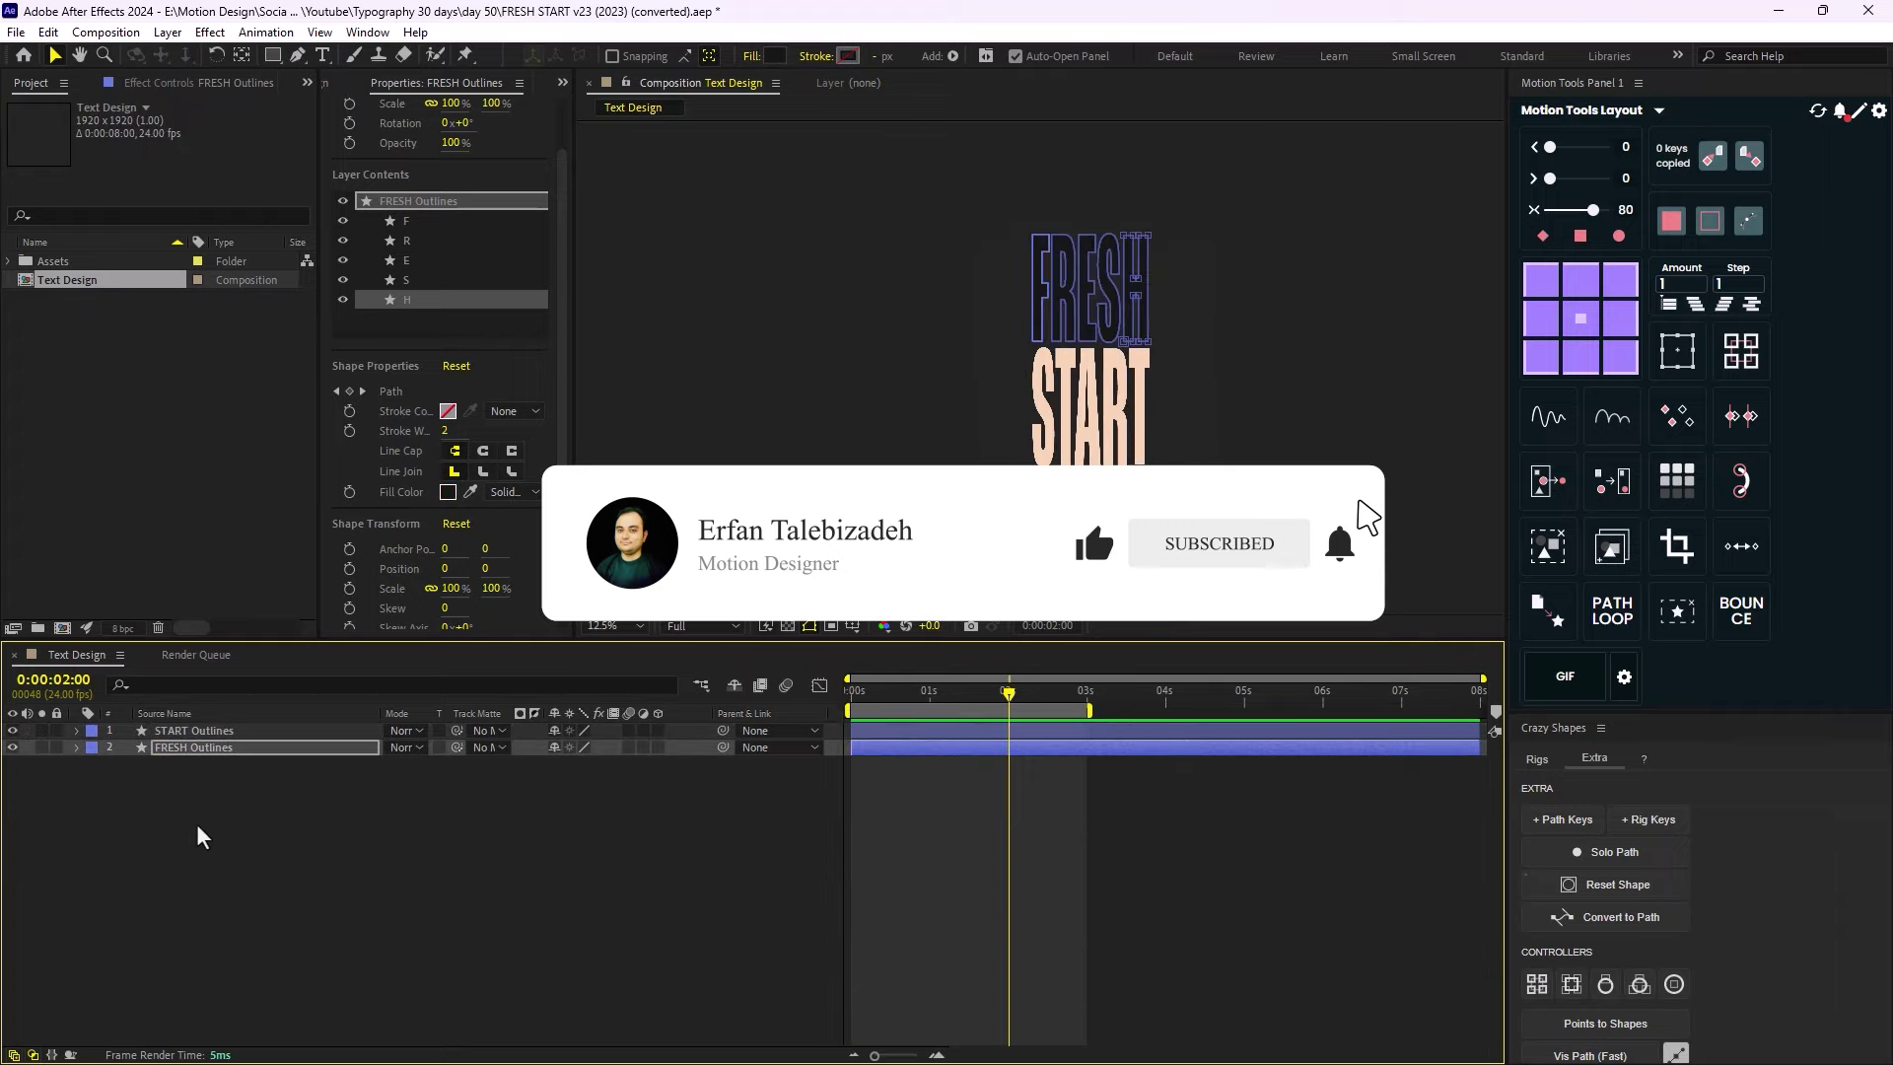
Create a 1920 × 1920 px composition named Text Design with a duration of 0:00:08:00.
{"action": "left_click", "coordinate": [237, 185]}
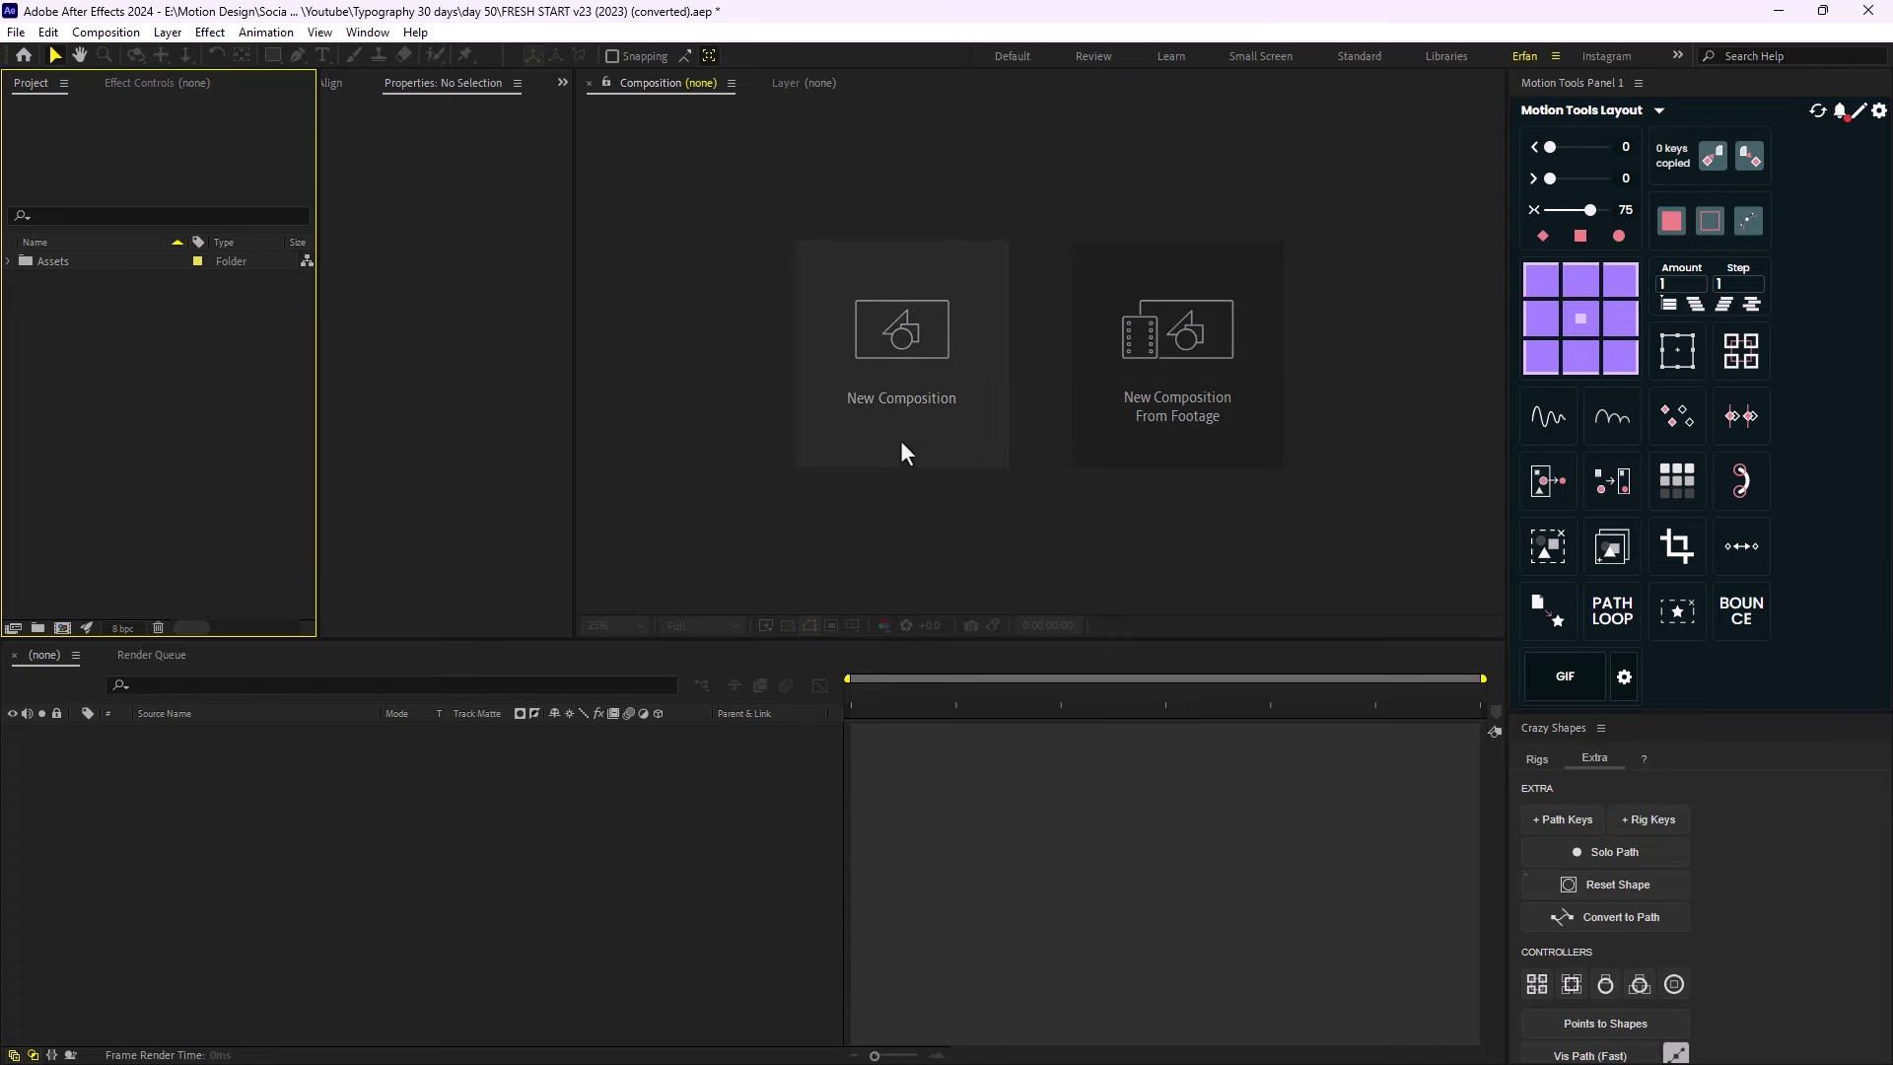
{"action": "left_click", "coordinate": [908, 407]}
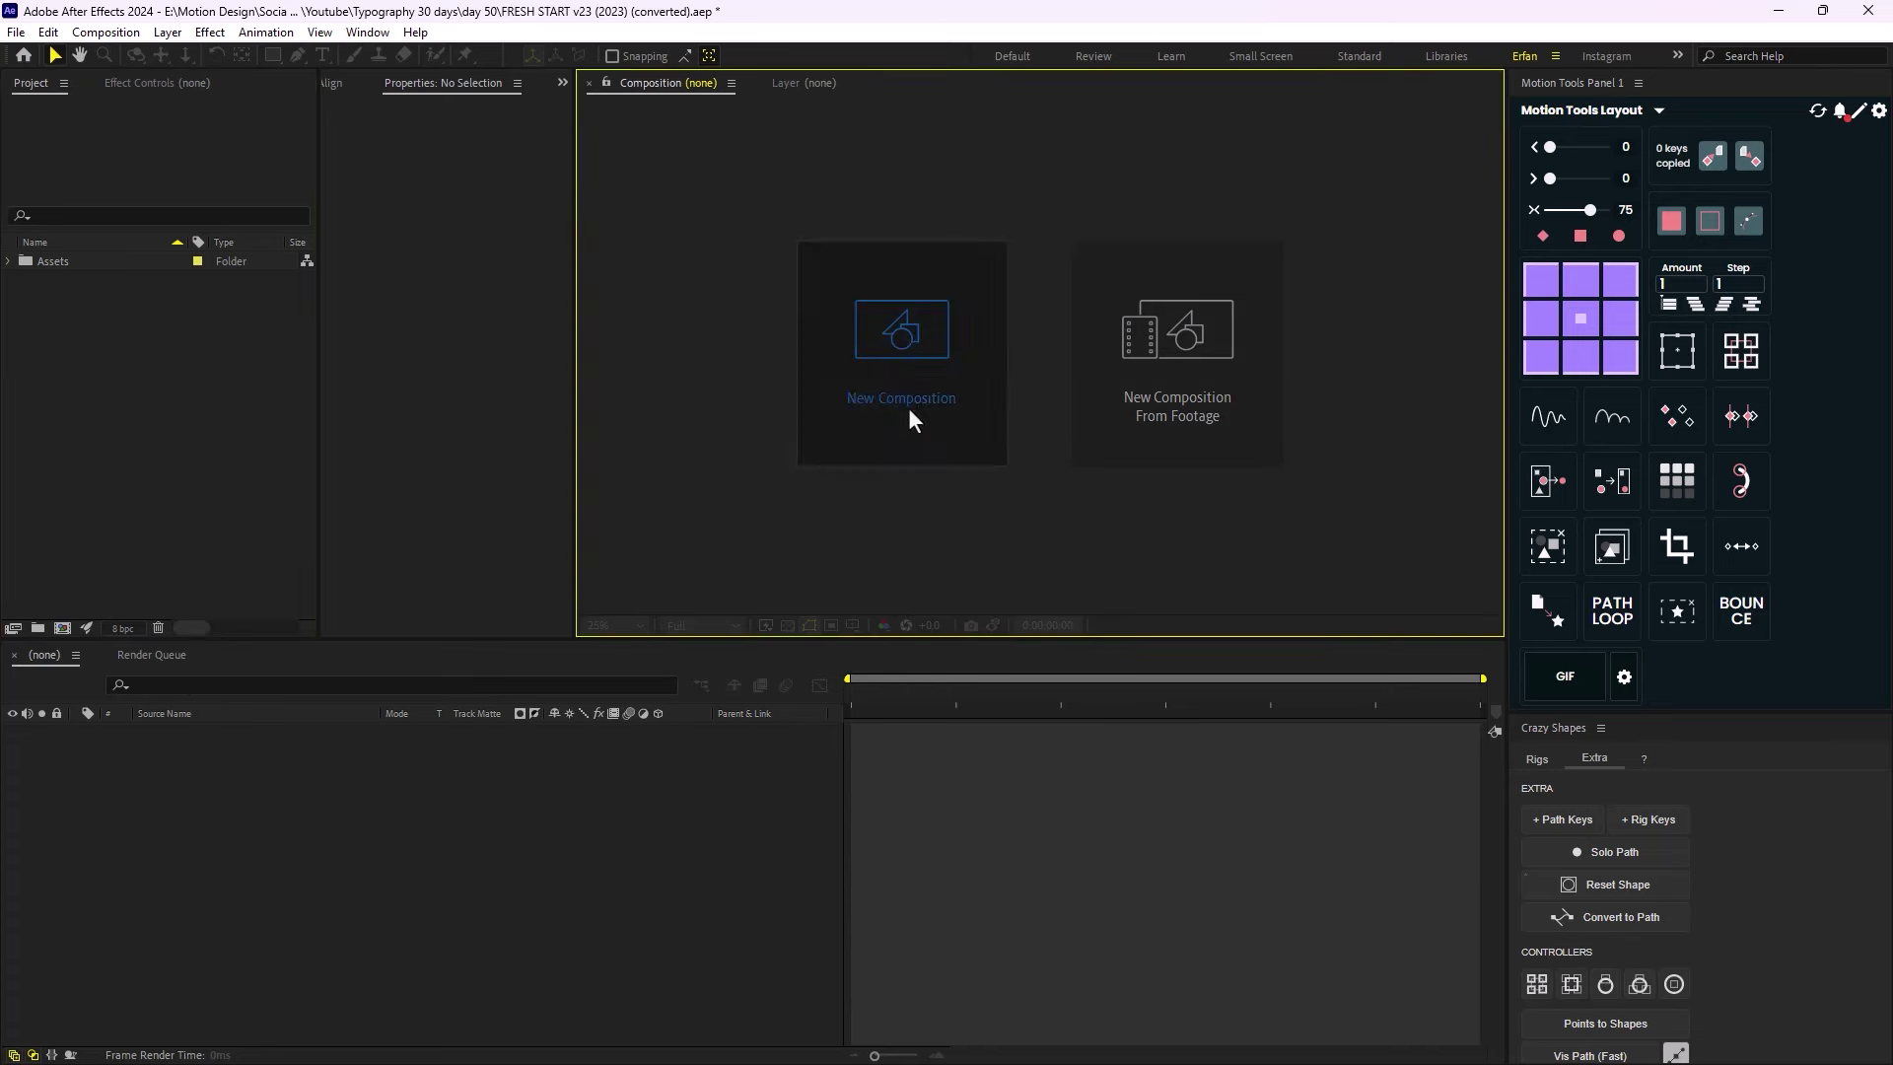
{"action": "type", "text": "Te"}
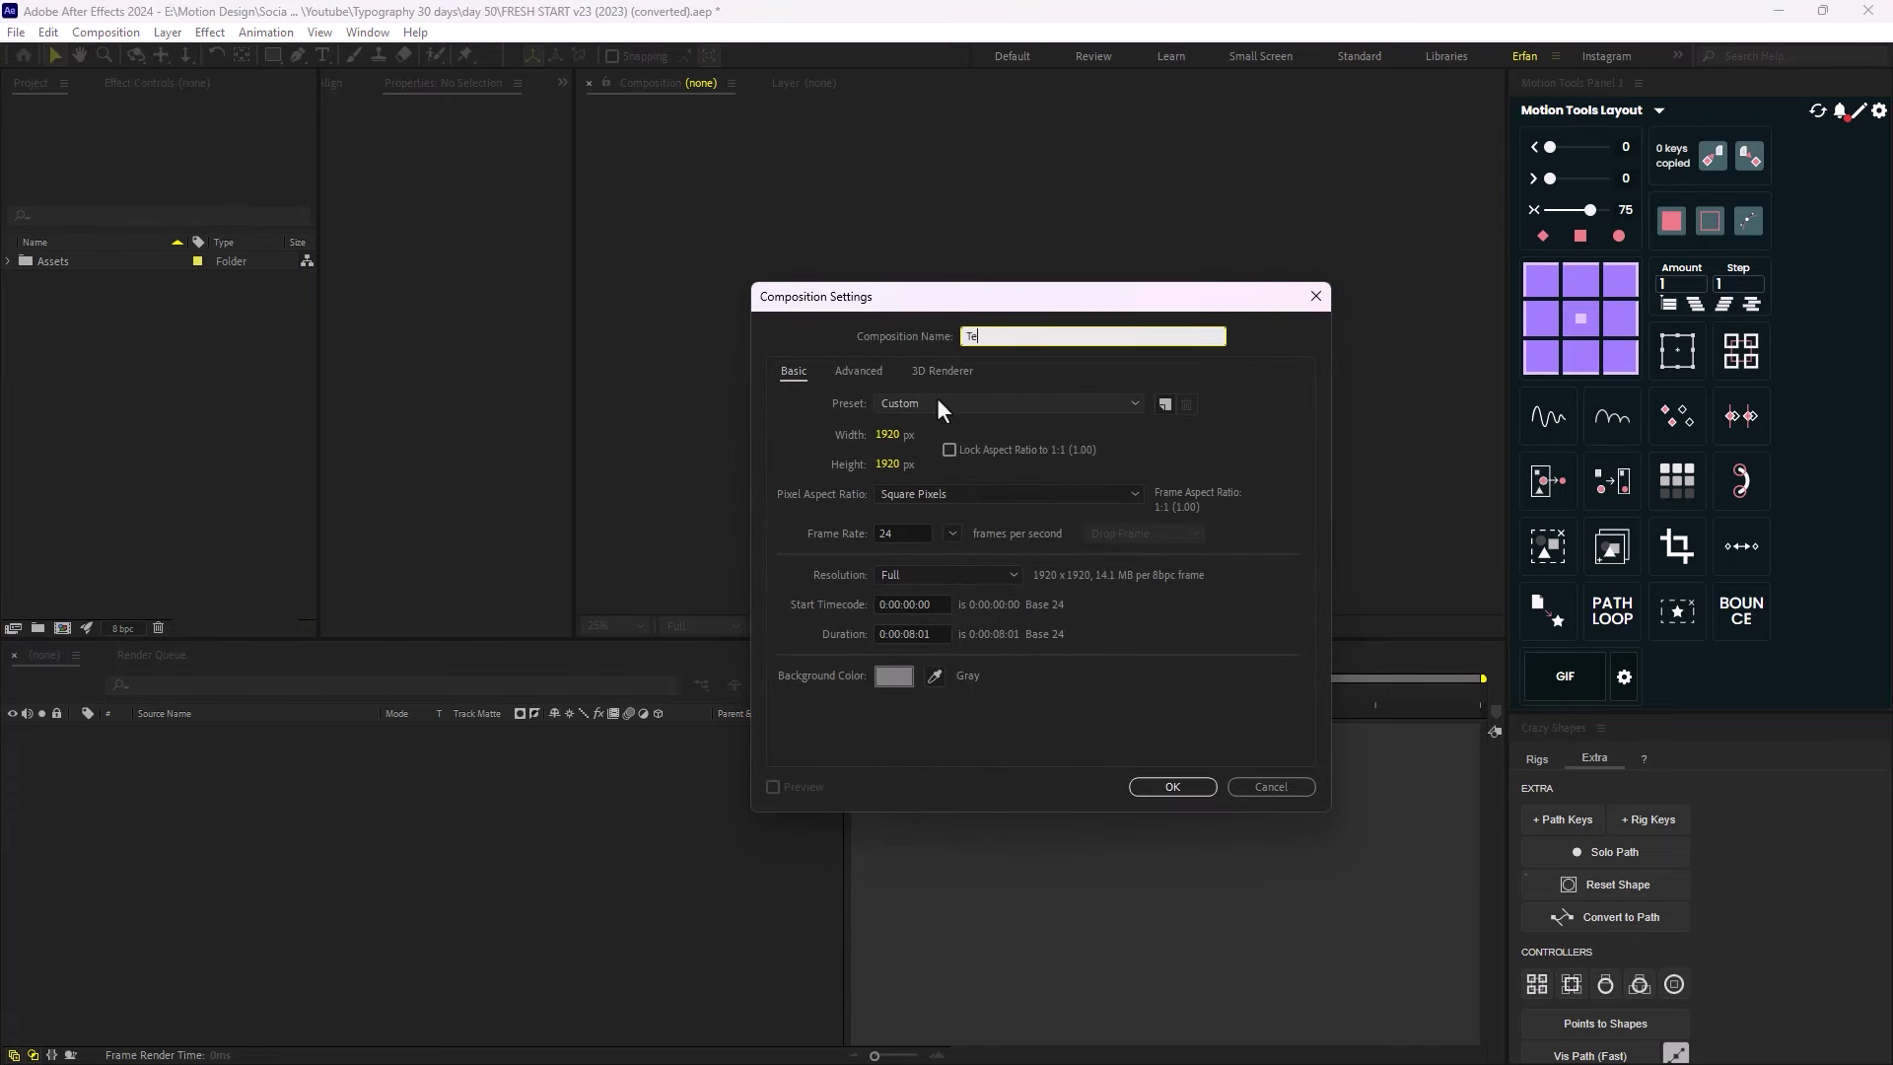
{"action": "type", "text": "xt Design"}
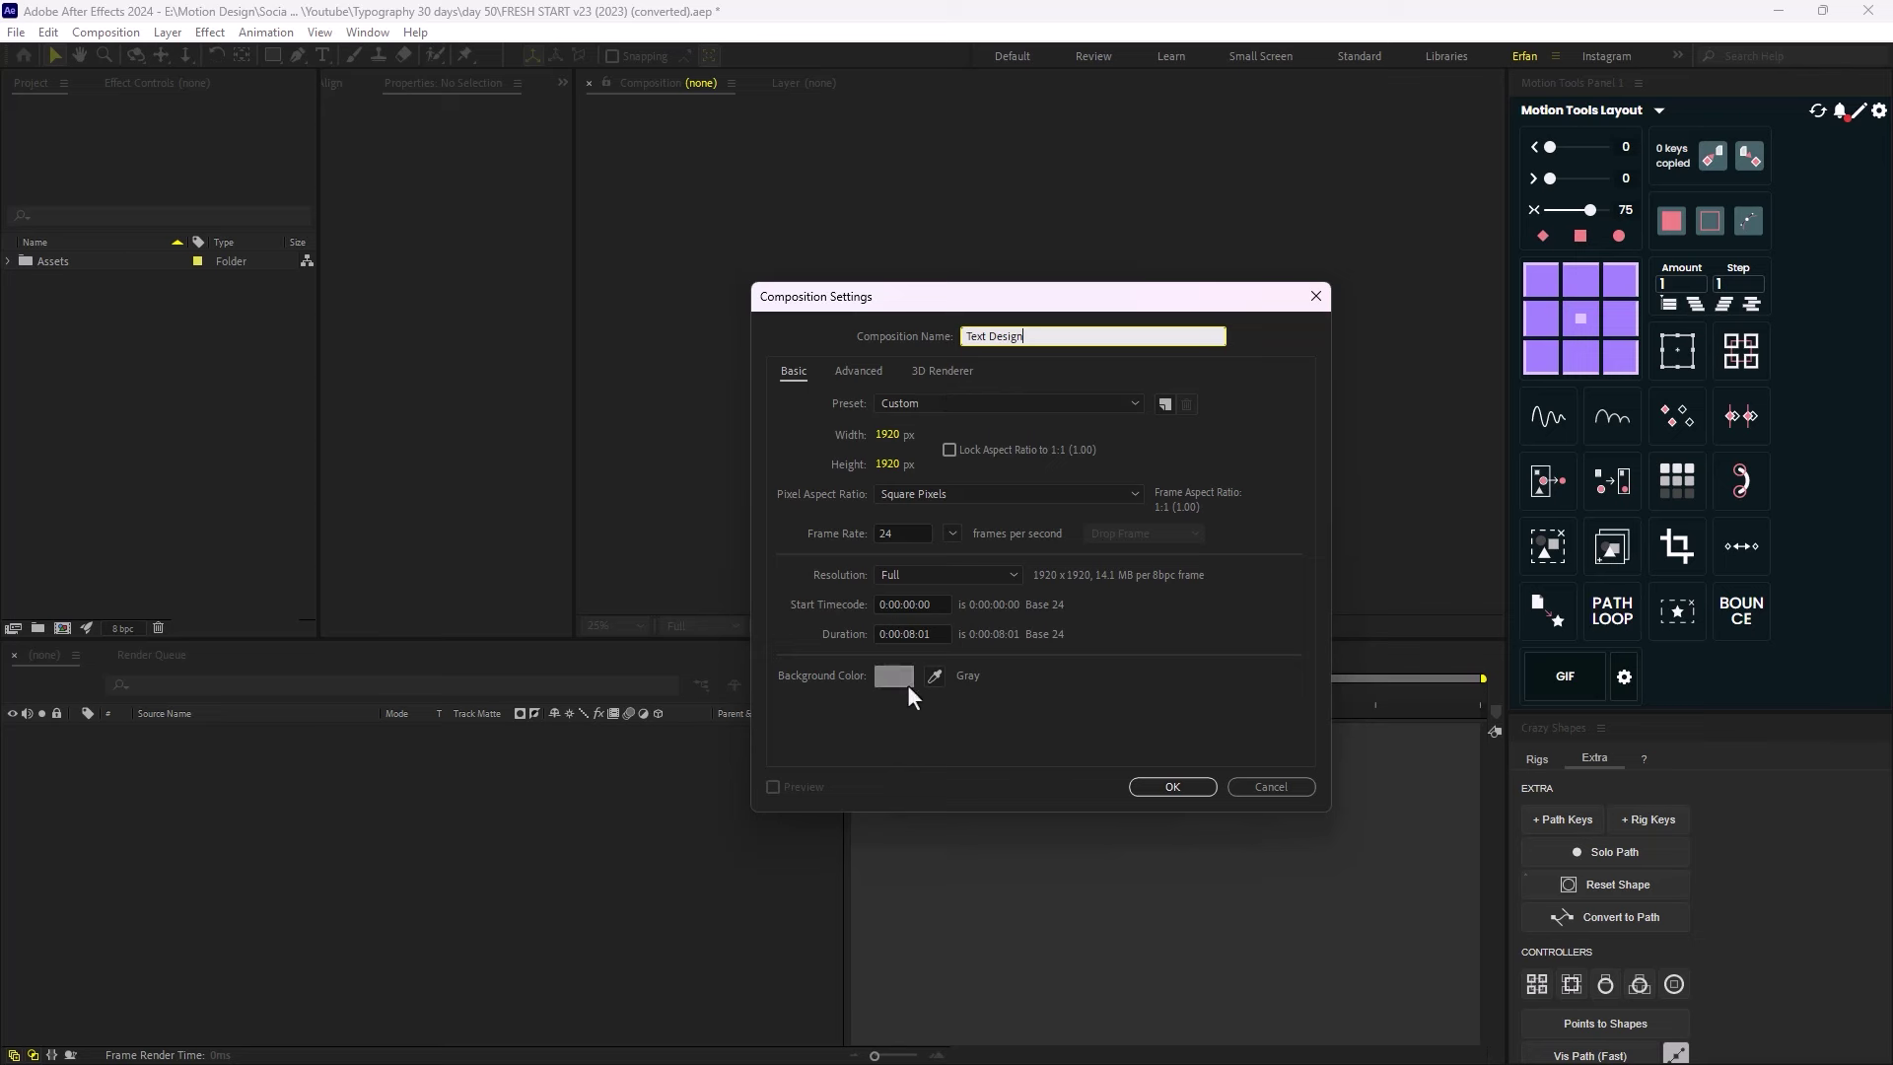
{"action": "left_click_drag", "start_coordinate": [925, 637], "coordinate": [927, 636]}
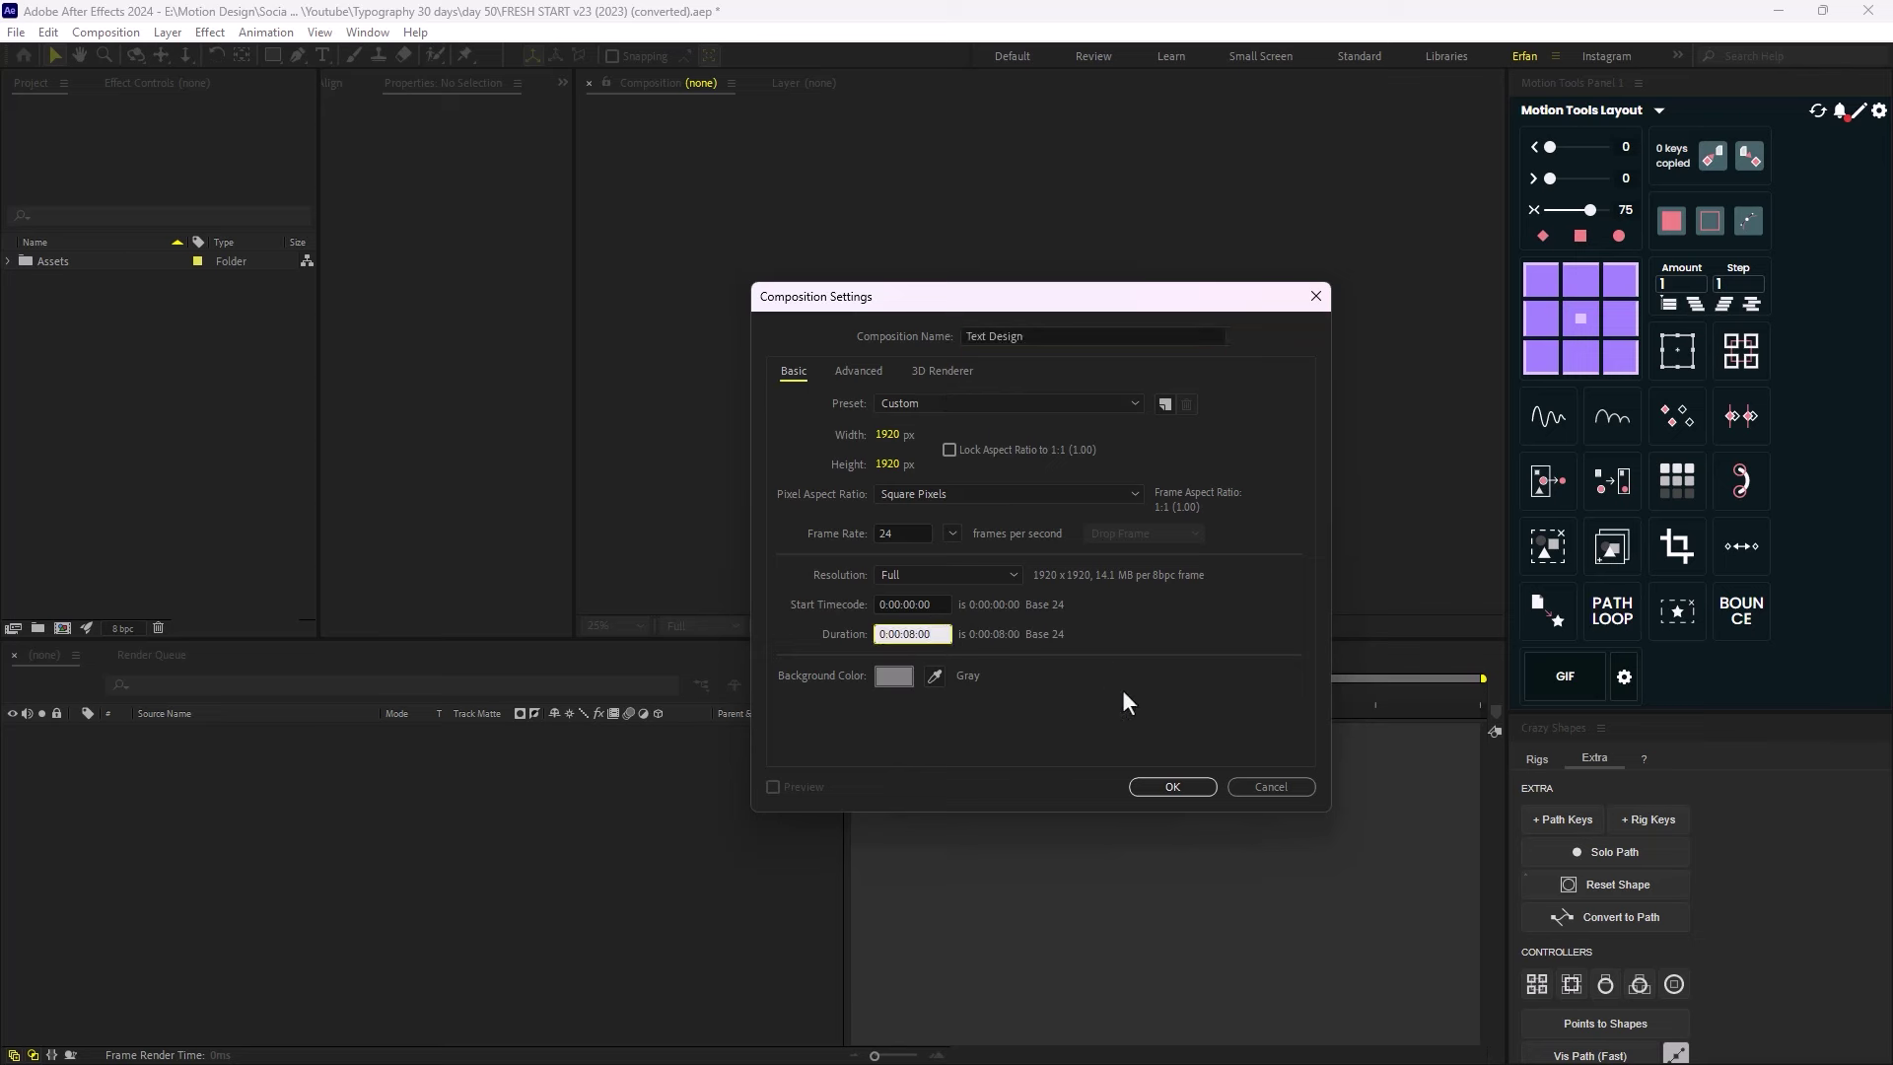
{"action": "left_click", "coordinate": [1181, 789]}
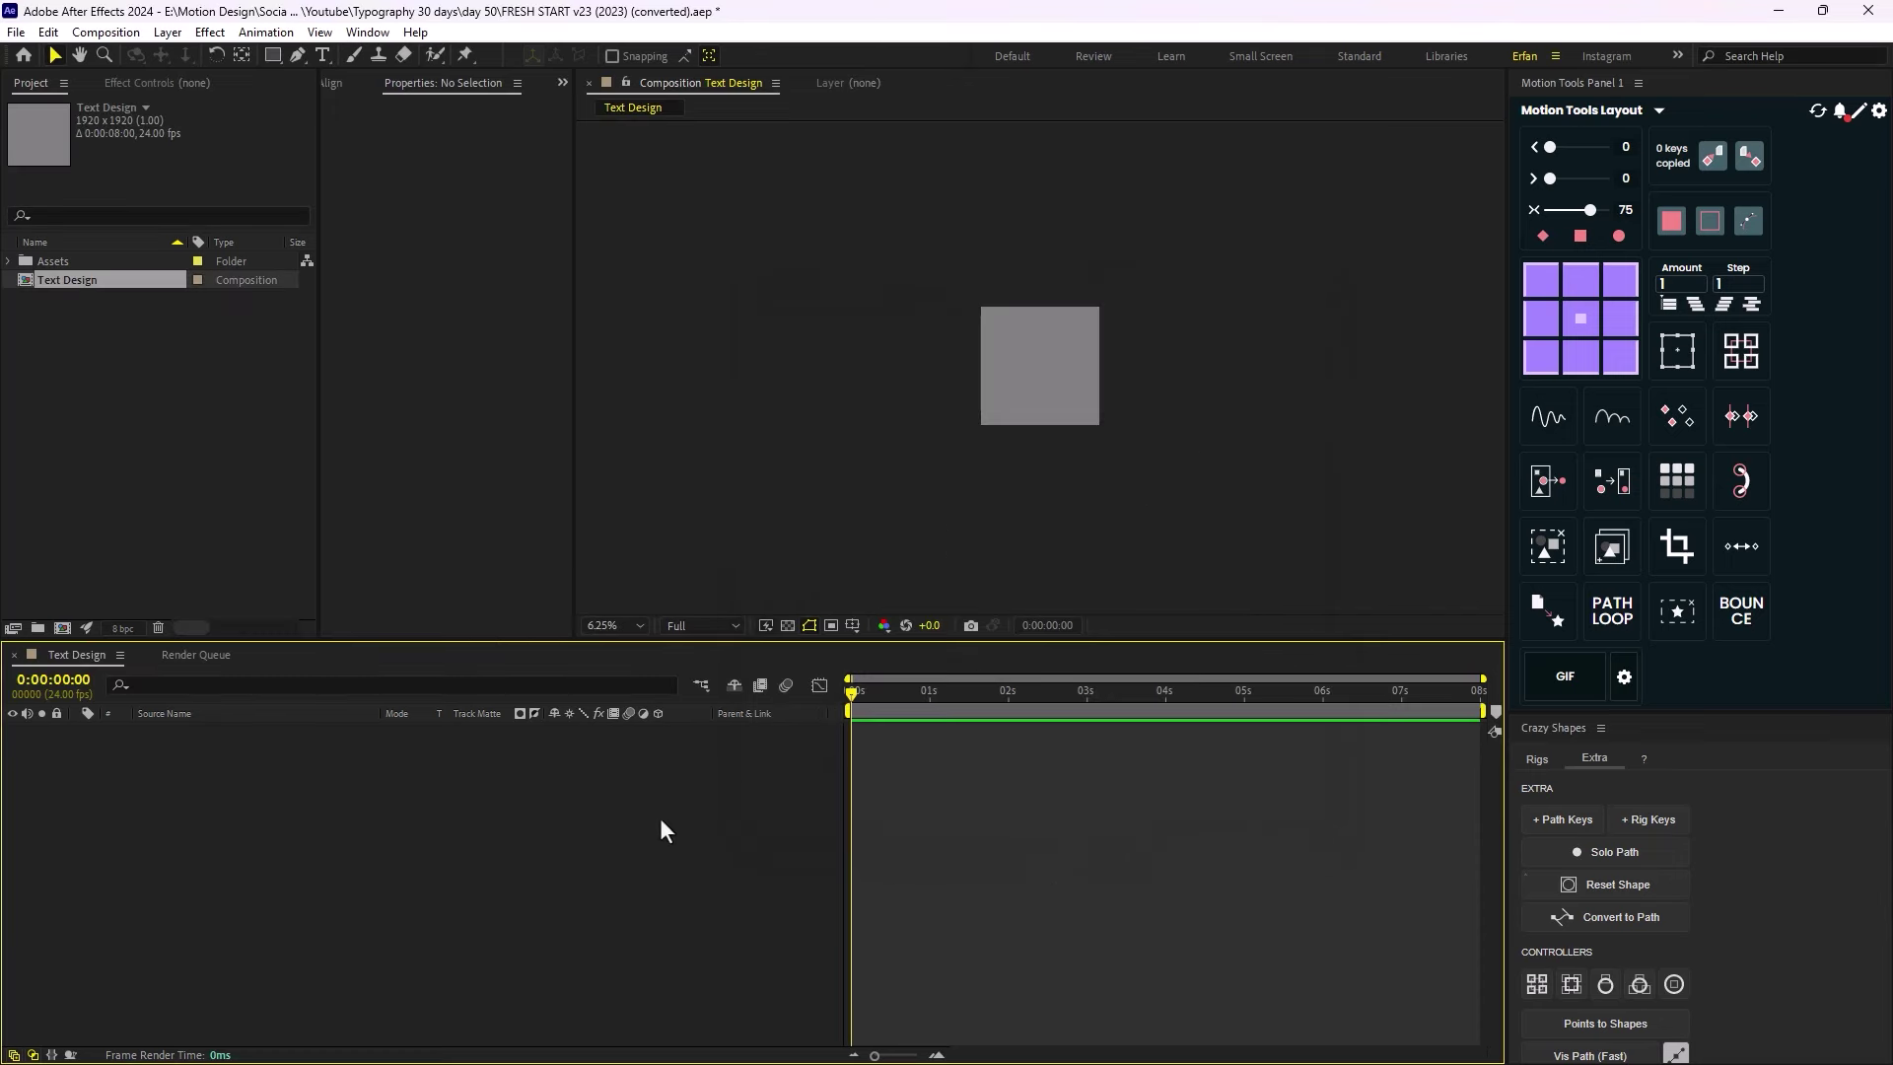
Change the background color of the Text Design composition to a near-black shade in its composition settings.
{"action": "key", "text": "period"}
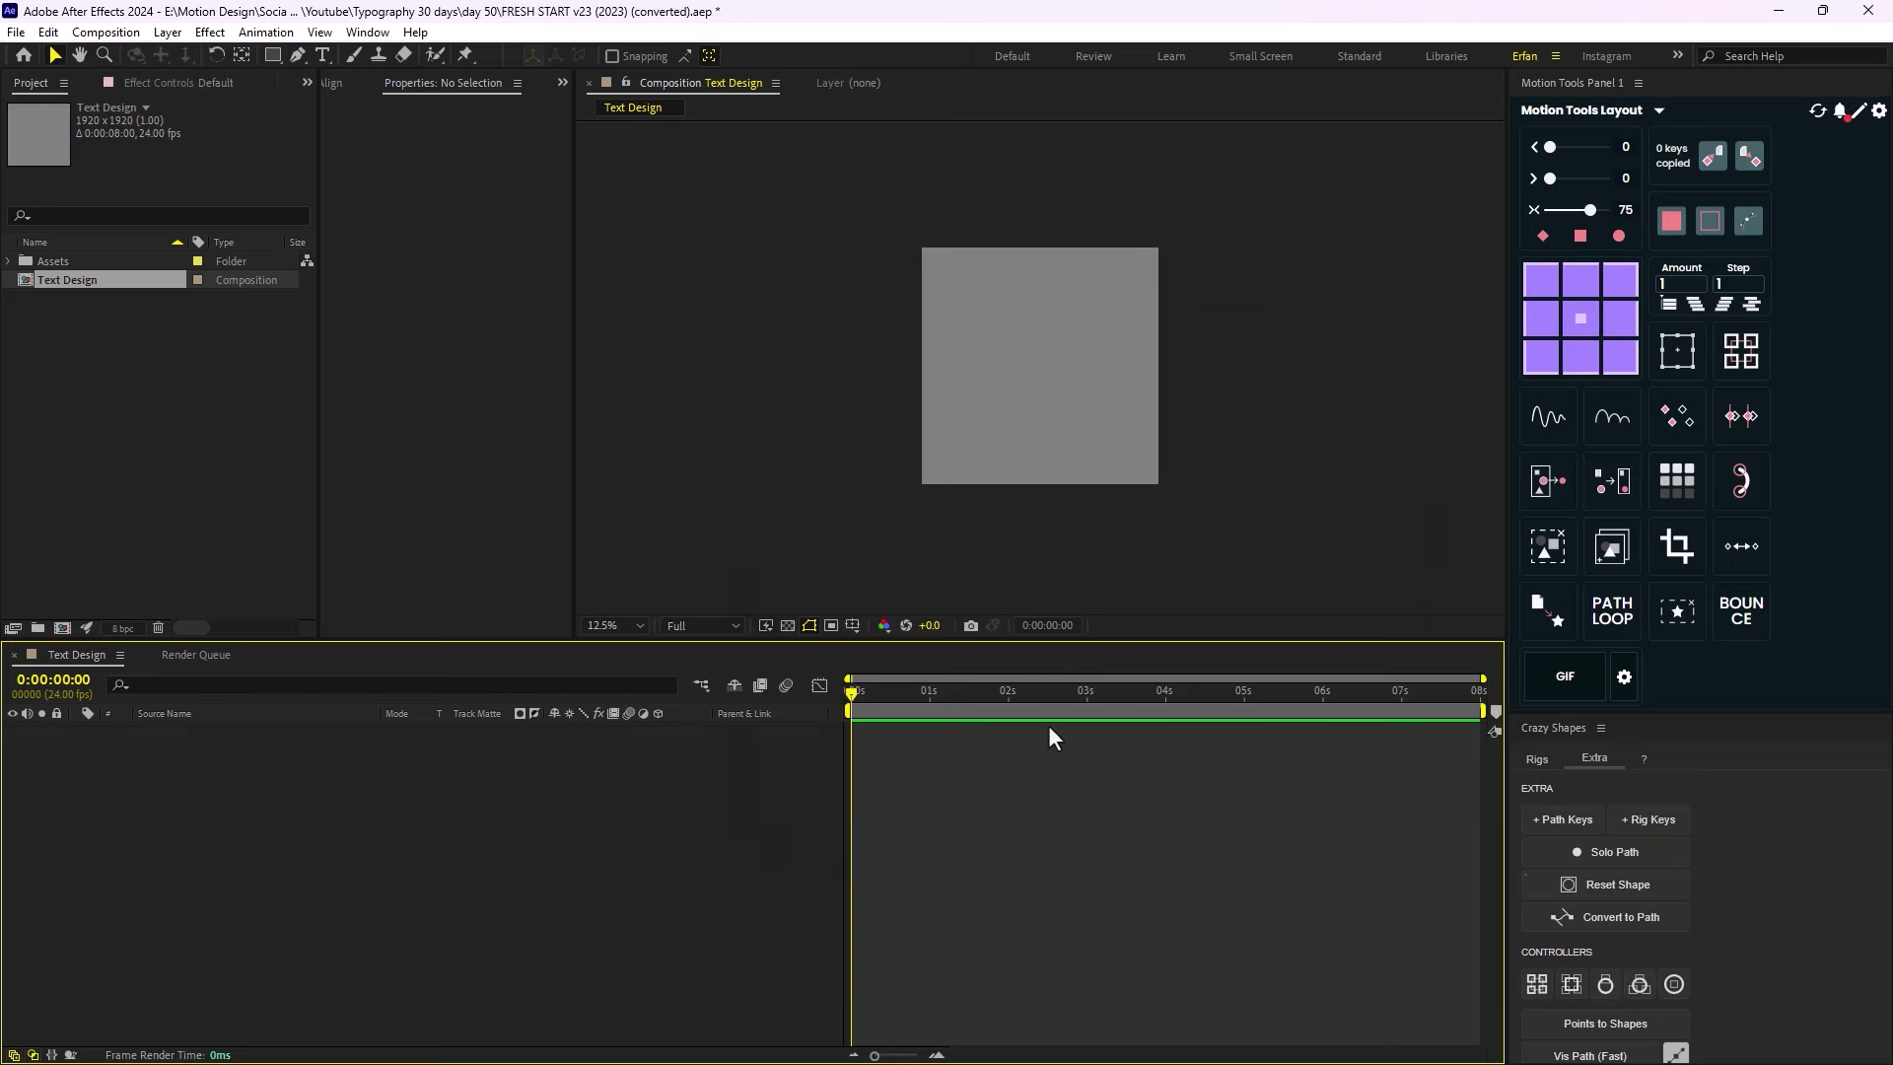
{"action": "right_click", "coordinate": [109, 287]}
{"action": "left_click", "coordinate": [168, 296]}
{"action": "left_click", "coordinate": [893, 677]}
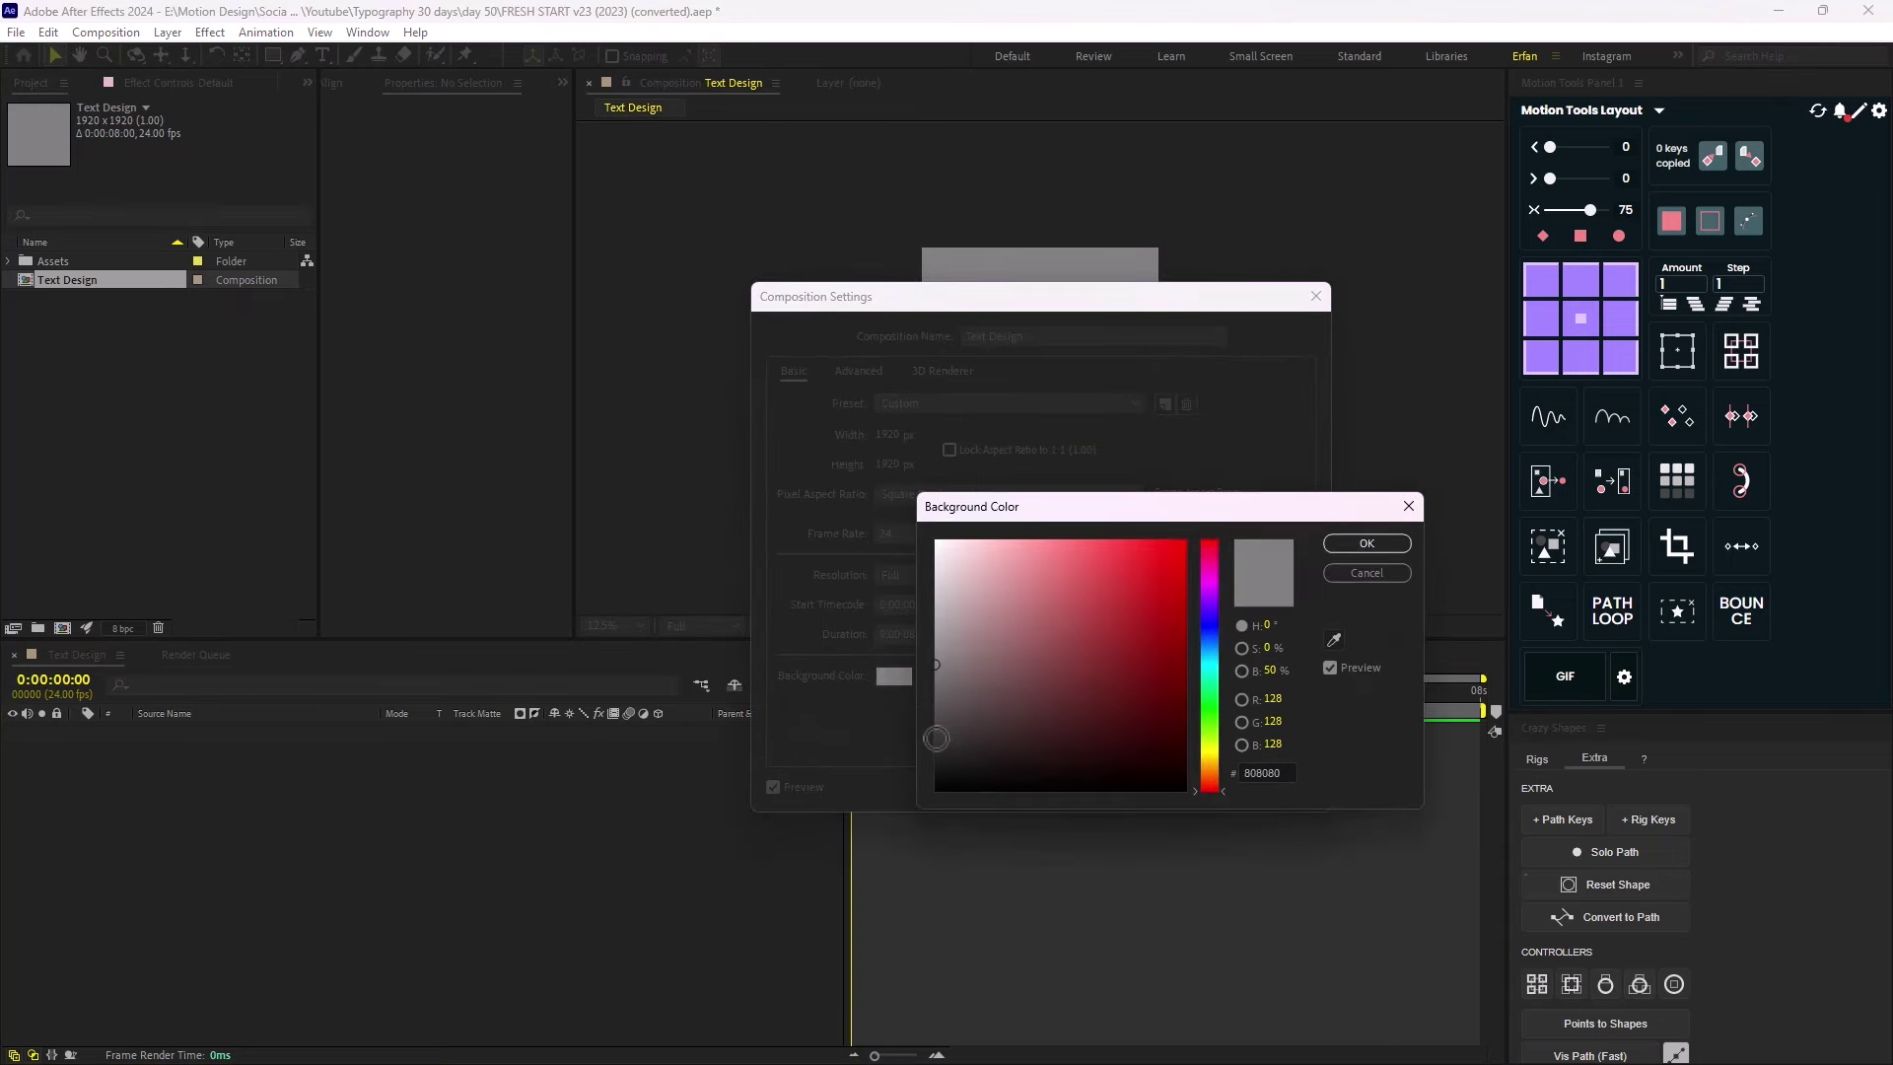
{"action": "left_click_drag", "start_coordinate": [936, 739], "coordinate": [938, 759]}
{"action": "left_click", "coordinate": [1367, 543]}
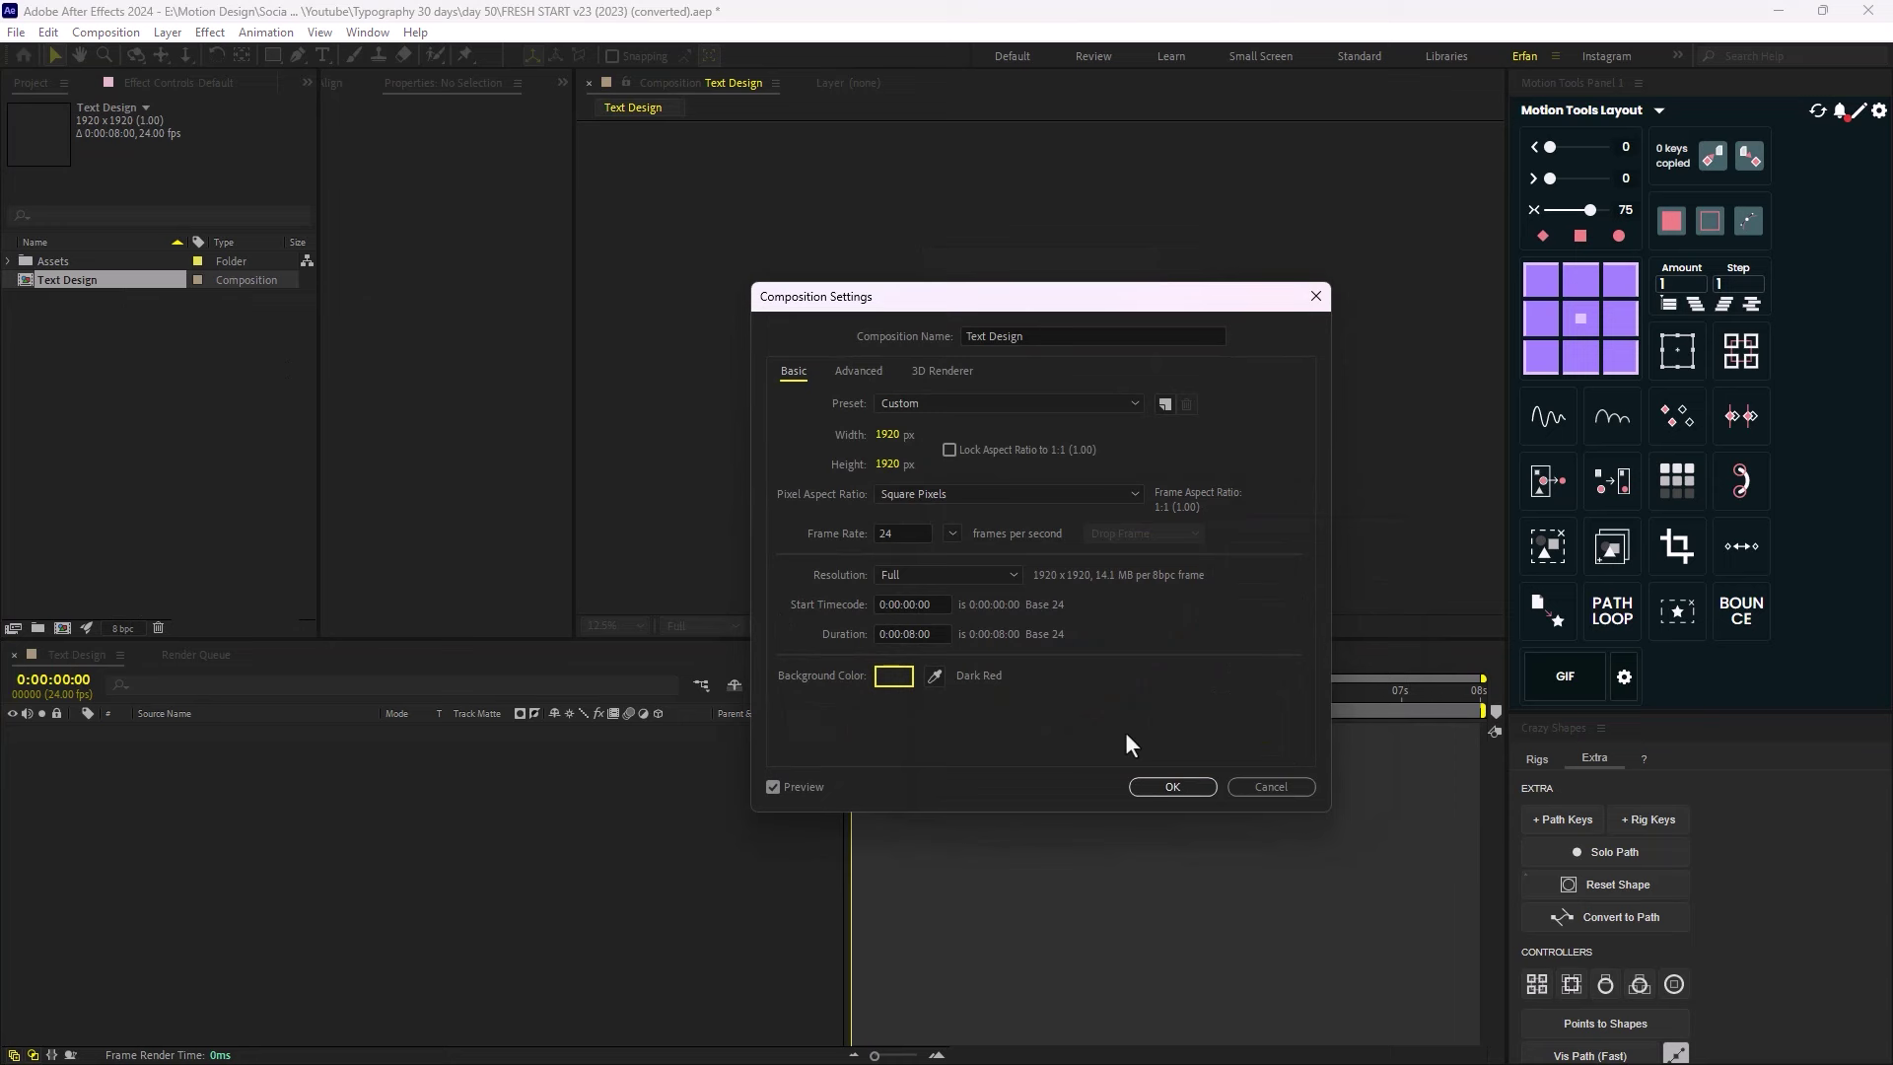
{"action": "left_click", "coordinate": [1173, 787]}
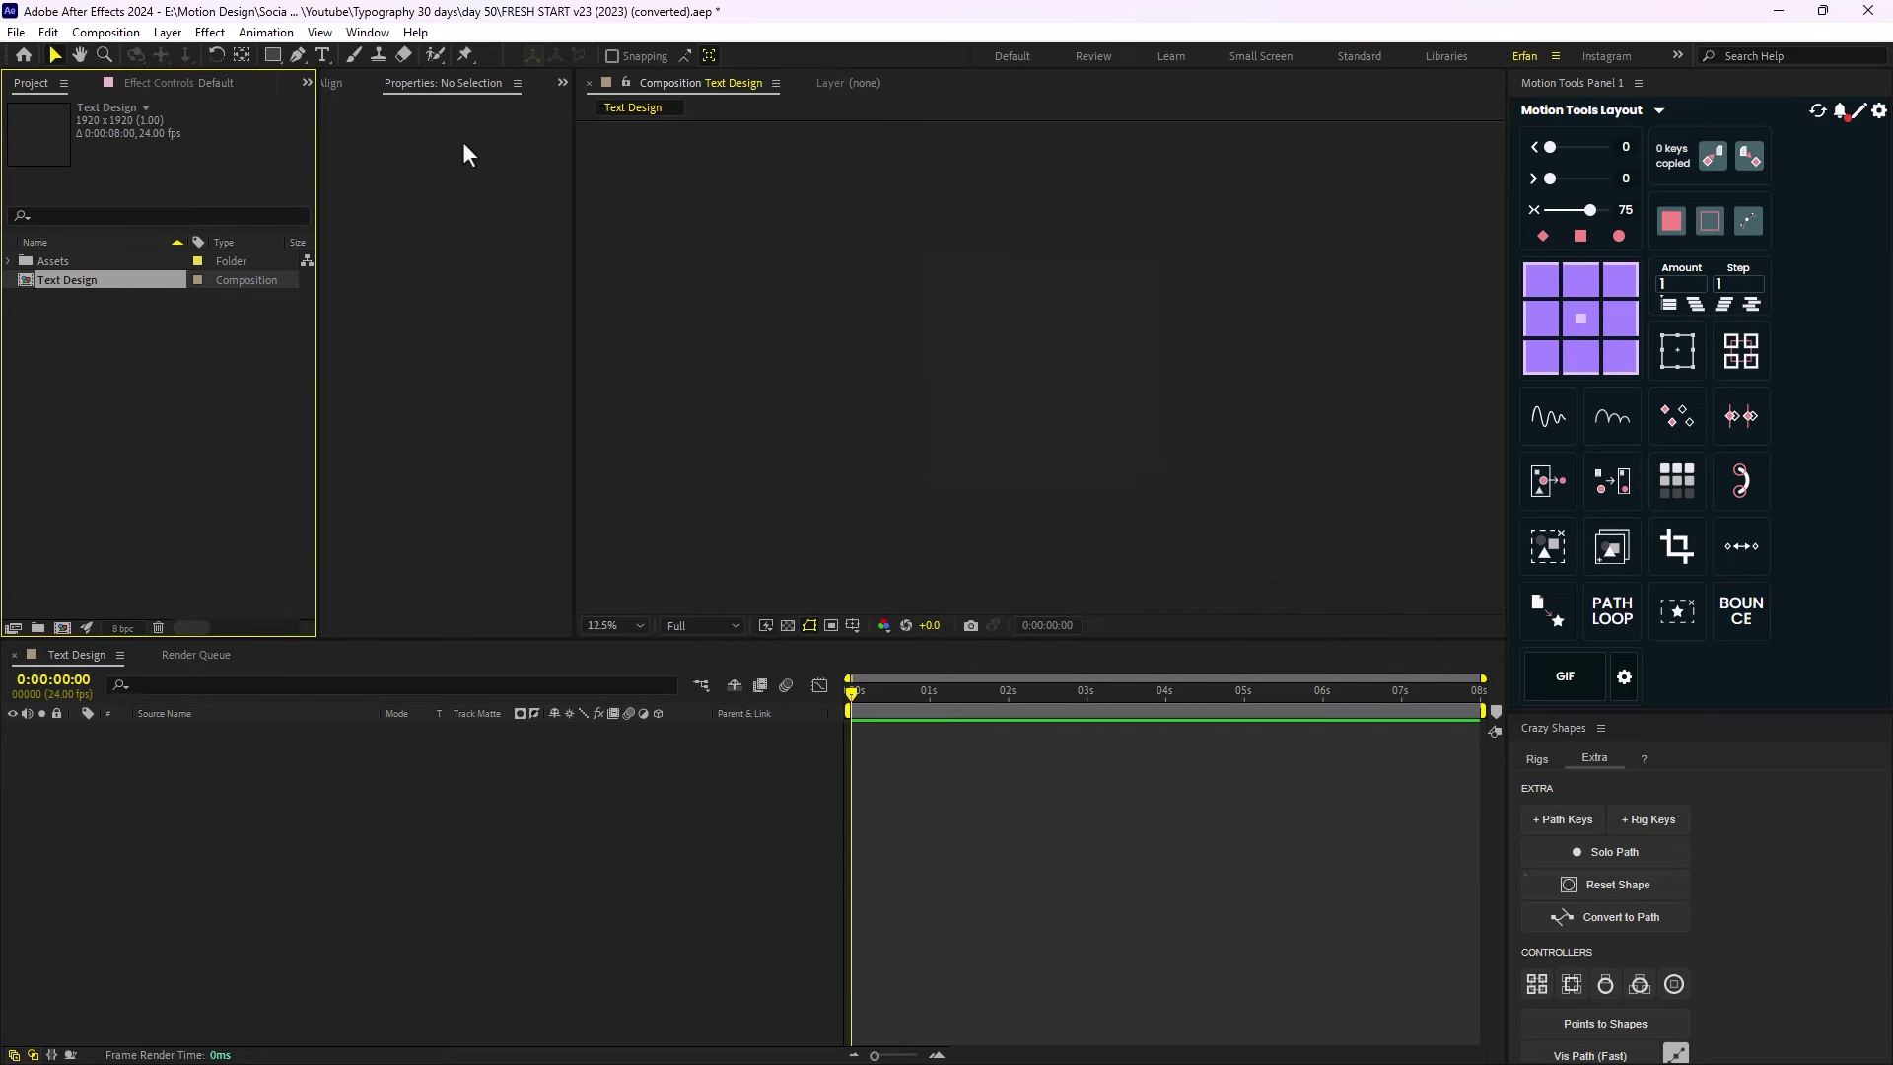
Add a text layer reading "FRESH" in the upper part of the composition.
{"action": "left_click", "coordinate": [323, 56]}
{"action": "left_click", "coordinate": [1006, 330]}
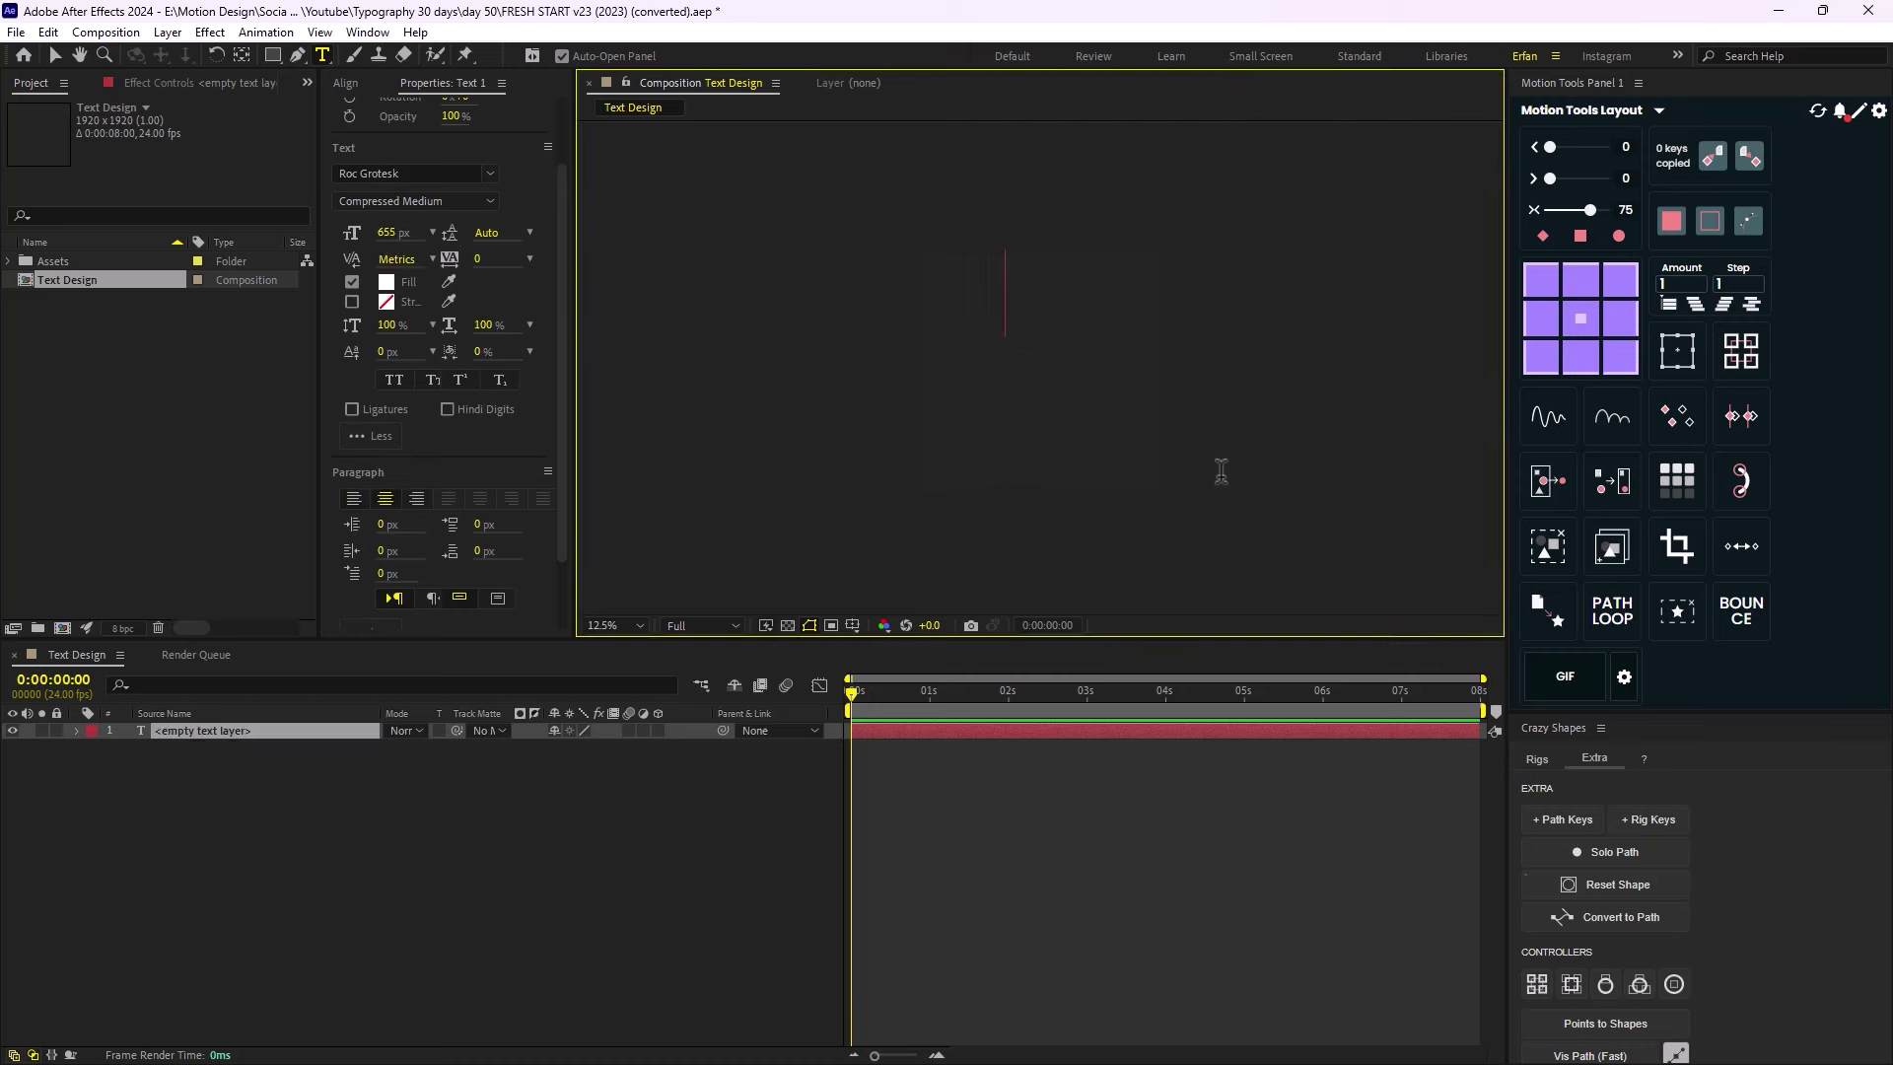
{"action": "type", "text": "FRES"}
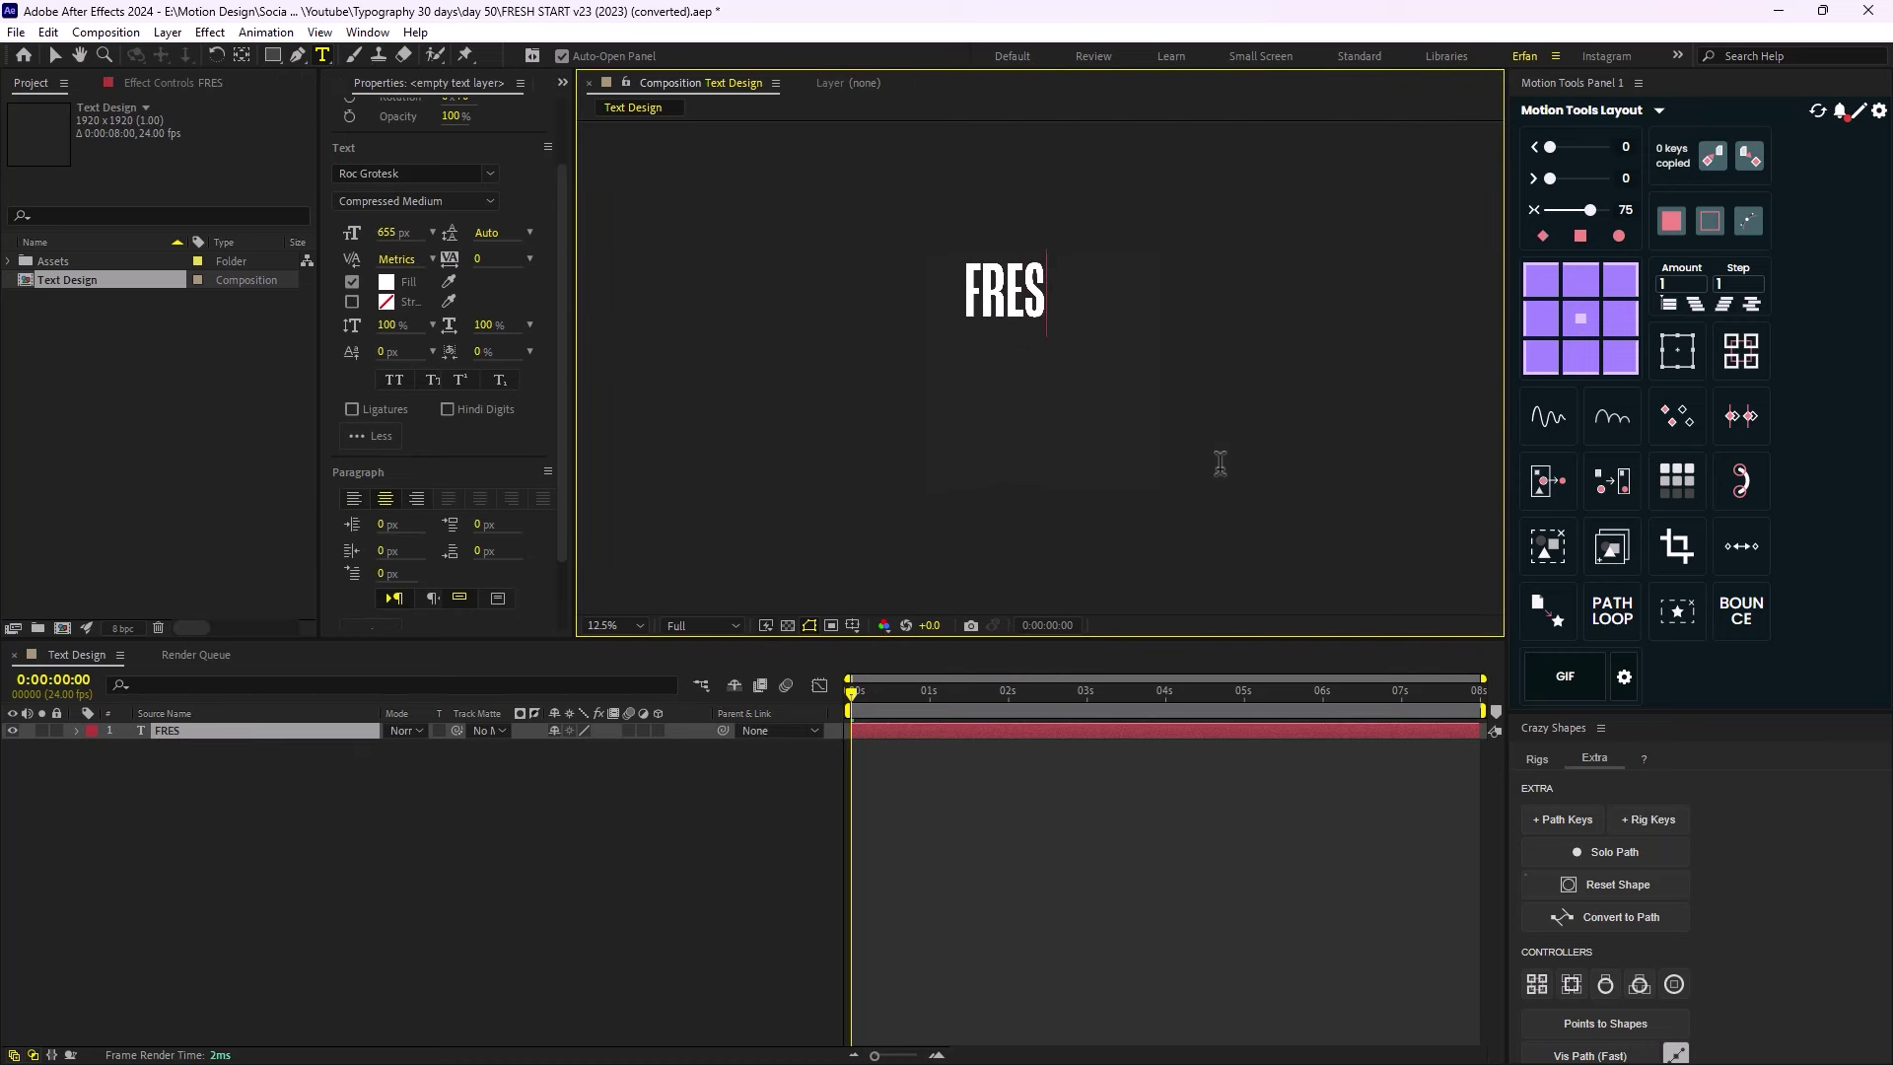
{"action": "type", "text": "H"}
{"action": "left_click", "coordinate": [56, 55]}
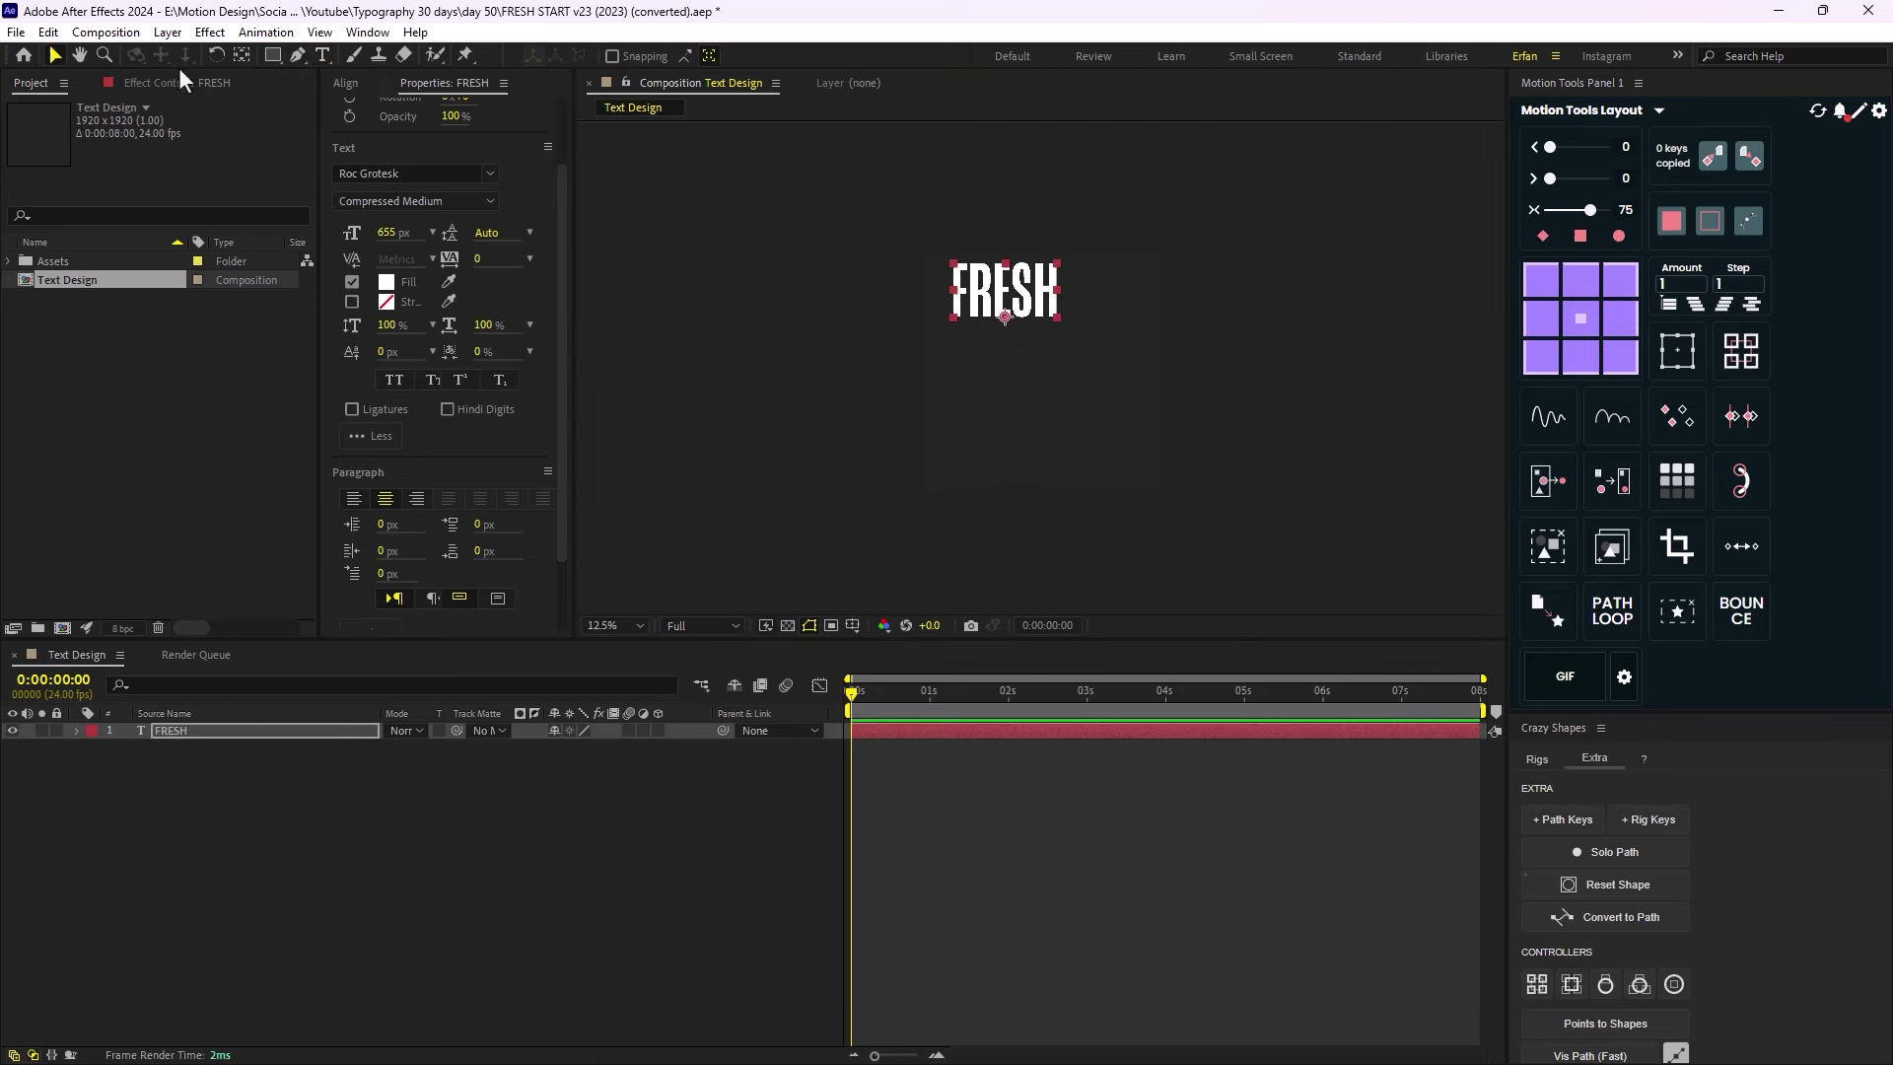
Center the FRESH text horizontally and vertically in the composition.
{"action": "scroll", "coordinate": [395, 109], "scroll_direction": "up", "scroll_amount": 1}
{"action": "left_click", "coordinate": [345, 83]}
{"action": "left_click", "coordinate": [373, 132]}
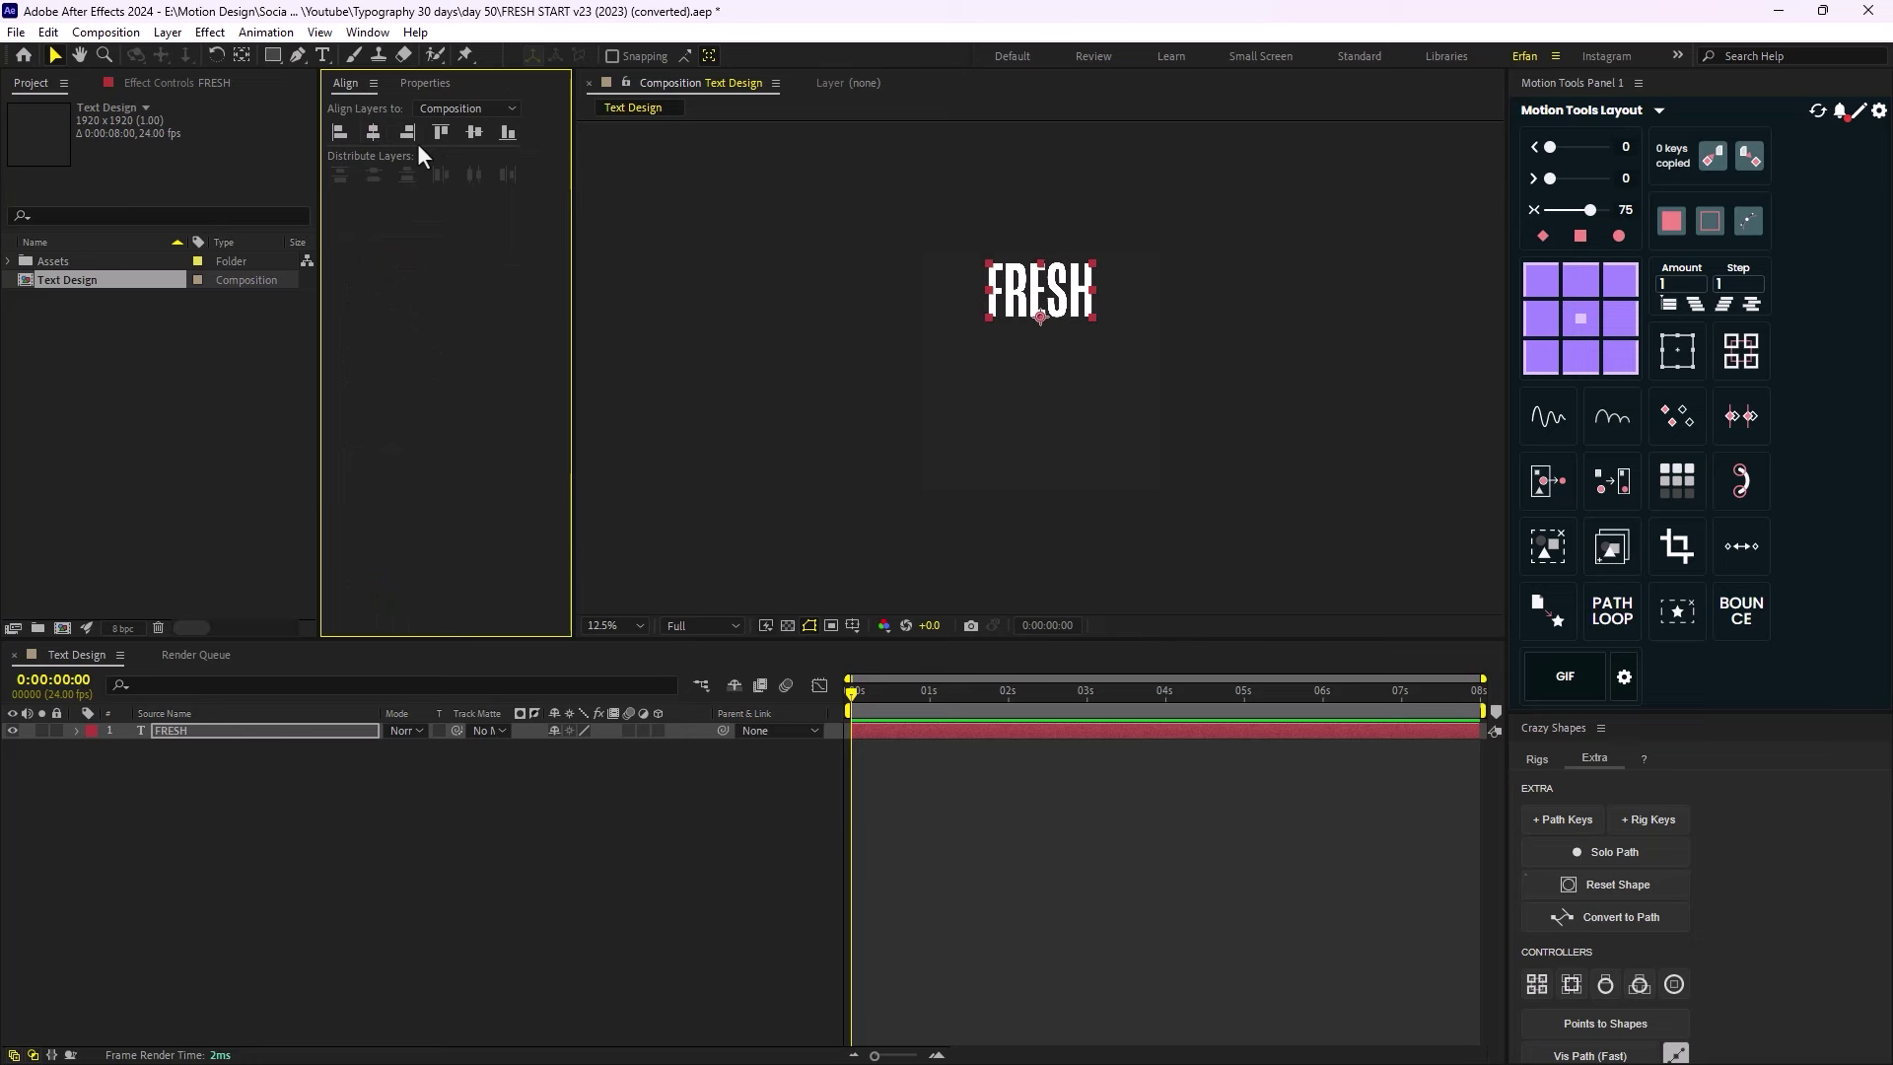
{"action": "left_click", "coordinate": [475, 132]}
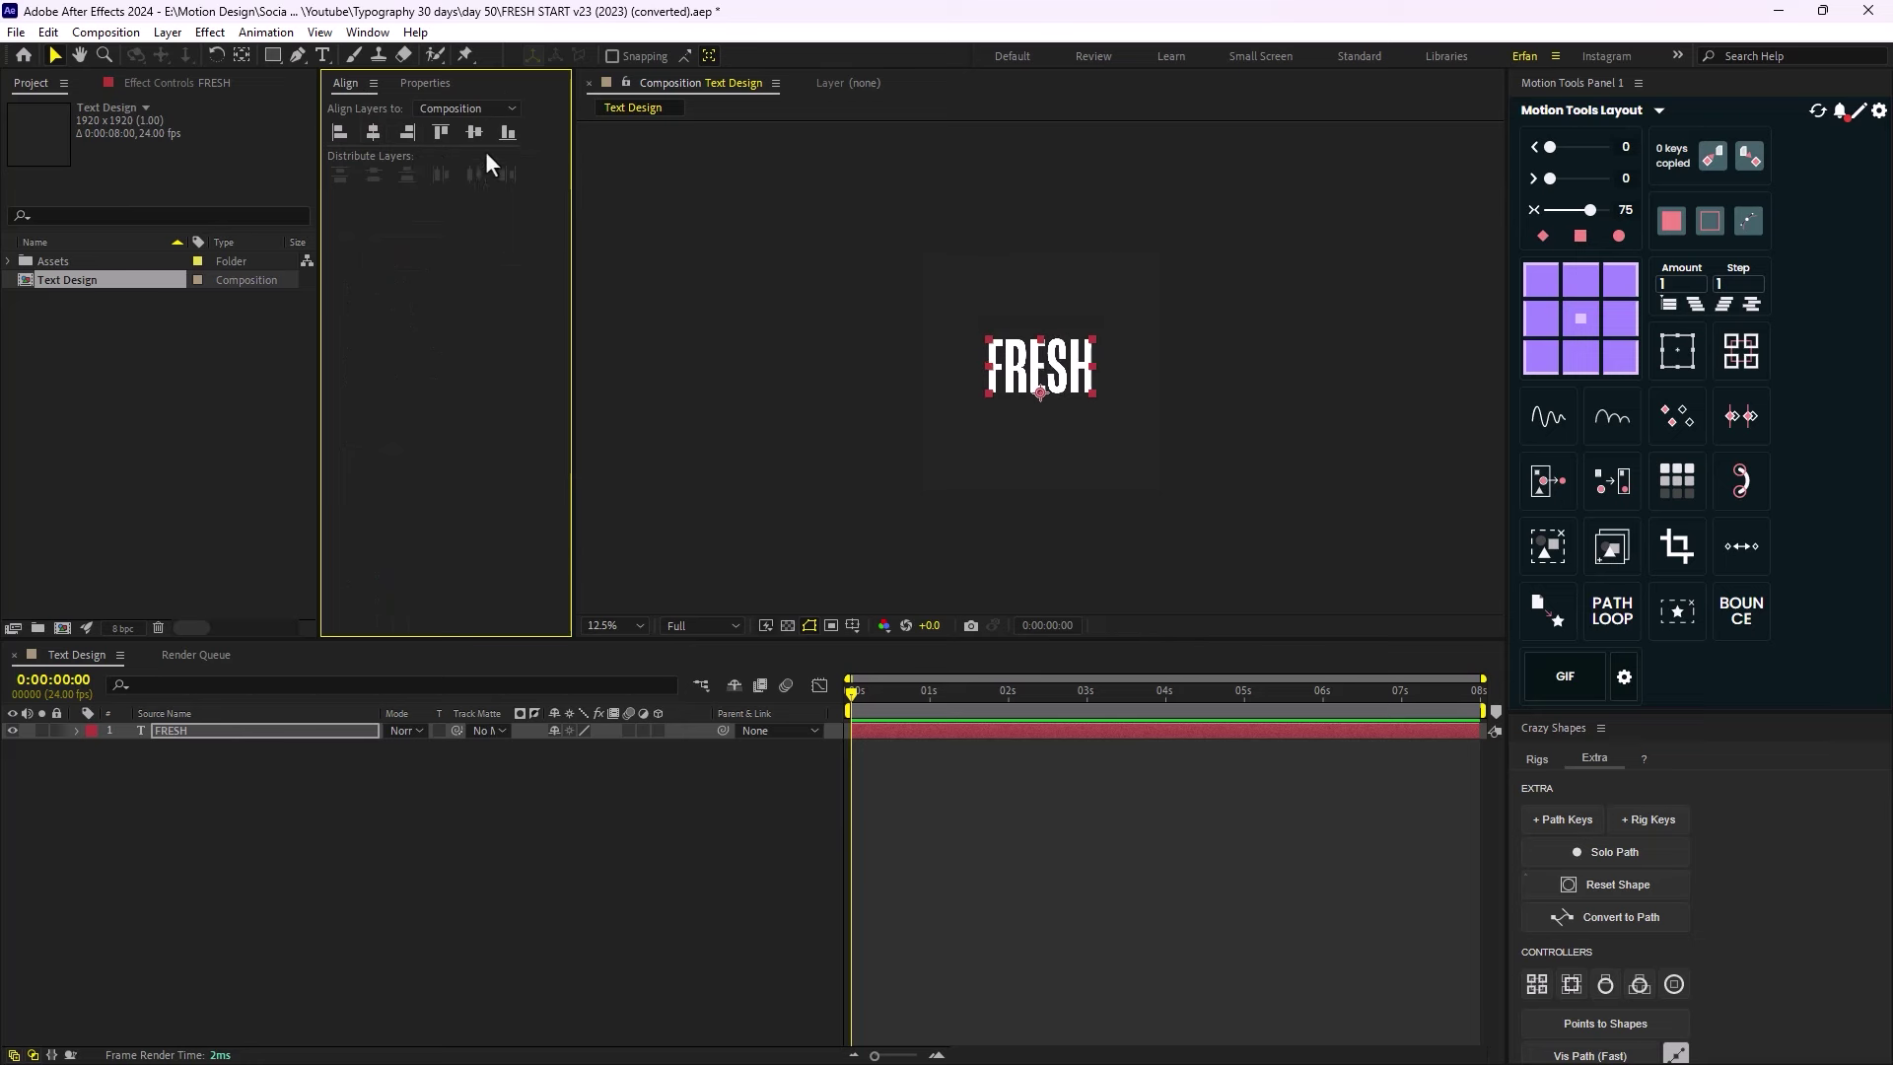
Set the FRESH text's font style to Condensed Black and move the text slightly above the composition's center.
{"action": "left_click", "coordinate": [246, 735]}
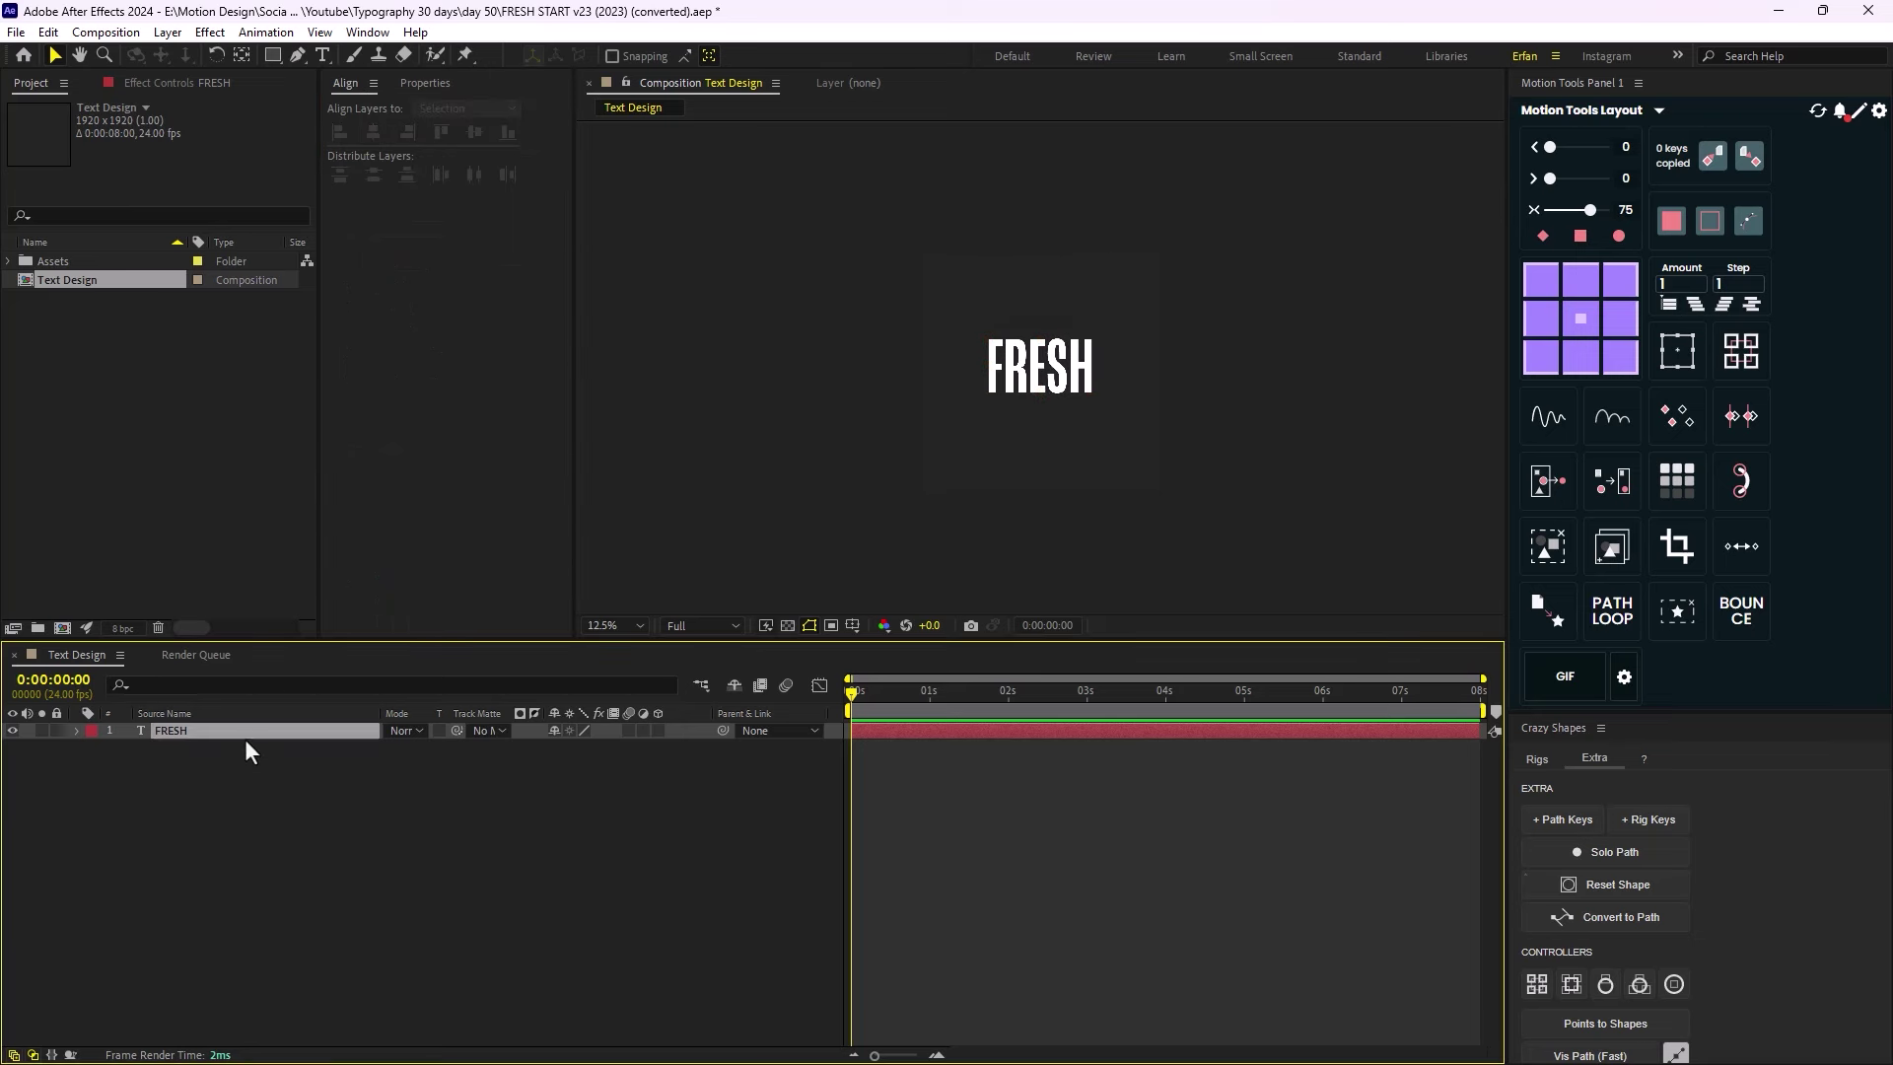
{"action": "left_click", "coordinate": [423, 82]}
{"action": "left_click", "coordinate": [450, 229]}
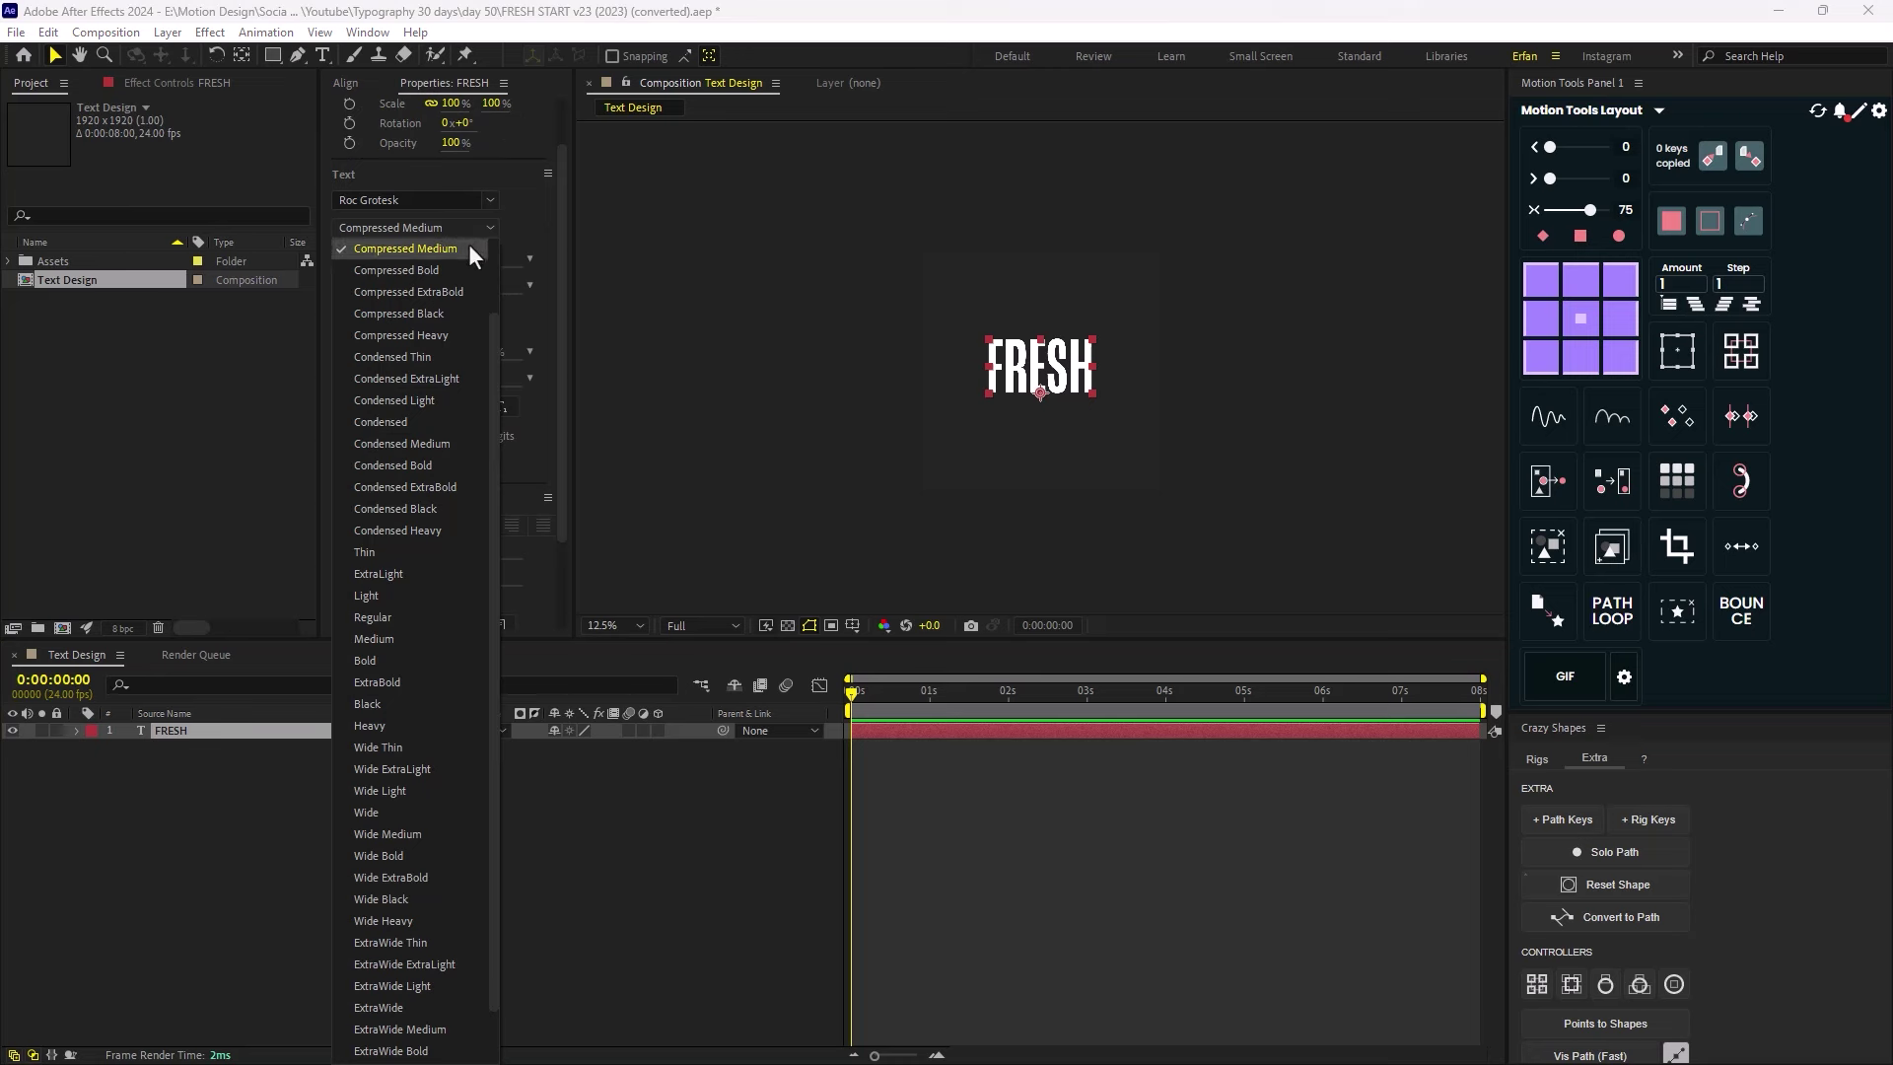
{"action": "left_click", "coordinate": [429, 507]}
{"action": "scroll", "coordinate": [1065, 474], "scroll_direction": "up", "scroll_amount": 1}
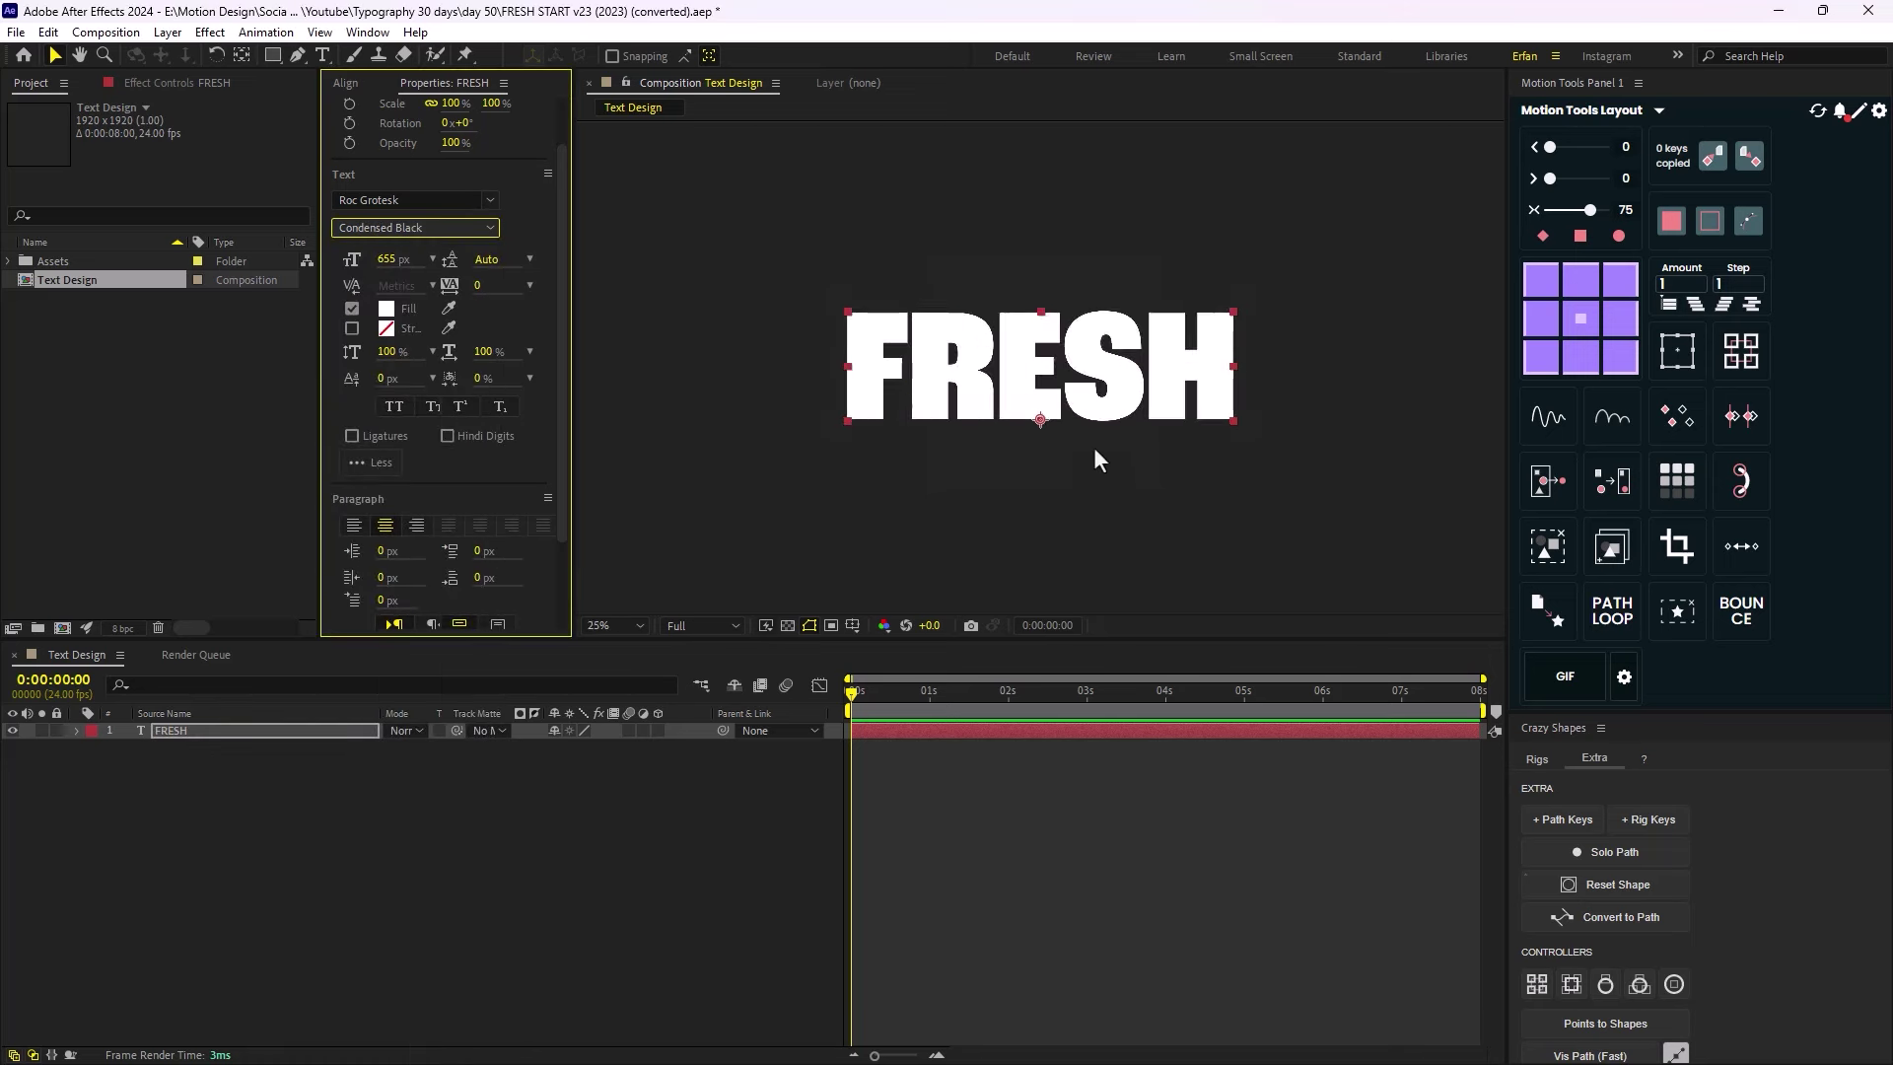
{"action": "scroll", "coordinate": [1092, 447], "scroll_direction": "down", "scroll_amount": 1}
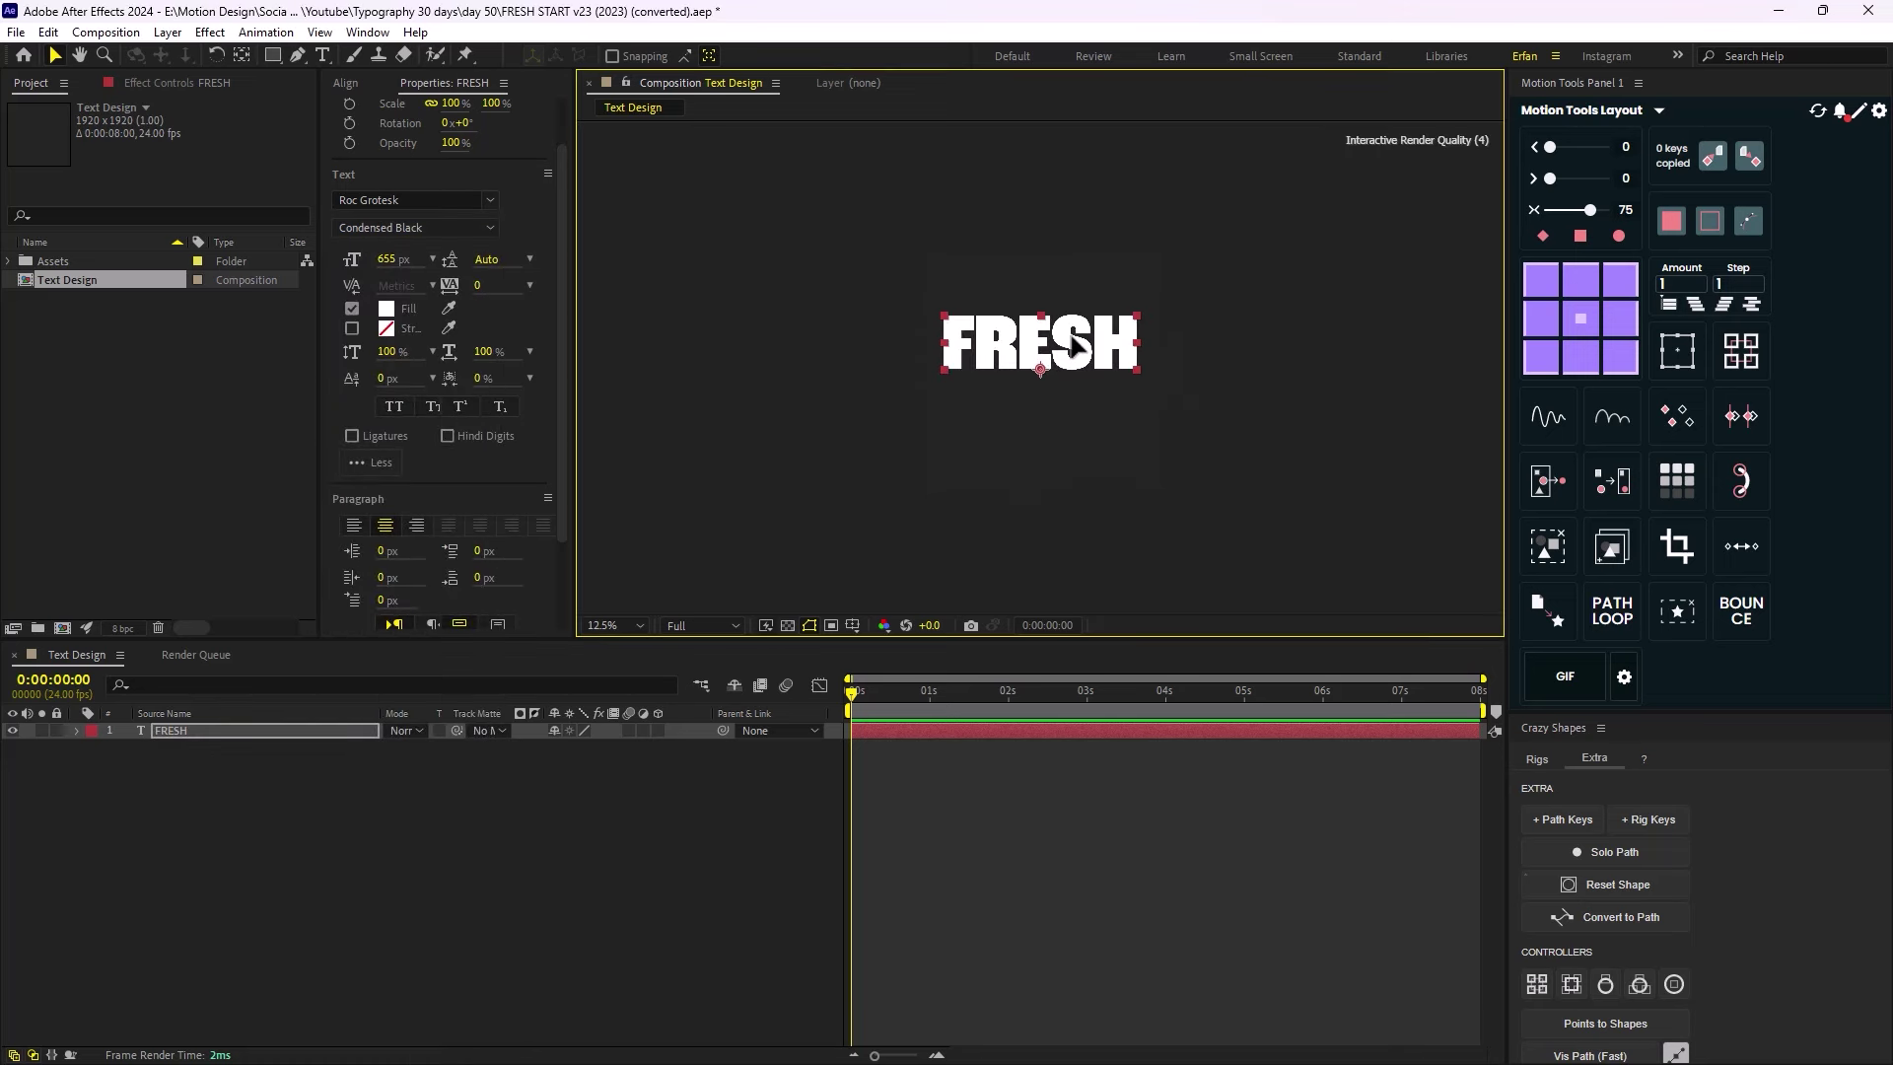
{"action": "left_click", "coordinate": [345, 873]}
Duplicate the FRESH layer, place the copy directly beneath the original and change its text to "START".
{"action": "left_click", "coordinate": [246, 730]}
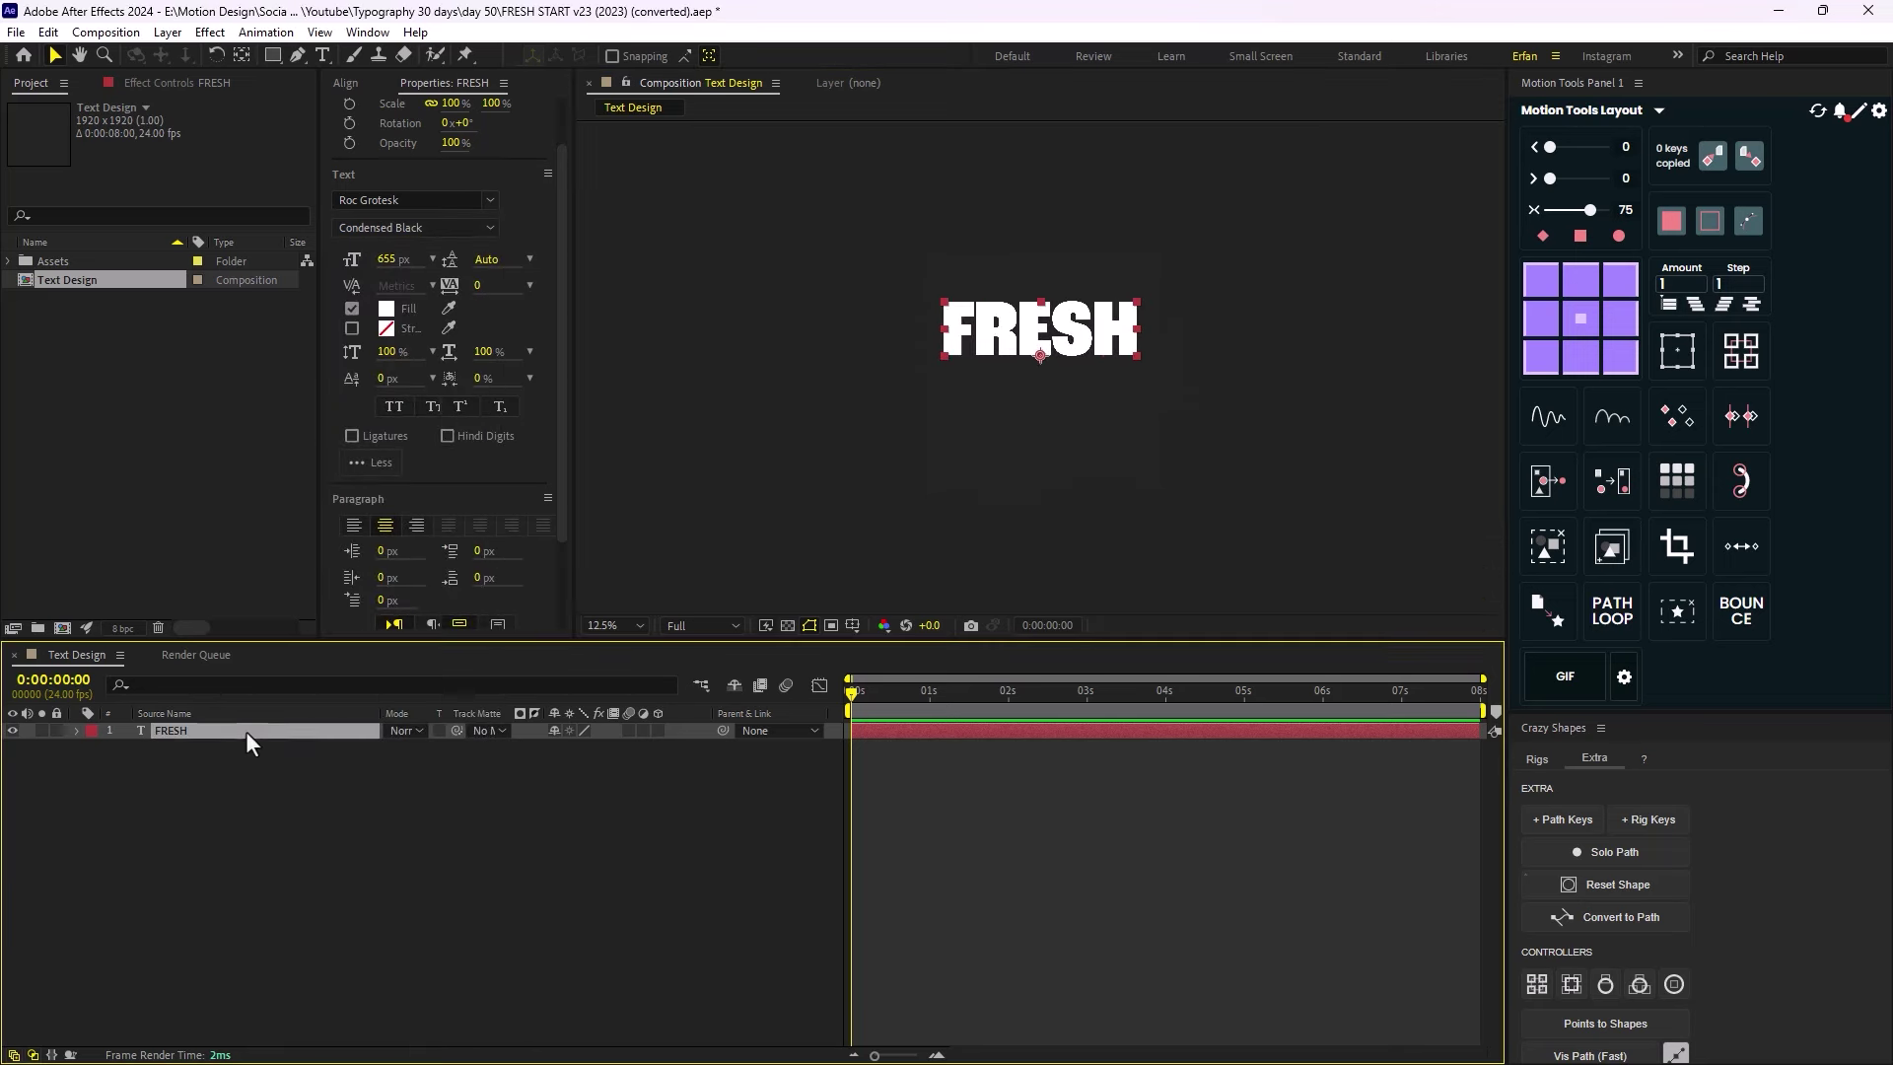
{"action": "key", "text": "ctrl+d"}
{"action": "left_click_drag", "start_coordinate": [1041, 353], "coordinate": [1042, 417]}
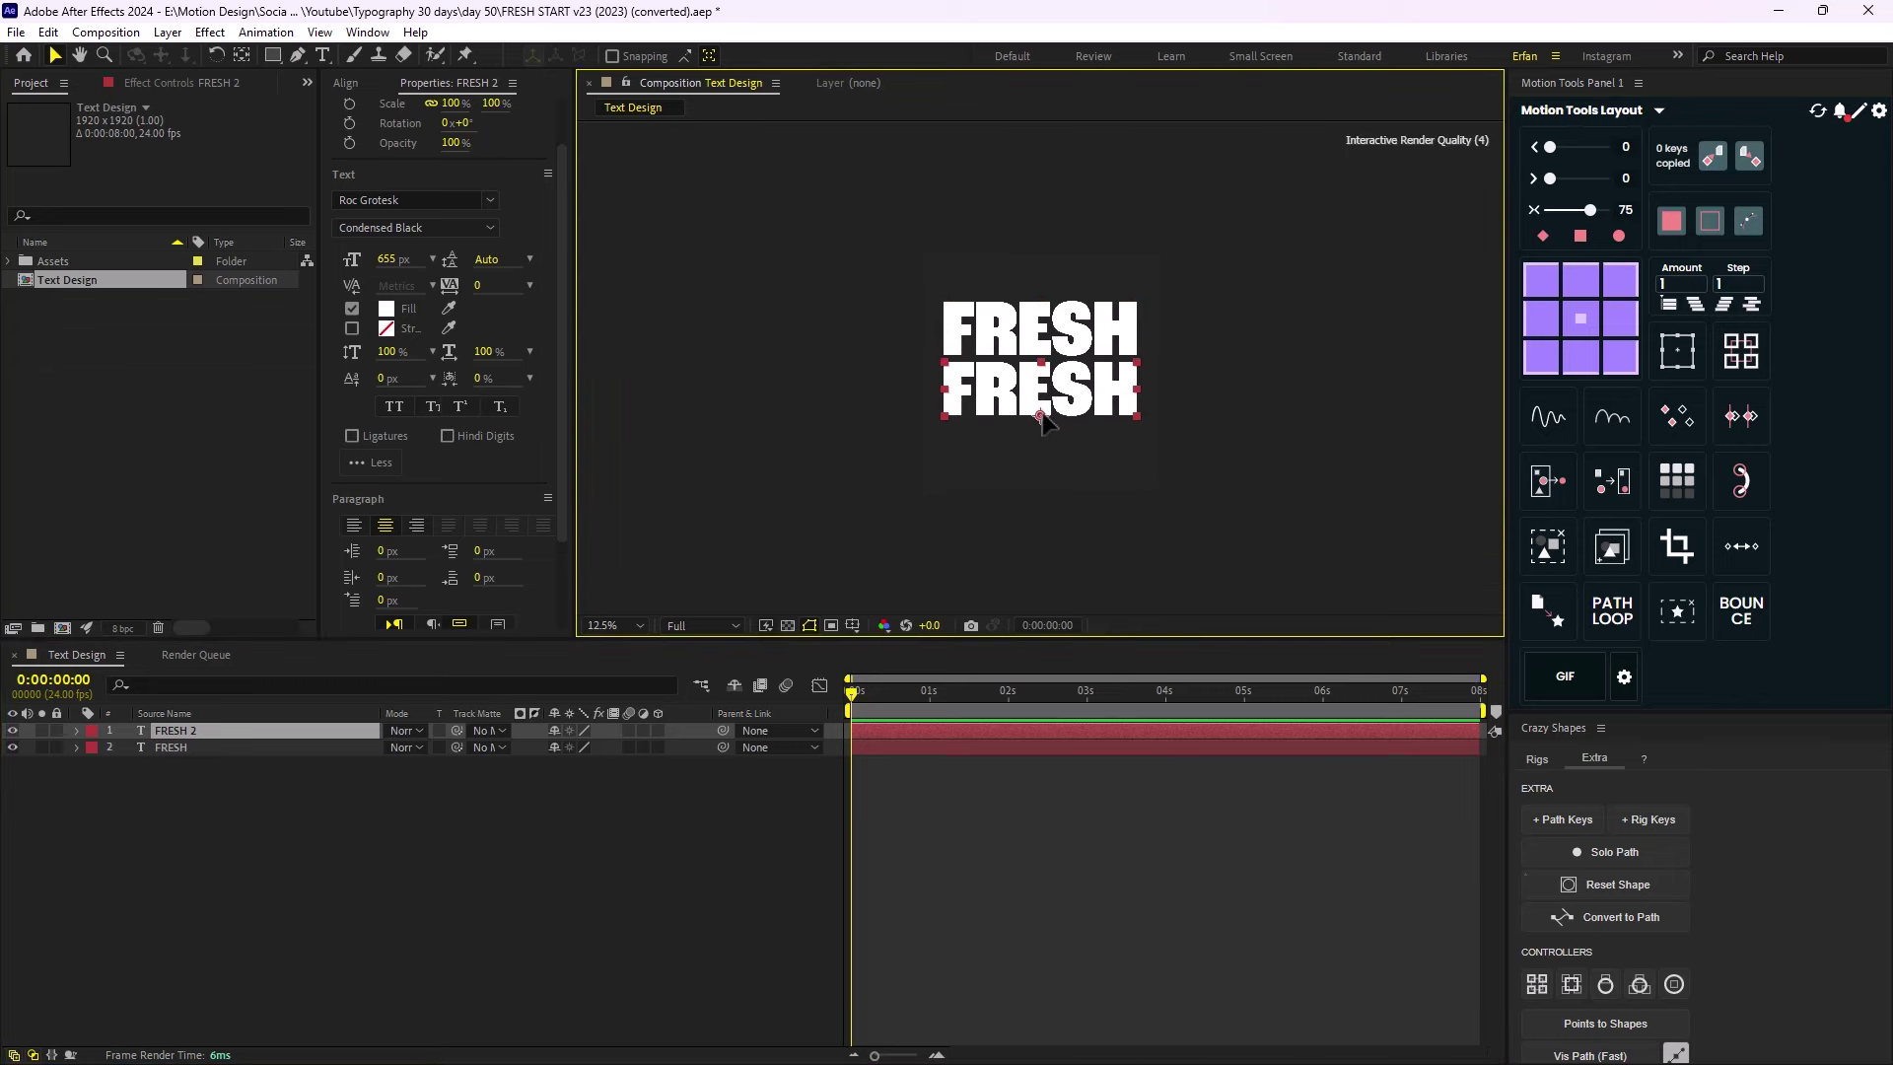
{"action": "double_click", "coordinate": [1042, 418]}
{"action": "type", "text": "START"}
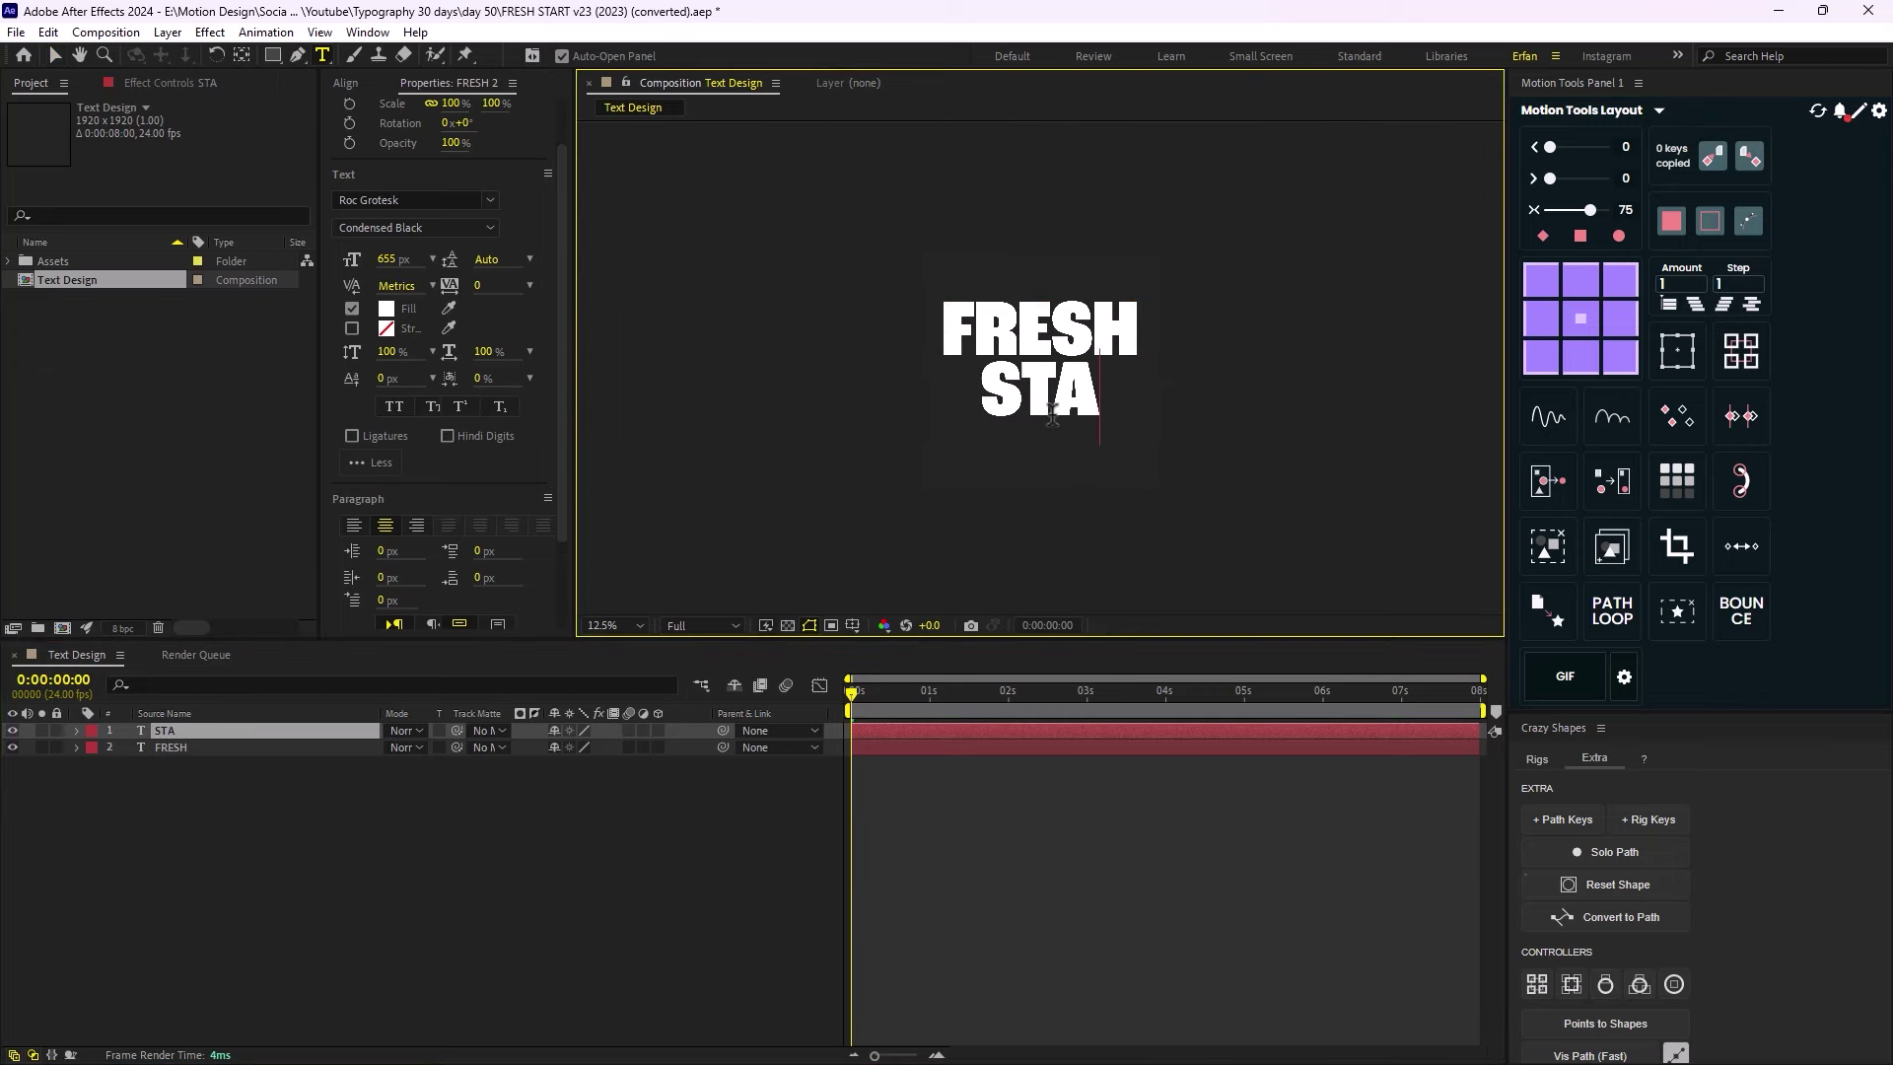
{"action": "left_click", "coordinate": [54, 55]}
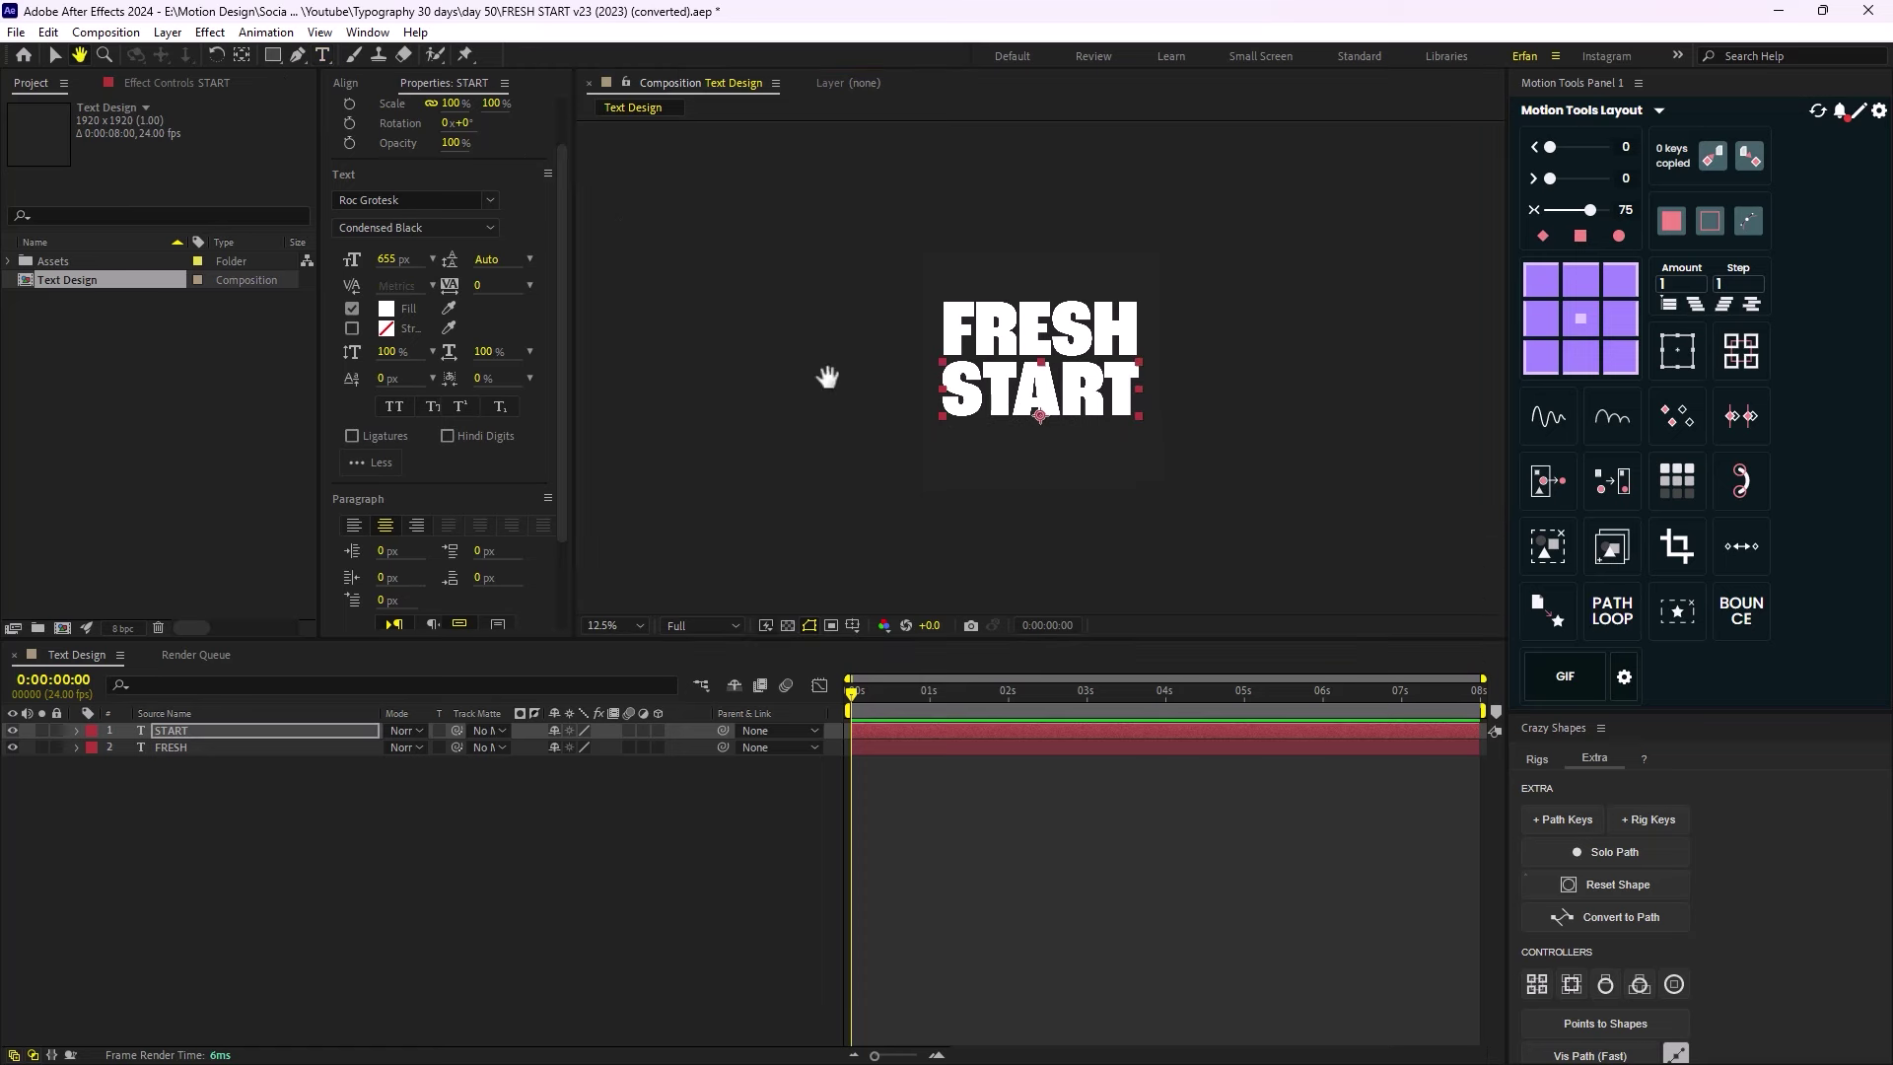
{"action": "left_click", "coordinate": [549, 786]}
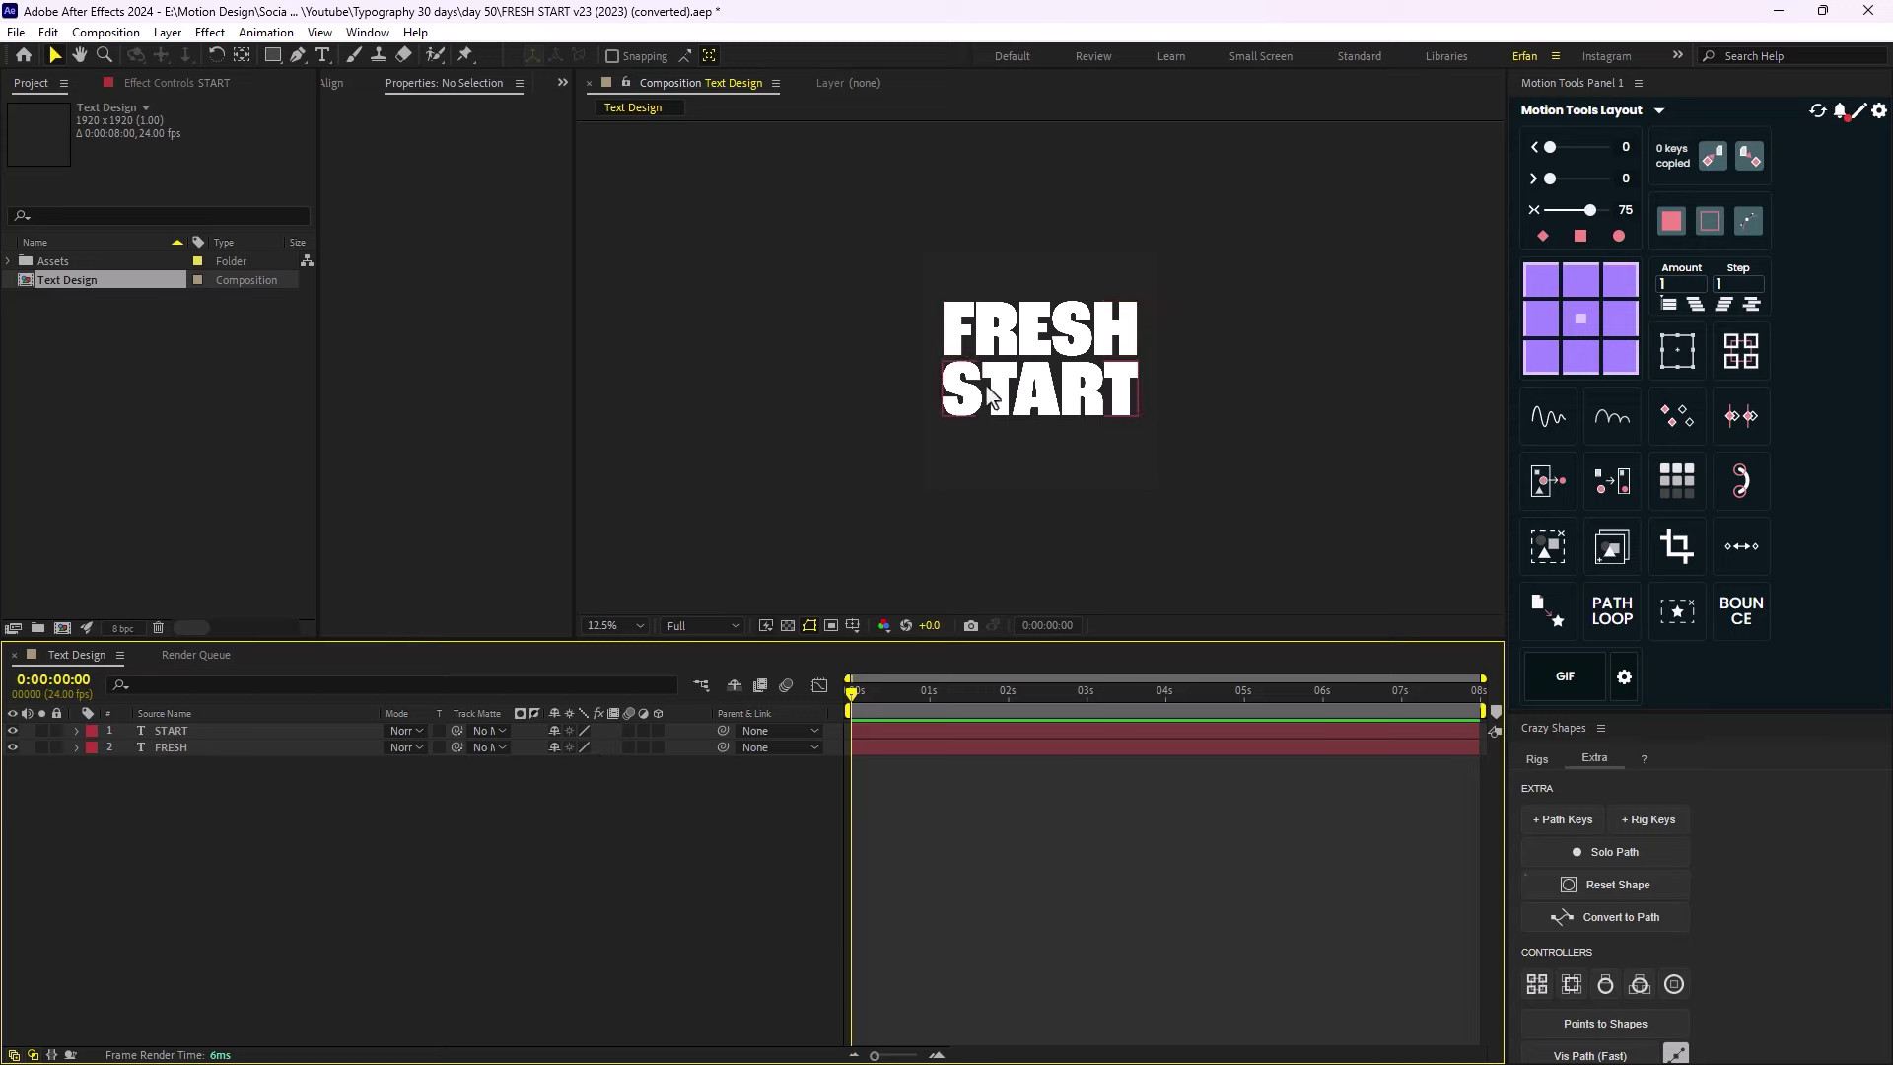
Duplicate the START and FRESH layers and move both copies above the originals in the layer stack.
{"action": "key", "text": "period"}
{"action": "key", "text": "comma"}
{"action": "left_click", "coordinate": [195, 731]}
{"action": "left_click", "coordinate": [193, 747], "text": "shift"}
{"action": "key", "text": "ctrl+d"}
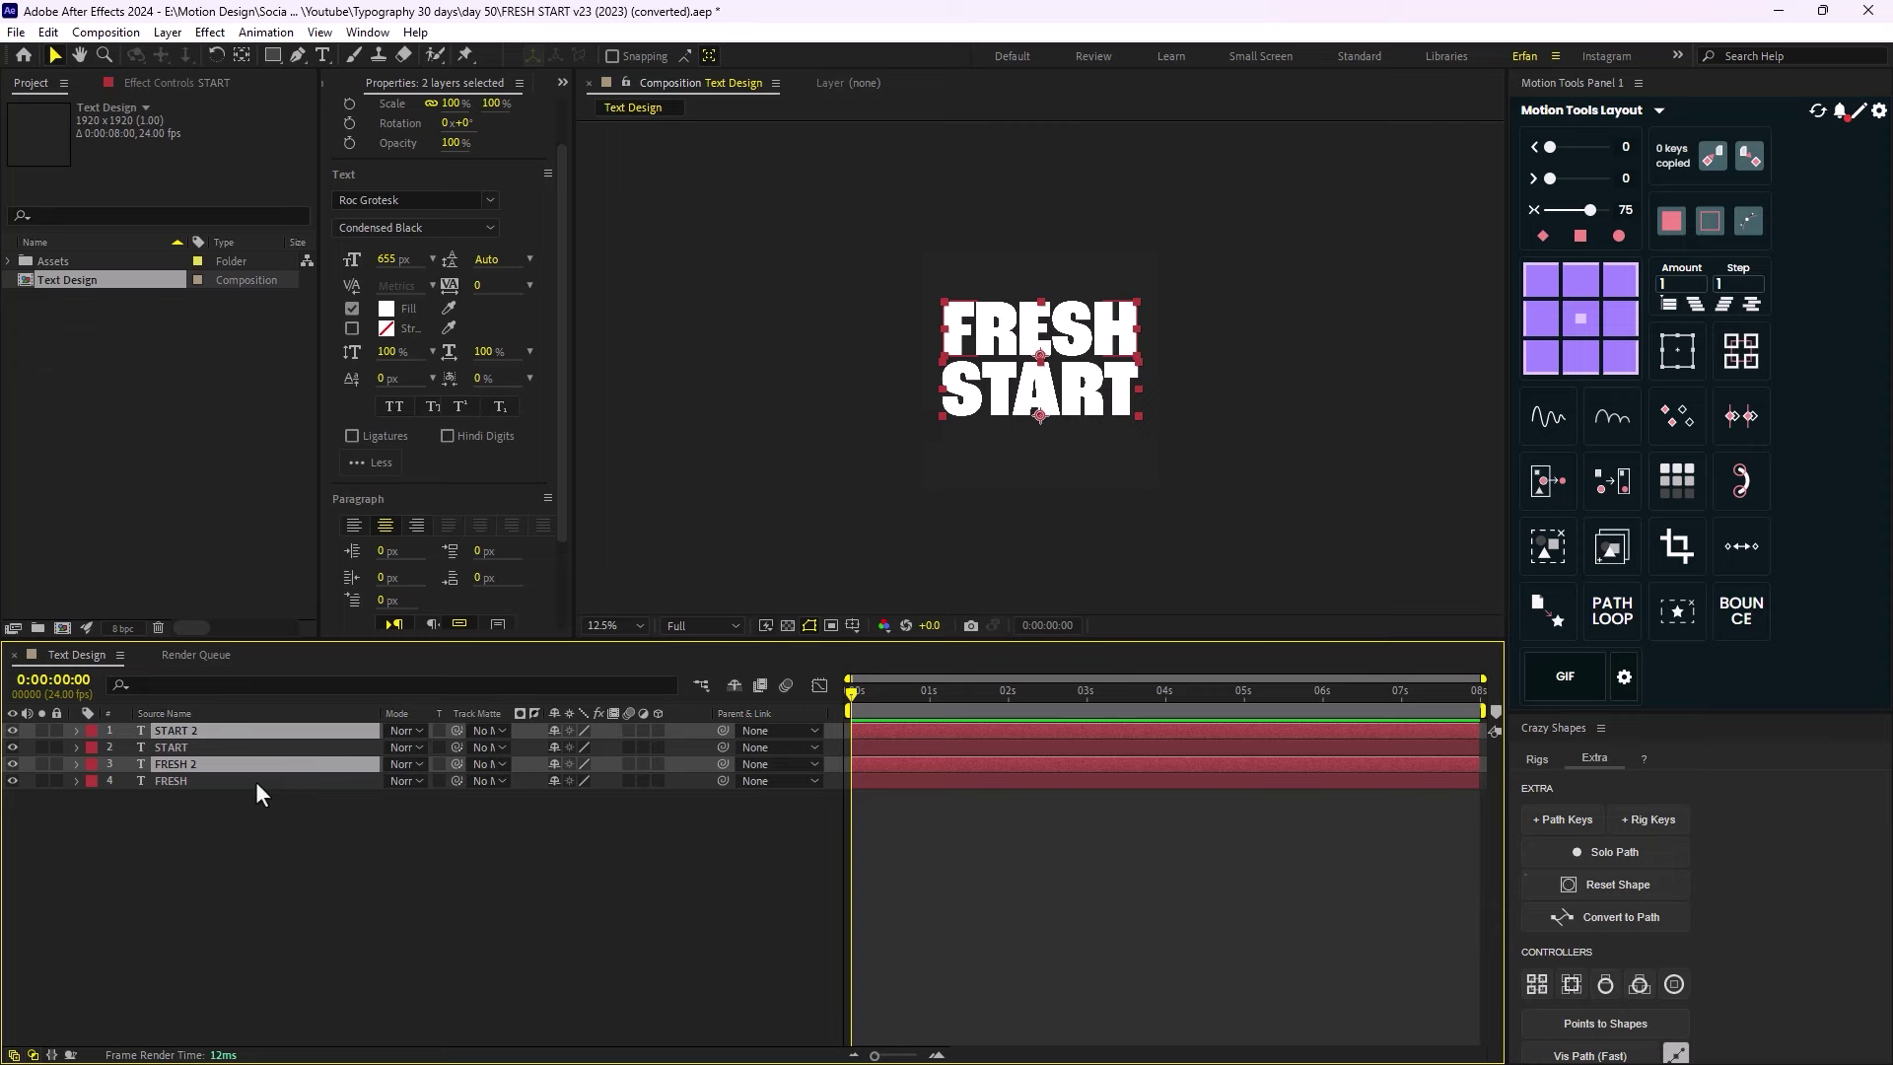
{"action": "key", "text": "ctrl+bracketright"}
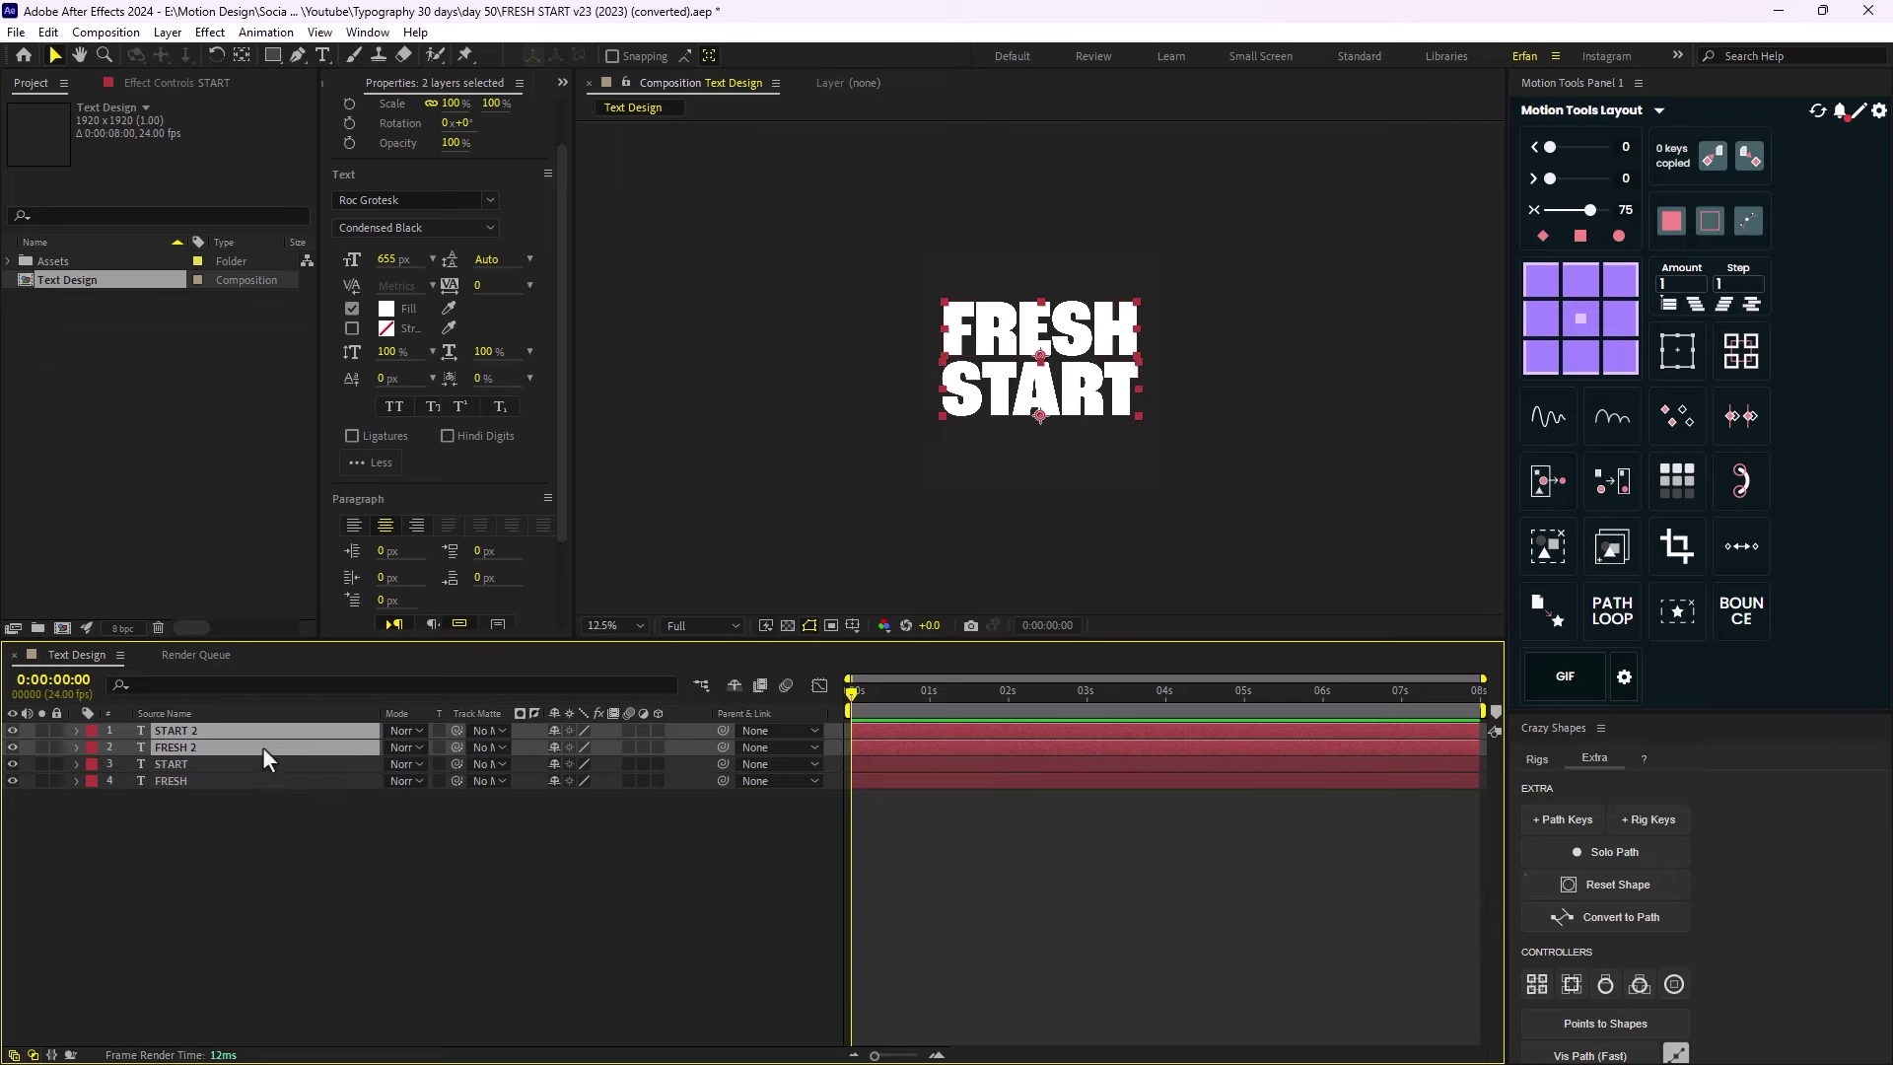
Set the label color of the START 2 and FRESH 2 layers to Orange.
{"action": "left_click", "coordinate": [93, 747]}
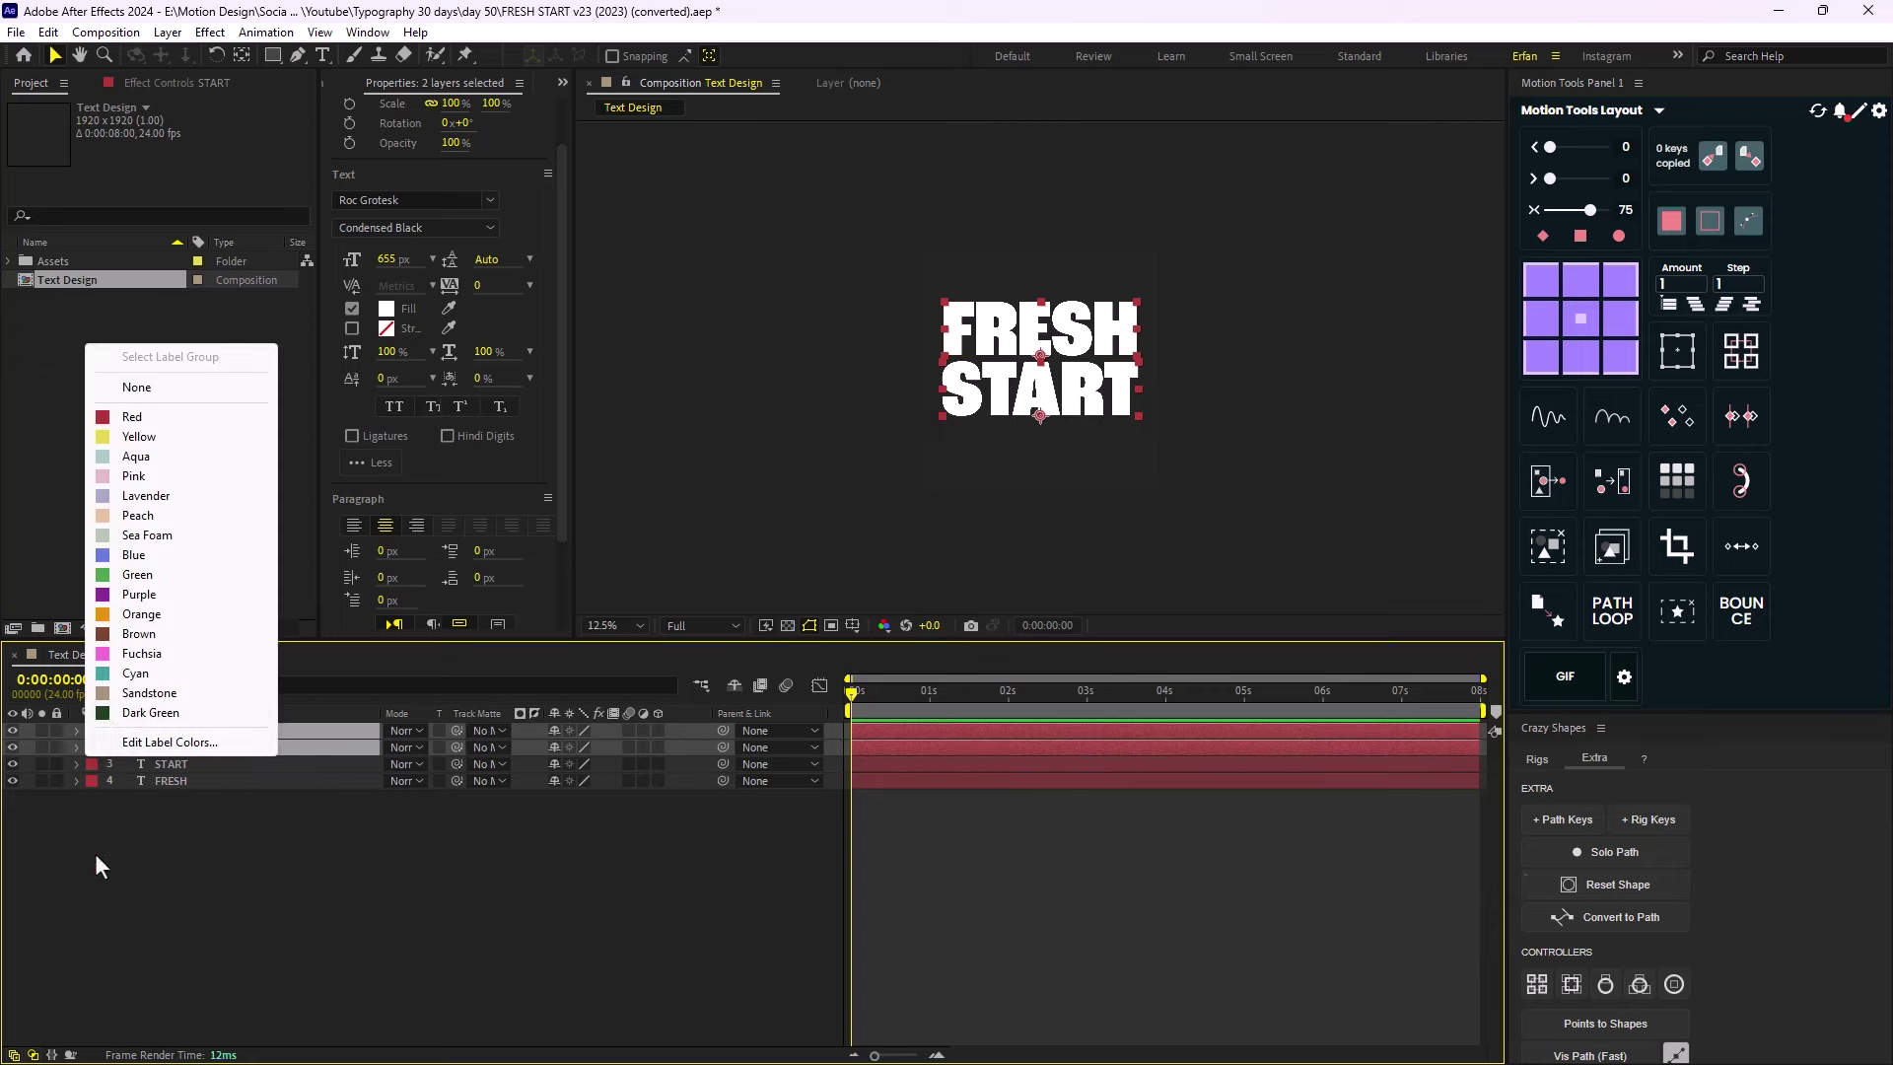
{"action": "left_click", "coordinate": [141, 614]}
{"action": "left_click", "coordinate": [191, 793]}
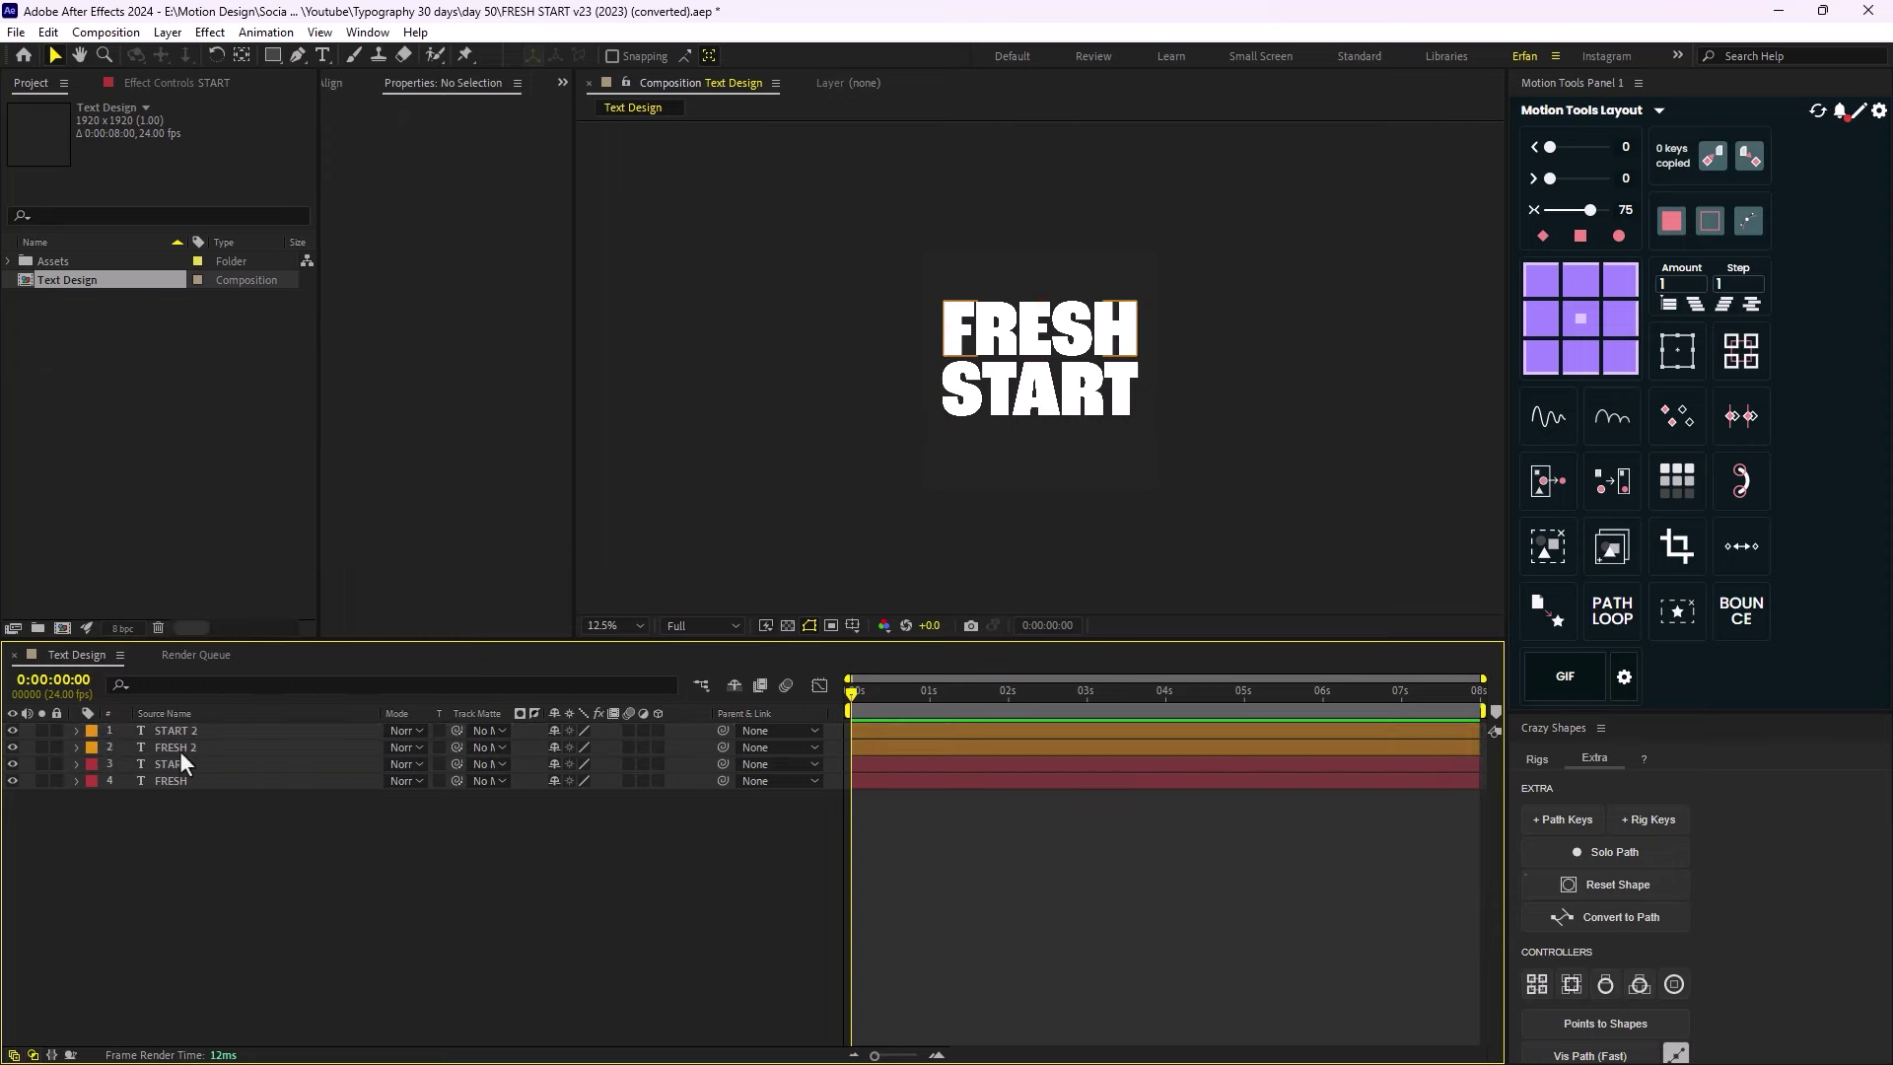
Set the font style of the FRESH 2 and START 2 layers to Compressed Bold.
{"action": "left_click", "coordinate": [179, 747]}
{"action": "left_click", "coordinate": [408, 226]}
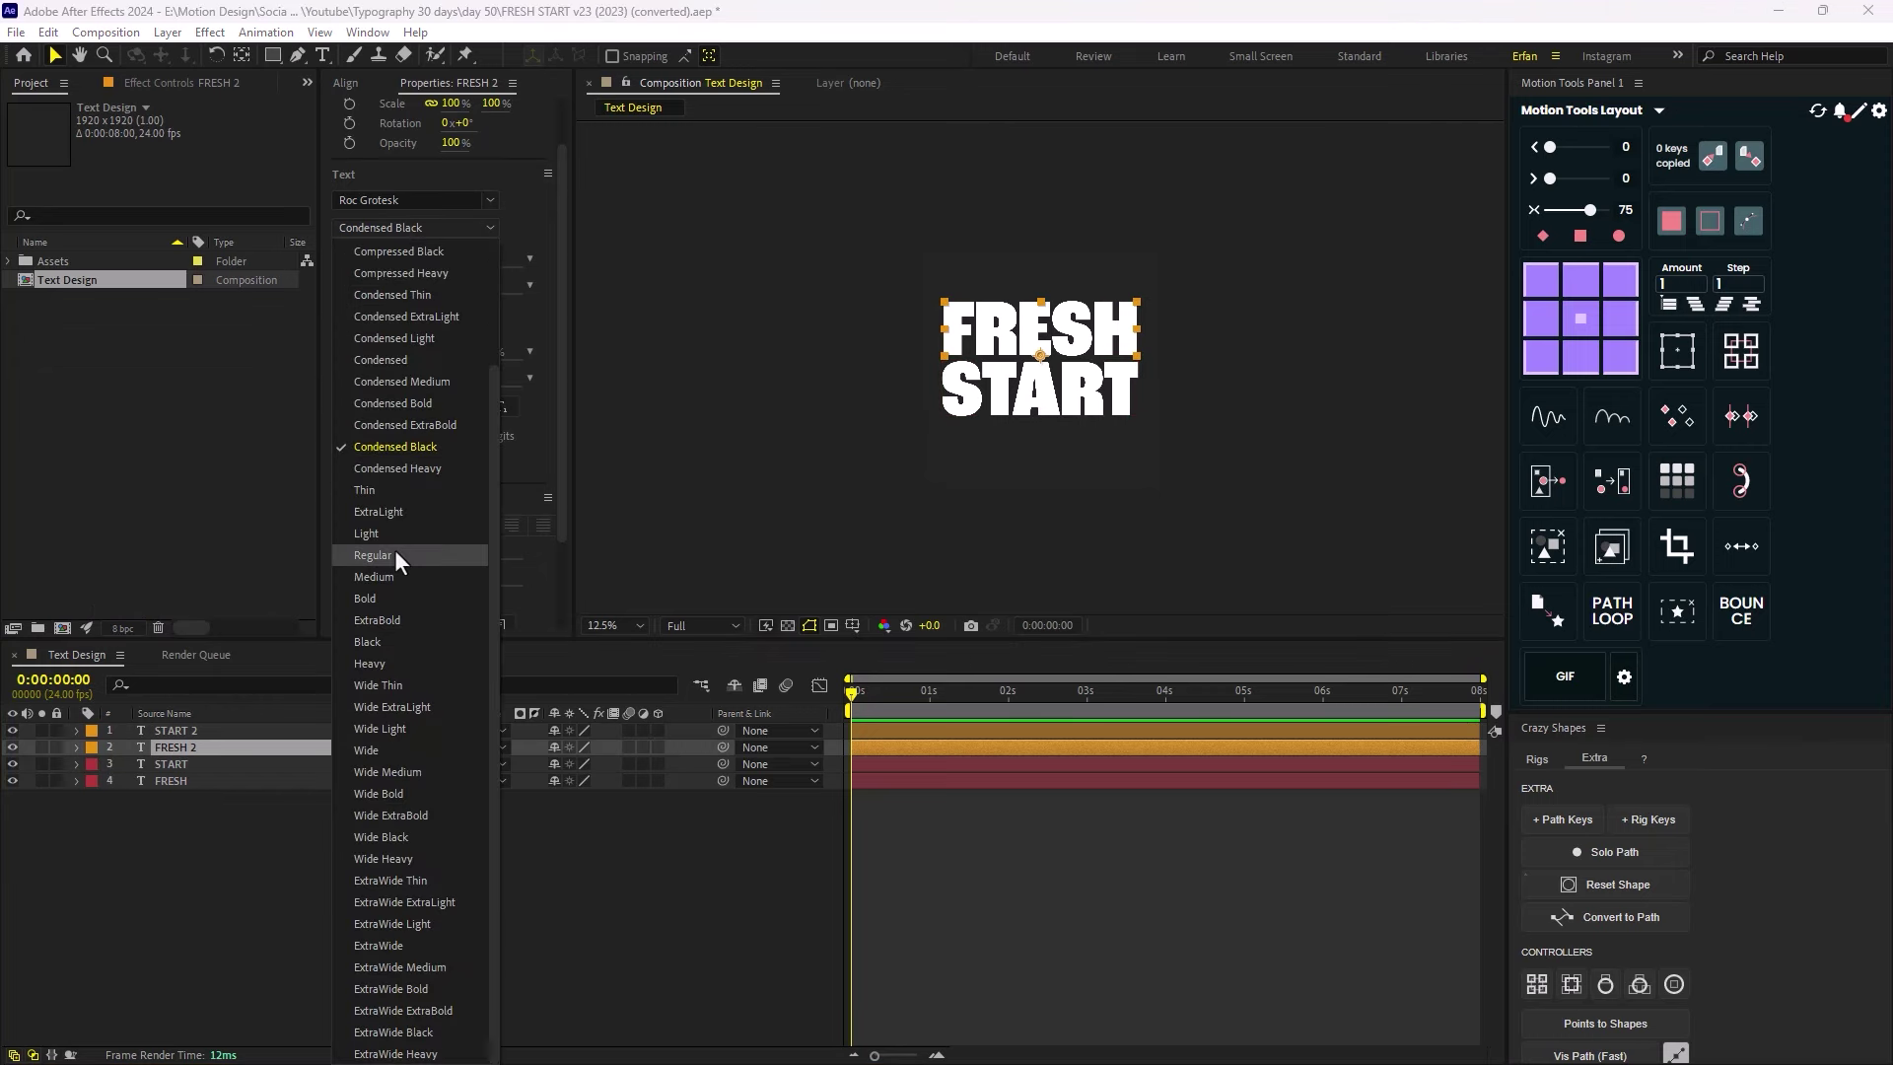
{"action": "scroll", "coordinate": [399, 562], "scroll_direction": "up", "scroll_amount": 3}
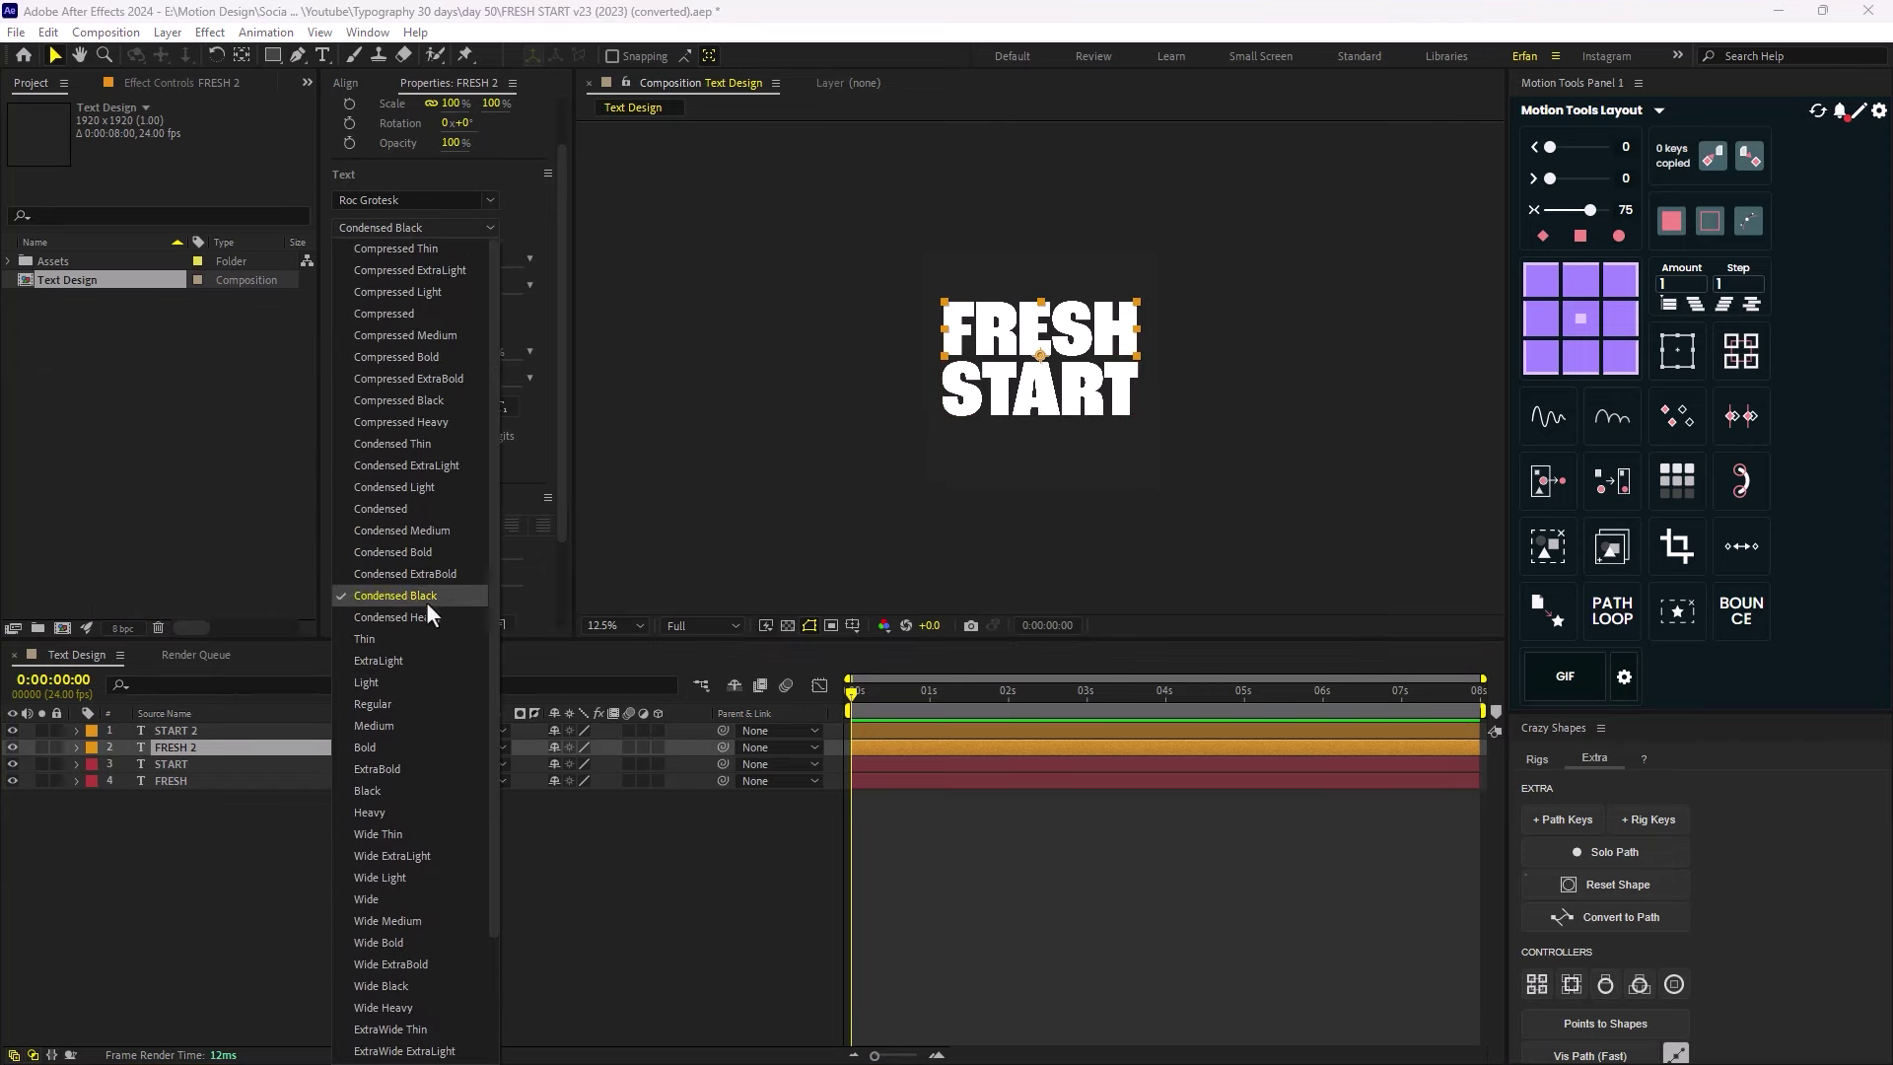
{"action": "left_click", "coordinate": [400, 357]}
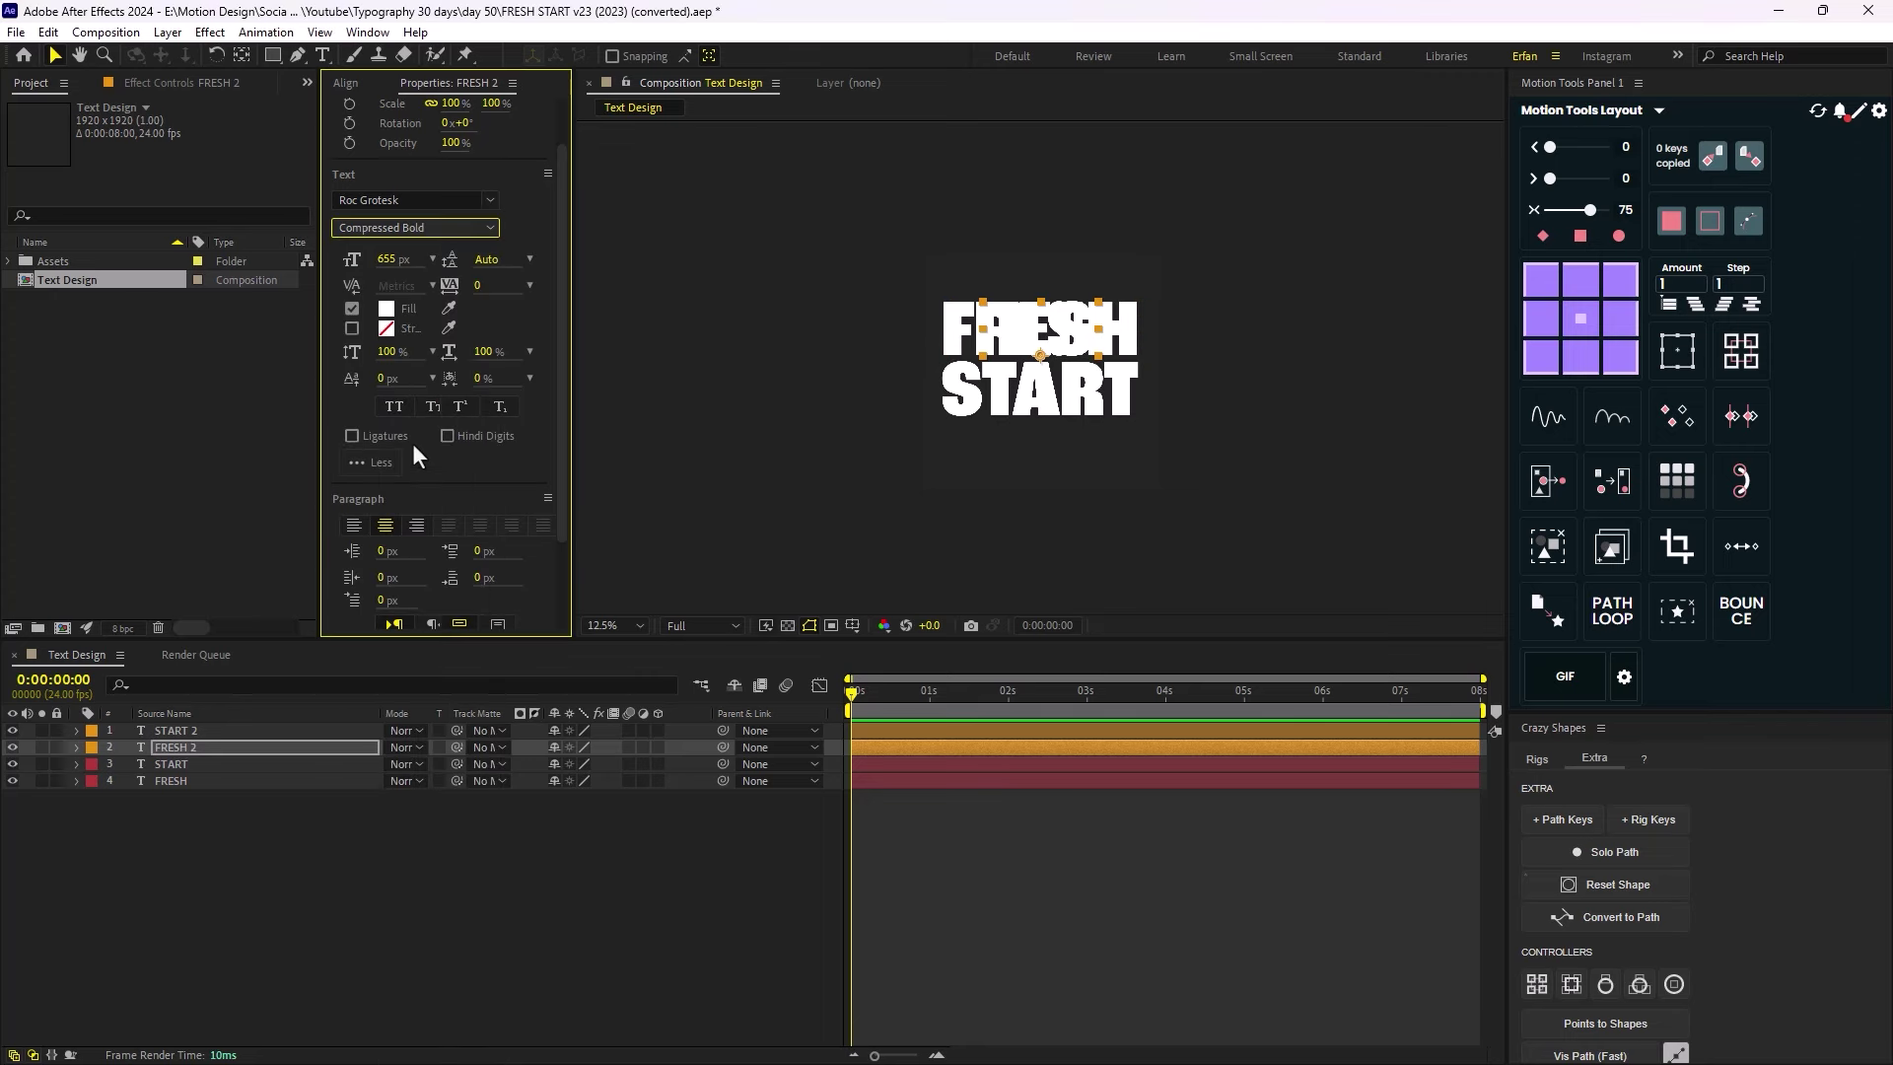
{"action": "left_click", "coordinate": [181, 731]}
{"action": "left_click", "coordinate": [395, 229]}
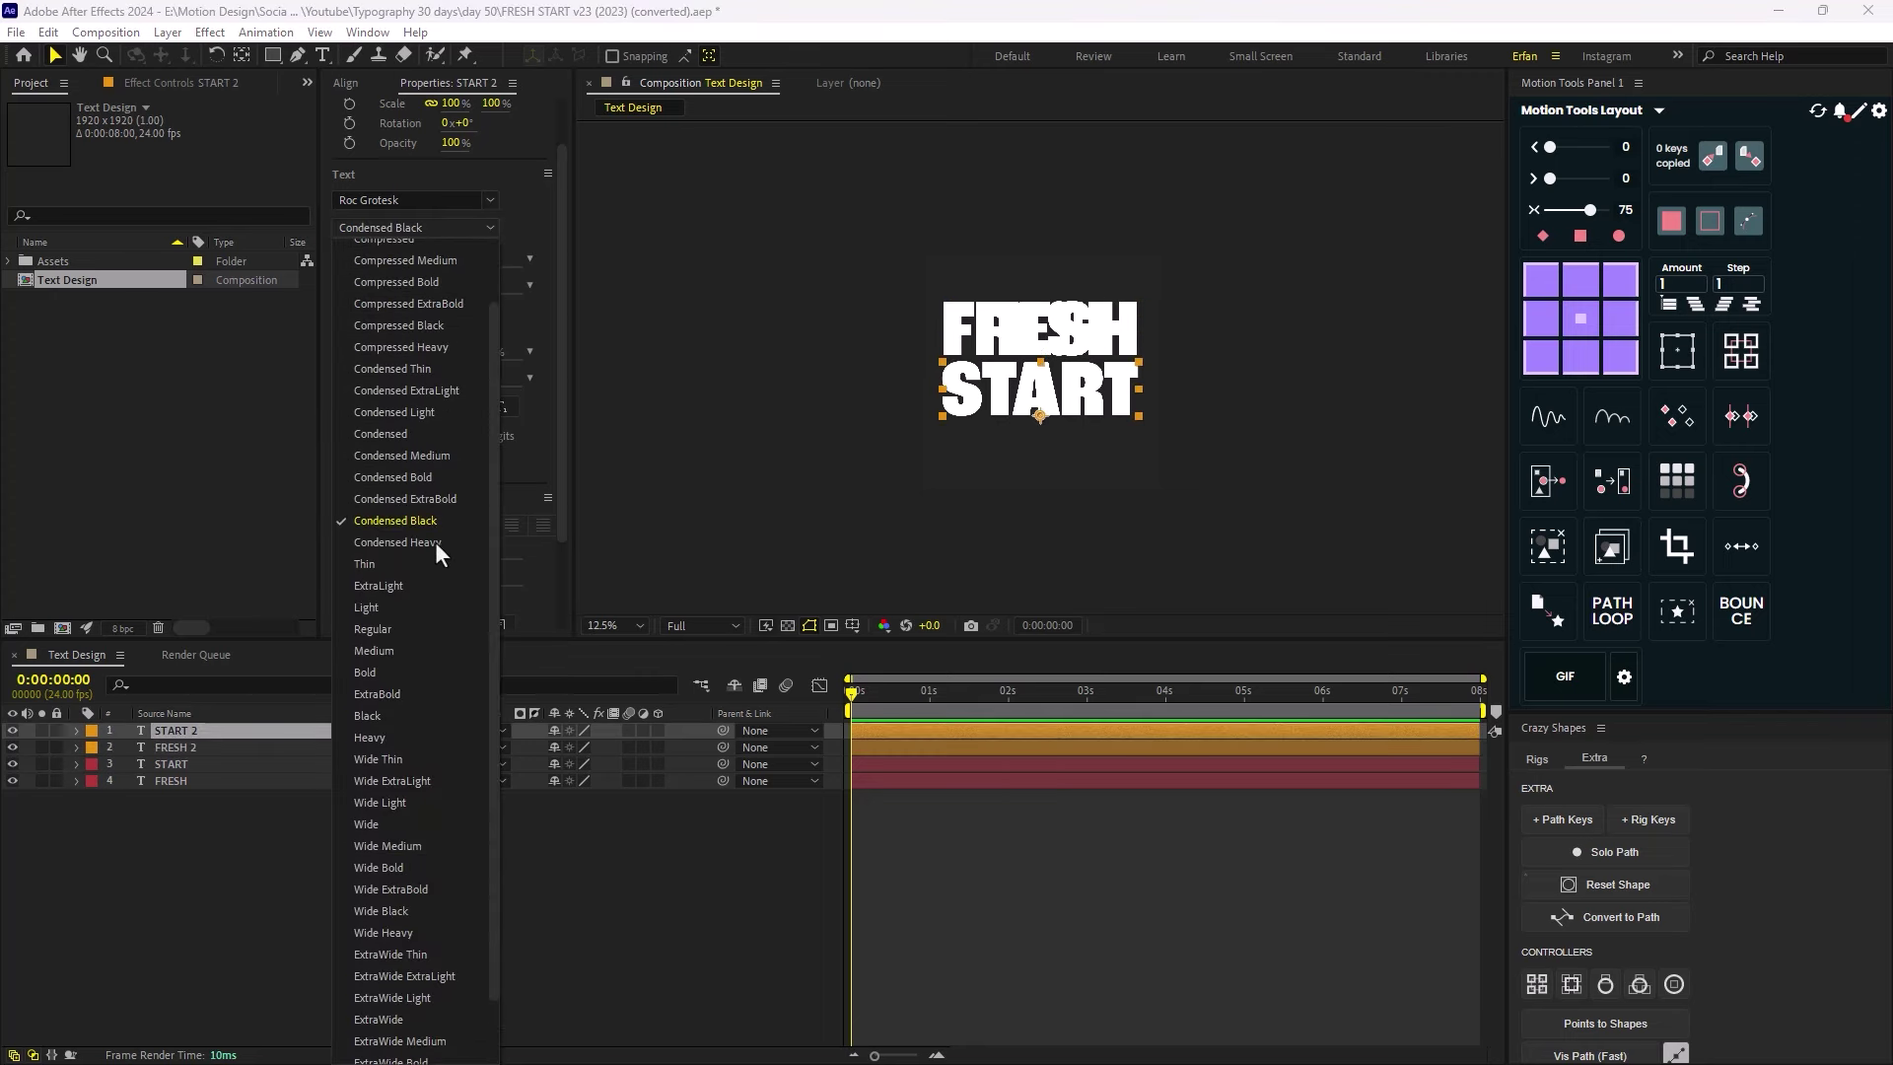
{"action": "left_click", "coordinate": [435, 283]}
Duplicate the START 2 and FRESH 2 layers and bring both copies to the top of the layer stack.
{"action": "left_click", "coordinate": [215, 751], "text": "ctrl"}
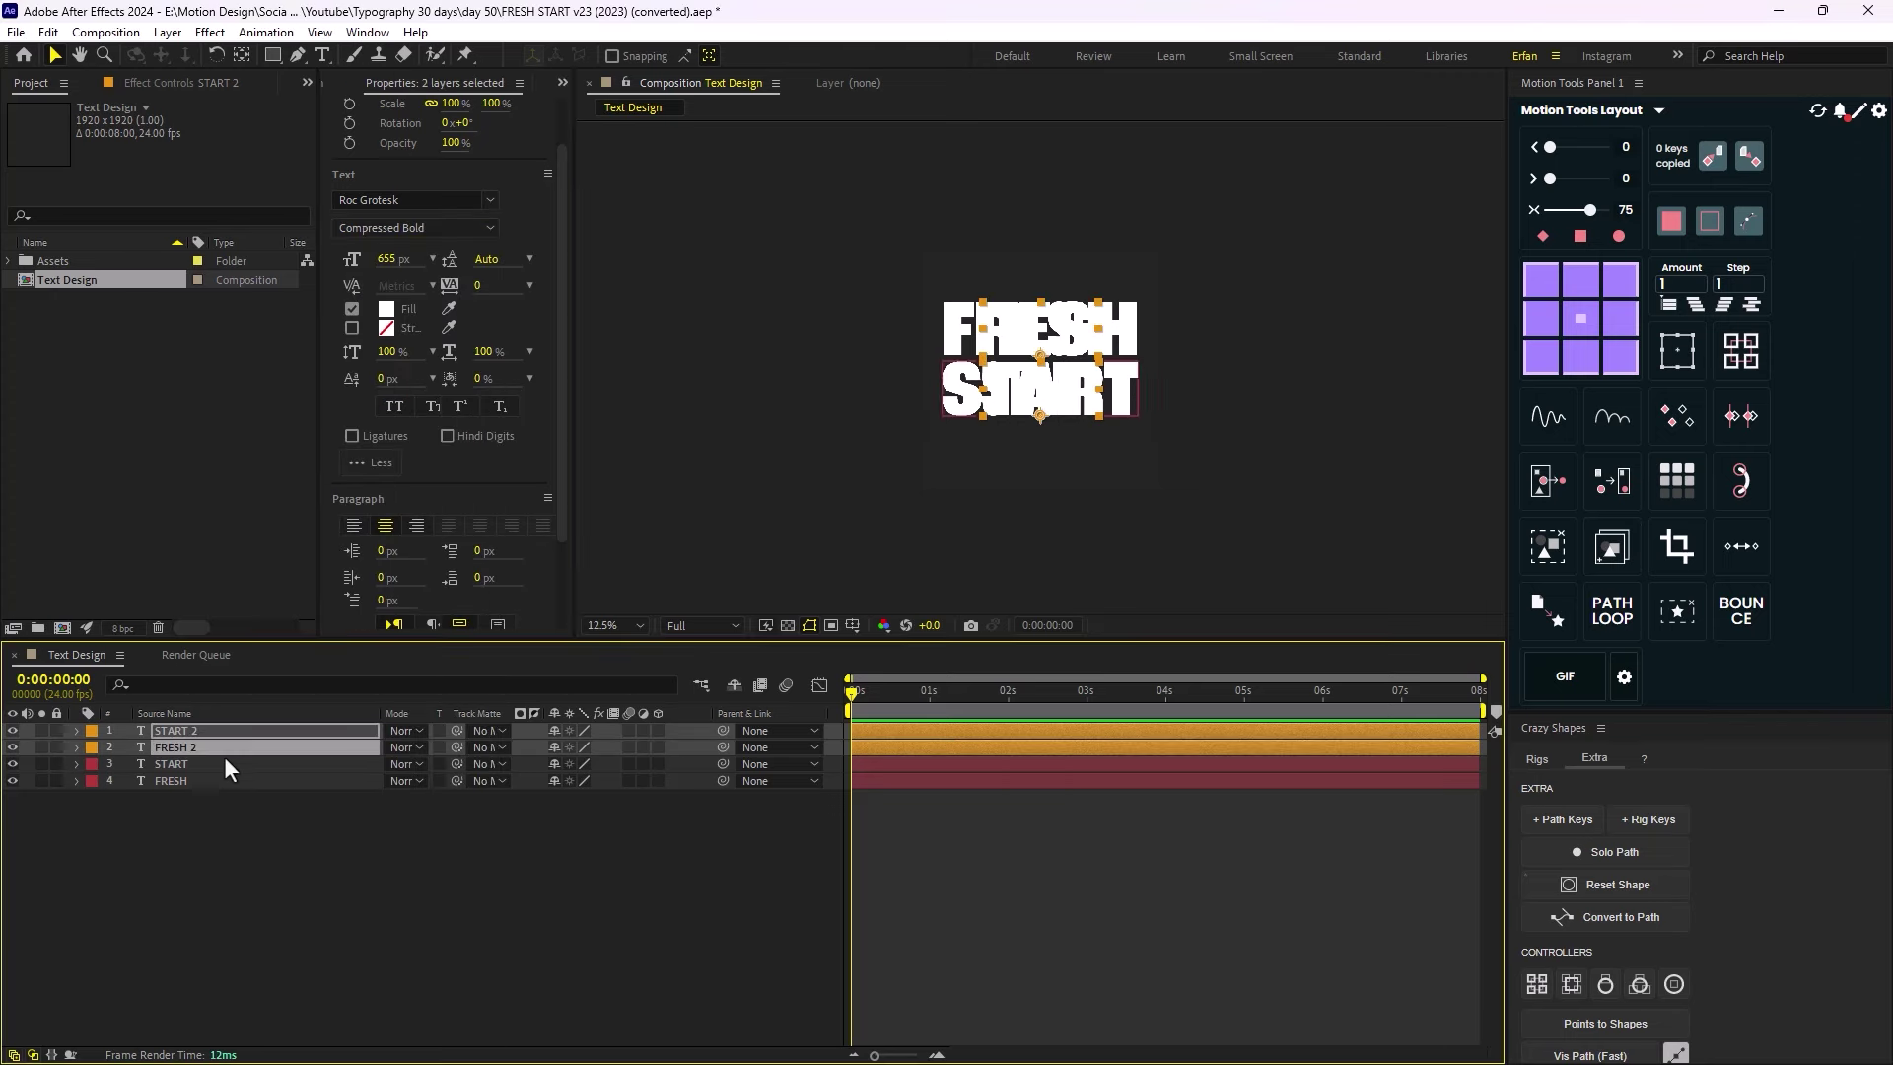
{"action": "key", "text": "ctrl+d"}
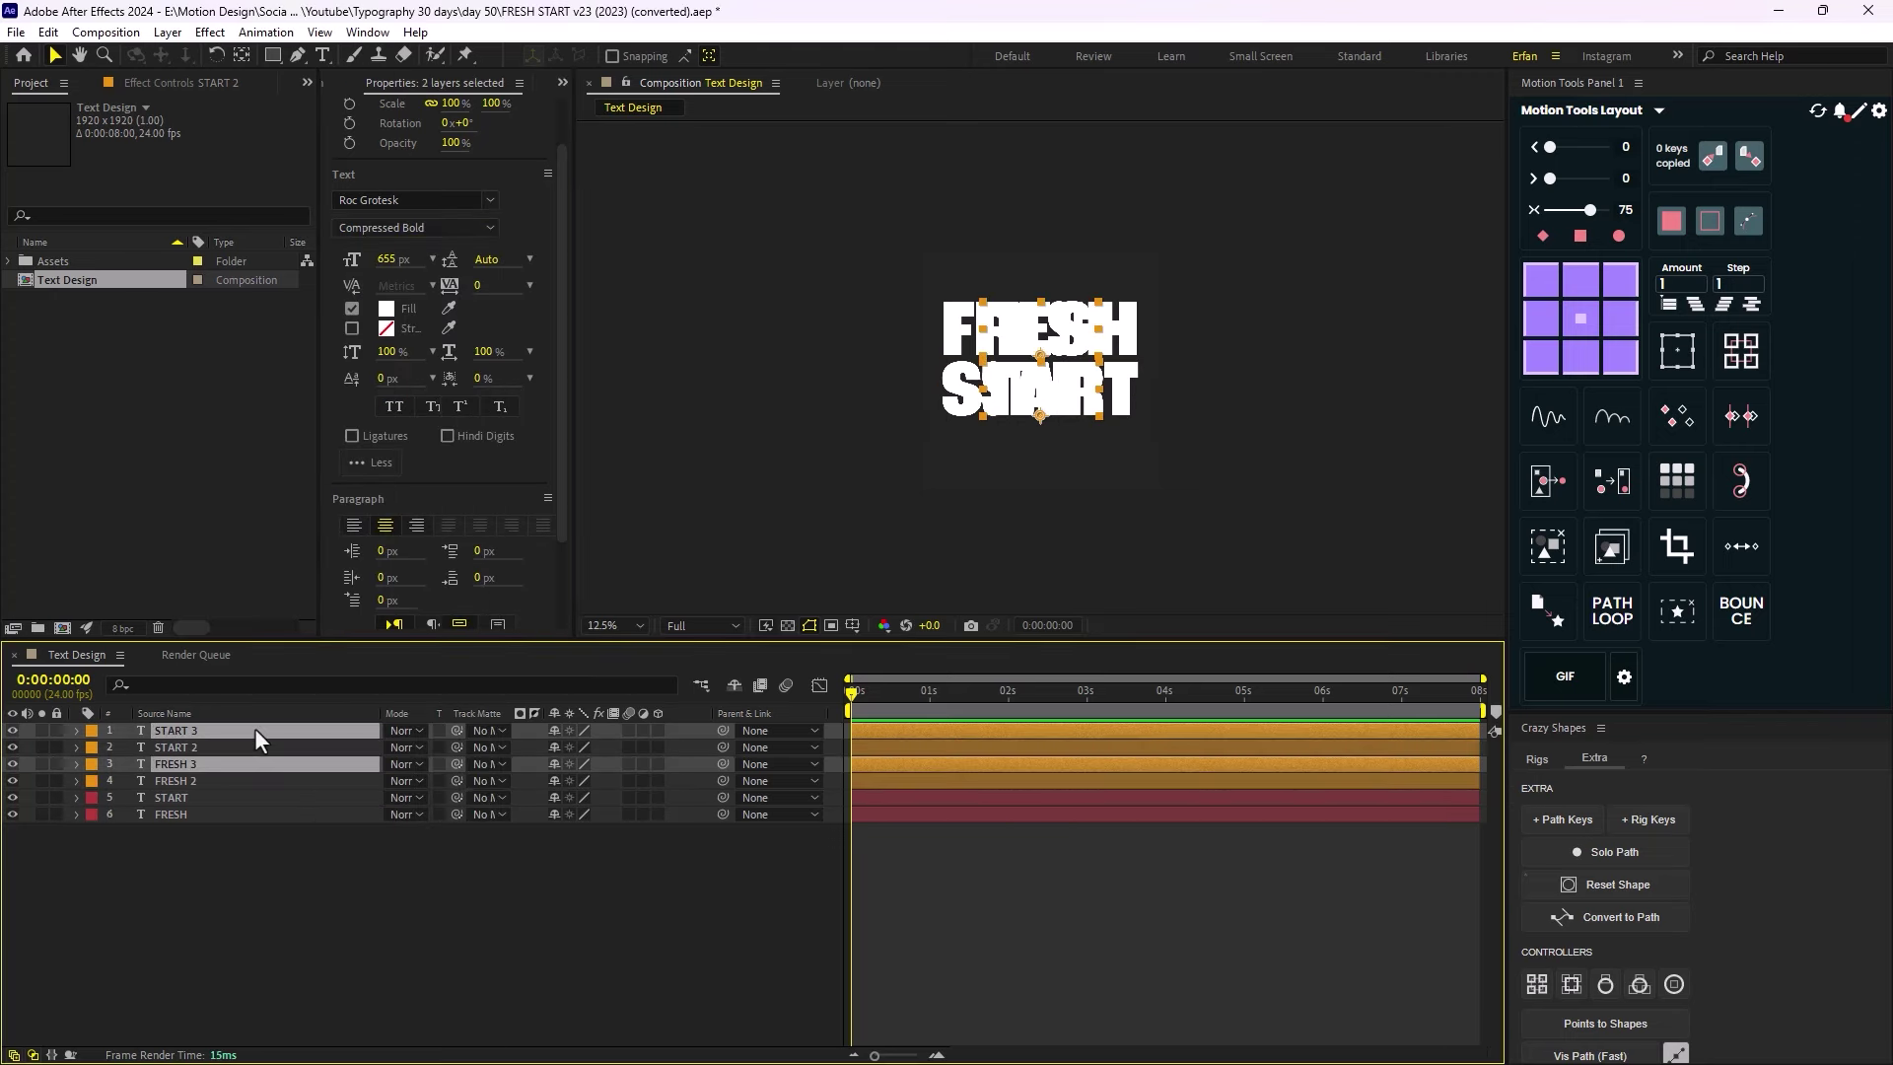
{"action": "key", "text": "ctrl+shift+bracketright"}
Set the label color of the START 3 and FRESH 3 layers to Green and solo both layers.
{"action": "left_click", "coordinate": [92, 746]}
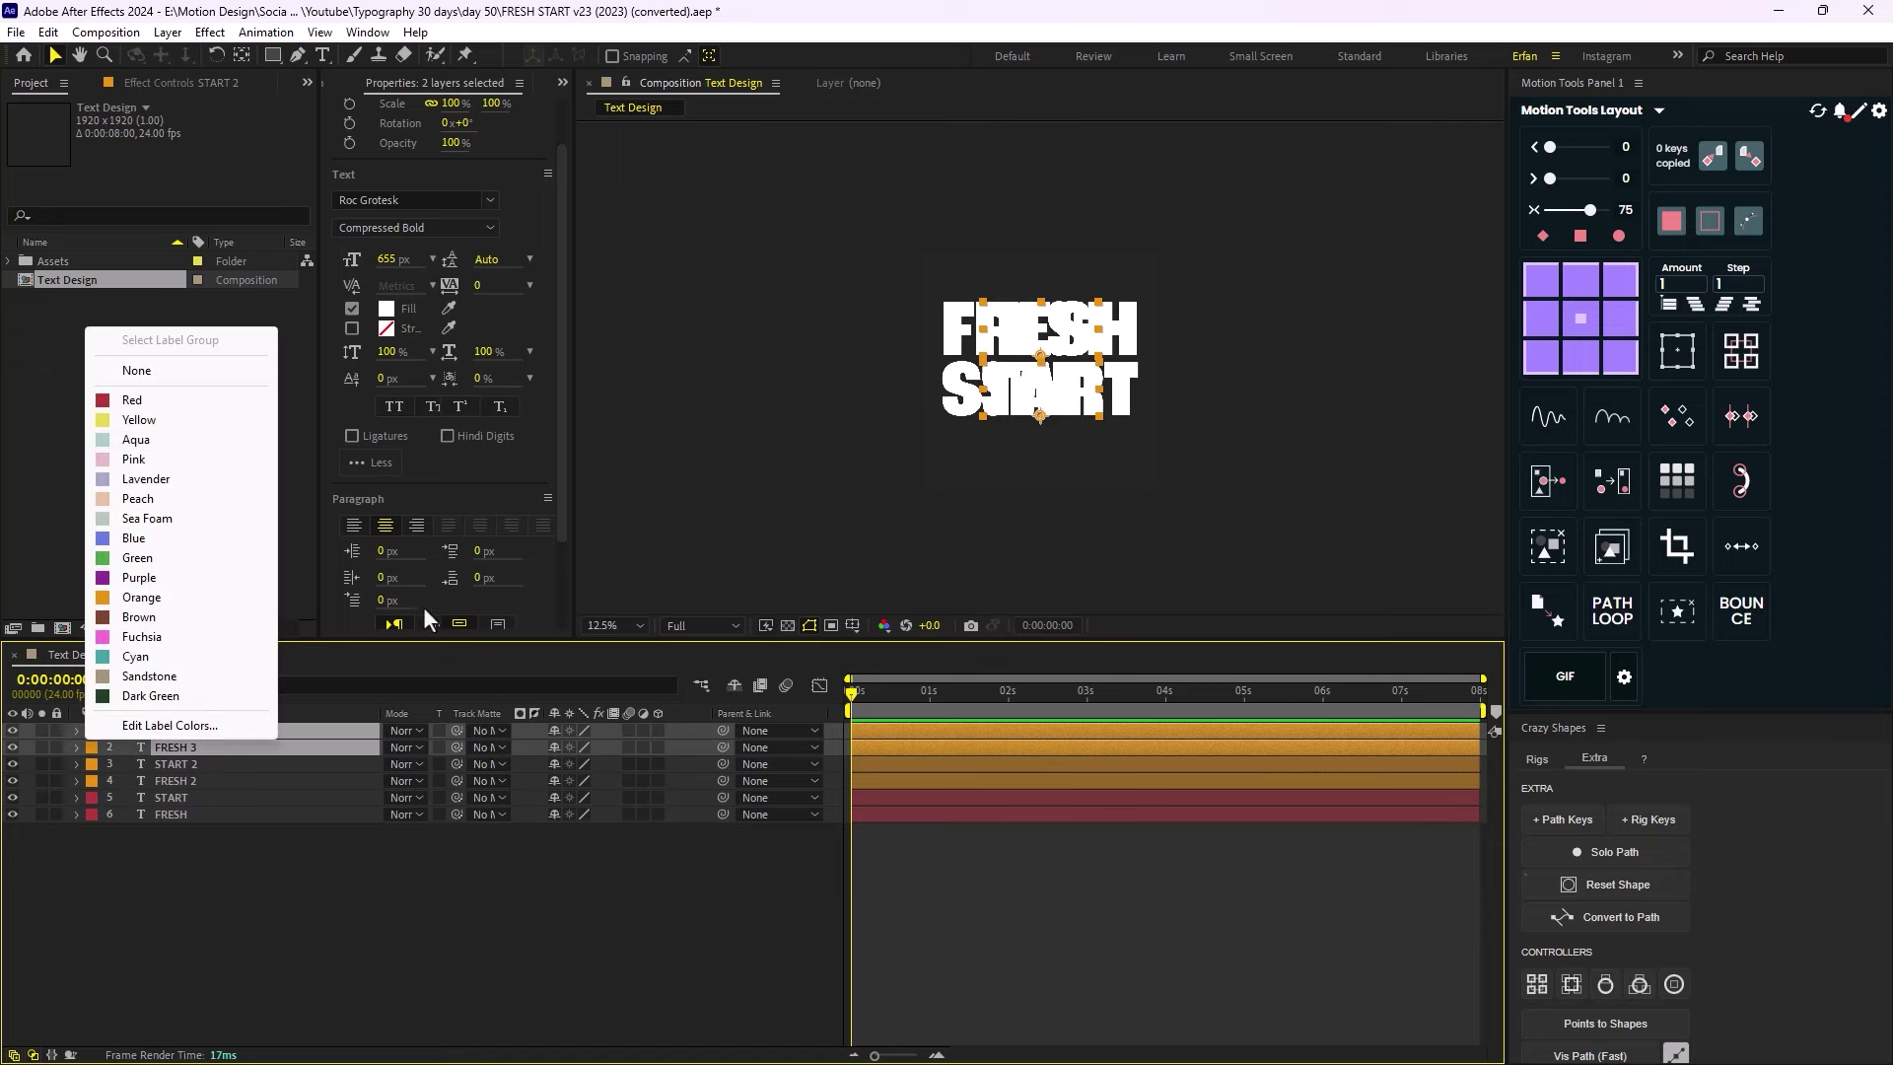
{"action": "left_click", "coordinate": [195, 558]}
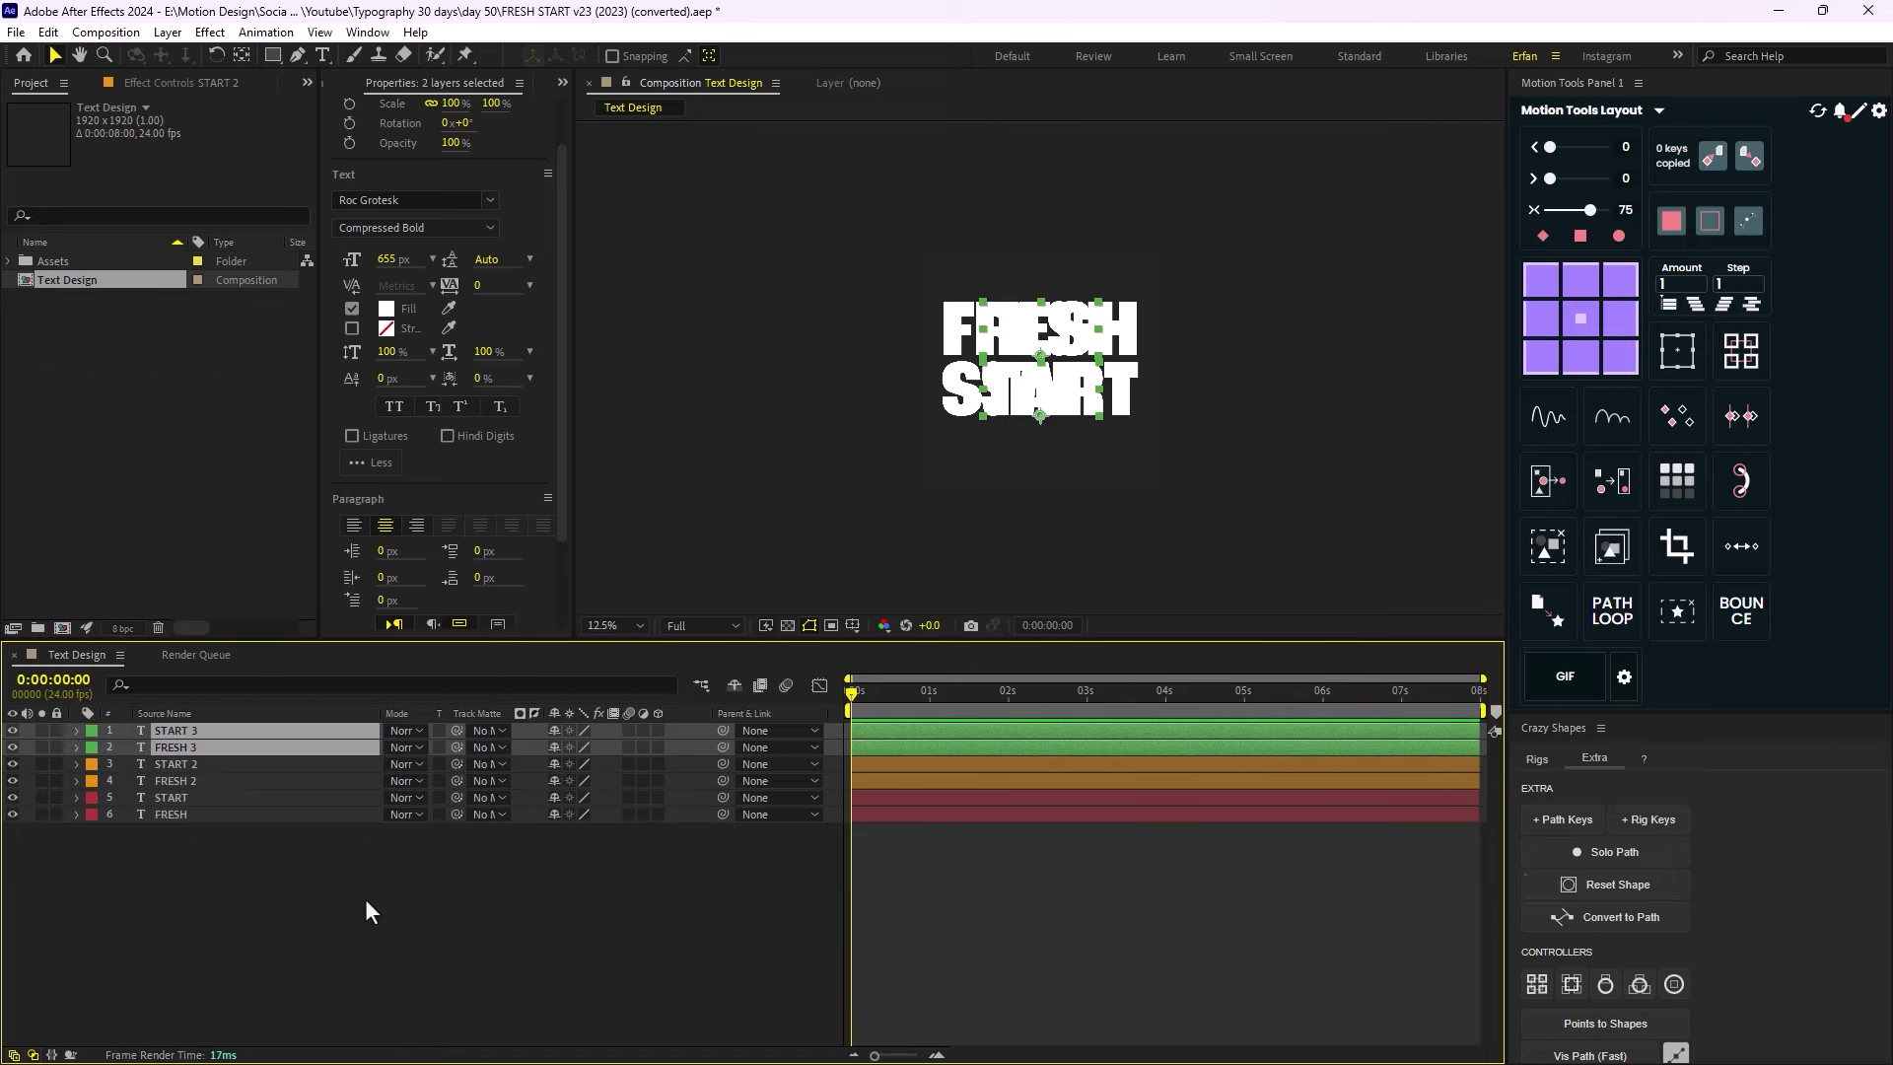
{"action": "key", "text": "period"}
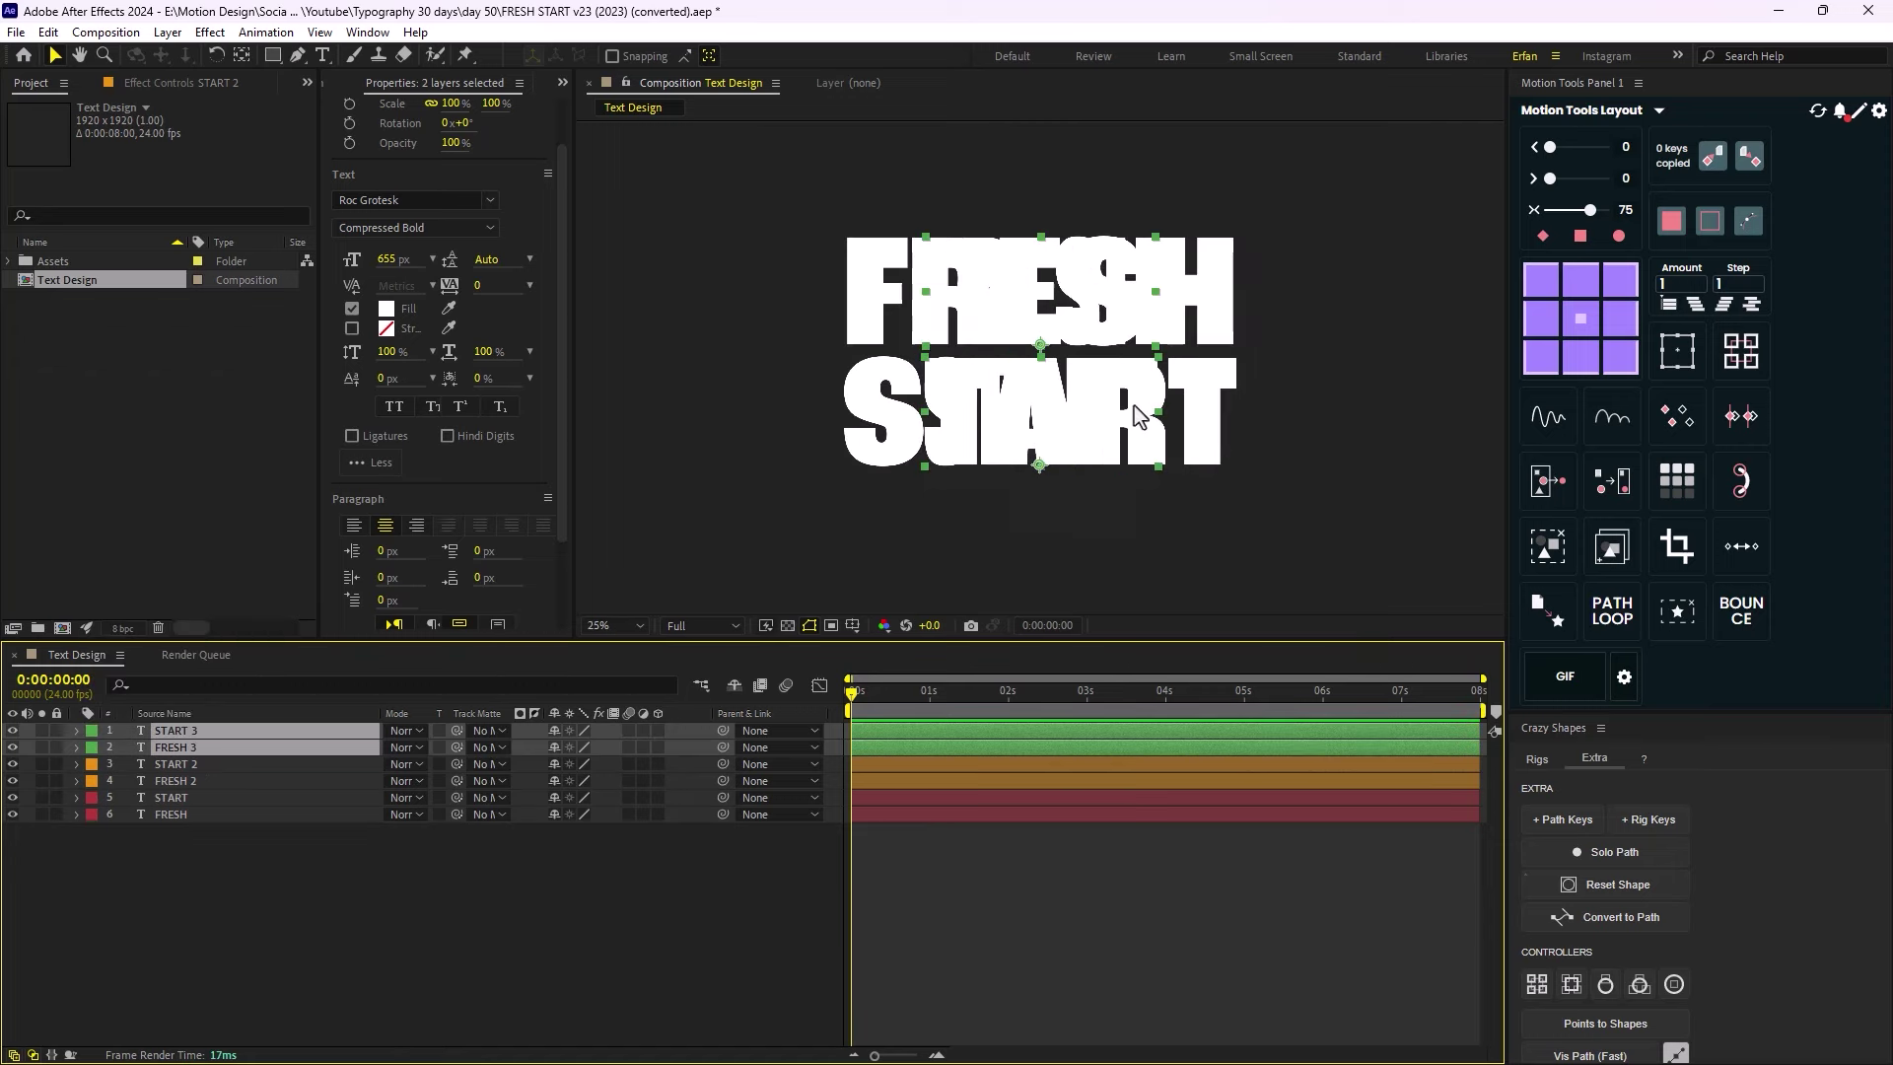
{"action": "left_click", "coordinate": [41, 747]}
{"action": "left_click_drag", "start_coordinate": [41, 731], "coordinate": [43, 743]}
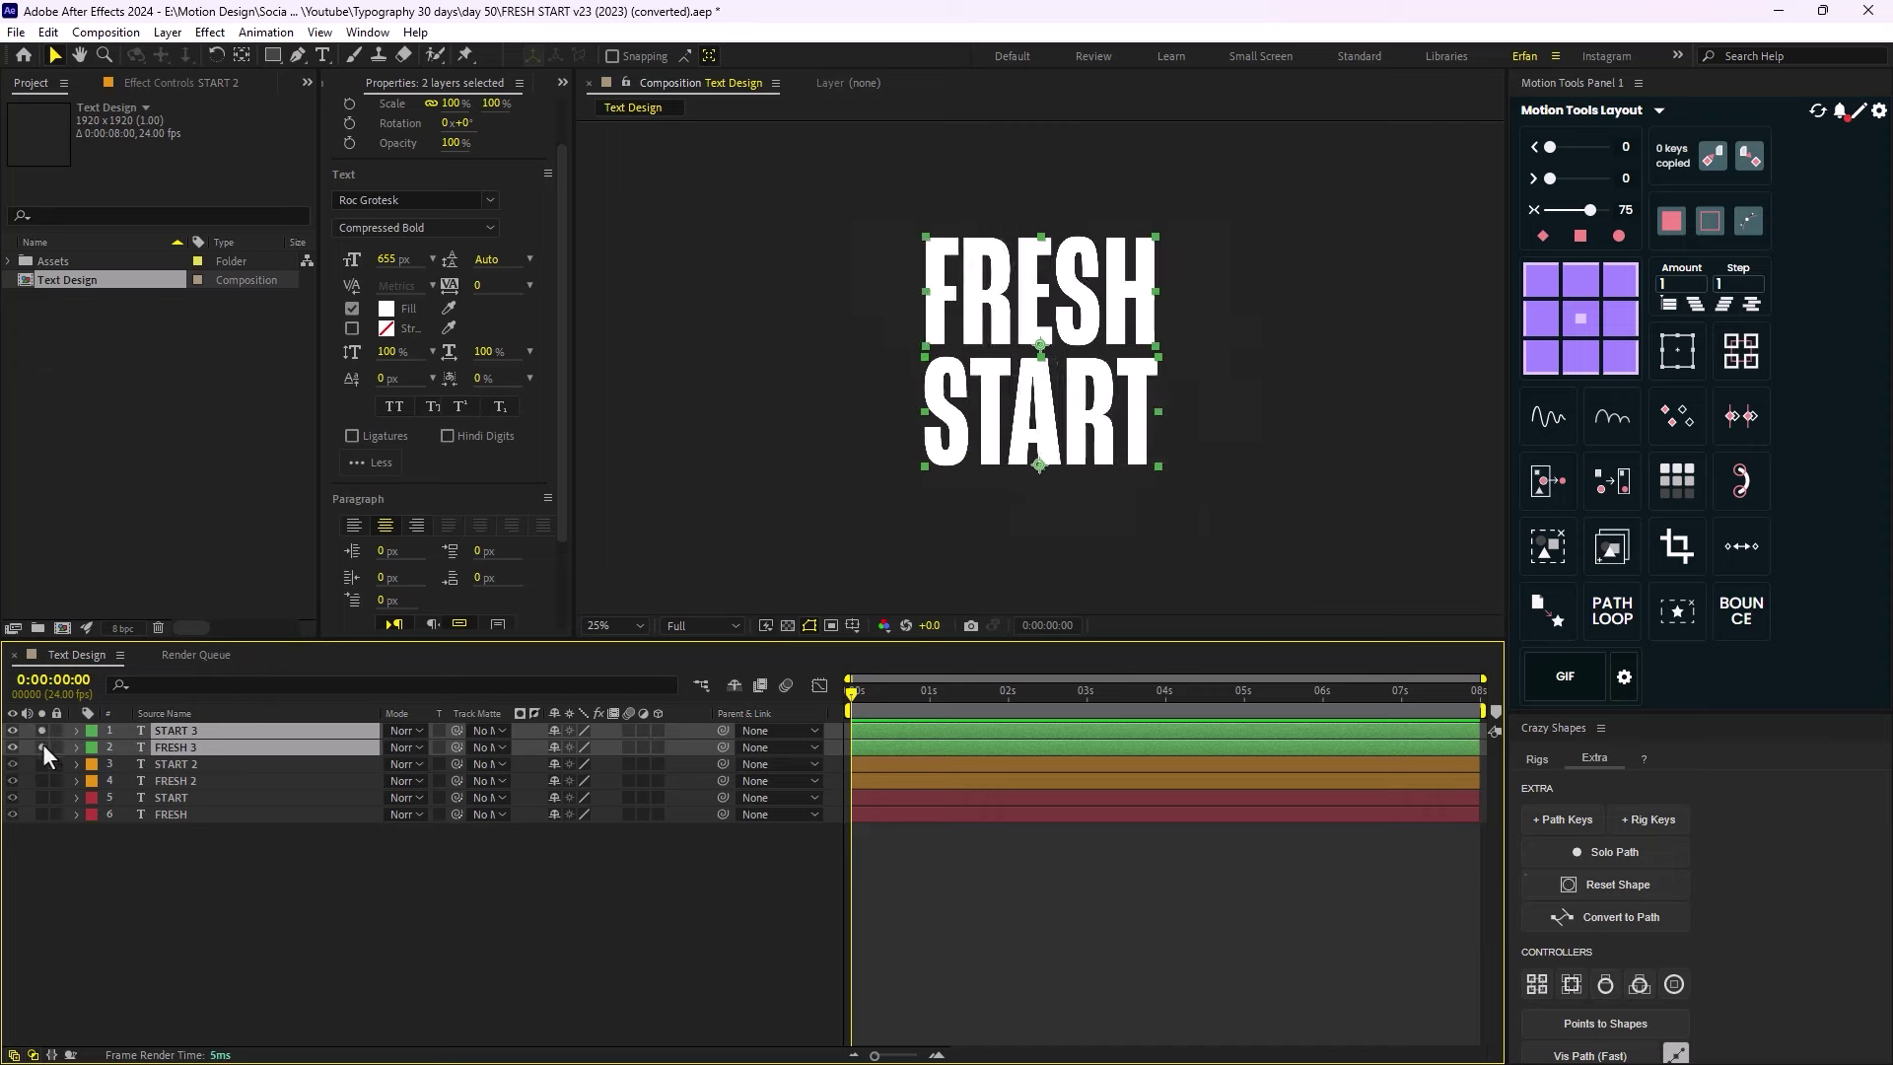
{"action": "left_click", "coordinate": [269, 933]}
Set the vertical scale of the FRESH 3 text to 200%.
{"action": "left_click", "coordinate": [184, 749]}
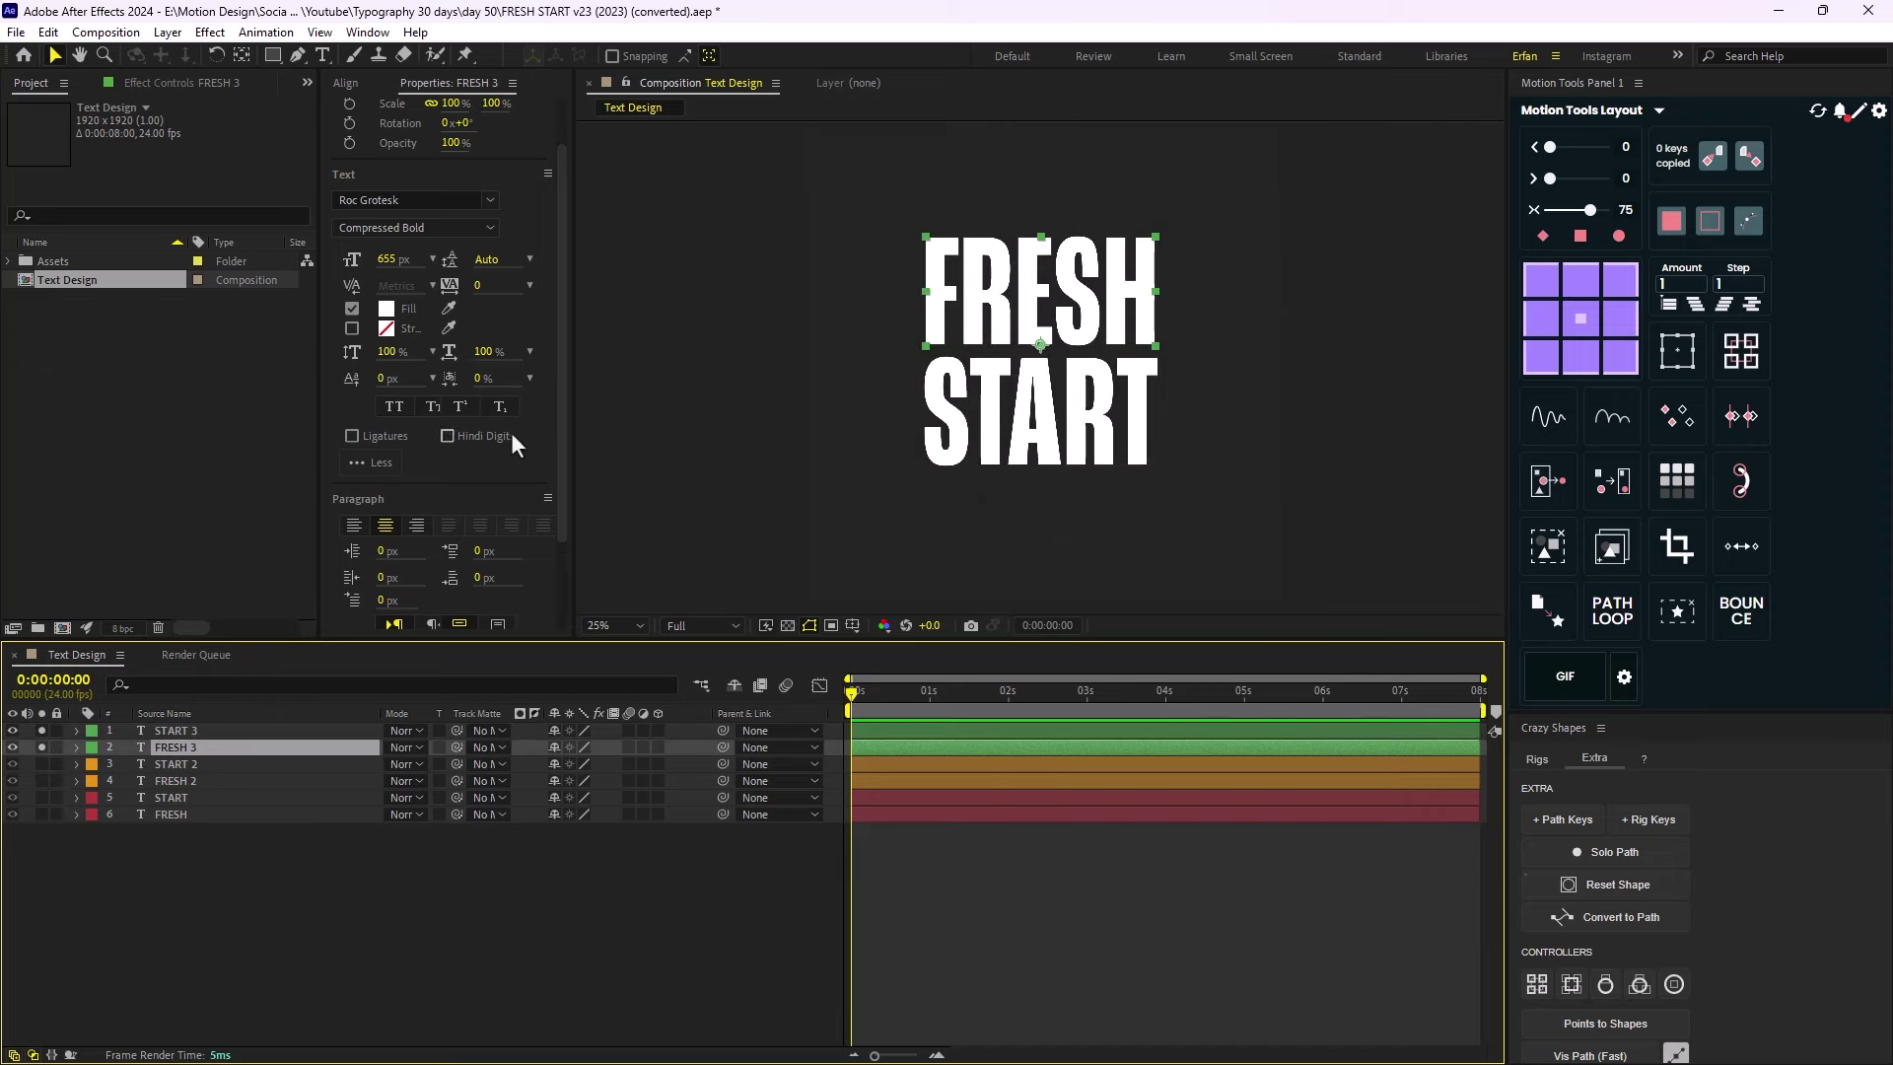
{"action": "left_click", "coordinate": [391, 353]}
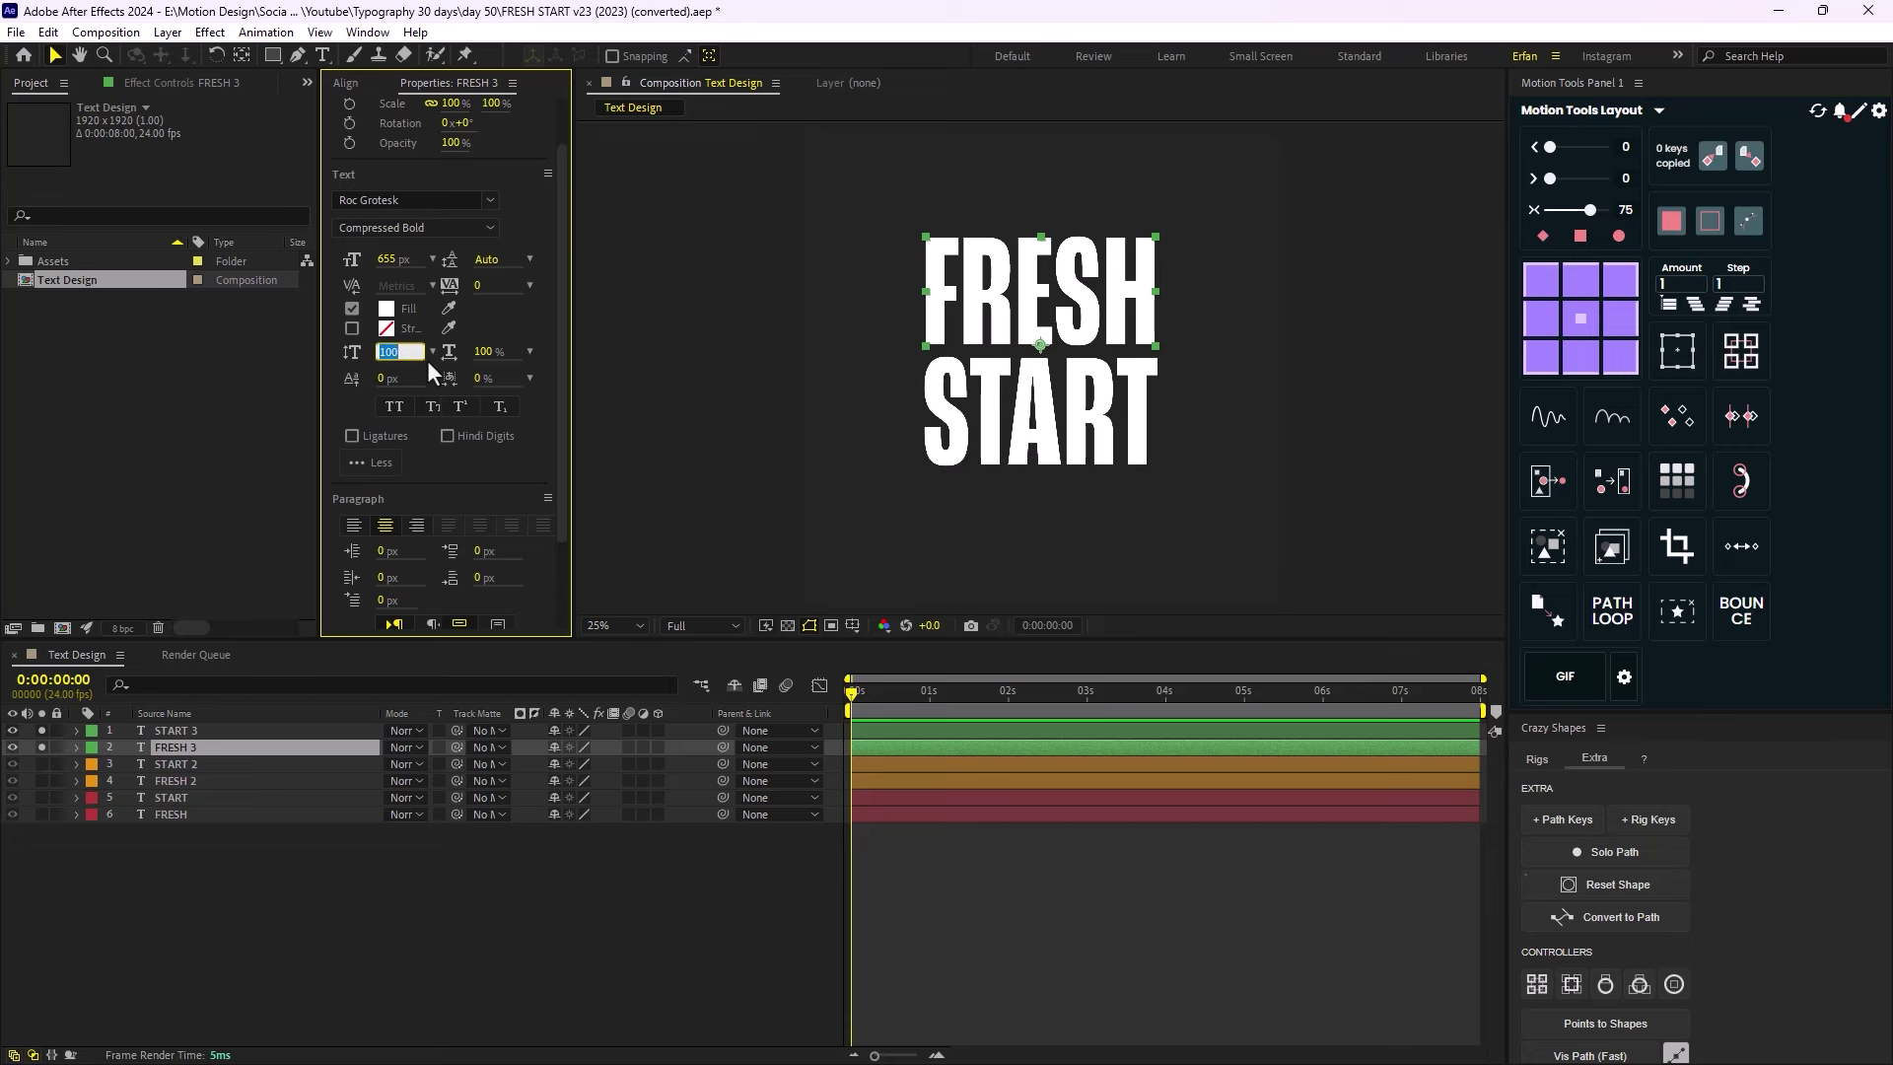
{"action": "key", "text": "Return"}
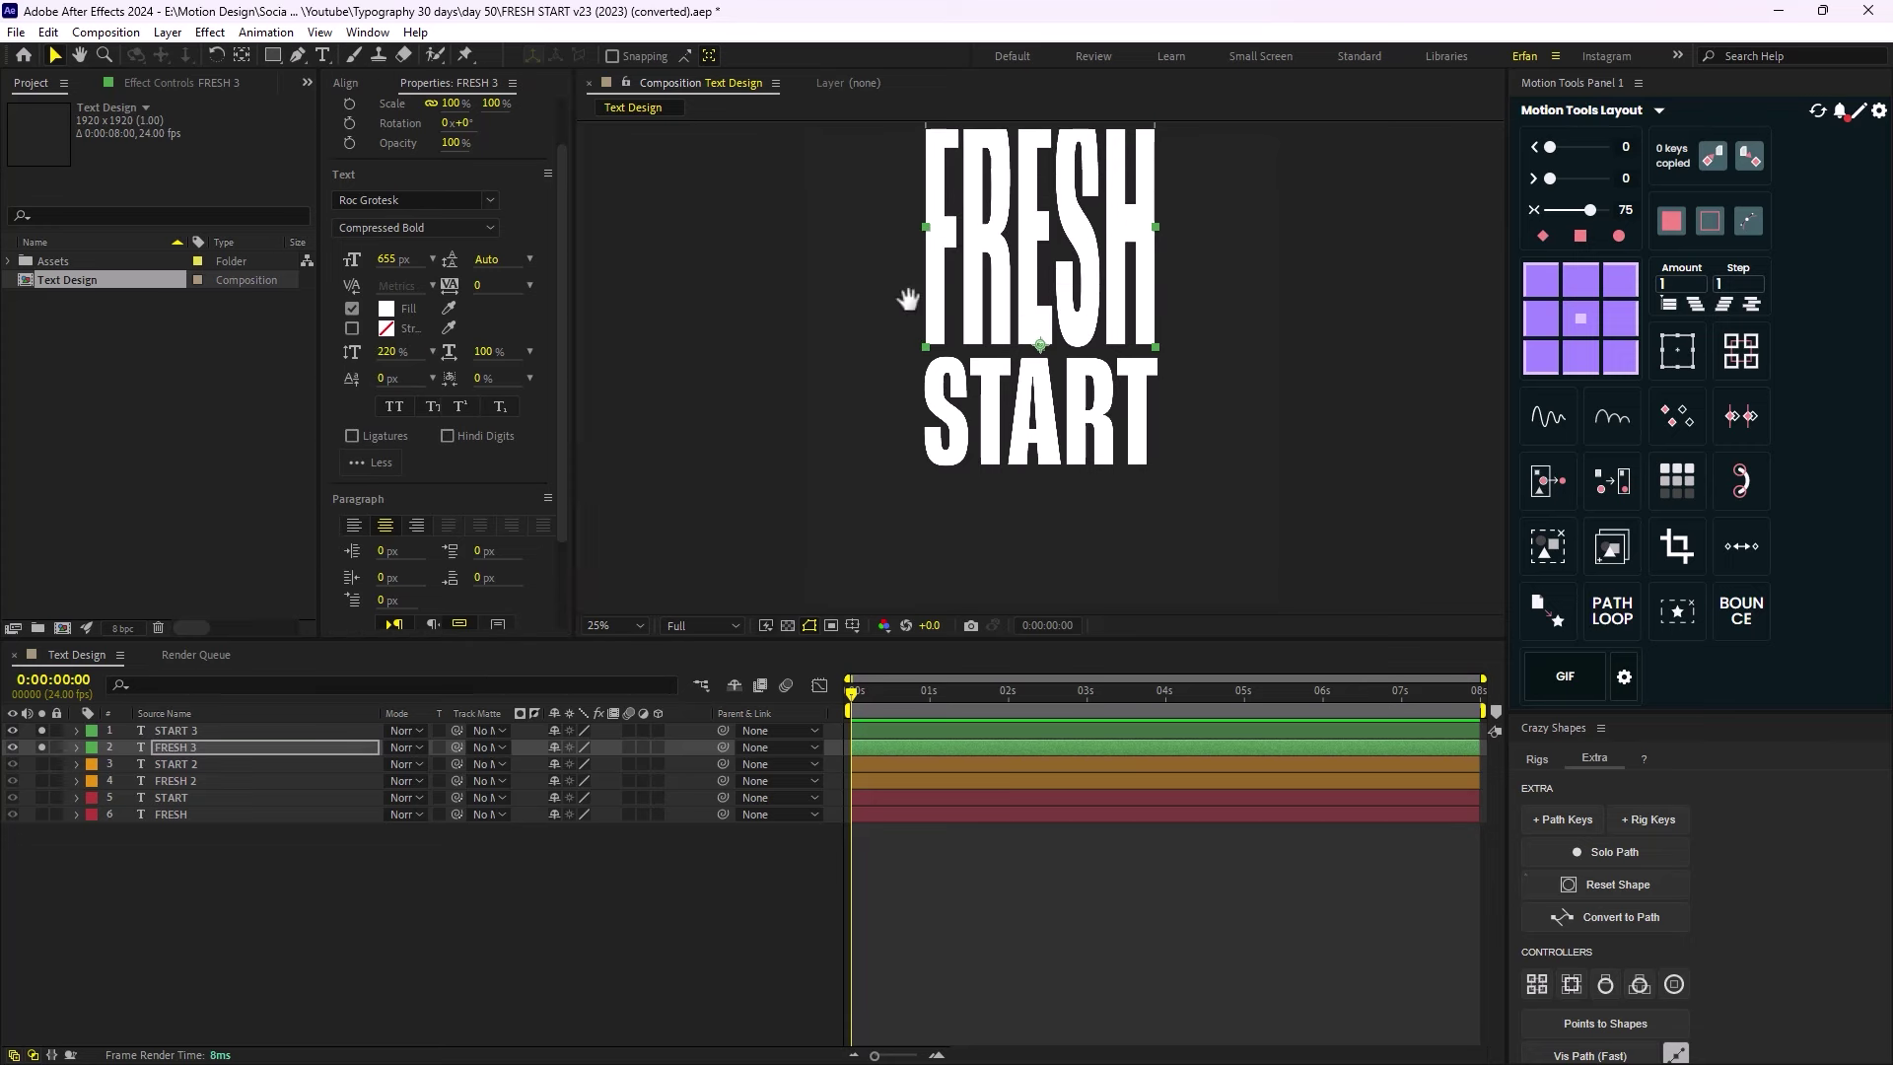
{"action": "left_click_drag", "start_coordinate": [387, 352], "coordinate": [367, 361]}
{"action": "left_click", "coordinate": [420, 355]}
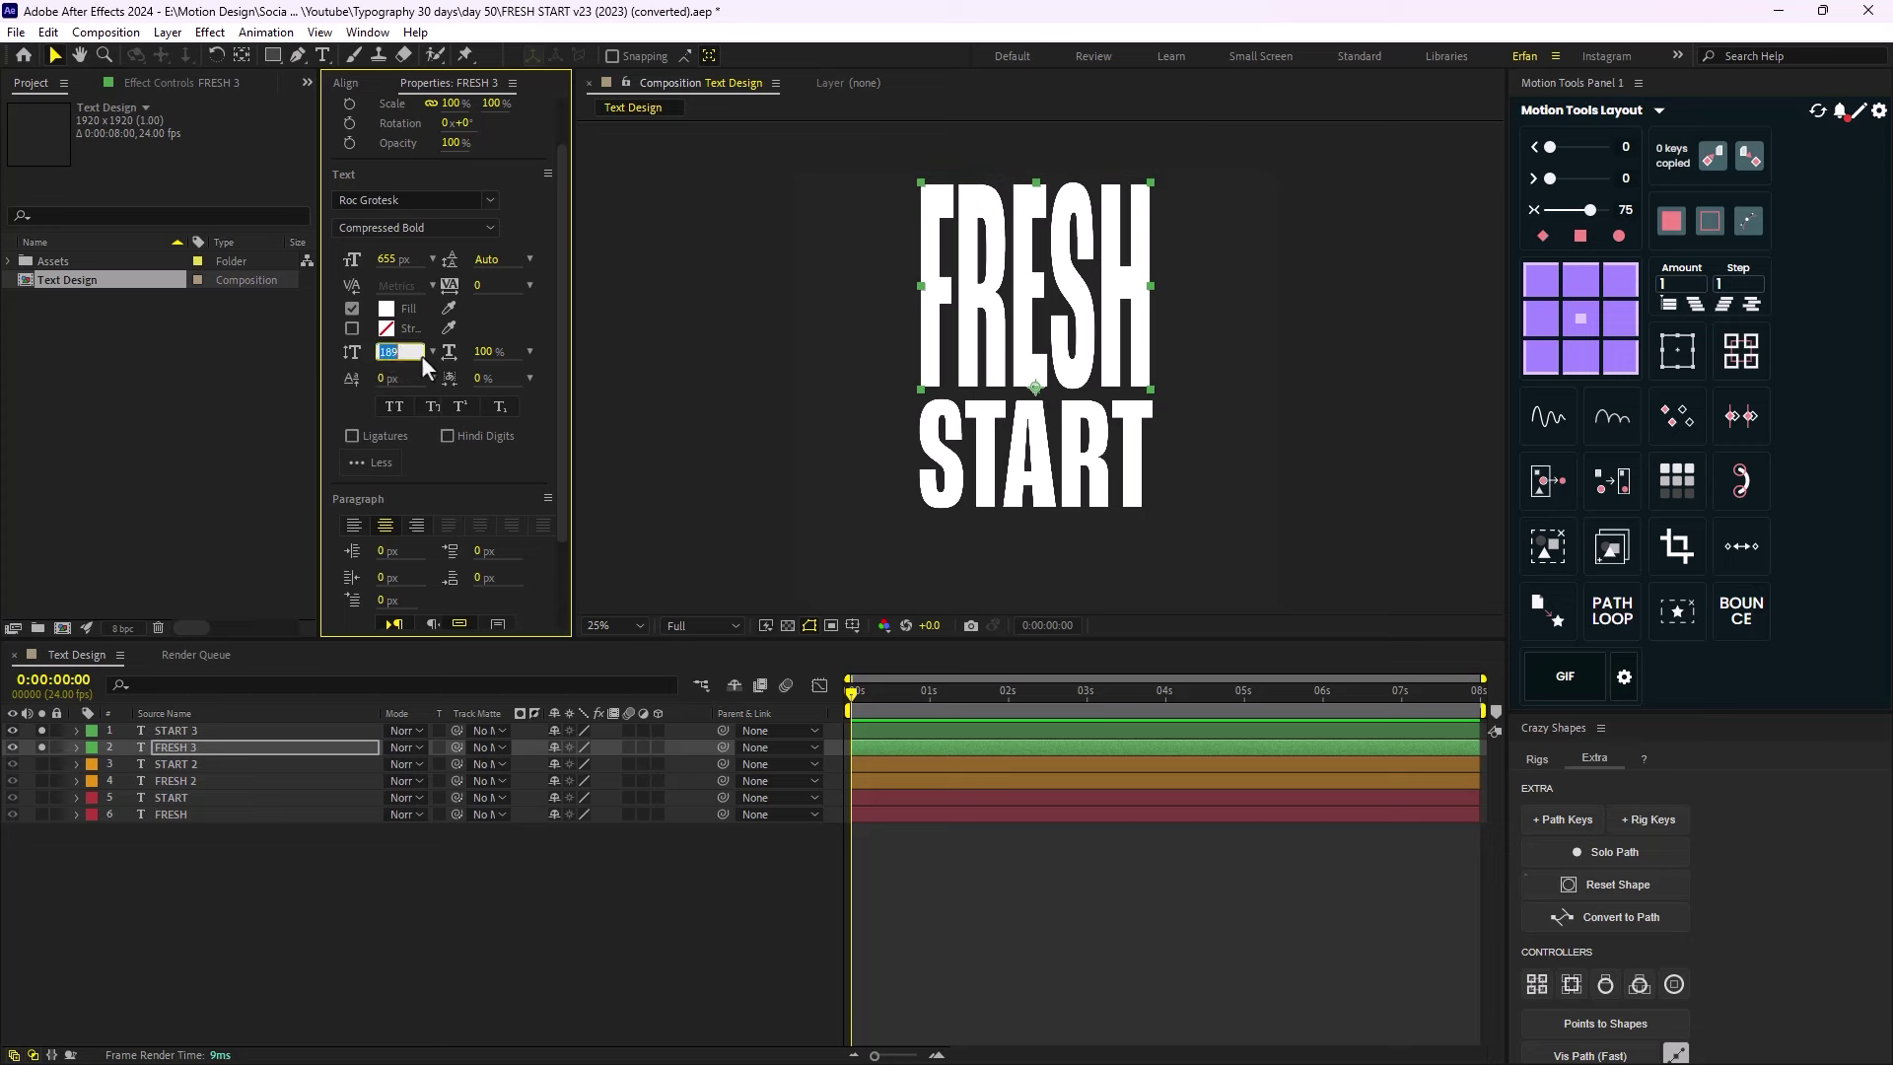
{"action": "type", "text": "200"}
{"action": "key", "text": "Return"}
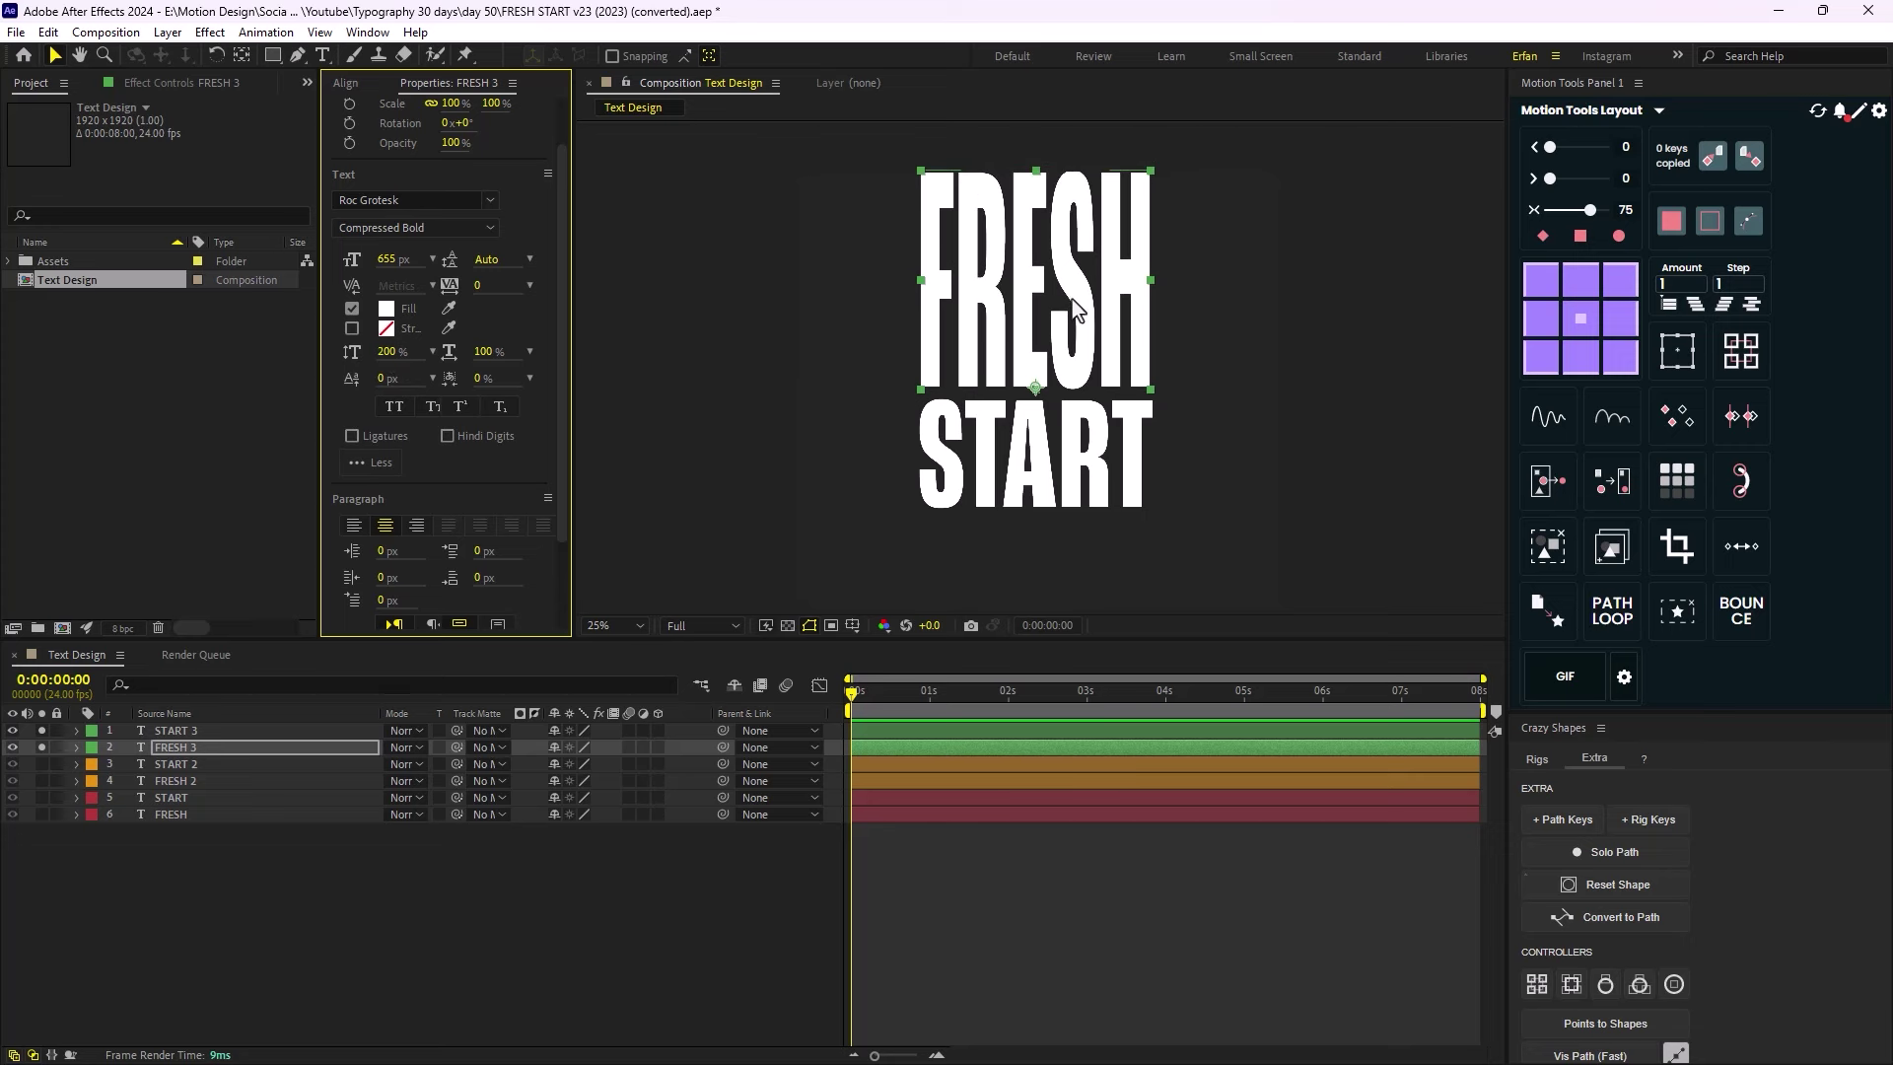
Set the vertical scale of the START 3 text to 200%.
{"action": "key", "text": "period"}
{"action": "key", "text": "period"}
{"action": "key", "text": "comma"}
{"action": "key", "text": "comma"}
{"action": "left_click", "coordinate": [187, 733]}
{"action": "left_click", "coordinate": [389, 358]}
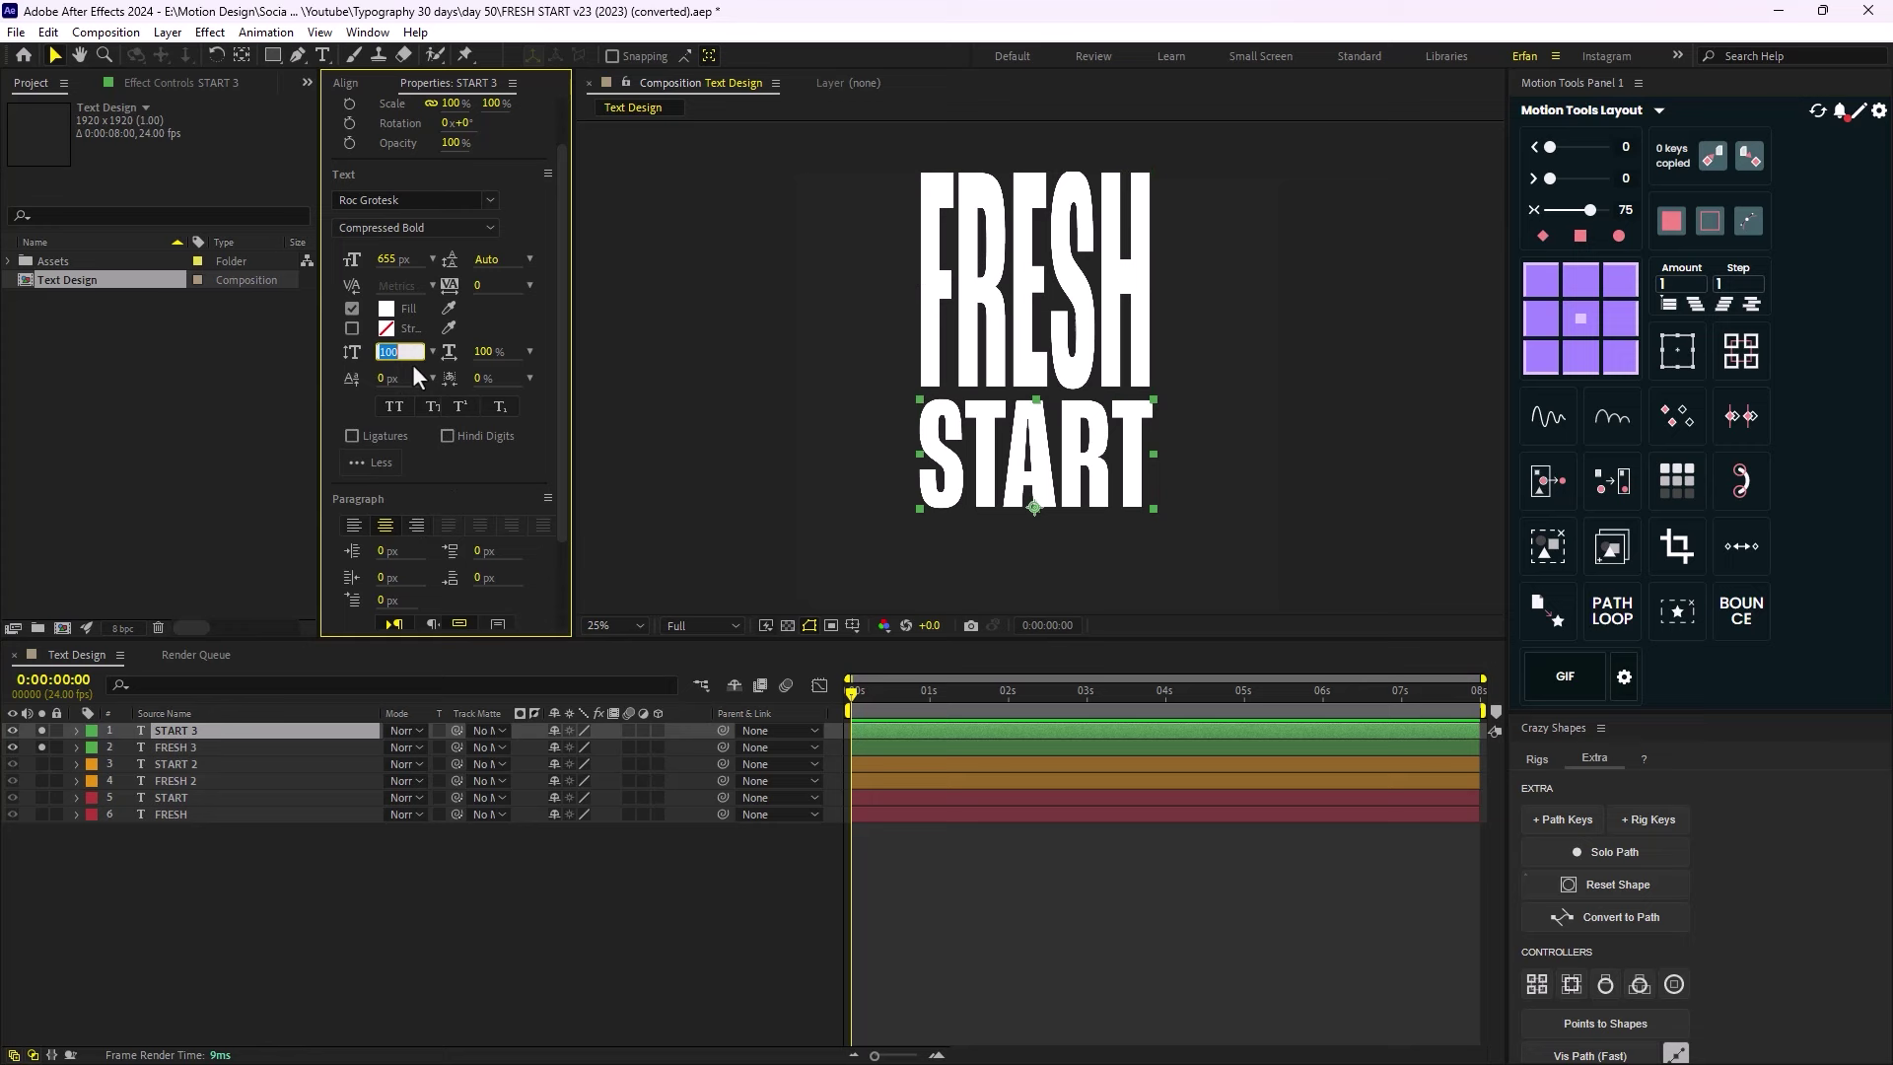
{"action": "key", "text": "Return"}
{"action": "scroll", "coordinate": [1000, 351], "scroll_direction": "down", "scroll_amount": 3}
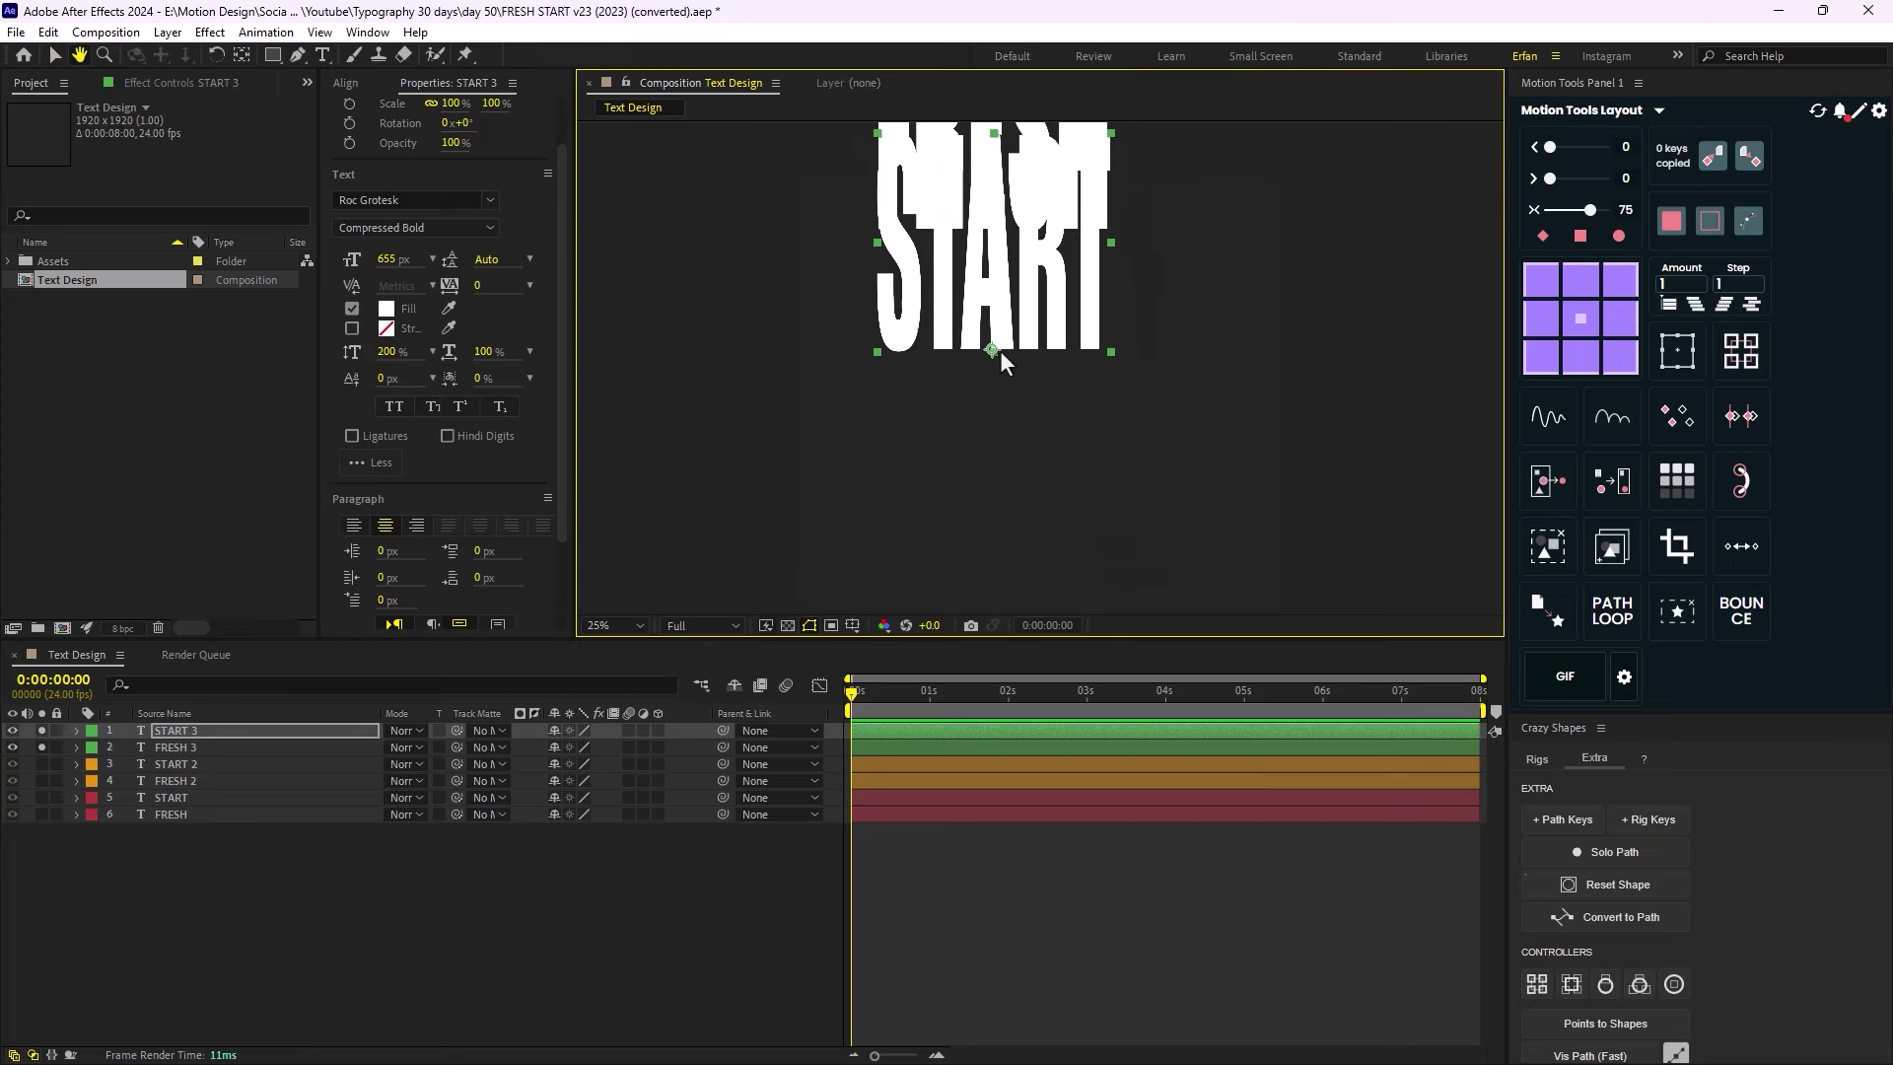
Move the stretched START 3 text down below FRESH 3, and lower FRESH 3 to leave only a narrow gap between the words.
{"action": "left_click_drag", "start_coordinate": [992, 353], "coordinate": [996, 483]}
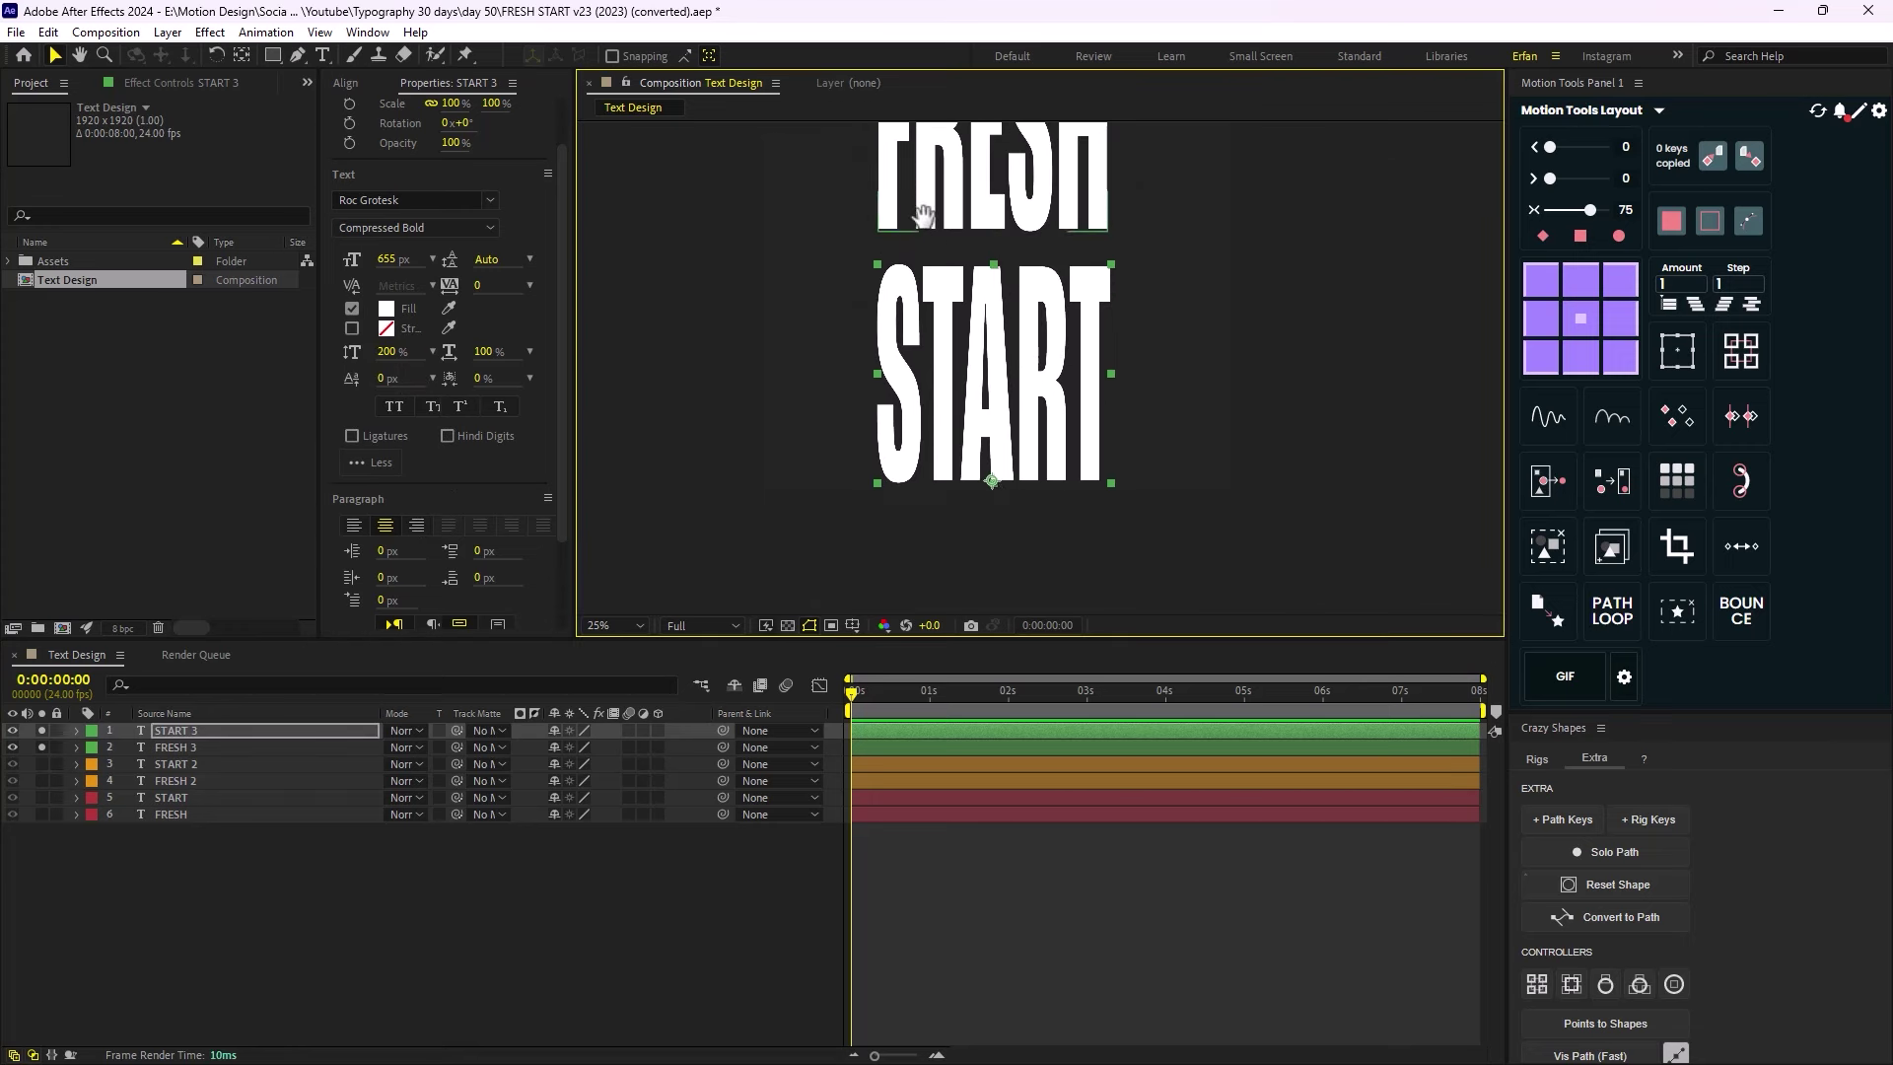
{"action": "left_click_drag", "start_coordinate": [981, 188], "coordinate": [978, 293]}
{"action": "key", "text": "v"}
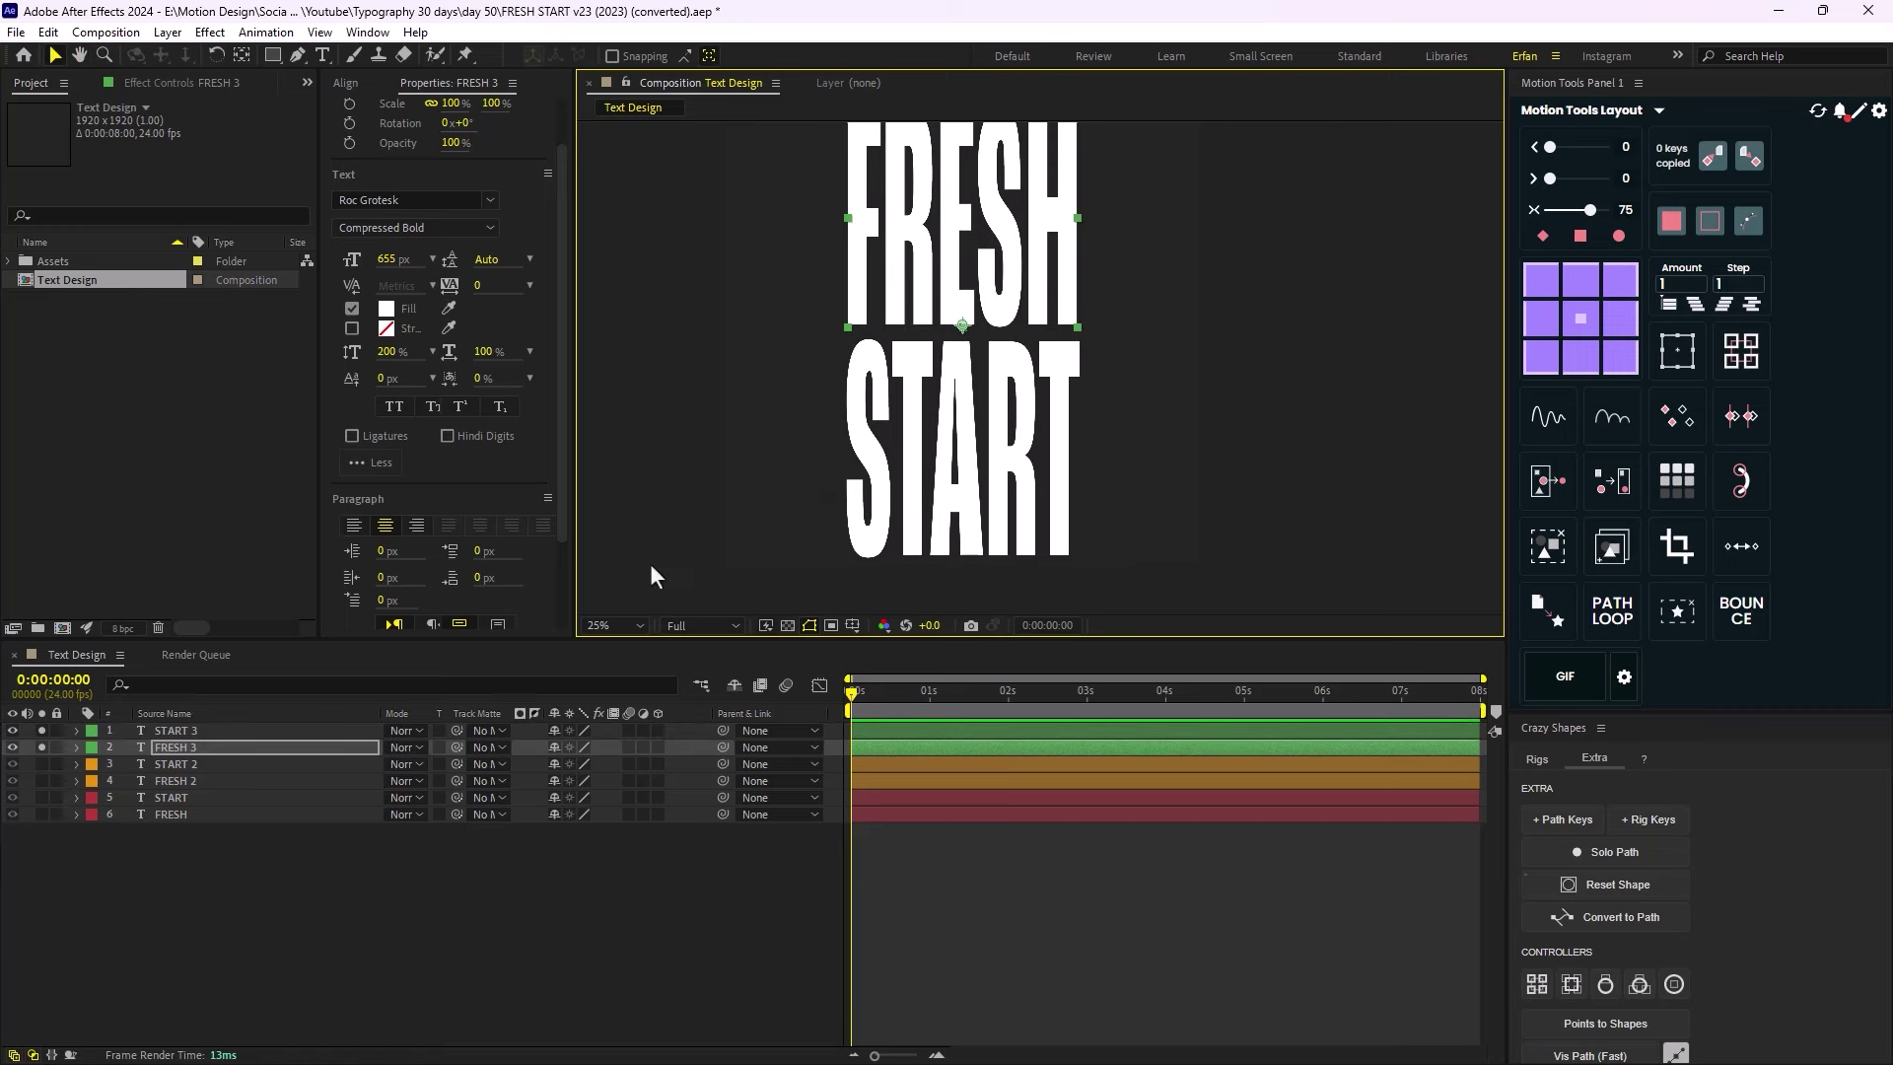
Turn off solo for the START 3 and FRESH 3 layers.
{"action": "scroll", "coordinate": [1103, 530], "scroll_direction": "down", "scroll_amount": 3}
{"action": "scroll", "coordinate": [1100, 535], "scroll_direction": "up", "scroll_amount": 1}
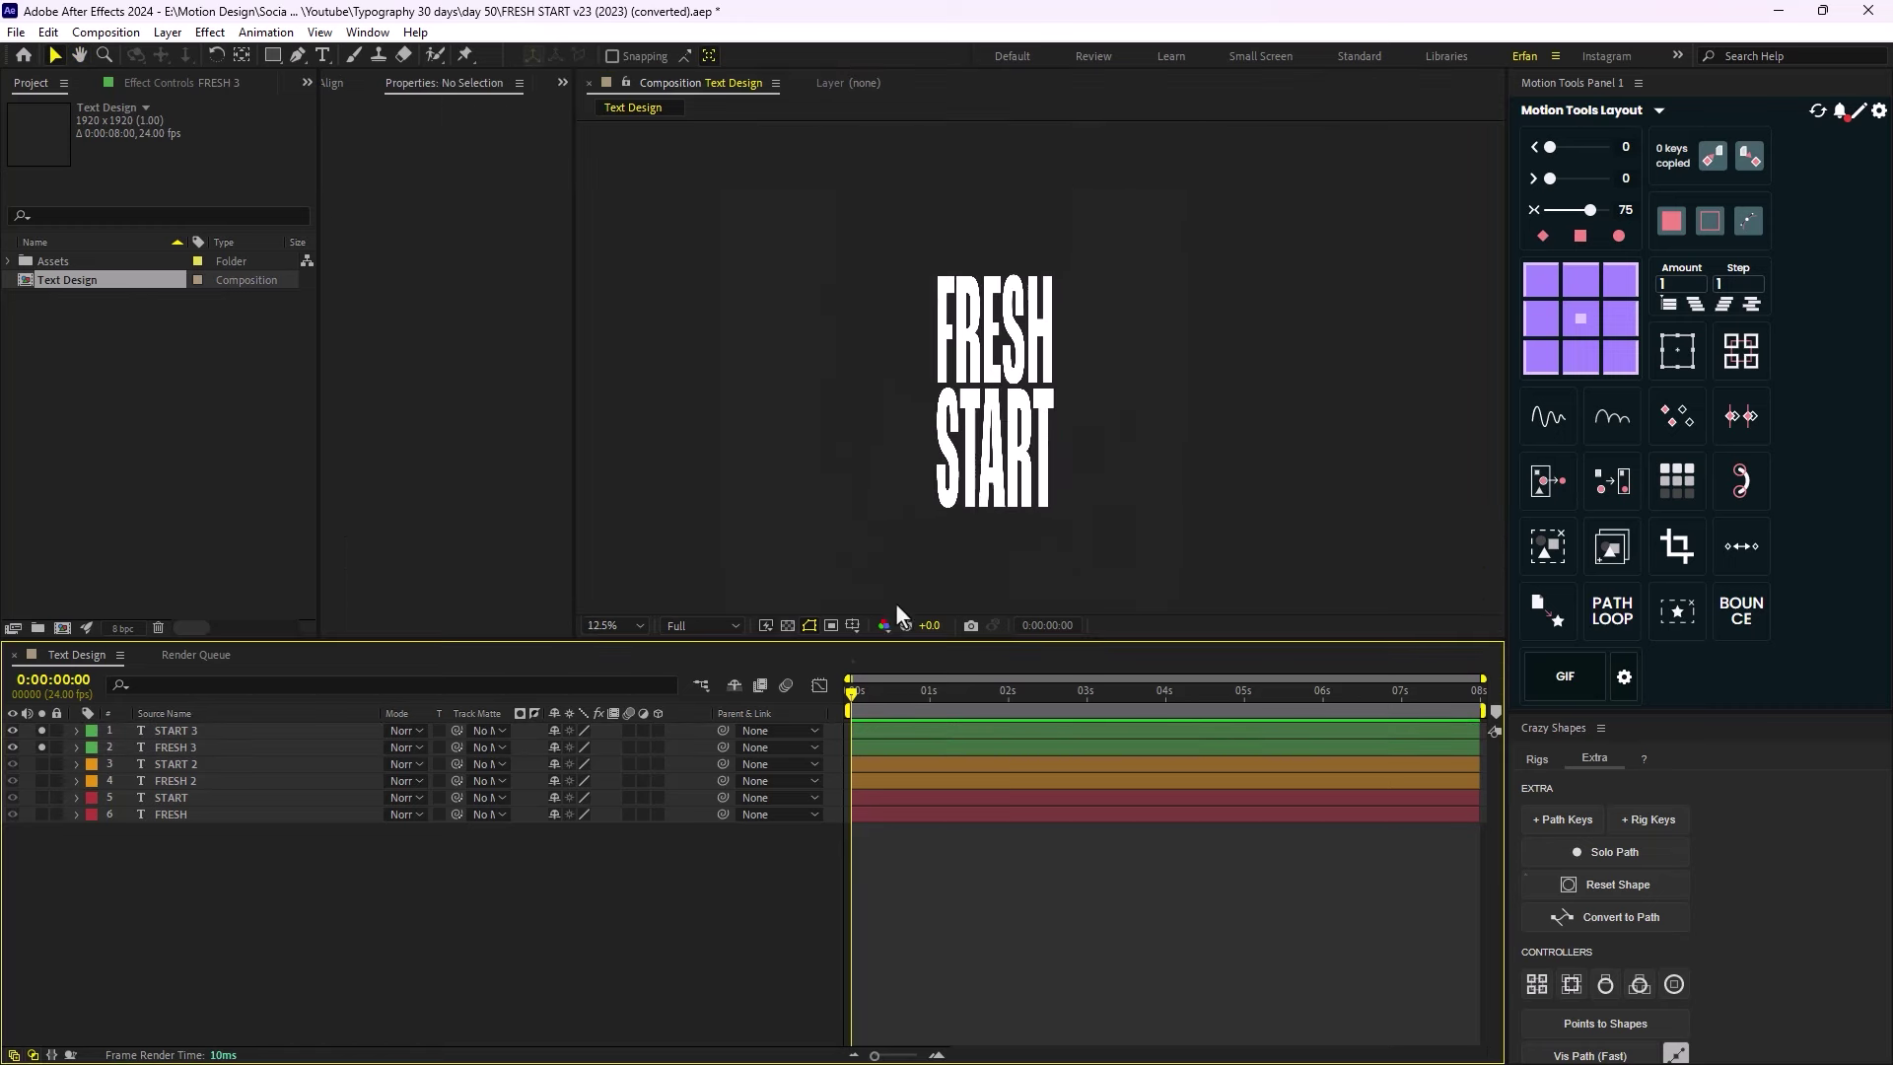
{"action": "left_click", "coordinate": [647, 700]}
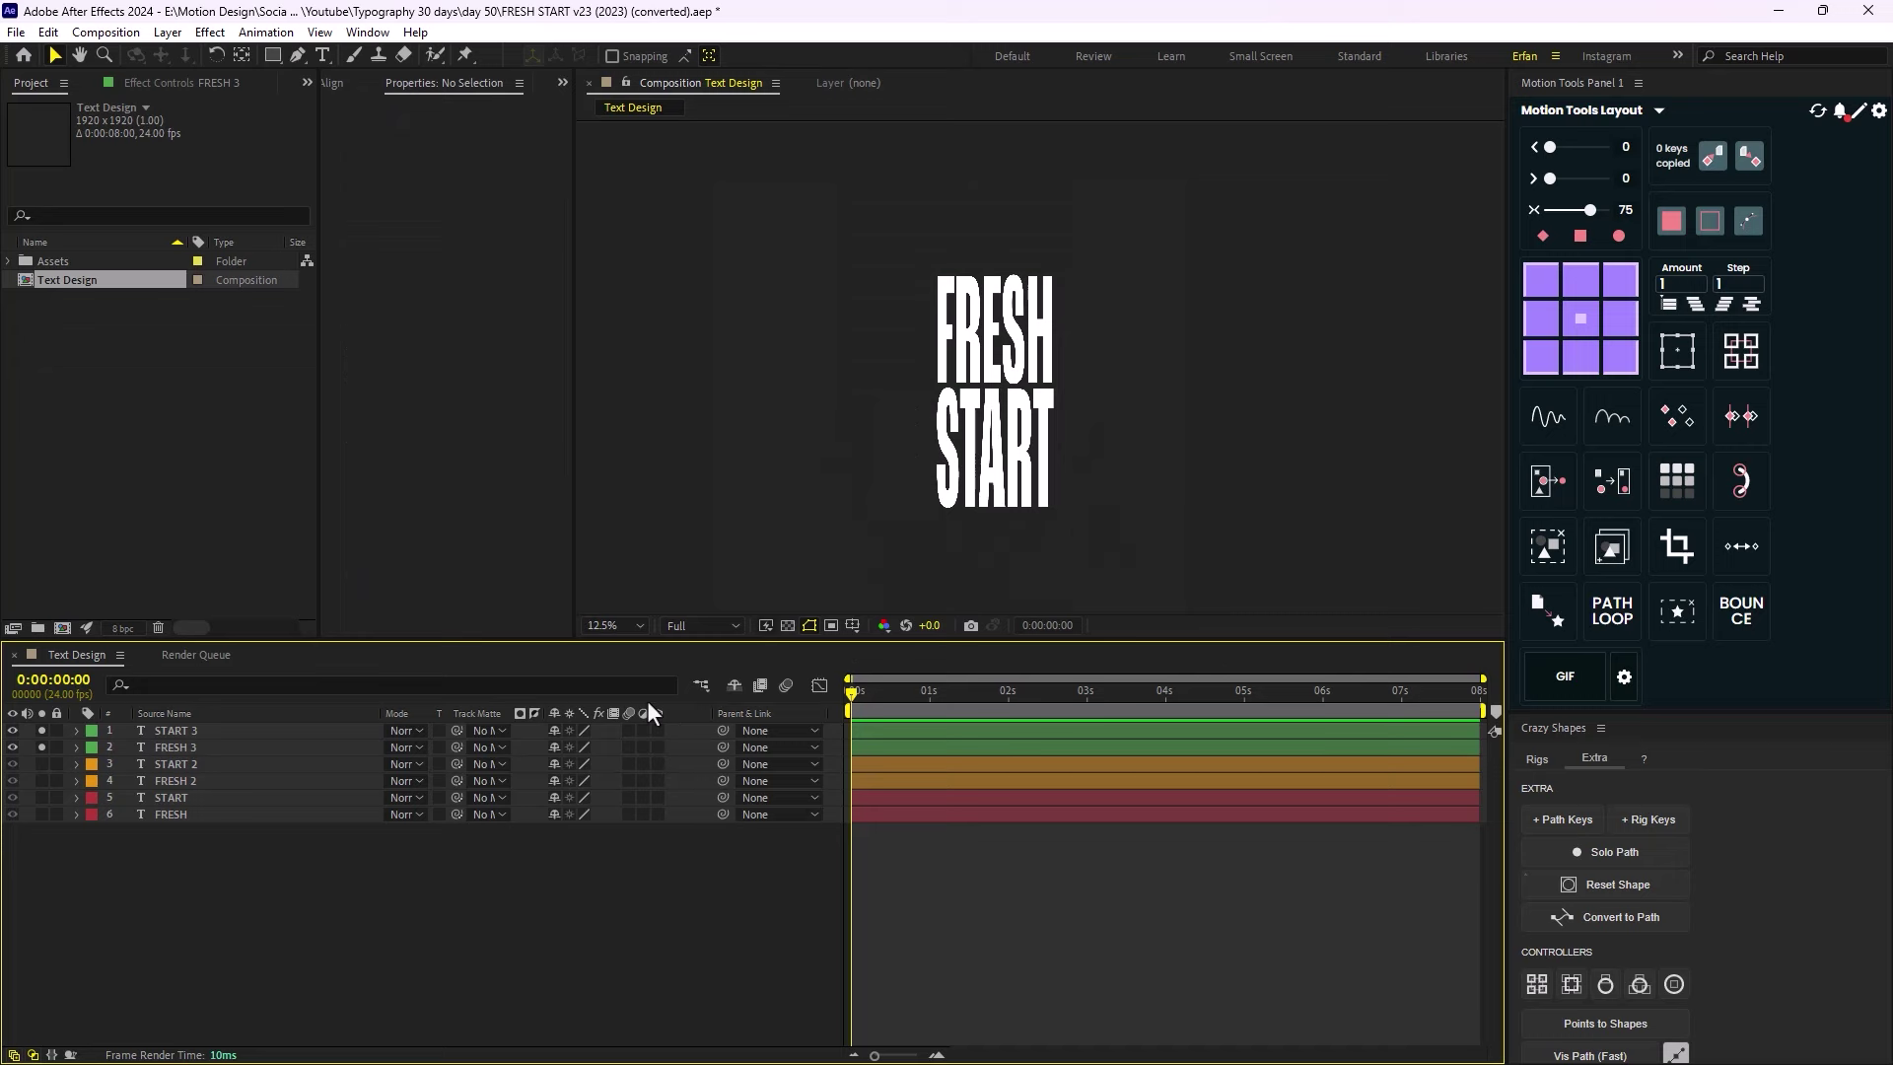
{"action": "left_click", "coordinate": [42, 730]}
{"action": "left_click", "coordinate": [41, 747]}
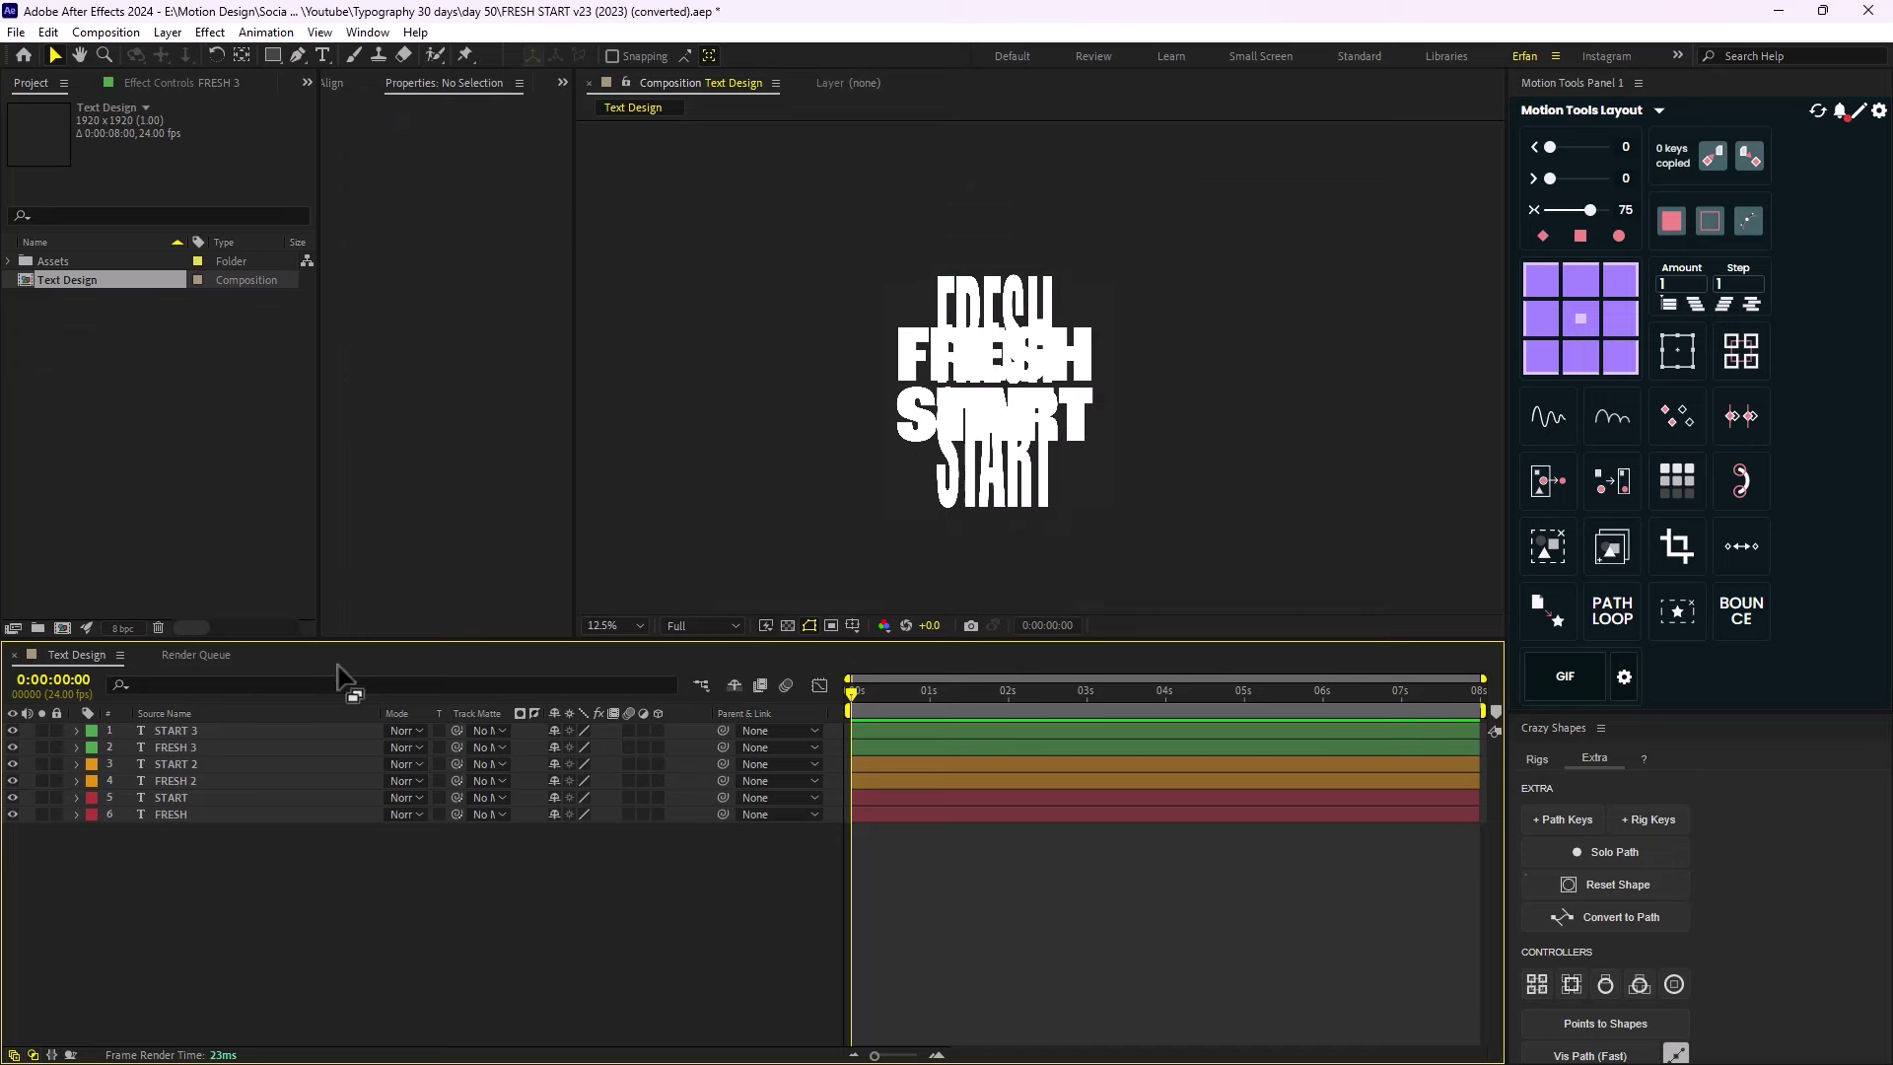
Set the fill color of the FRESH, FRESH 2 and FRESH 3 layers to near-black 181717.
{"action": "left_click", "coordinate": [181, 819]}
{"action": "left_click", "coordinate": [187, 781], "text": "ctrl"}
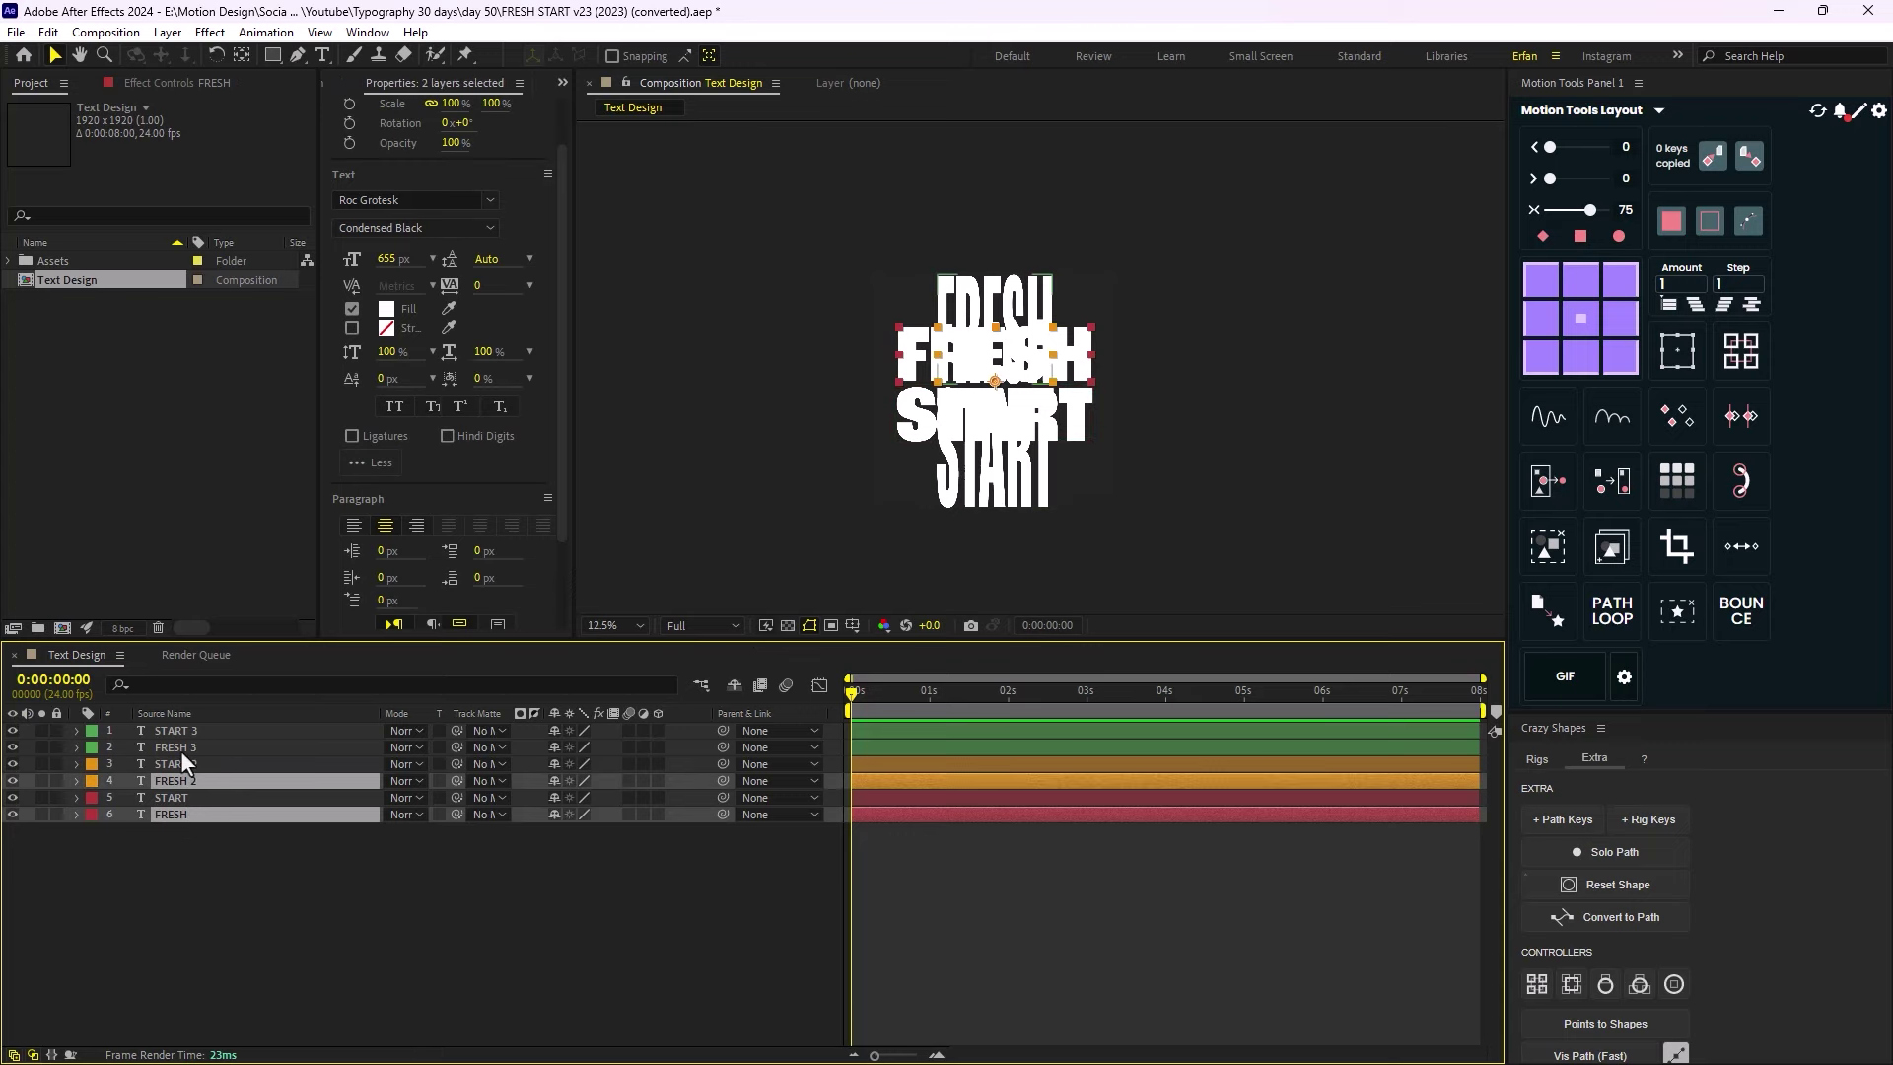
{"action": "left_click", "coordinate": [180, 748], "text": "ctrl"}
{"action": "left_click", "coordinate": [471, 375]}
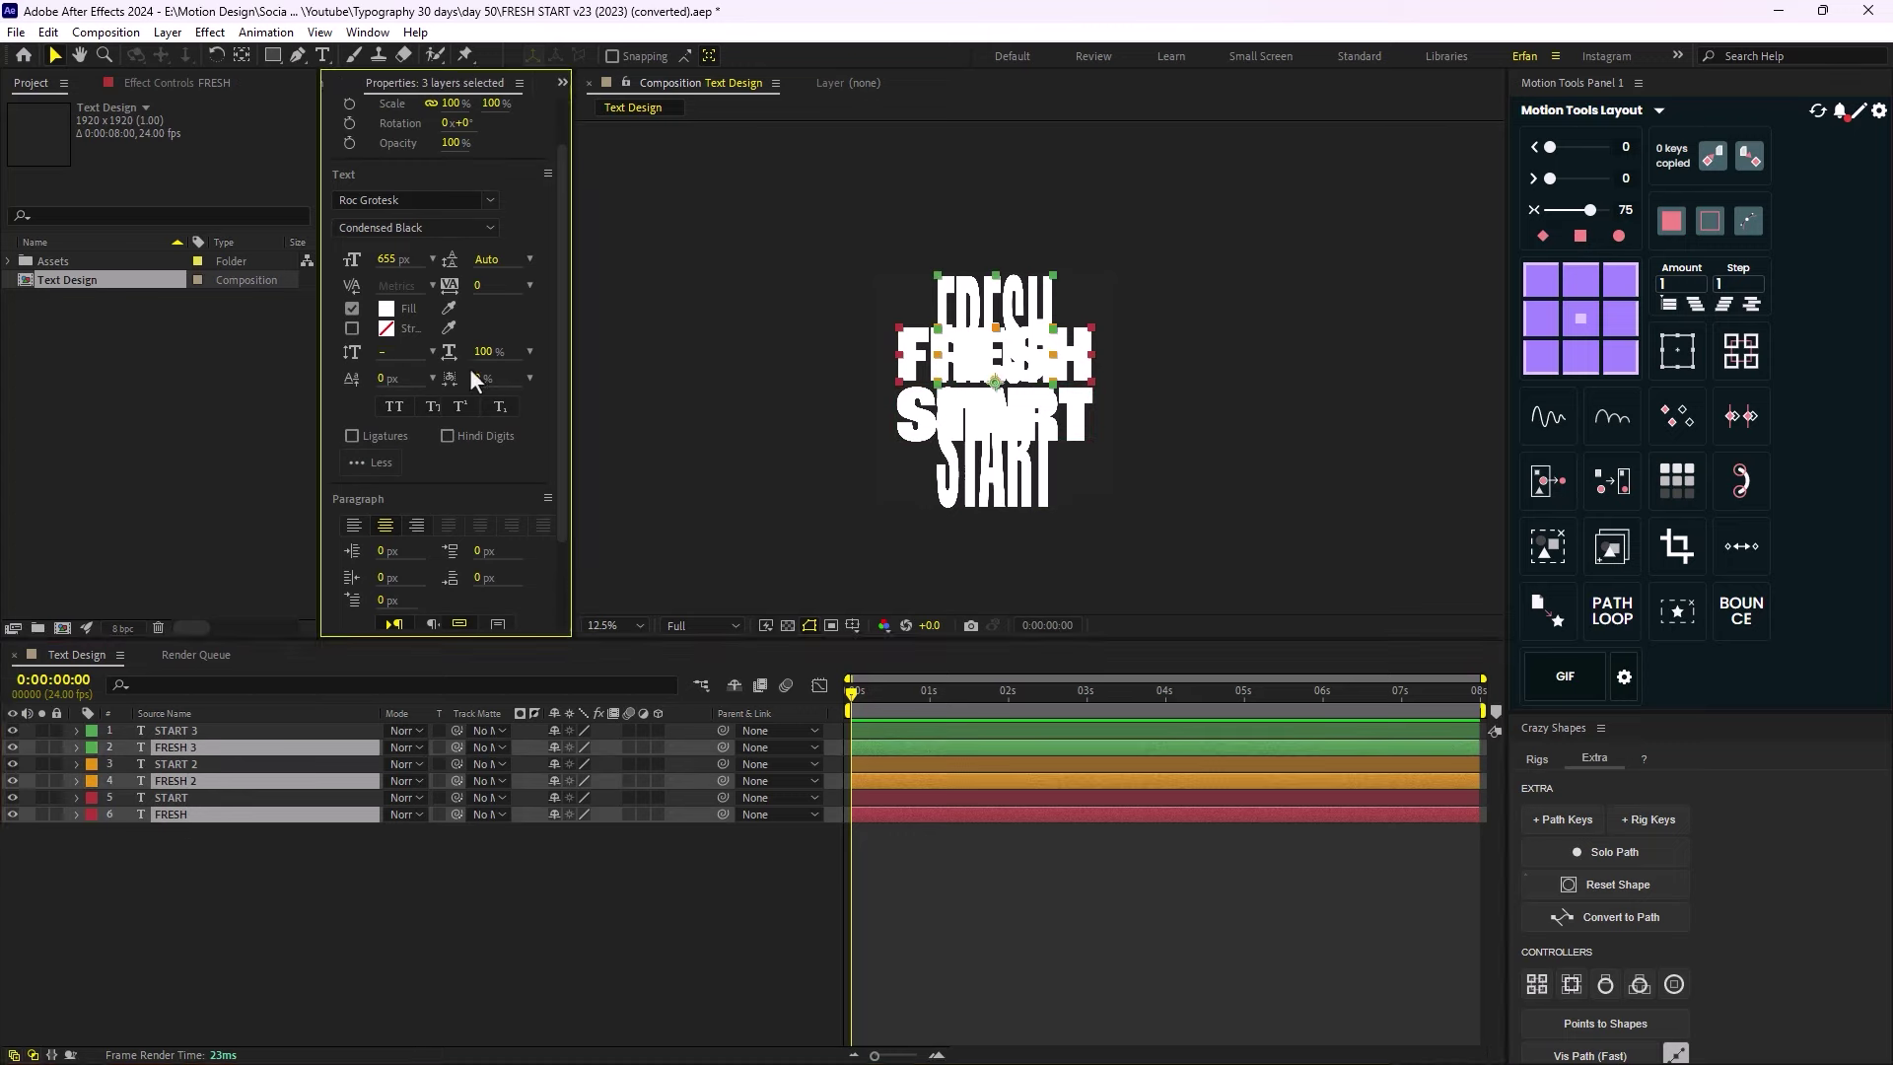
{"action": "left_click", "coordinate": [393, 316]}
{"action": "left_click_drag", "start_coordinate": [962, 678], "coordinate": [941, 768]}
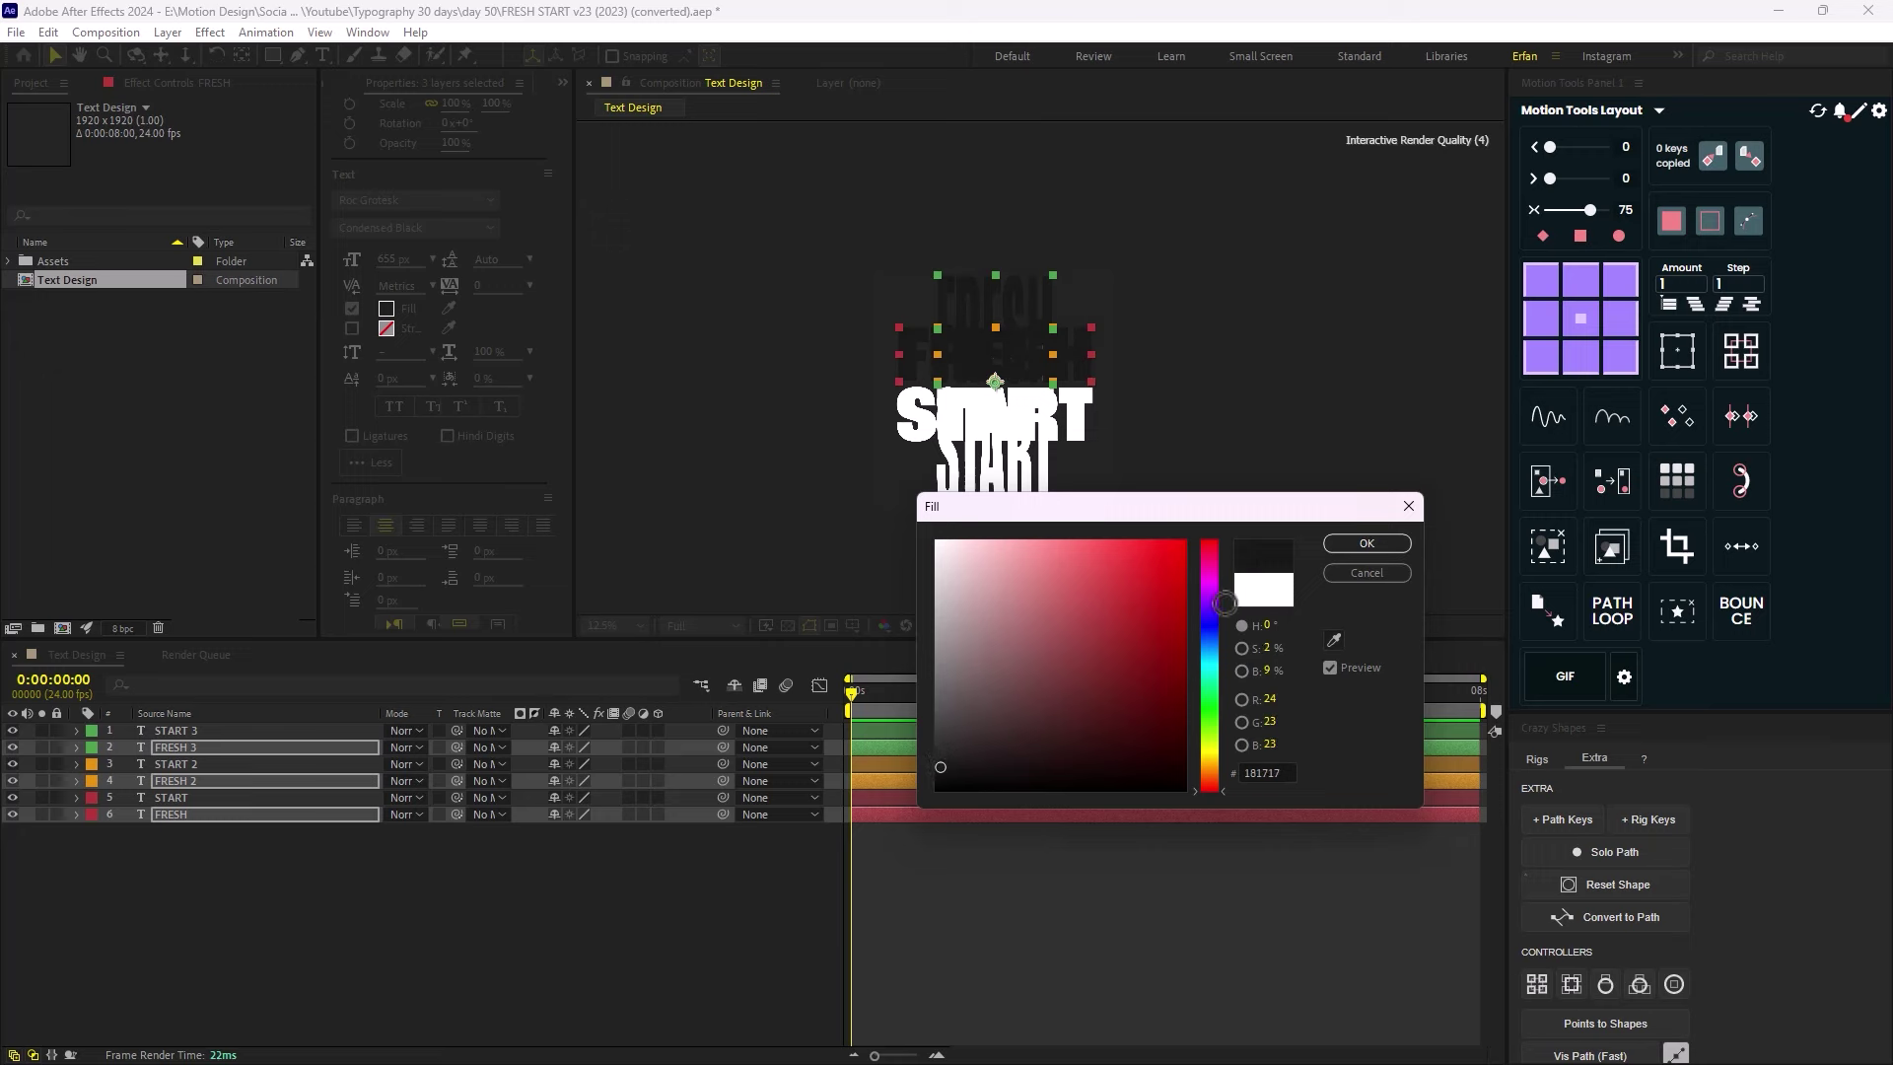
{"action": "left_click", "coordinate": [1391, 543]}
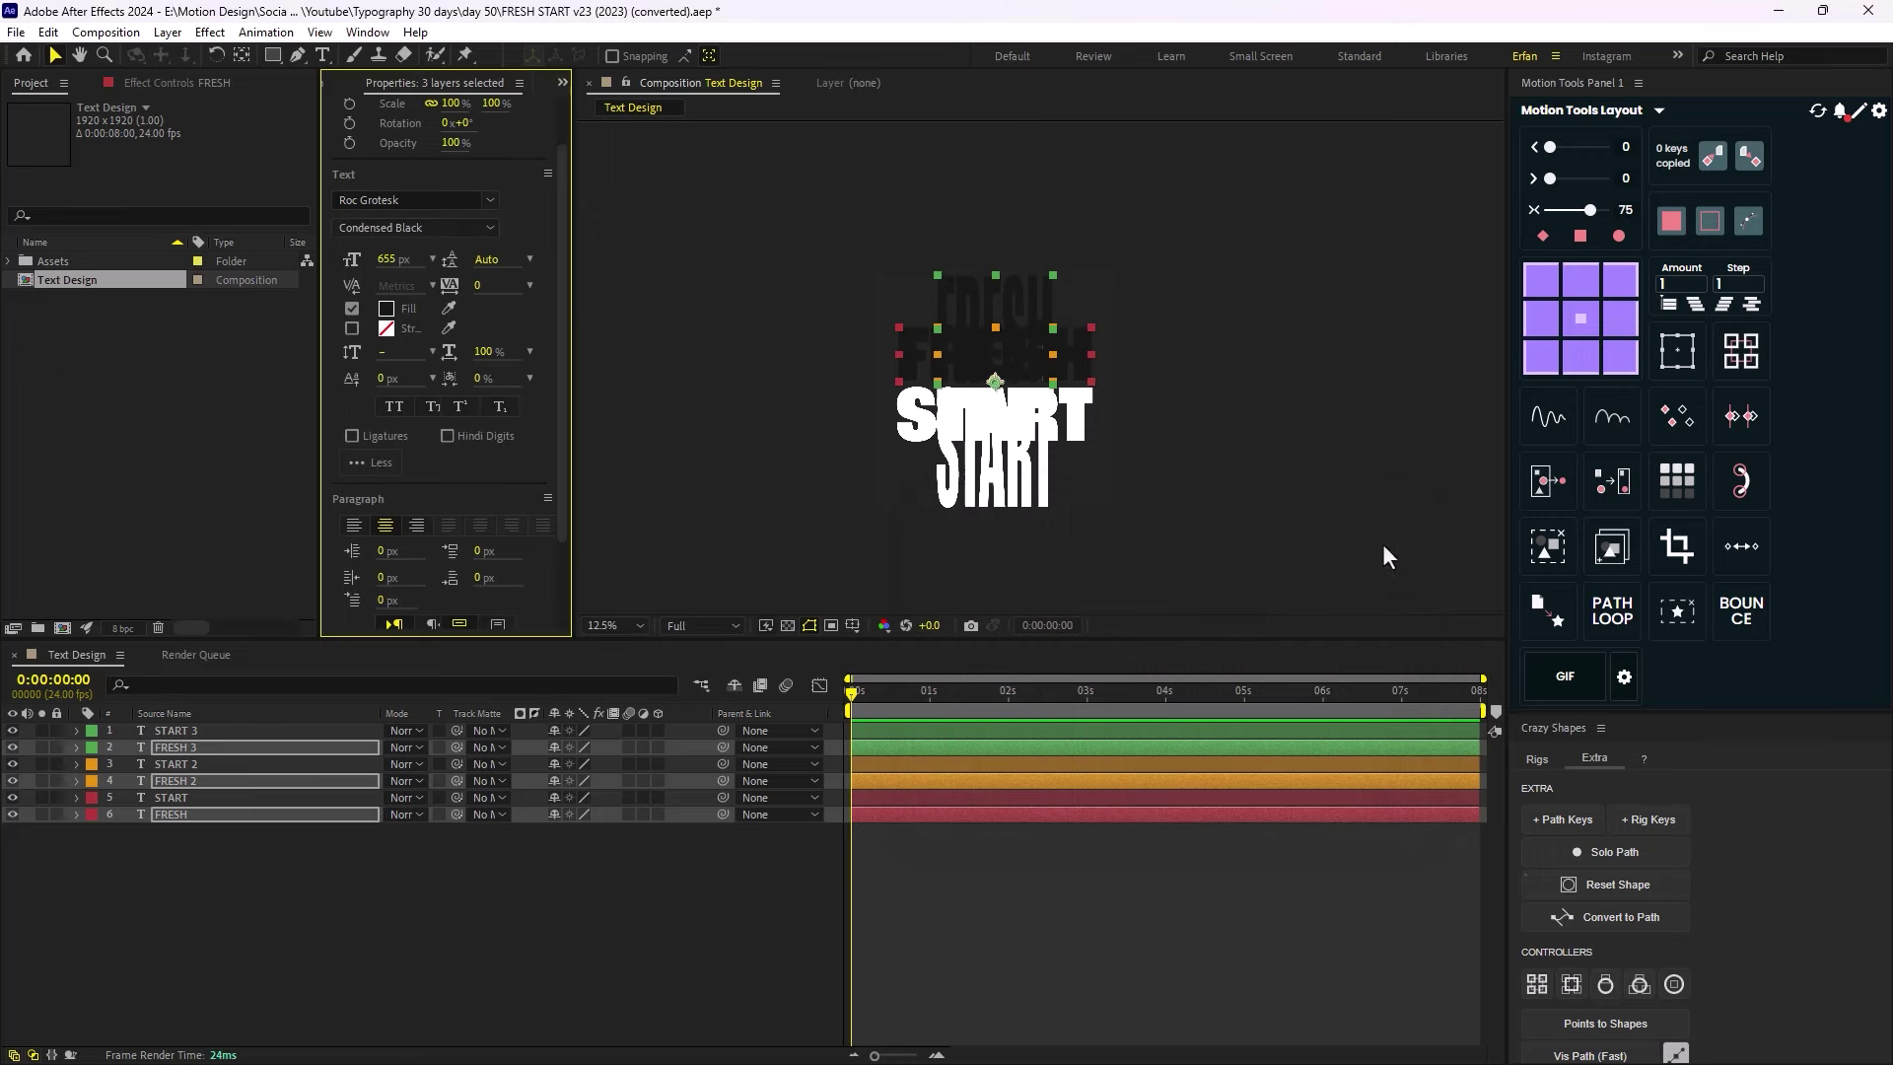
Set the fill color of the START, START 2 and START 3 layers to a light peach.
{"action": "left_click", "coordinate": [180, 796]}
{"action": "left_click", "coordinate": [186, 762], "text": "ctrl"}
{"action": "left_click", "coordinate": [180, 733], "text": "ctrl"}
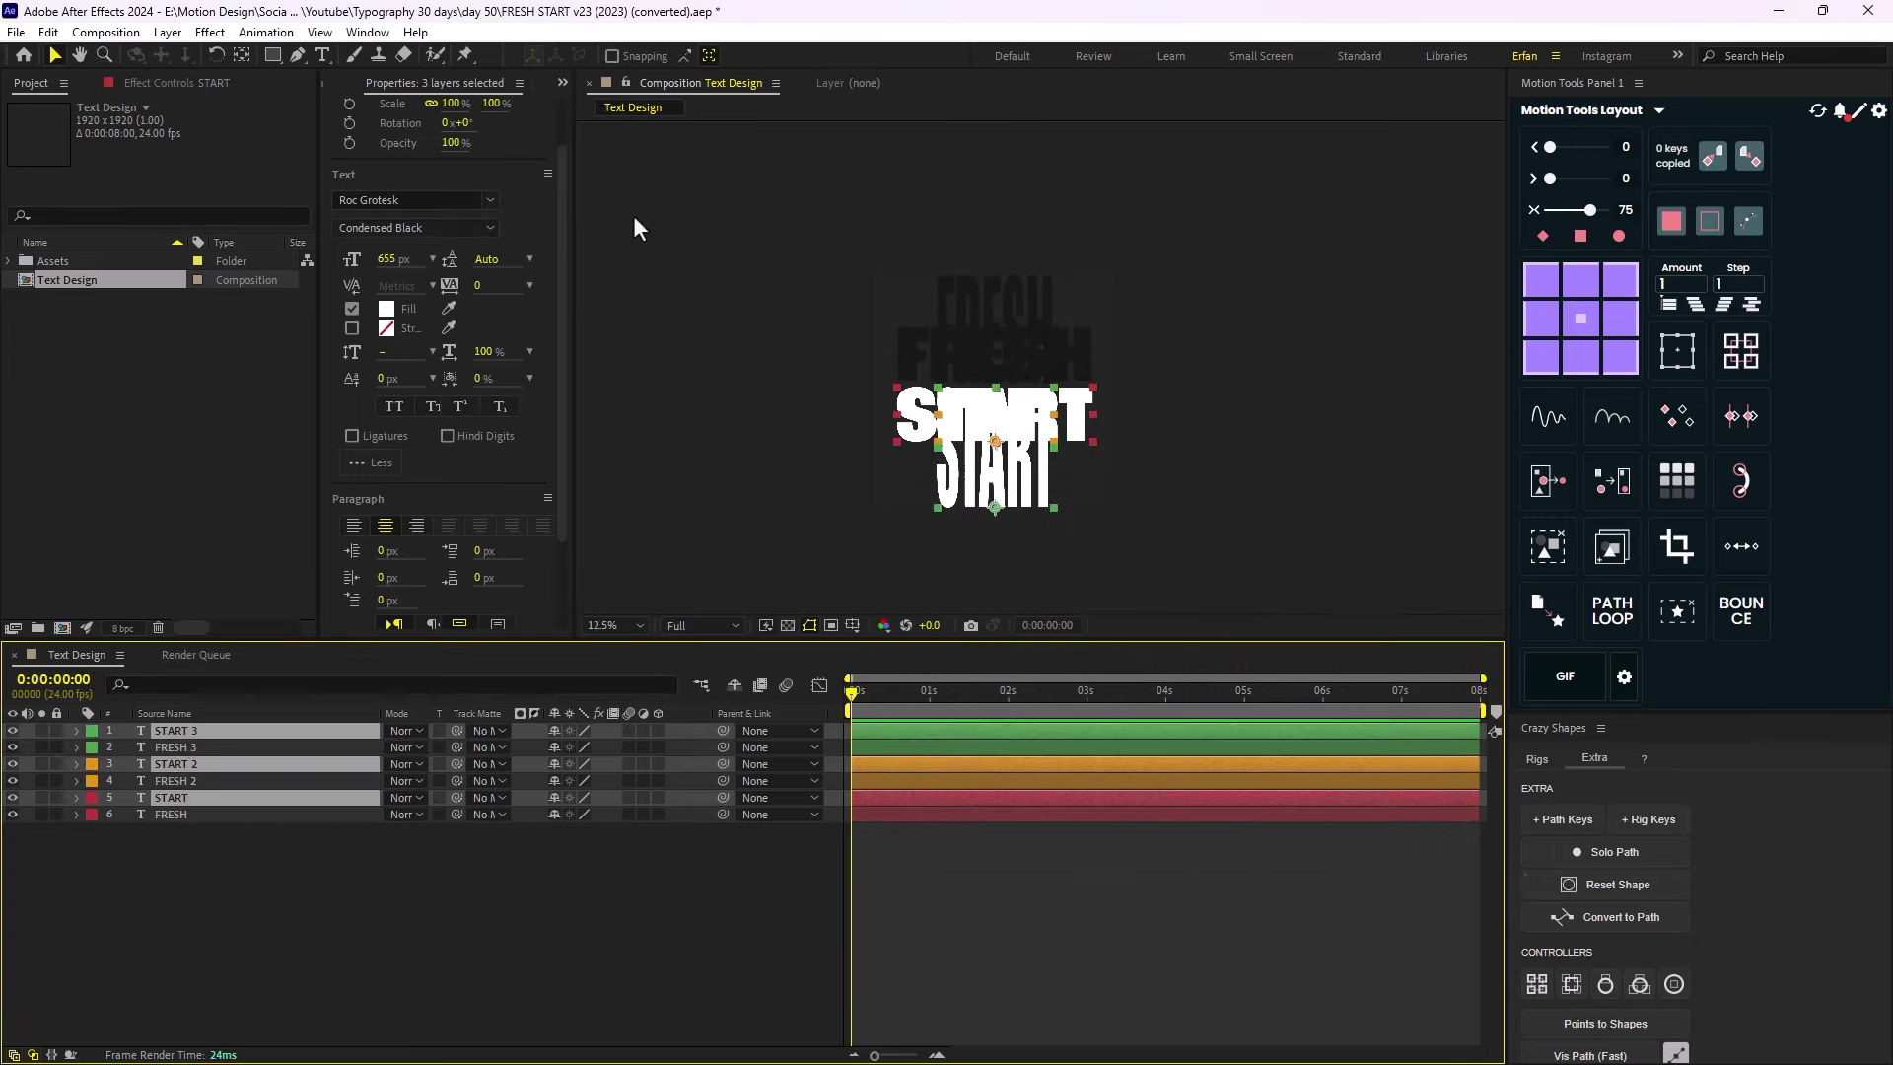
{"action": "left_click", "coordinate": [387, 309]}
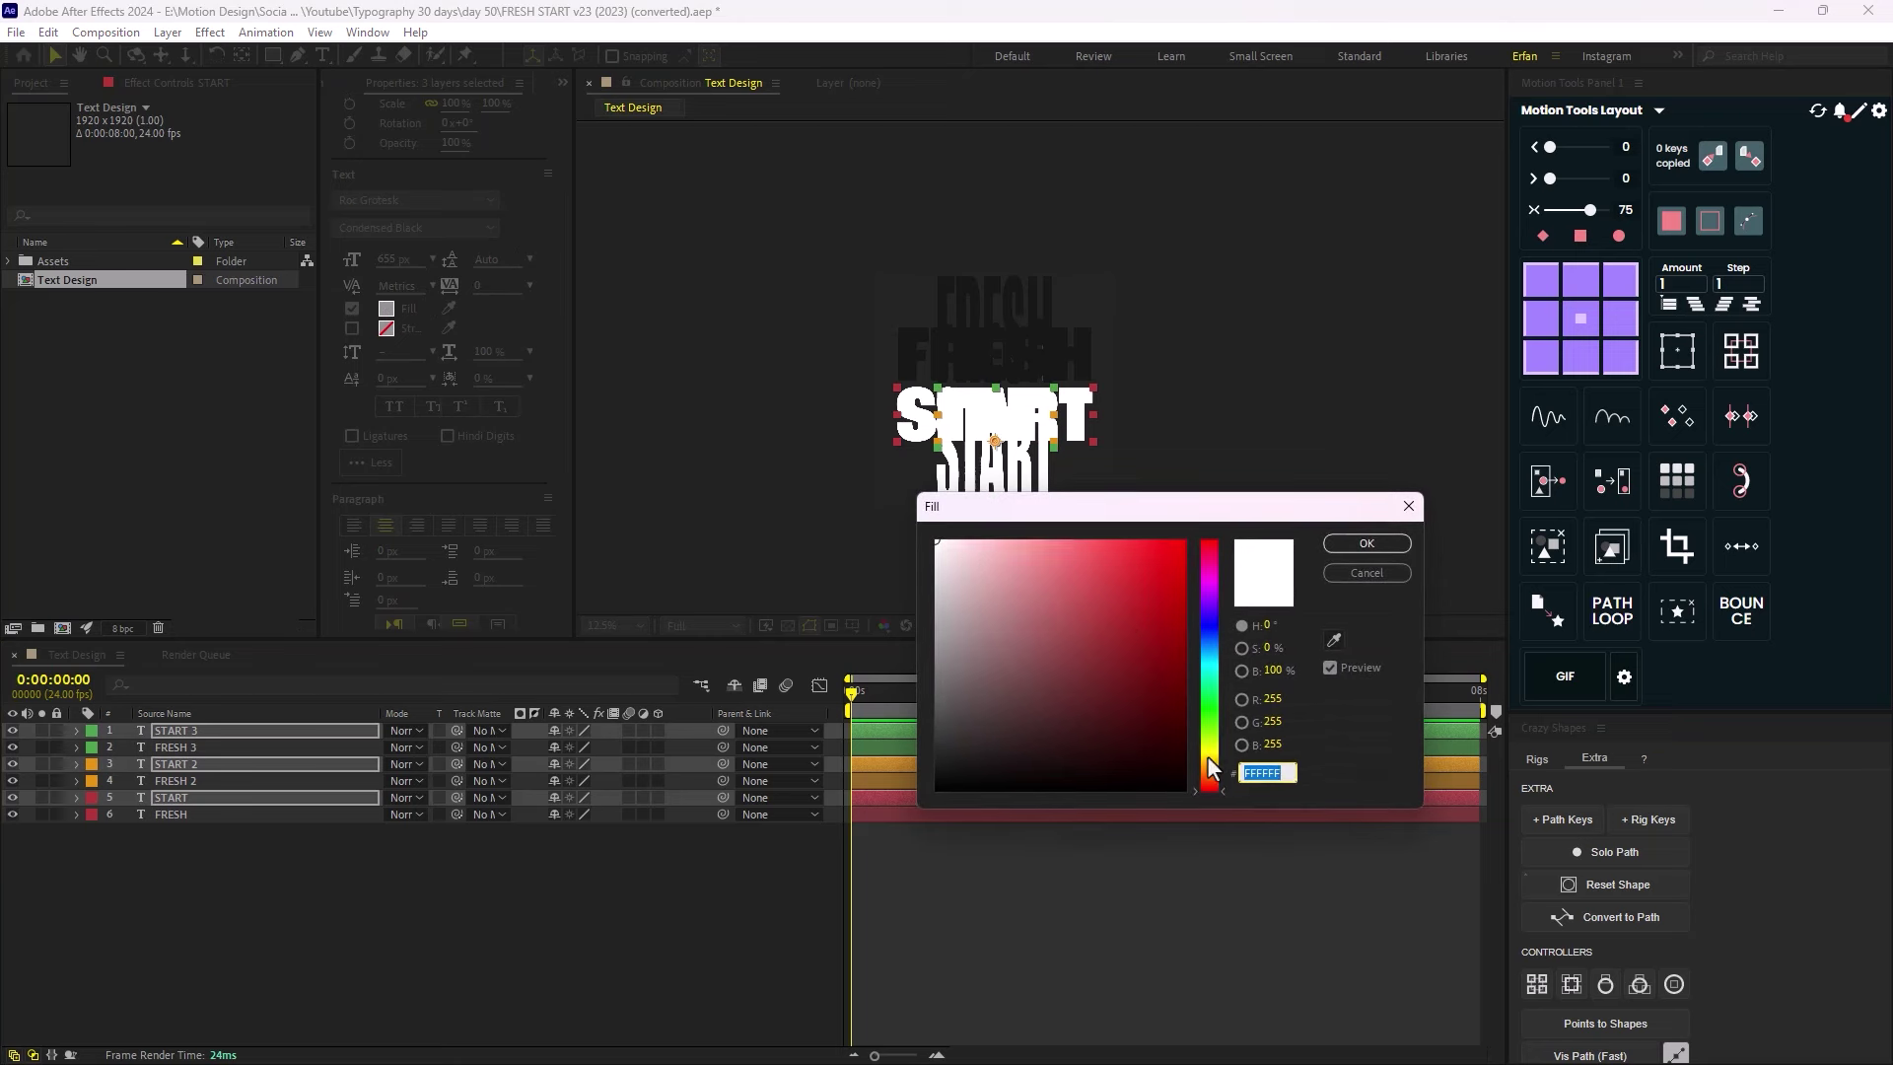
{"action": "left_click", "coordinate": [1208, 754]}
{"action": "left_click", "coordinate": [1212, 772]}
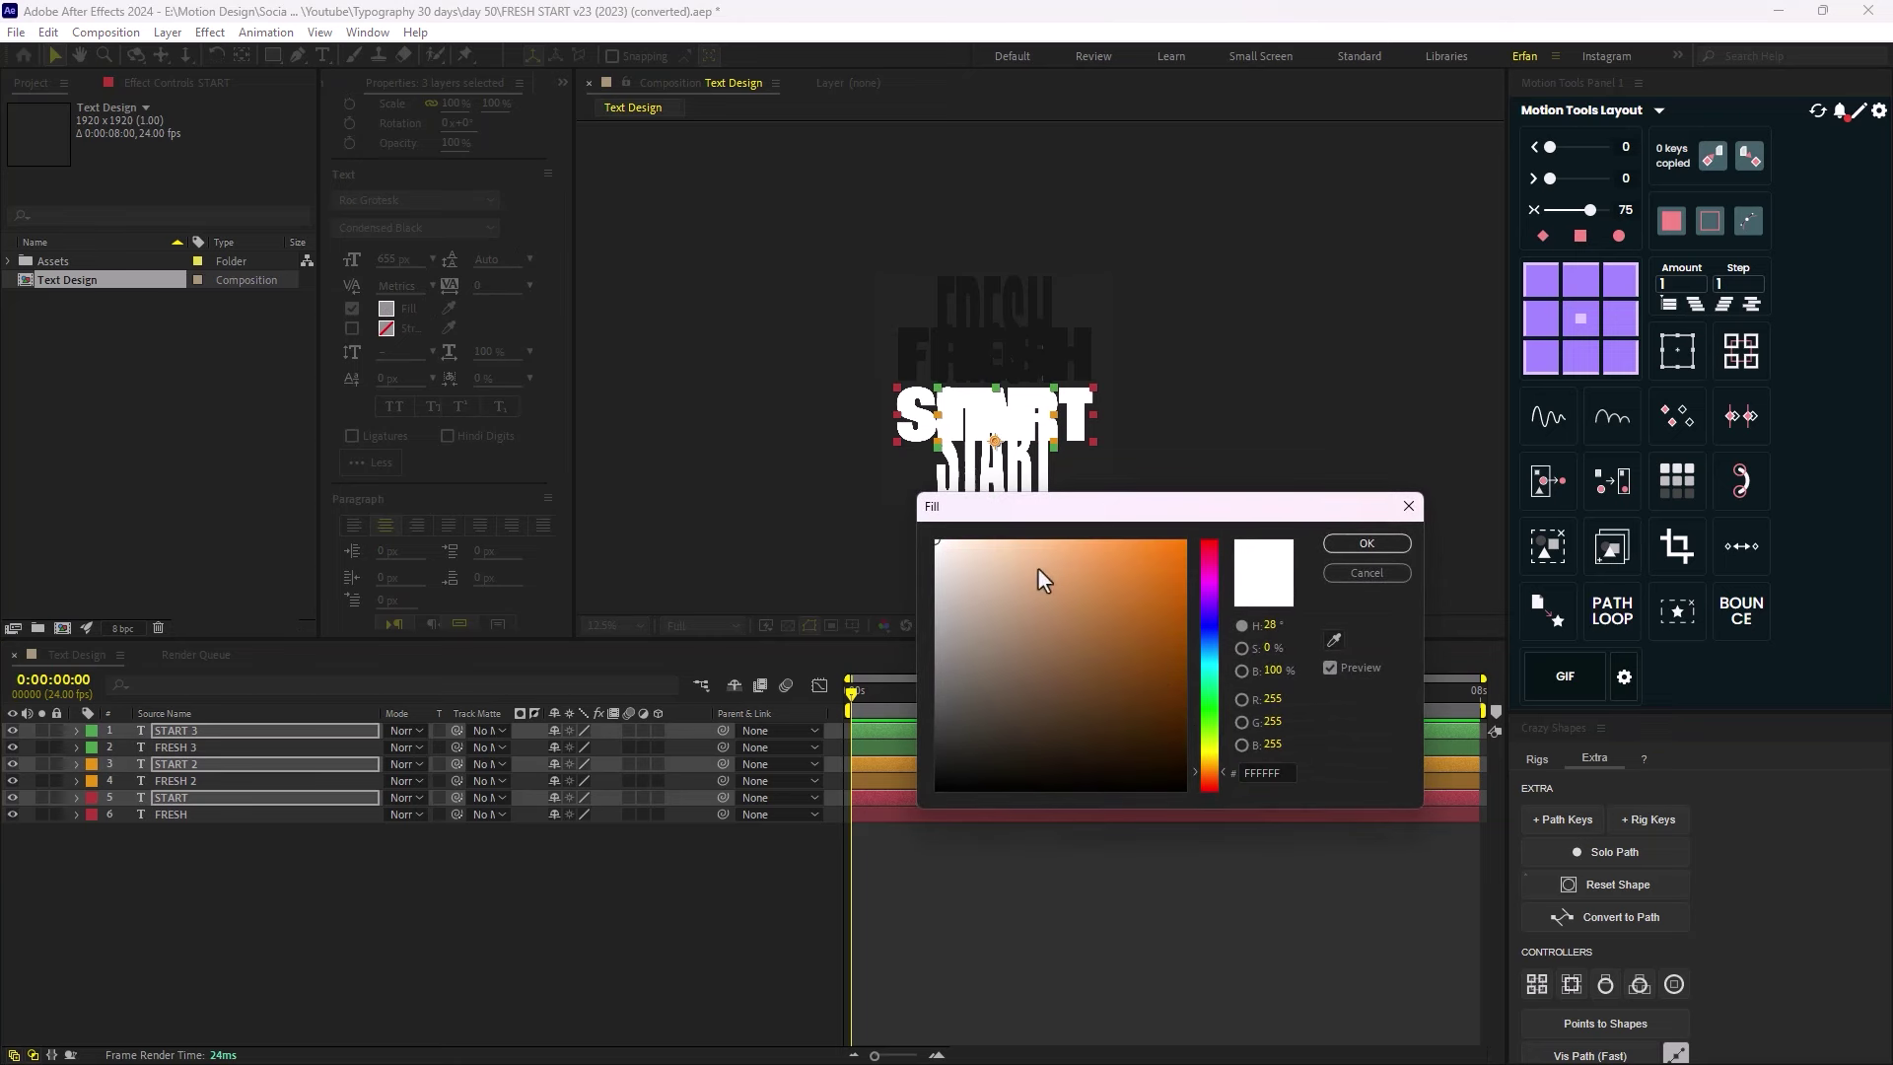
{"action": "mouse_move", "coordinate": [1021, 552]}
{"action": "left_mouse_down"}
{"action": "mouse_move", "coordinate": [997, 567]}
{"action": "mouse_move", "coordinate": [1001, 548]}
{"action": "left_mouse_up"}
{"action": "left_click", "coordinate": [1366, 544]}
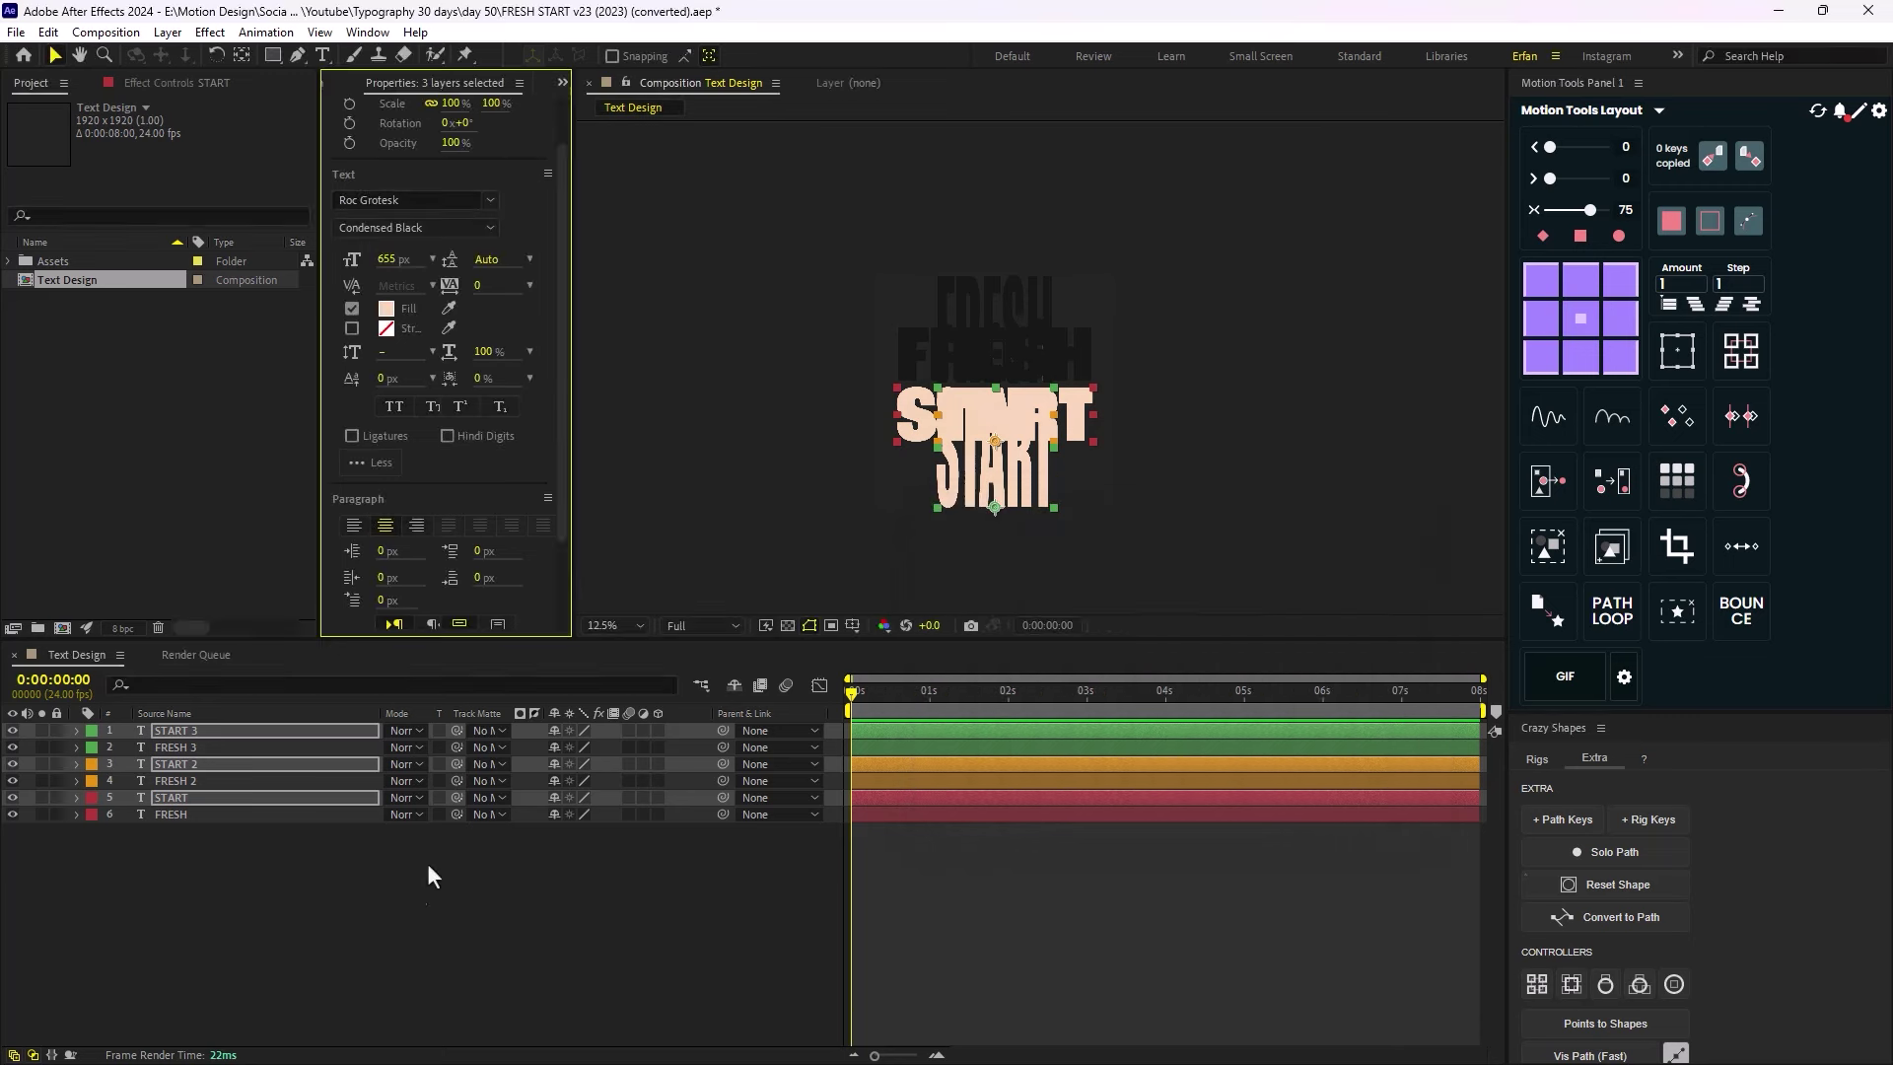
{"action": "left_click", "coordinate": [428, 861]}
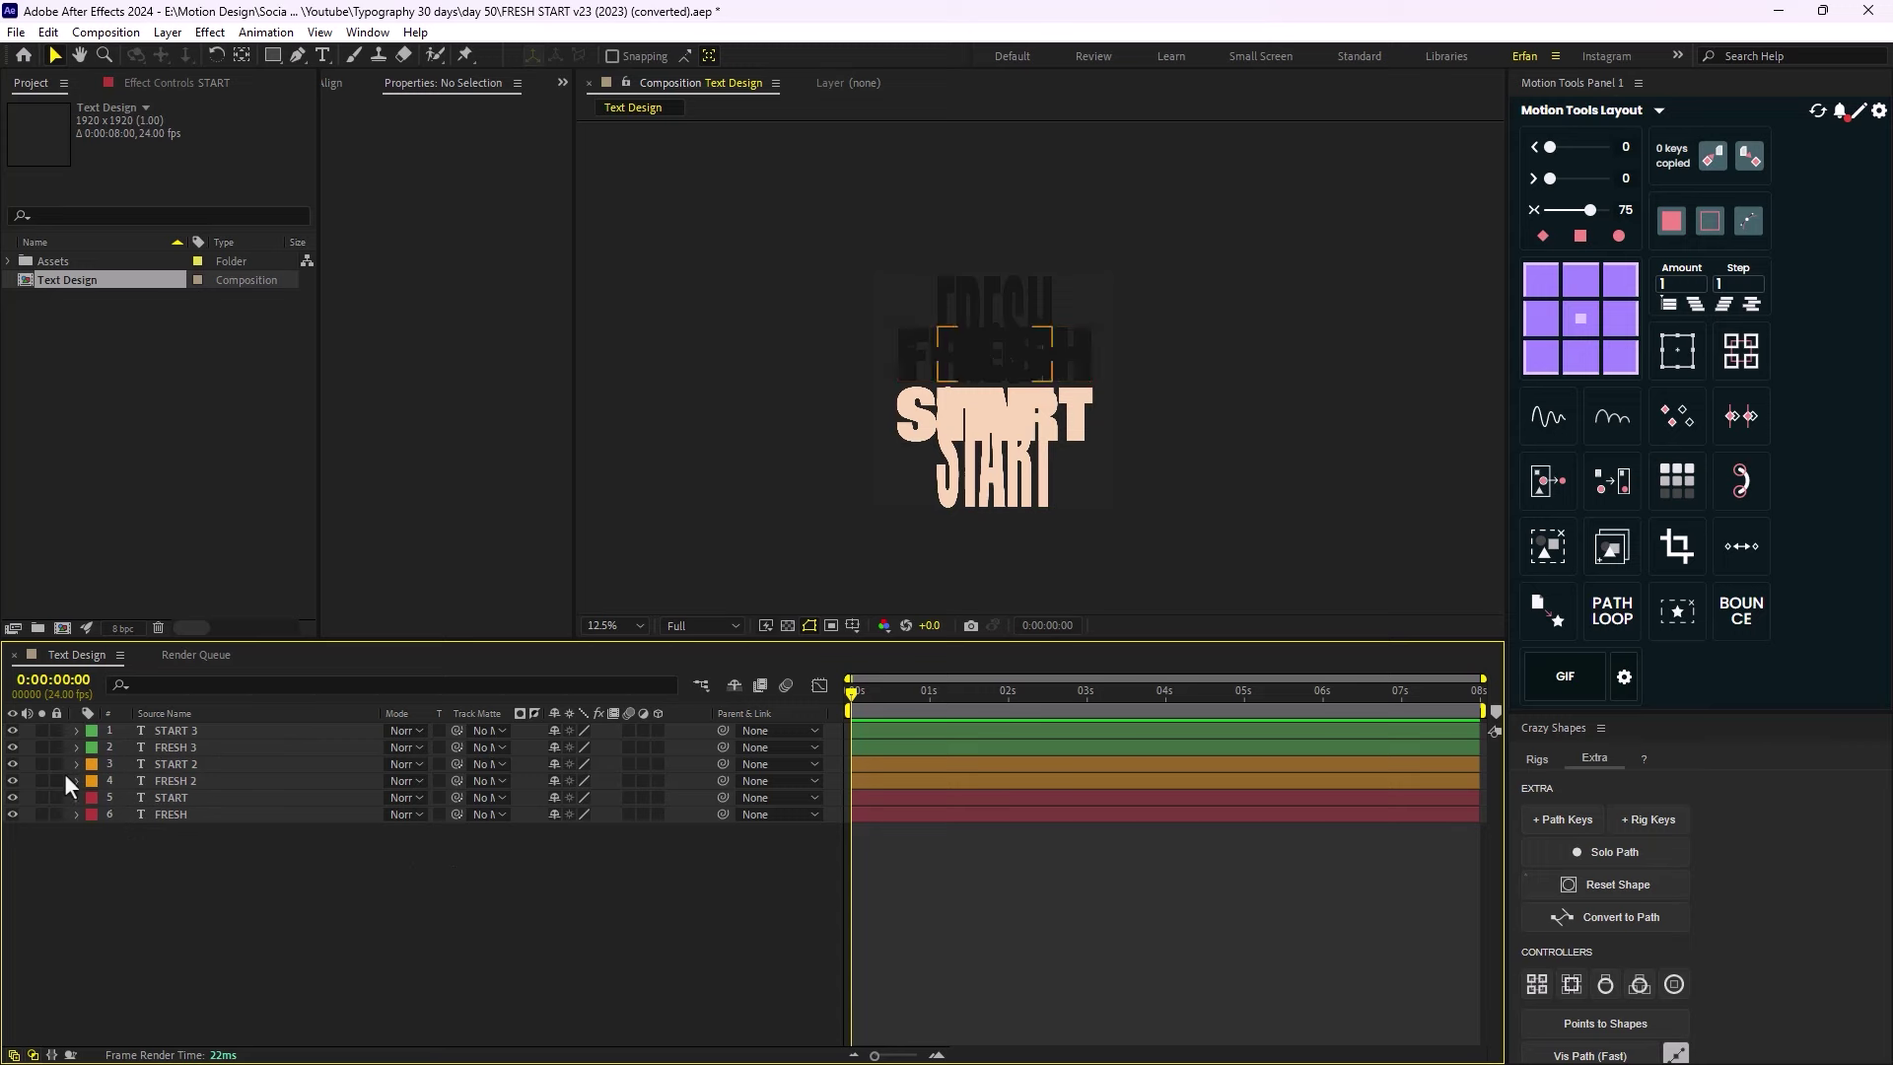
Hide the START 3, FRESH 3, START 2 and FRESH 2 layers, leaving the original START and FRESH layers visible.
{"action": "left_click_drag", "start_coordinate": [12, 736], "coordinate": [11, 797]}
{"action": "left_click", "coordinate": [12, 797]}
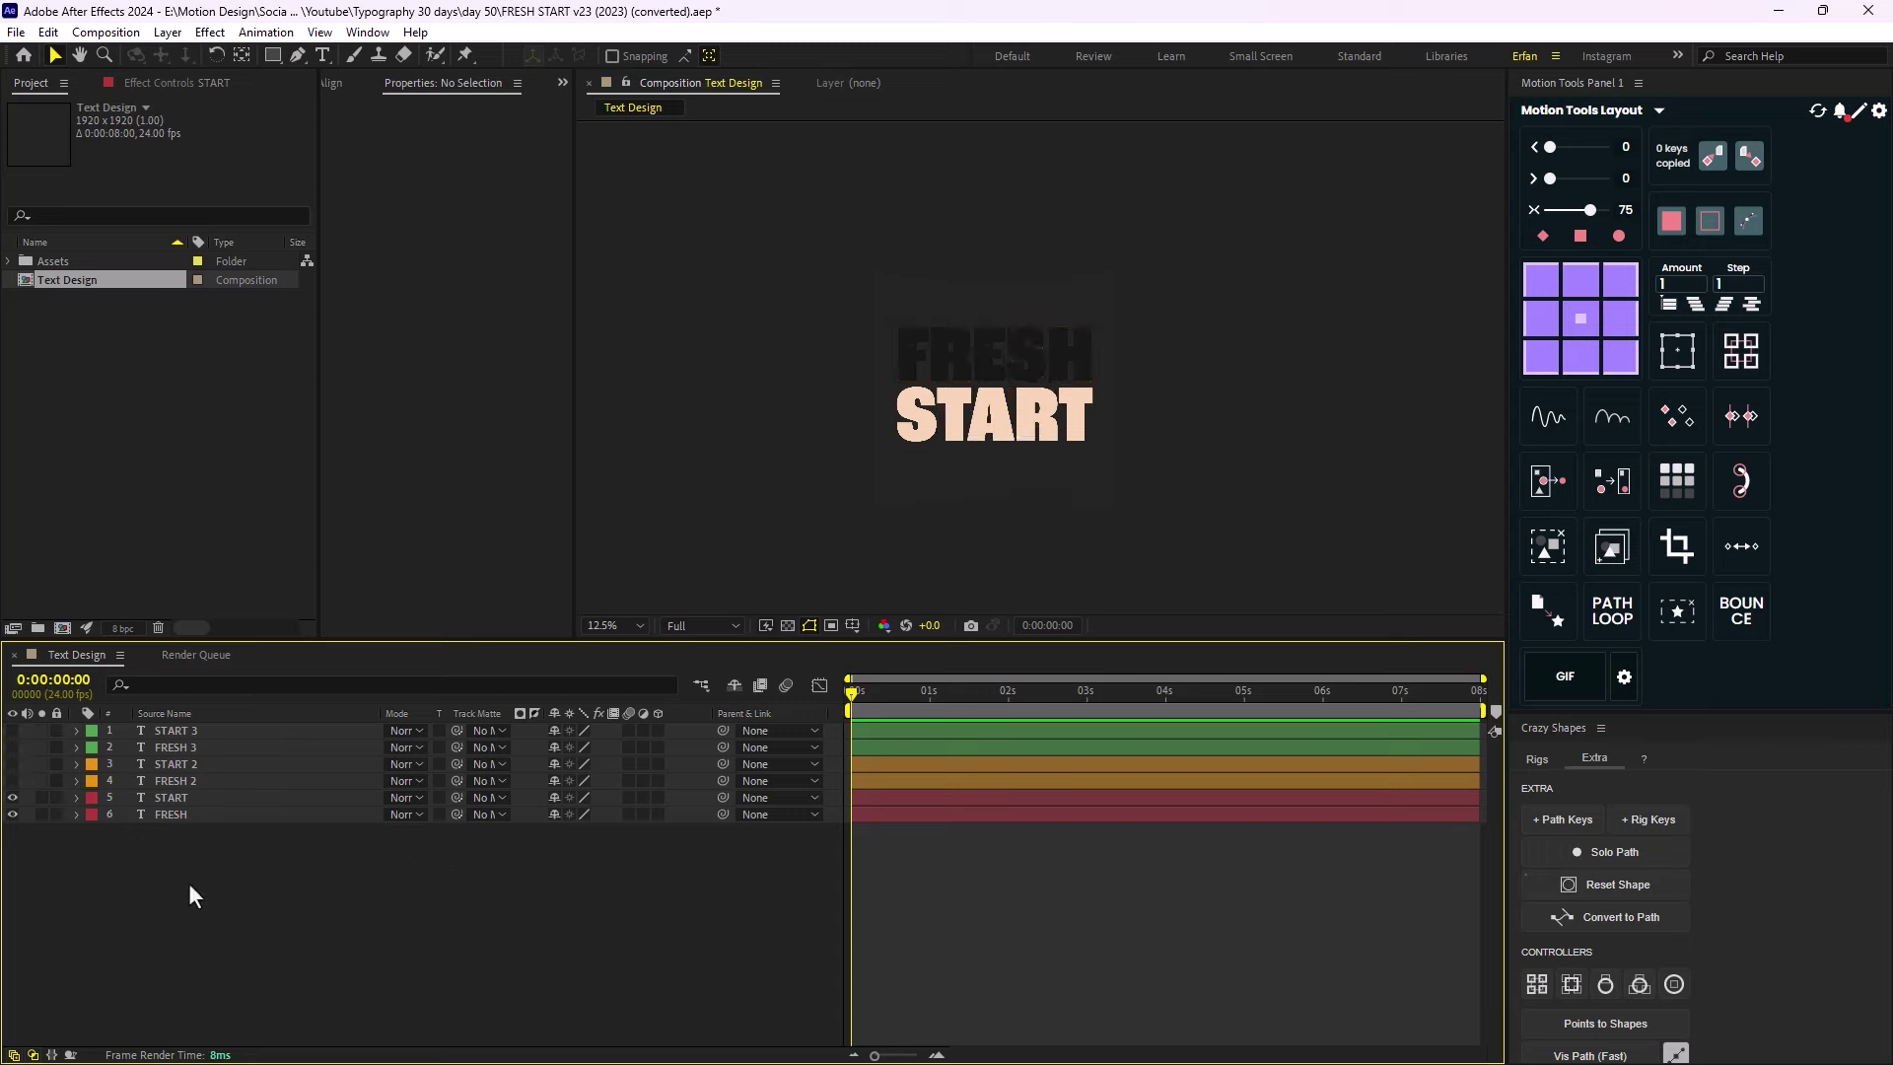
Nudge the START layer slightly up and the FRESH layer slightly down to tighten the gap between the two words.
{"action": "key", "text": "period"}
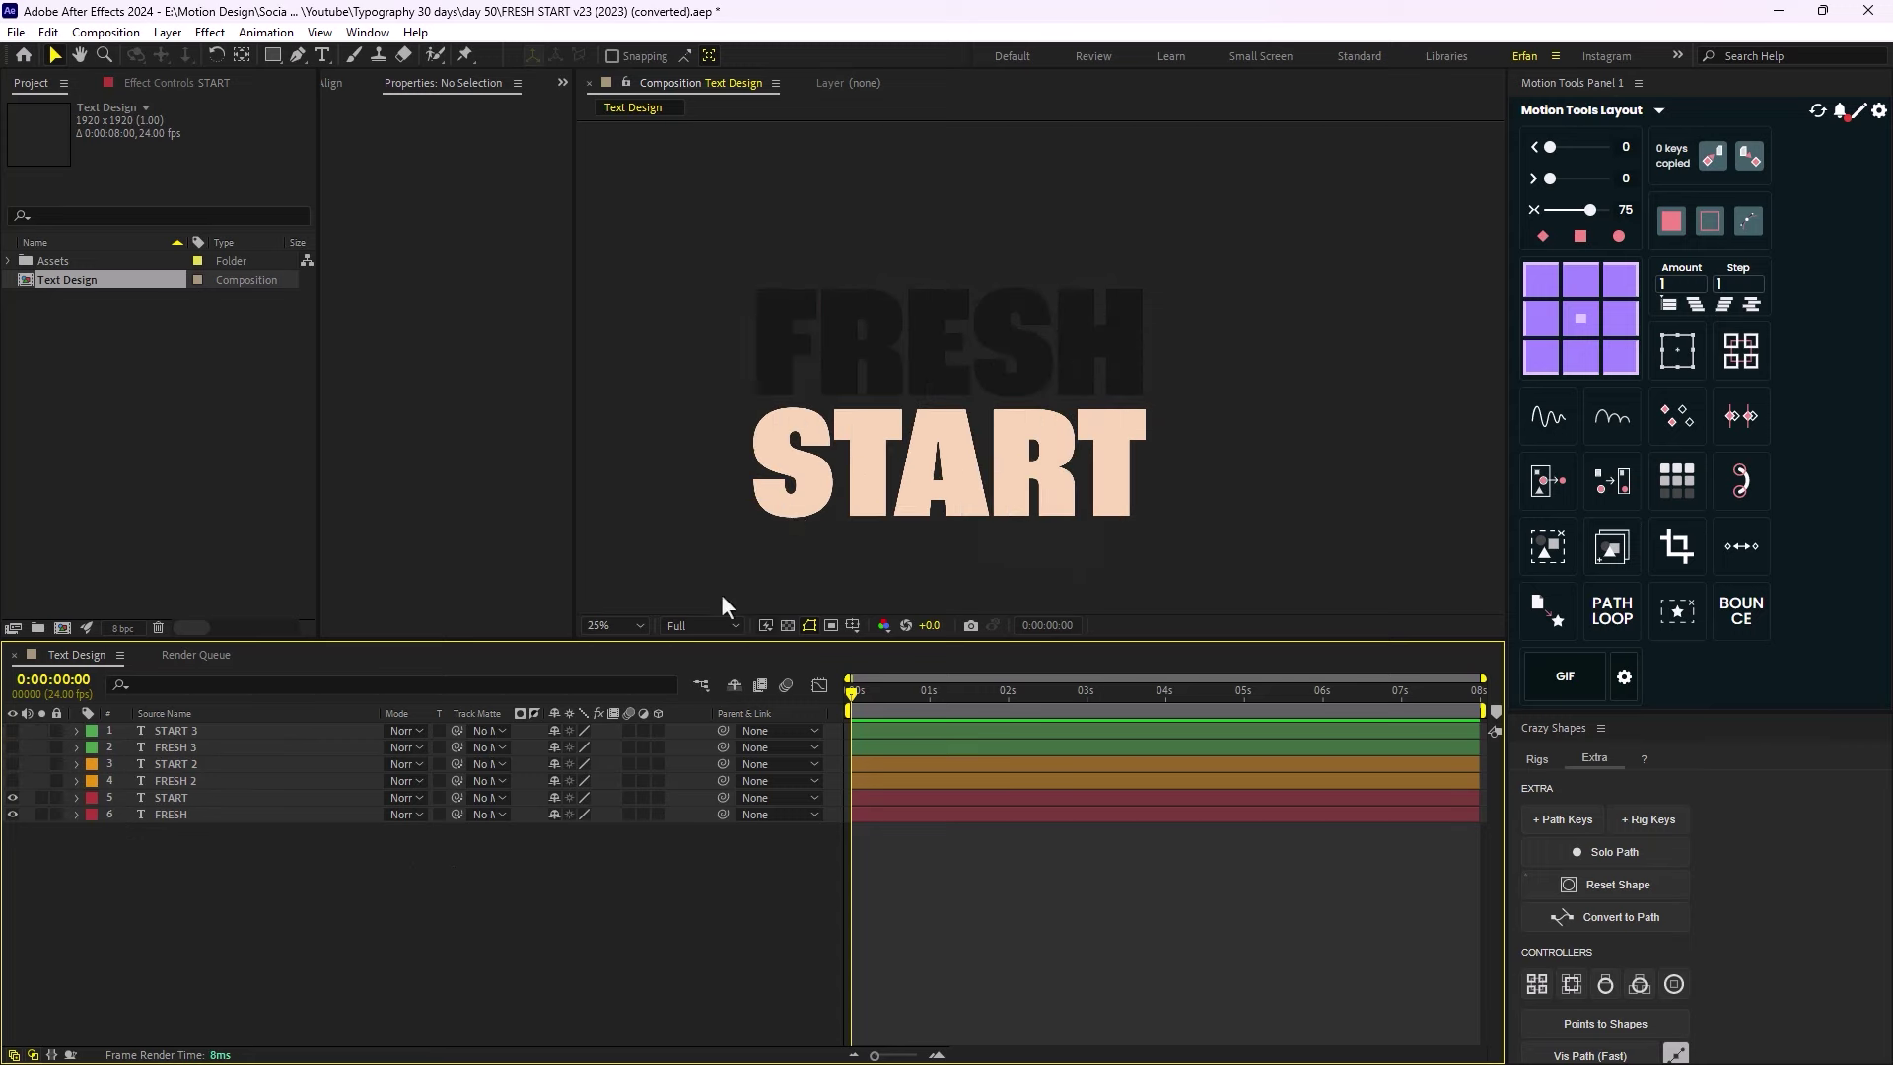
{"action": "left_click", "coordinate": [185, 799]}
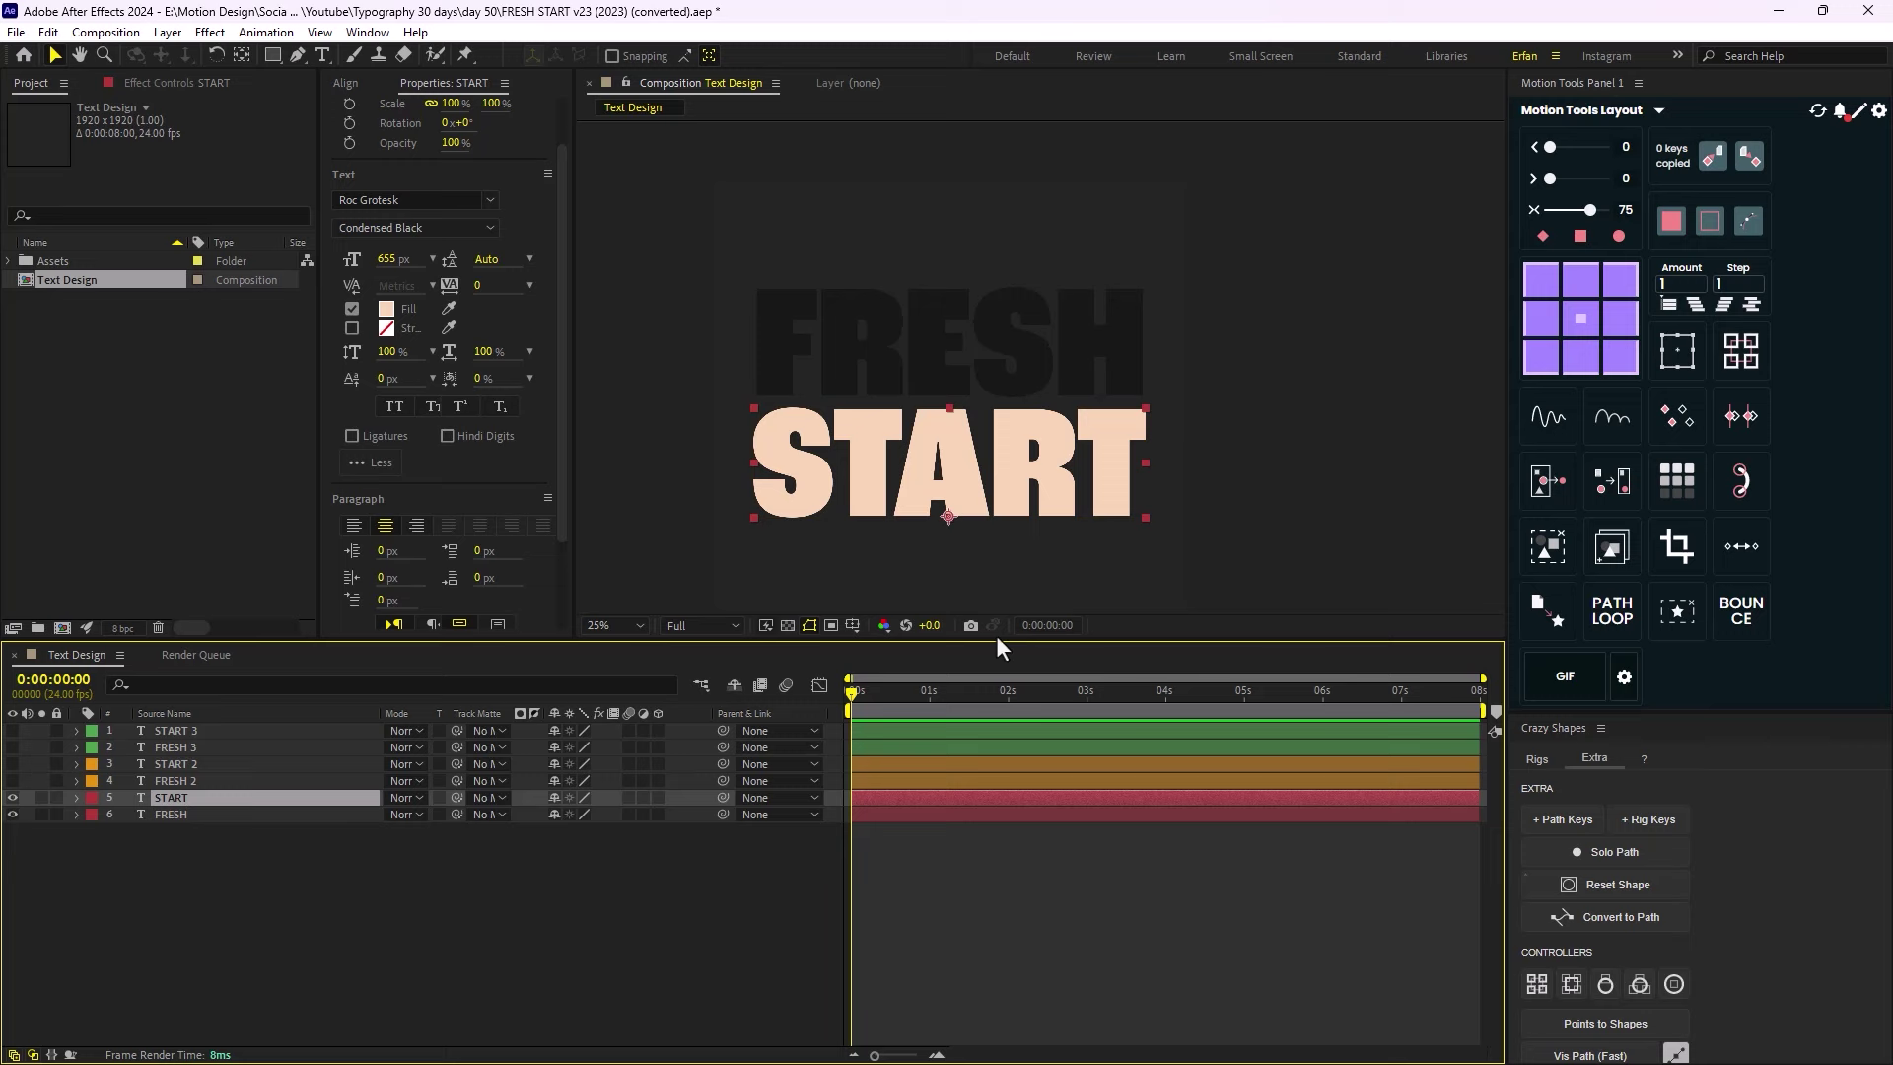
{"action": "key", "text": "Return"}
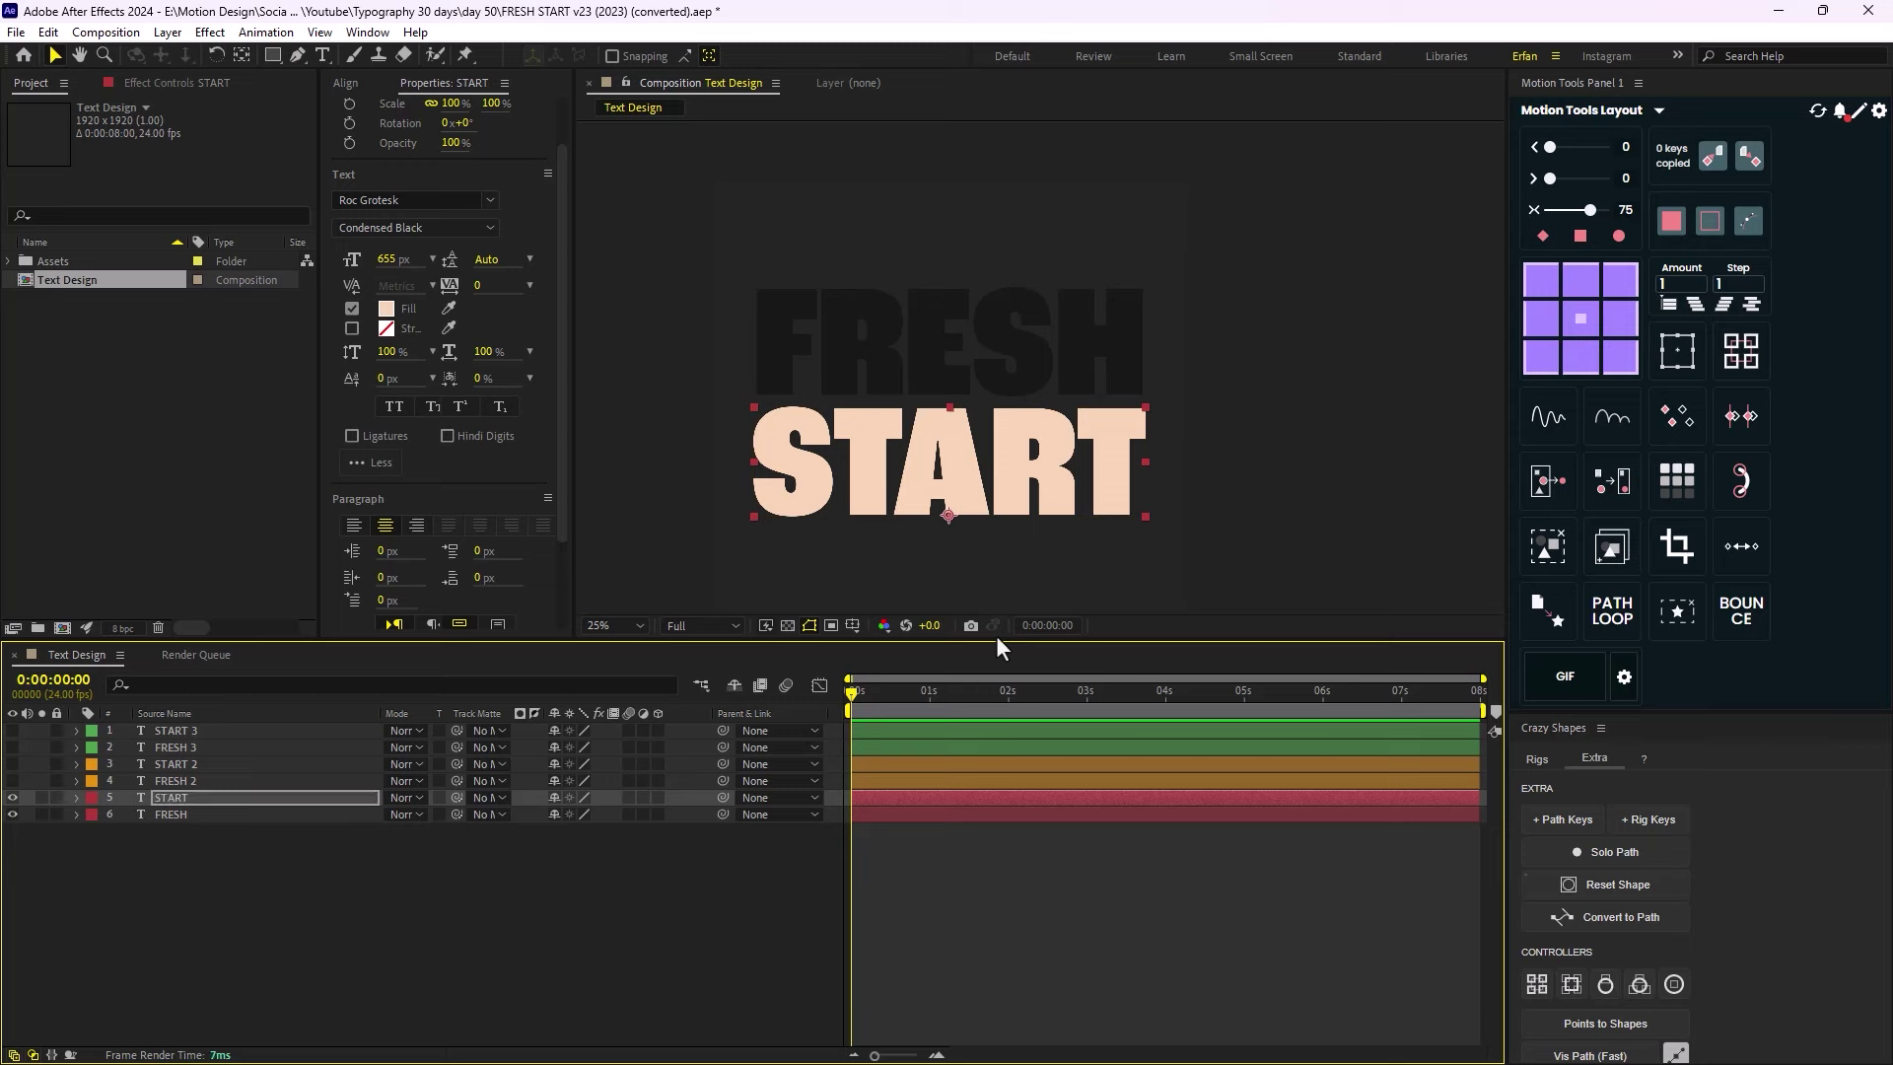
{"action": "left_click", "coordinate": [211, 814]}
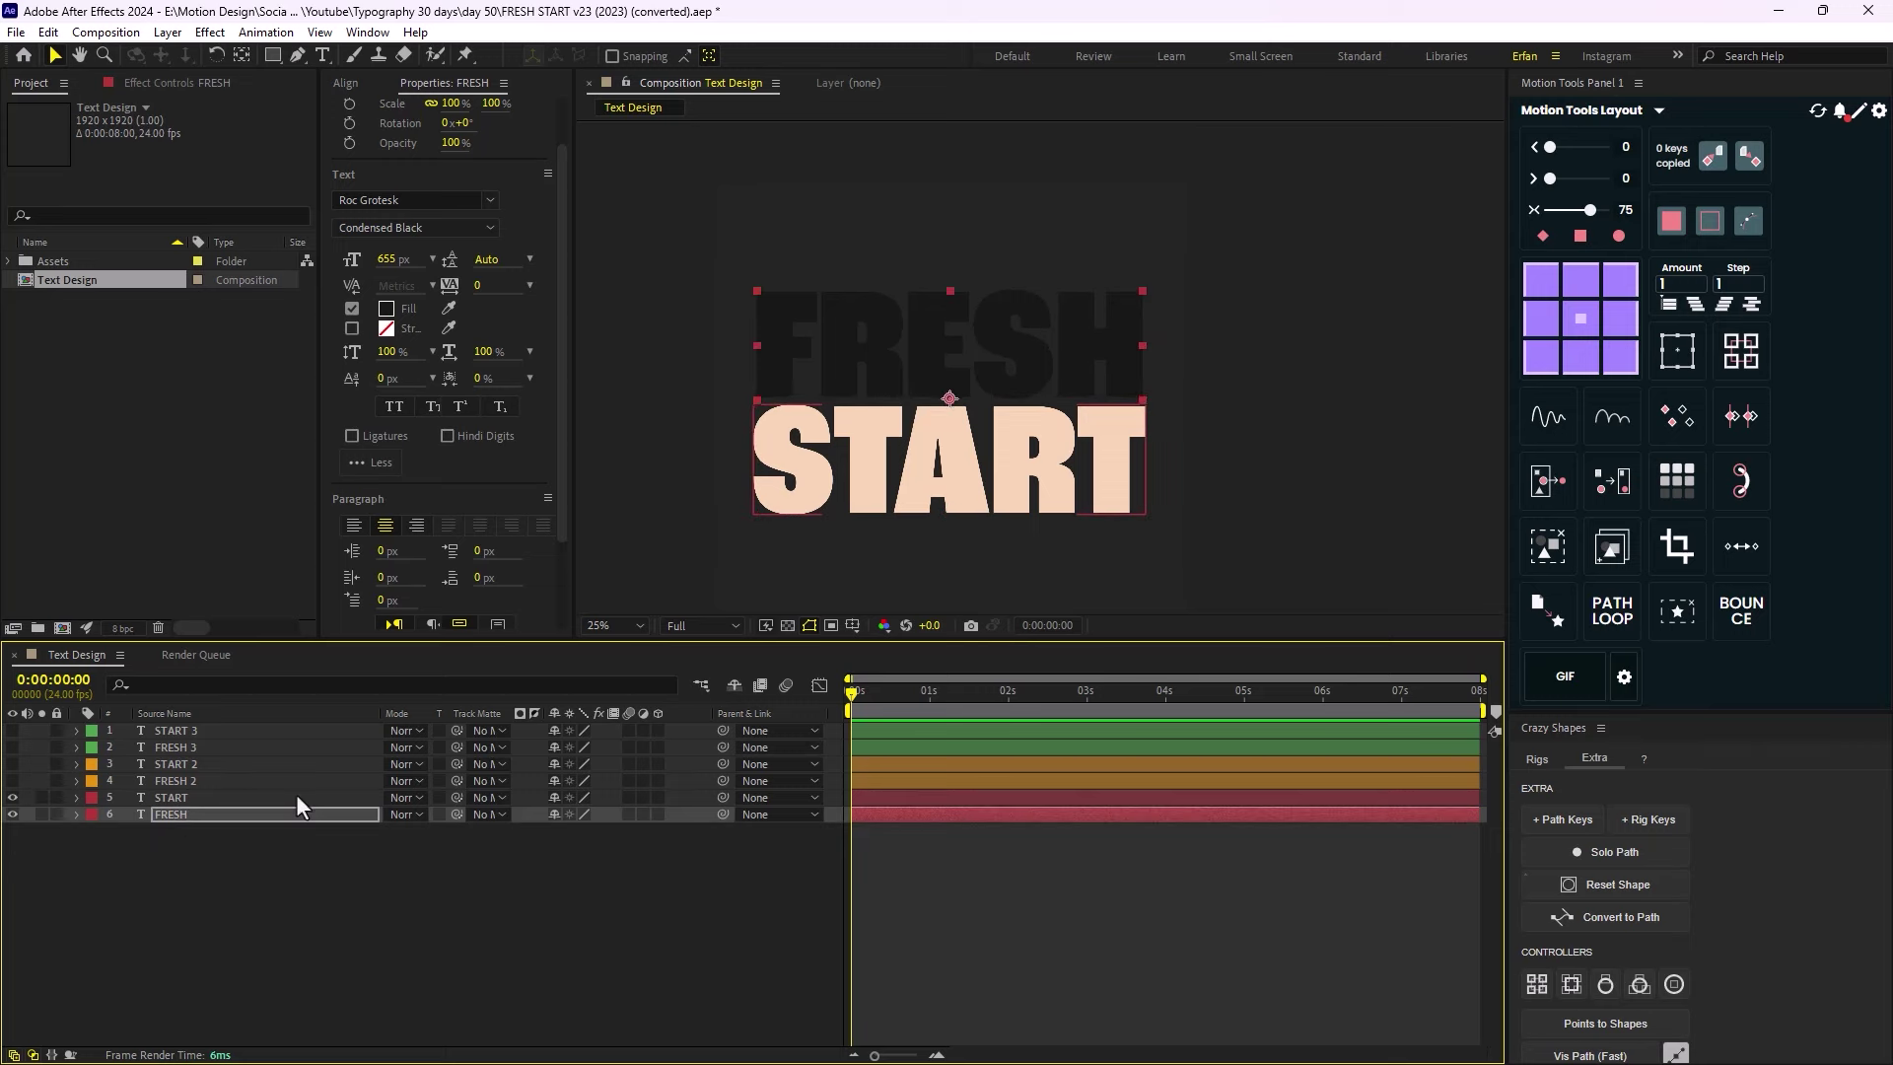
{"action": "left_click", "coordinate": [244, 836]}
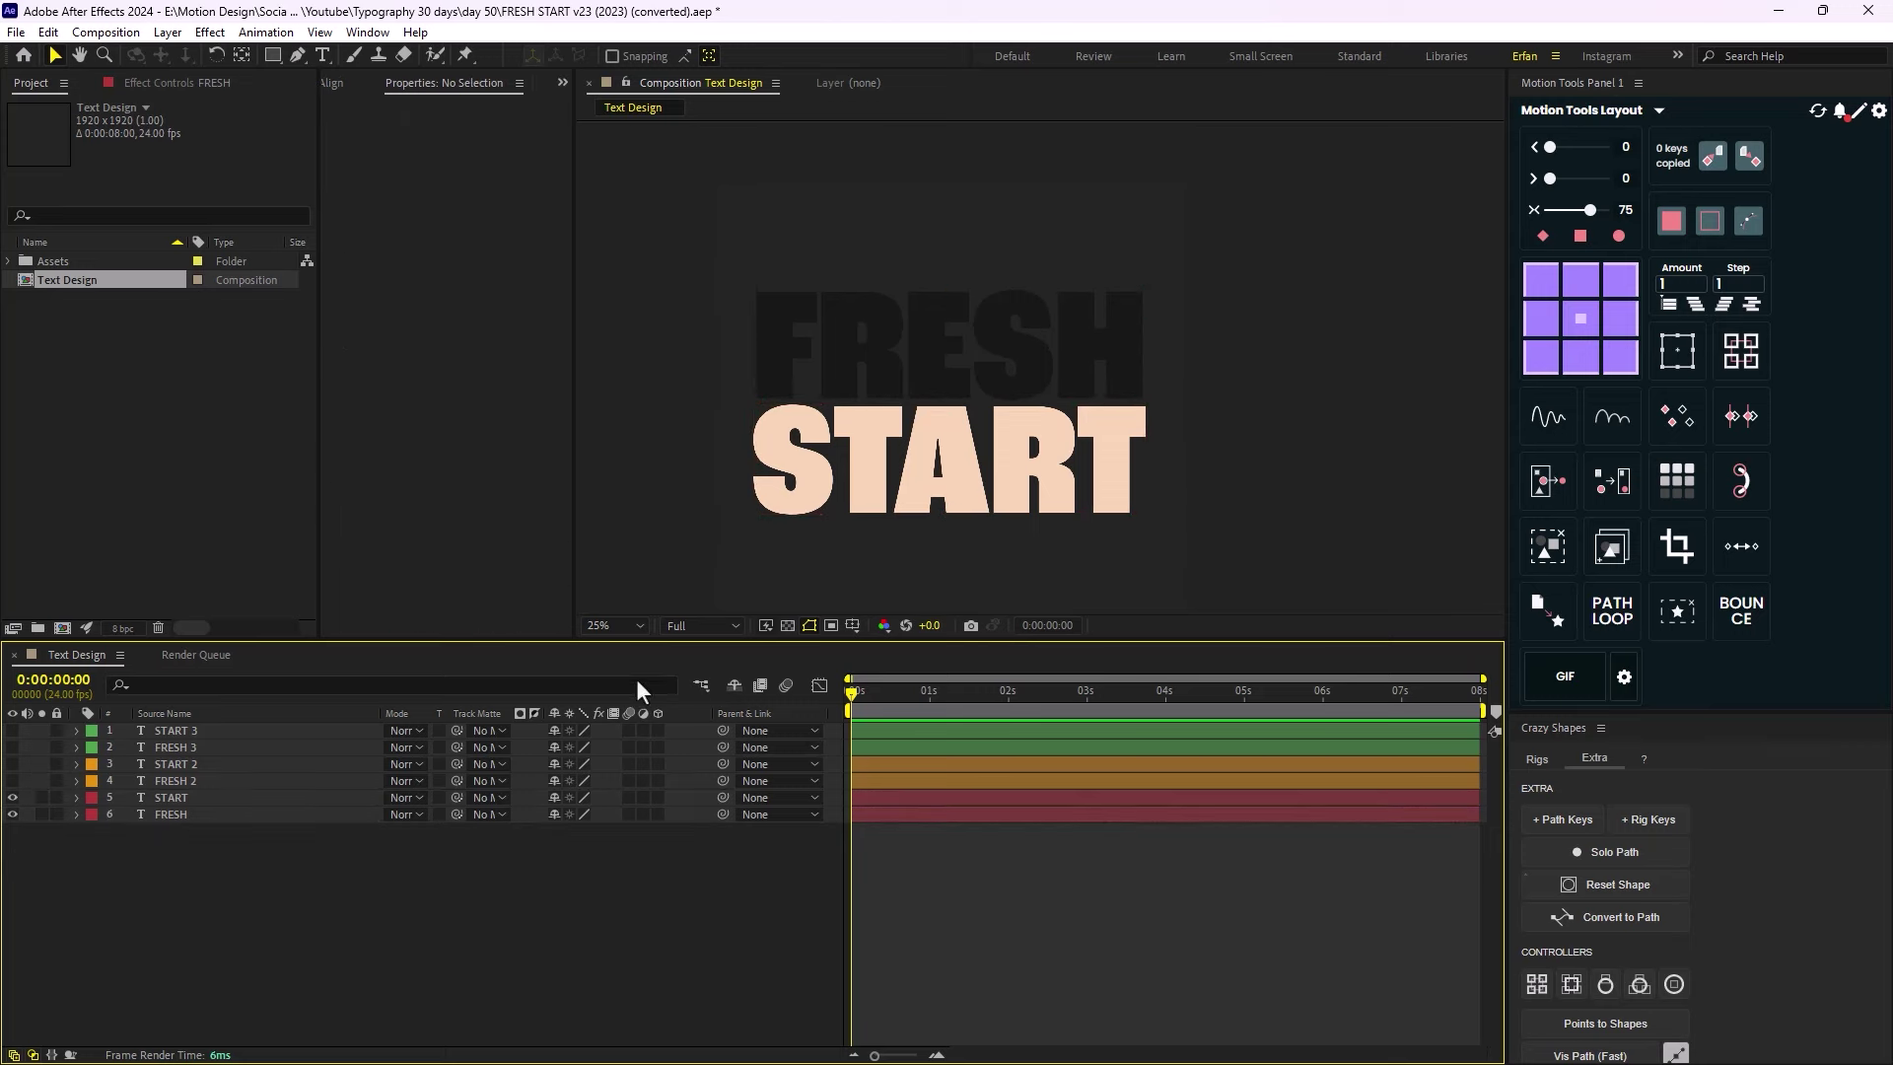
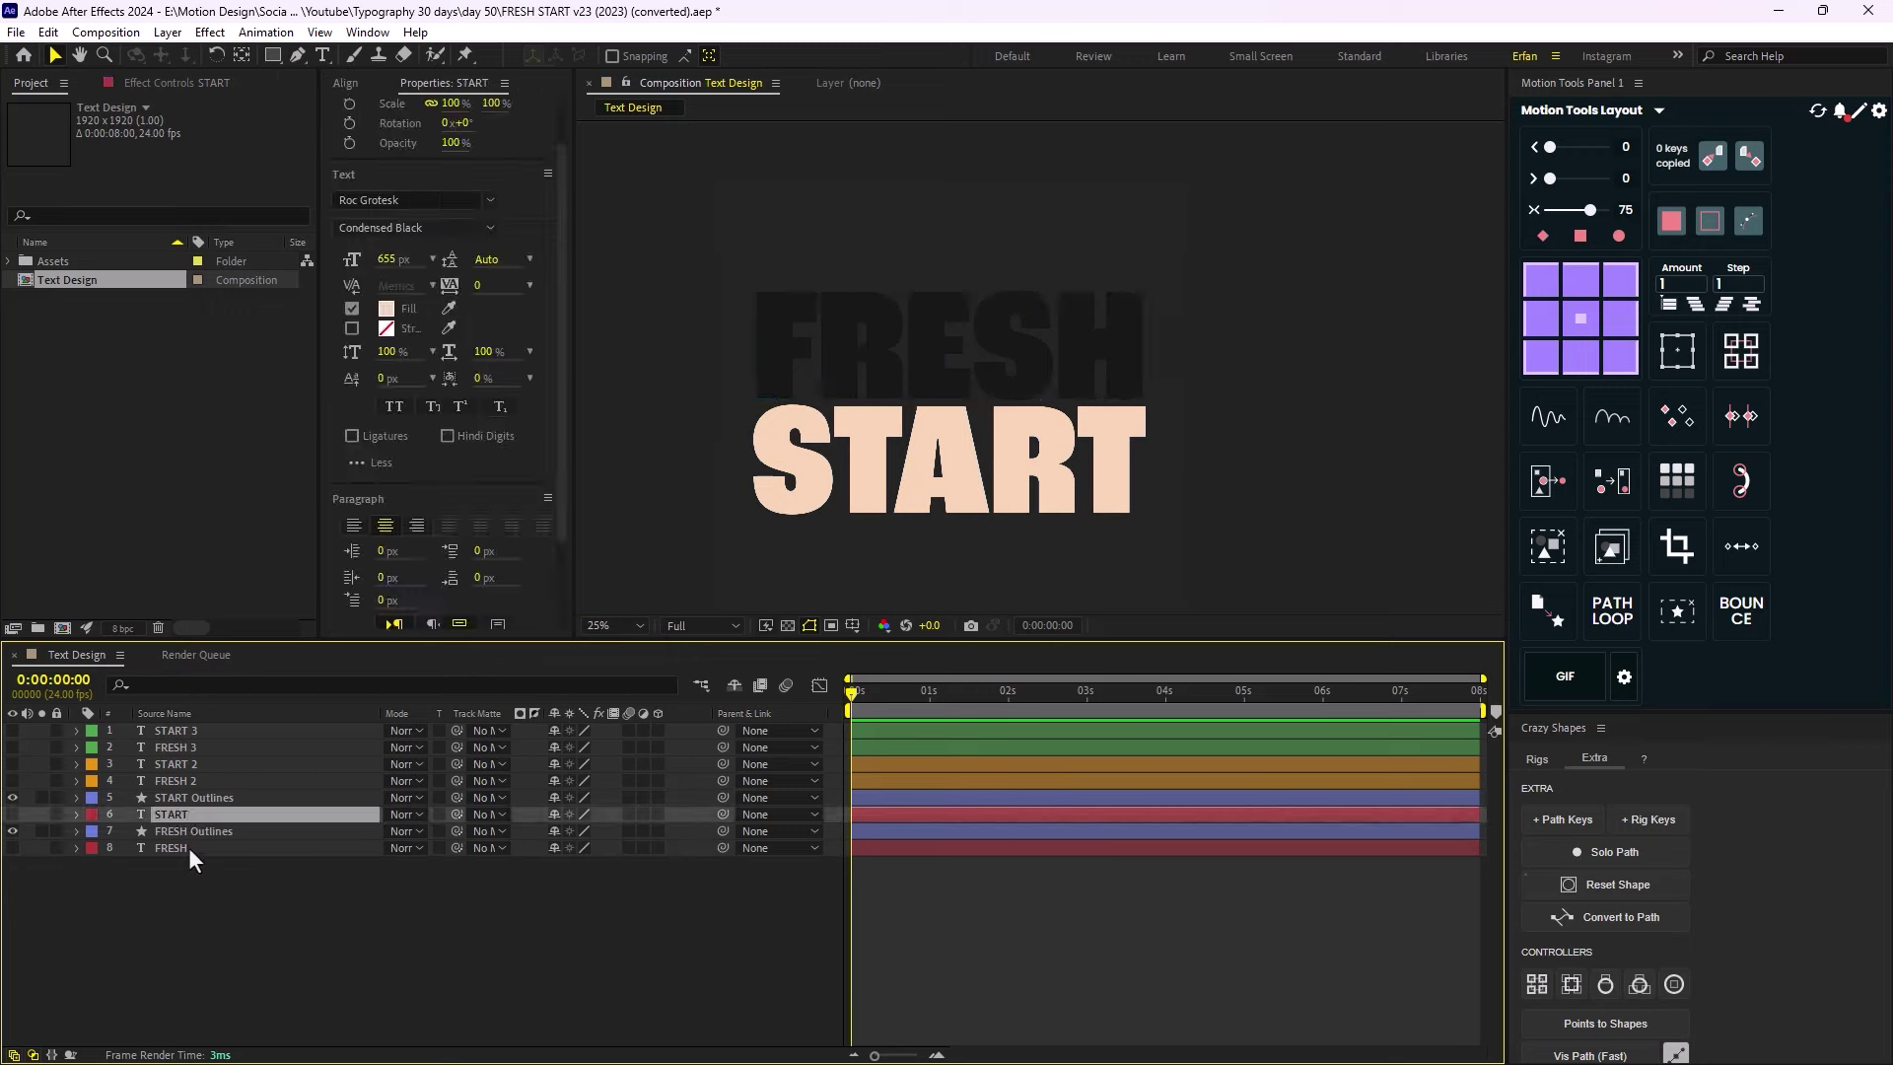
Delete the original START and FRESH text layers, keeping their Outlines shape layers.
{"action": "left_click", "coordinate": [183, 848], "text": "ctrl"}
{"action": "key", "text": "Delete"}
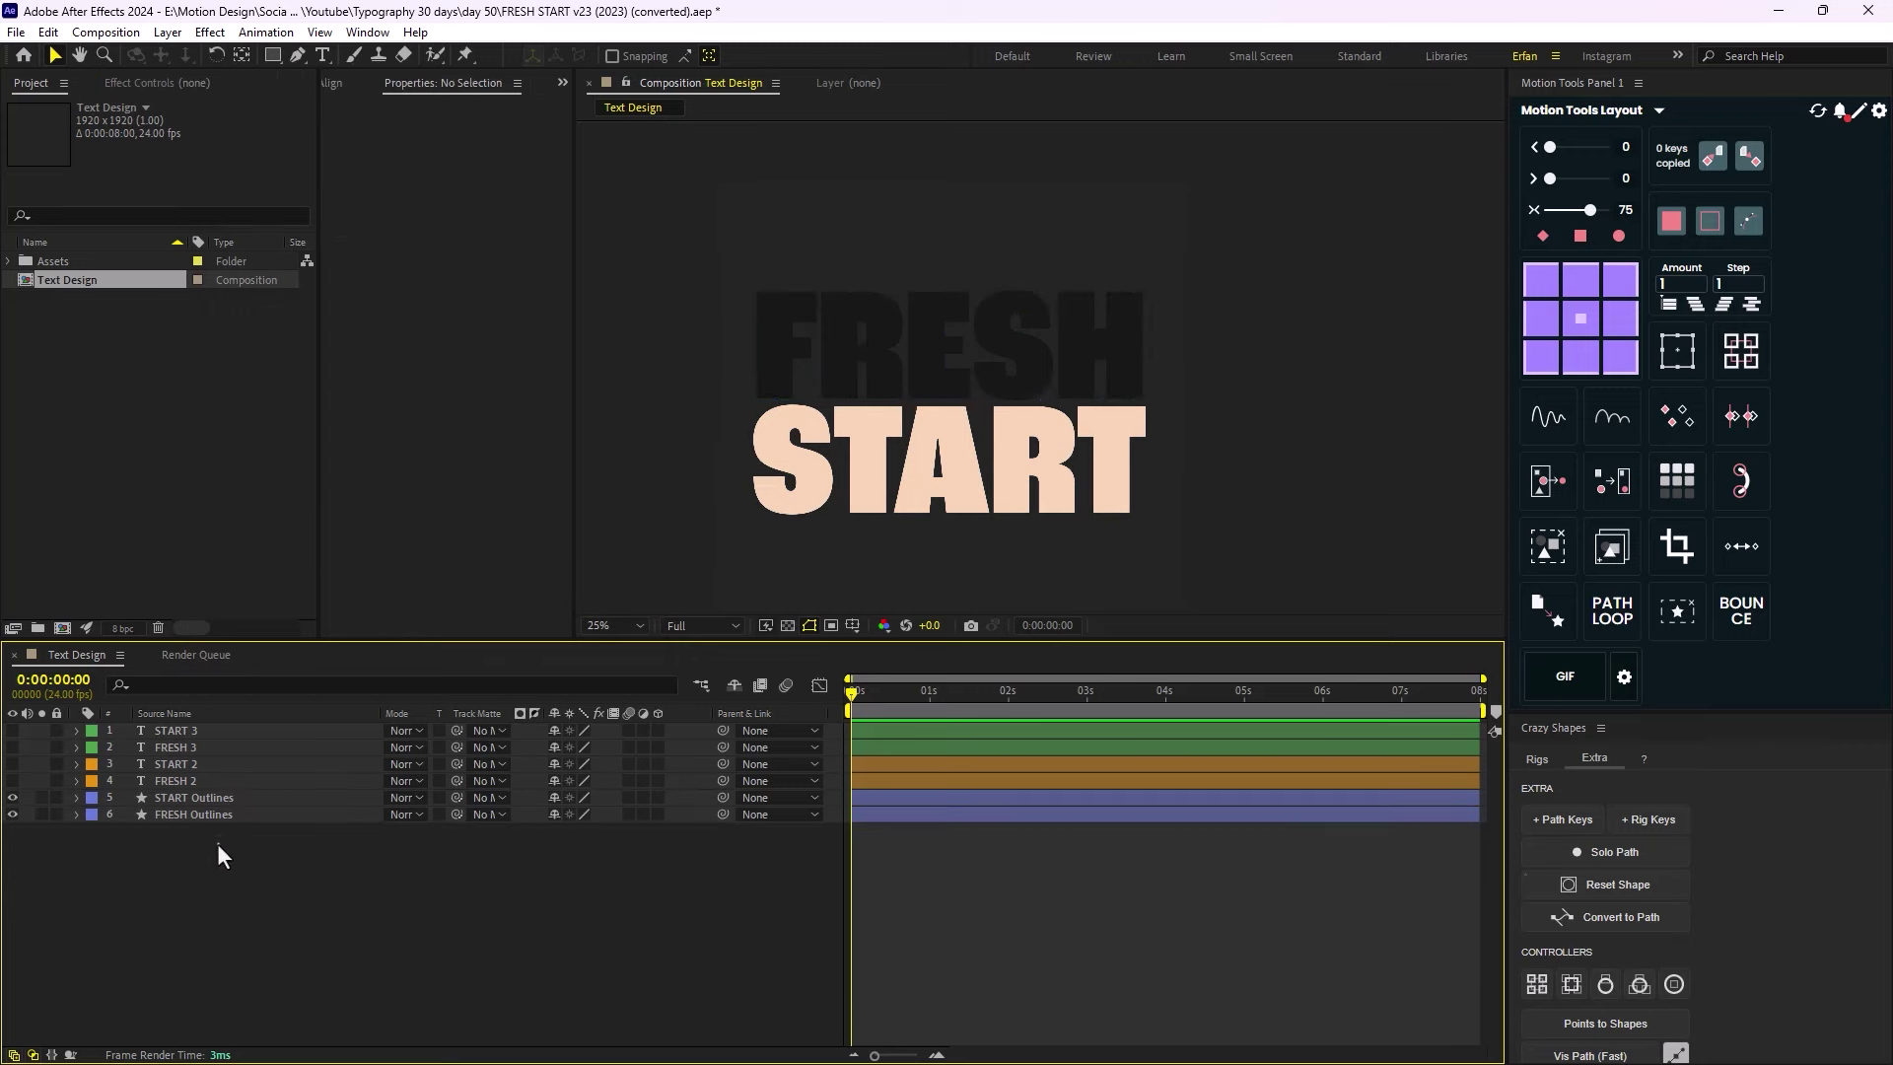
Add path keyframes at 0:00 to all letters of the START Outlines and FRESH Outlines layers.
{"action": "left_click", "coordinate": [202, 815]}
{"action": "left_click", "coordinate": [203, 798], "text": "ctrl"}
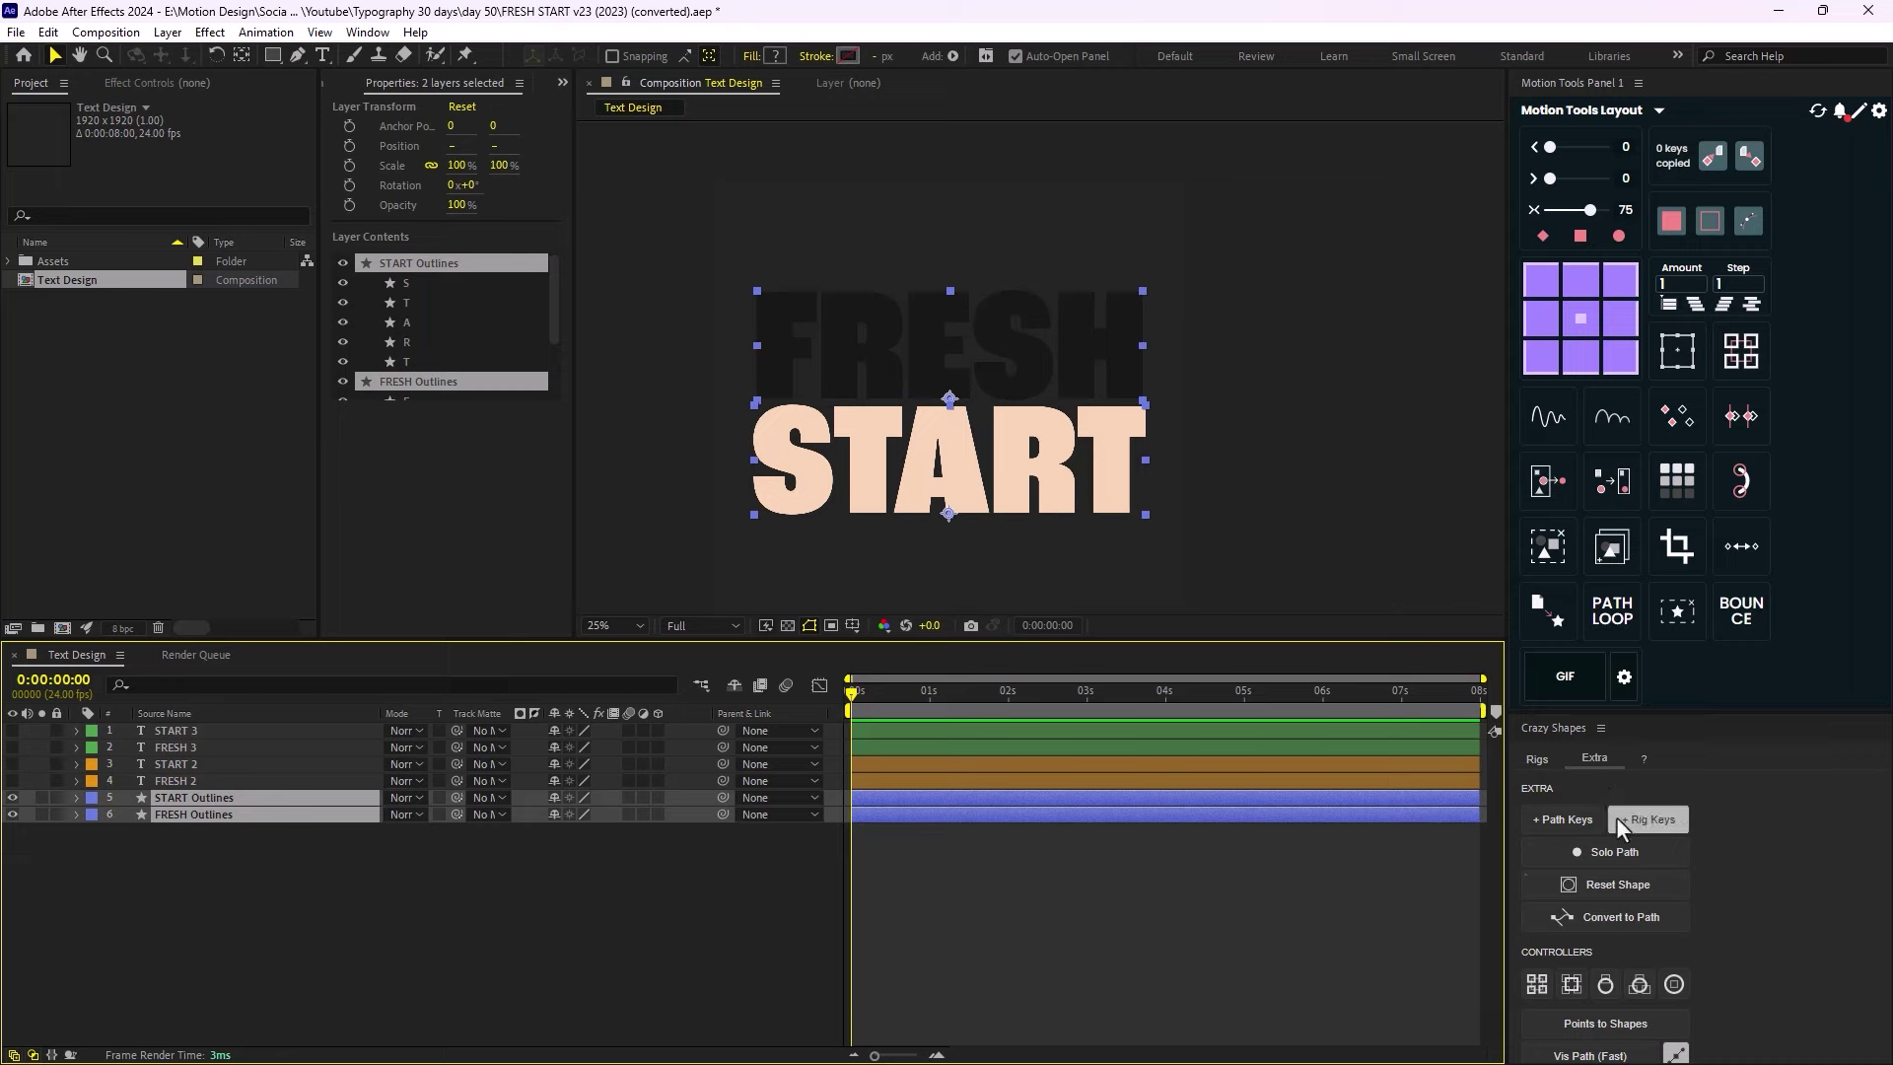
{"action": "left_click", "coordinate": [1571, 818]}
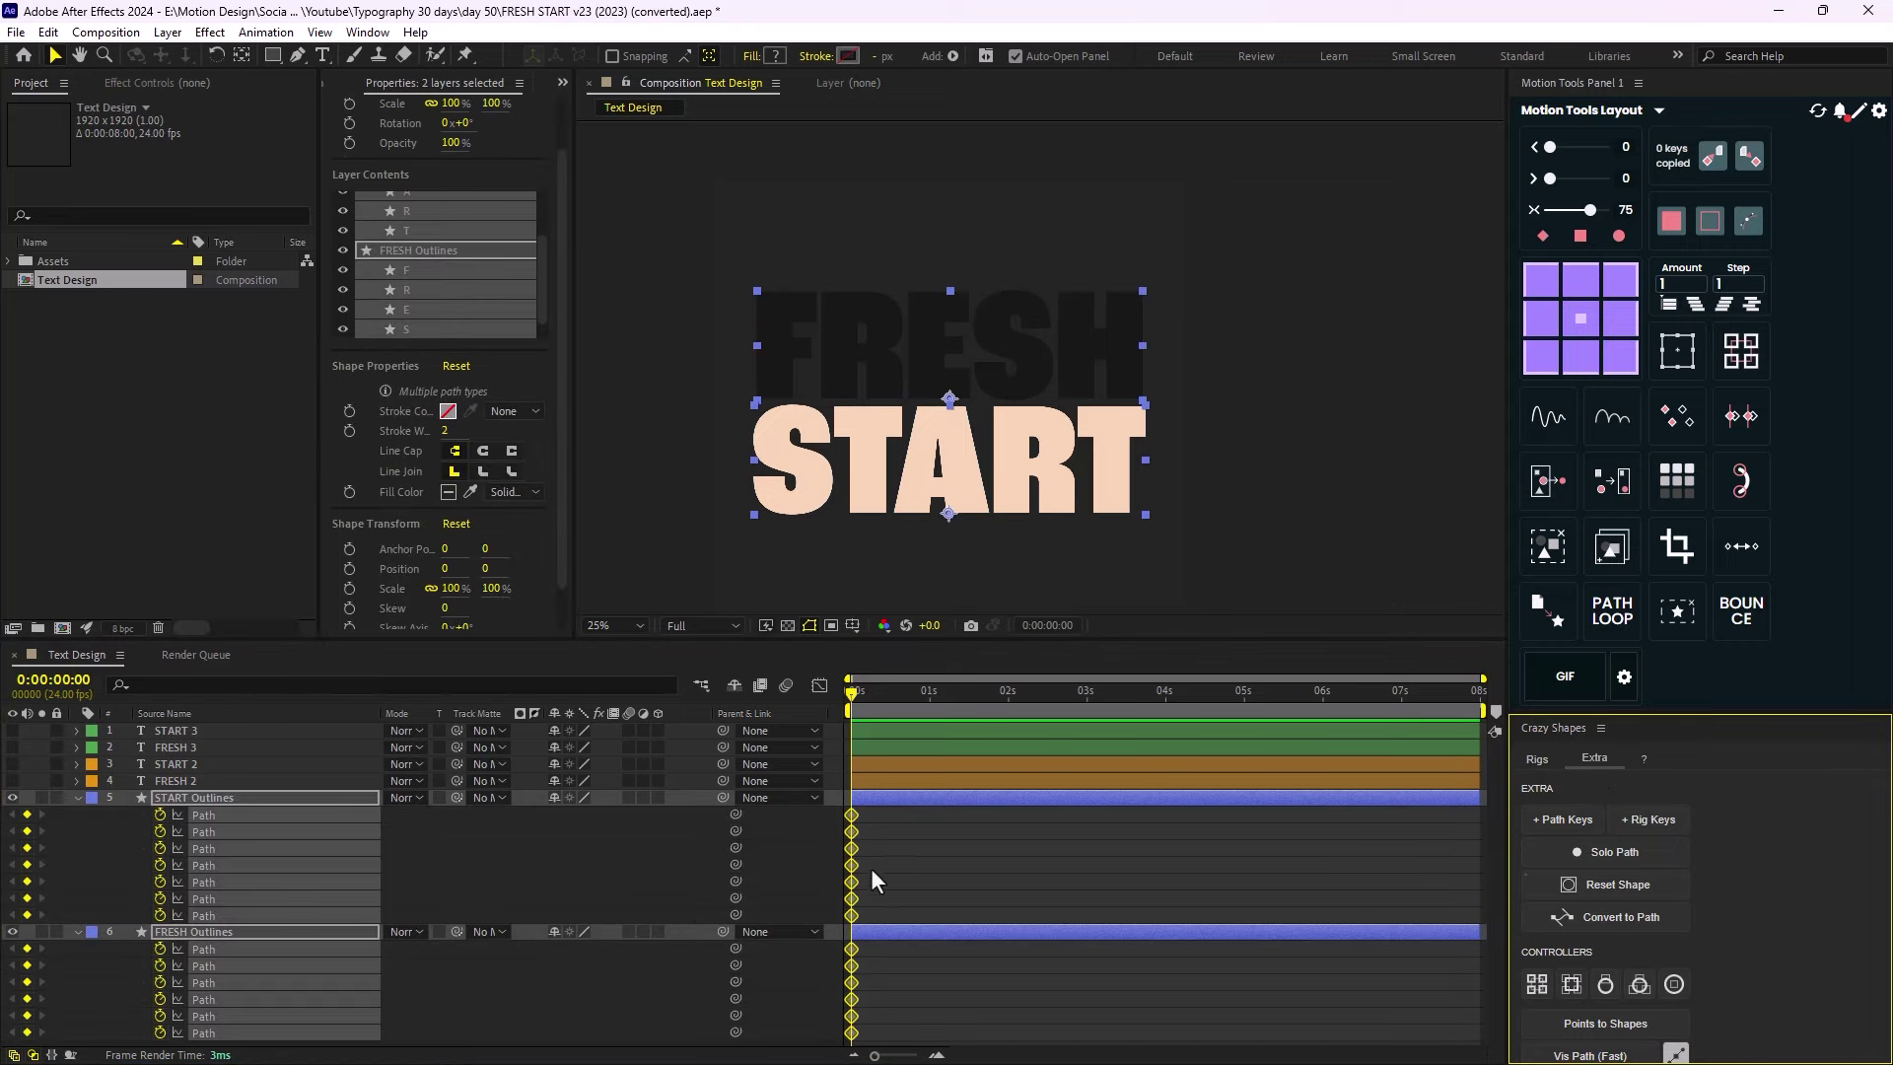
Reveal the FRESH 2 text layer, create shapes from it, and delete the original FRESH 2 text layer.
{"action": "left_click", "coordinate": [78, 798]}
{"action": "left_click", "coordinate": [192, 877]}
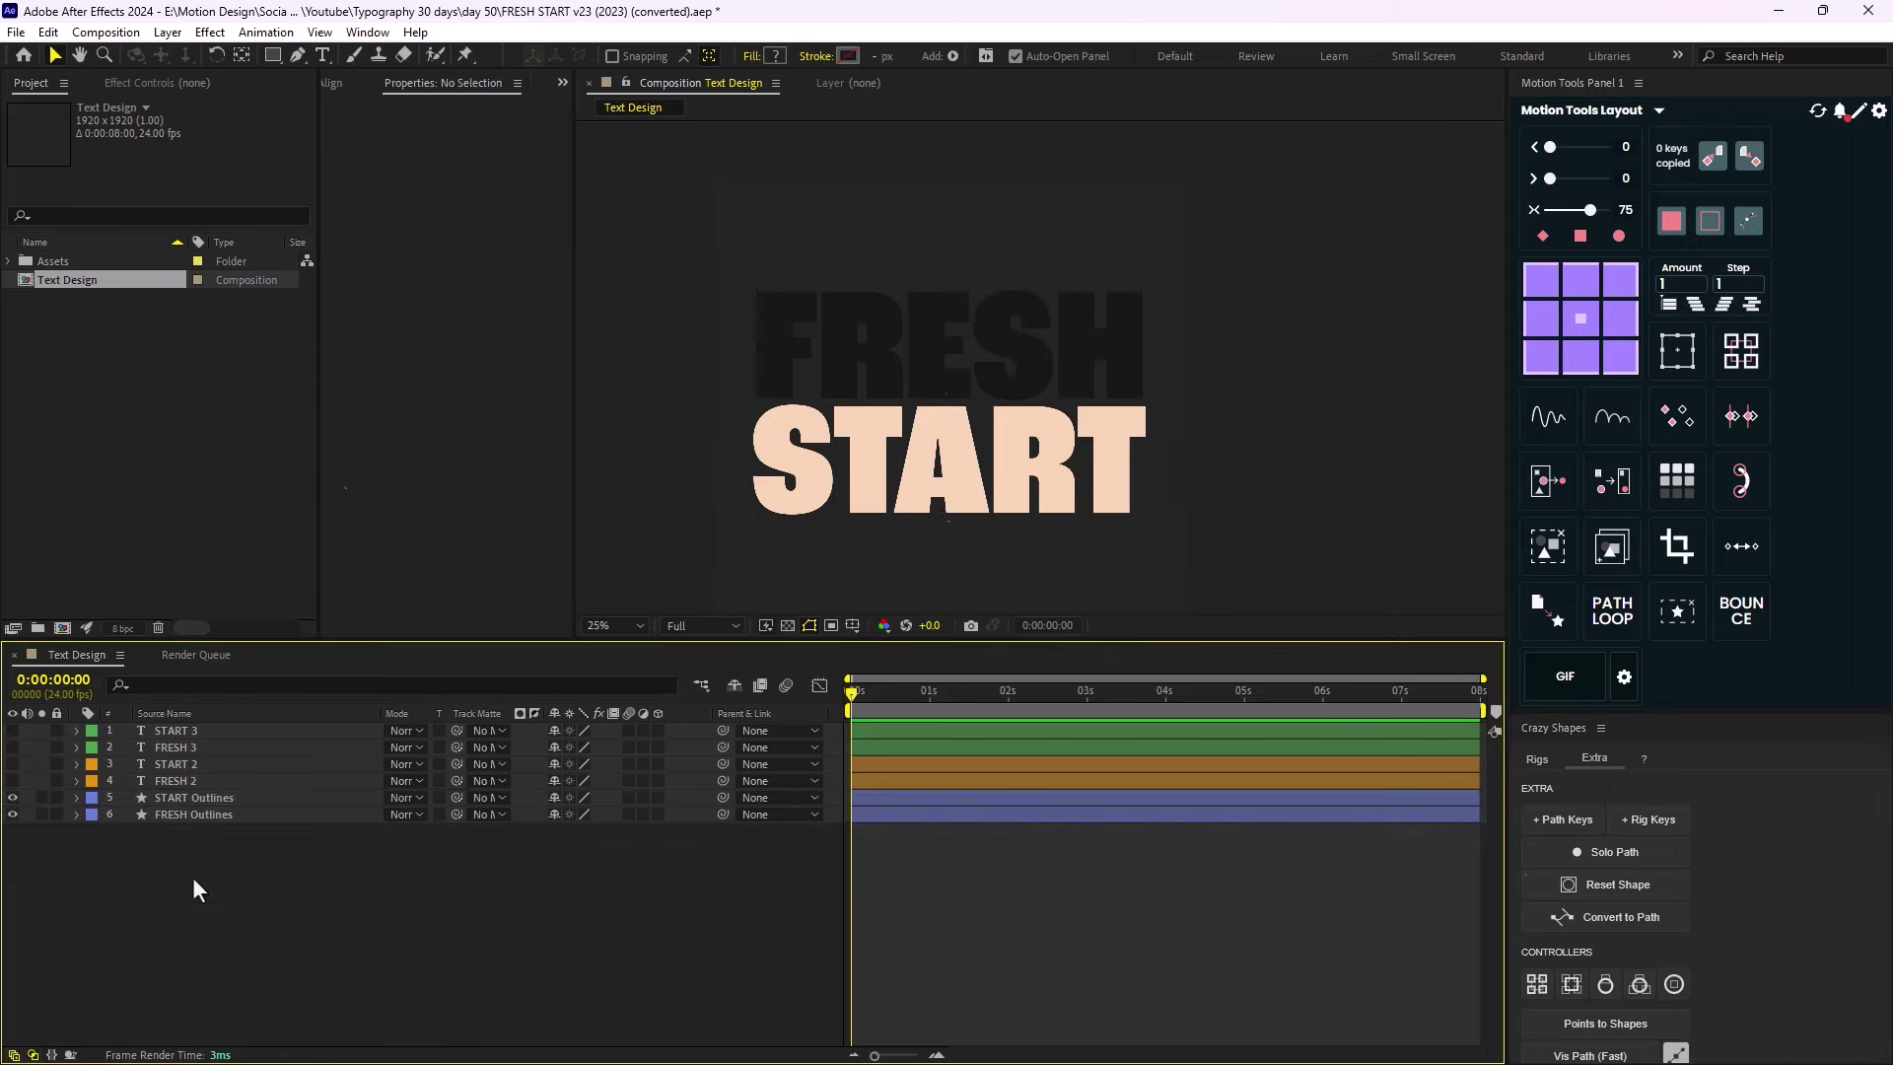
{"action": "left_click", "coordinate": [179, 778]}
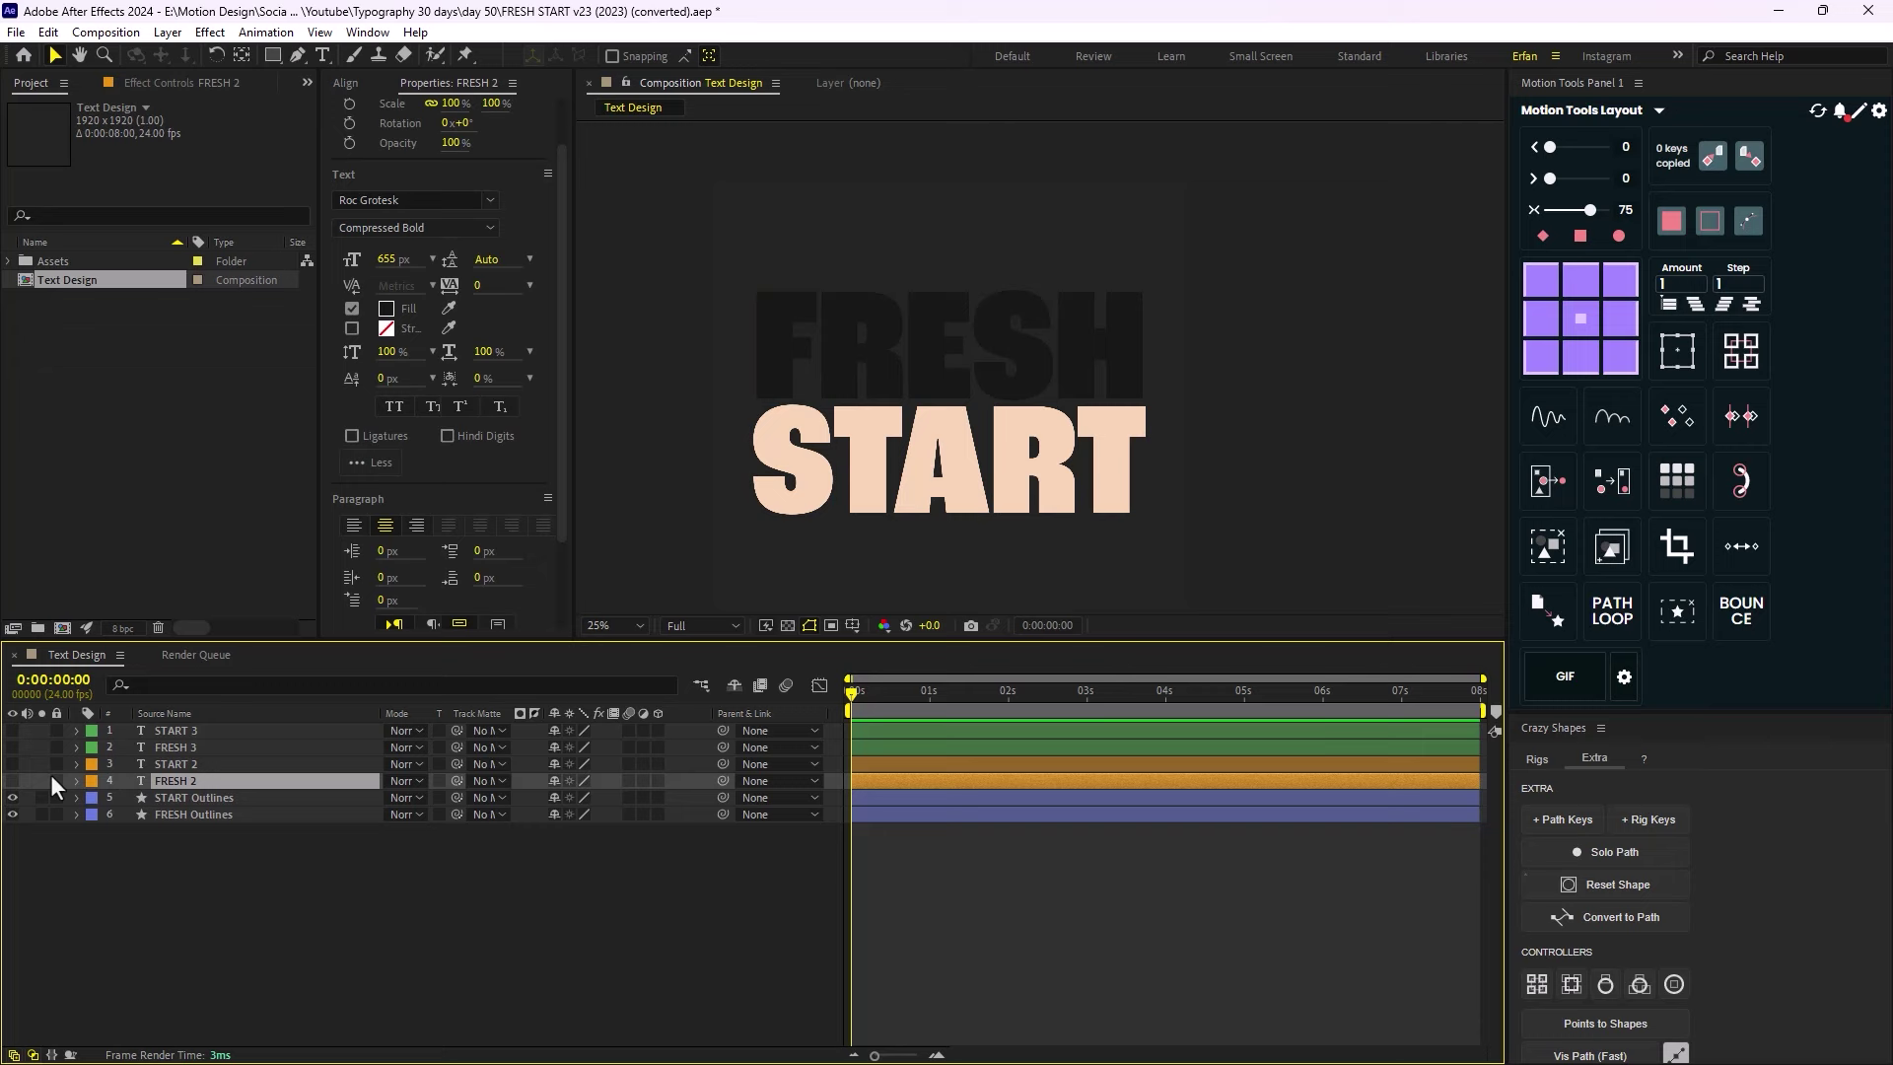
{"action": "left_click", "coordinate": [12, 781]}
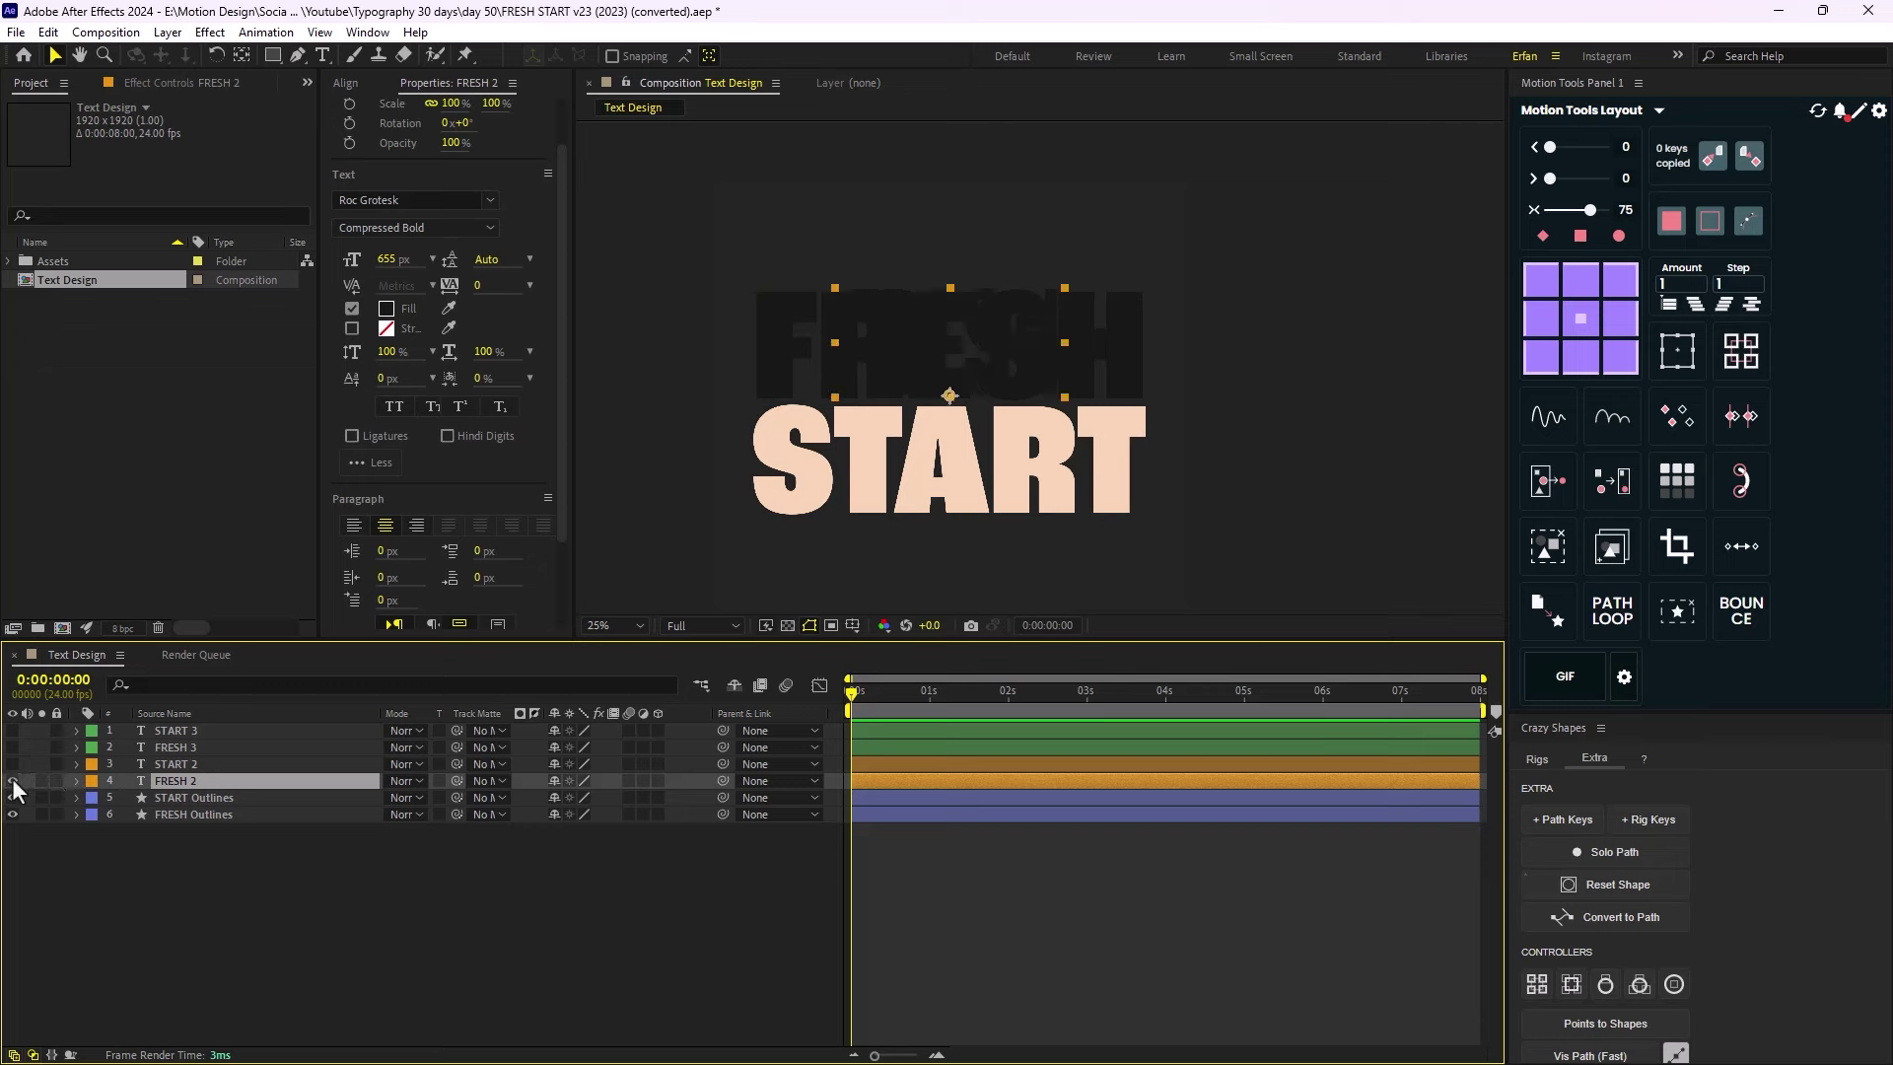
{"action": "right_click", "coordinate": [201, 777]}
{"action": "mouse_move", "coordinate": [355, 596]}
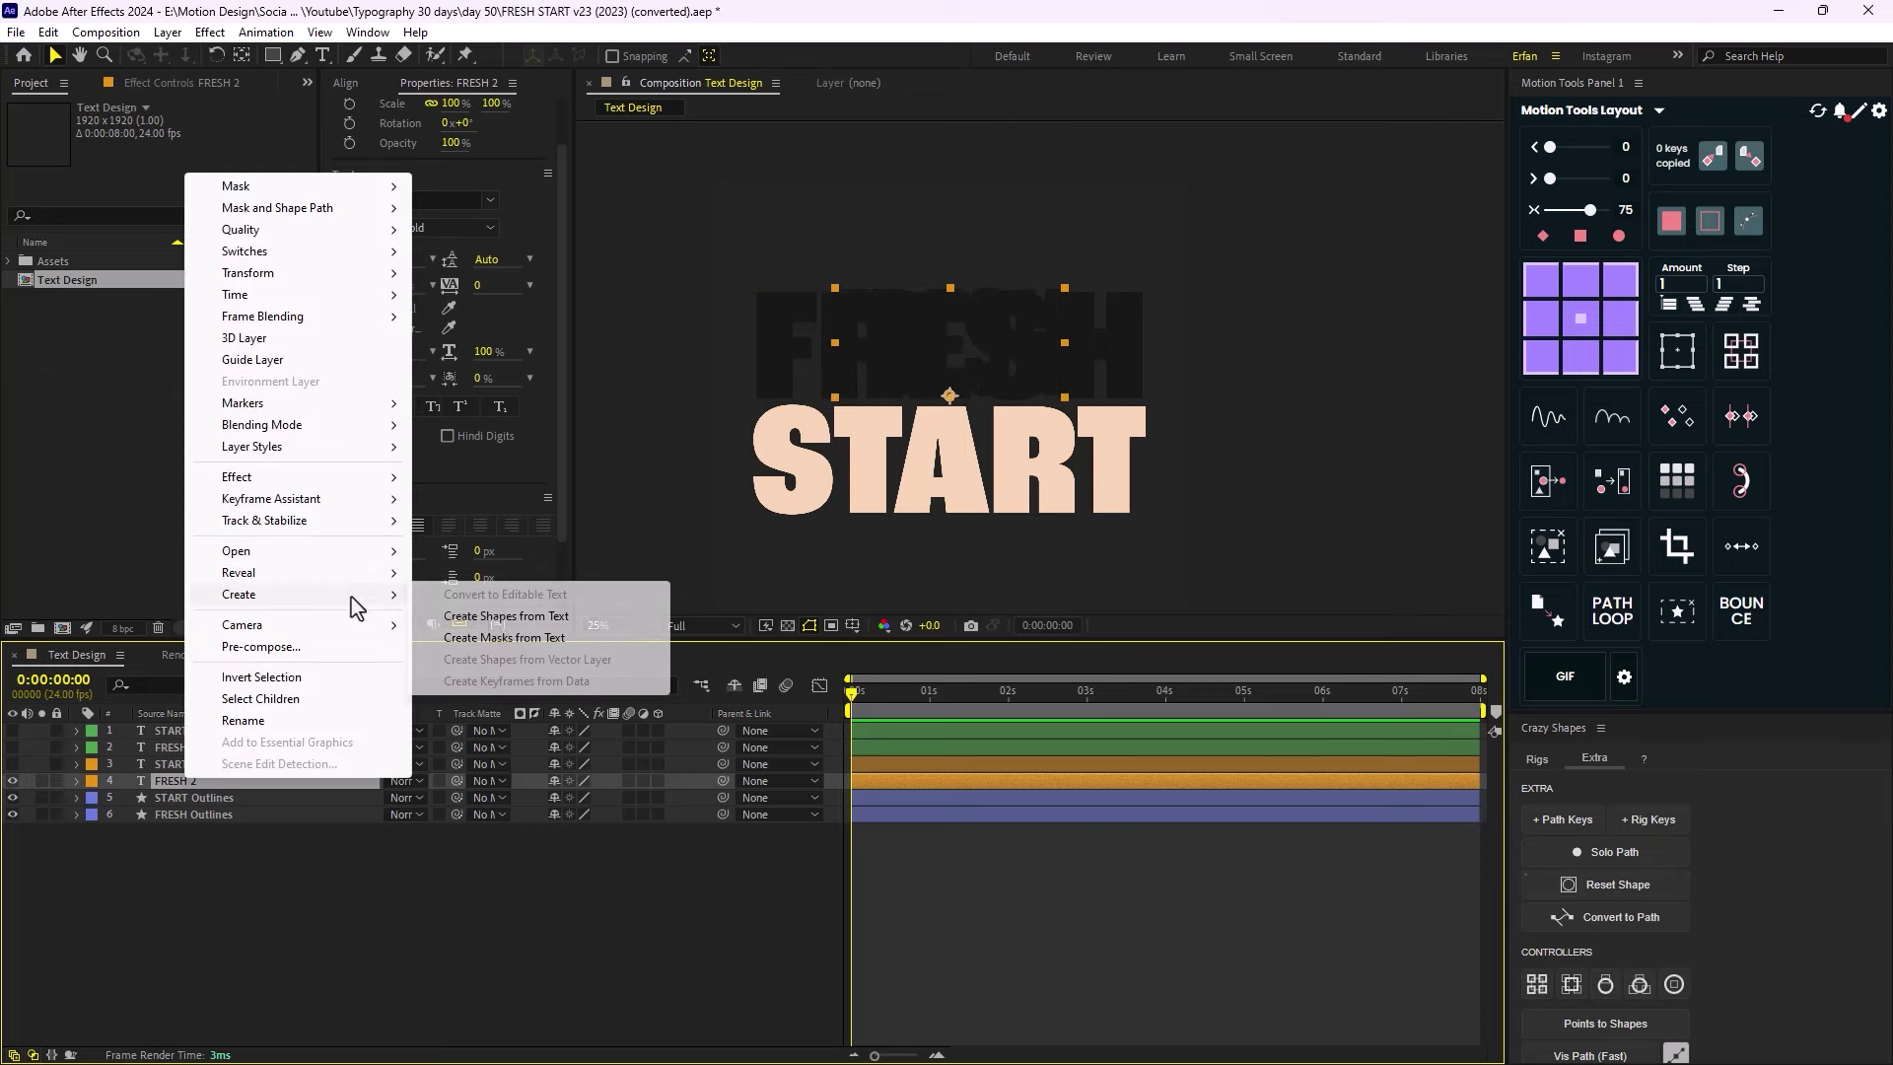
{"action": "left_click", "coordinate": [488, 617]}
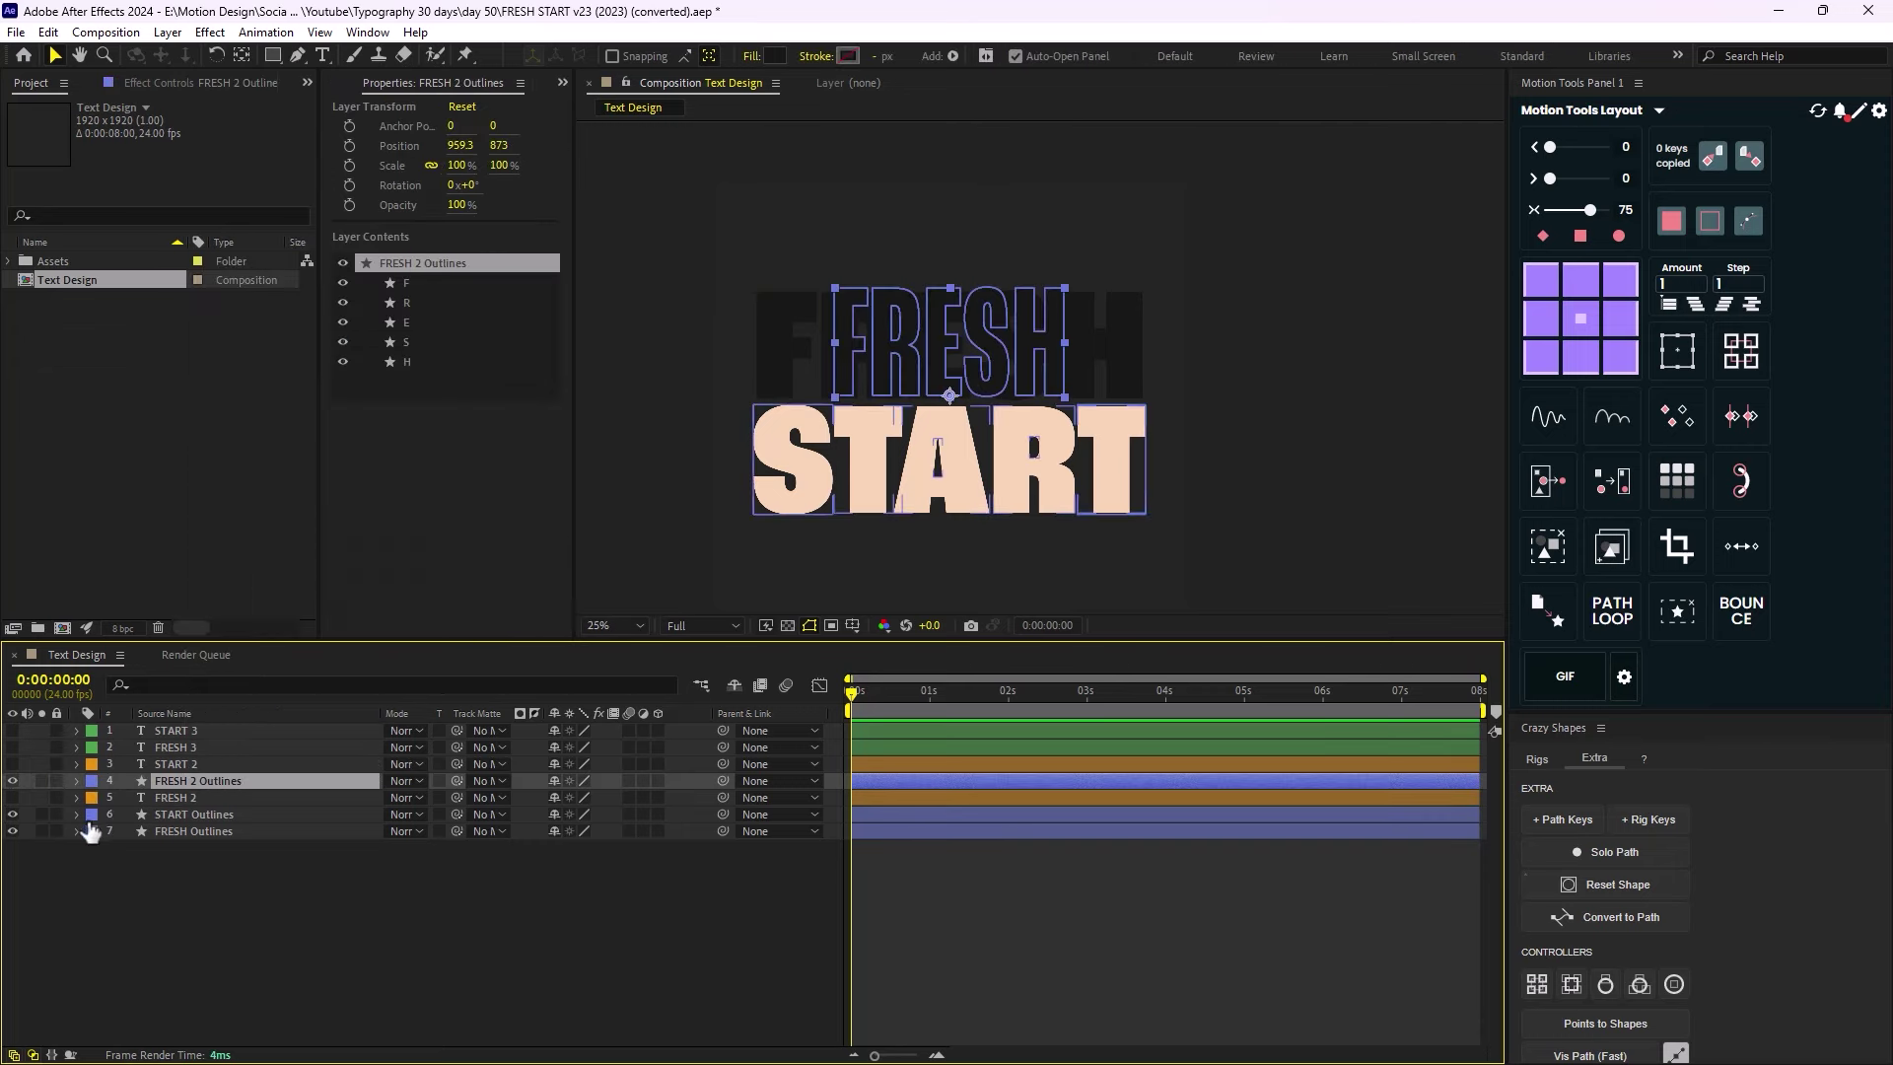
{"action": "left_click", "coordinate": [162, 798]}
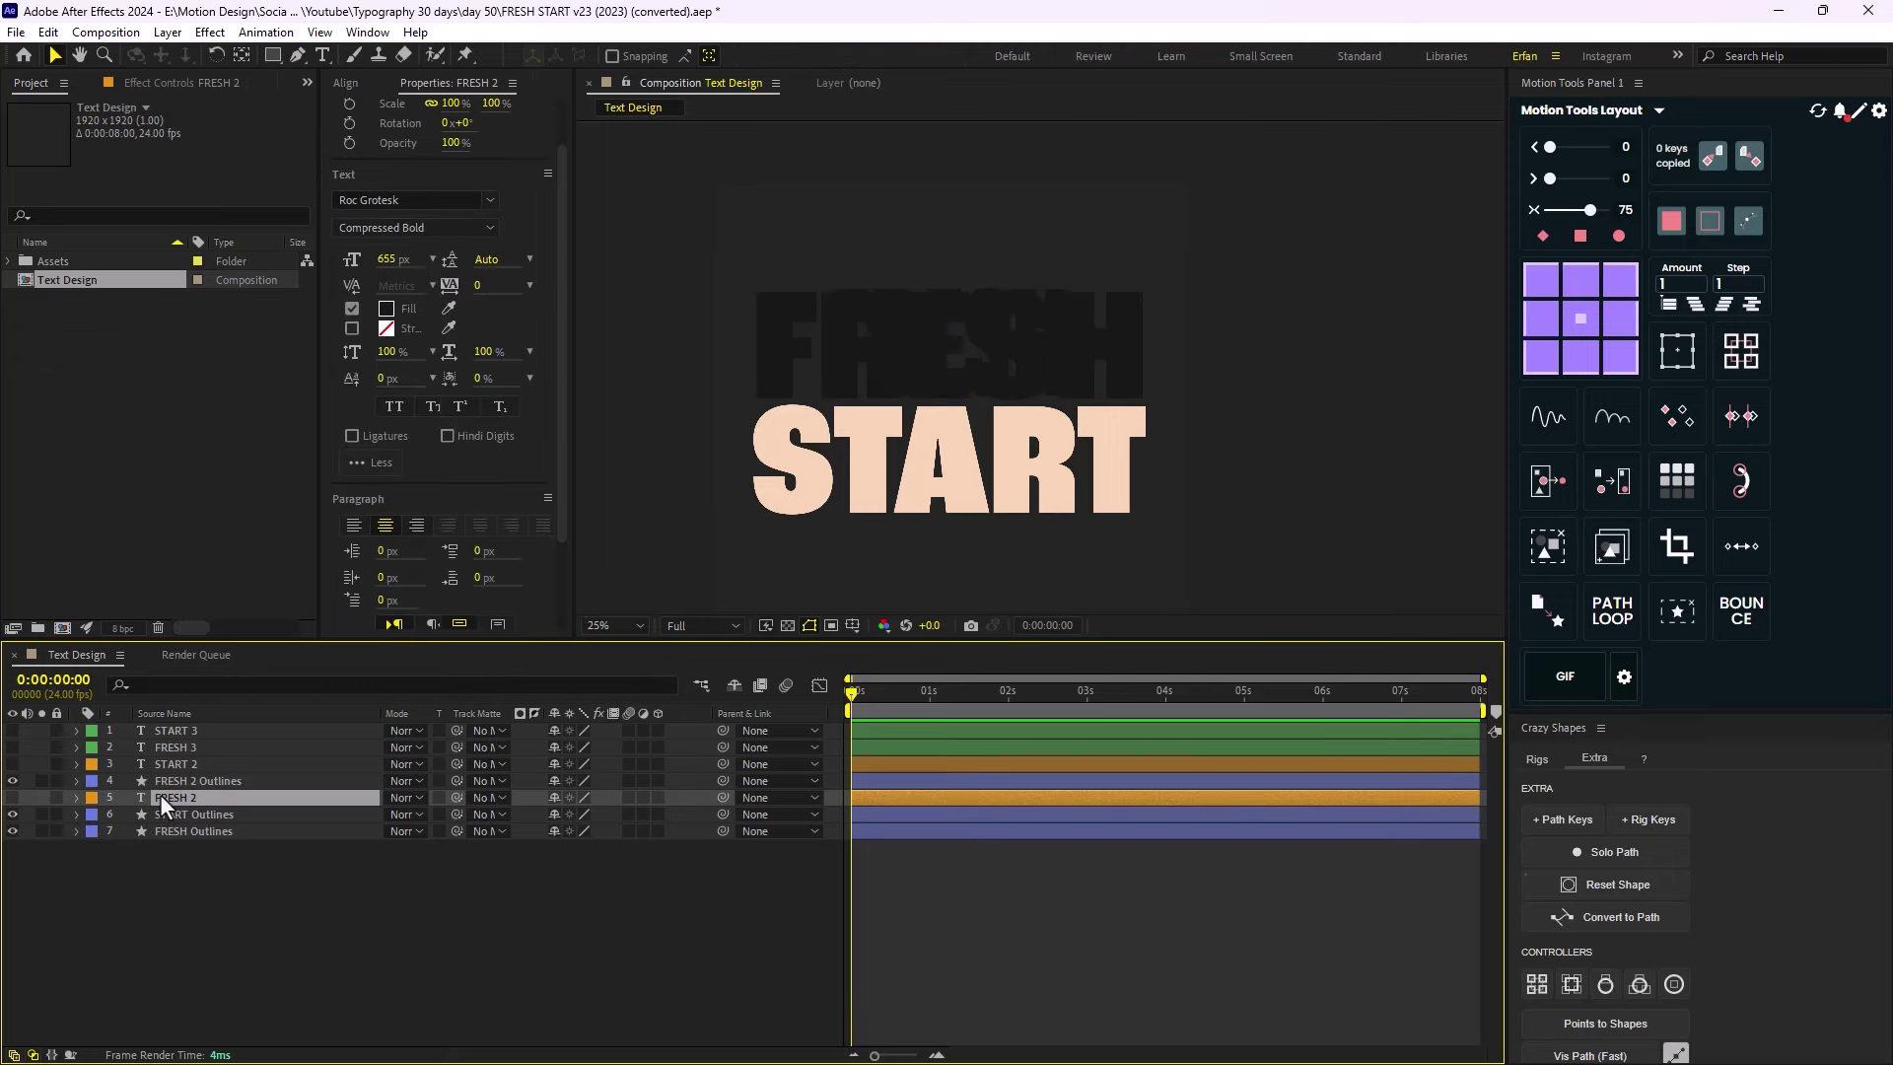
{"action": "key", "text": "Delete"}
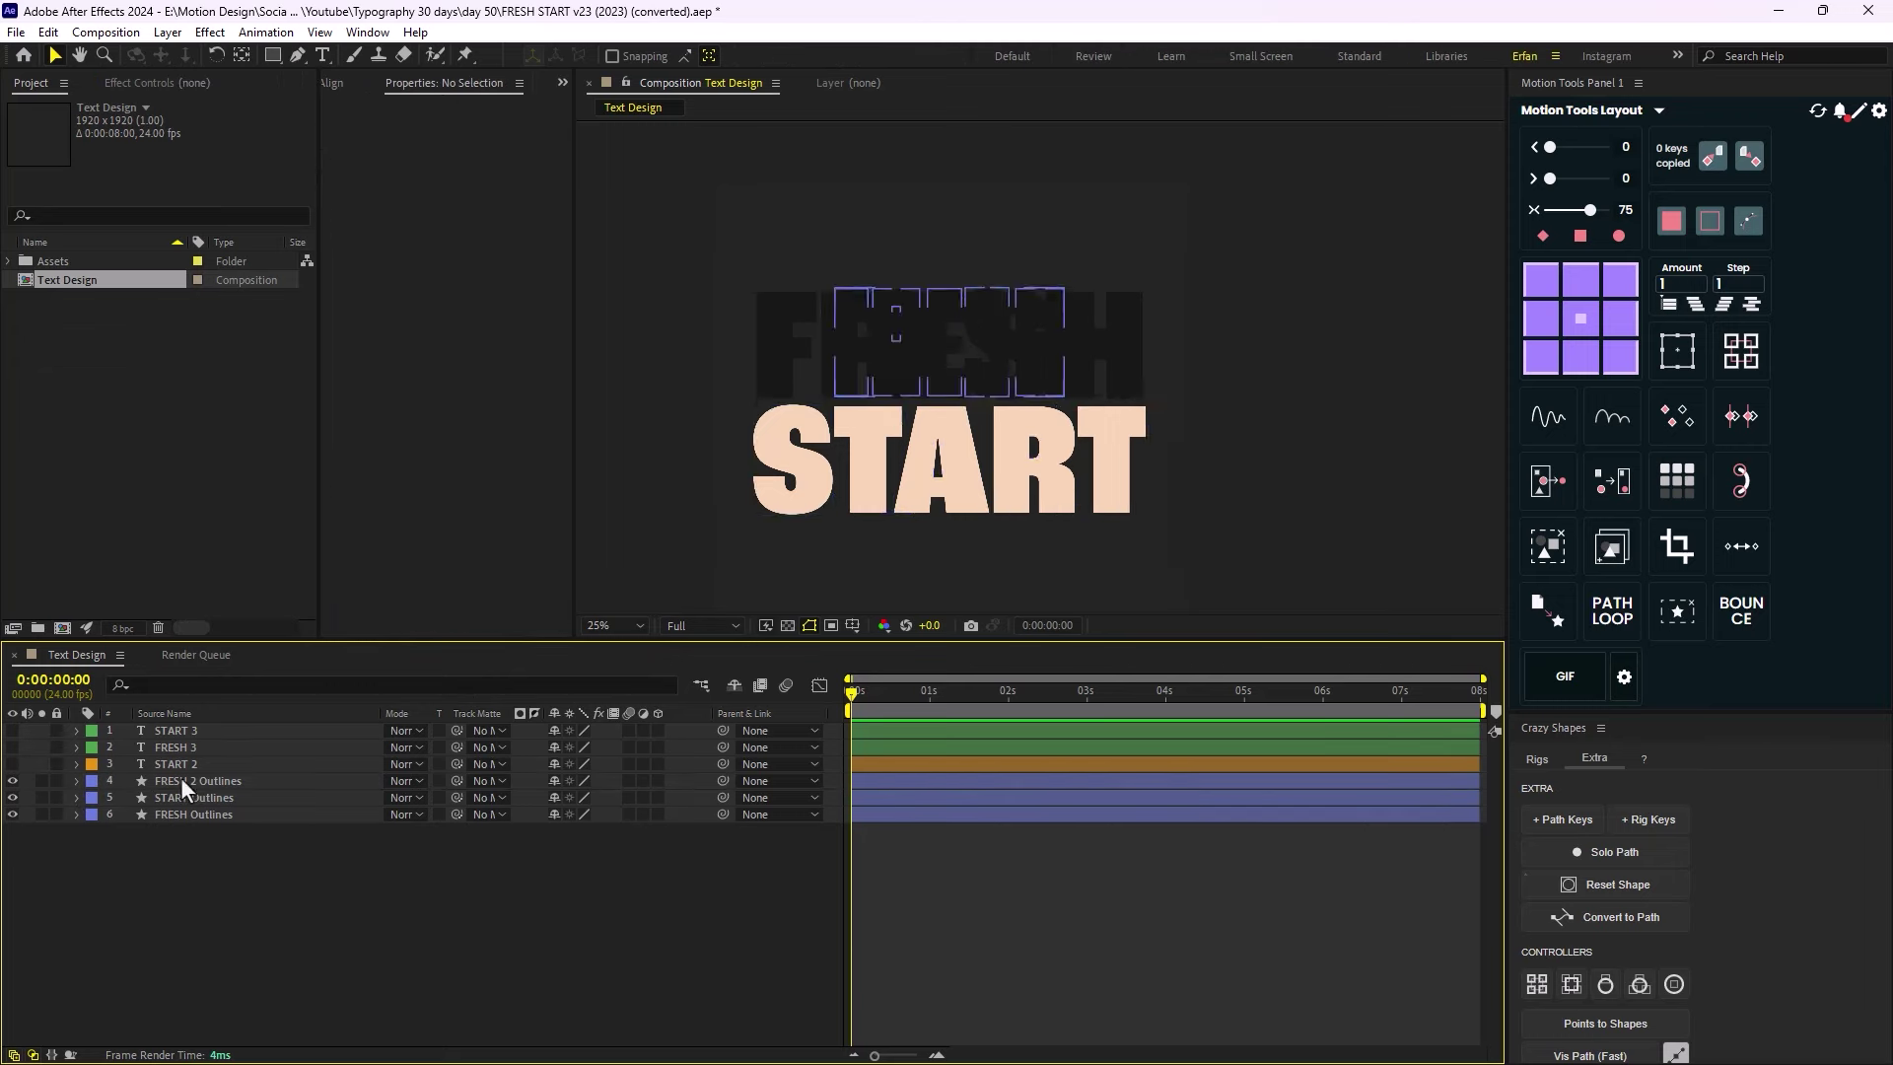
Add path keyframes at 0:00 to all letters of the FRESH 2 Outlines layer and select them for copying.
{"action": "left_click", "coordinate": [183, 783]}
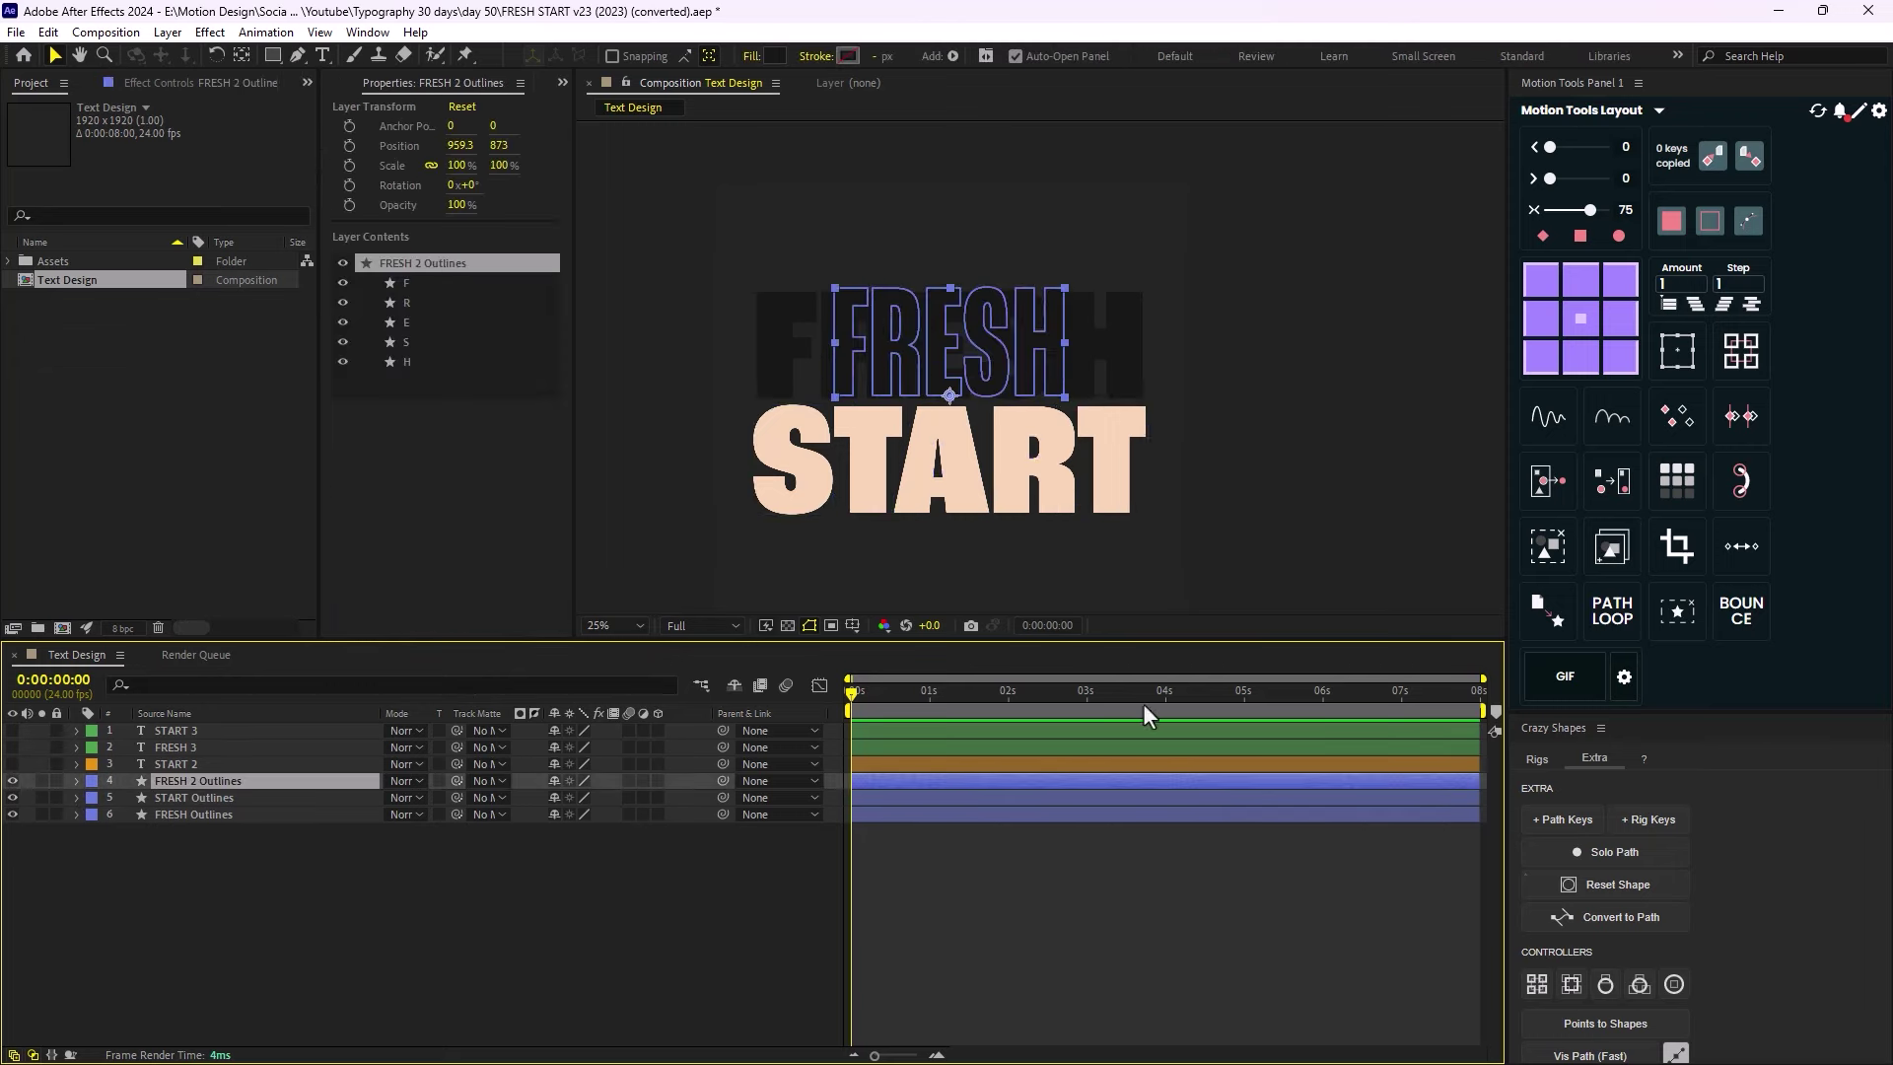
{"action": "left_click", "coordinate": [1568, 820]}
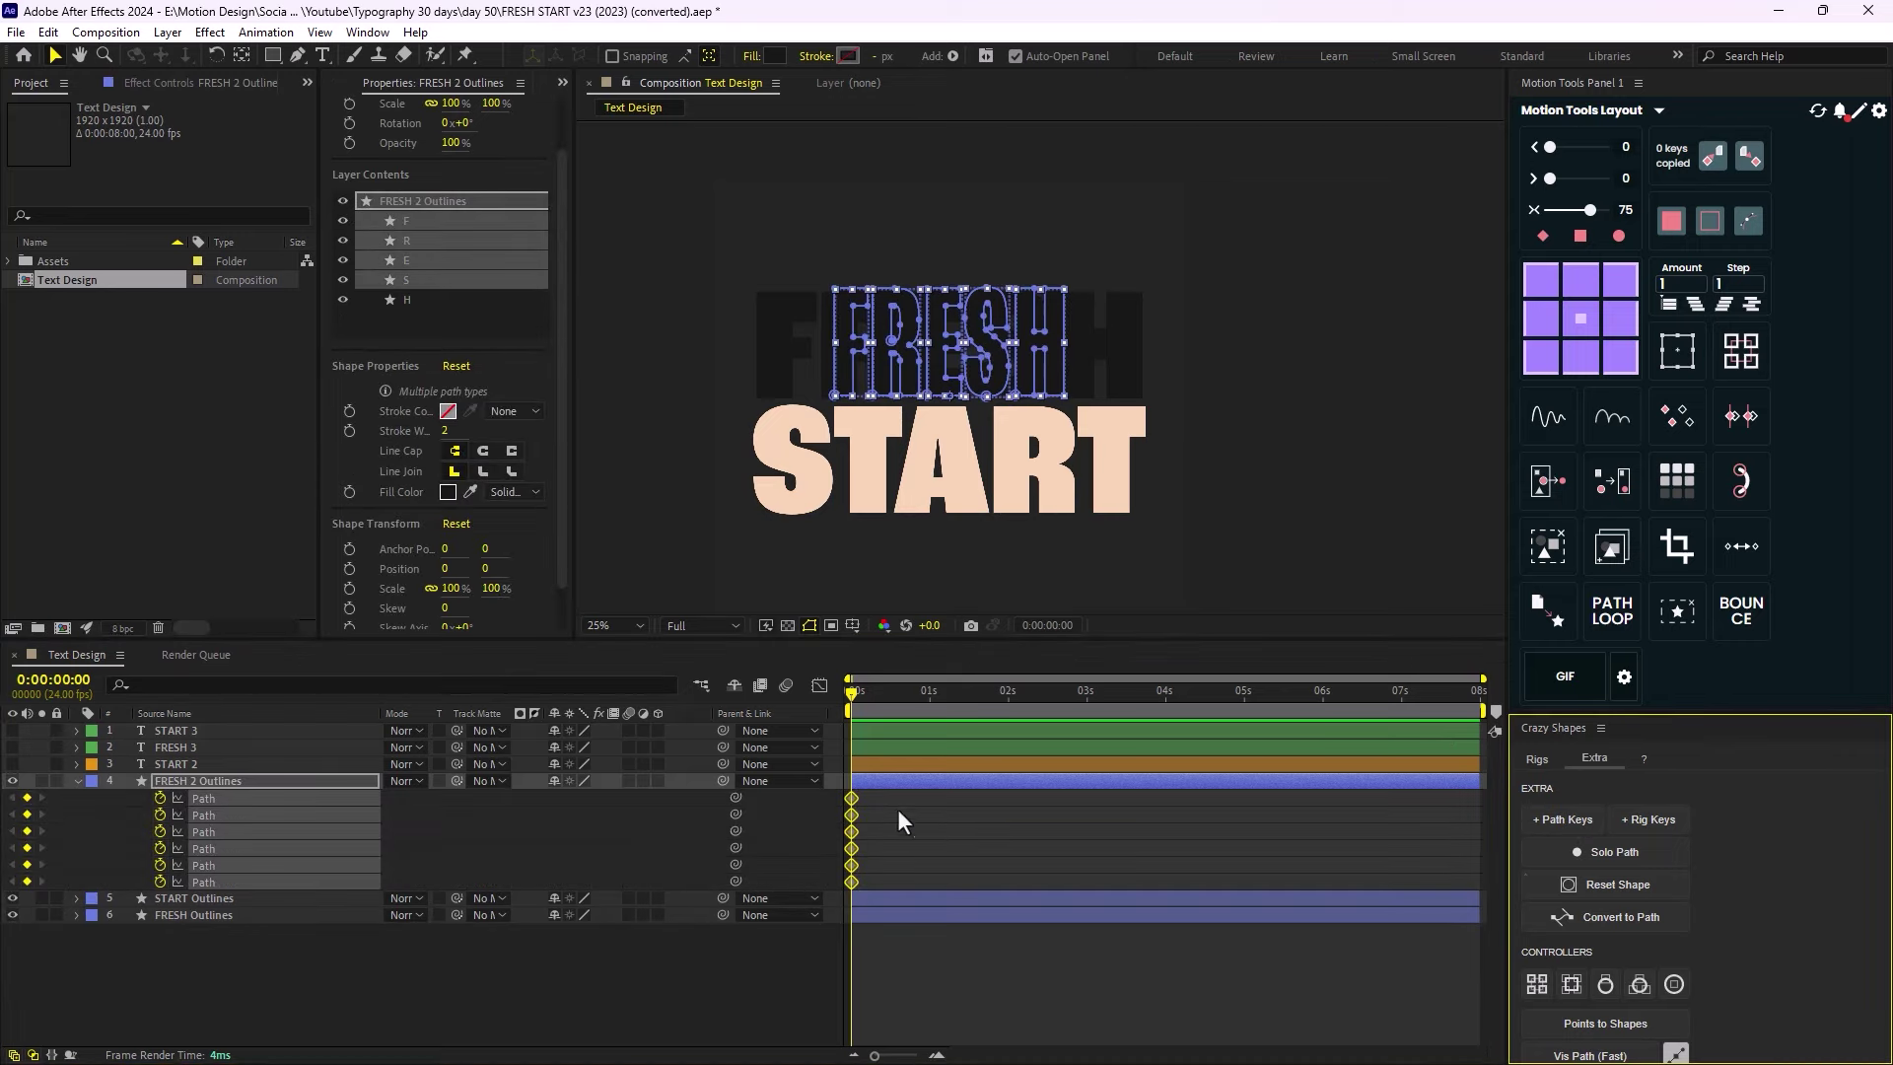
{"action": "left_click_drag", "start_coordinate": [887, 795], "coordinate": [826, 885]}
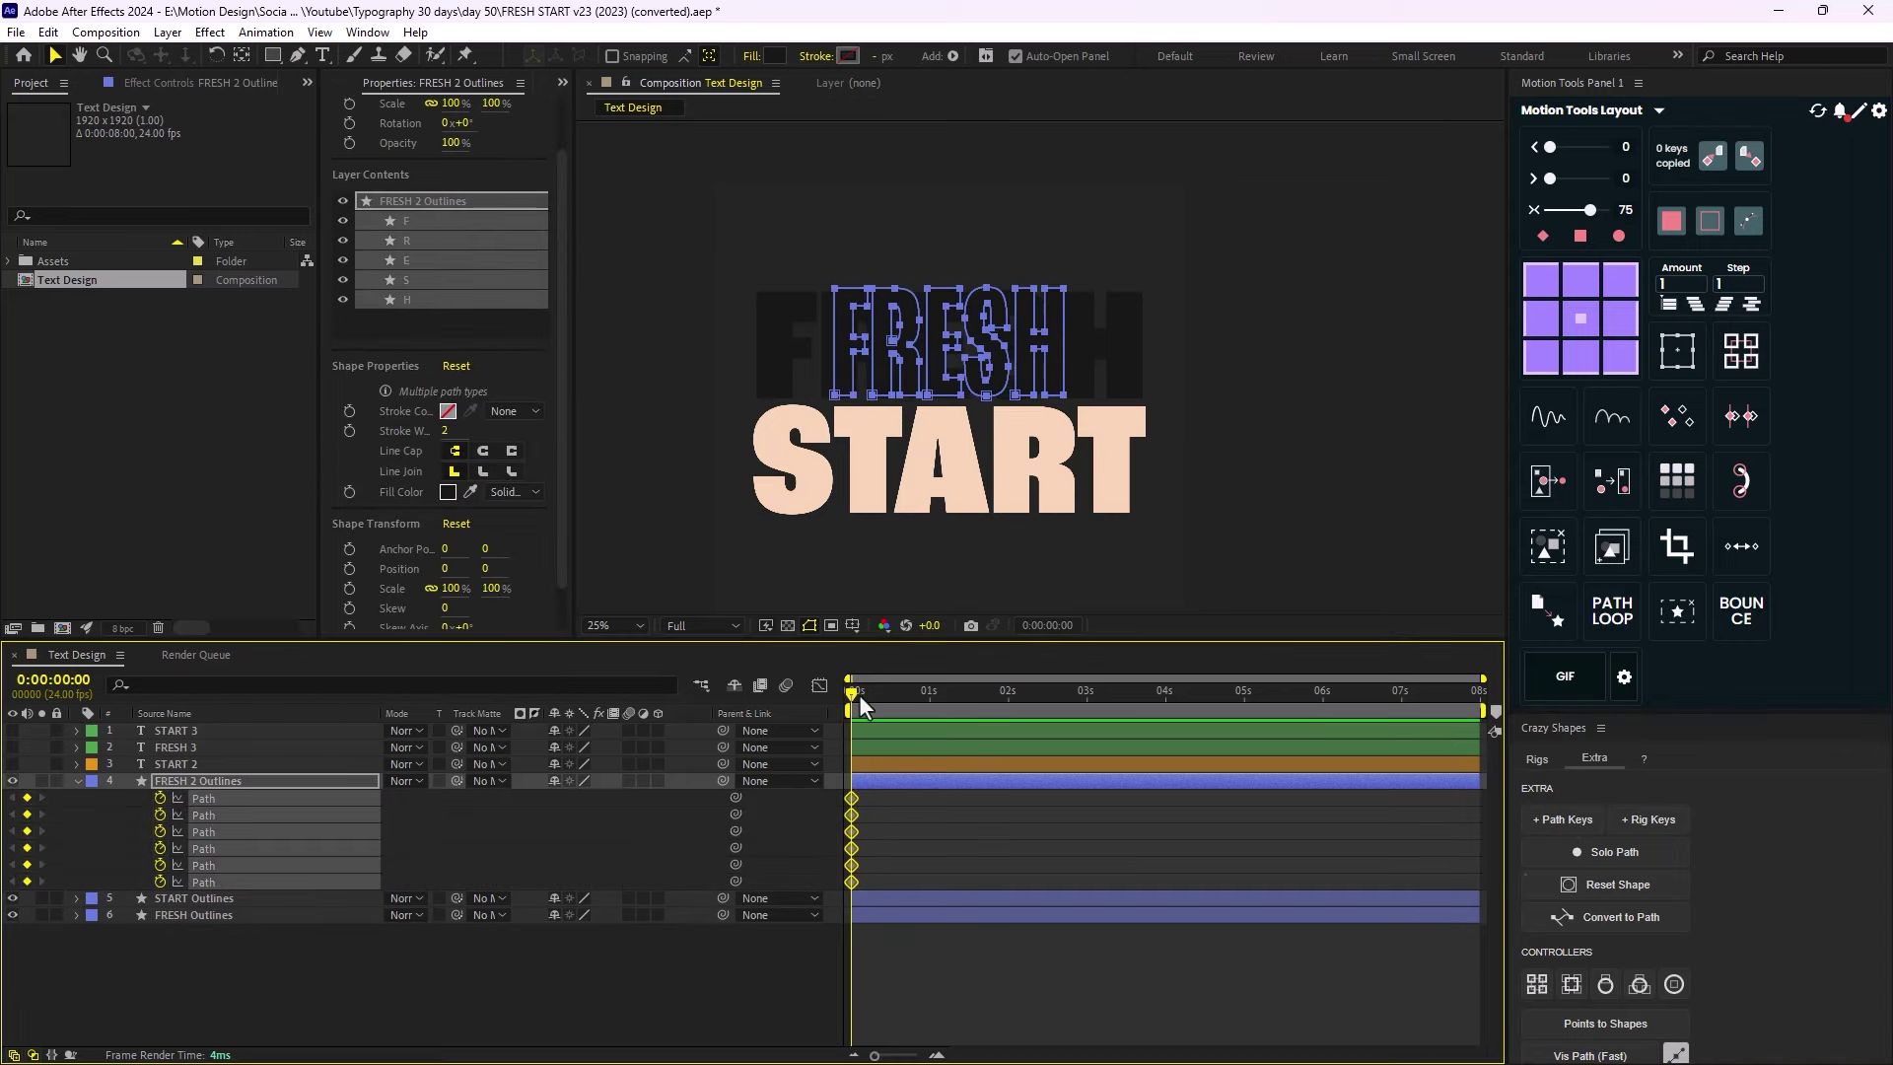
Paste the FRESH 2 Outlines path keyframes onto the matching paths of FRESH Outlines at 0:00:01:00.
{"action": "left_click_drag", "start_coordinate": [860, 694], "coordinate": [919, 743]}
{"action": "left_click", "coordinate": [207, 913]}
{"action": "key", "text": "u"}
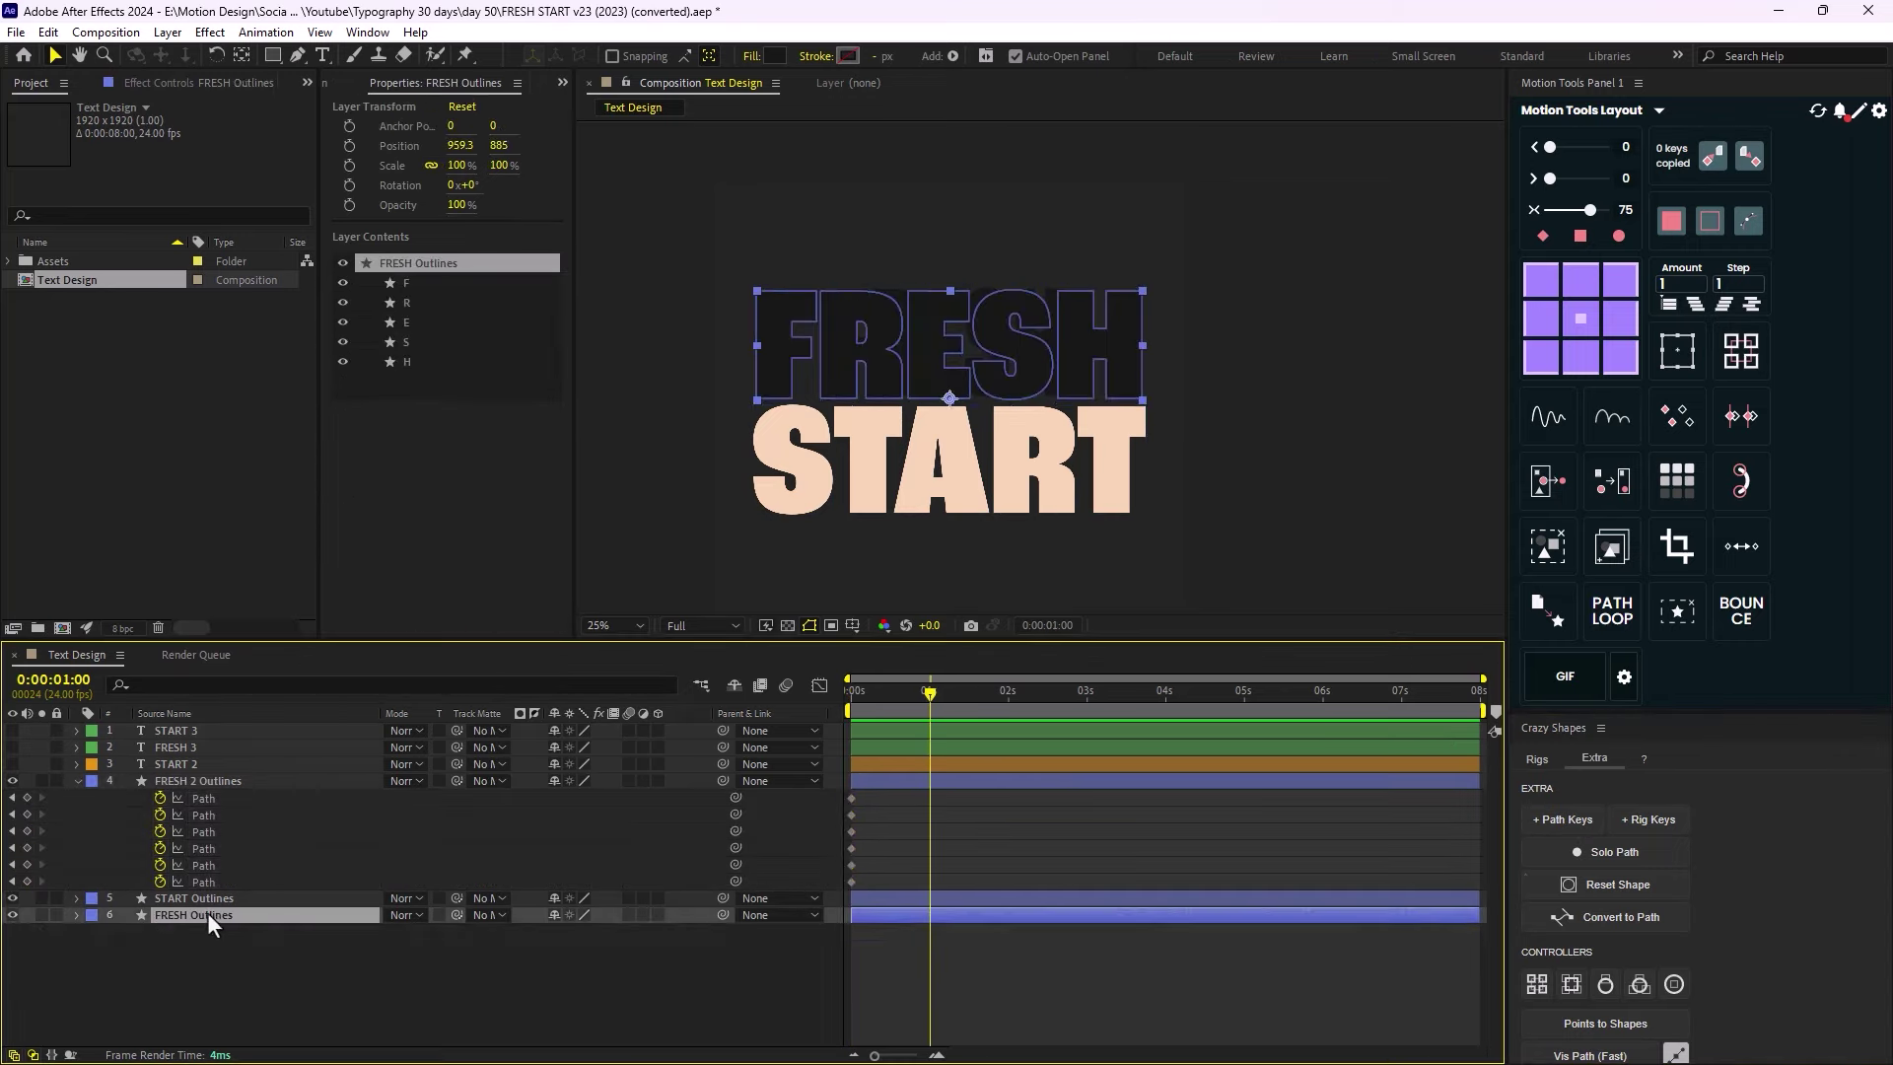
{"action": "left_click_drag", "start_coordinate": [879, 943], "coordinate": [825, 1022]}
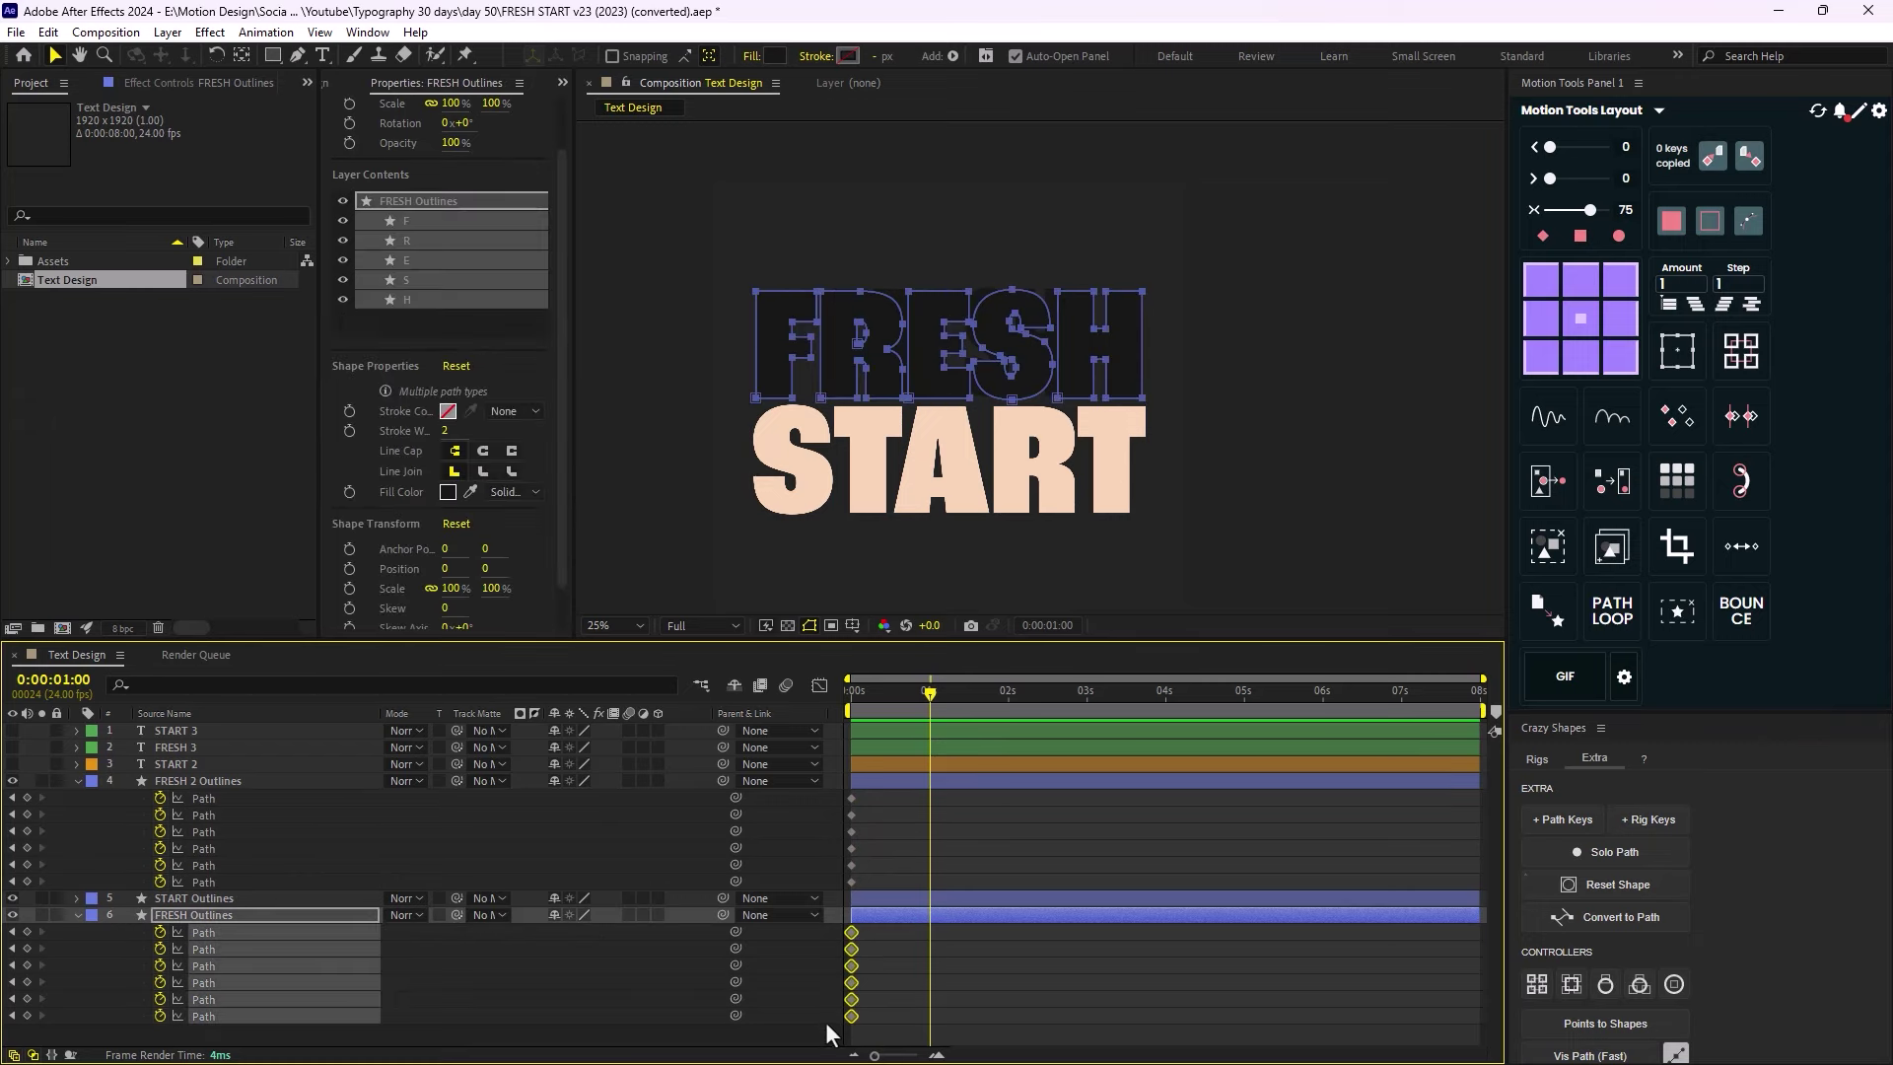
{"action": "key", "text": "ctrl+v"}
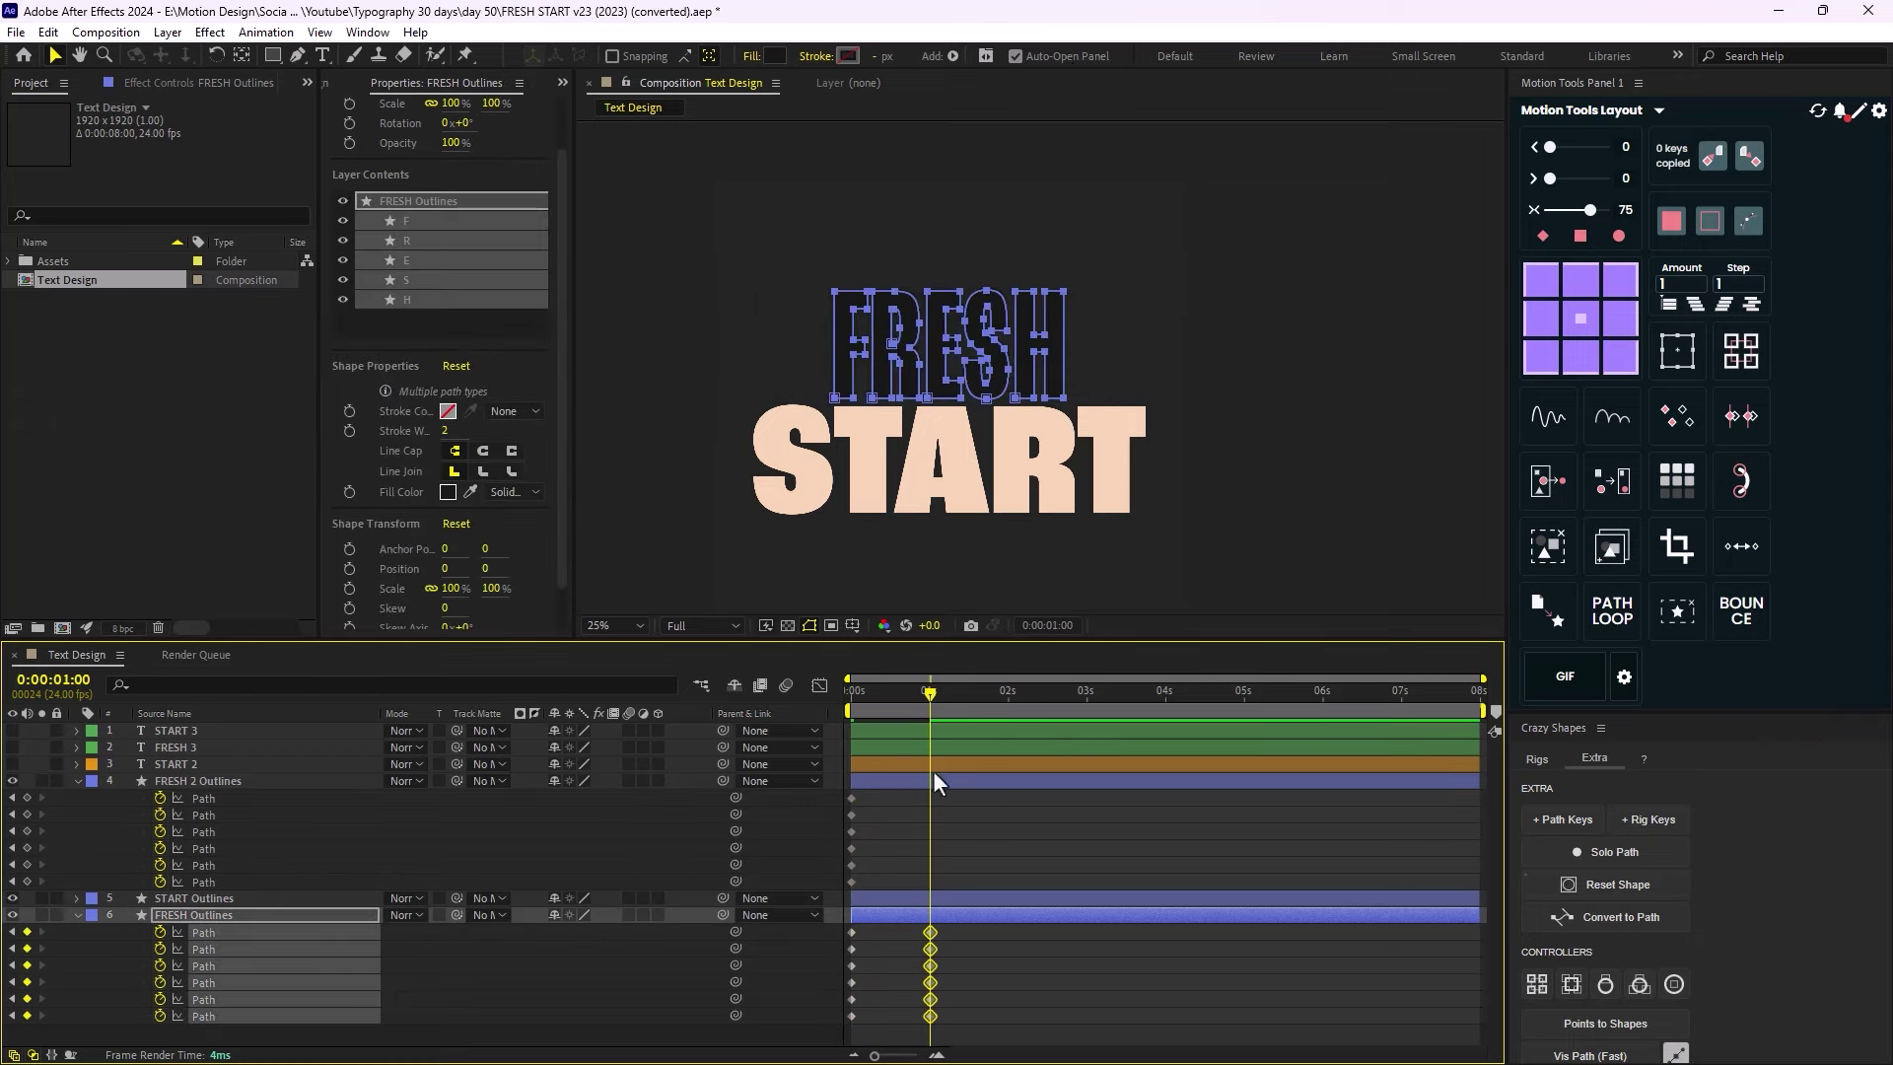
At 0:00:02:00, reveal the FRESH 3 text layer and create shapes from it.
{"action": "left_click_drag", "start_coordinate": [923, 694], "coordinate": [1003, 791]}
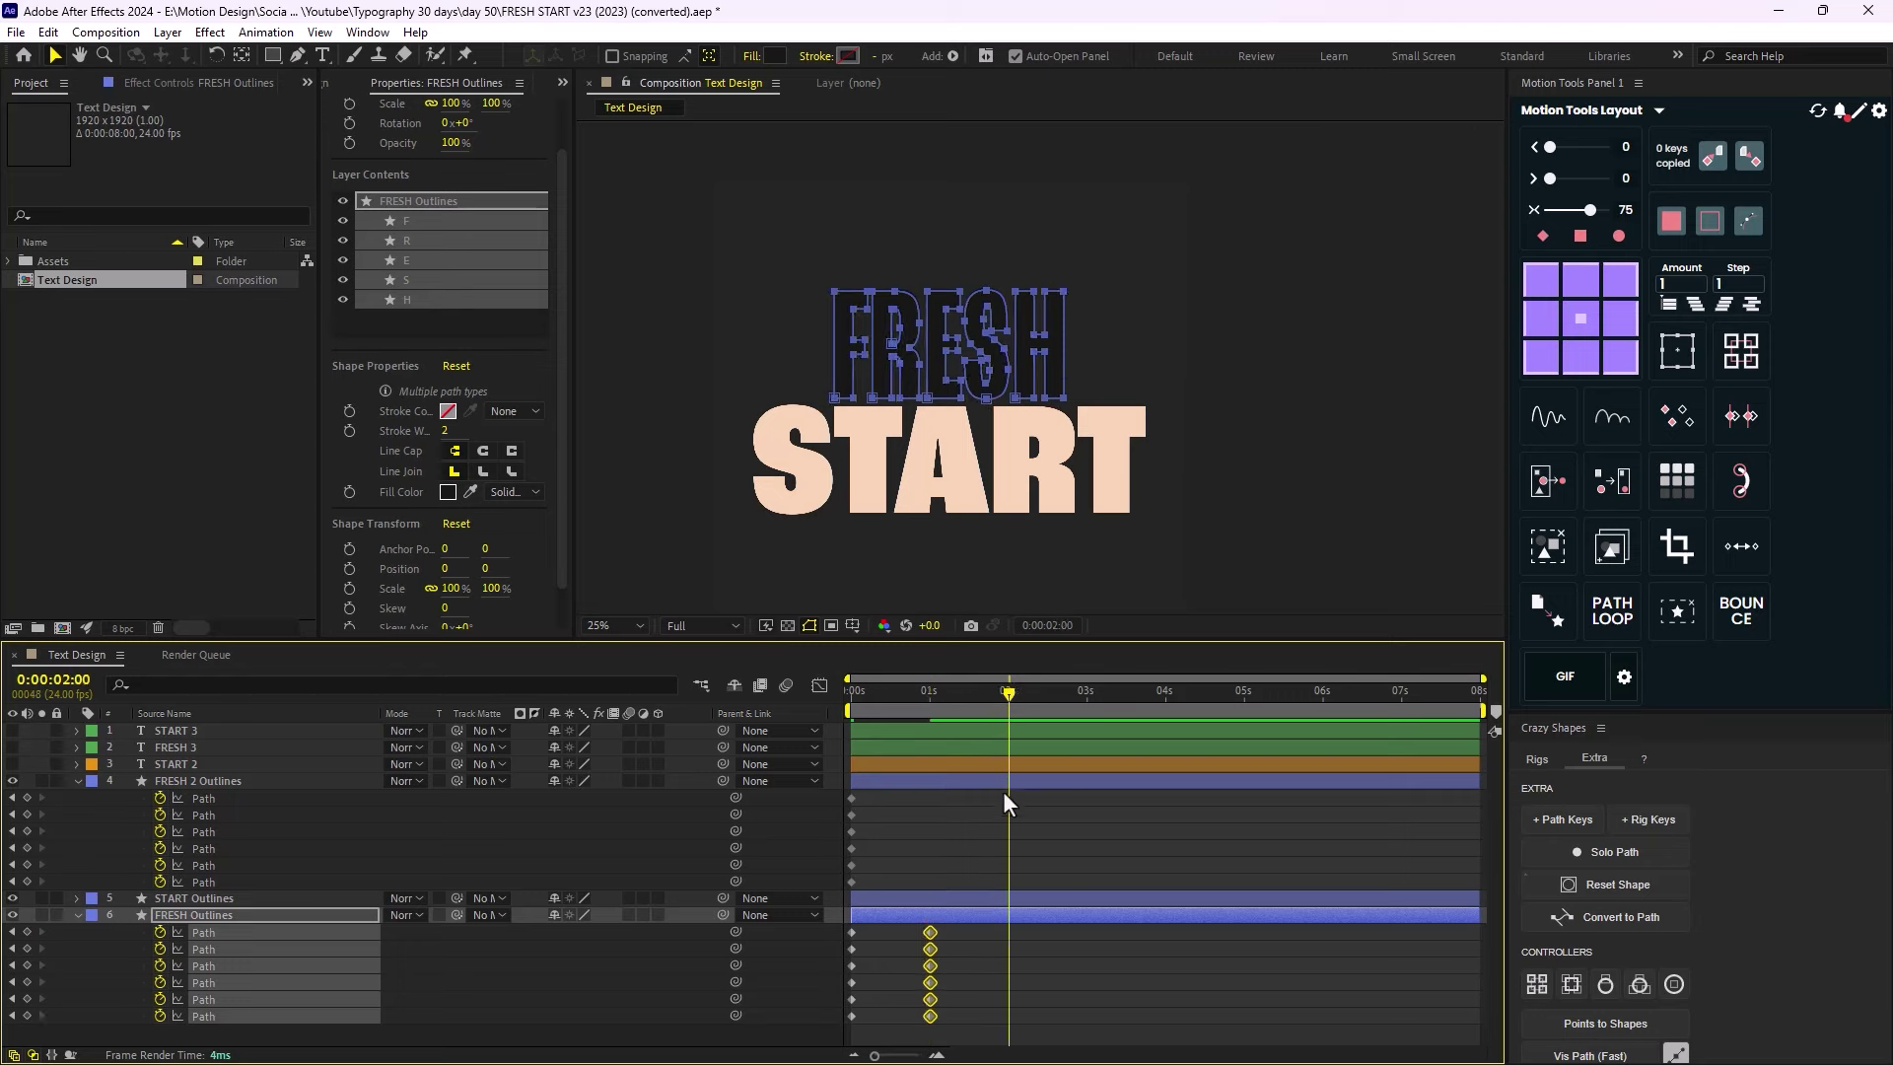
{"action": "left_click", "coordinate": [198, 748]}
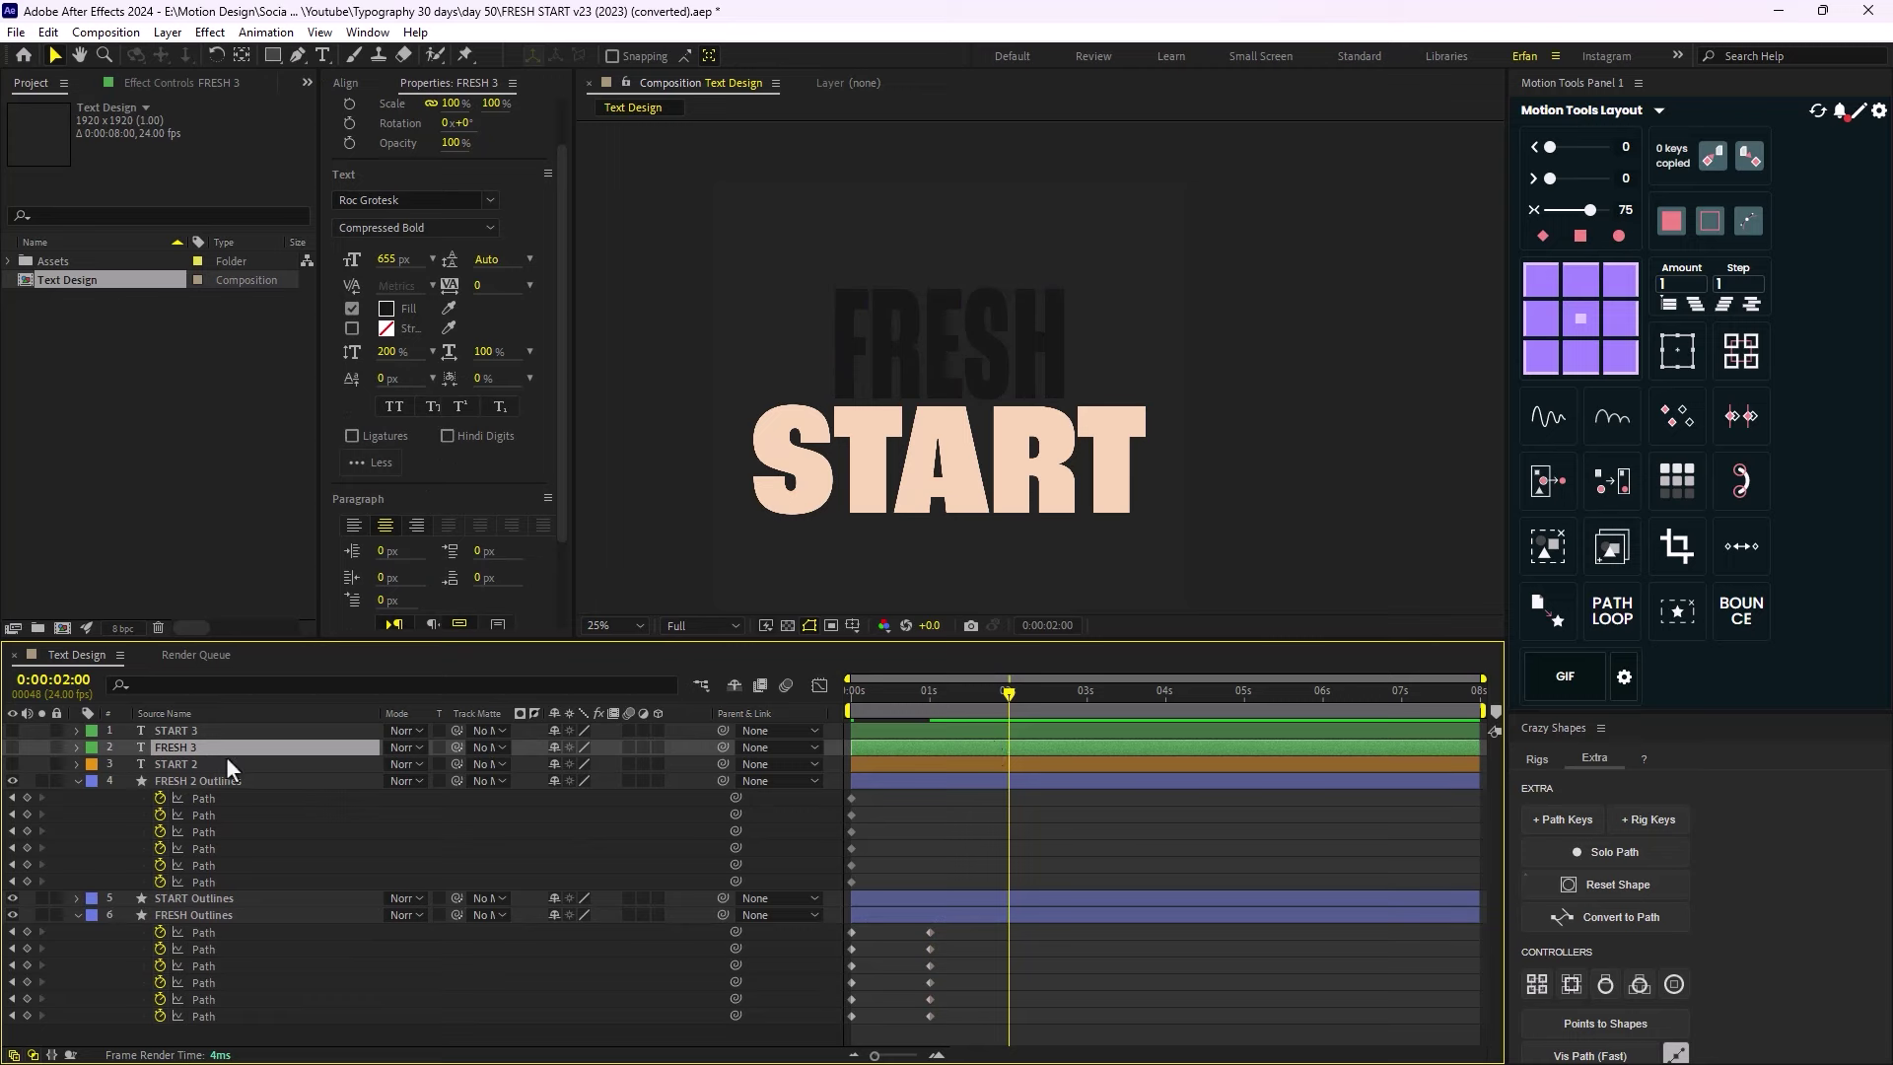
{"action": "left_click", "coordinate": [12, 747]}
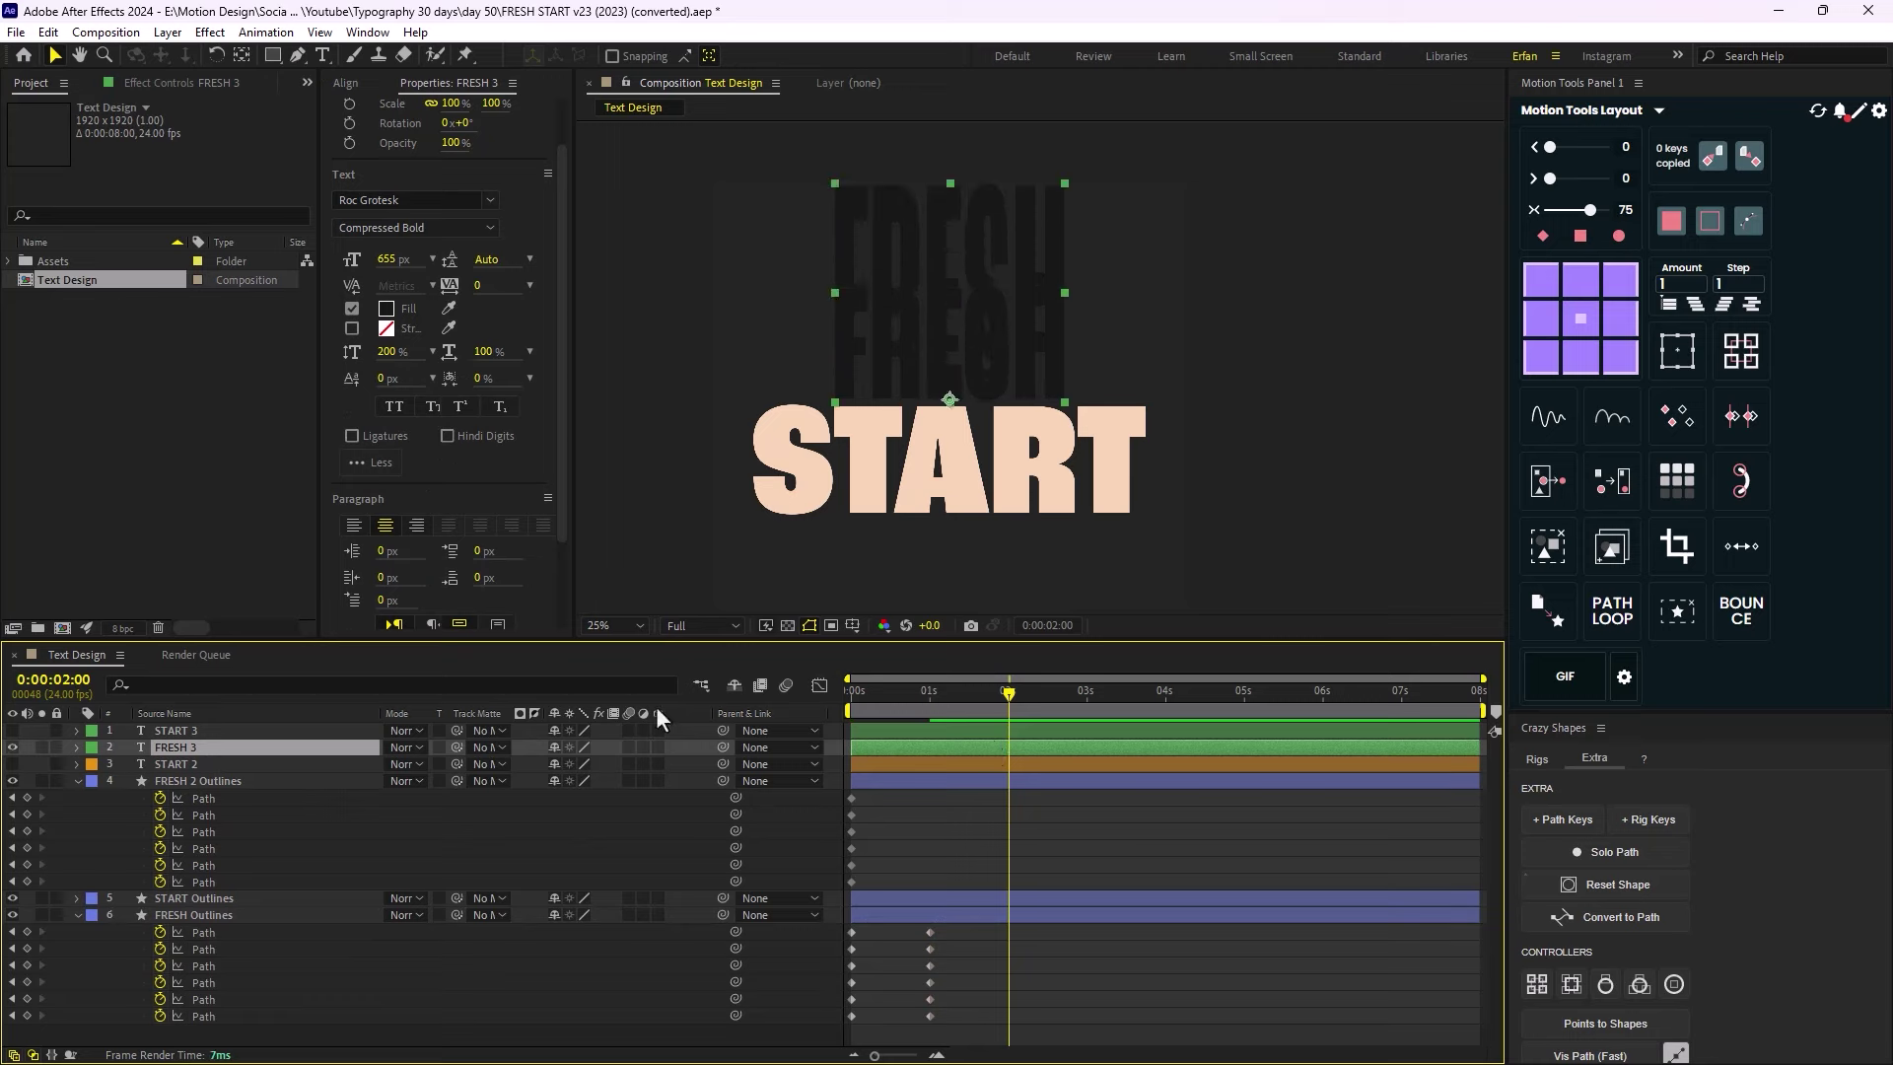
{"action": "right_click", "coordinate": [258, 748]}
{"action": "mouse_move", "coordinate": [443, 559]}
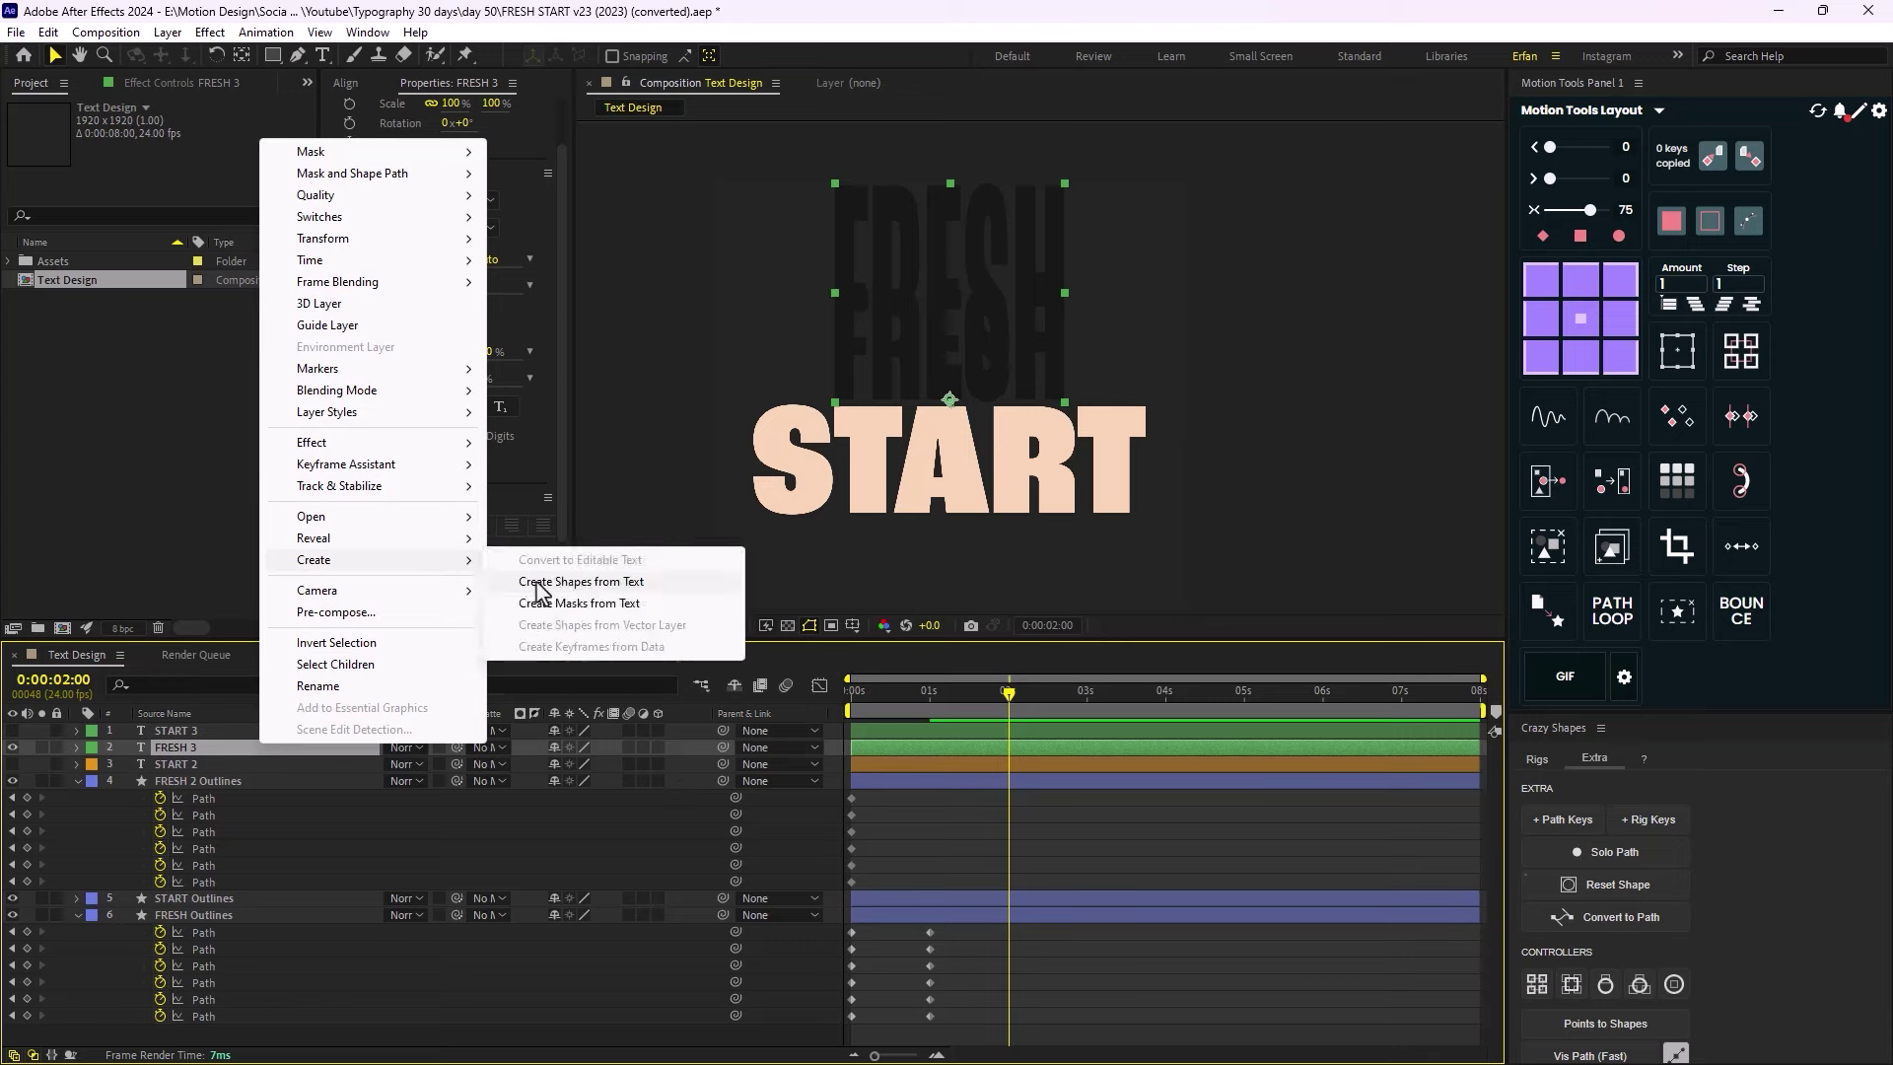
{"action": "left_click", "coordinate": [552, 580]}
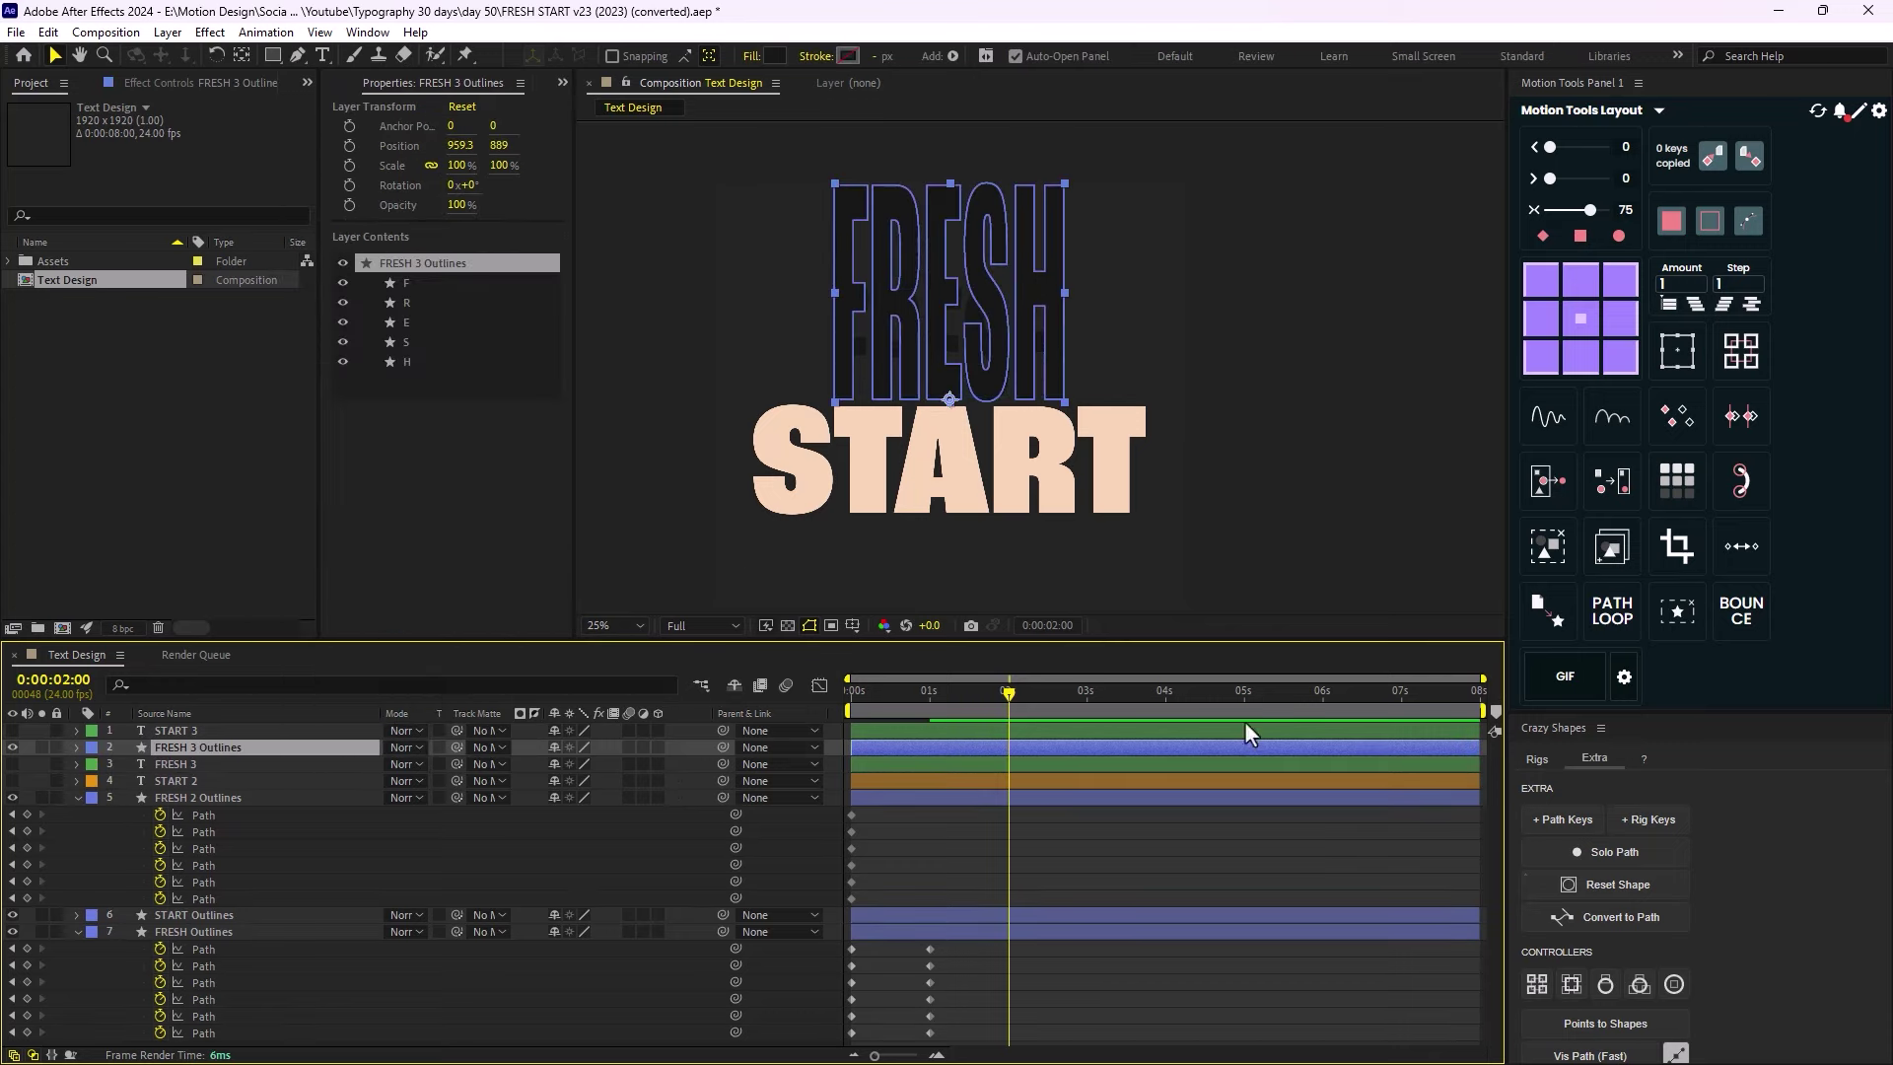
Keyframe all FRESH 3 Outlines paths at 0:00:02:00 and copy those keyframes onto the FRESH Outlines paths at the same time.
{"action": "left_click", "coordinate": [1554, 817]}
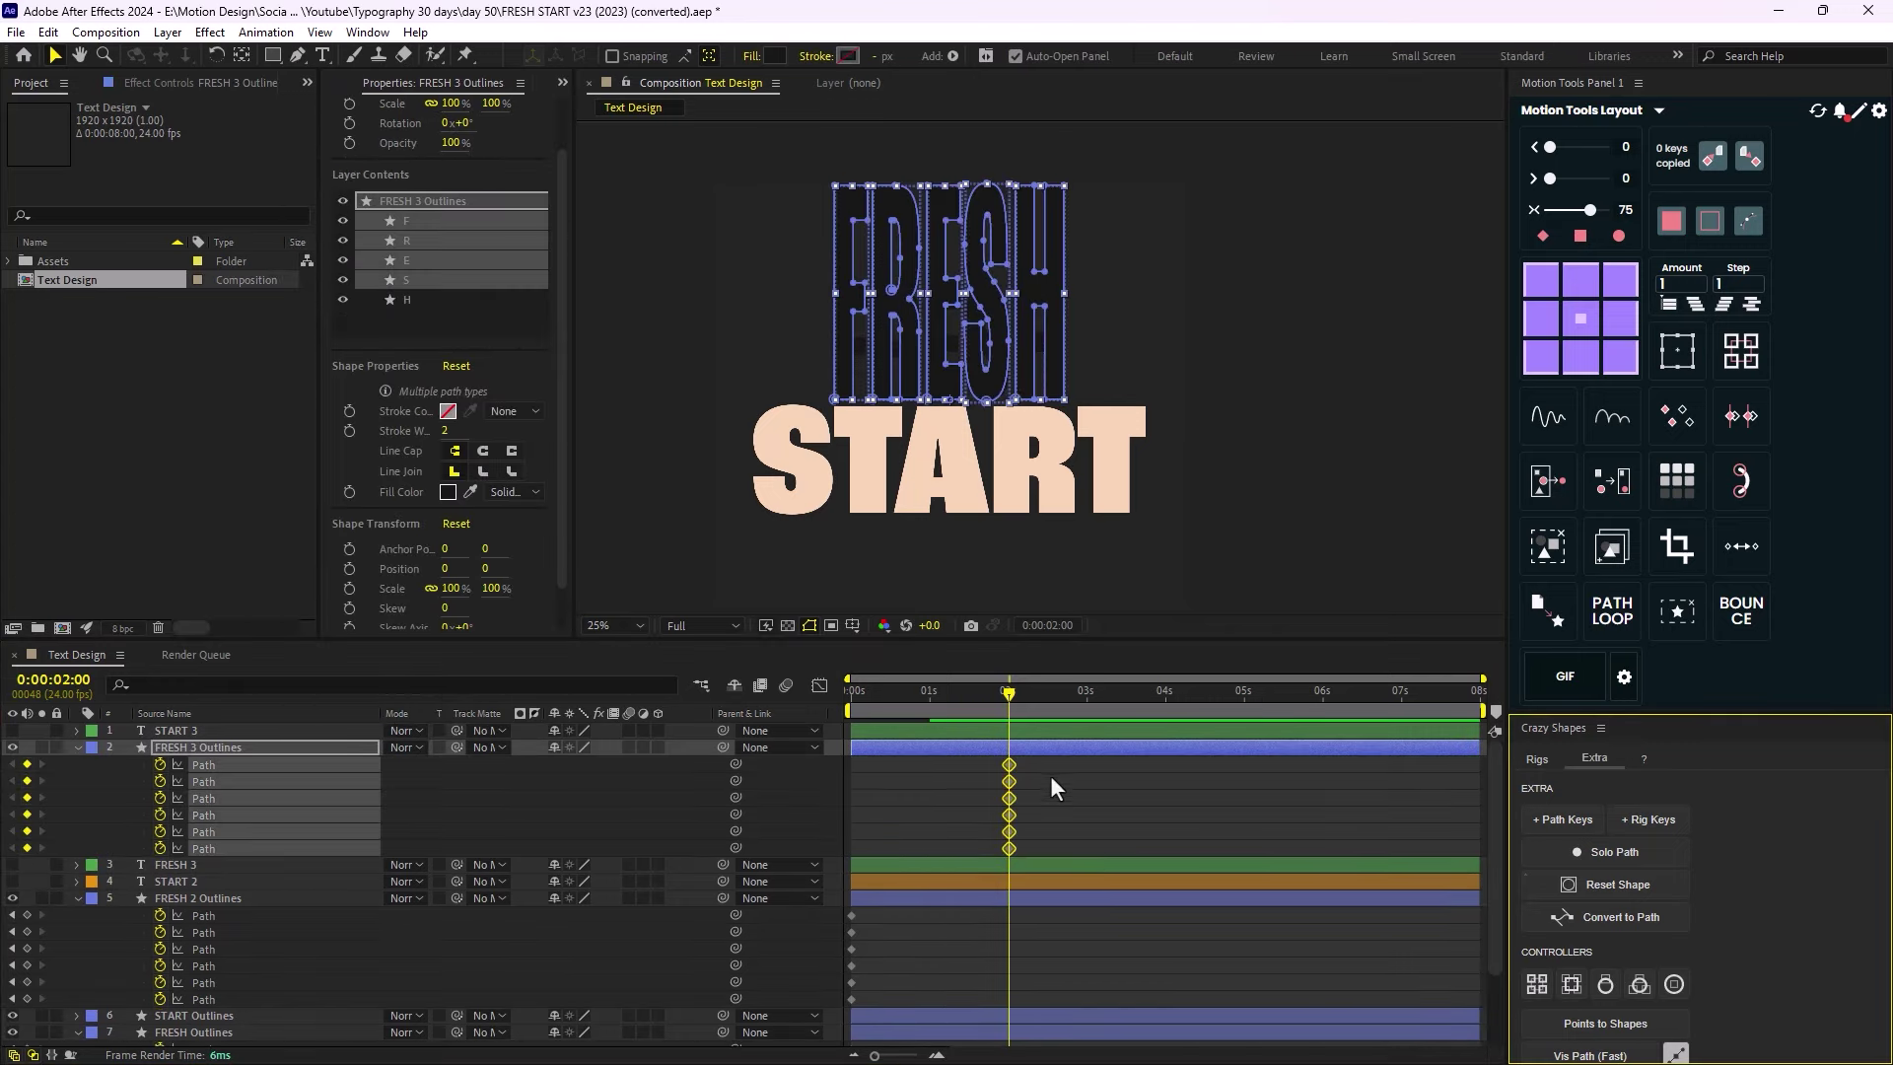
{"action": "left_click_drag", "start_coordinate": [1058, 766], "coordinate": [984, 848]}
{"action": "scroll", "coordinate": [1065, 882], "scroll_direction": "down", "scroll_amount": 3}
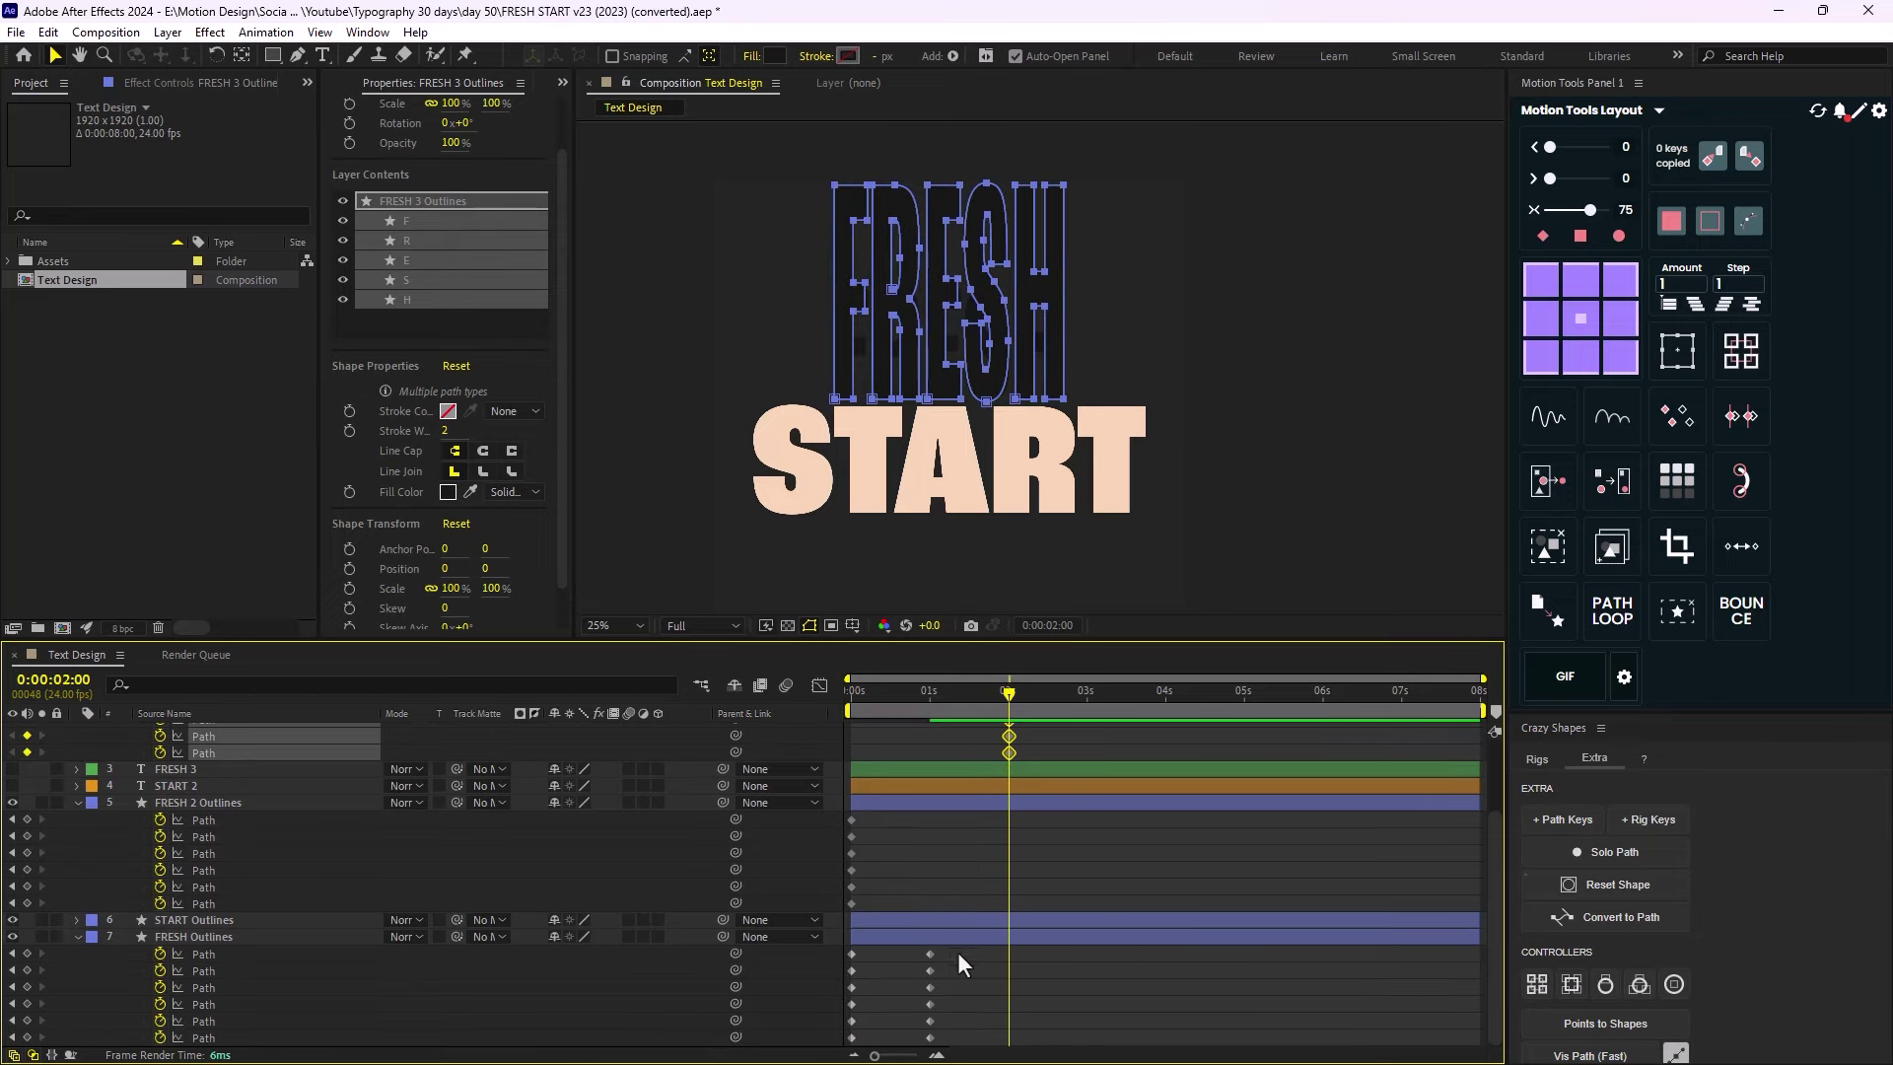
{"action": "left_click_drag", "start_coordinate": [956, 950], "coordinate": [915, 1043]}
{"action": "key", "text": "grave"}
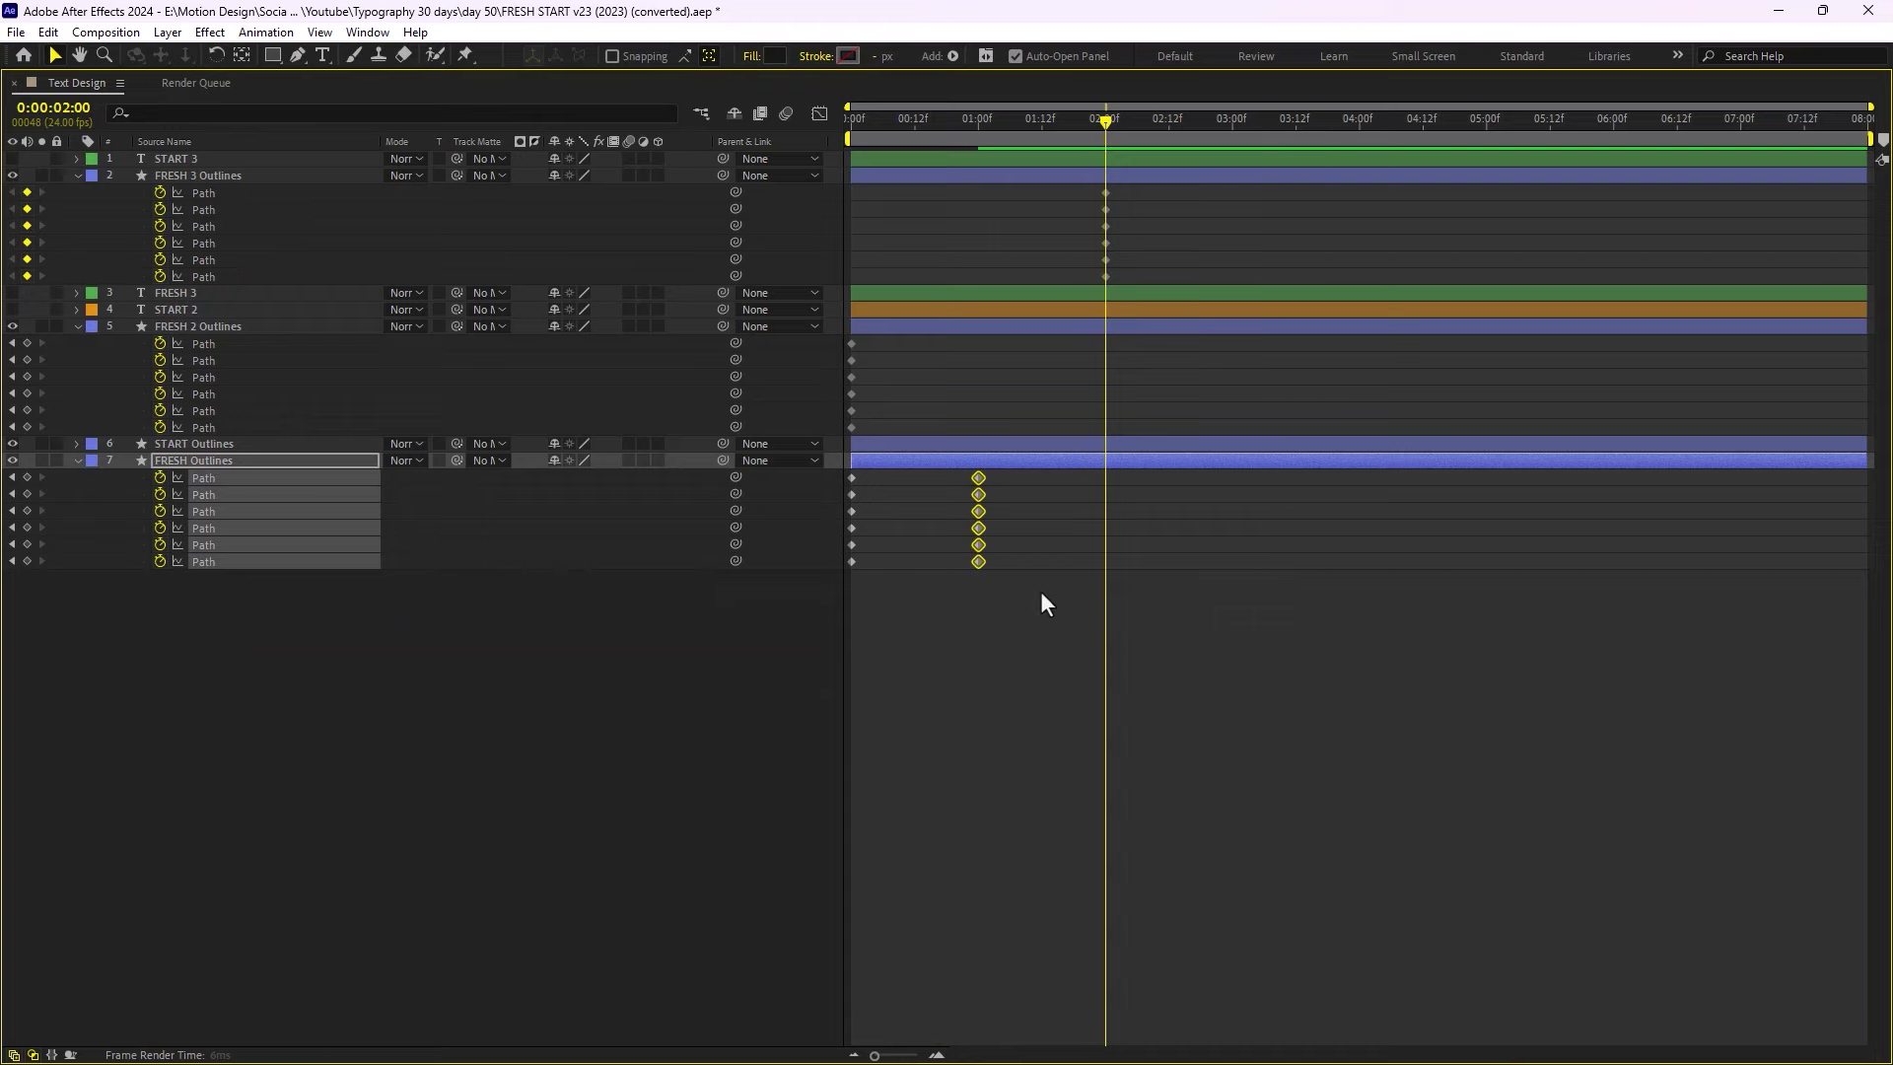
{"action": "key", "text": "ctrl+c"}
{"action": "key", "text": "ctrl+v"}
{"action": "key", "text": "grave"}
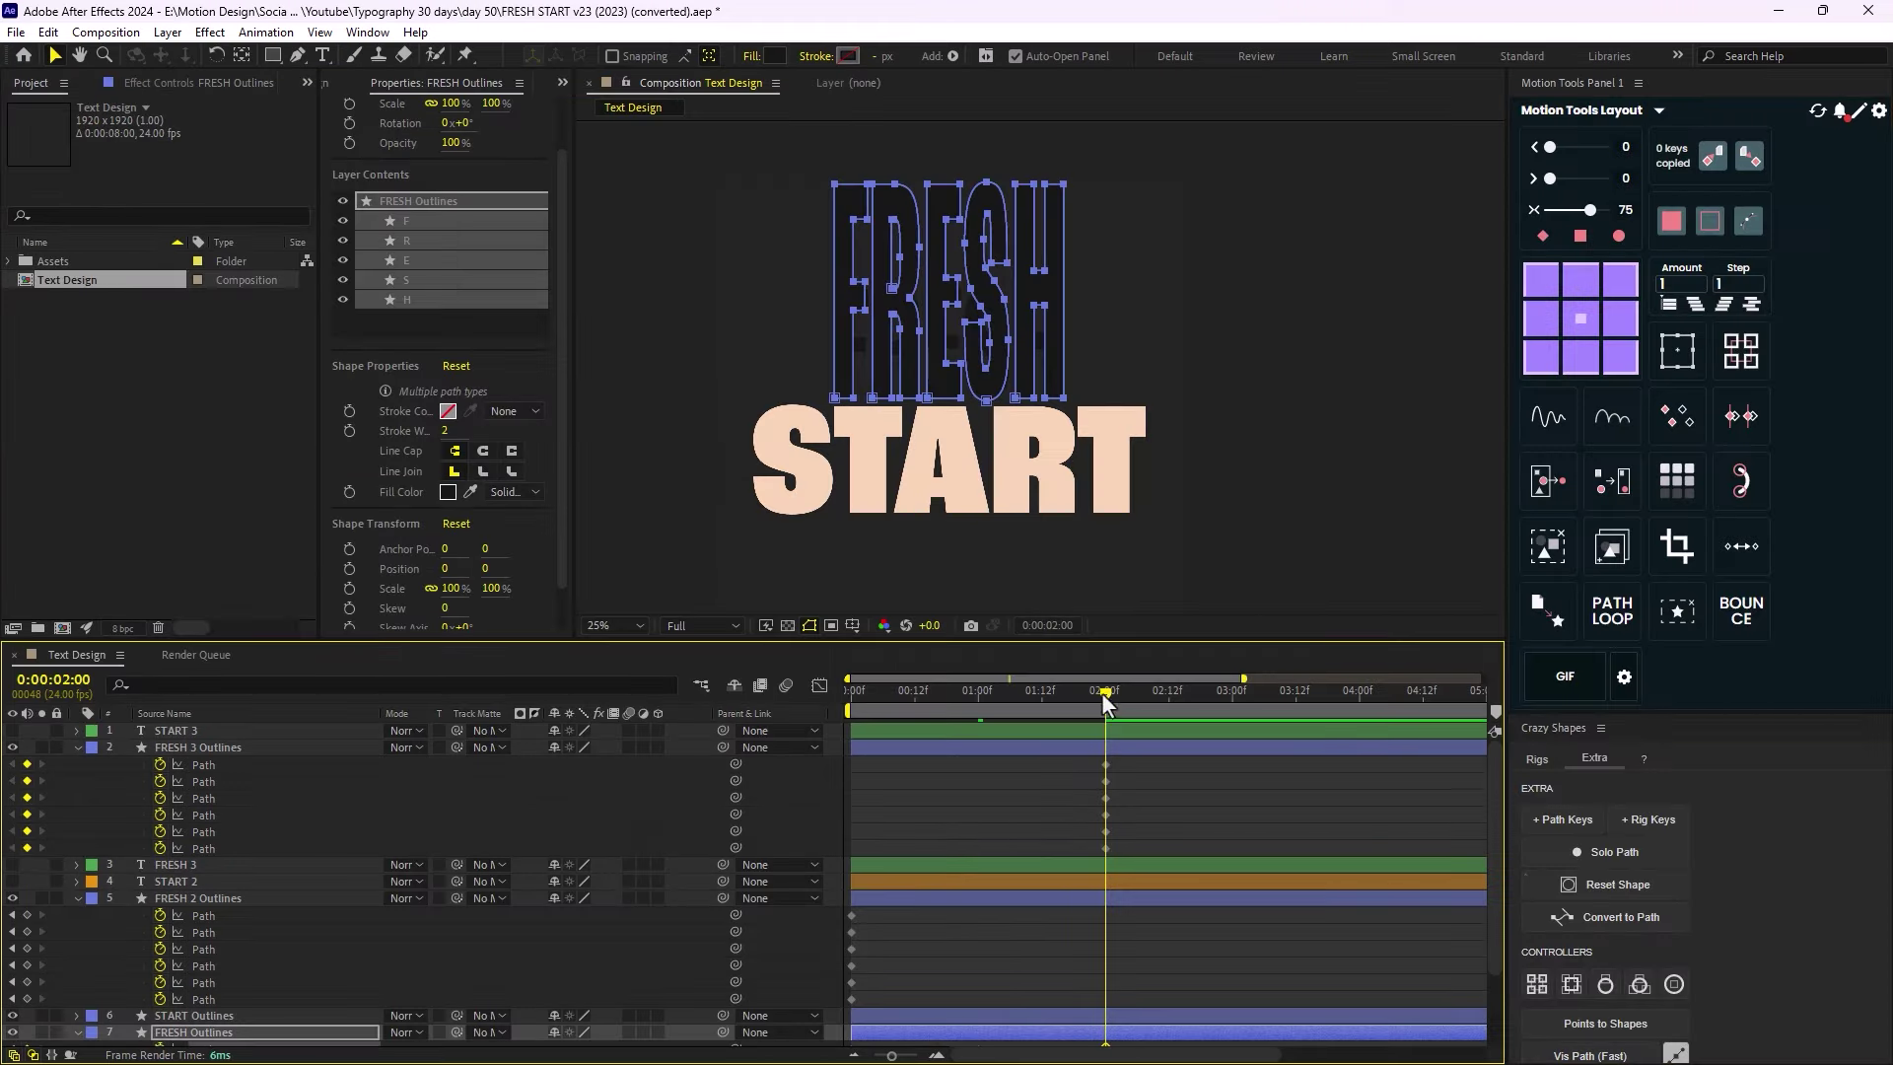
Copy the FRESH Outlines path keyframes at 0:00 and paste them at 0:00:03:00 to return to the wide lettering.
{"action": "left_click_drag", "start_coordinate": [1106, 702], "coordinate": [1227, 842]}
{"action": "key", "text": "grave"}
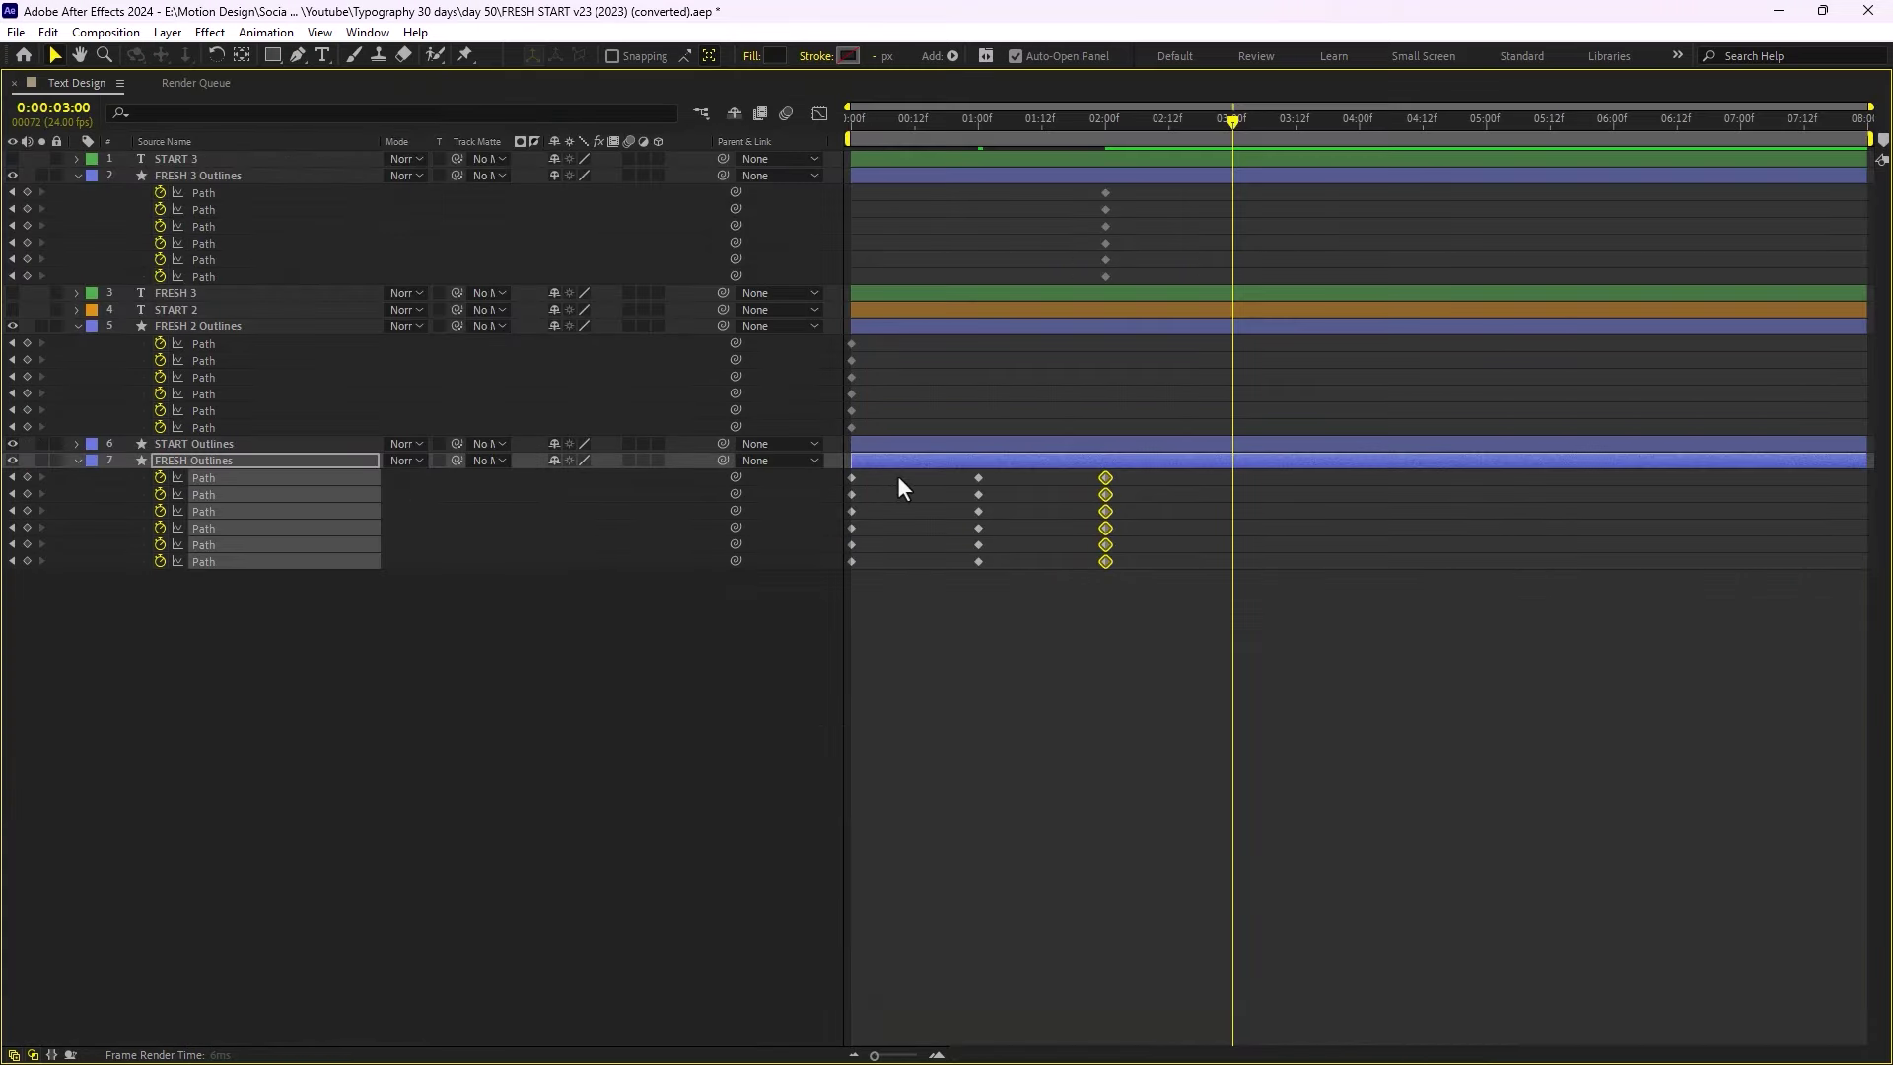
{"action": "left_click_drag", "start_coordinate": [897, 476], "coordinate": [815, 589]}
{"action": "key", "text": "ctrl+c"}
{"action": "key", "text": "ctrl+v"}
{"action": "key", "text": "grave"}
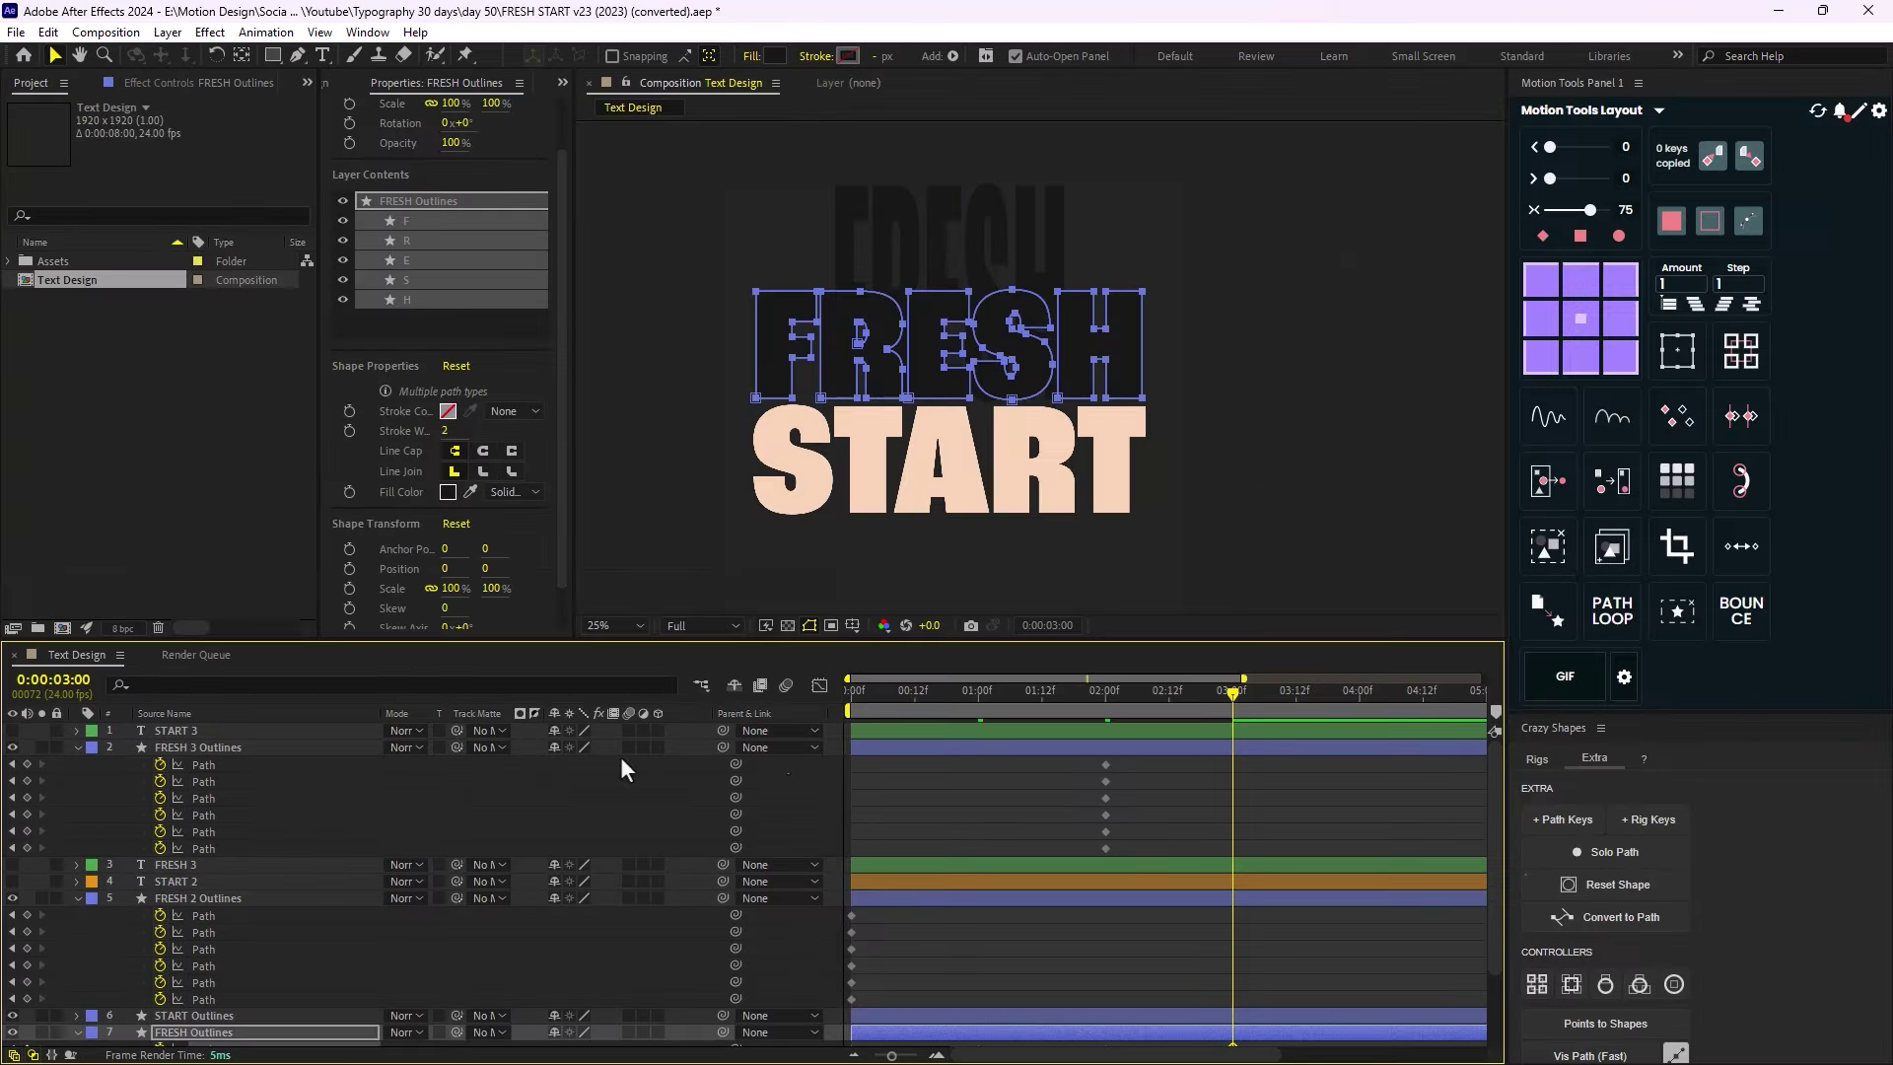
Collapse all layers, delete FRESH 3 Outlines and FRESH 2 Outlines, and scrub through the FRESH morph.
{"action": "key", "text": "ctrl+a"}
{"action": "key", "text": "ctrl+grave"}
{"action": "left_click", "coordinate": [227, 901]}
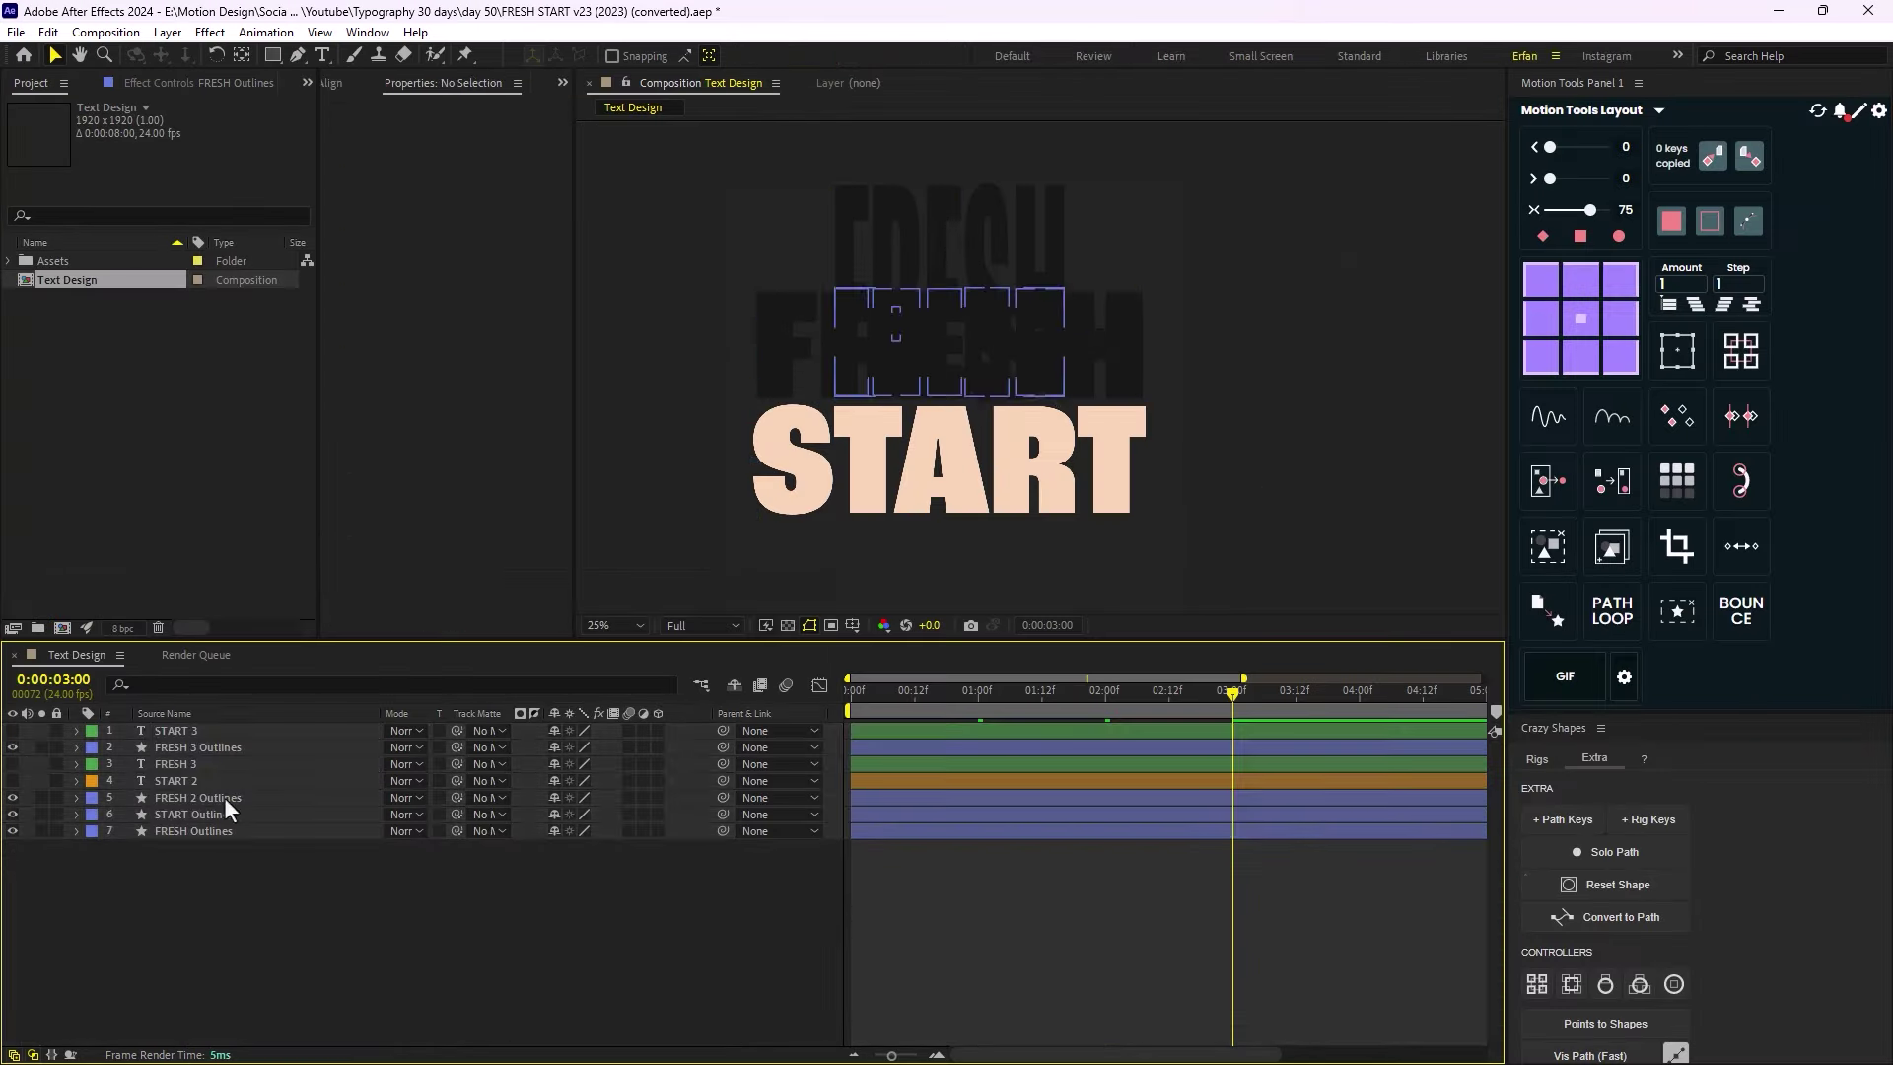
{"action": "left_click", "coordinate": [216, 747]}
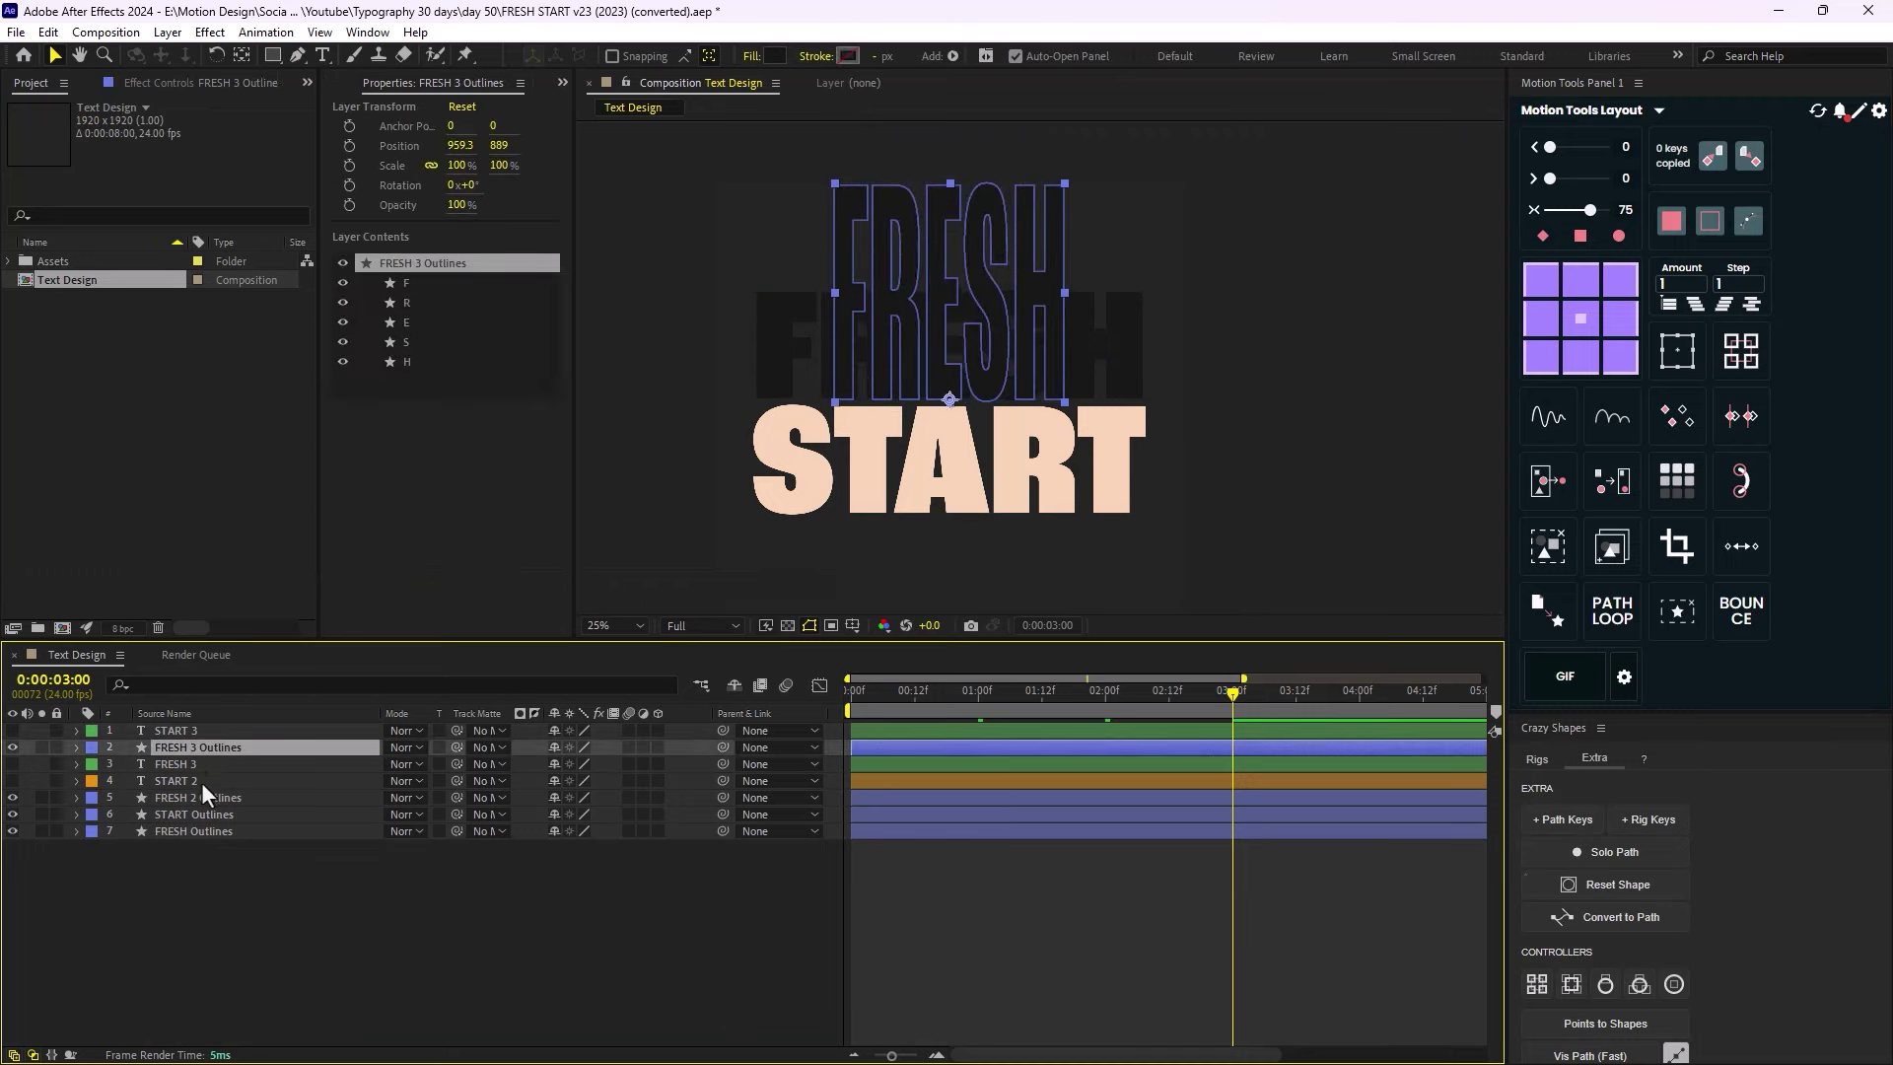
{"action": "left_click", "coordinate": [211, 796], "text": "ctrl"}
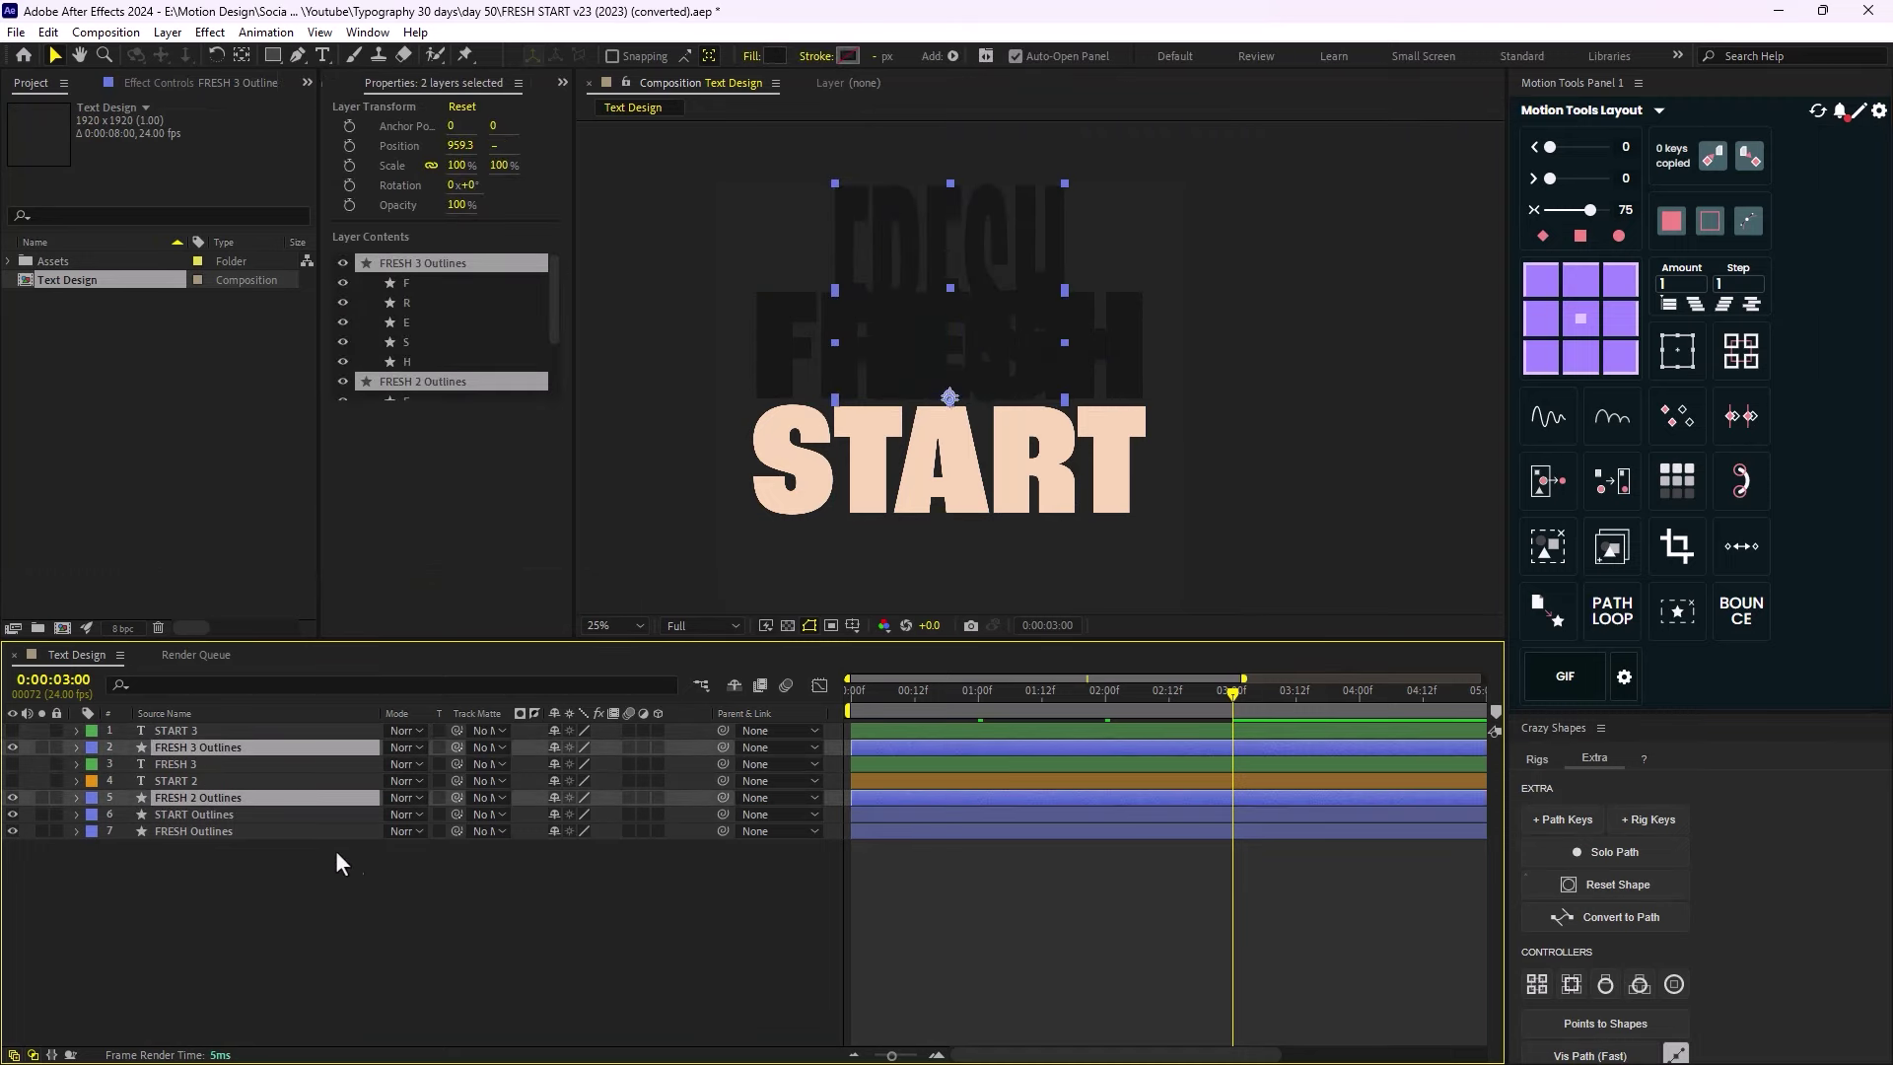
{"action": "key", "text": "Delete"}
{"action": "left_click_drag", "start_coordinate": [1220, 687], "coordinate": [1229, 808]}
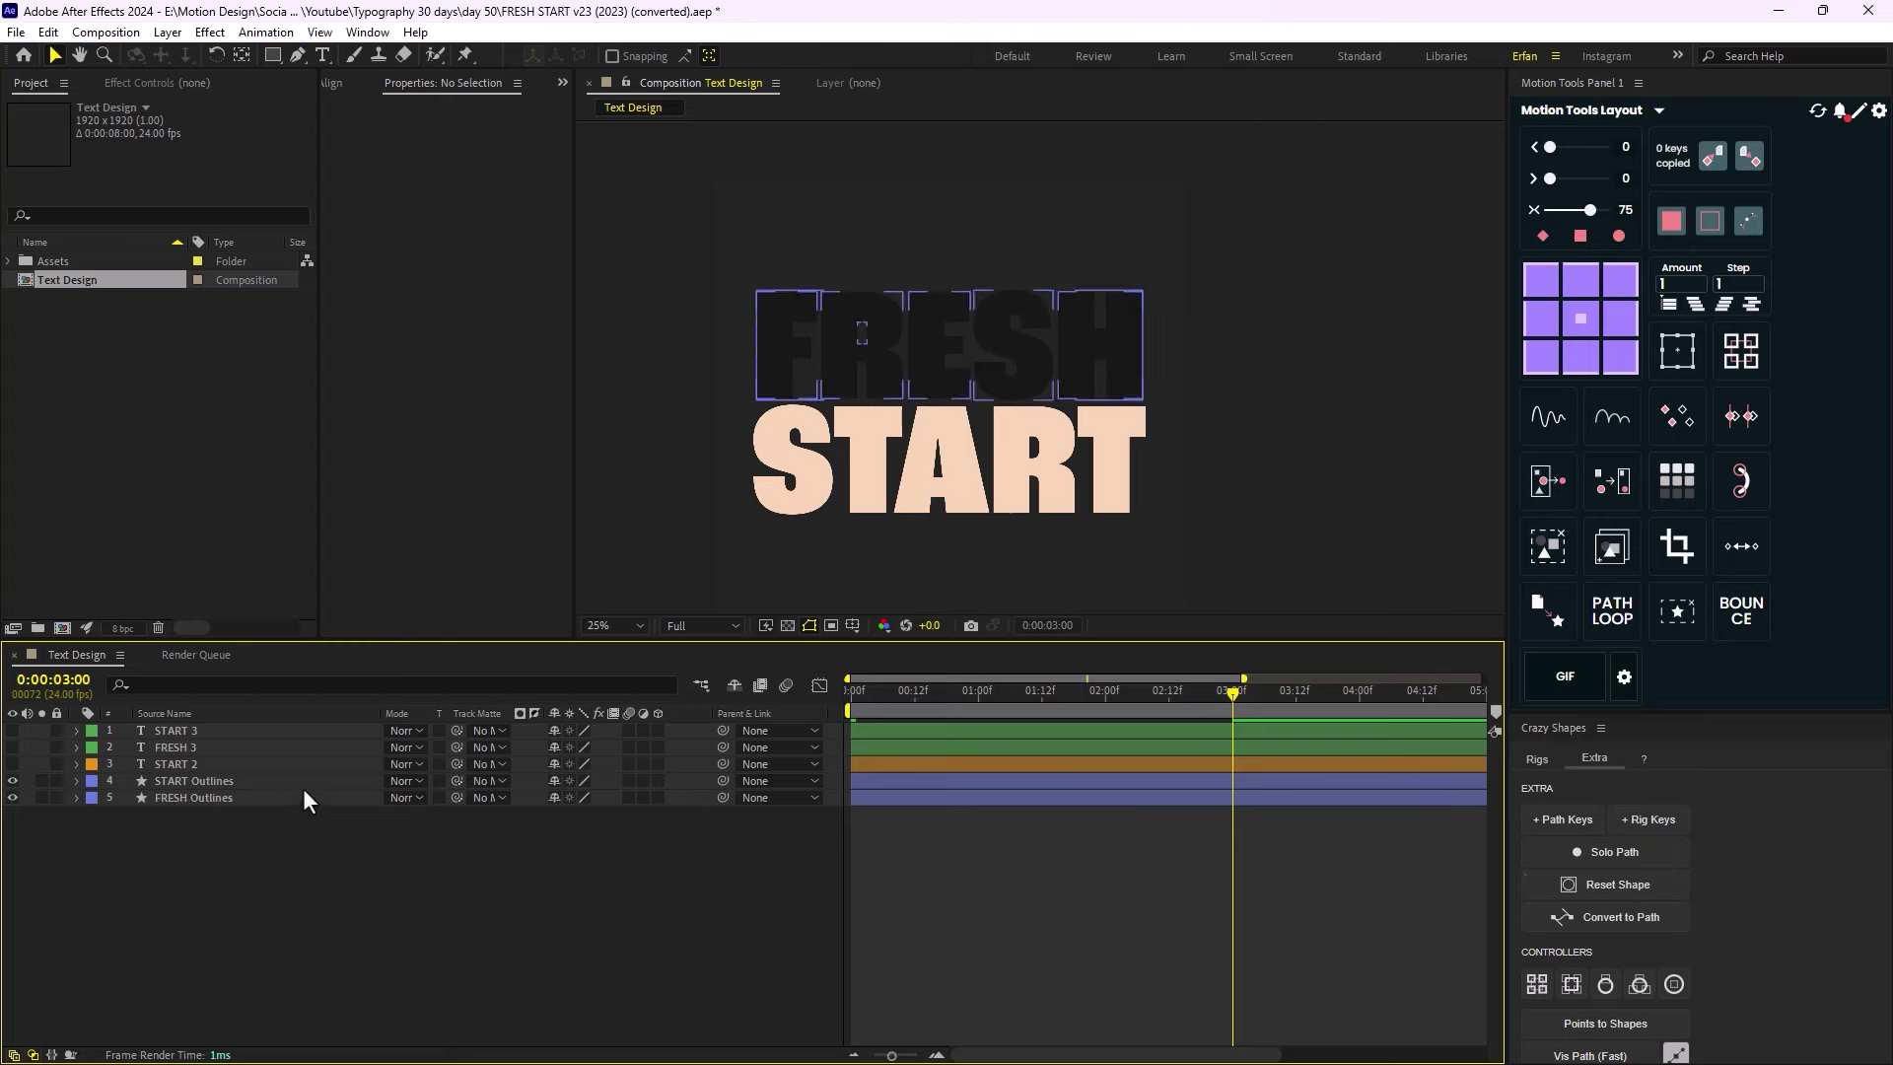
Reveal the START 2 text layer, create shapes from it, and delete the original START 2 text layer.
{"action": "left_click", "coordinate": [176, 764]}
{"action": "left_click", "coordinate": [13, 764]}
{"action": "right_click", "coordinate": [114, 763]}
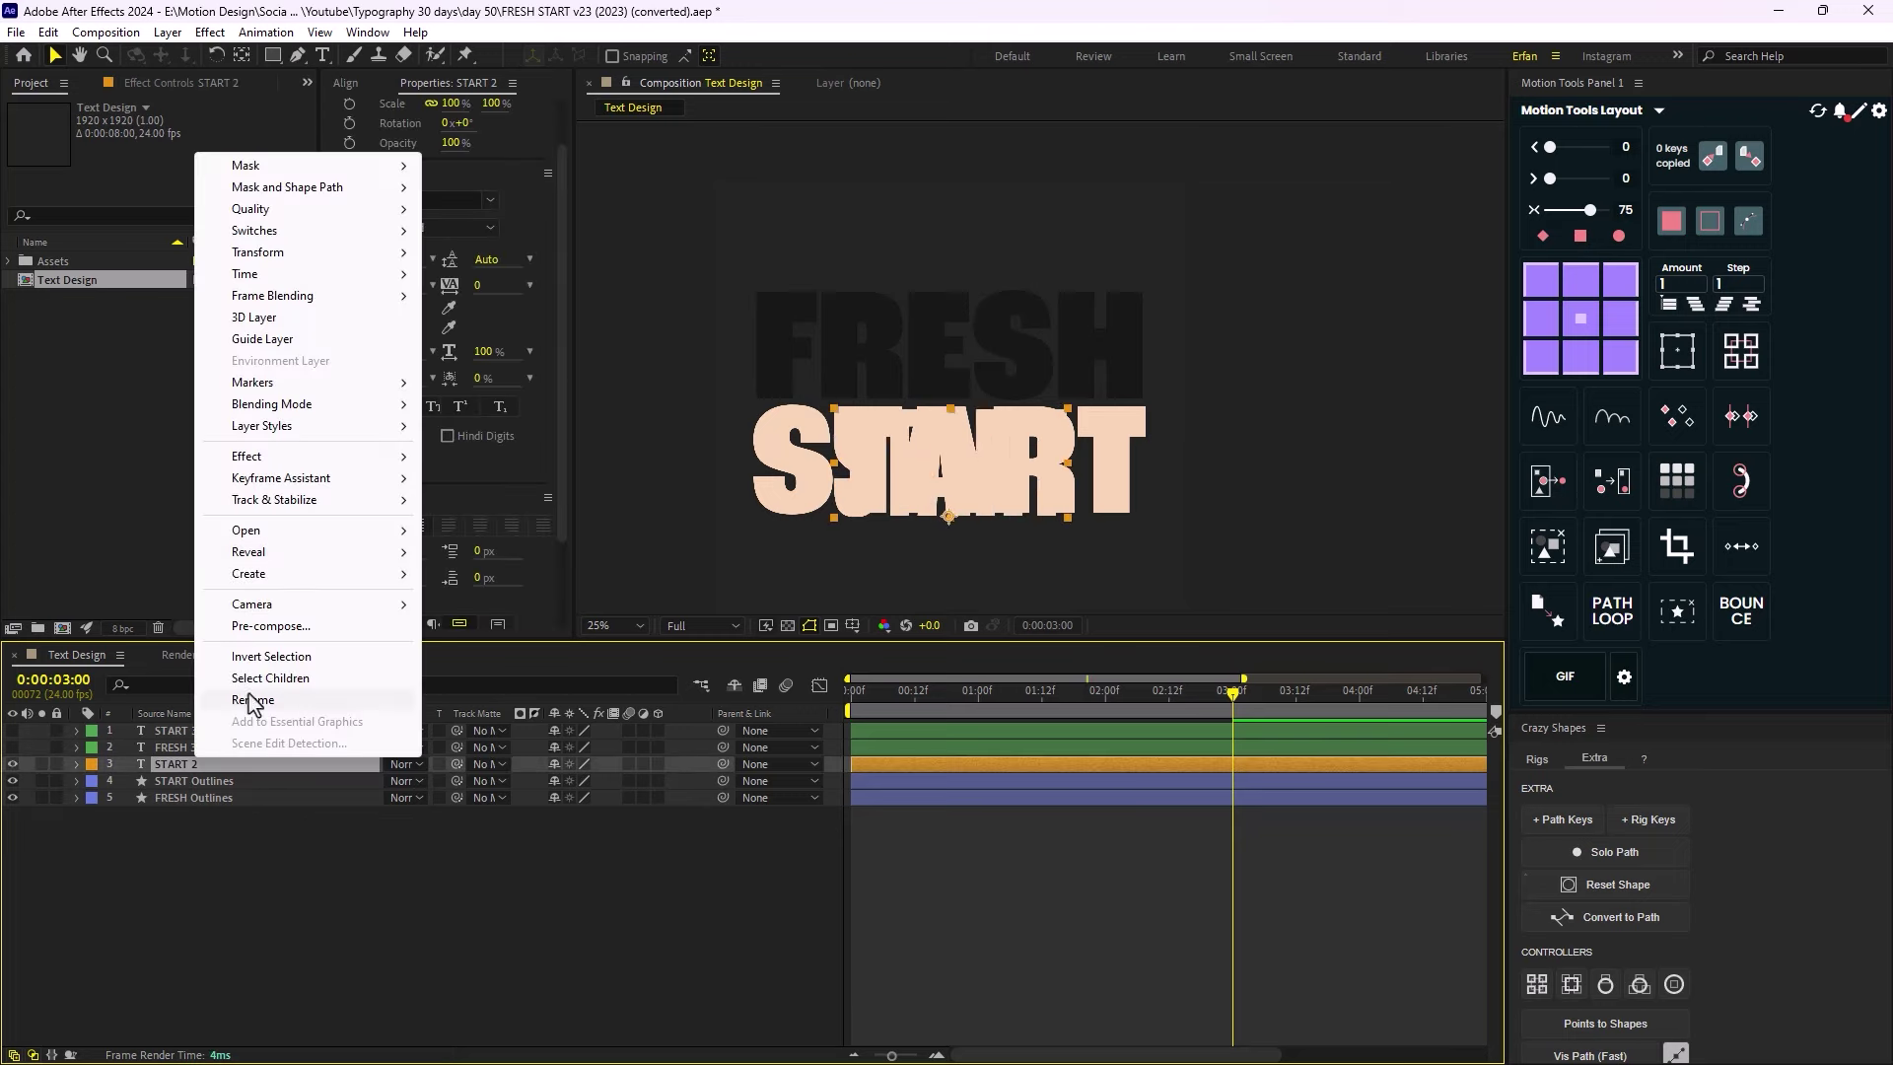
{"action": "mouse_move", "coordinate": [316, 579]}
{"action": "left_click", "coordinate": [545, 602]}
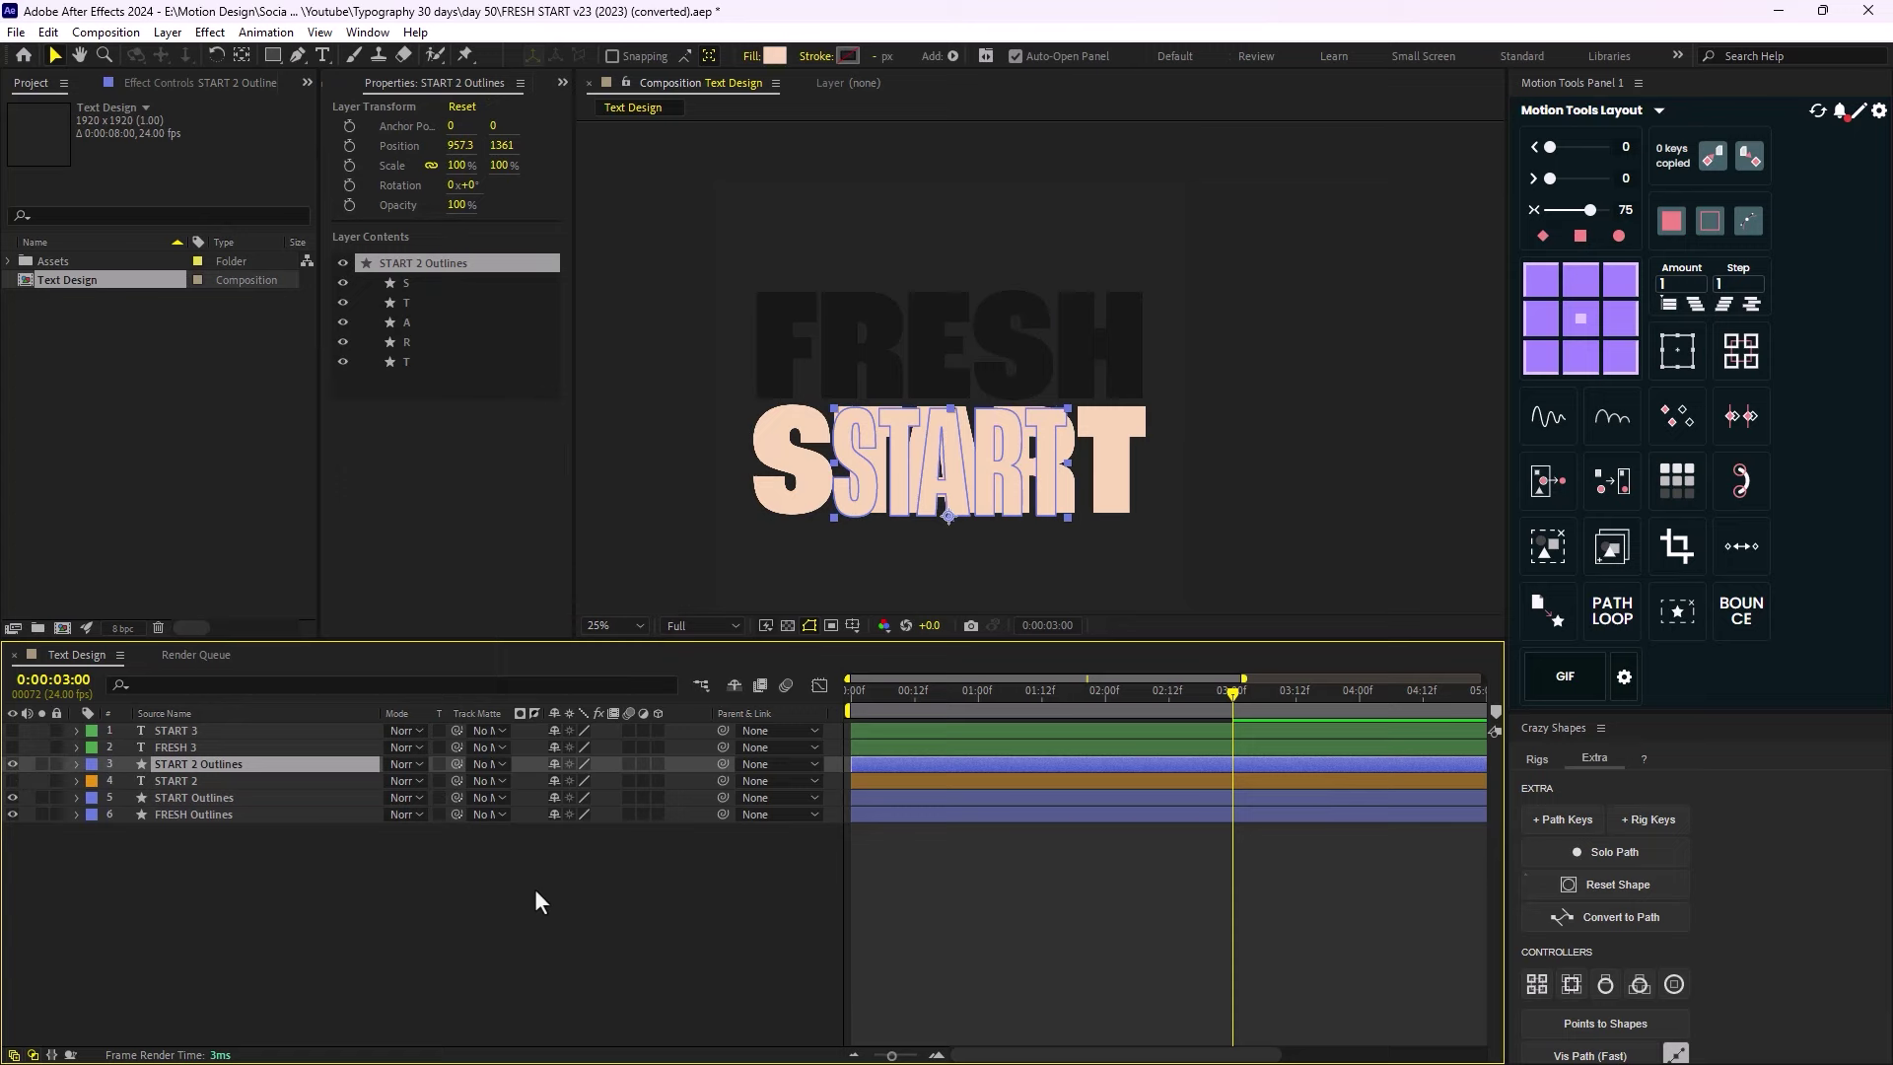
{"action": "left_click", "coordinate": [187, 781]}
{"action": "key", "text": "Delete"}
Add path keyframes at 0:00:01:00 to all letters of the START 2 Outlines layer.
{"action": "left_click", "coordinate": [915, 752]}
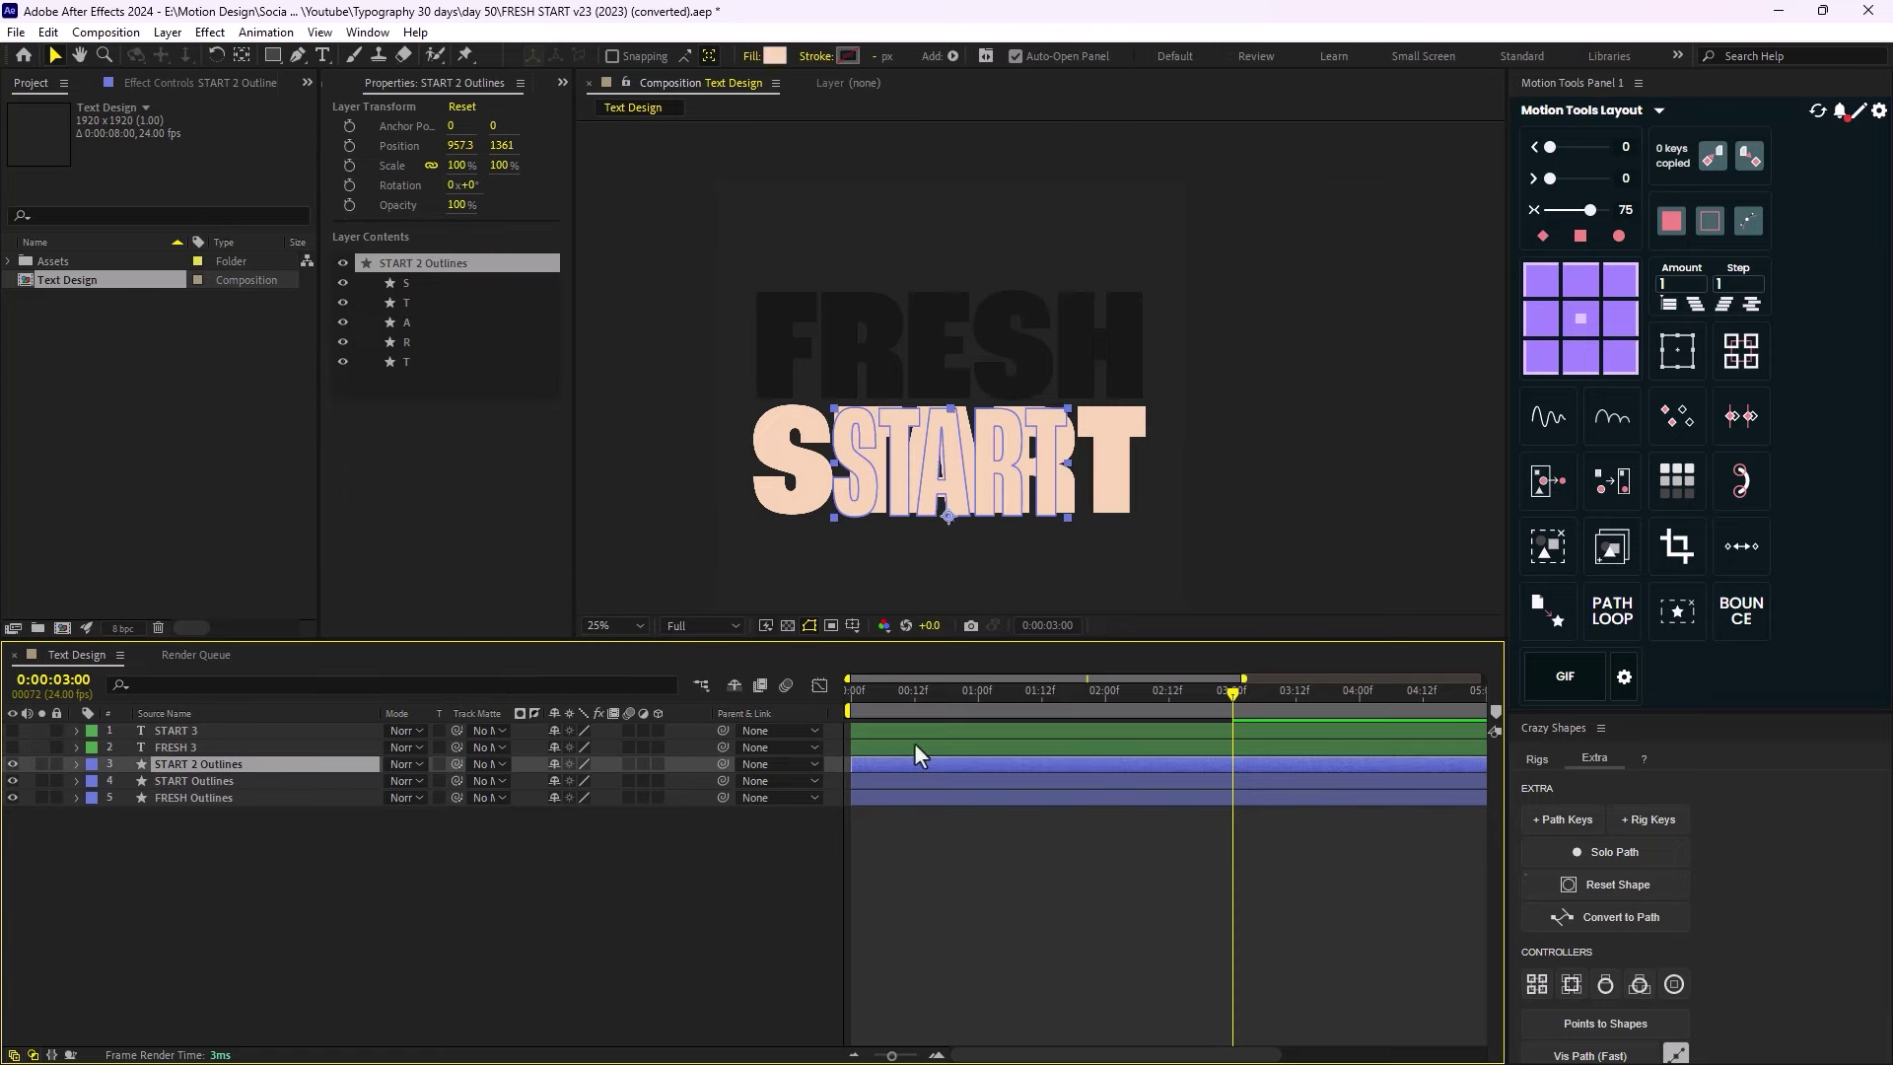
{"action": "left_click_drag", "start_coordinate": [1255, 688], "coordinate": [976, 762]}
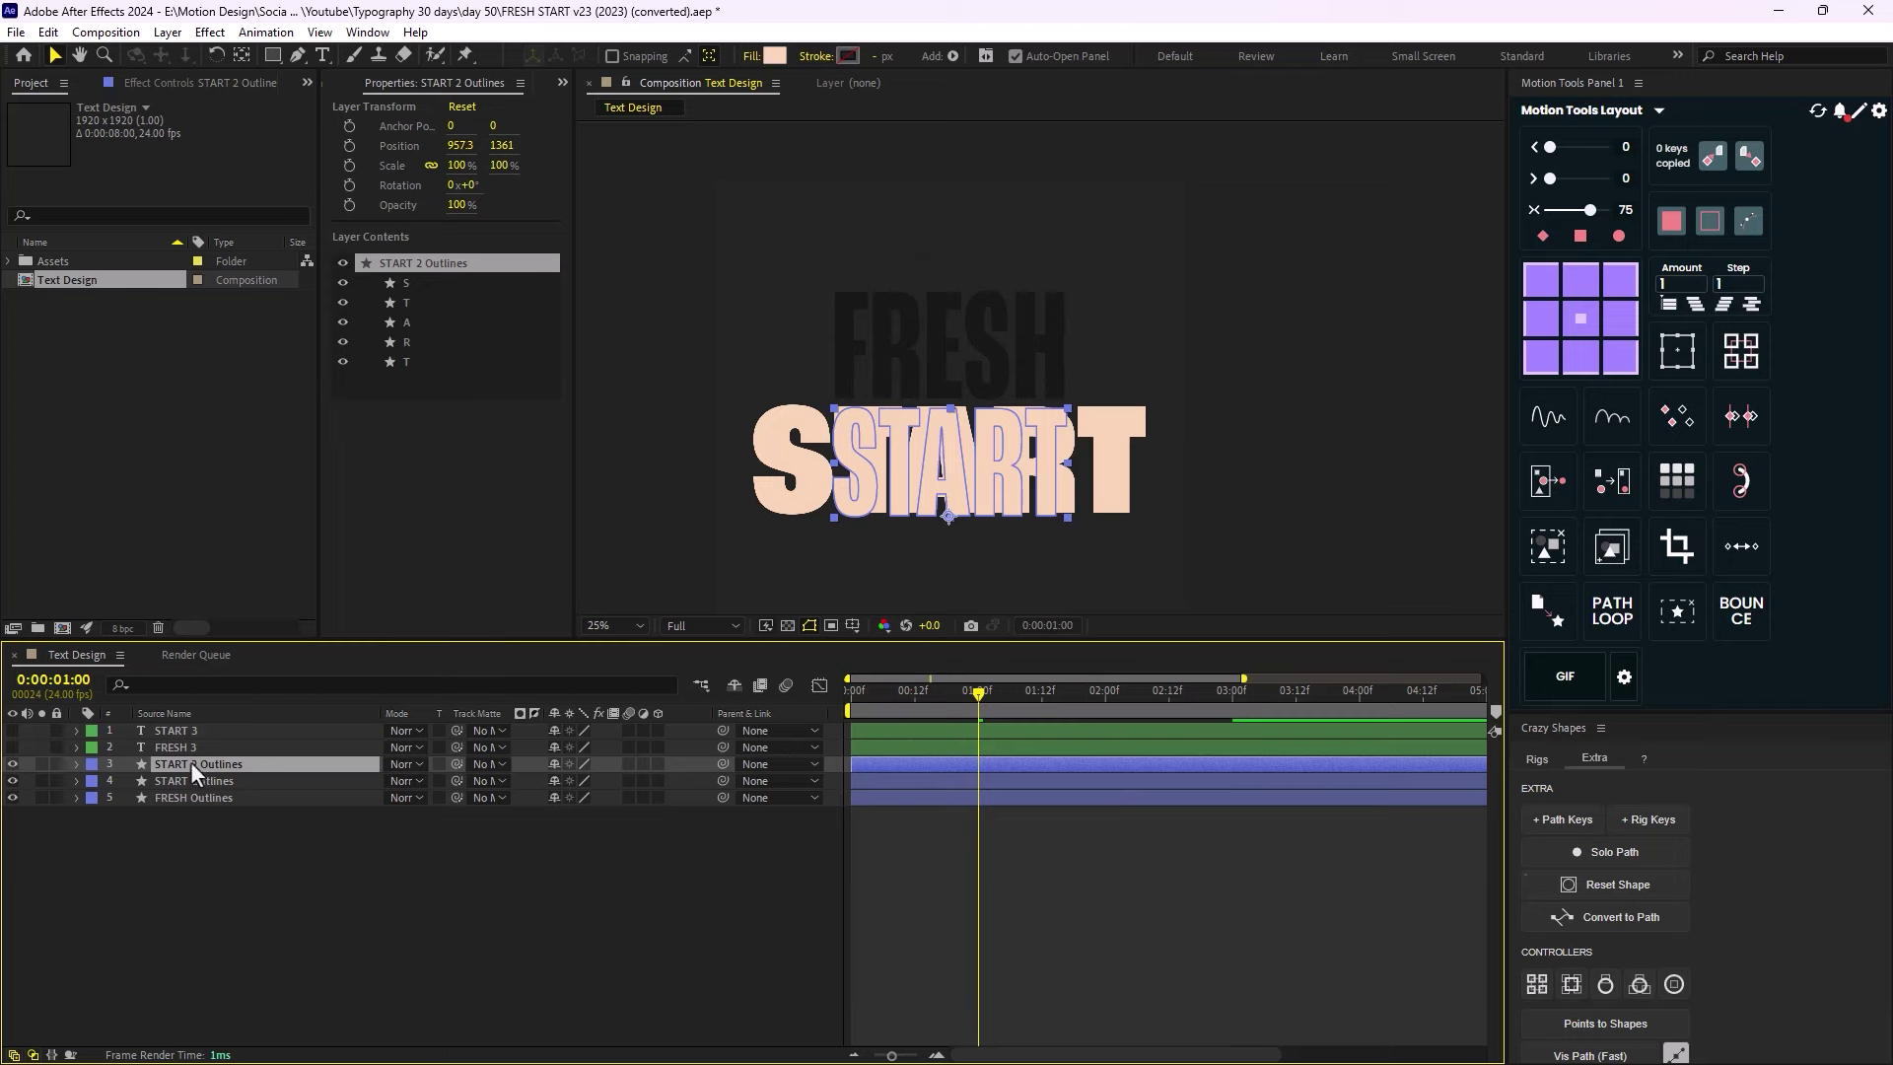
{"action": "left_click", "coordinate": [1554, 814]}
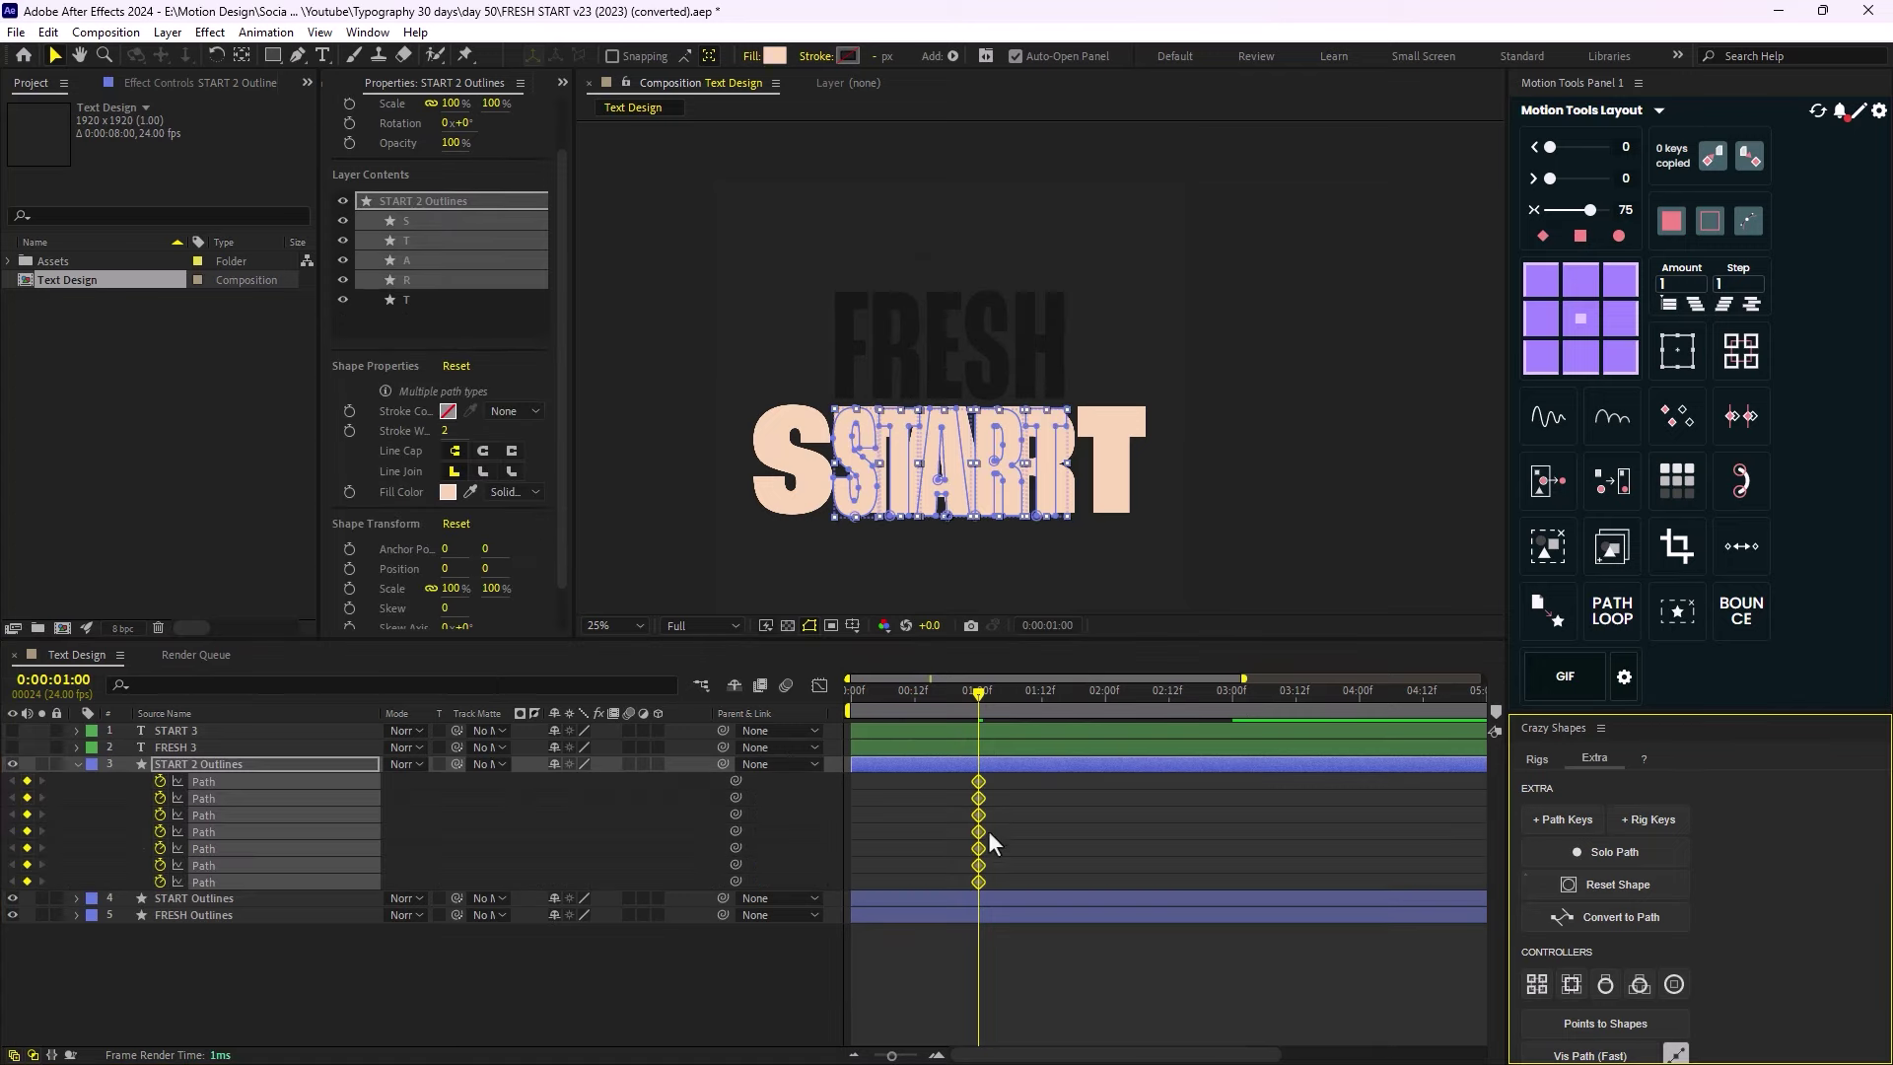
Paste the START 2 Outlines path keyframes onto the matching paths of START Outlines at 0:00:01:00.
{"action": "left_click", "coordinate": [187, 898]}
{"action": "key", "text": "u"}
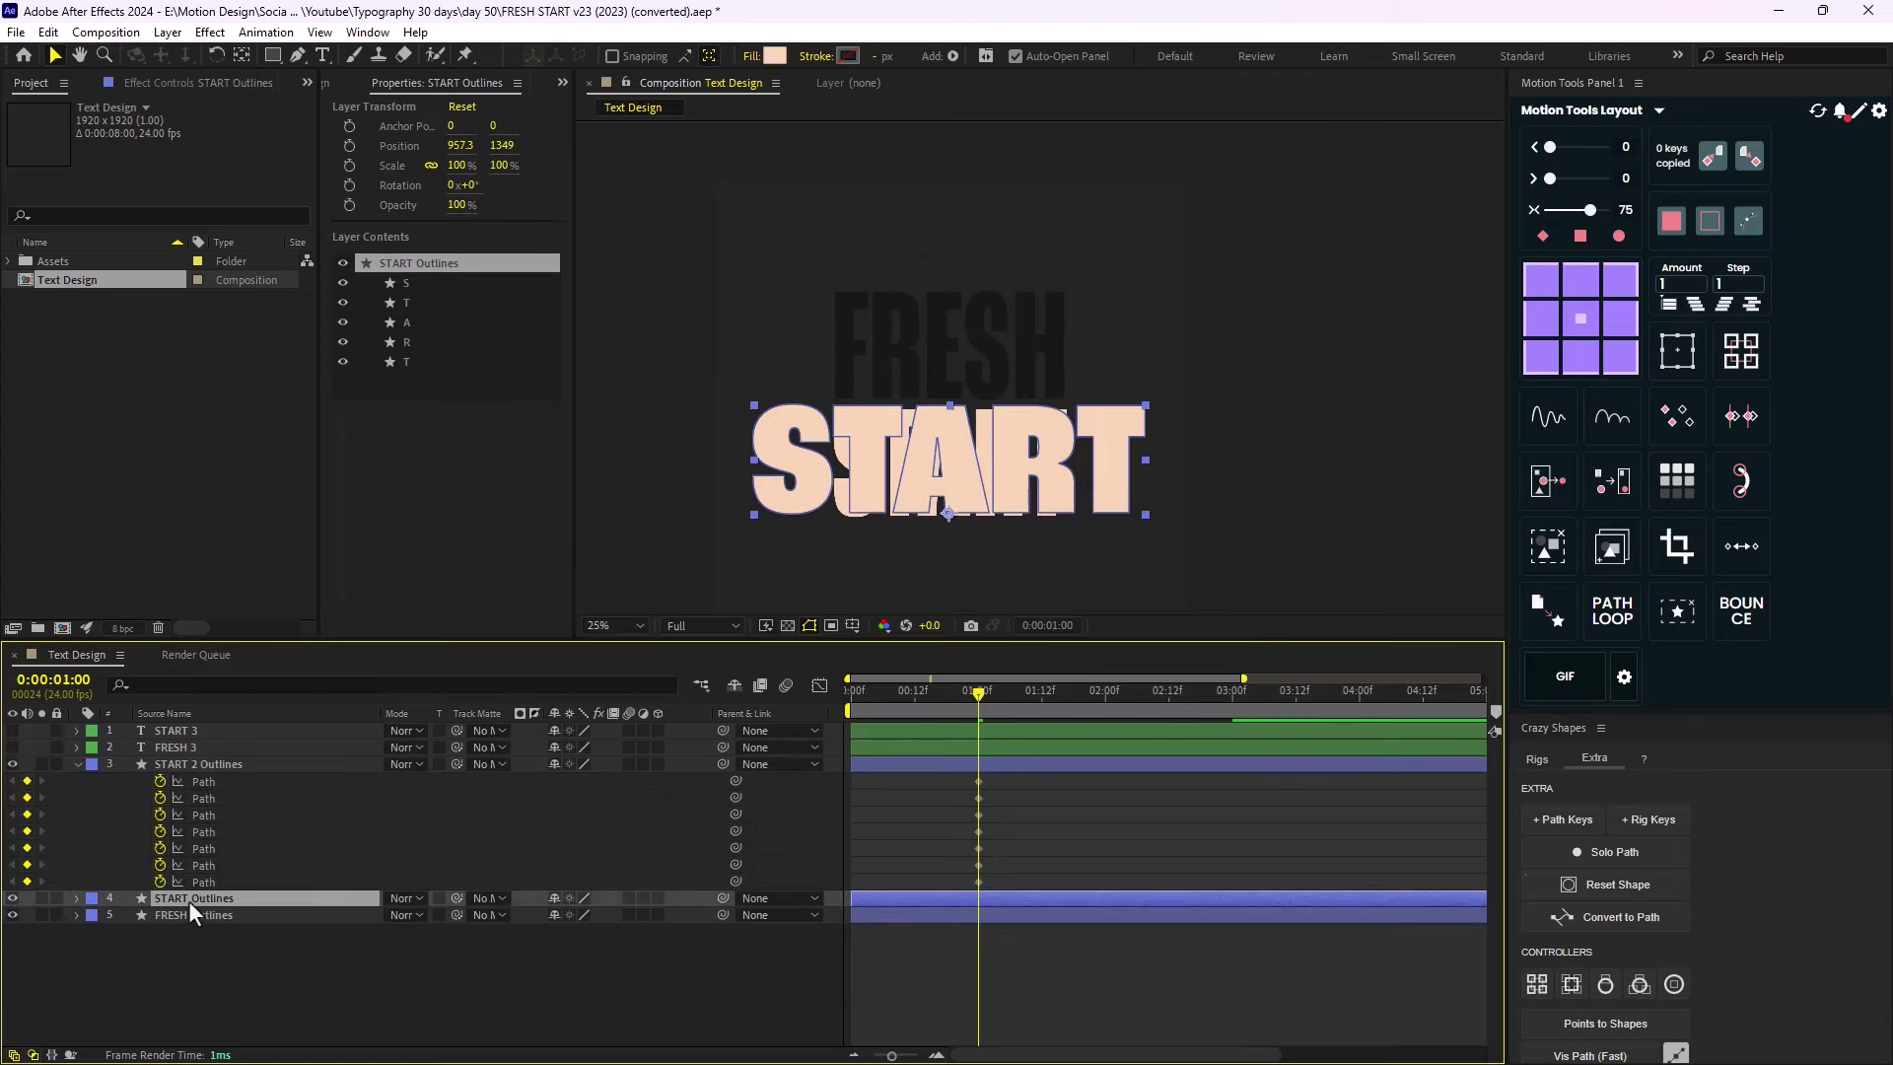
{"action": "left_click_drag", "start_coordinate": [1003, 789], "coordinate": [817, 1040]}
{"action": "key", "text": "ctrl+v"}
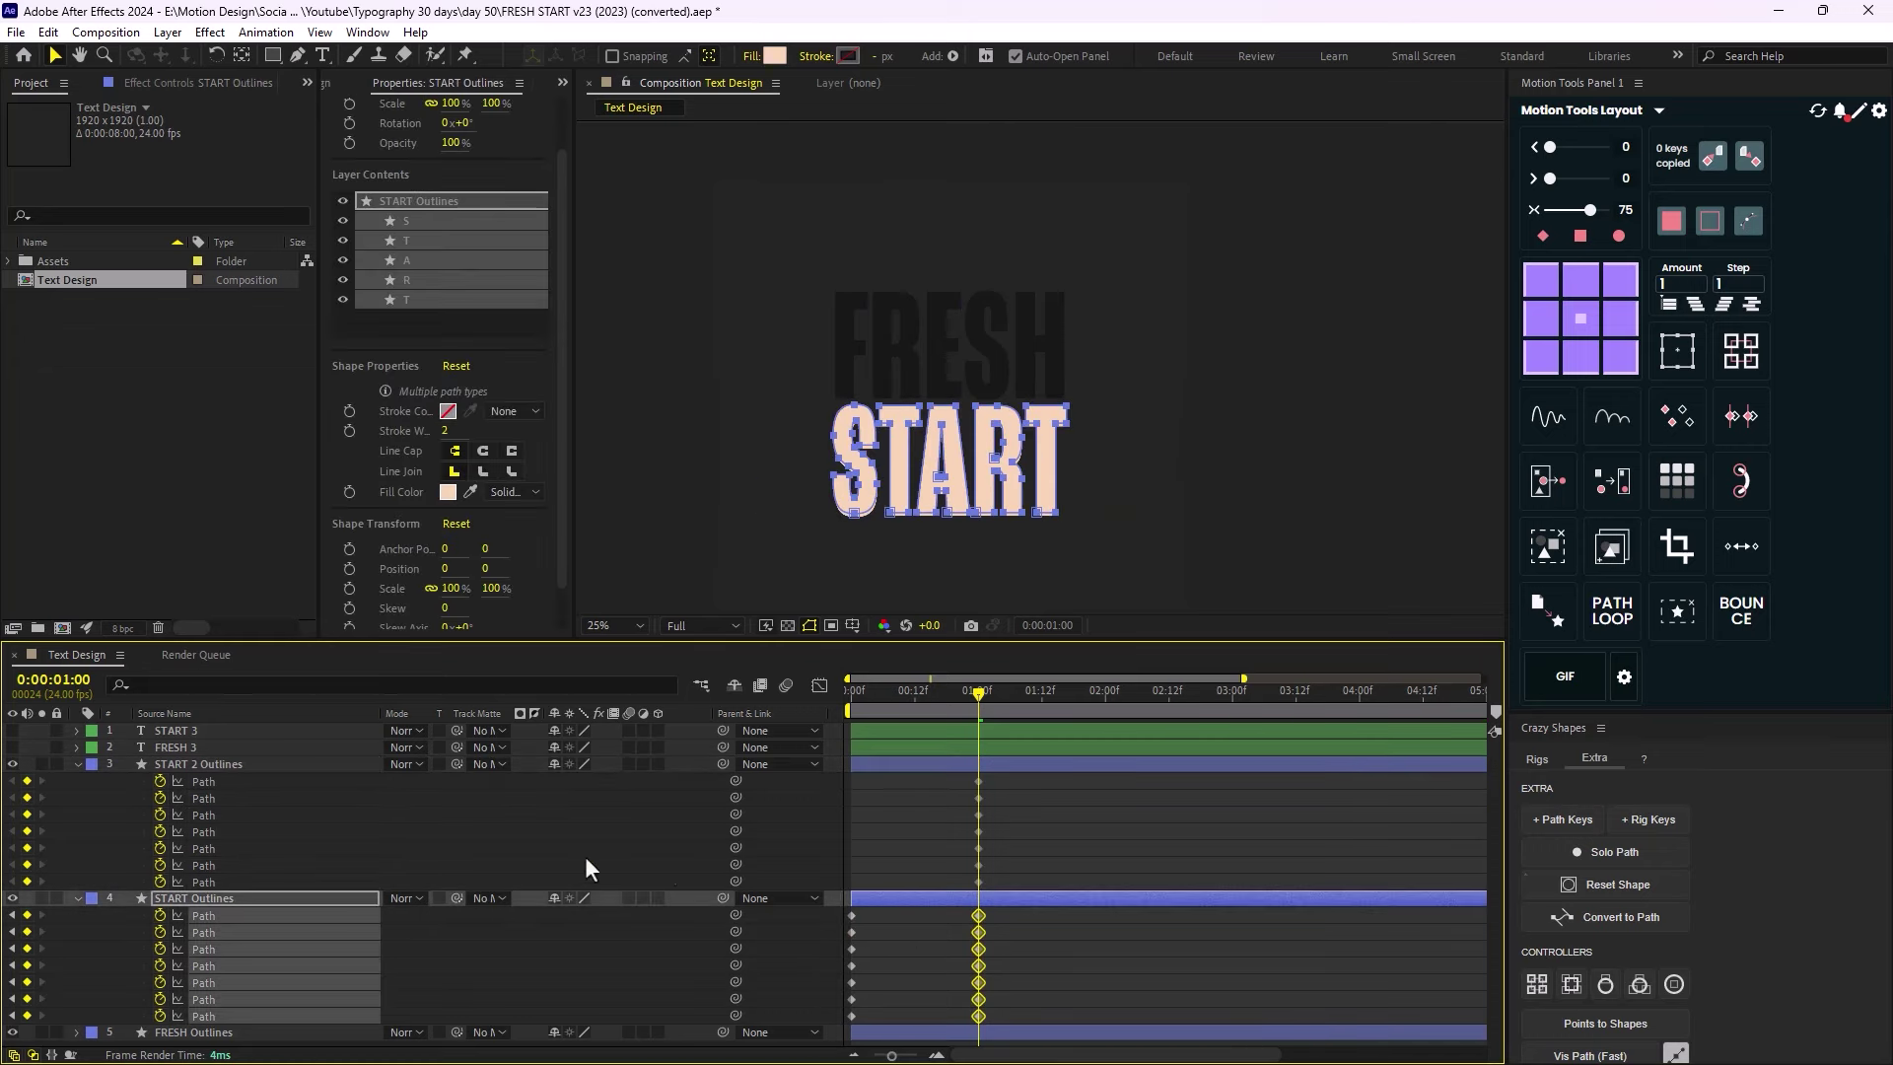
Delete the START 2 Outlines layer and the FRESH 3 text layer, with the playhead moved to 0:00:02:00.
{"action": "left_click", "coordinate": [228, 765]}
{"action": "key", "text": "Delete"}
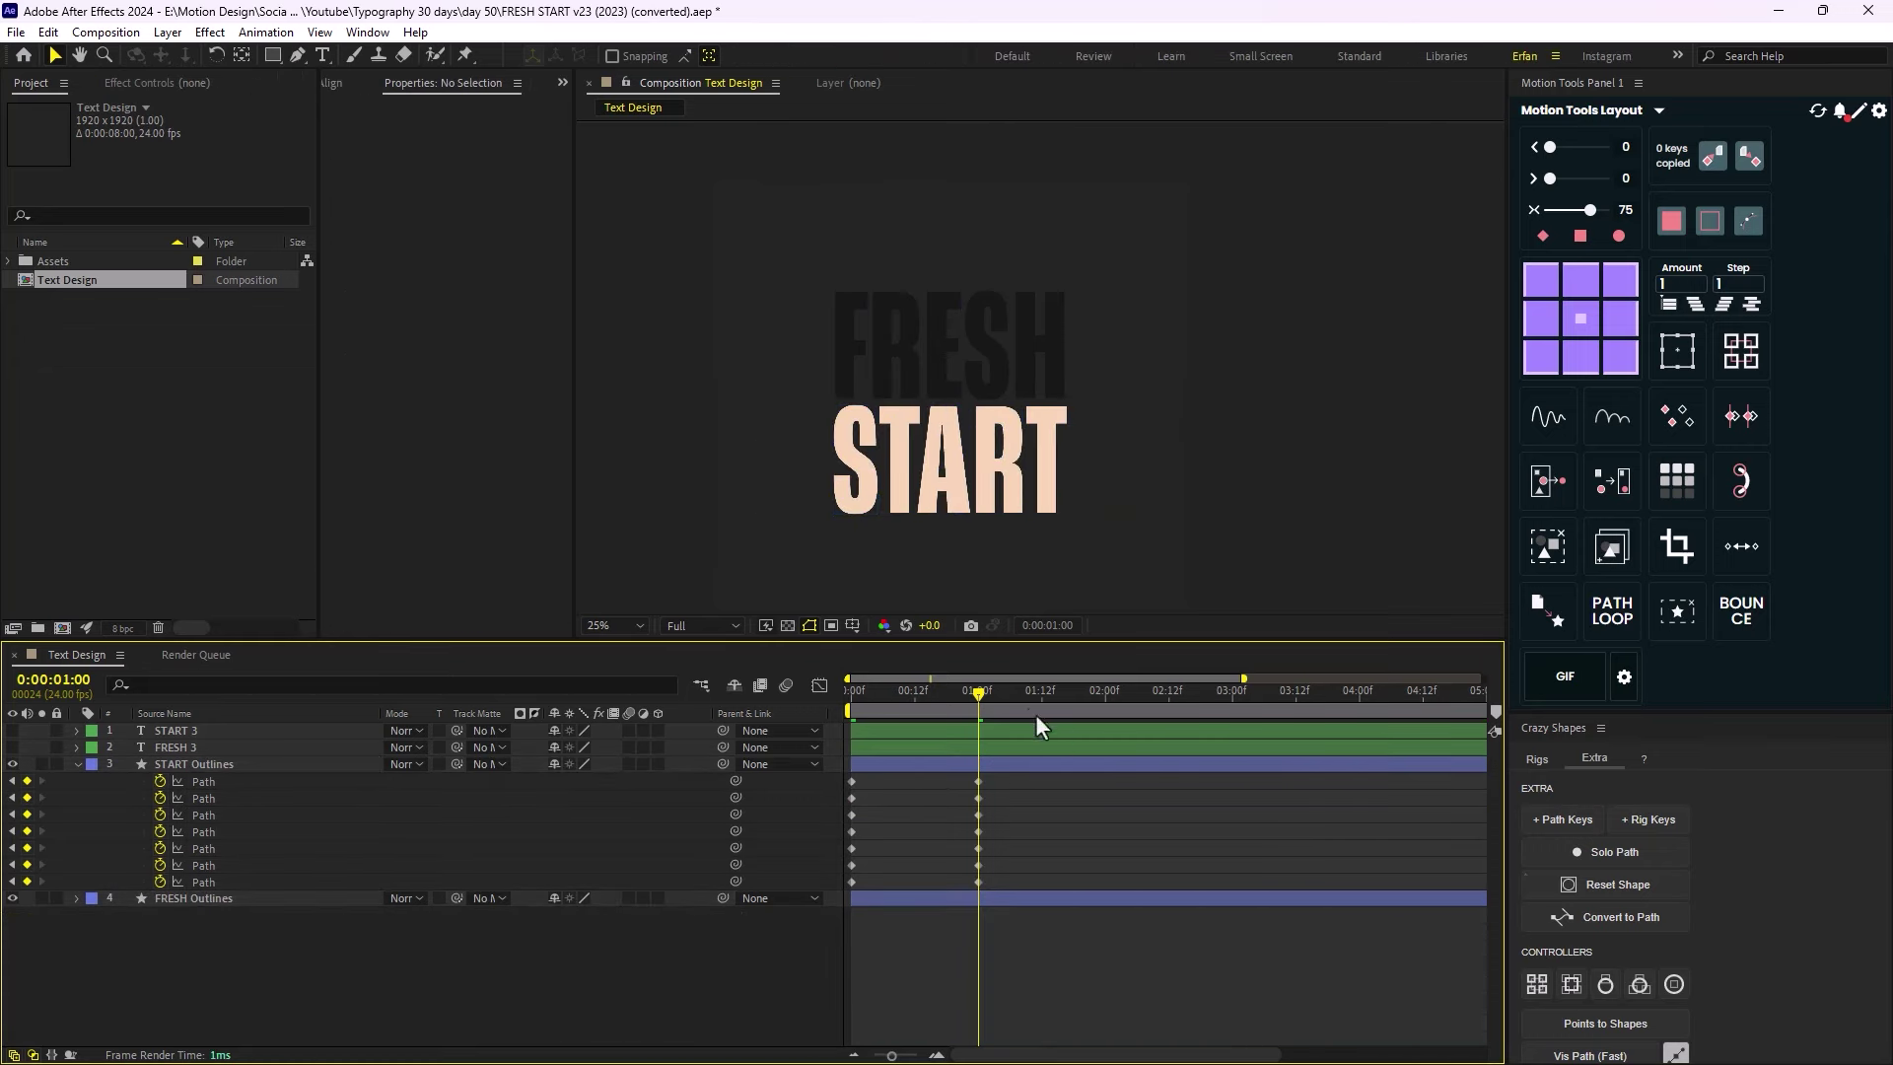
{"action": "left_click_drag", "start_coordinate": [982, 698], "coordinate": [1109, 785]}
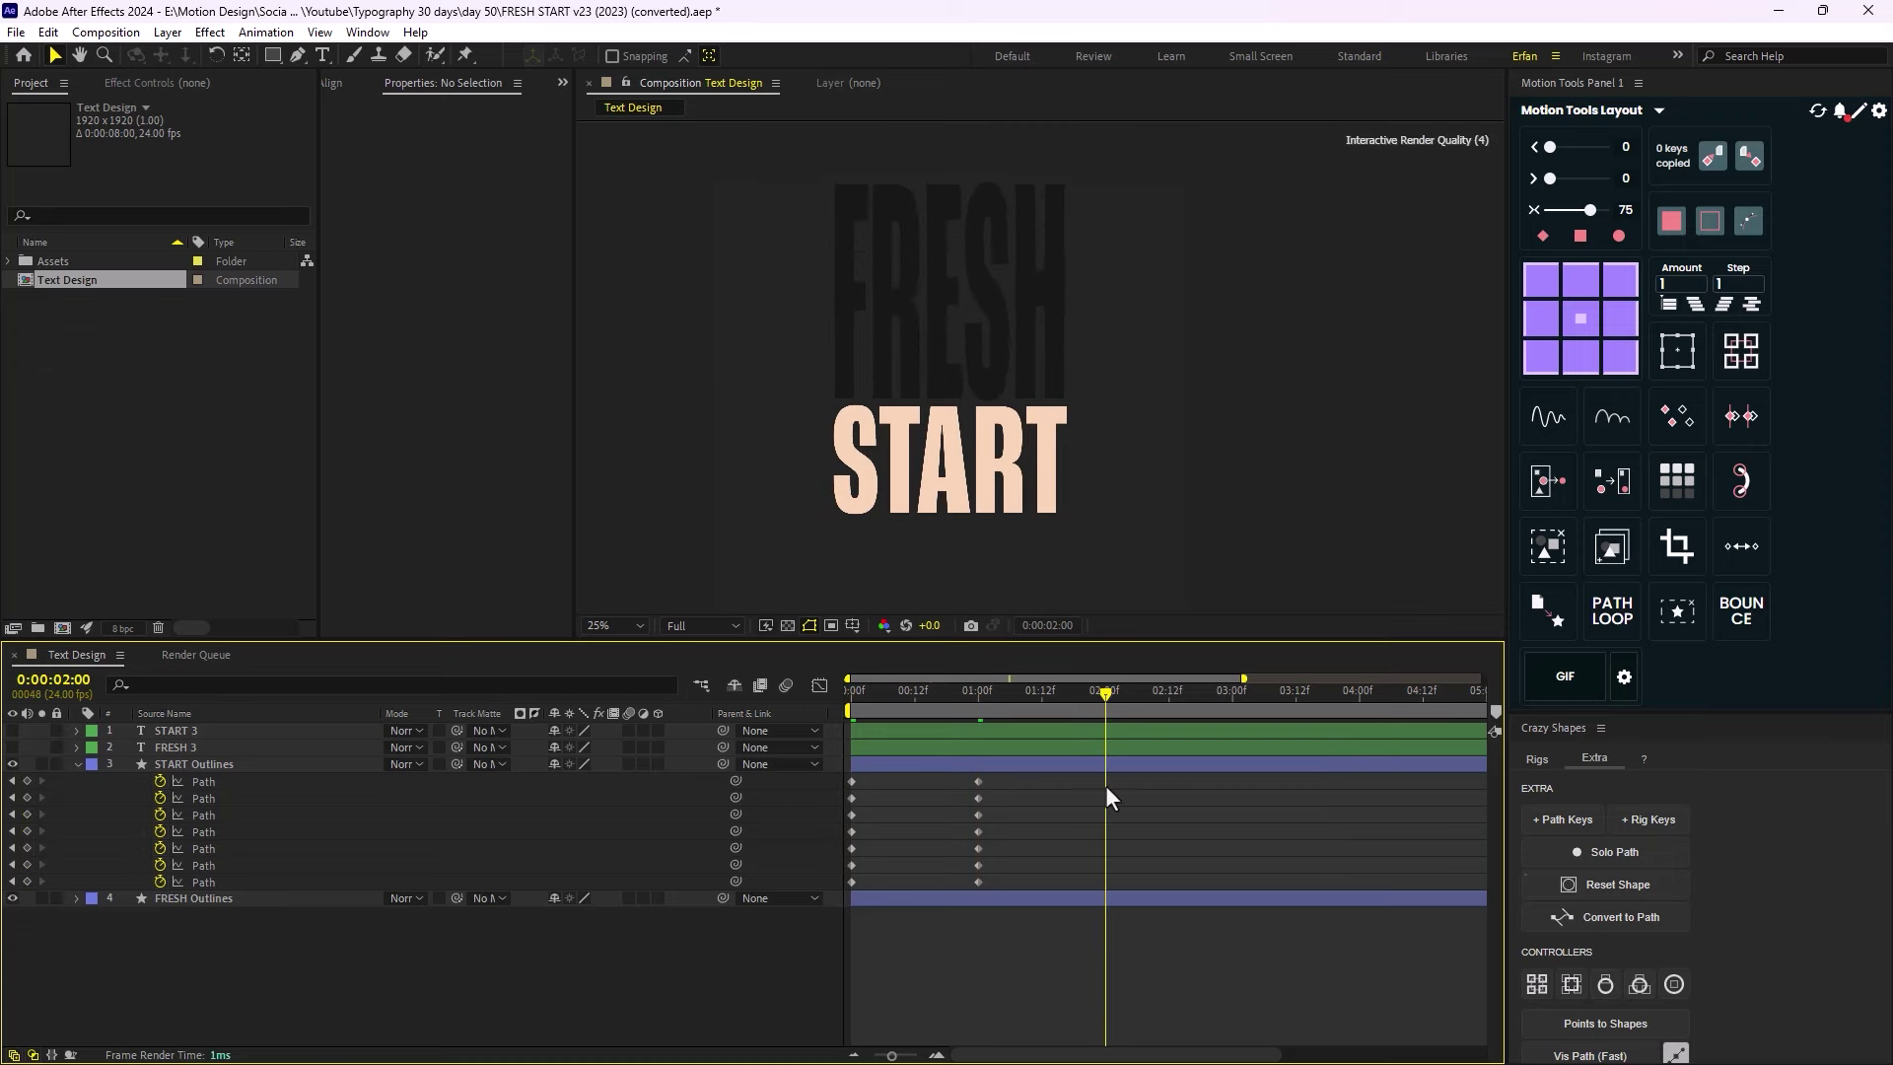
{"action": "left_click", "coordinate": [203, 748]}
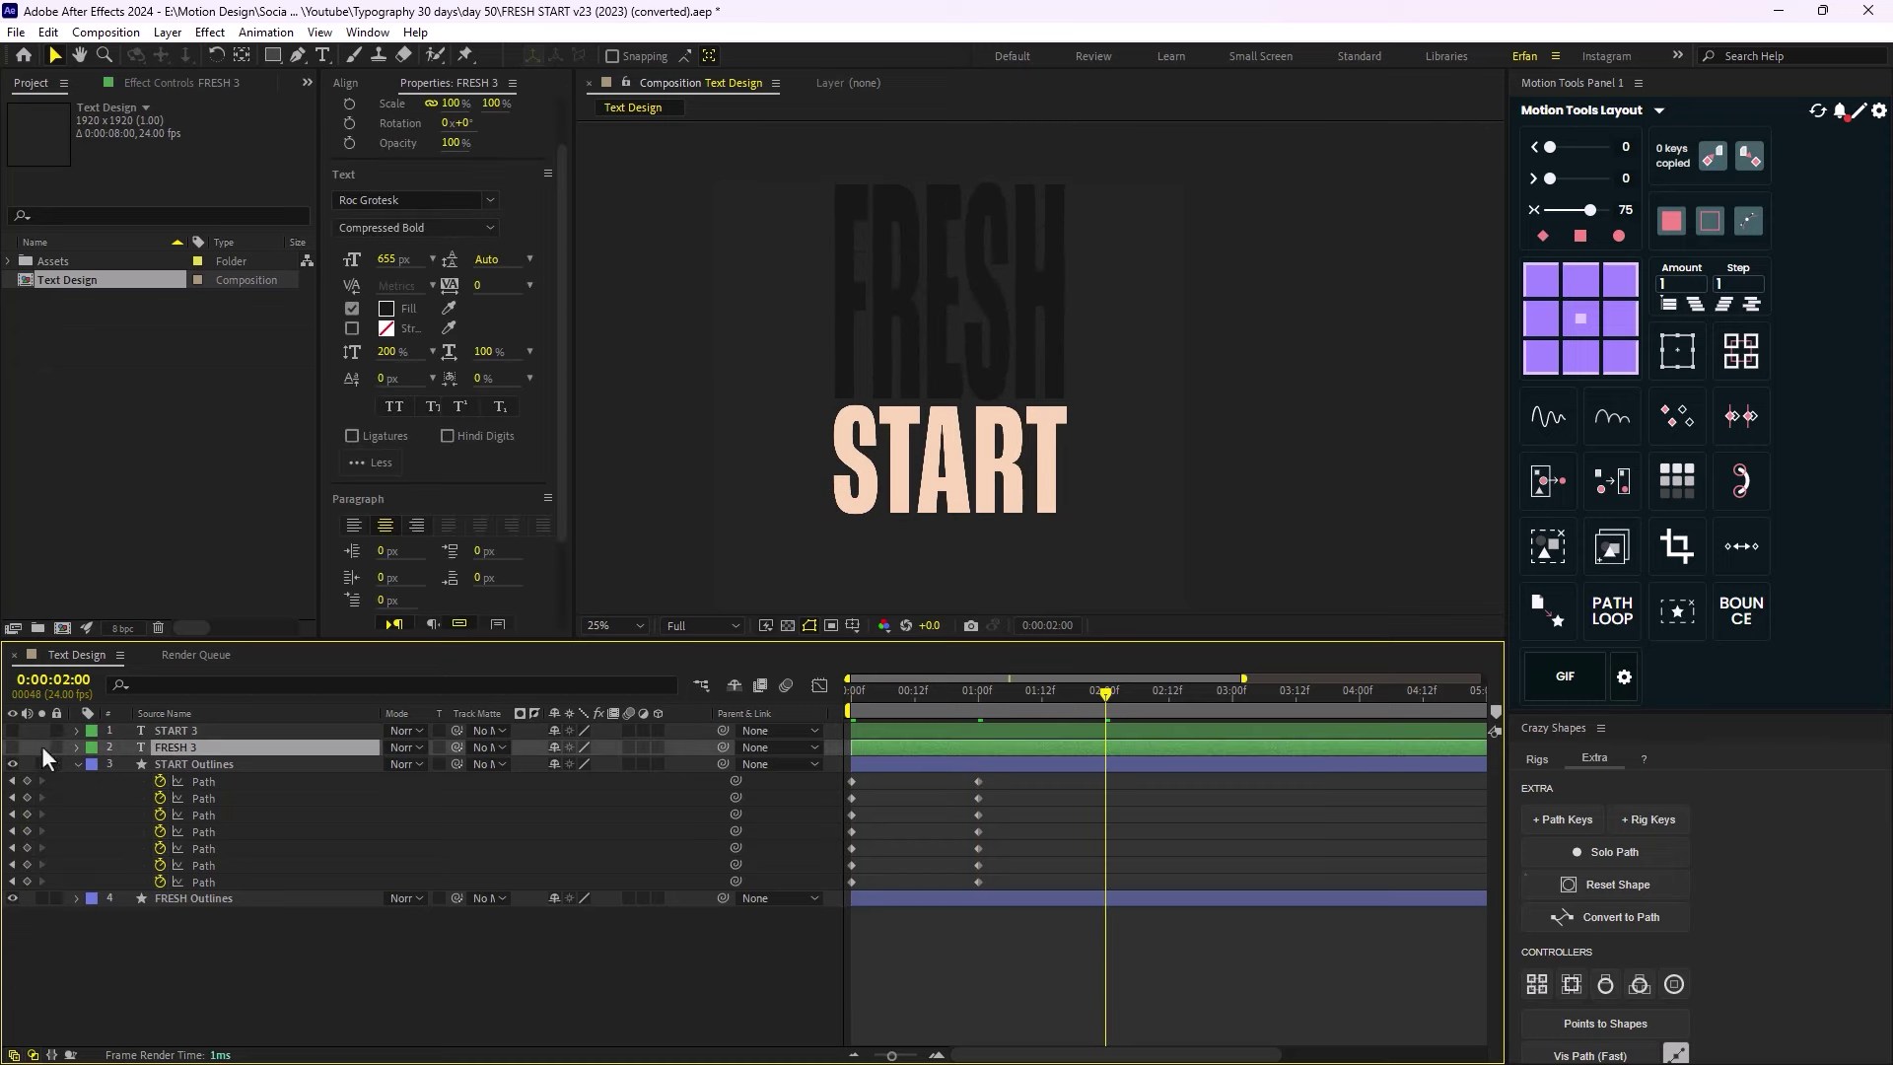
{"action": "key", "text": "Delete"}
Reveal the START 3 text layer, create shapes from it, and delete the original START 3 text layer.
{"action": "left_click", "coordinate": [191, 731]}
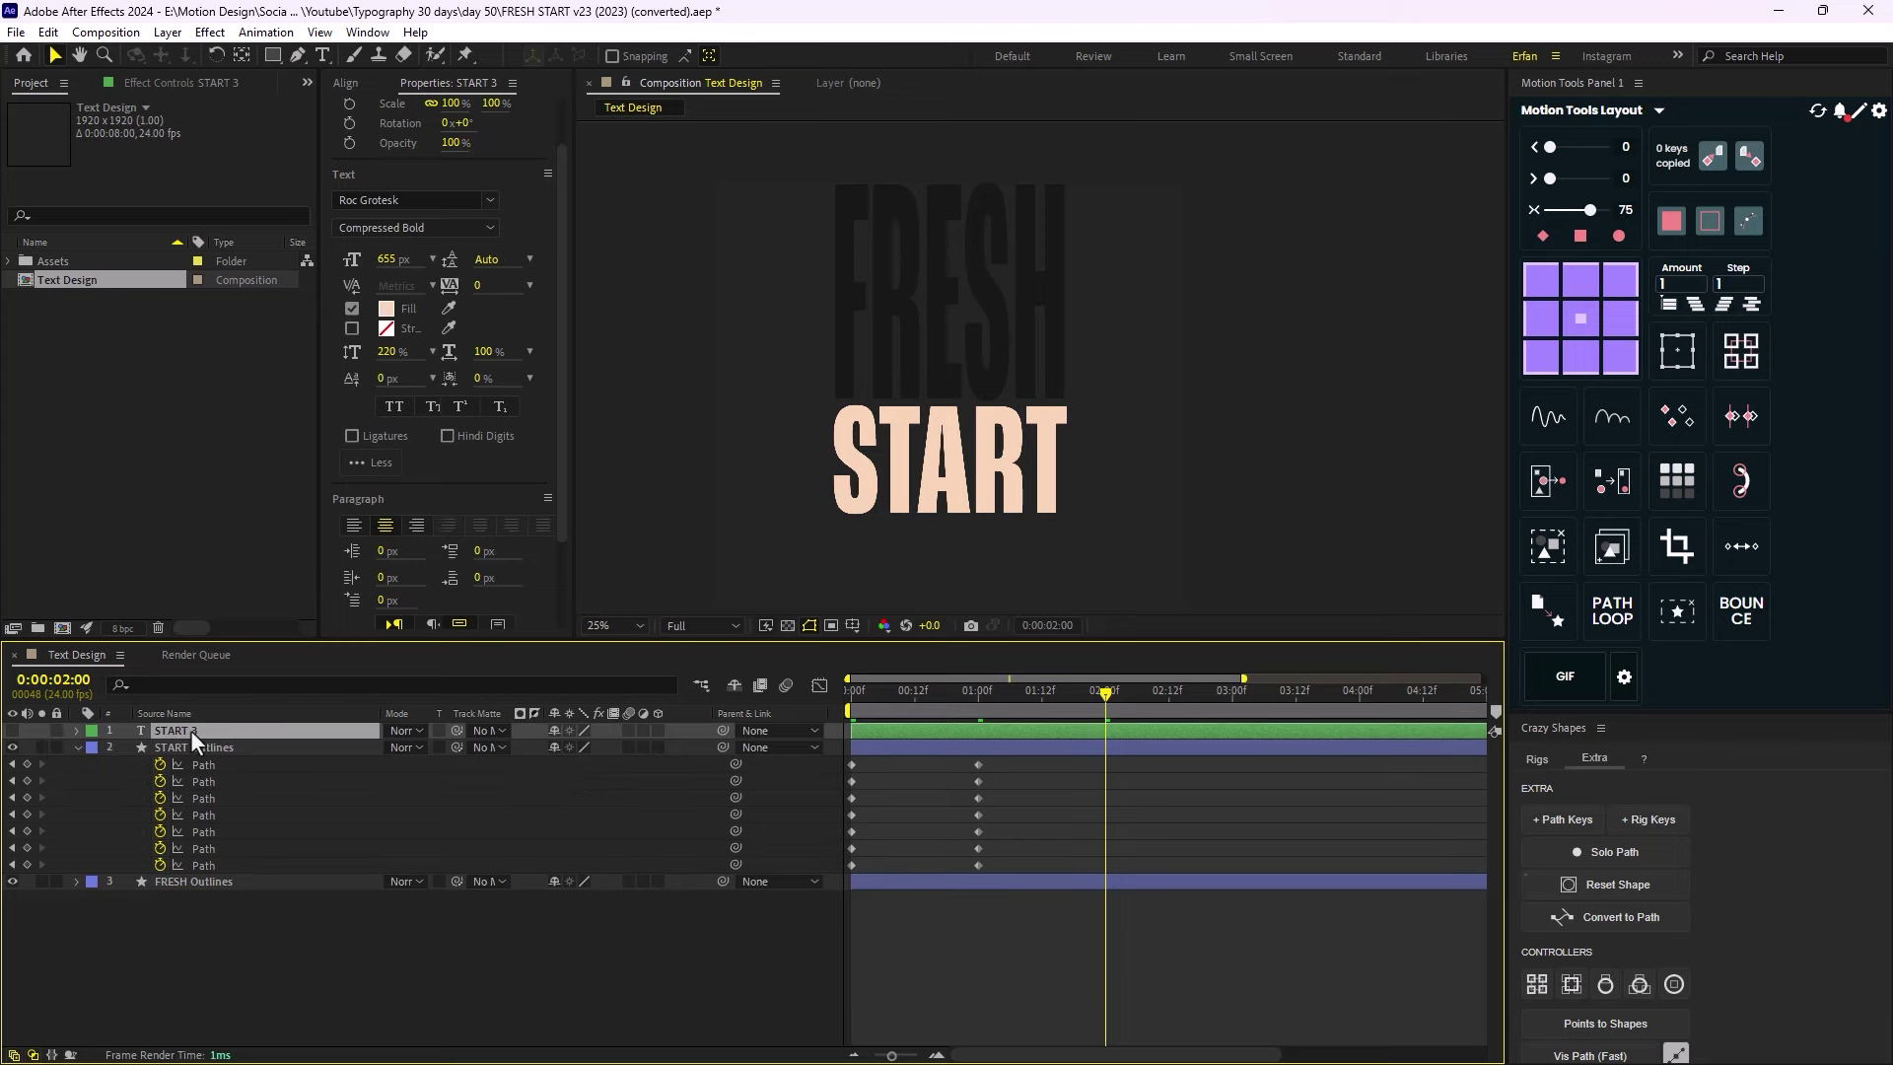
{"action": "left_click", "coordinate": [12, 730]}
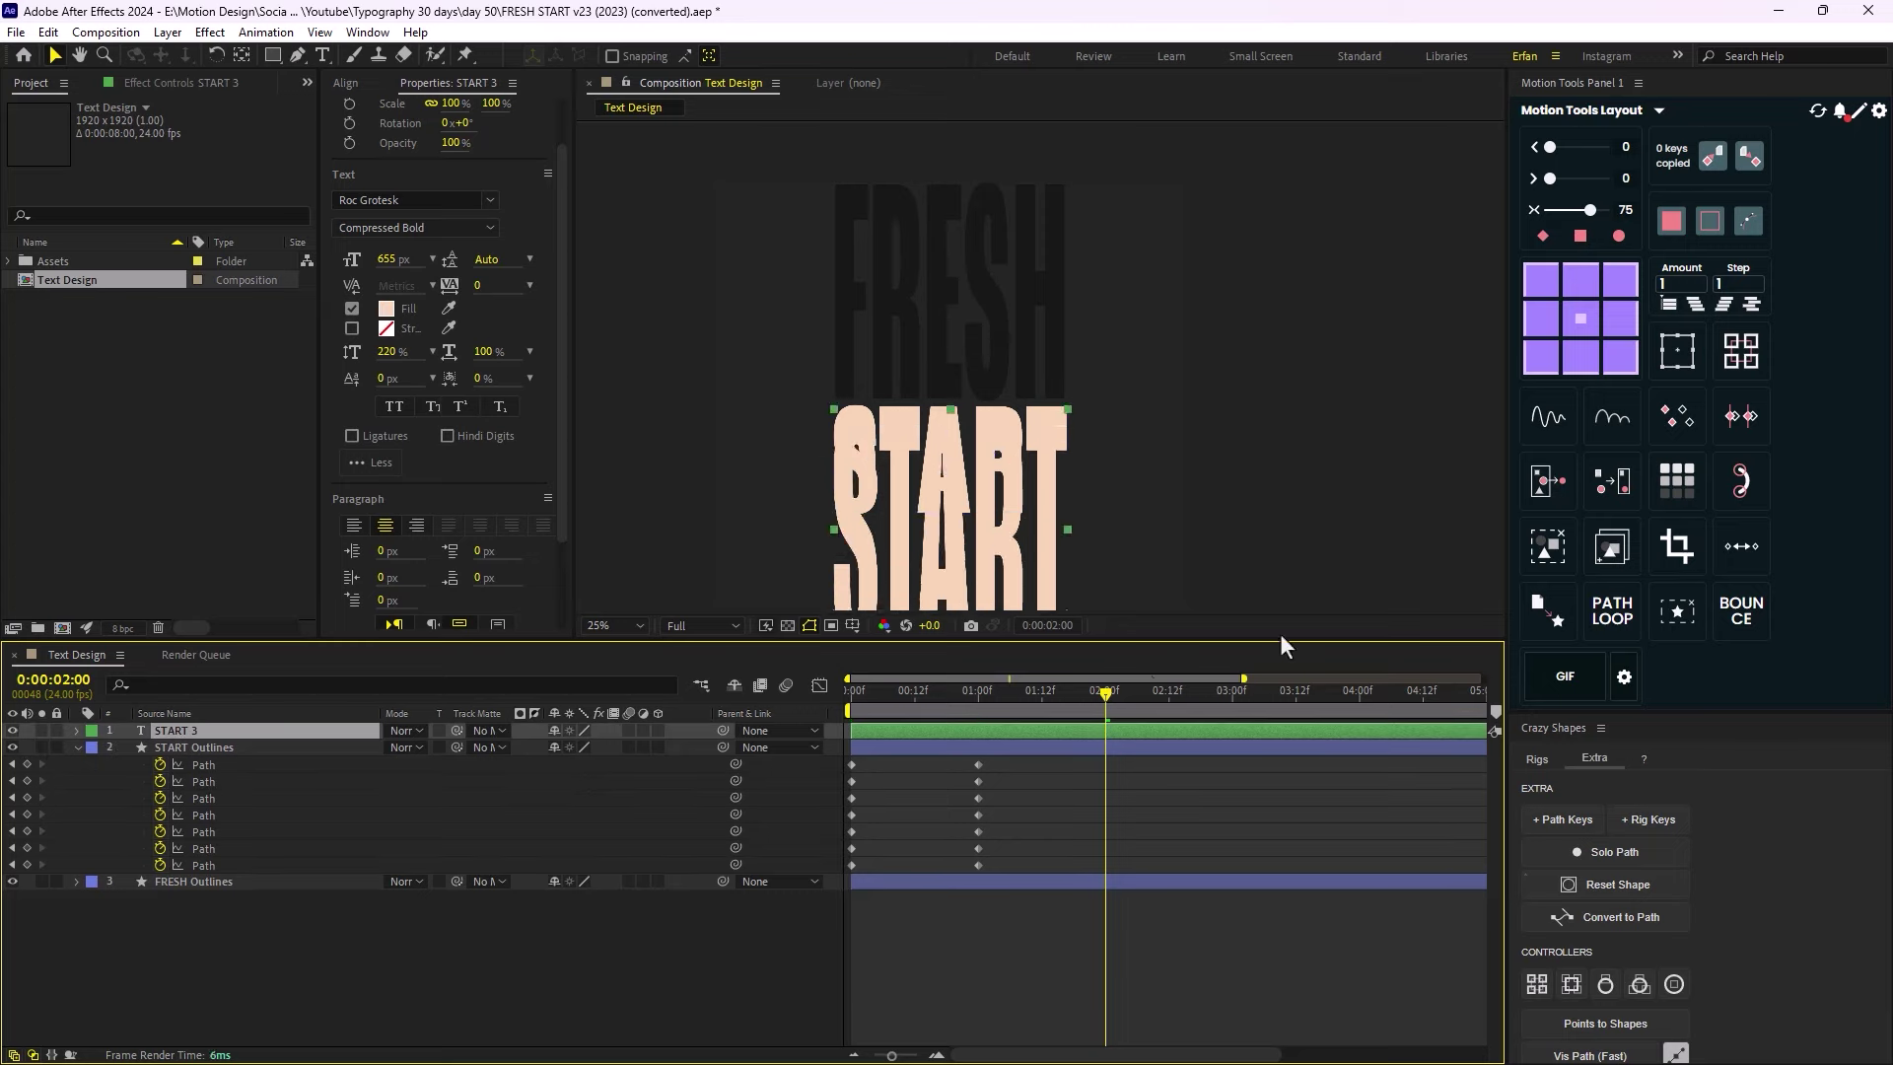
{"action": "right_click", "coordinate": [240, 734]}
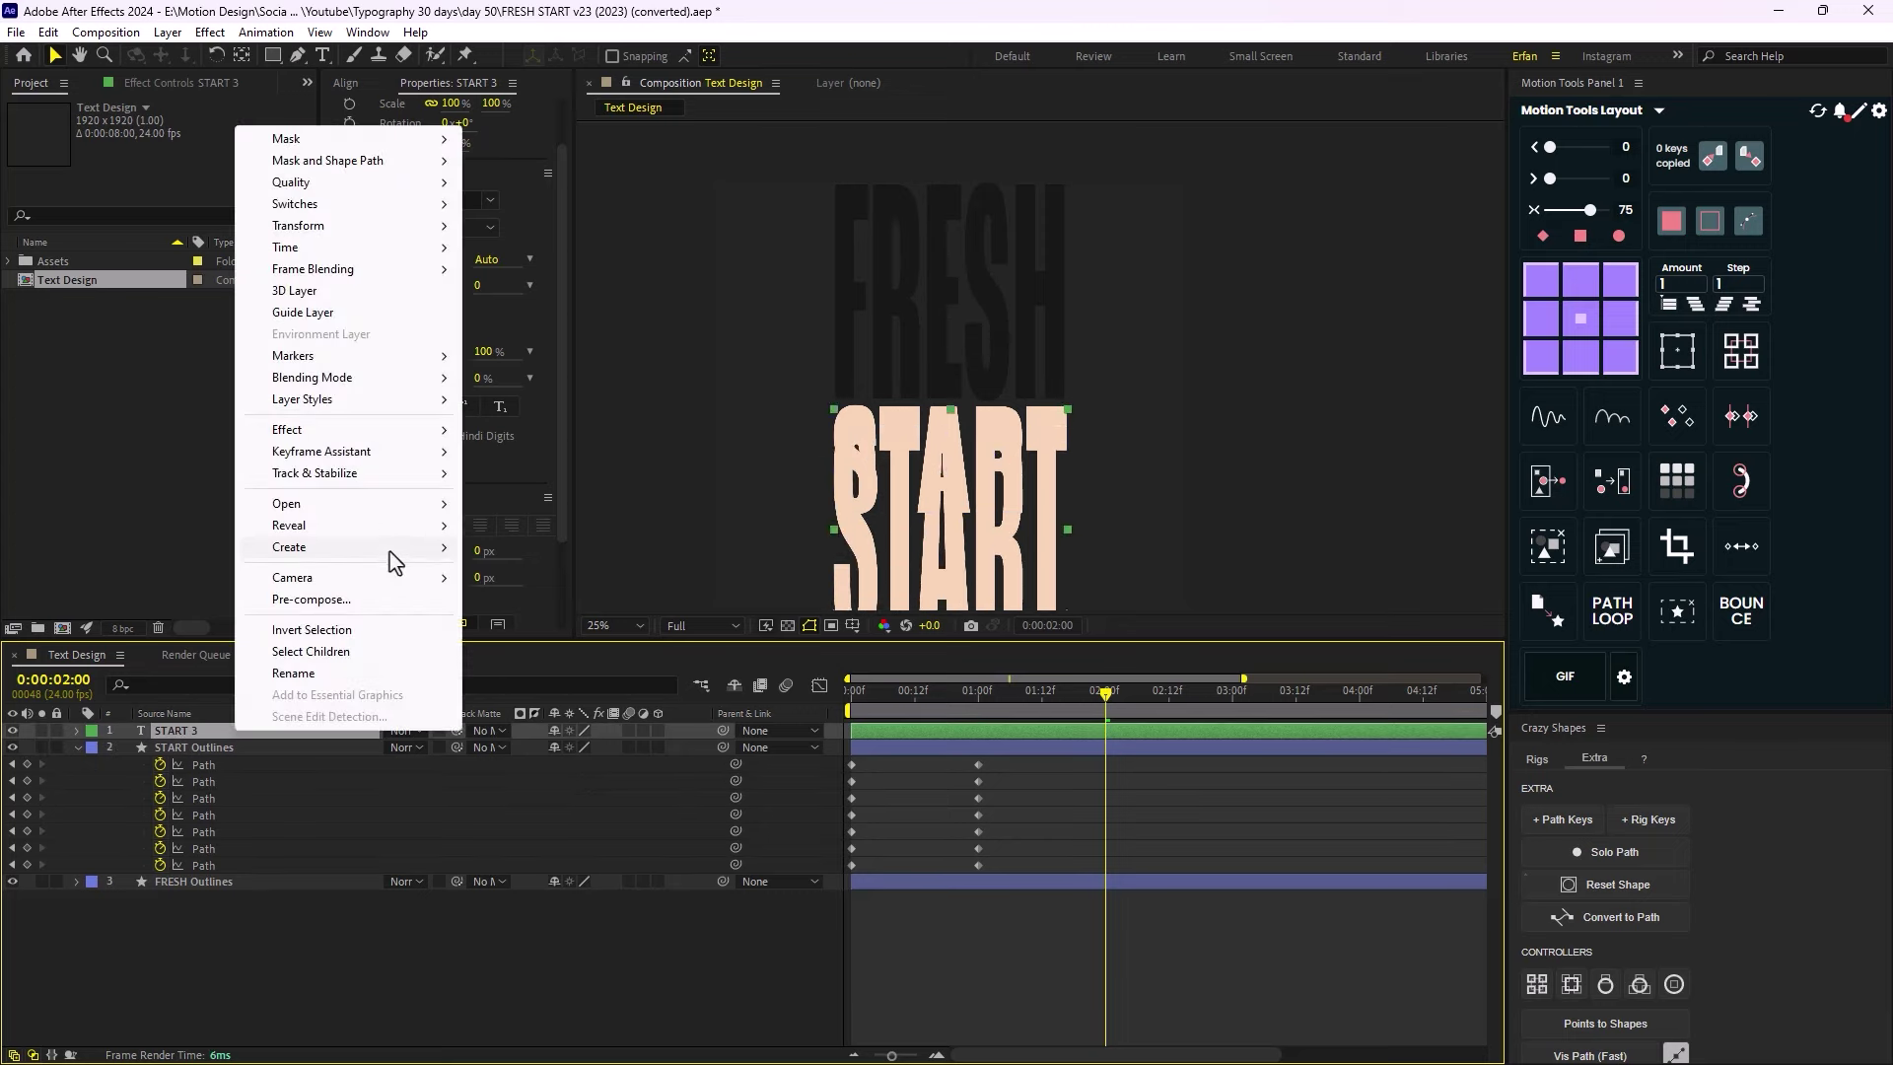
{"action": "mouse_move", "coordinate": [394, 550]}
{"action": "left_click", "coordinate": [555, 567]}
{"action": "left_click", "coordinate": [181, 747]}
{"action": "key", "text": "Delete"}
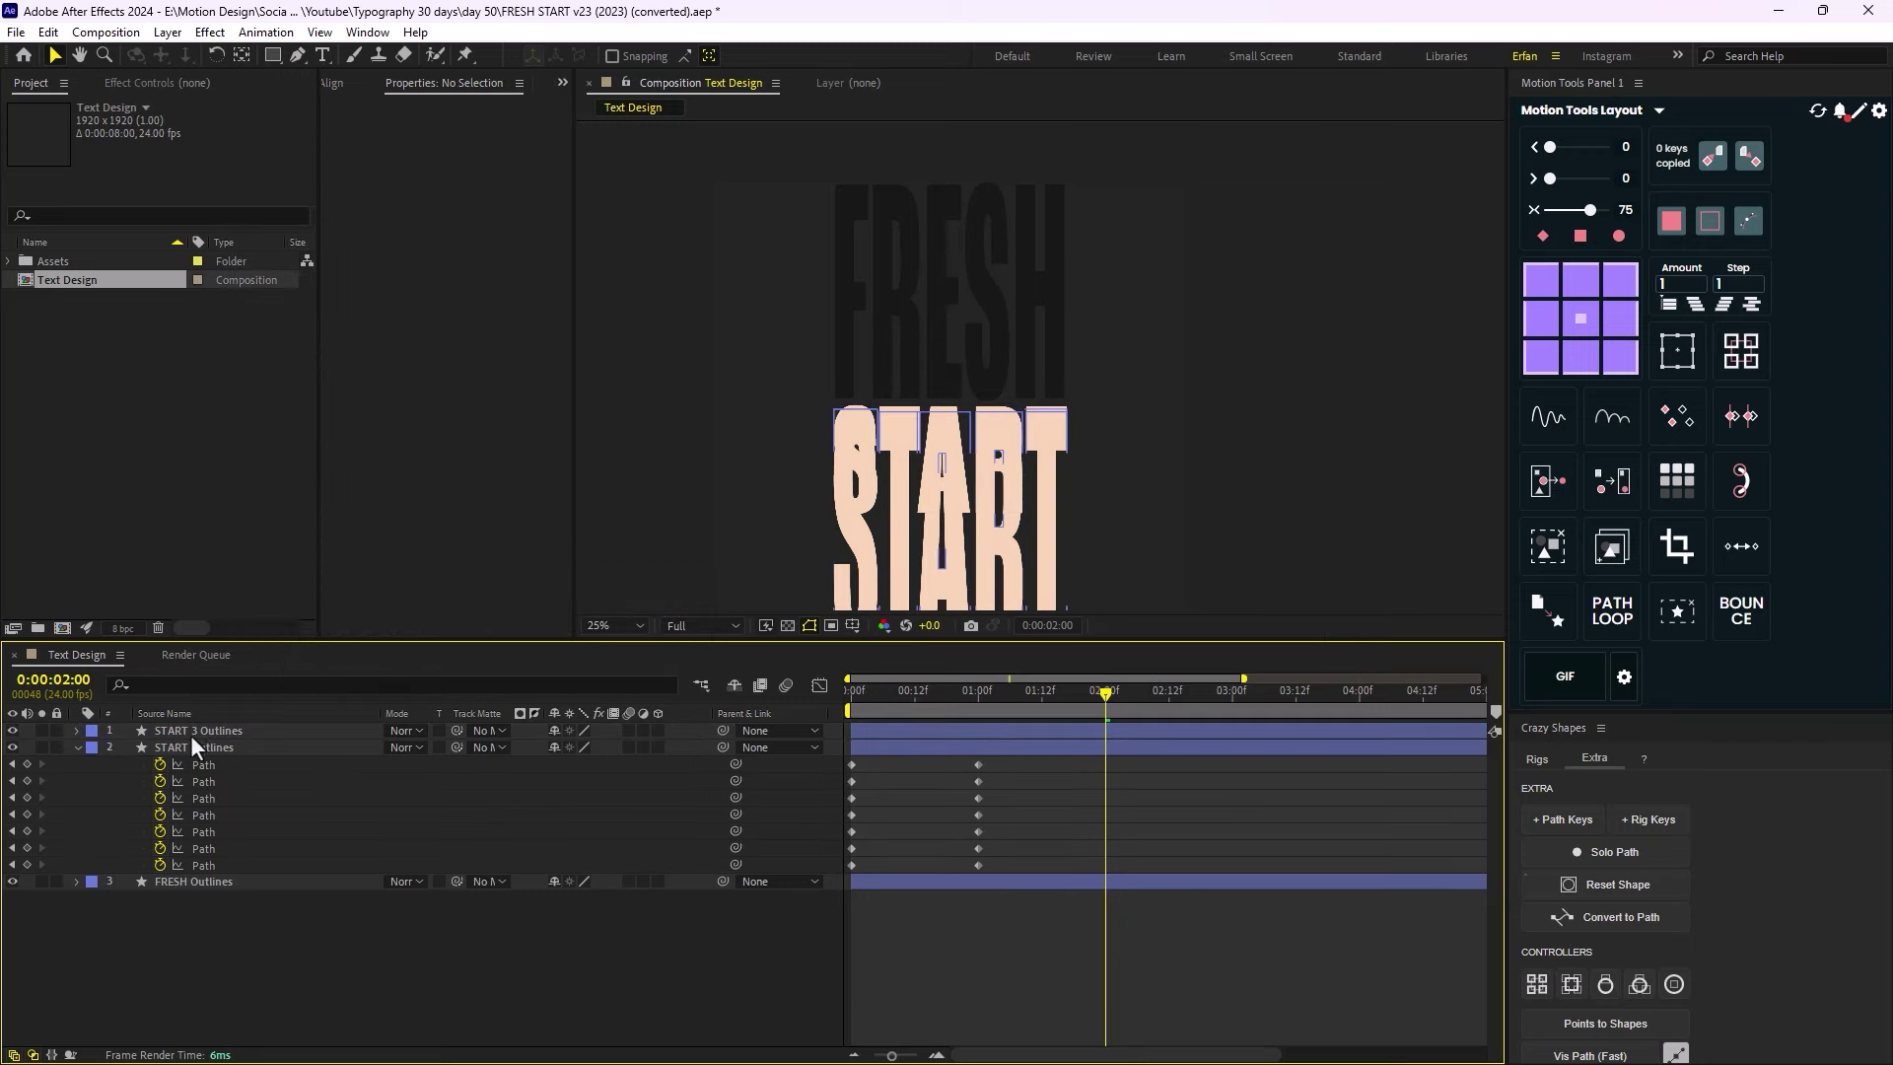
Add path keyframes to START 3 Outlines at 0:00:02:00 and paste them onto the matching paths of START Outlines.
{"action": "left_click", "coordinate": [203, 731]}
{"action": "left_click", "coordinate": [1550, 813]}
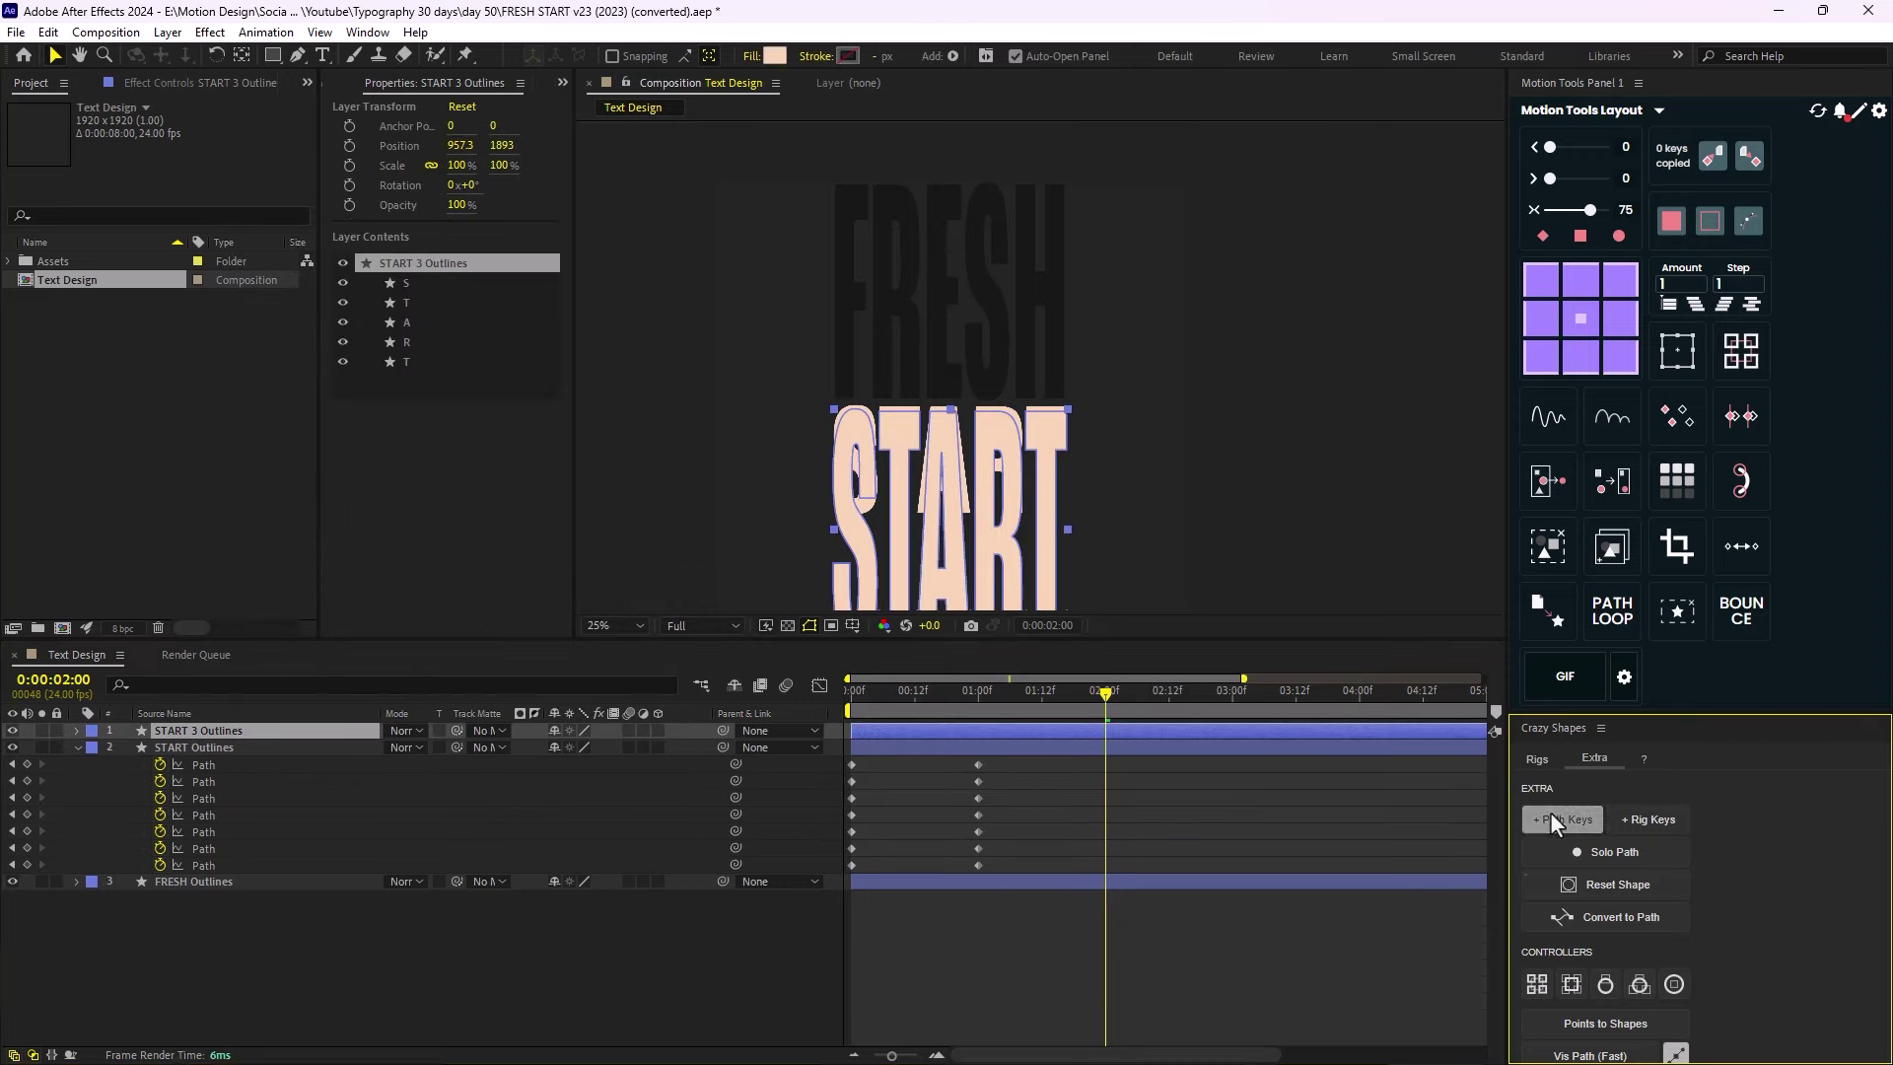
{"action": "left_click_drag", "start_coordinate": [1145, 748], "coordinate": [972, 992]}
{"action": "key", "text": "ctrl+c"}
{"action": "key", "text": "ctrl+v"}
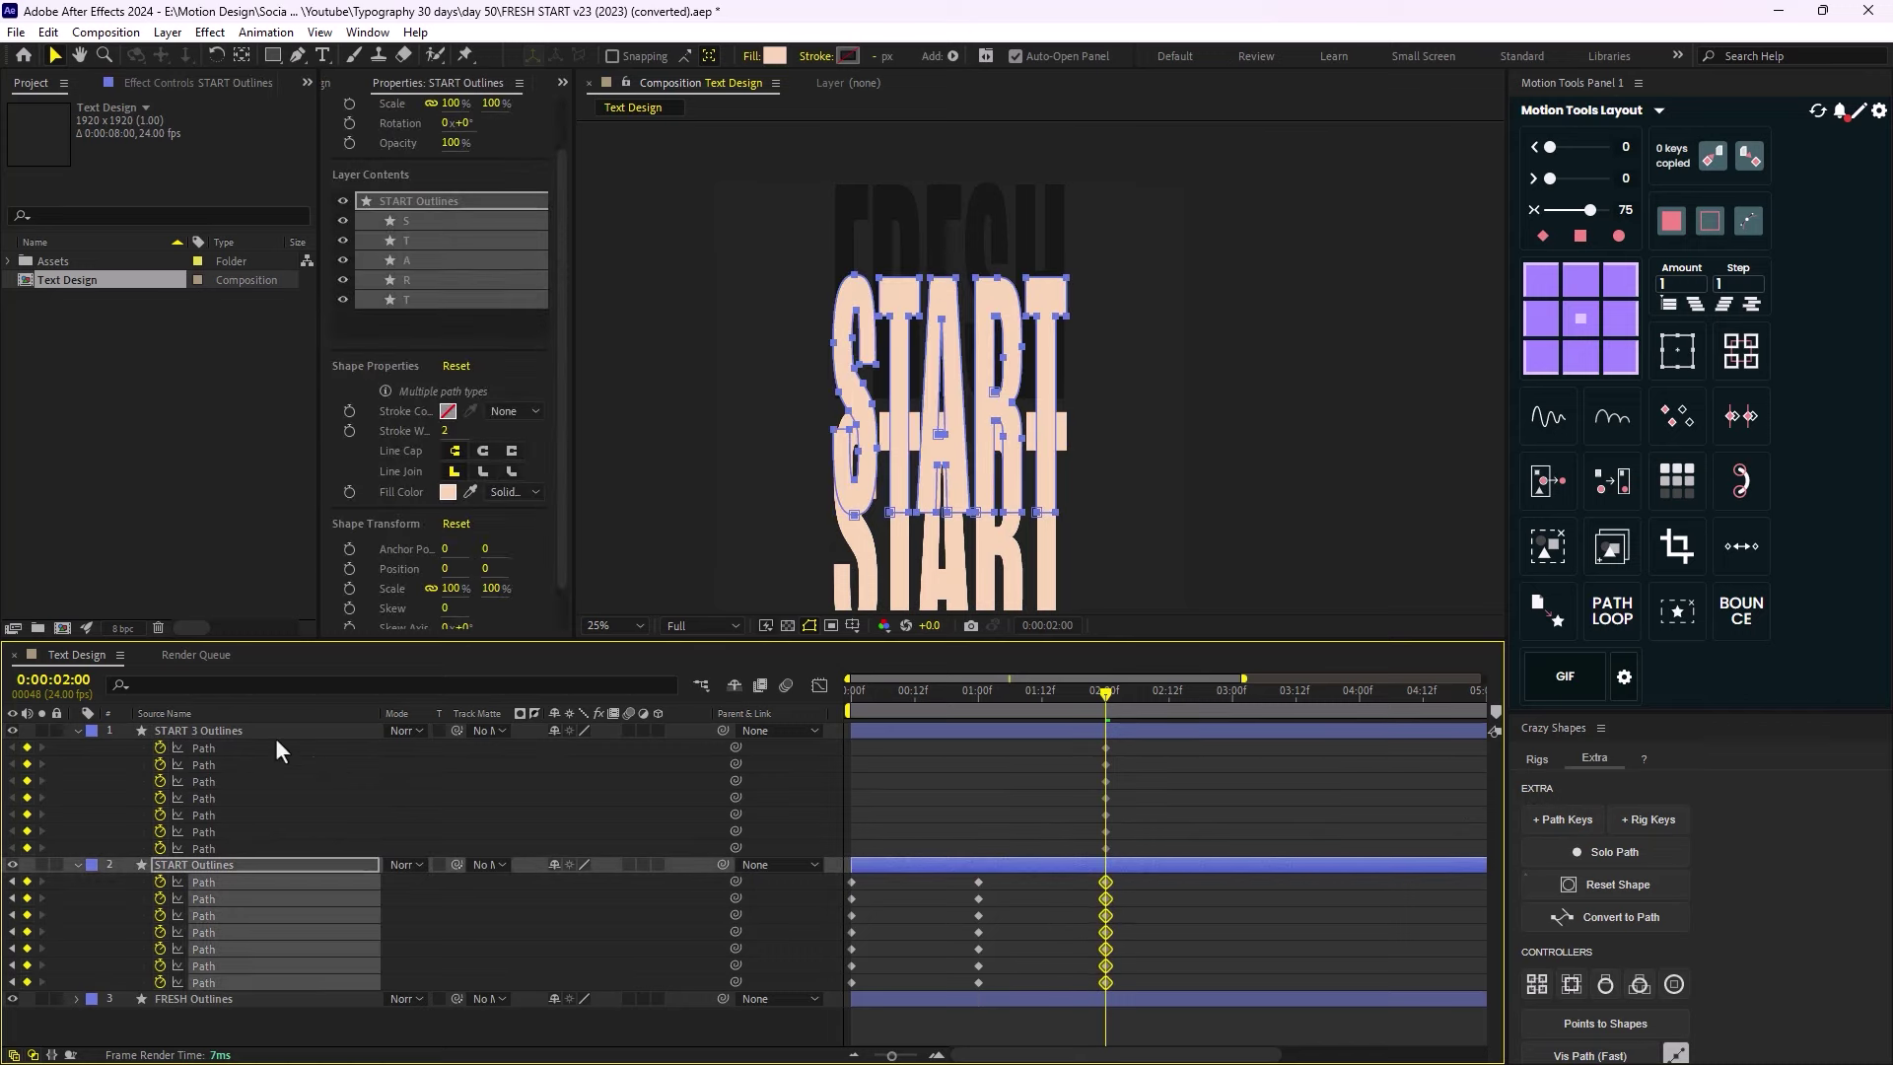
Delete the START 3 Outlines layer and scrub back through the START morph.
{"action": "left_click", "coordinate": [229, 736]}
{"action": "key", "text": "Delete"}
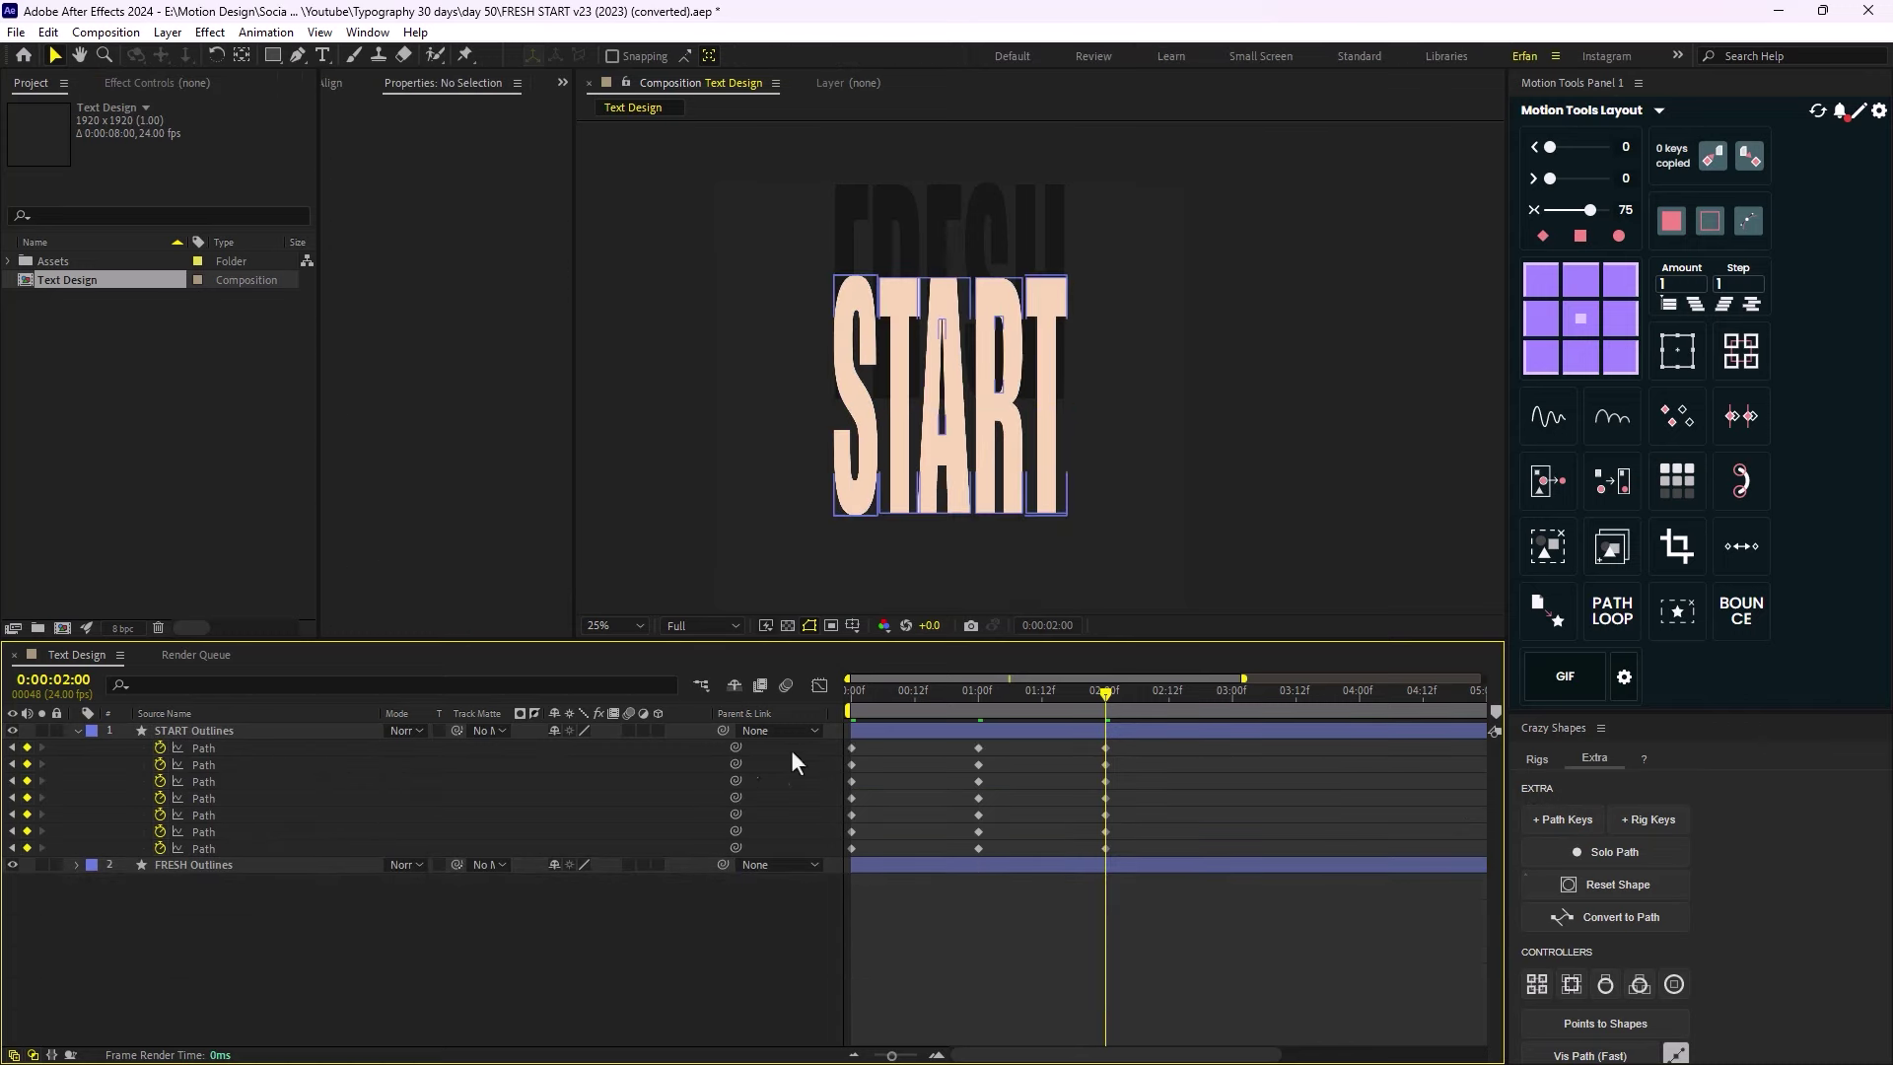
{"action": "left_click_drag", "start_coordinate": [1106, 693], "coordinate": [986, 771]}
{"action": "key", "text": "k"}
{"action": "key", "text": "ctrl+v"}
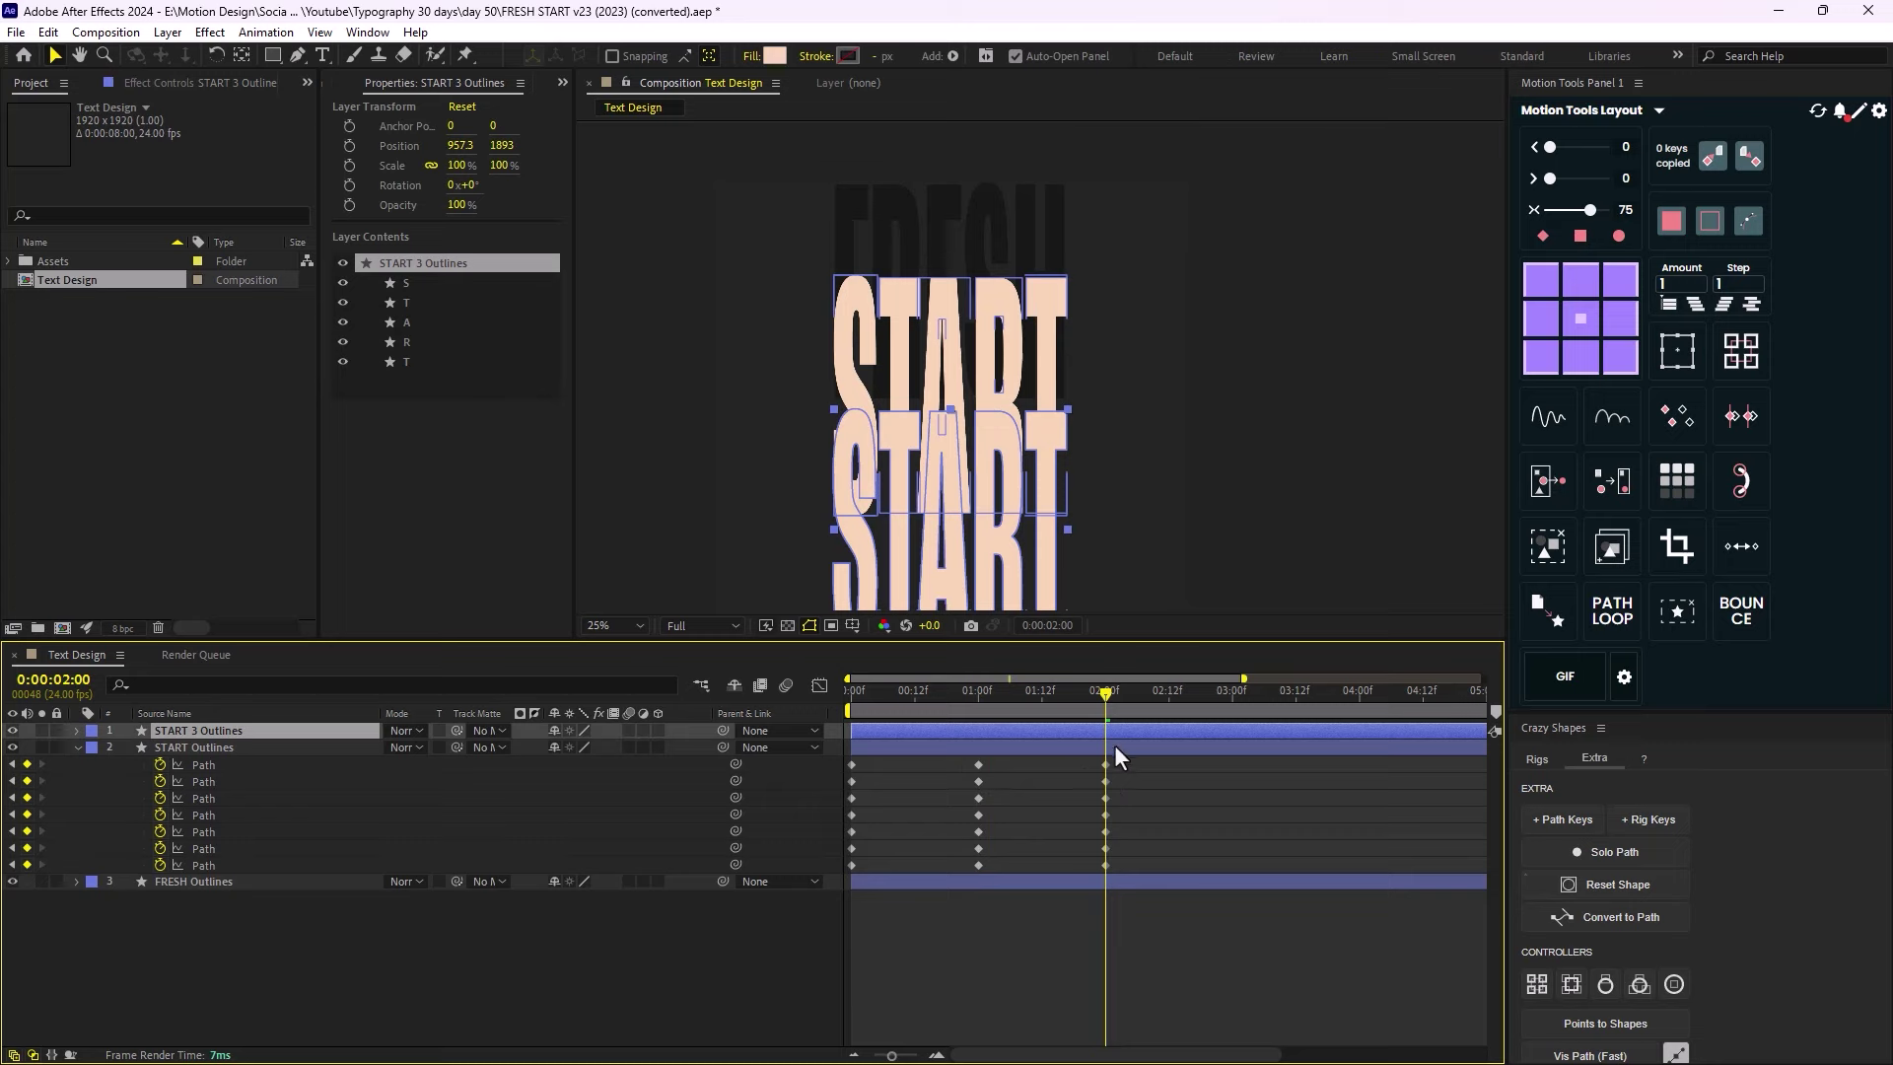
Move all START Outlines letter paths at 0:00:02:00 down to line up with the START 3 Outlines letters.
{"action": "left_click_drag", "start_coordinate": [1138, 753], "coordinate": [1074, 840]}
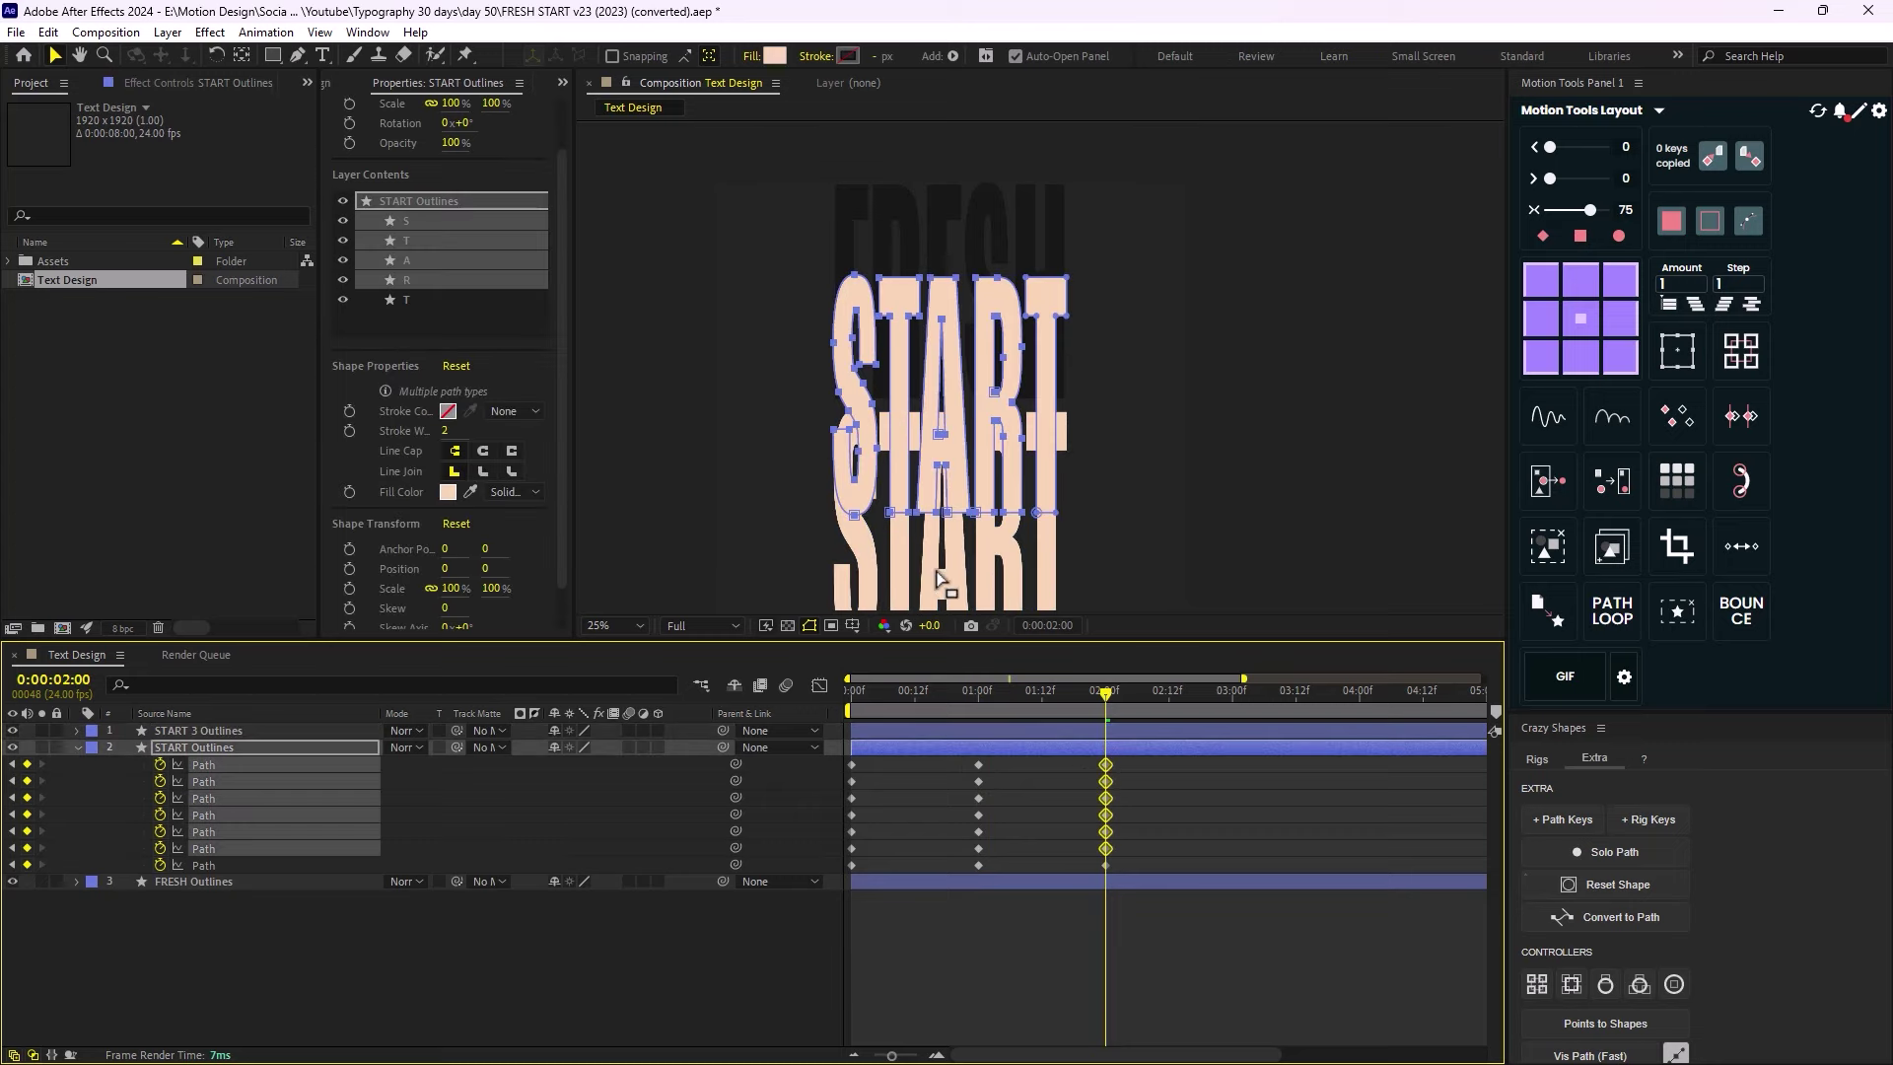
{"action": "left_click_drag", "start_coordinate": [1144, 754], "coordinate": [1075, 873]}
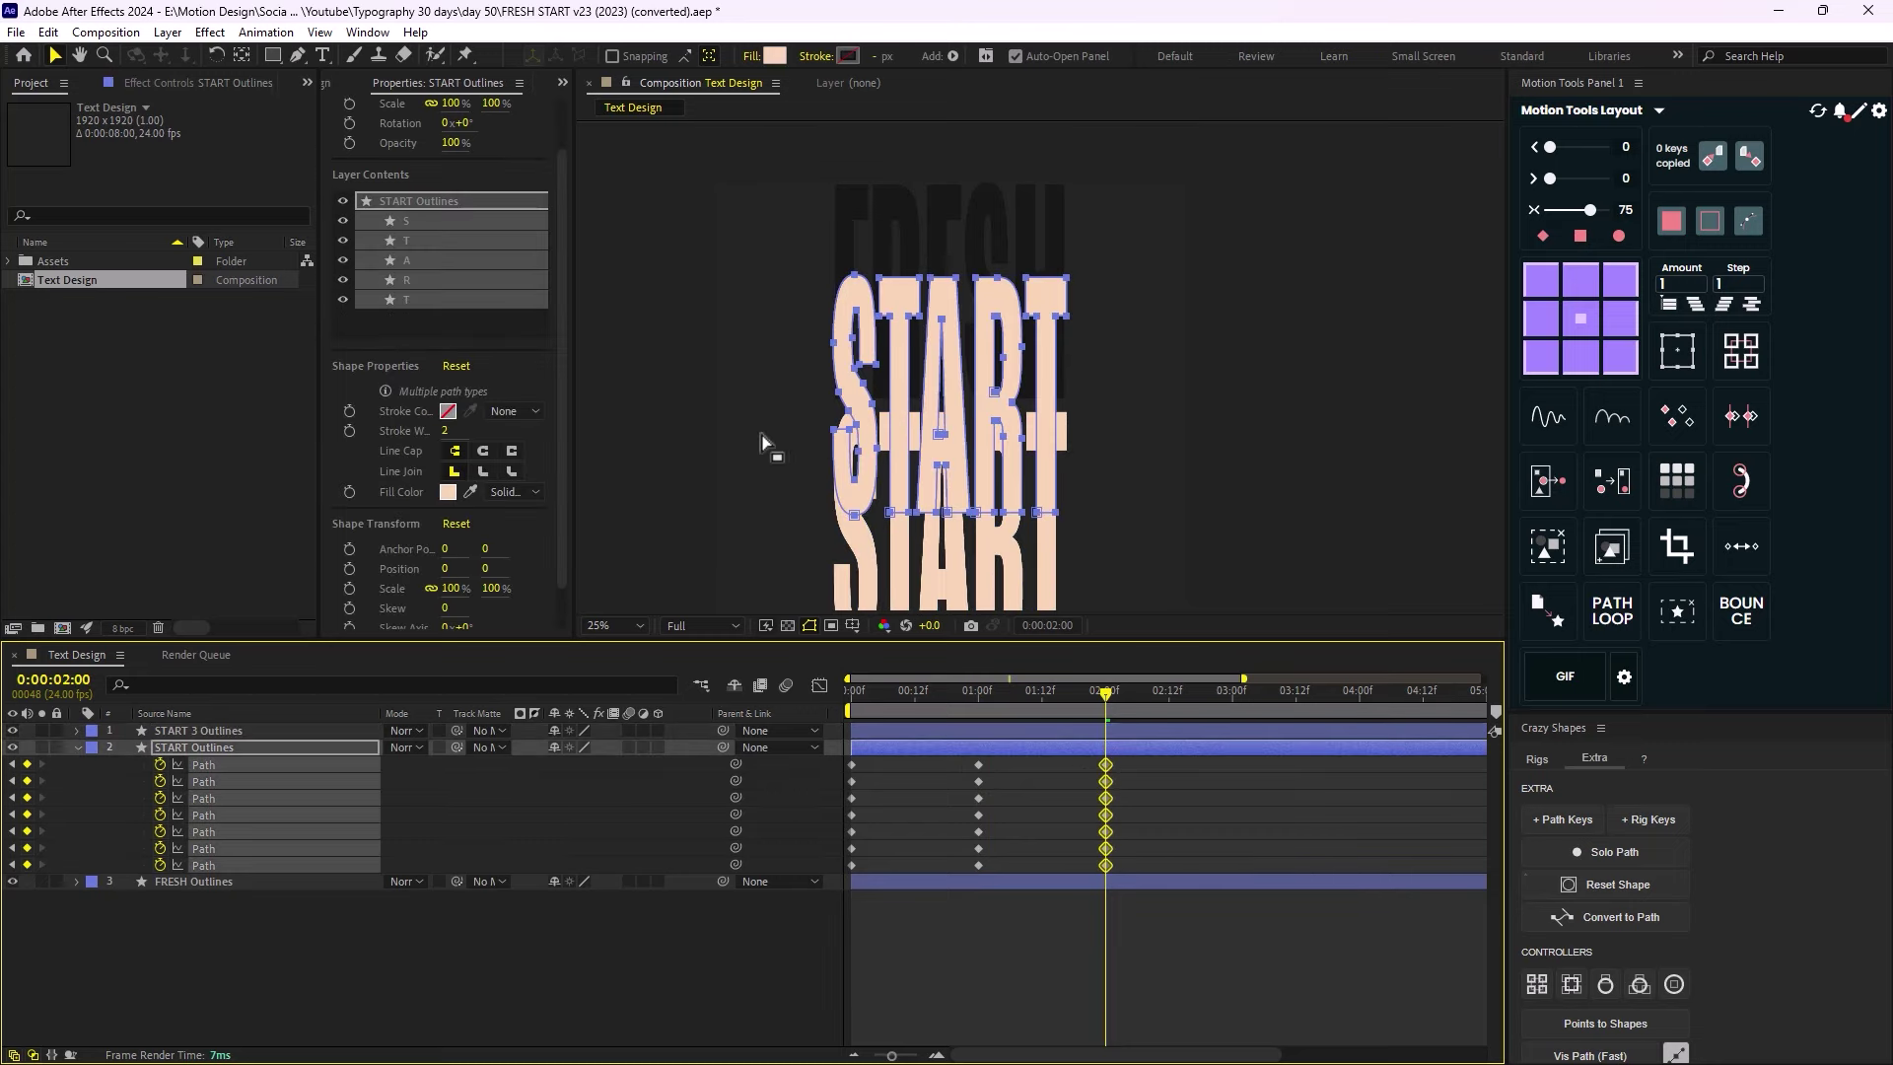
{"action": "key", "text": "h"}
{"action": "left_click_drag", "start_coordinate": [748, 452], "coordinate": [732, 364]}
{"action": "key", "text": "v"}
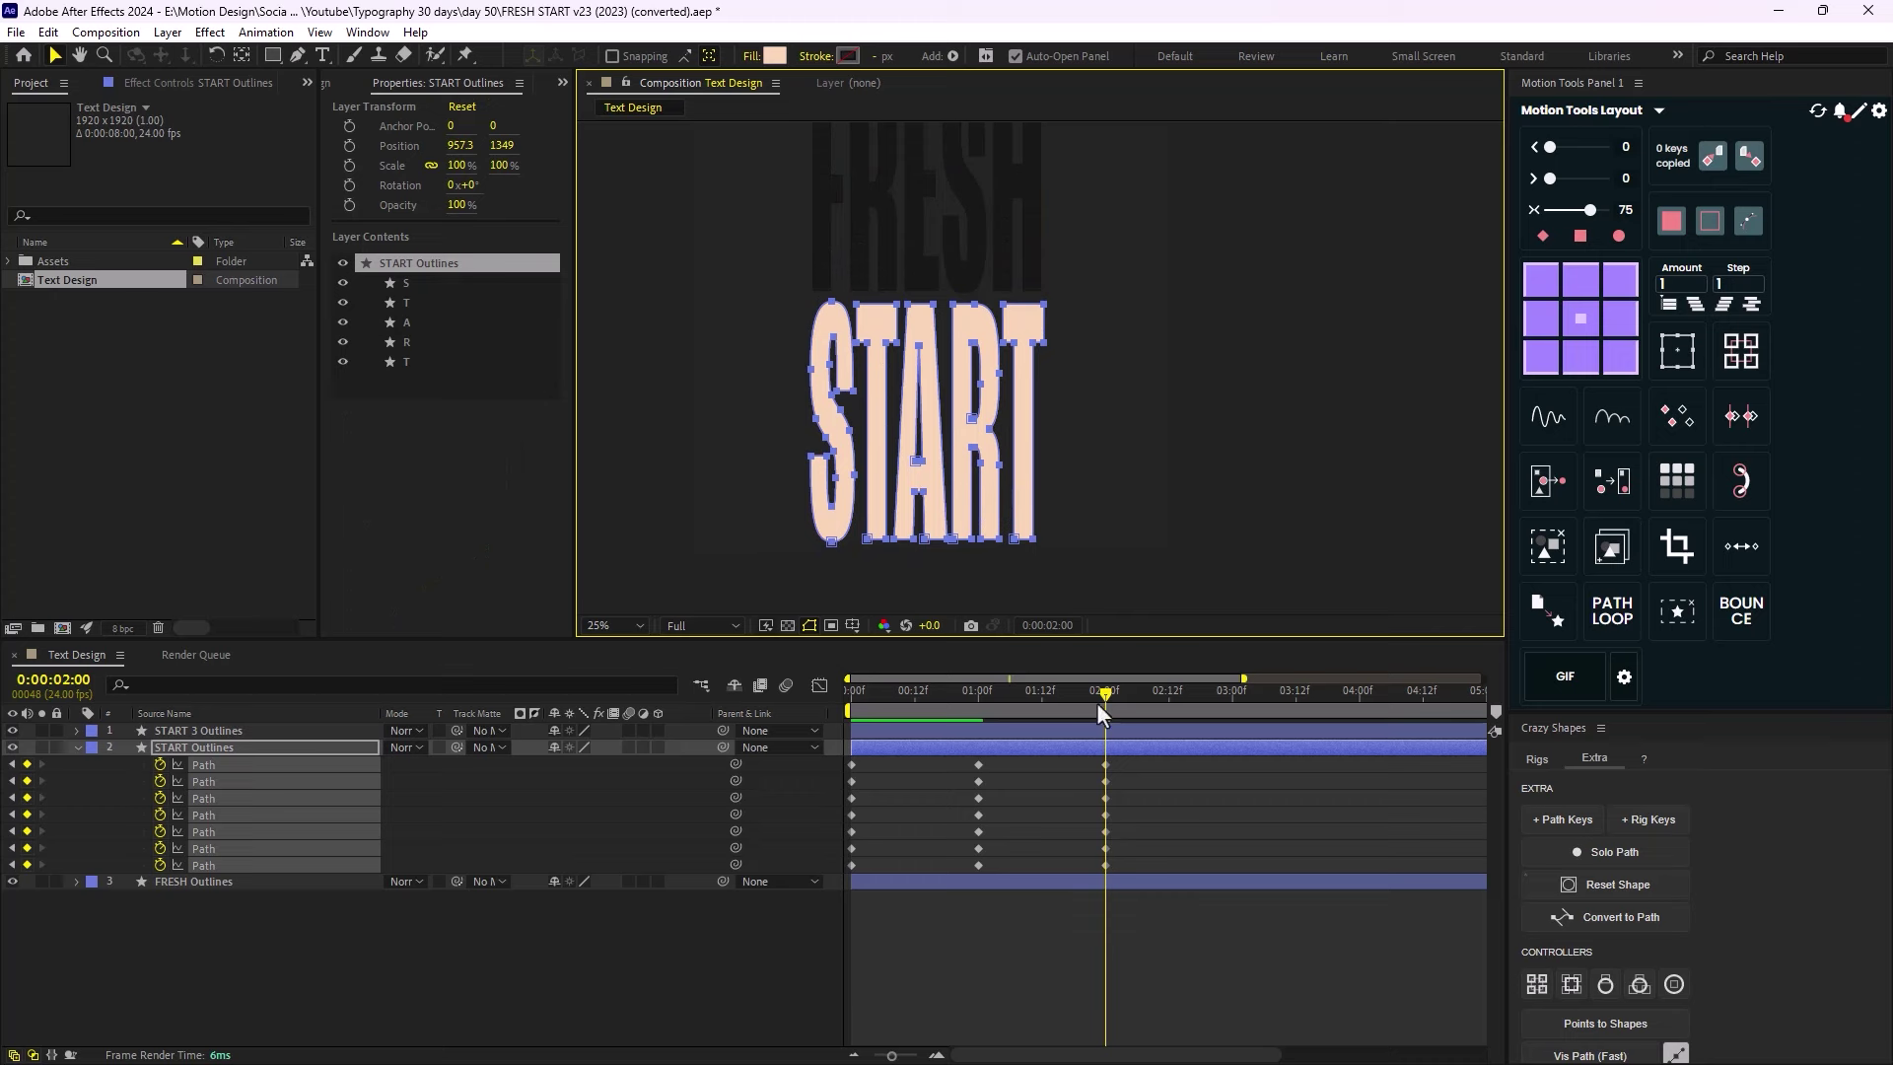
Delete the START 3 Outlines layer, leaving only START Outlines and FRESH Outlines.
{"action": "left_click", "coordinate": [458, 997]}
{"action": "left_click", "coordinate": [227, 731]}
{"action": "key", "text": "Delete"}
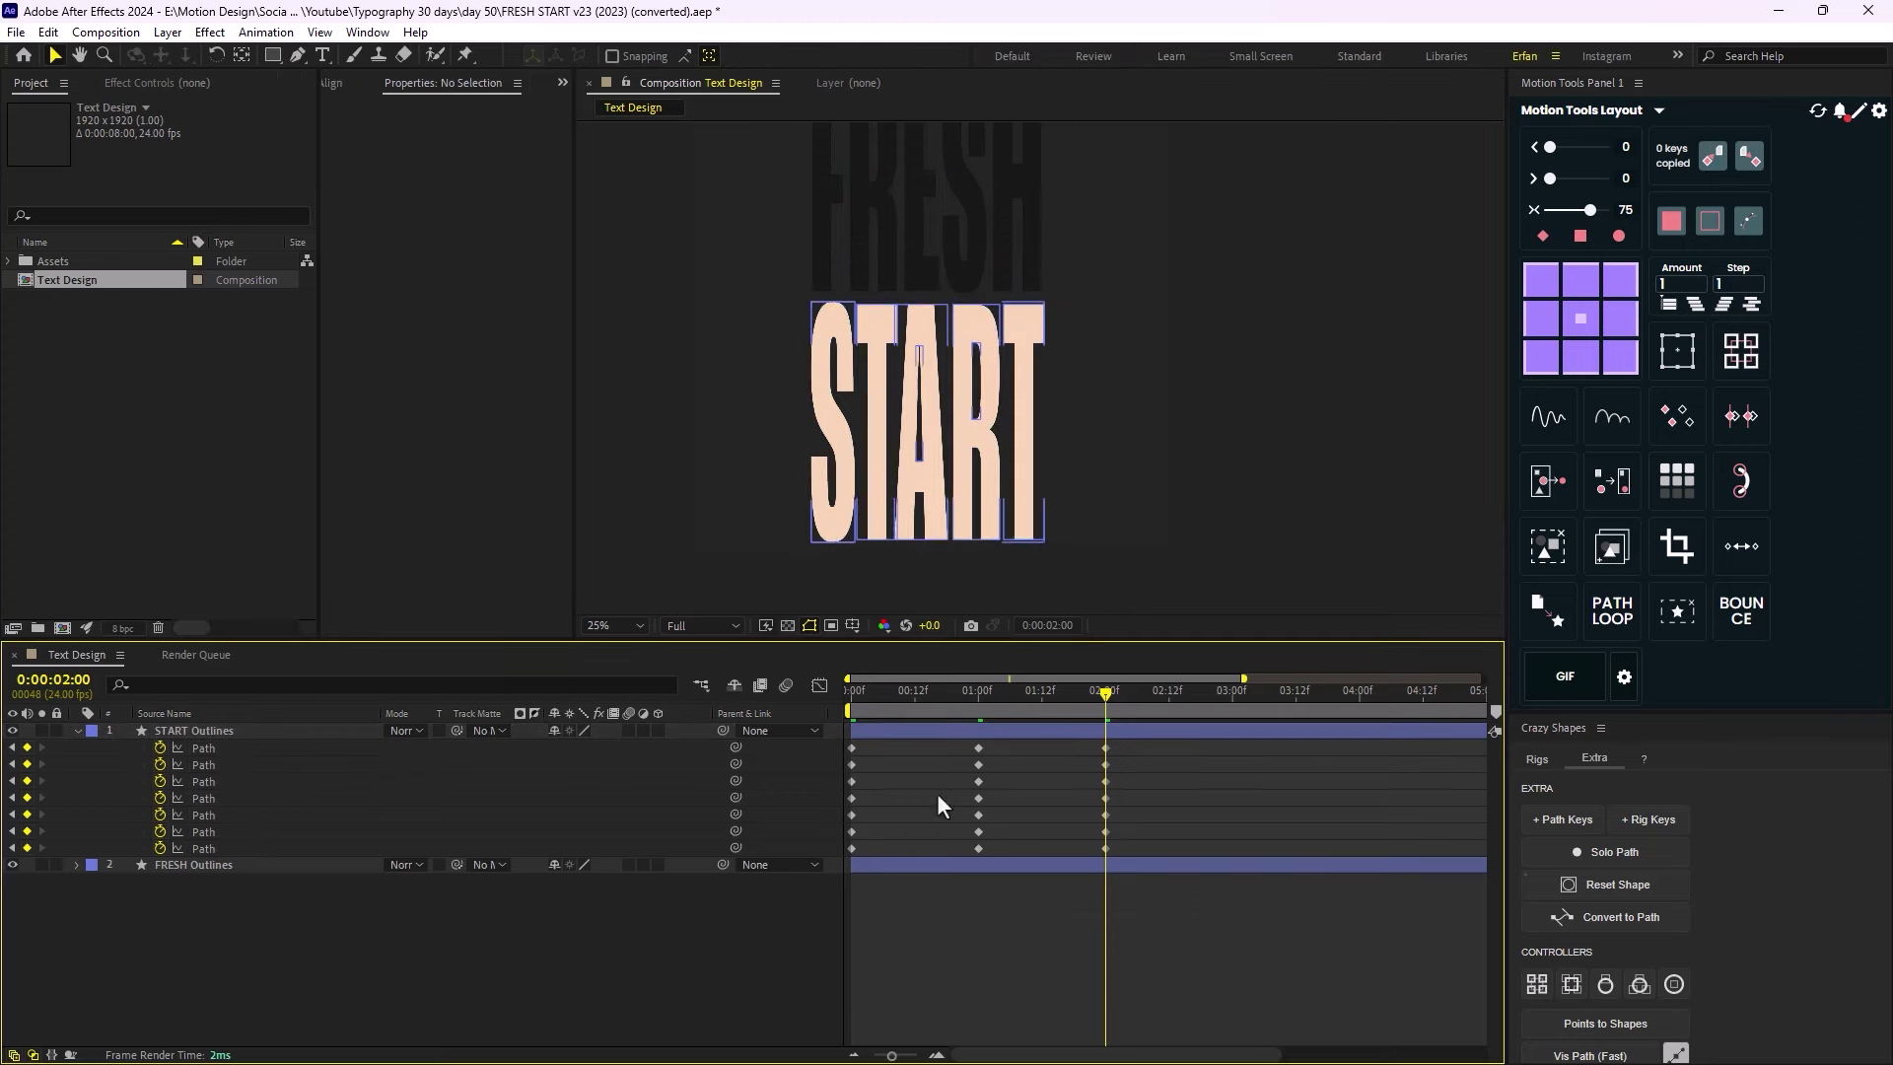
Copy the START Outlines path keyframes from the first frame to 0:00:03:00.
{"action": "left_click_drag", "start_coordinate": [1086, 689], "coordinate": [1228, 795]}
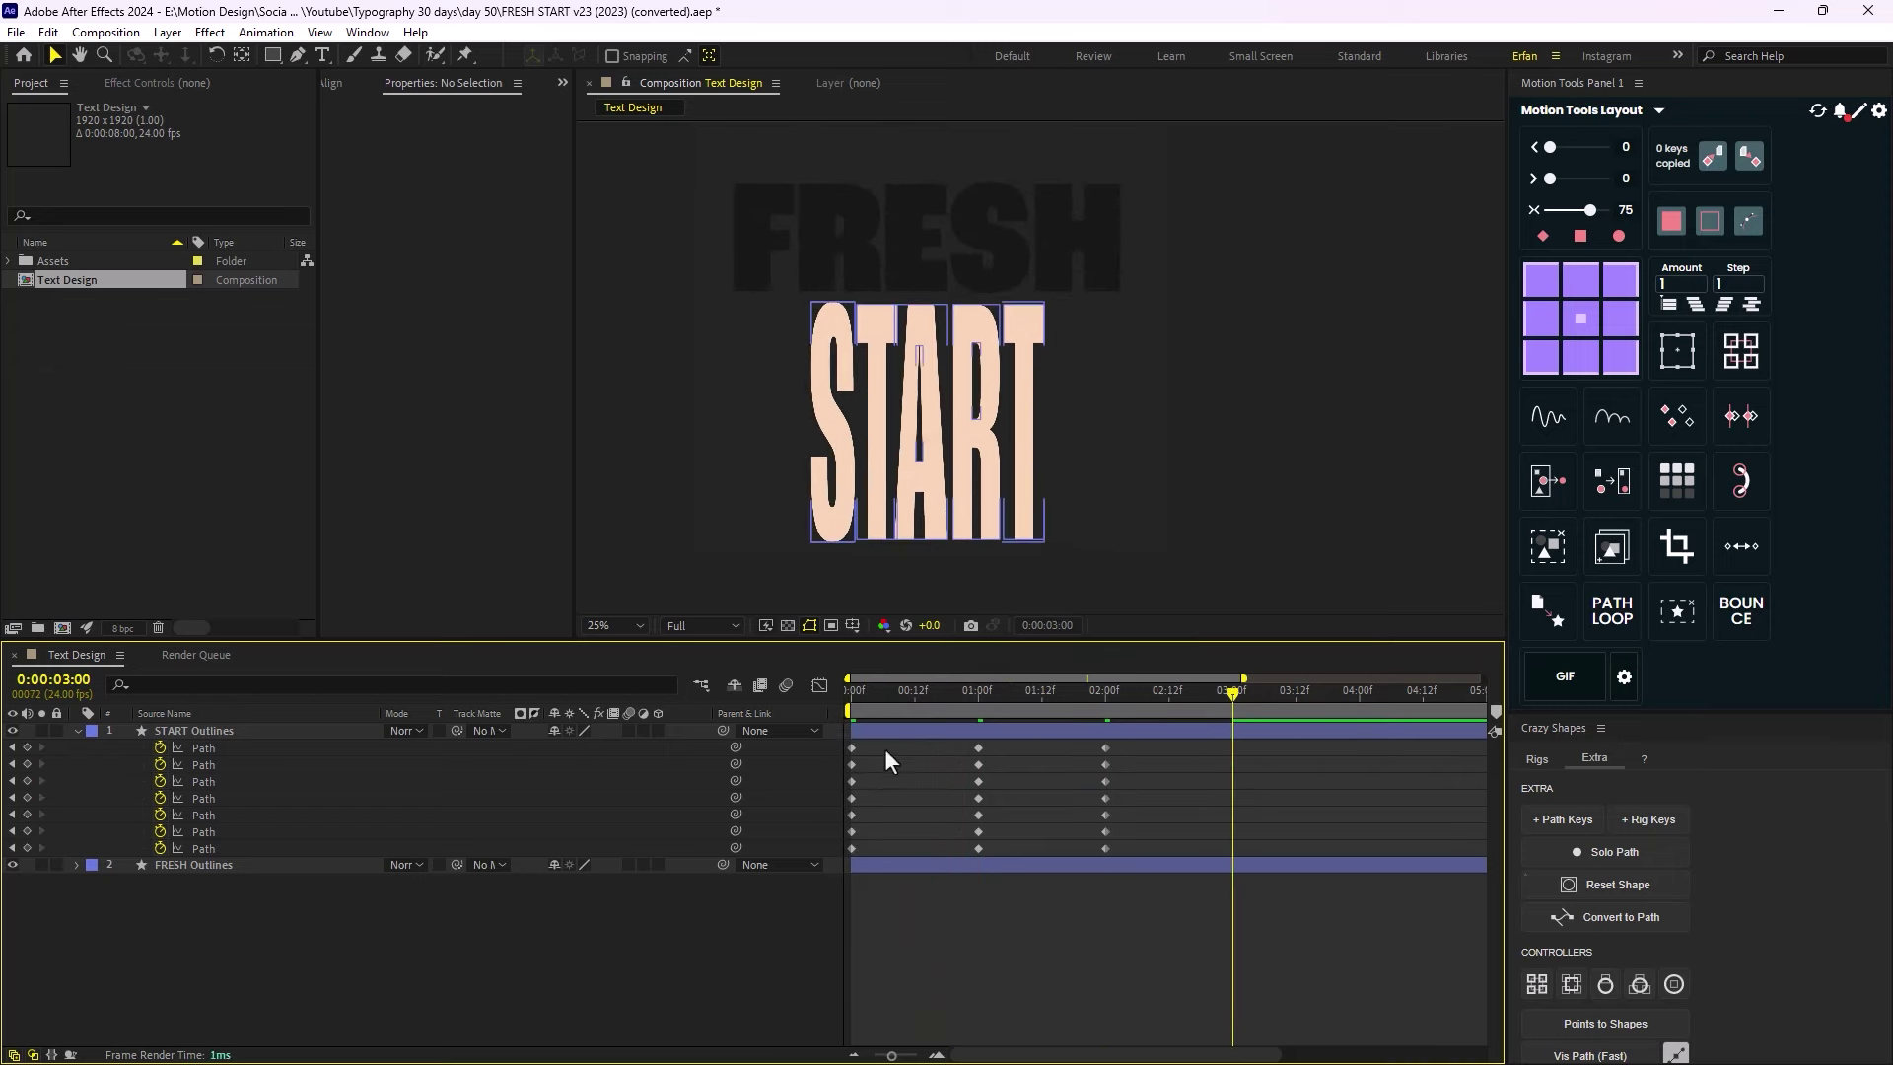
{"action": "left_click_drag", "start_coordinate": [884, 749], "coordinate": [819, 865]}
{"action": "key", "text": "ctrl+c"}
{"action": "key", "text": "ctrl+v"}
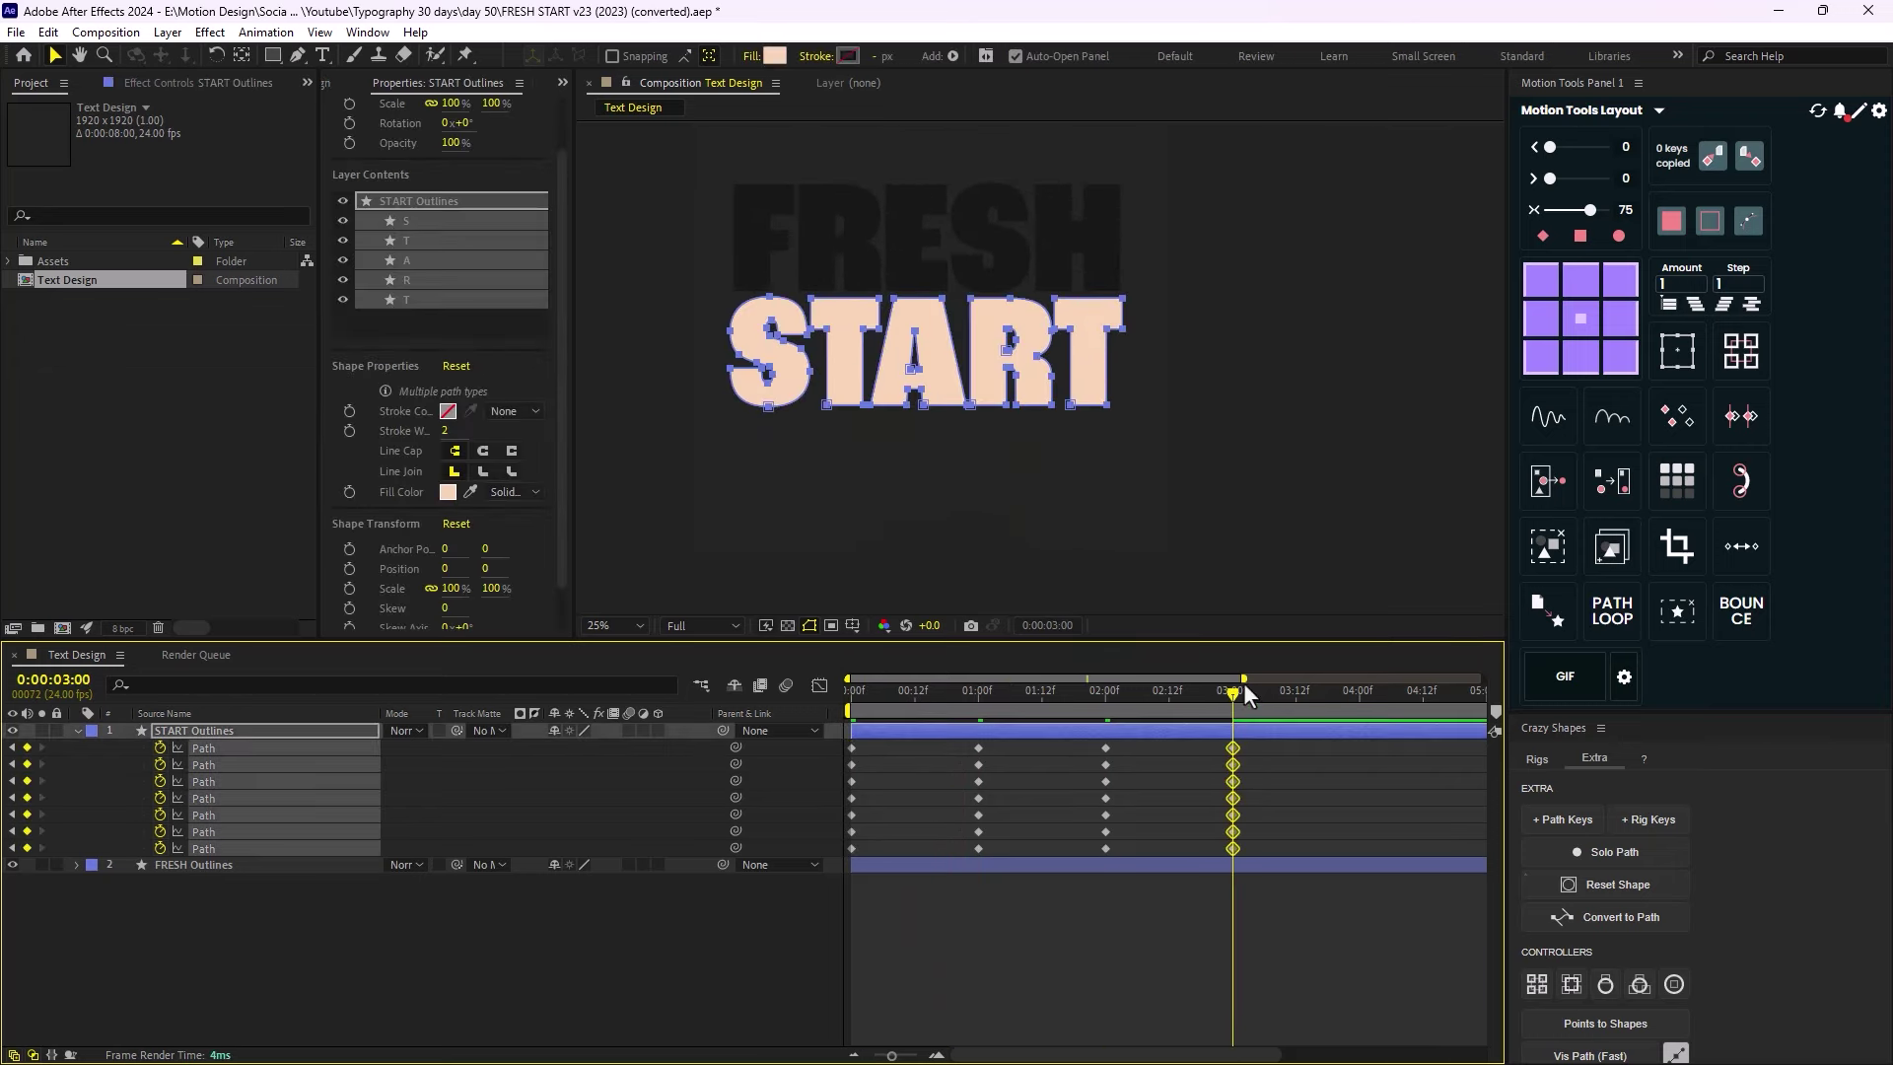
Show the whole composition duration in the timeline, end the work area at 0:00:03:00, and preview the animation.
{"action": "left_click_drag", "start_coordinate": [1244, 679], "coordinate": [1484, 680]}
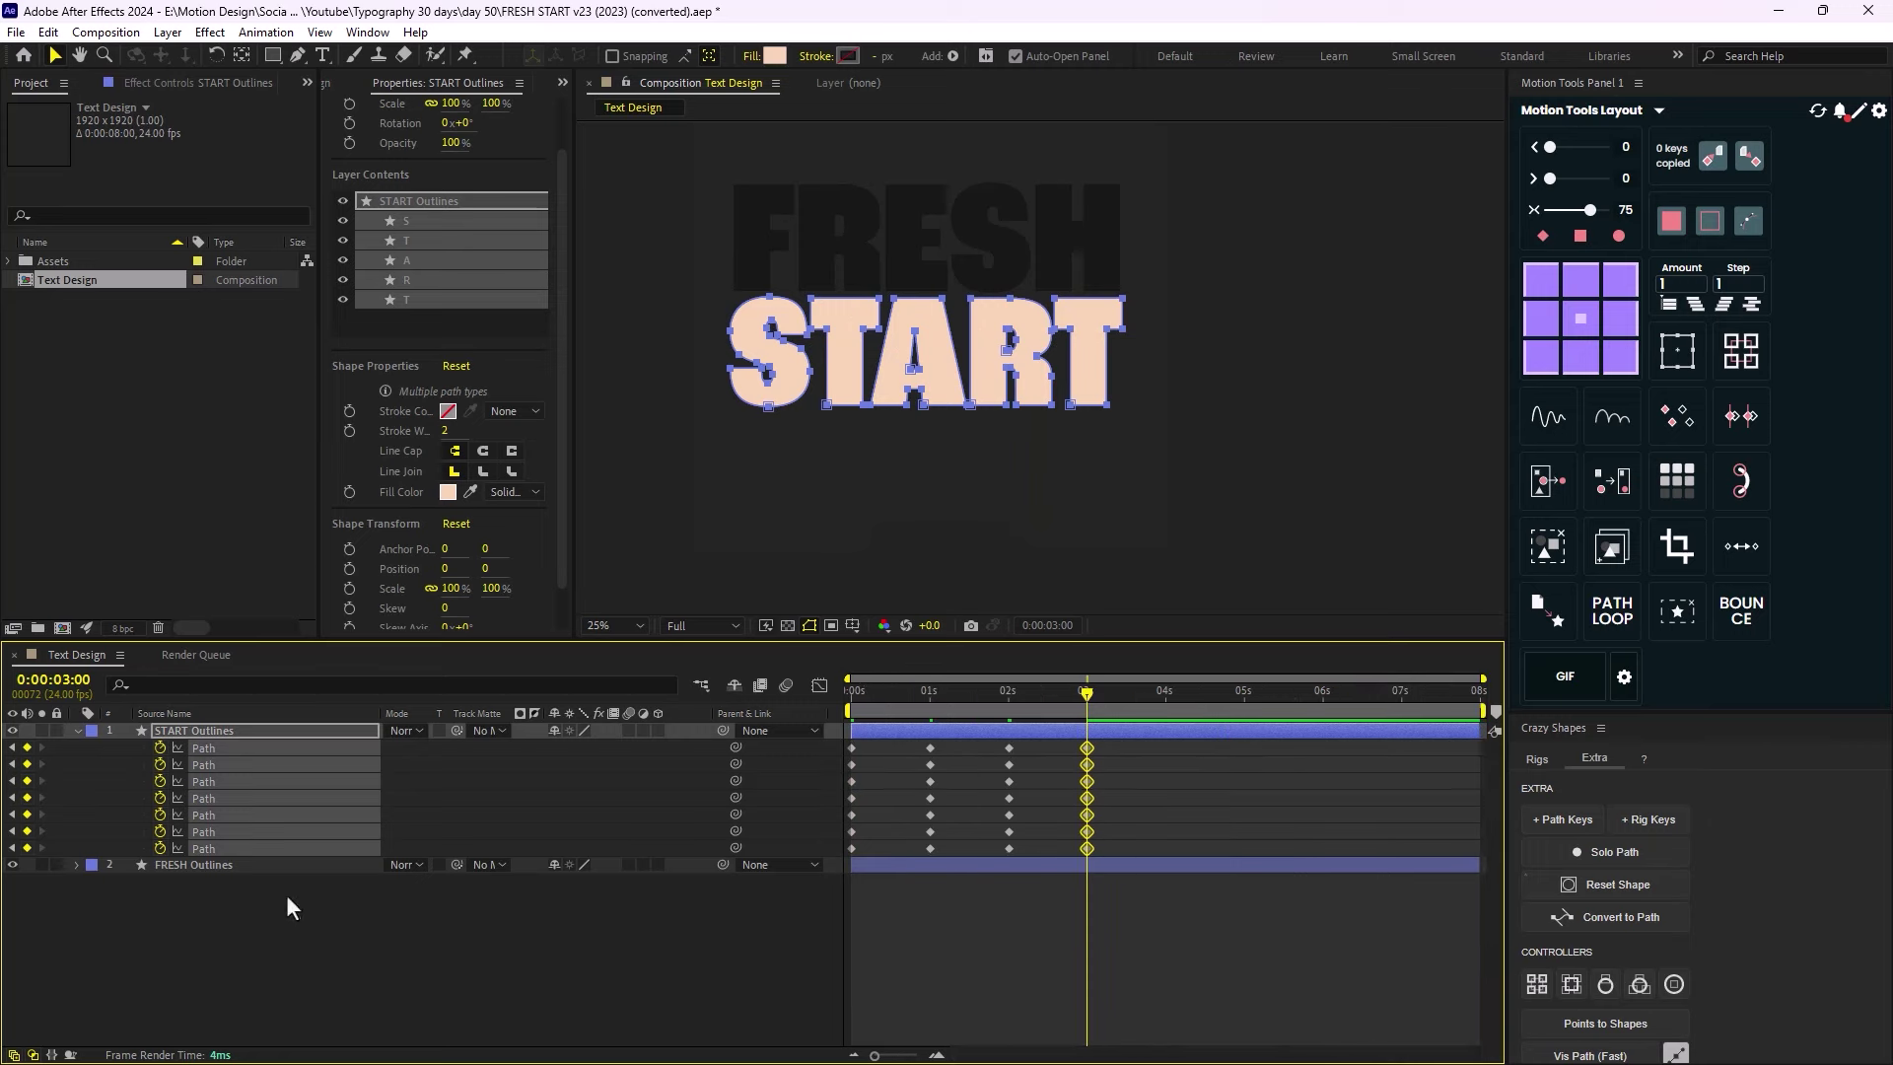
{"action": "key", "text": "u"}
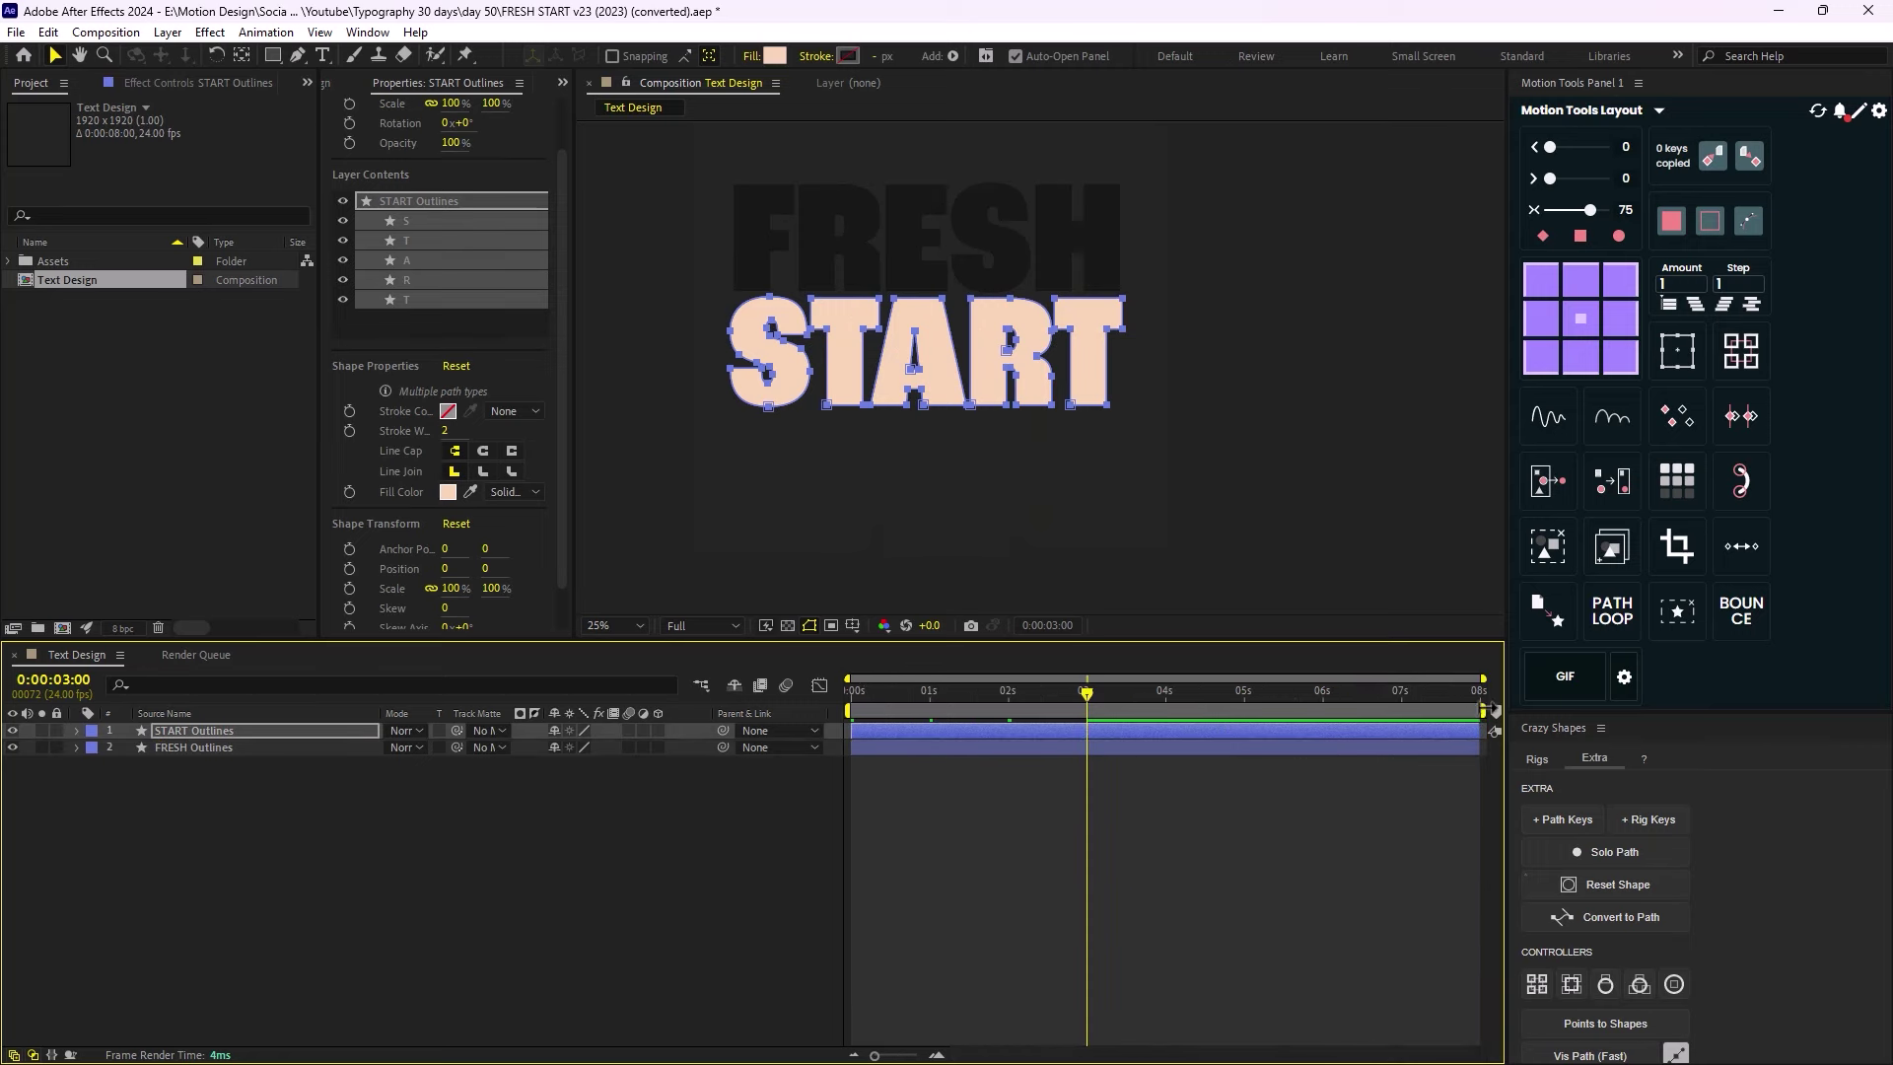
{"action": "left_click_drag", "start_coordinate": [1479, 706], "coordinate": [1088, 708]}
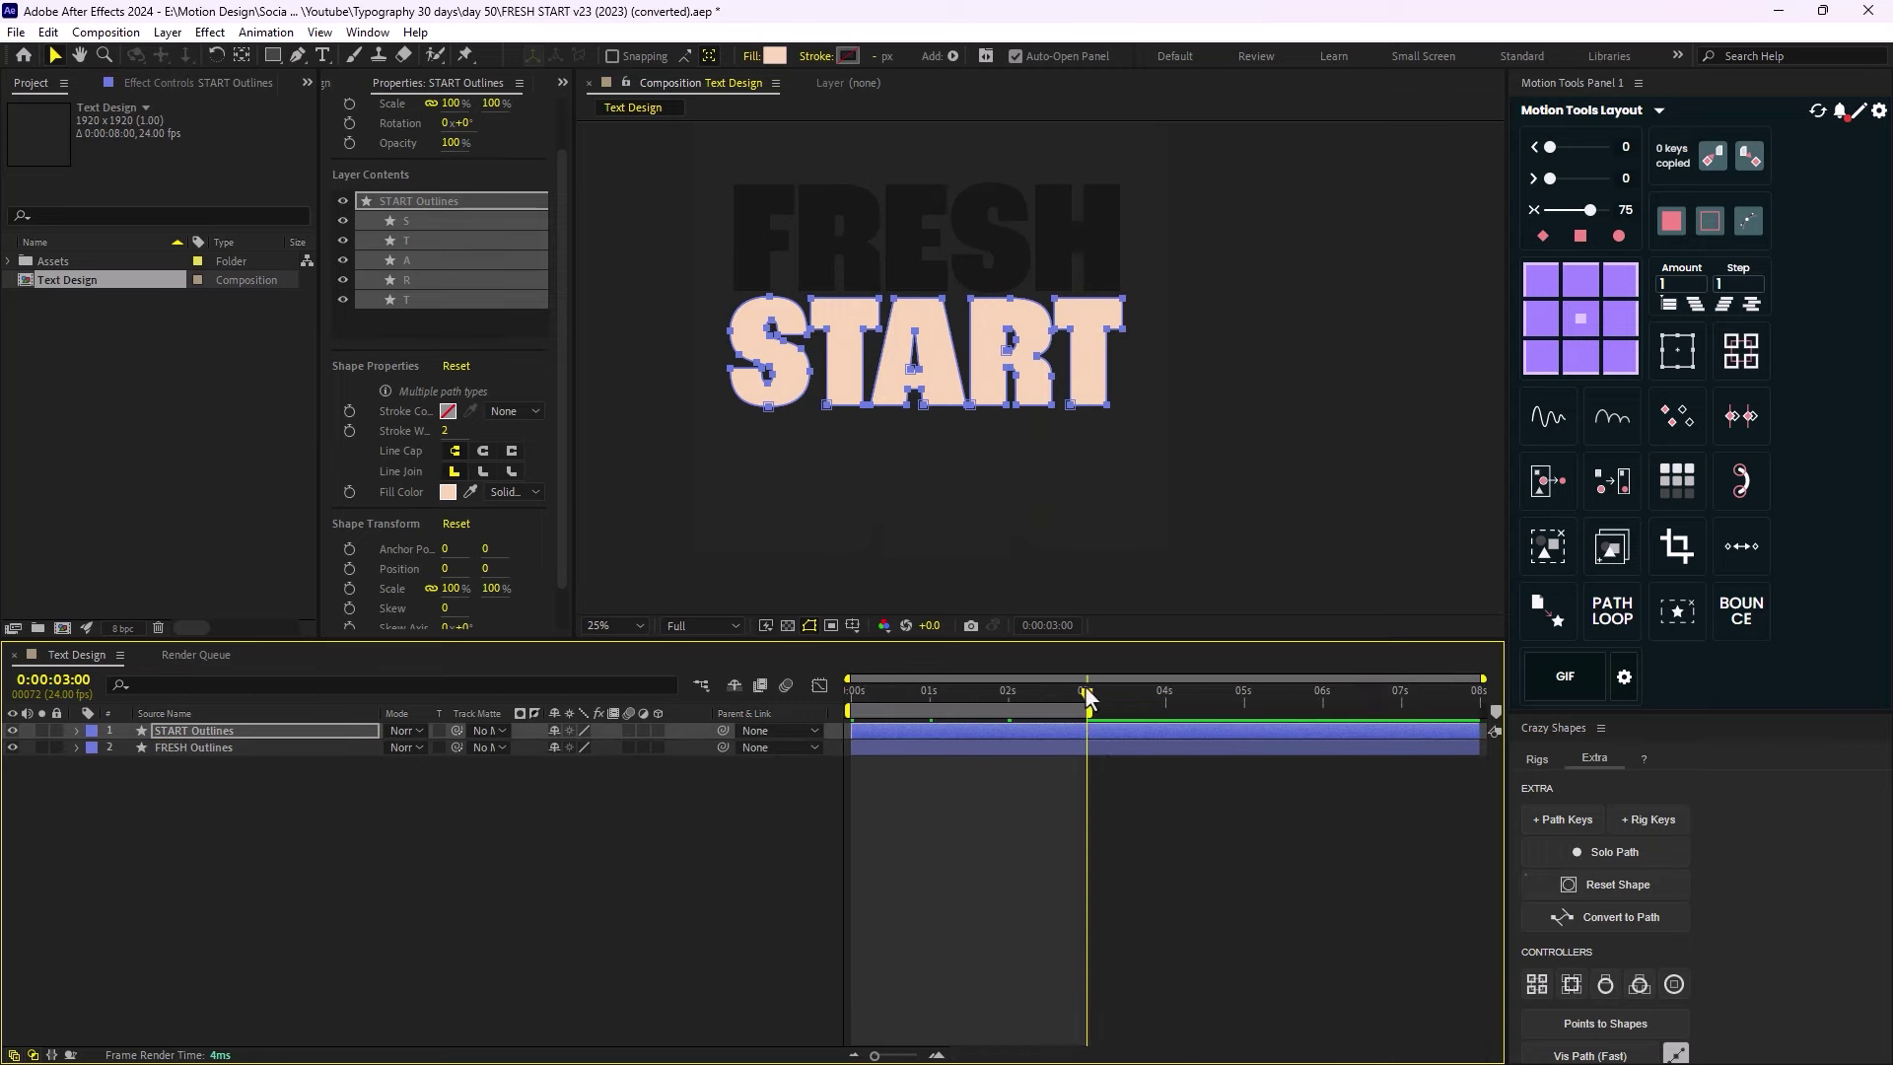
{"action": "key", "text": "space"}
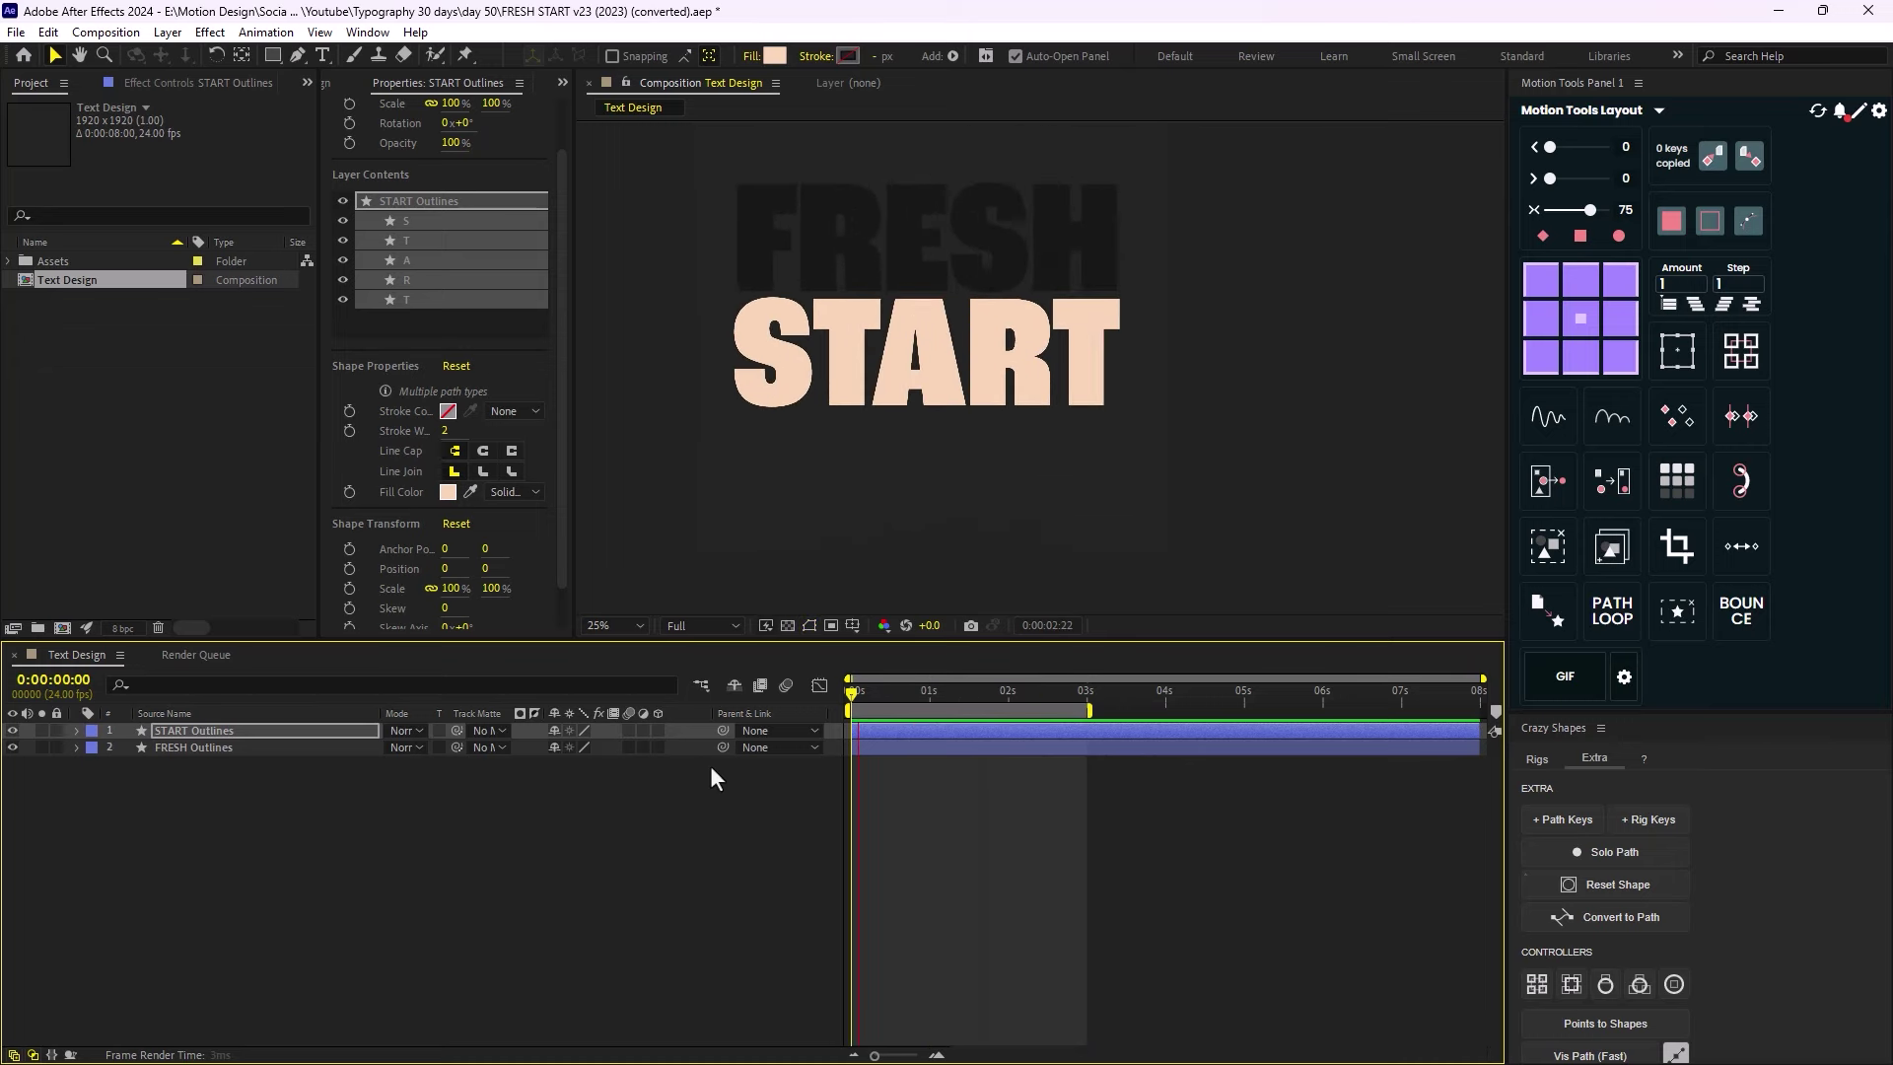
Apply easing of 80 to all path keyframes of START Outlines and FRESH Outlines, and preview the result.
{"action": "left_click", "coordinate": [265, 843]}
{"action": "left_click_drag", "start_coordinate": [264, 844], "coordinate": [307, 738]}
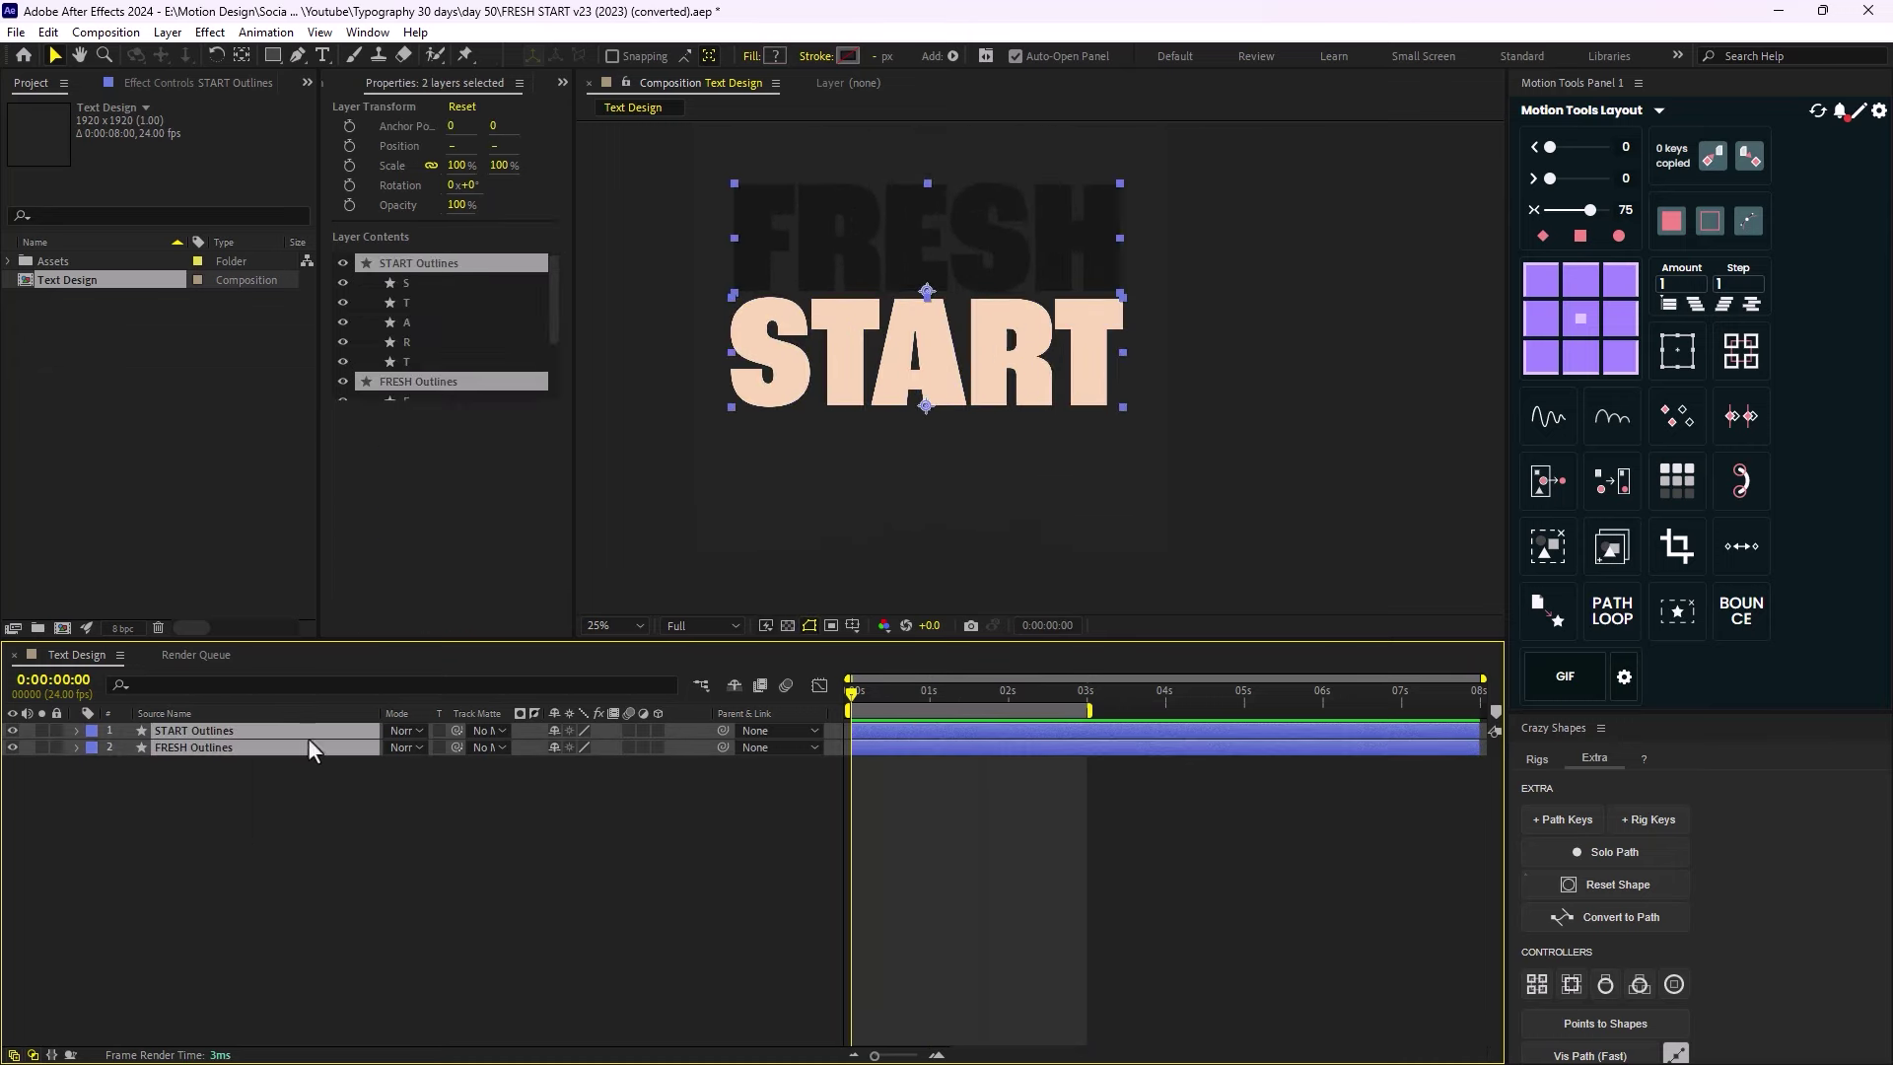
{"action": "key", "text": "u"}
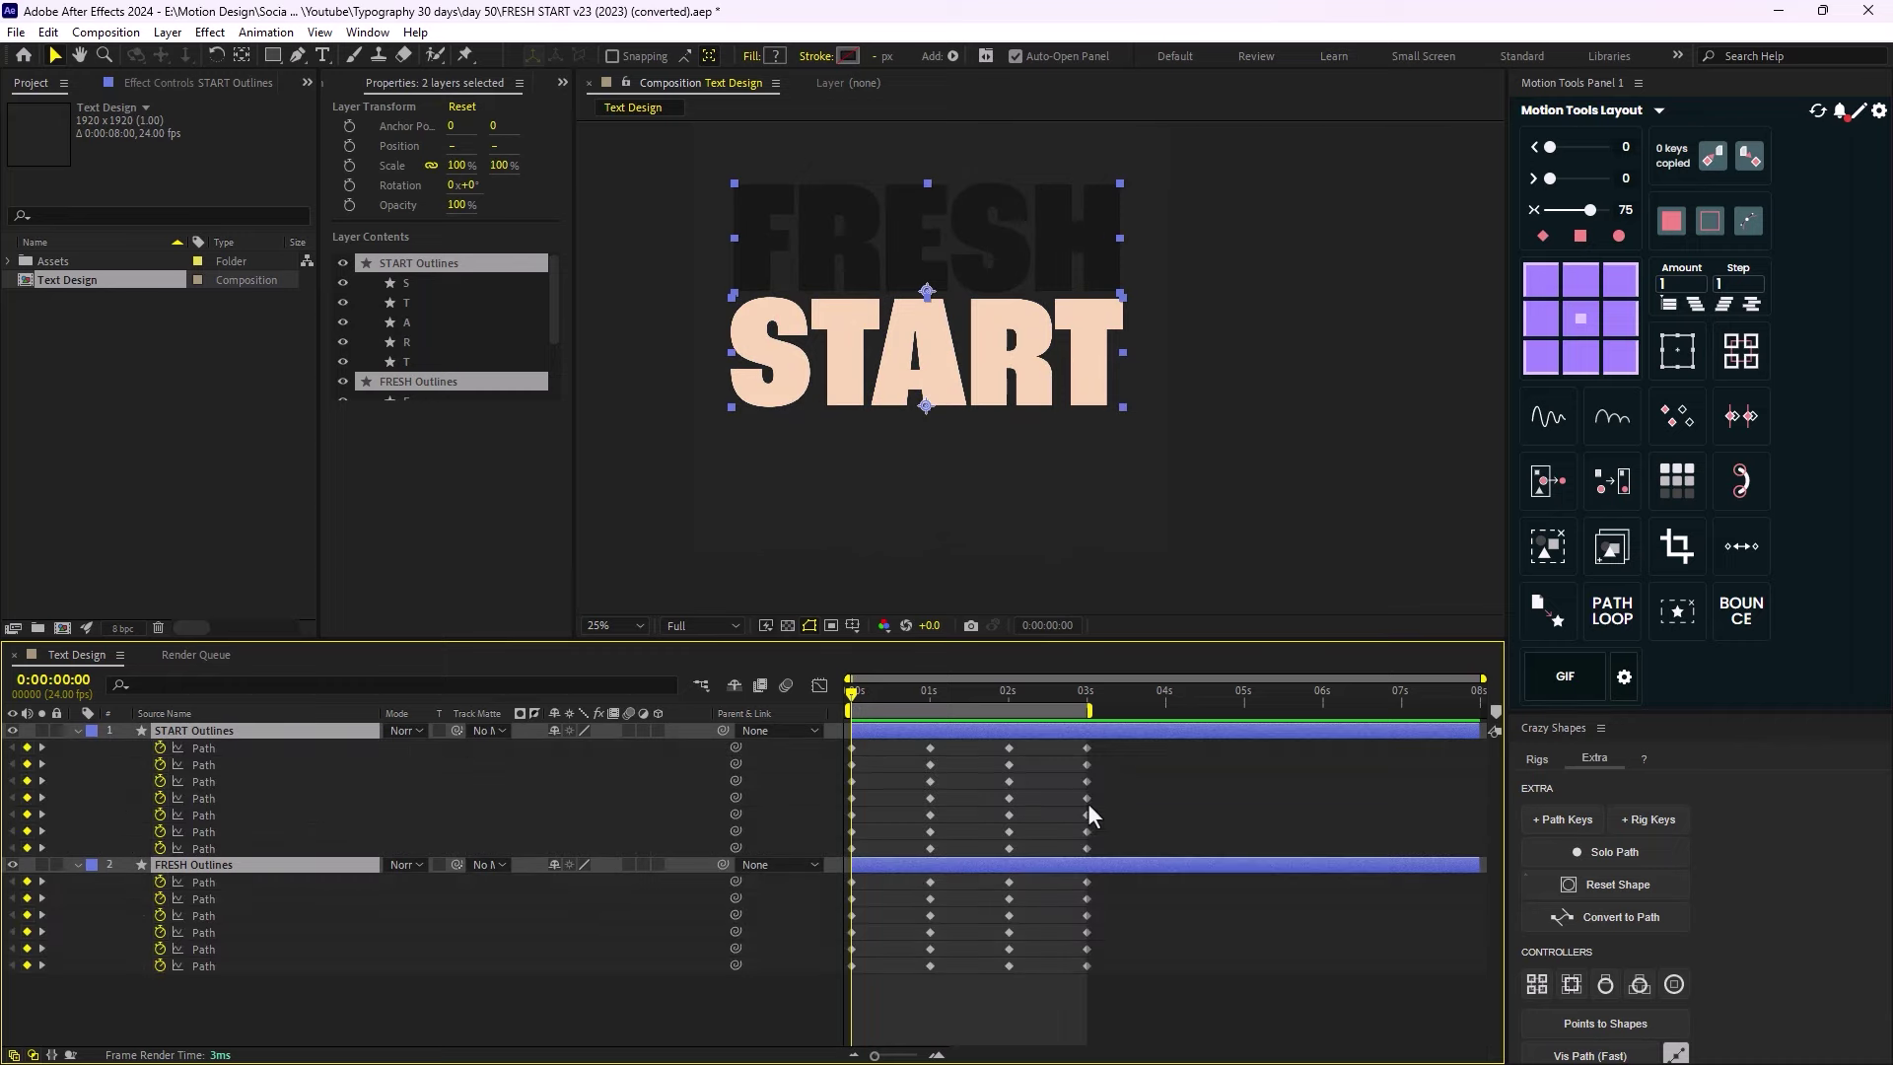
{"action": "left_click_drag", "start_coordinate": [1140, 747], "coordinate": [807, 984]}
{"action": "left_click", "coordinate": [1618, 222]}
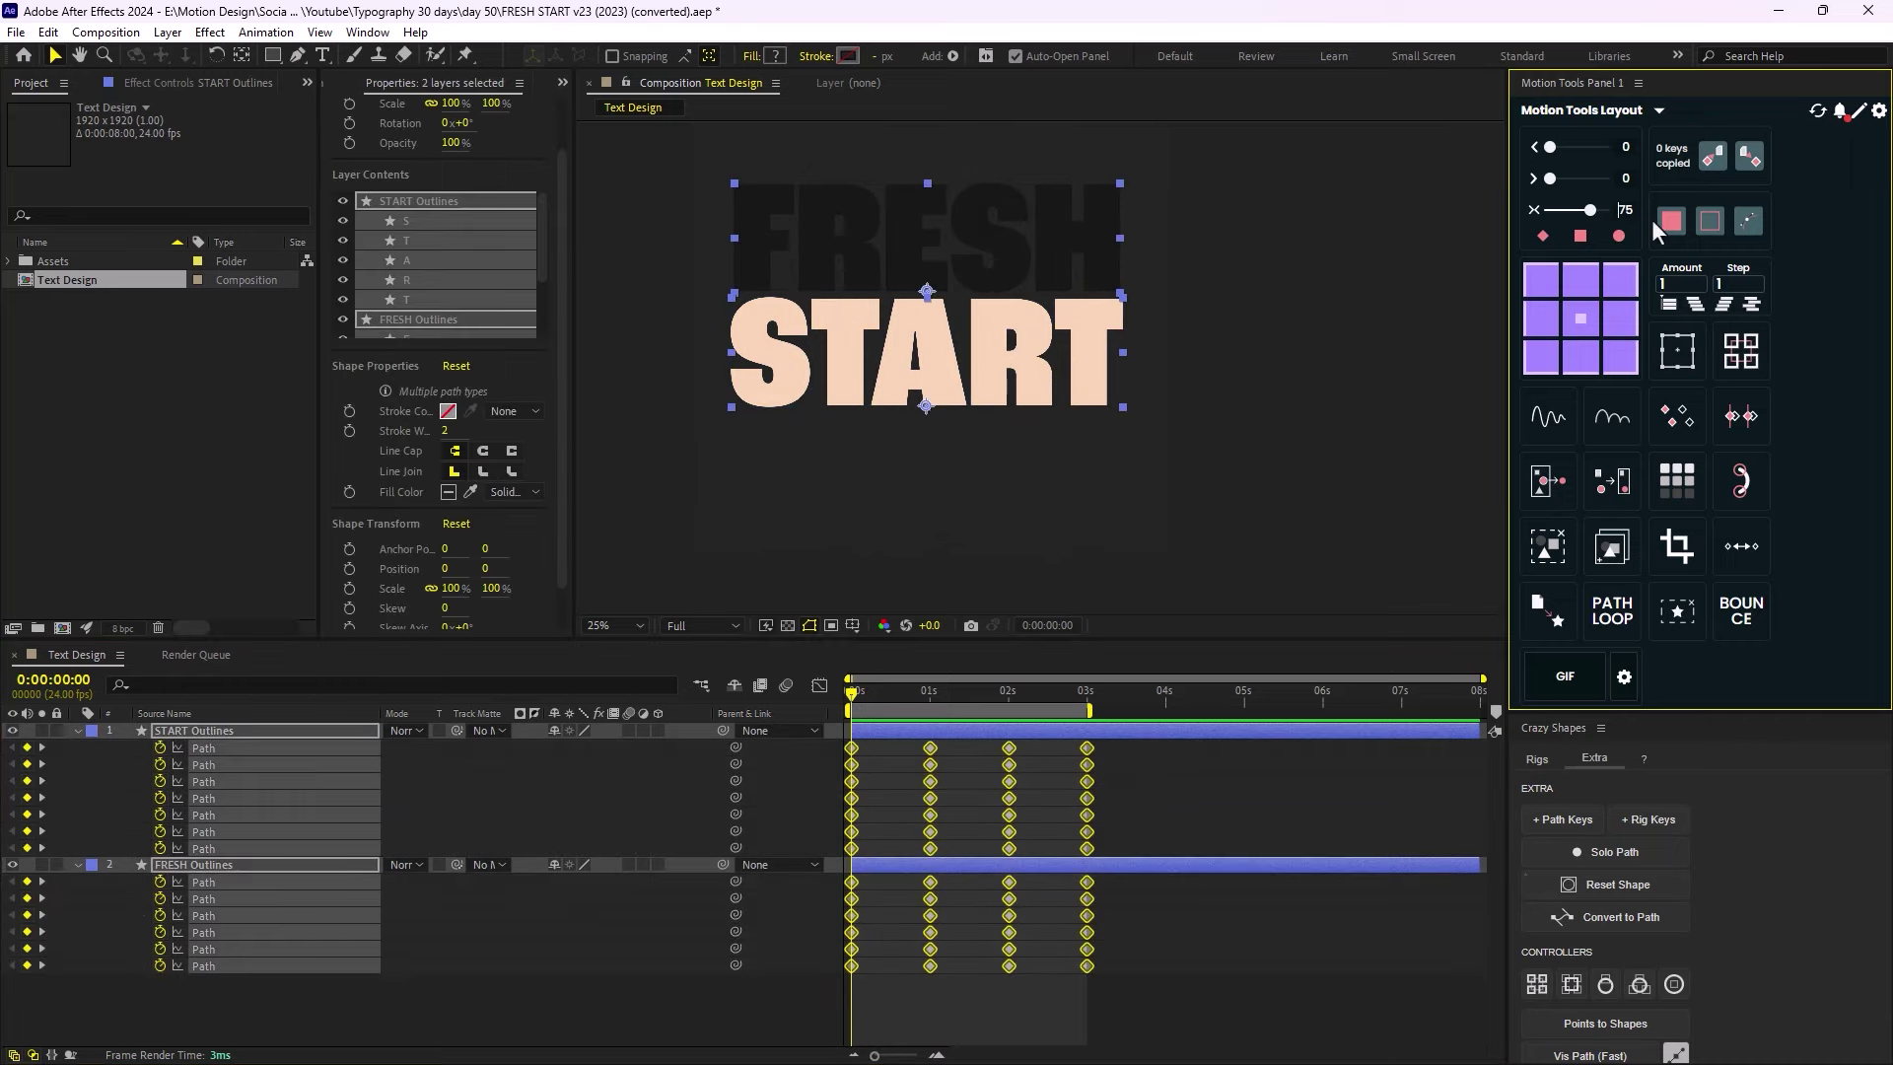
{"action": "type", "text": "80"}
{"action": "left_click", "coordinate": [1602, 228]}
{"action": "left_click", "coordinate": [1220, 785]}
{"action": "key", "text": "space"}
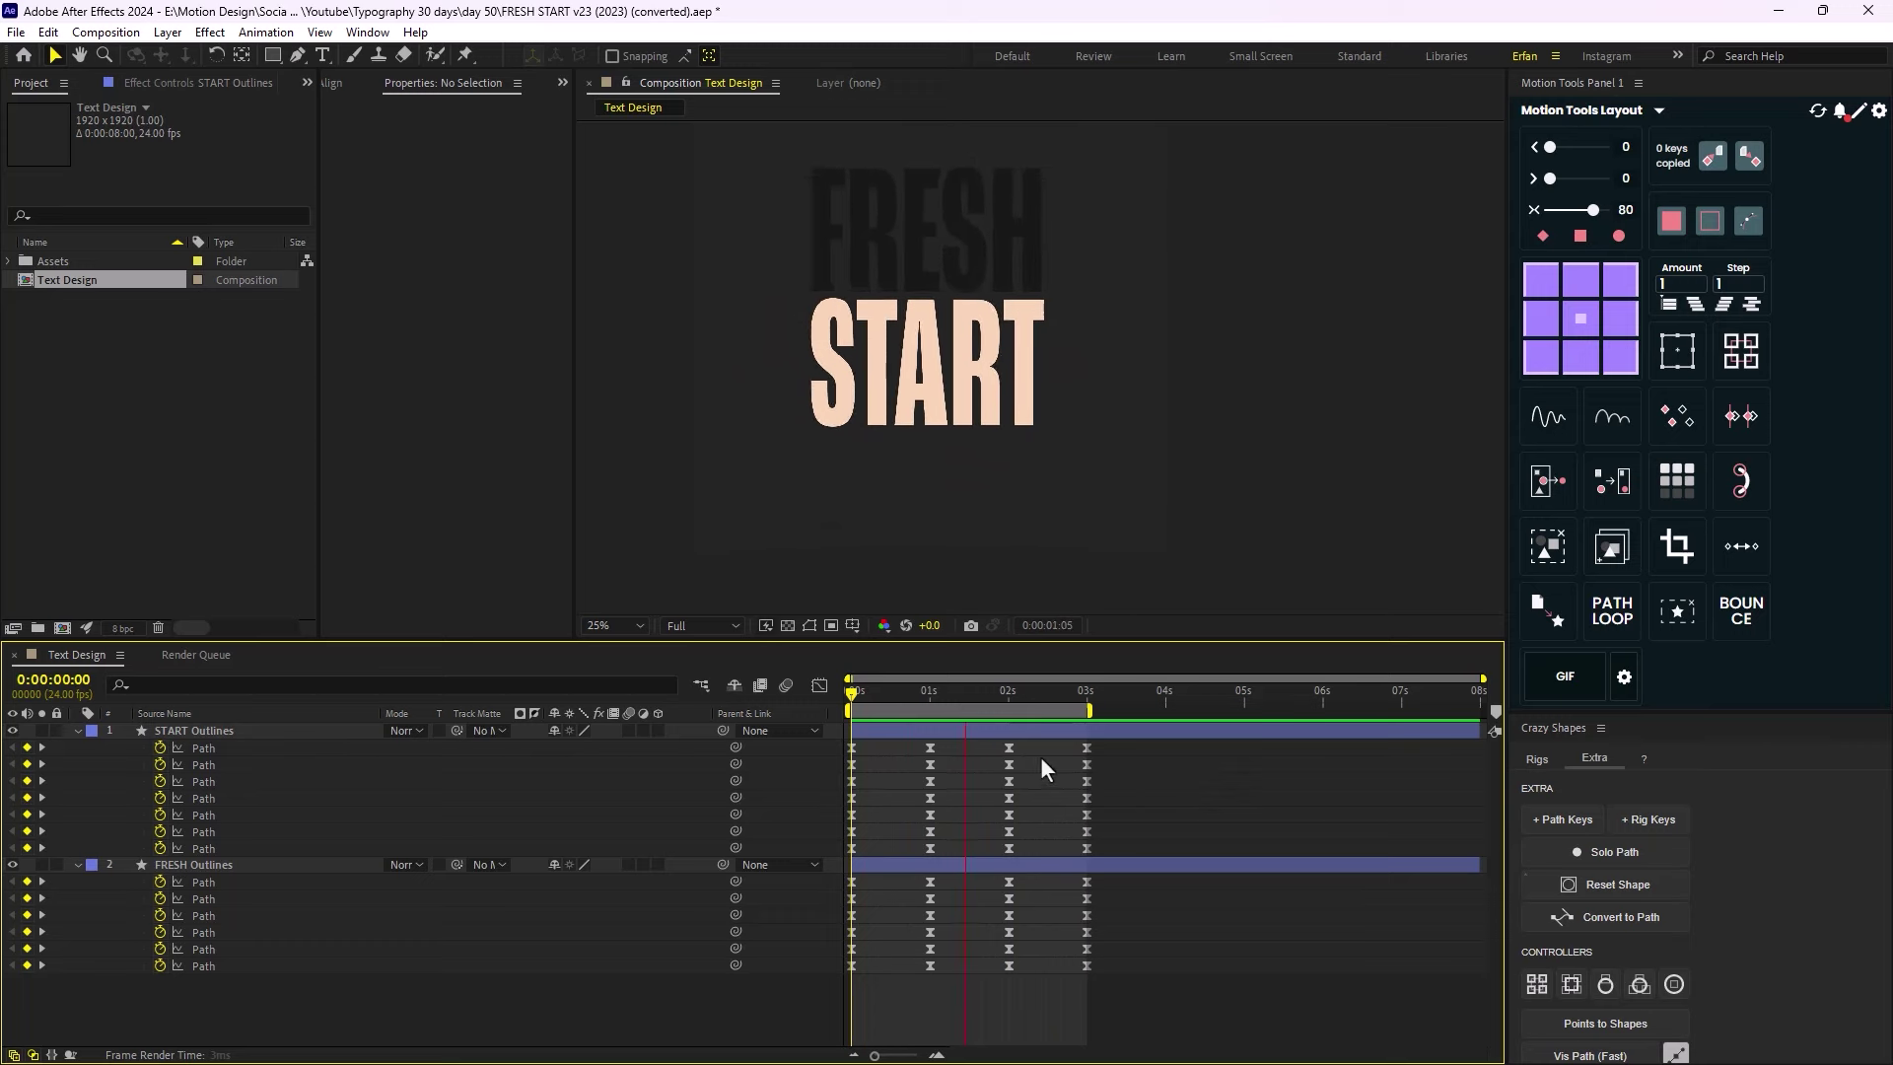
Shift the path keyframes of the first T in START Outlines about one frame earlier.
{"action": "left_click", "coordinate": [981, 698]}
{"action": "left_click_drag", "start_coordinate": [987, 702], "coordinate": [865, 719]}
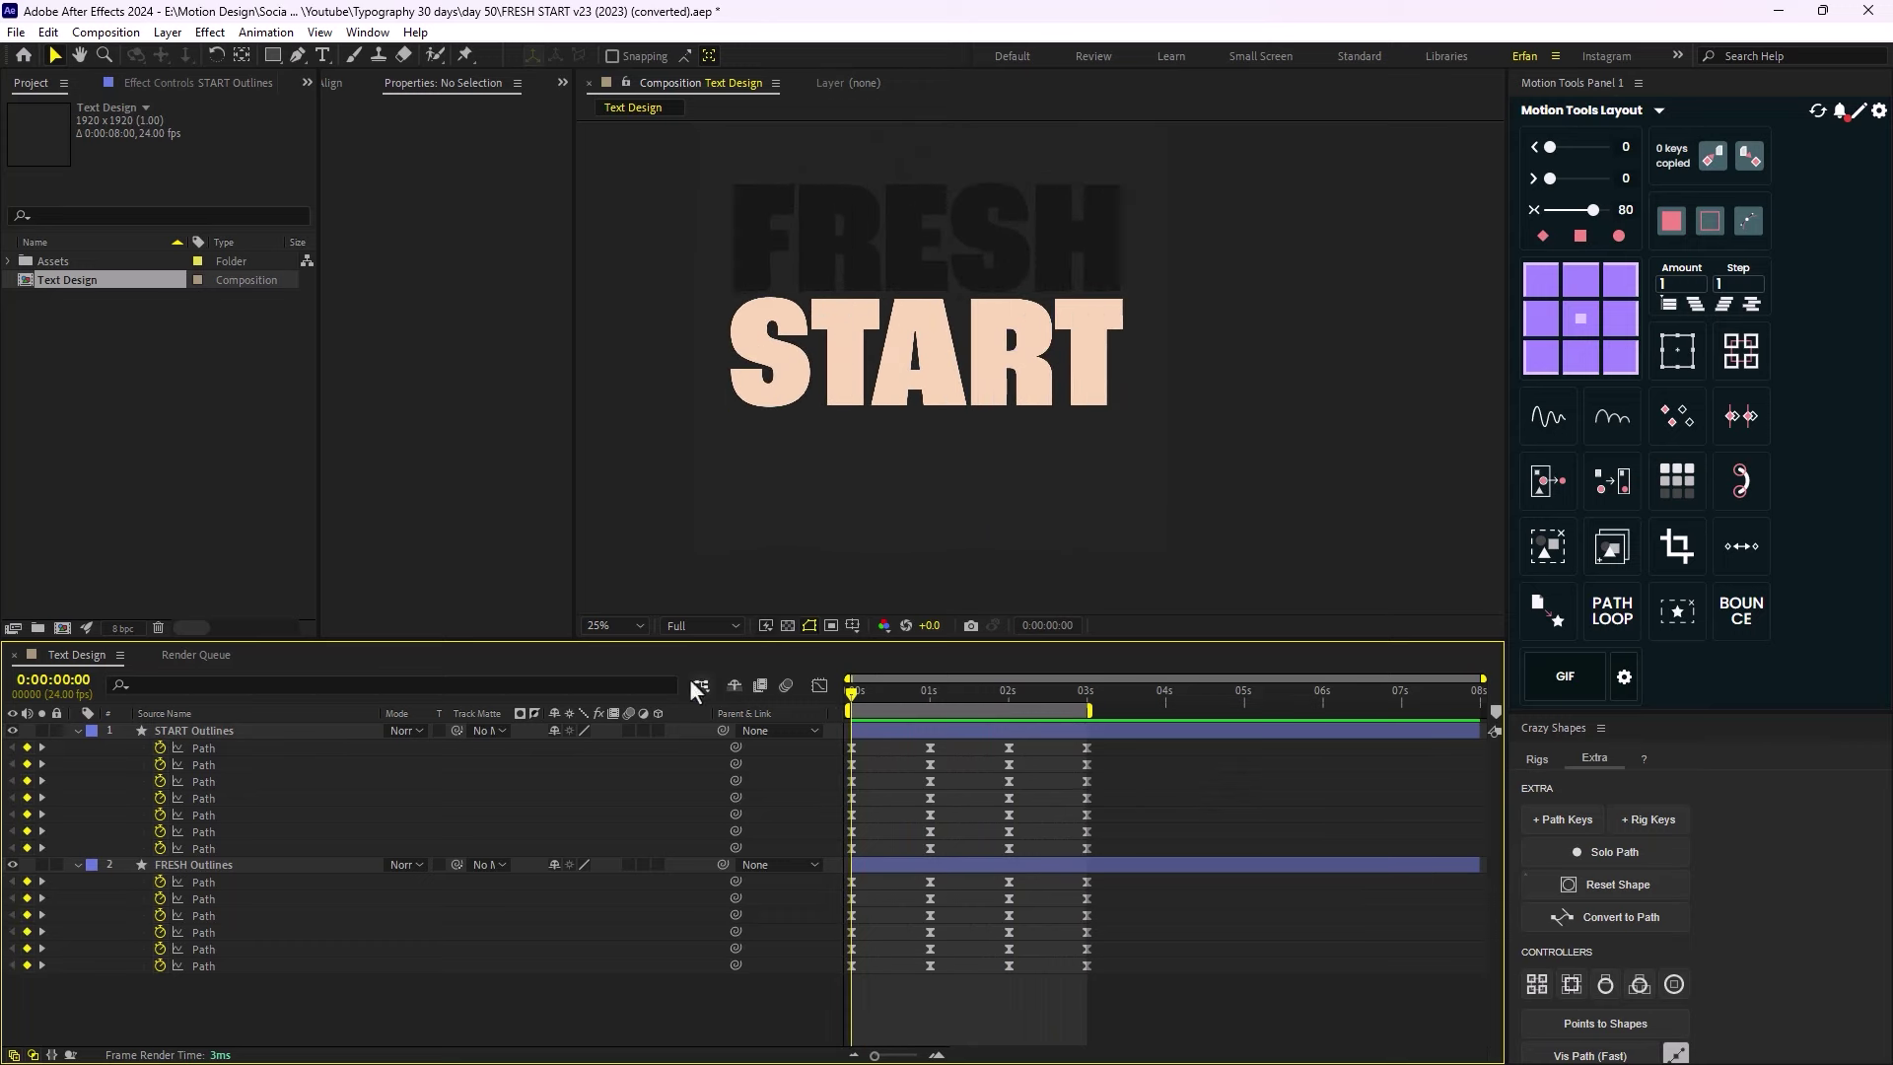
{"action": "left_click", "coordinate": [206, 750]}
{"action": "scroll", "coordinate": [766, 449], "scroll_direction": "up", "scroll_amount": 2}
{"action": "left_click_drag", "start_coordinate": [1141, 422], "coordinate": [1208, 497]}
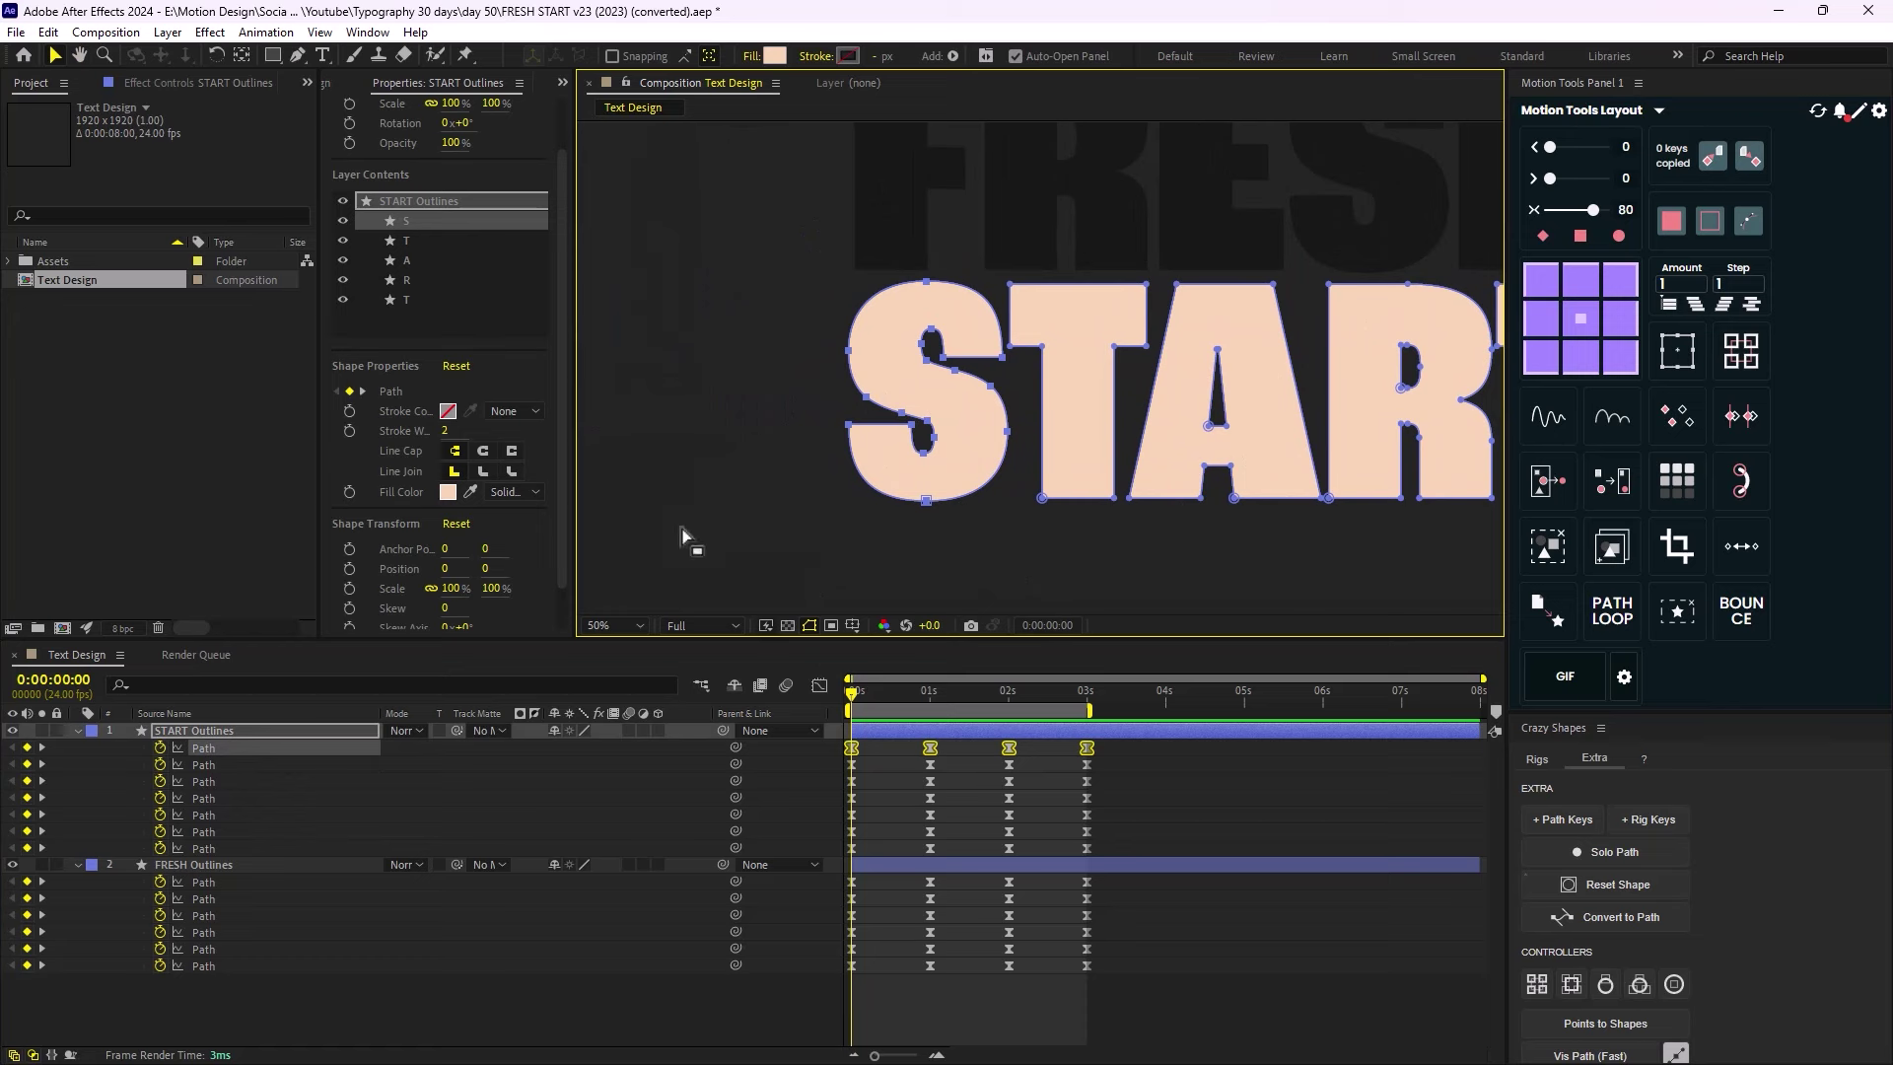
{"action": "left_click", "coordinate": [210, 766]}
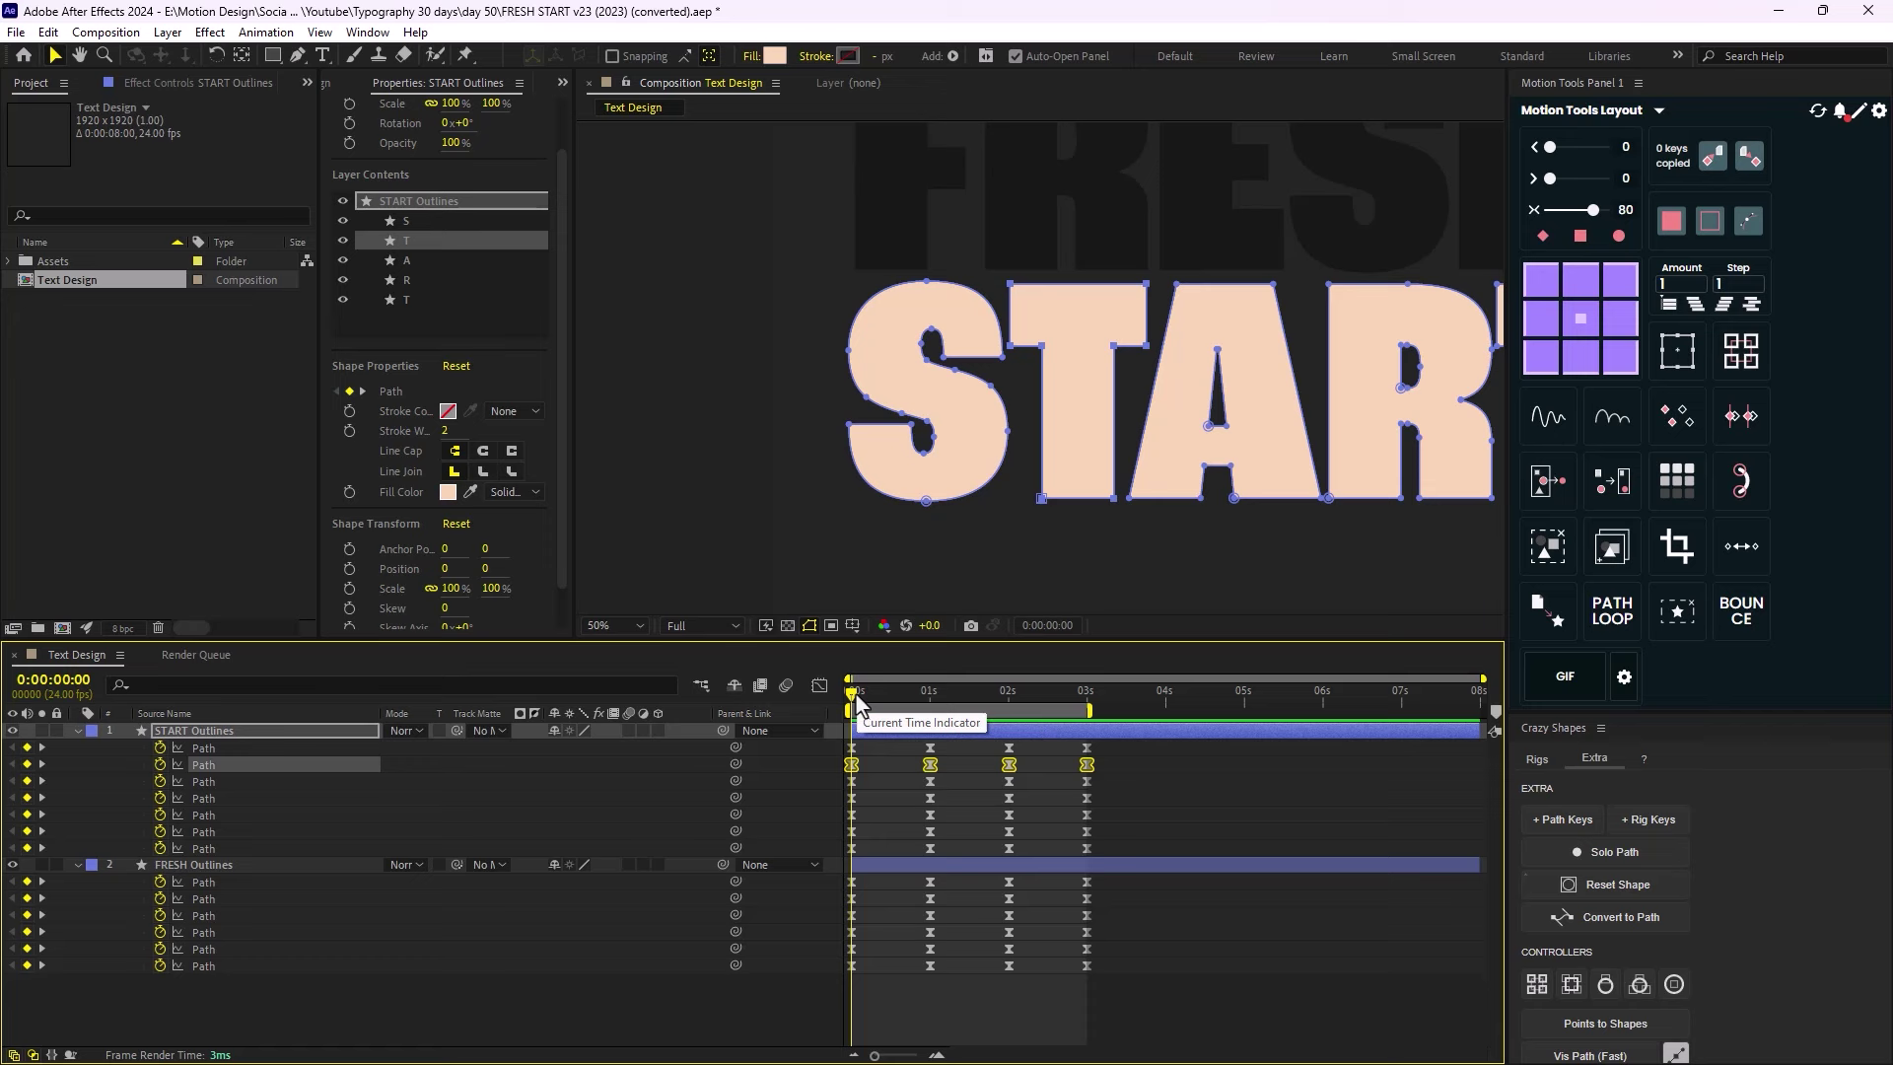
{"action": "left_click_drag", "start_coordinate": [852, 693], "coordinate": [926, 768]}
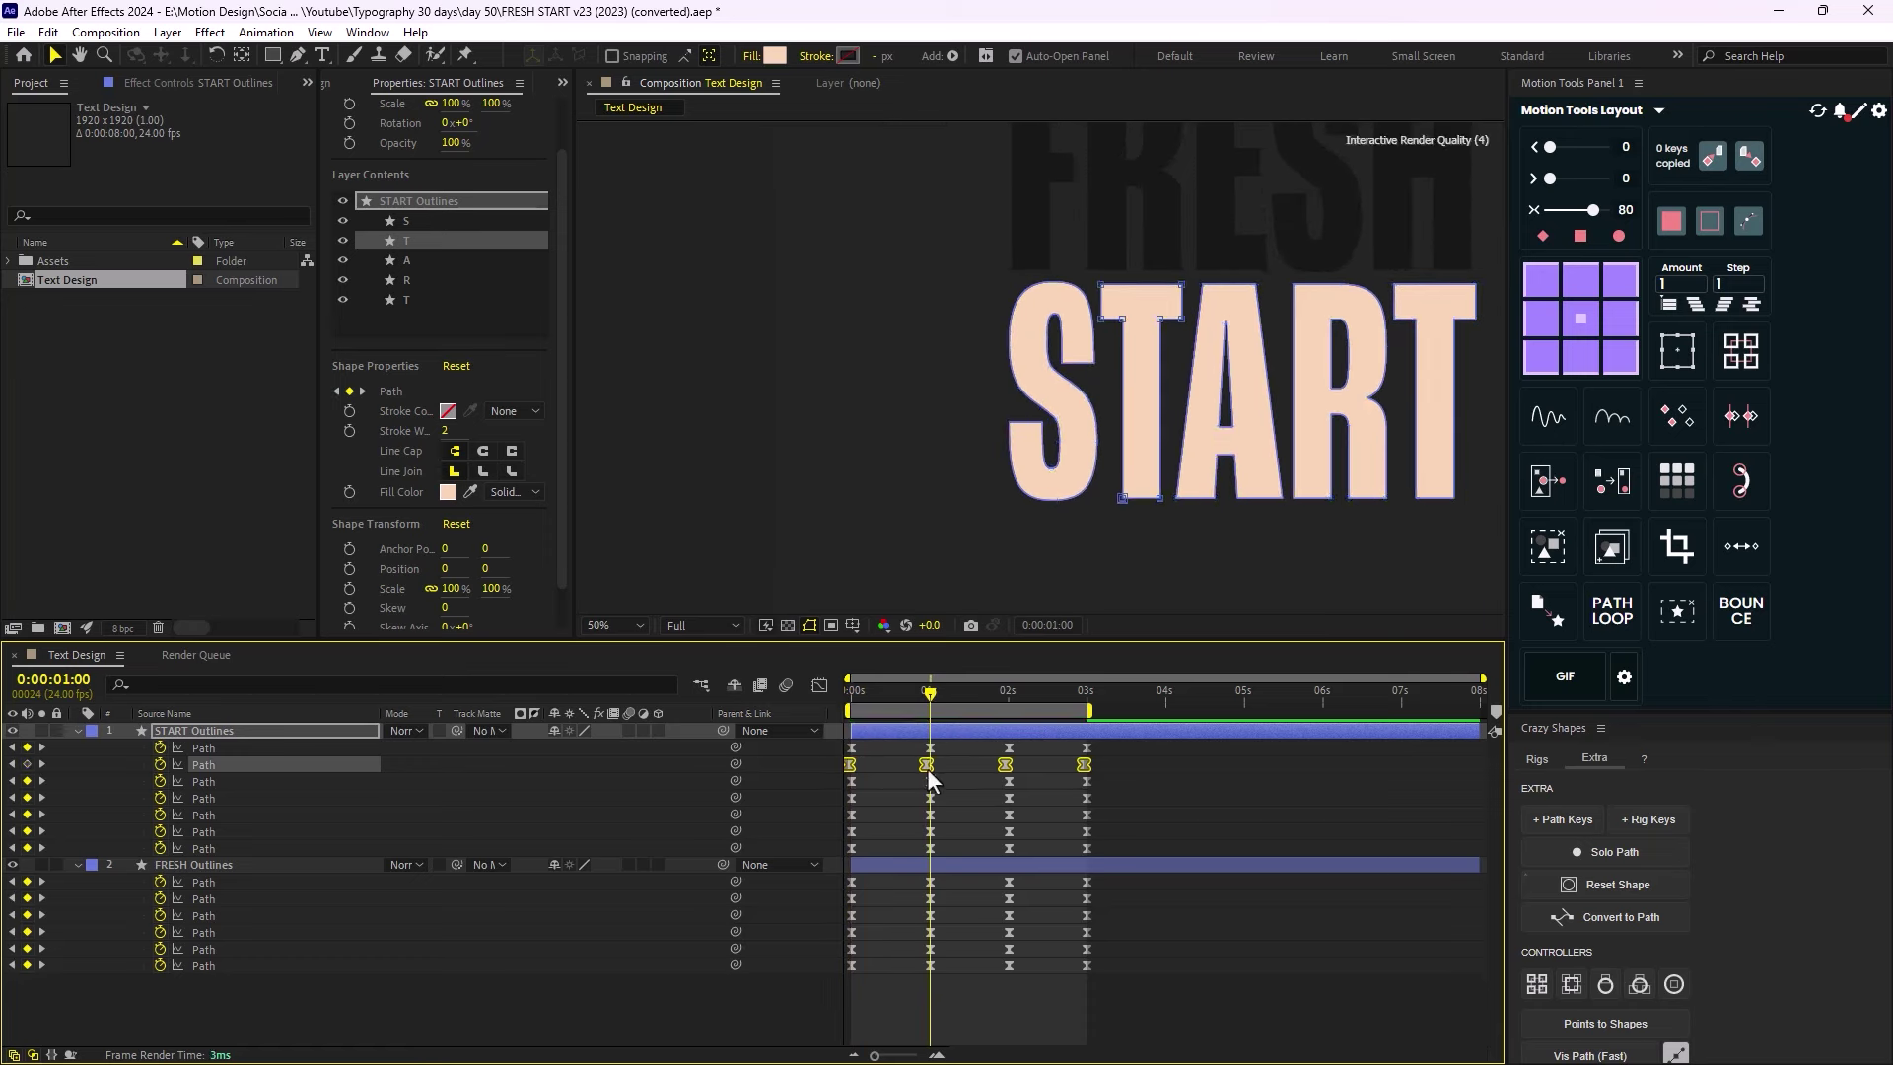
Shift both path keyframe rows of the letter A in START Outlines two frames earlier, to 0:00:00:22 for the second keyframe.
{"action": "left_click", "coordinate": [212, 781]}
{"action": "left_click", "coordinate": [215, 797]}
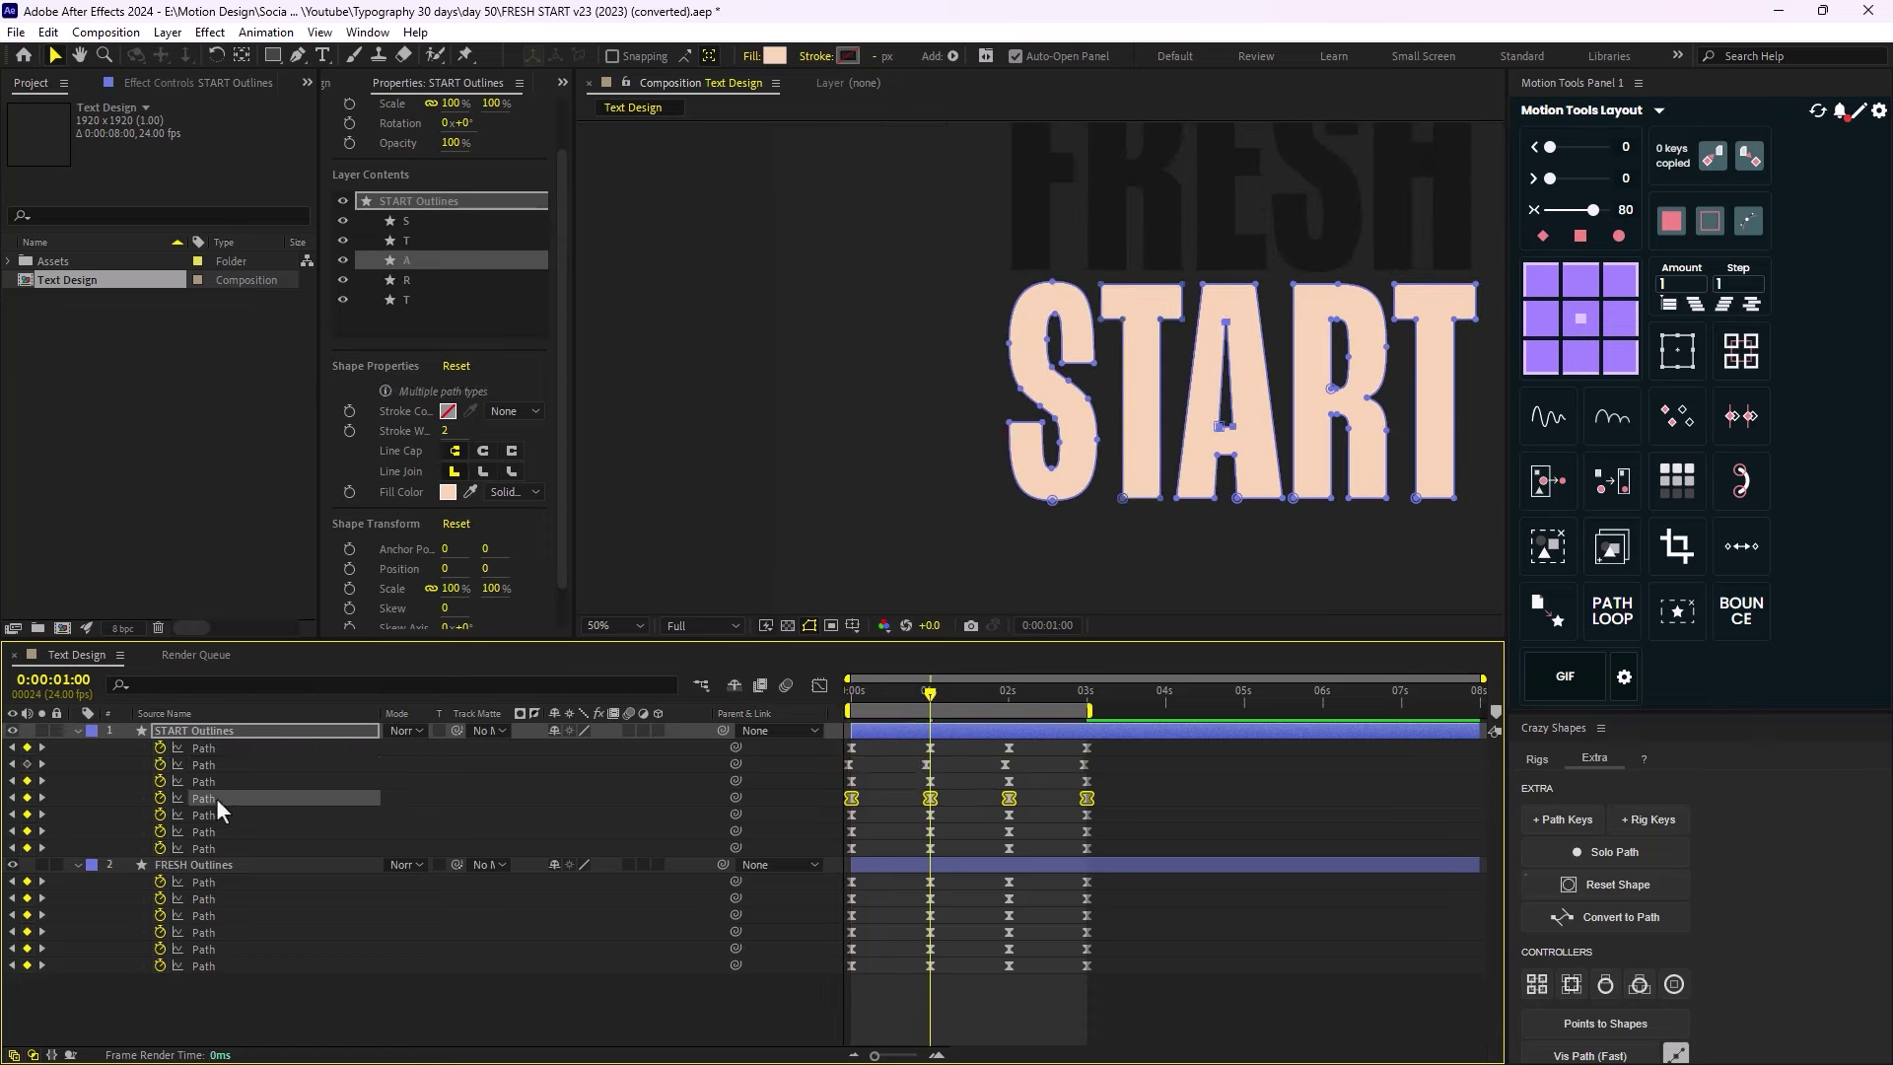
{"action": "left_click", "coordinate": [217, 785], "text": "shift"}
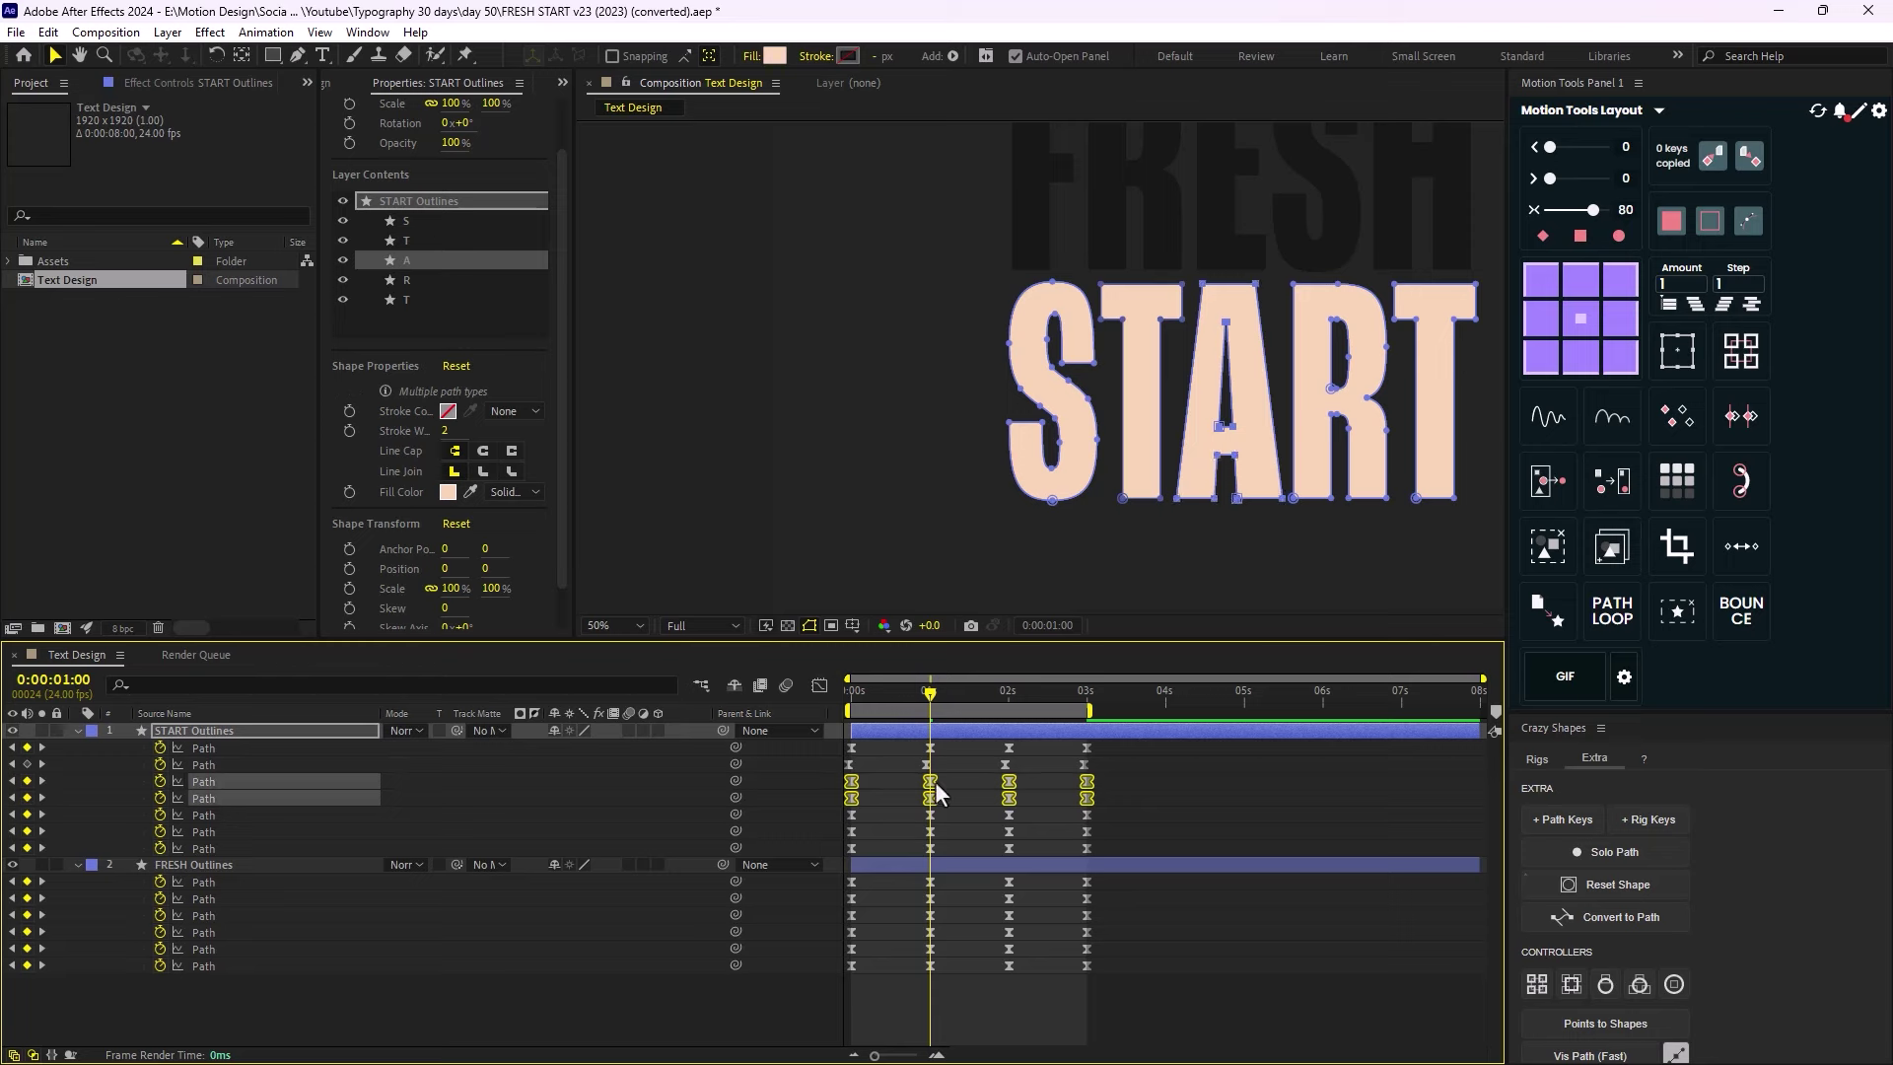
{"action": "left_click_drag", "start_coordinate": [932, 786], "coordinate": [924, 786]}
{"action": "left_click_drag", "start_coordinate": [930, 698], "coordinate": [928, 698]}
Shift the R path keyframes in START Outlines about three frames earlier and the final T's about four, and return to the first frame.
{"action": "left_click", "coordinate": [221, 814]}
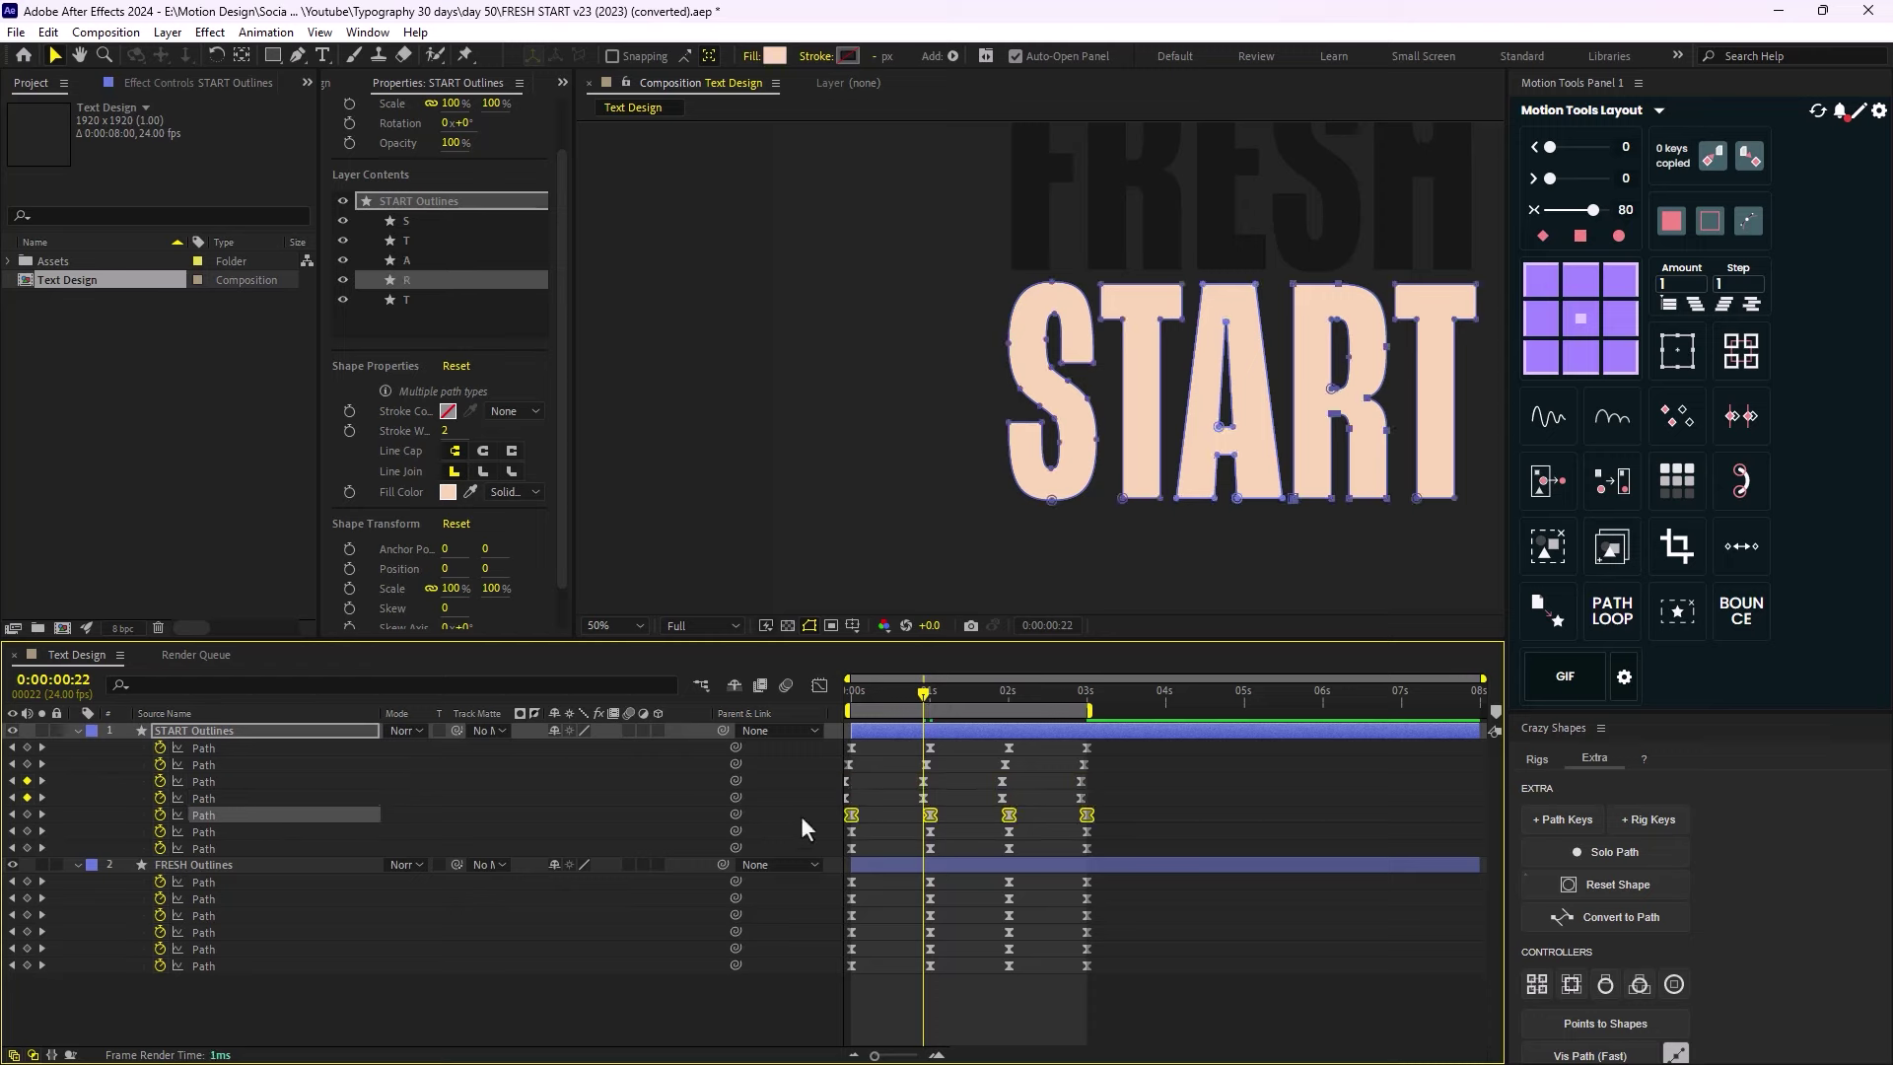
{"action": "left_click", "coordinate": [204, 833], "text": "shift"}
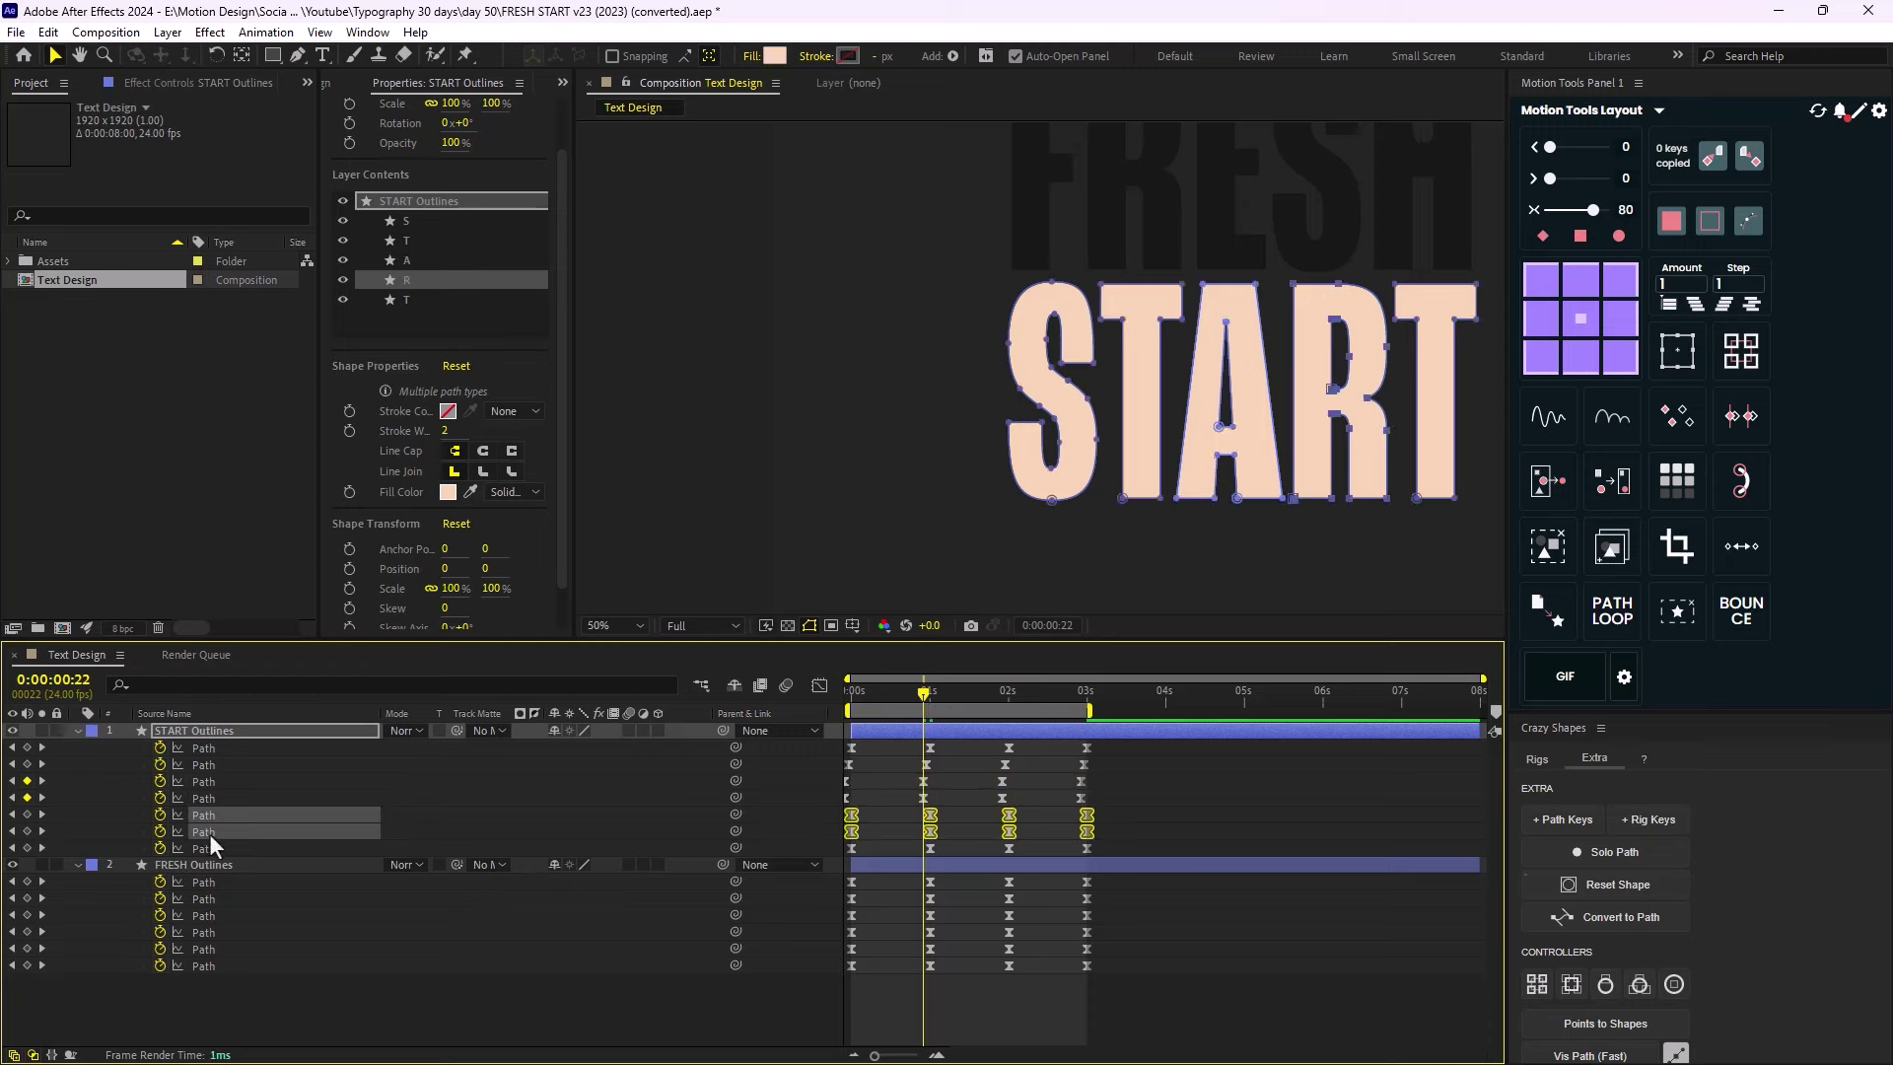
{"action": "left_click_drag", "start_coordinate": [930, 814], "coordinate": [921, 850]}
{"action": "left_click", "coordinate": [205, 852]}
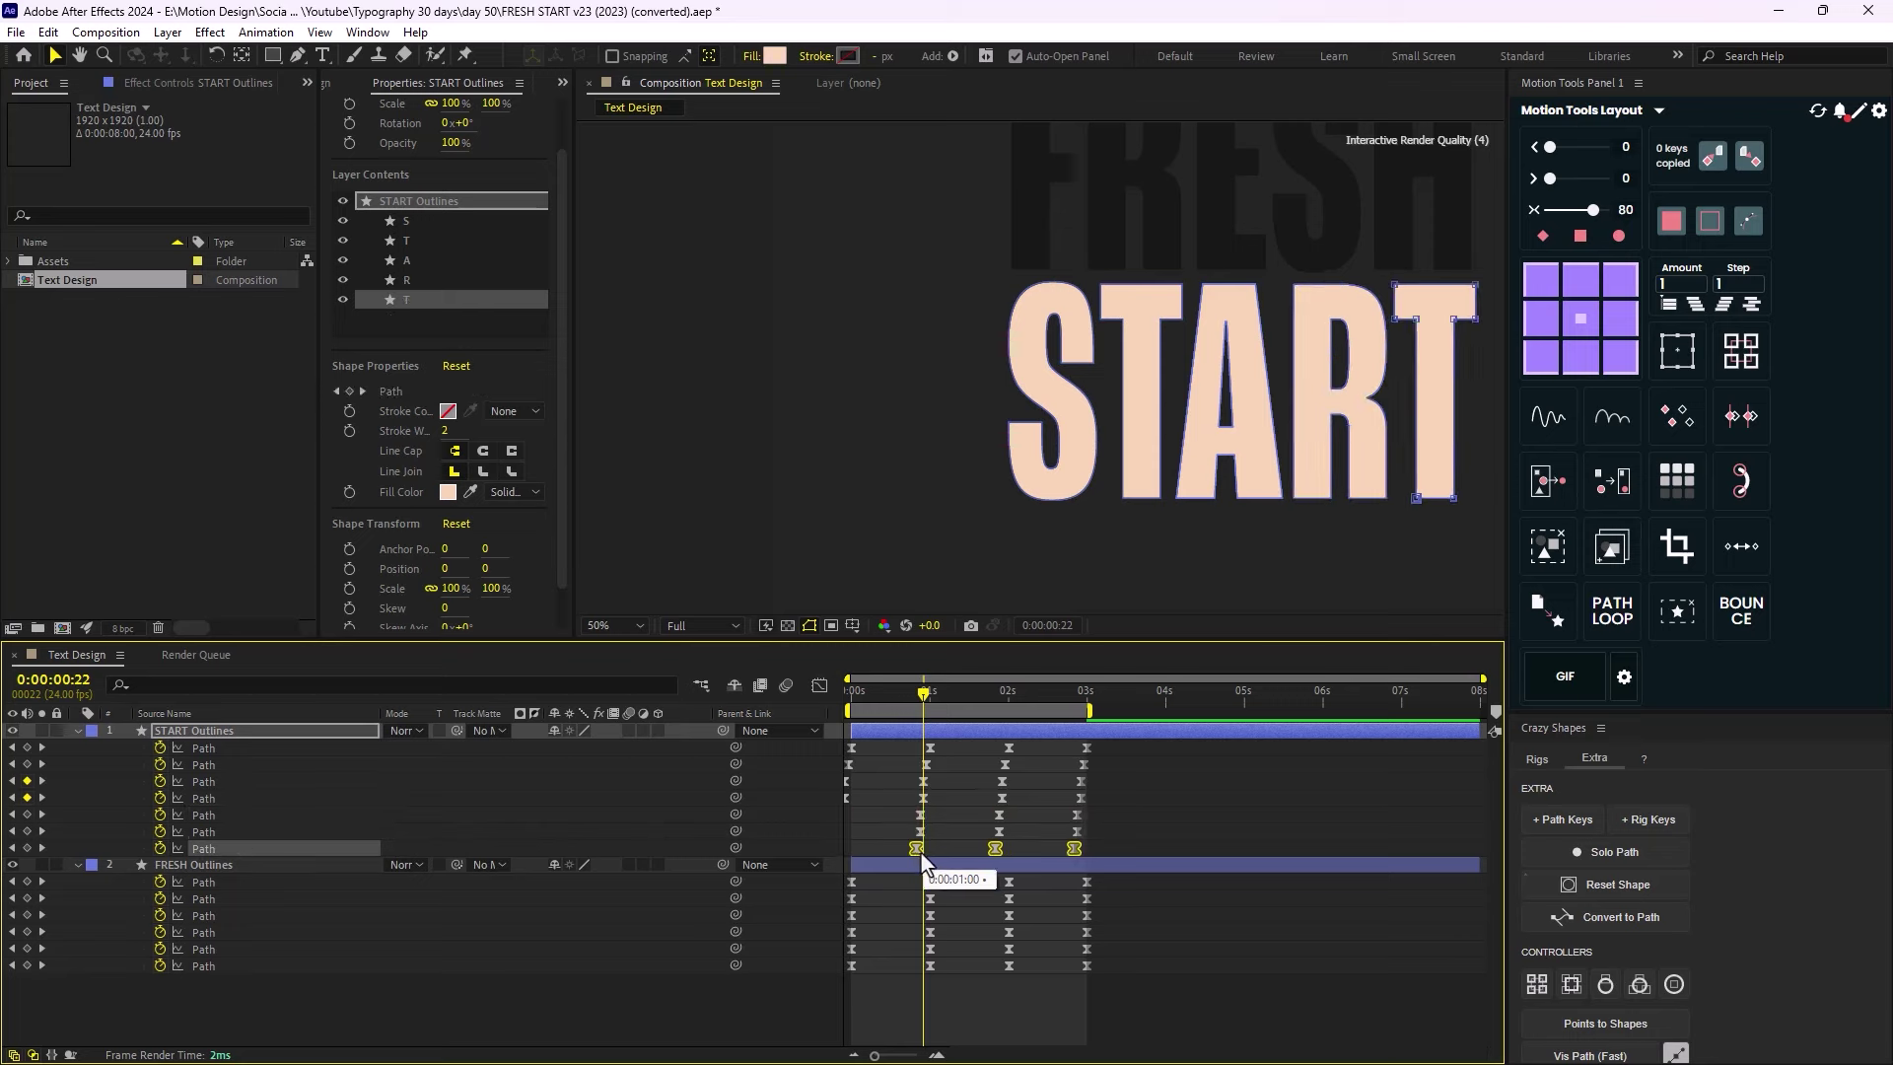
{"action": "left_click_drag", "start_coordinate": [925, 702], "coordinate": [784, 735]}
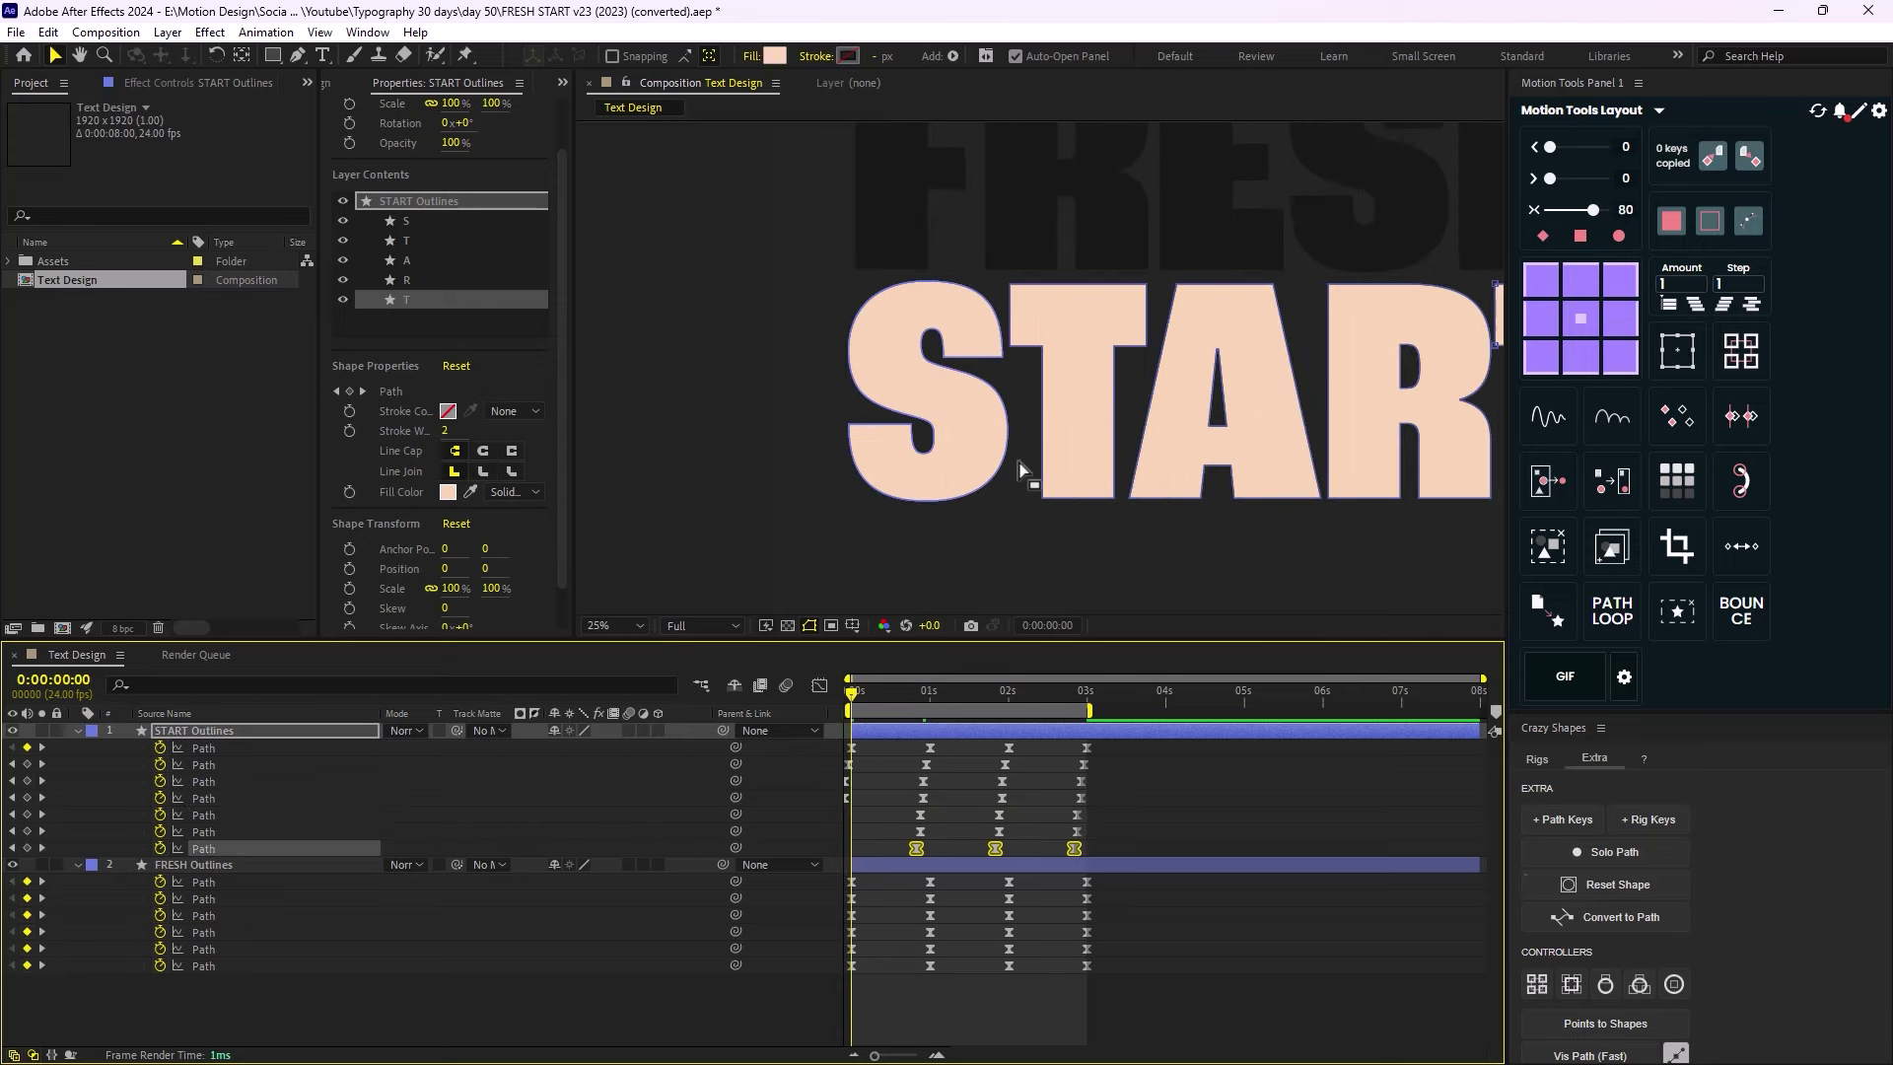
Preview the START stagger and shift both path keyframe rows of the letter R in FRESH Outlines about one frame earlier.
{"action": "scroll", "coordinate": [1026, 470], "scroll_direction": "down", "scroll_amount": 4}
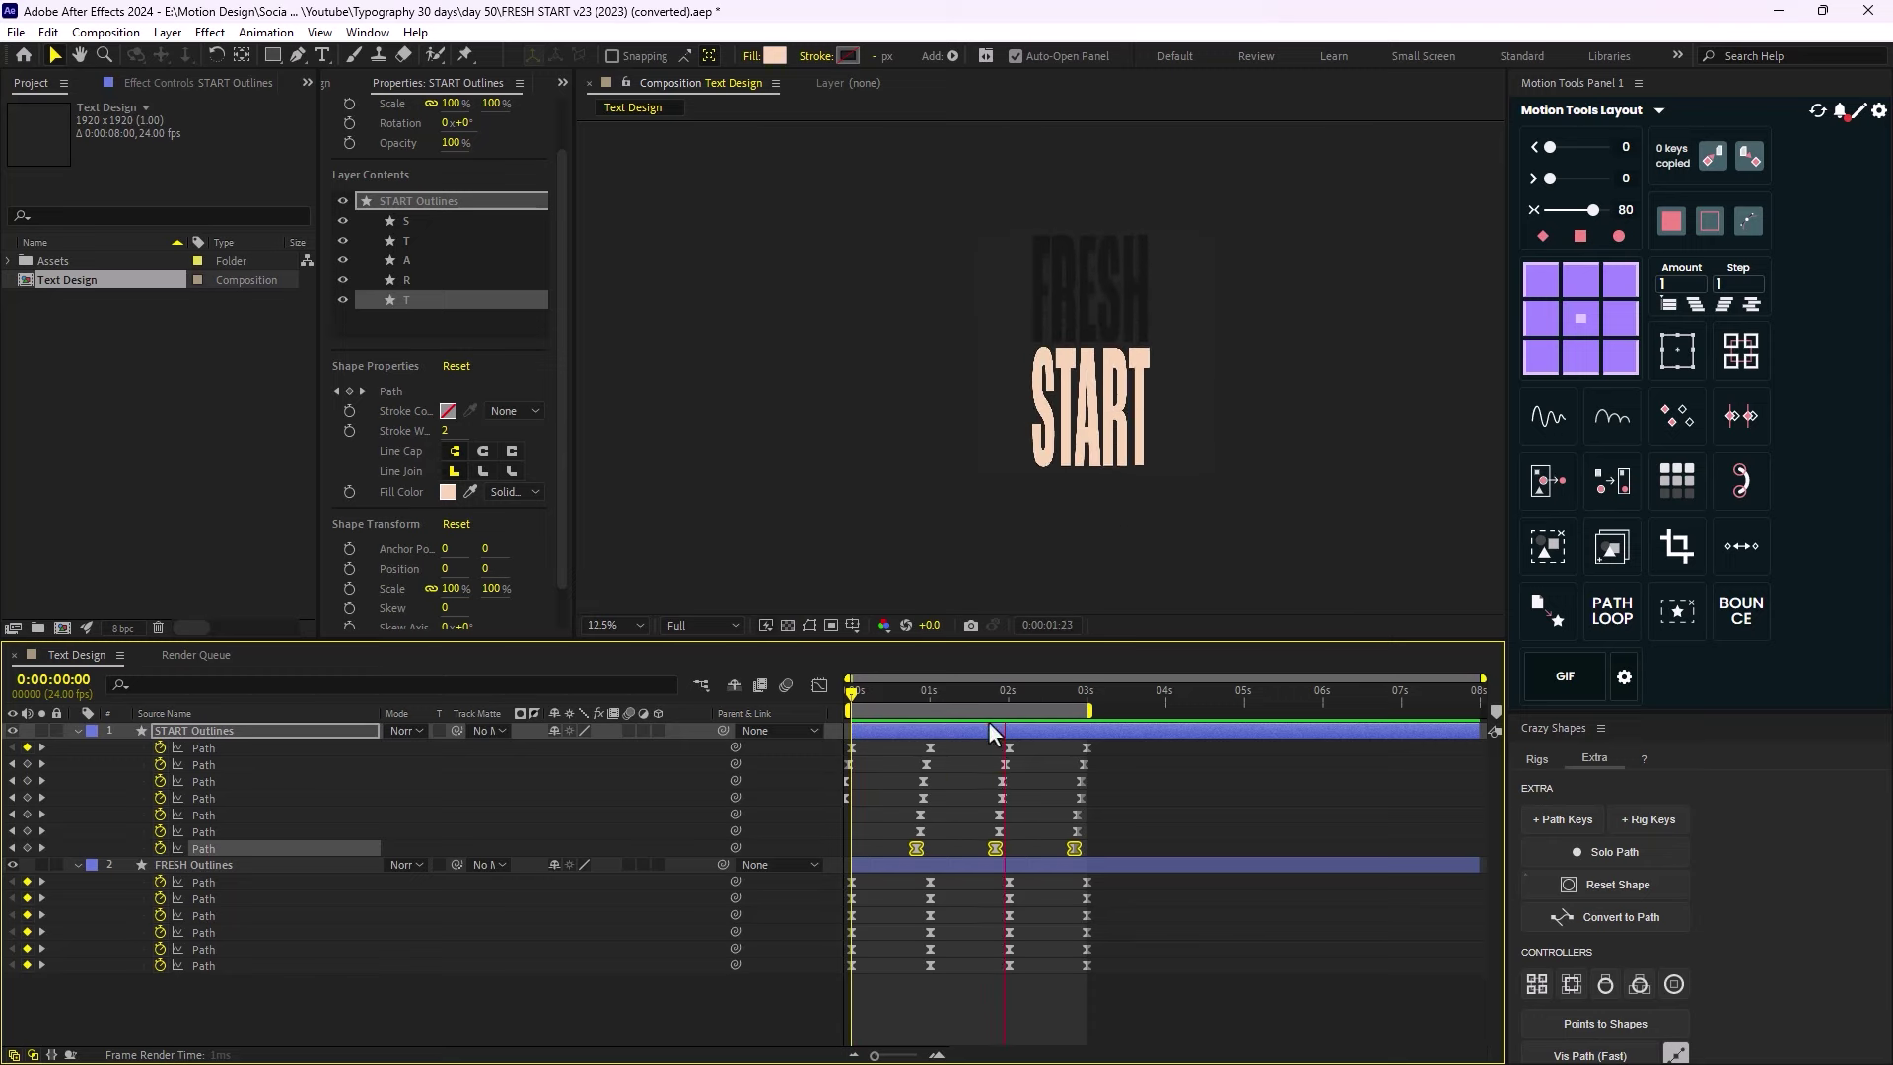
{"action": "key", "text": "space"}
{"action": "left_click", "coordinate": [222, 883]}
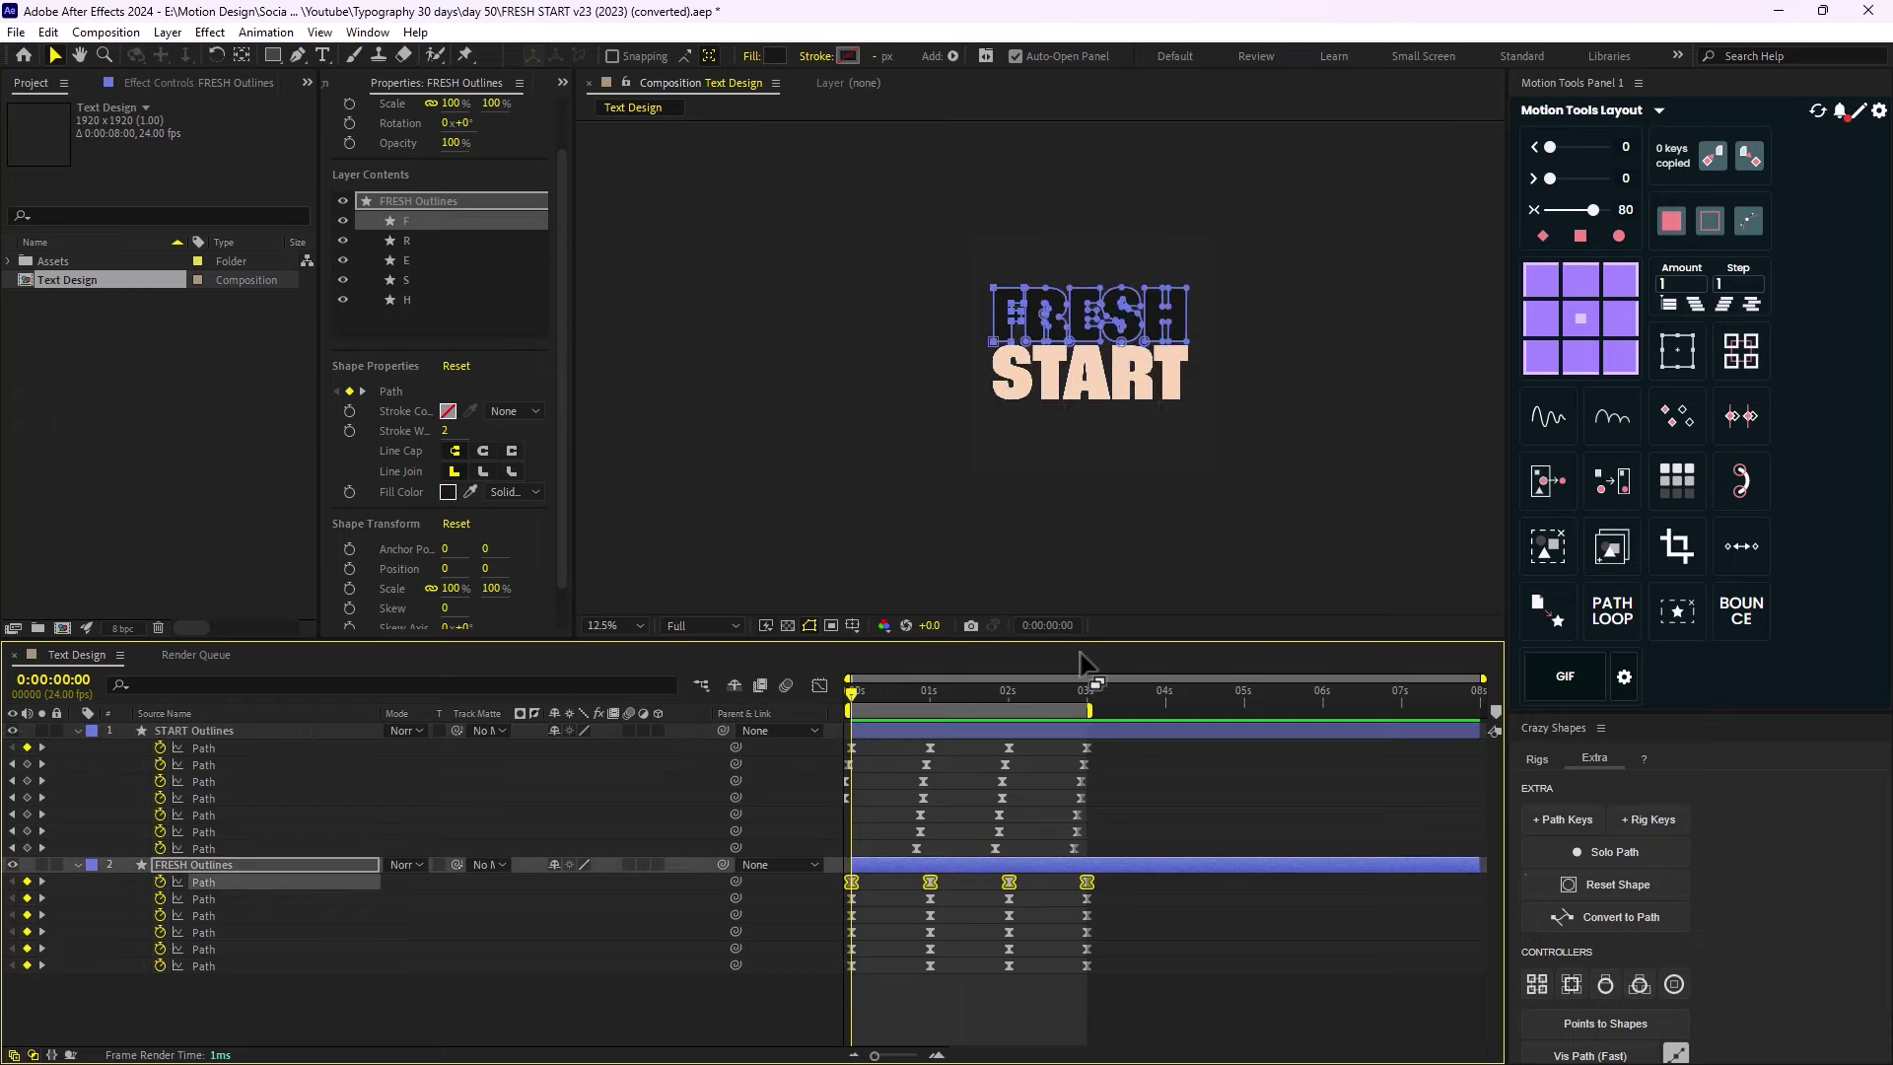
{"action": "scroll", "coordinate": [1144, 474], "scroll_direction": "up", "scroll_amount": 1}
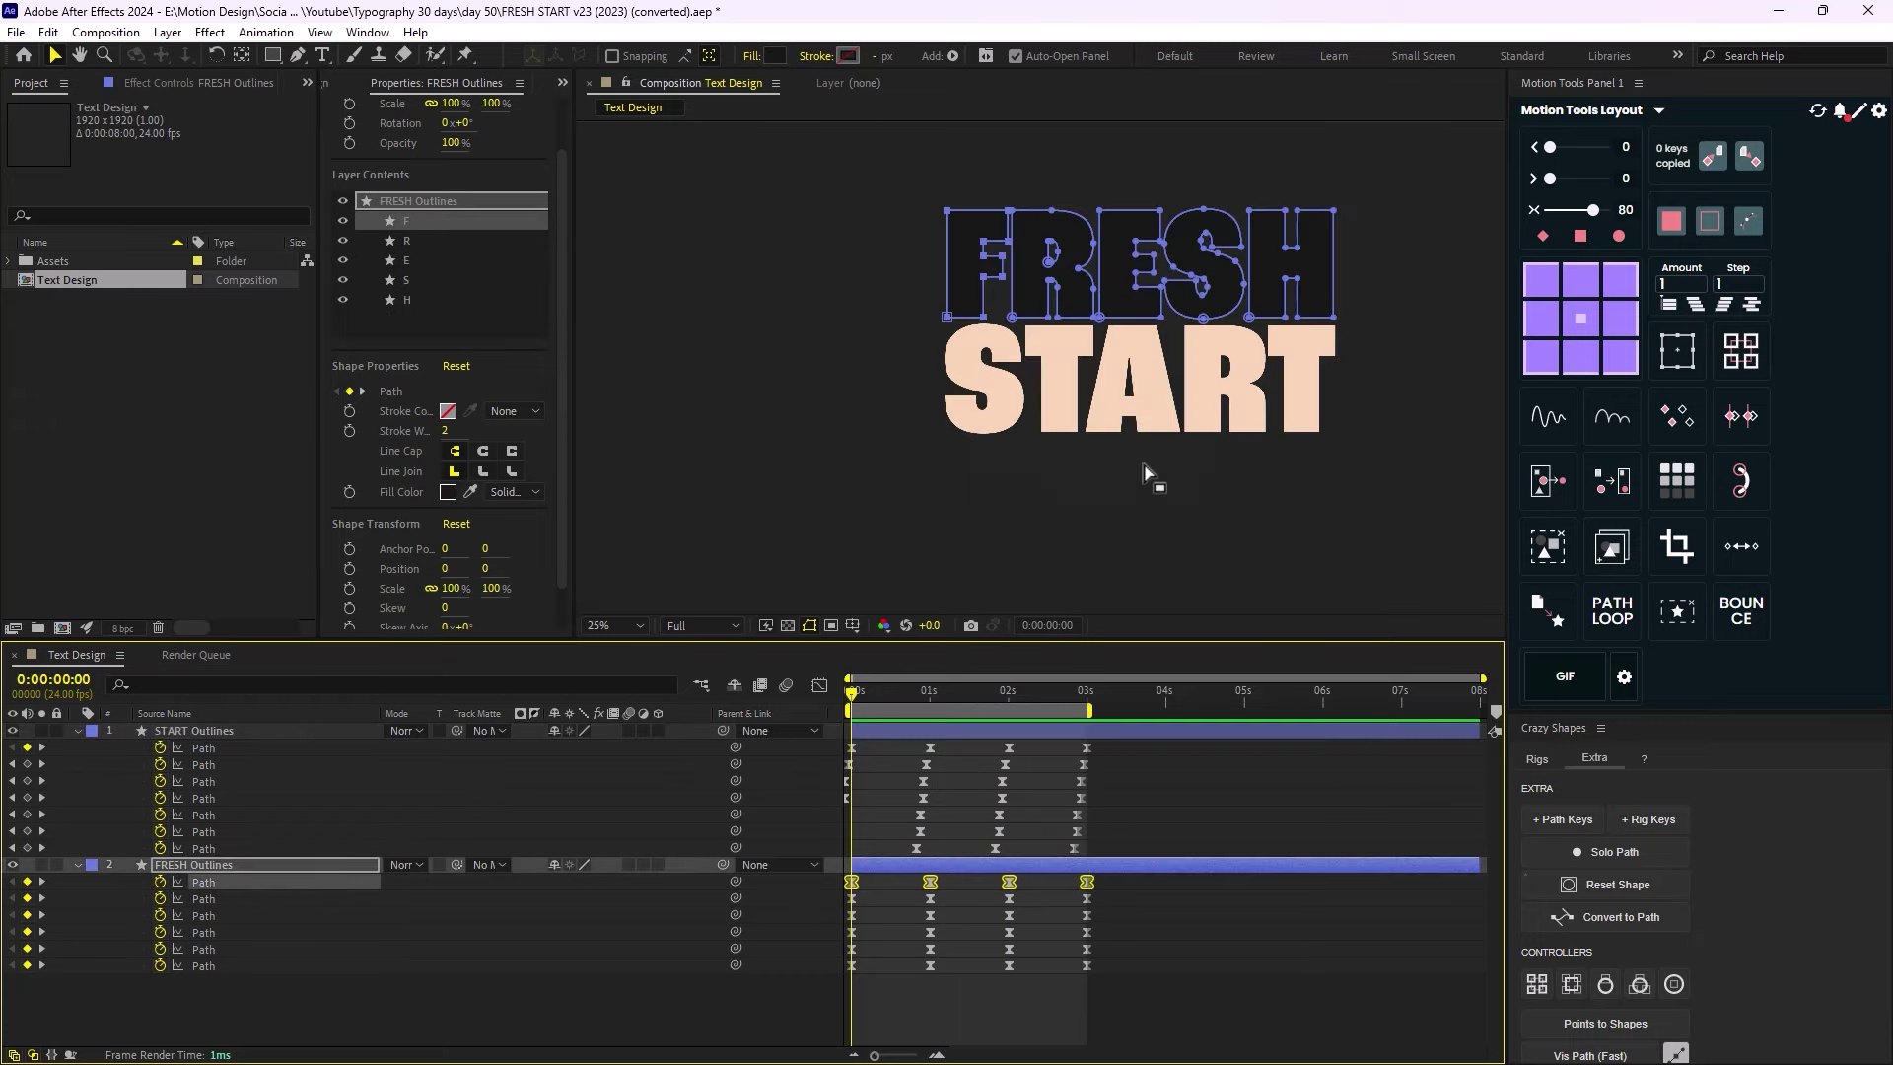
{"action": "left_click", "coordinate": [204, 899]}
{"action": "left_click", "coordinate": [223, 917], "text": "shift"}
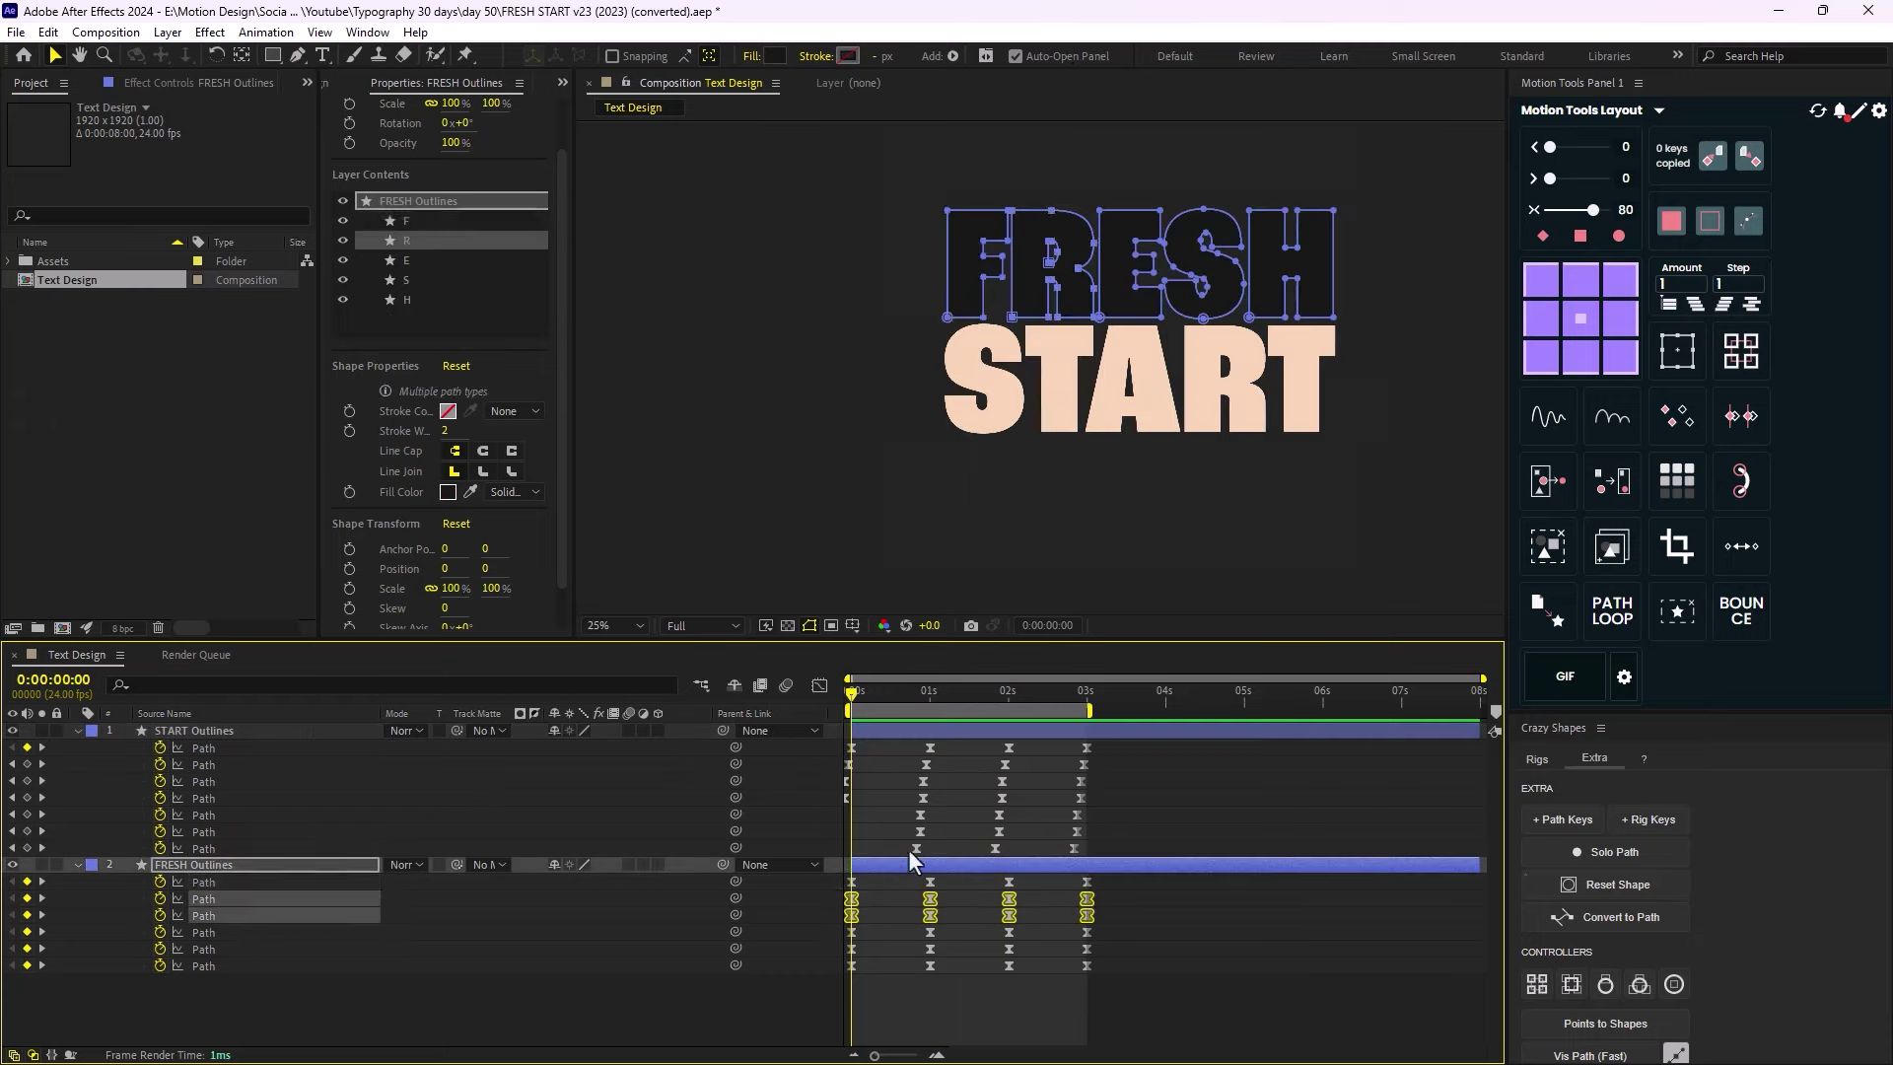
{"action": "left_click_drag", "start_coordinate": [854, 693], "coordinate": [933, 801]}
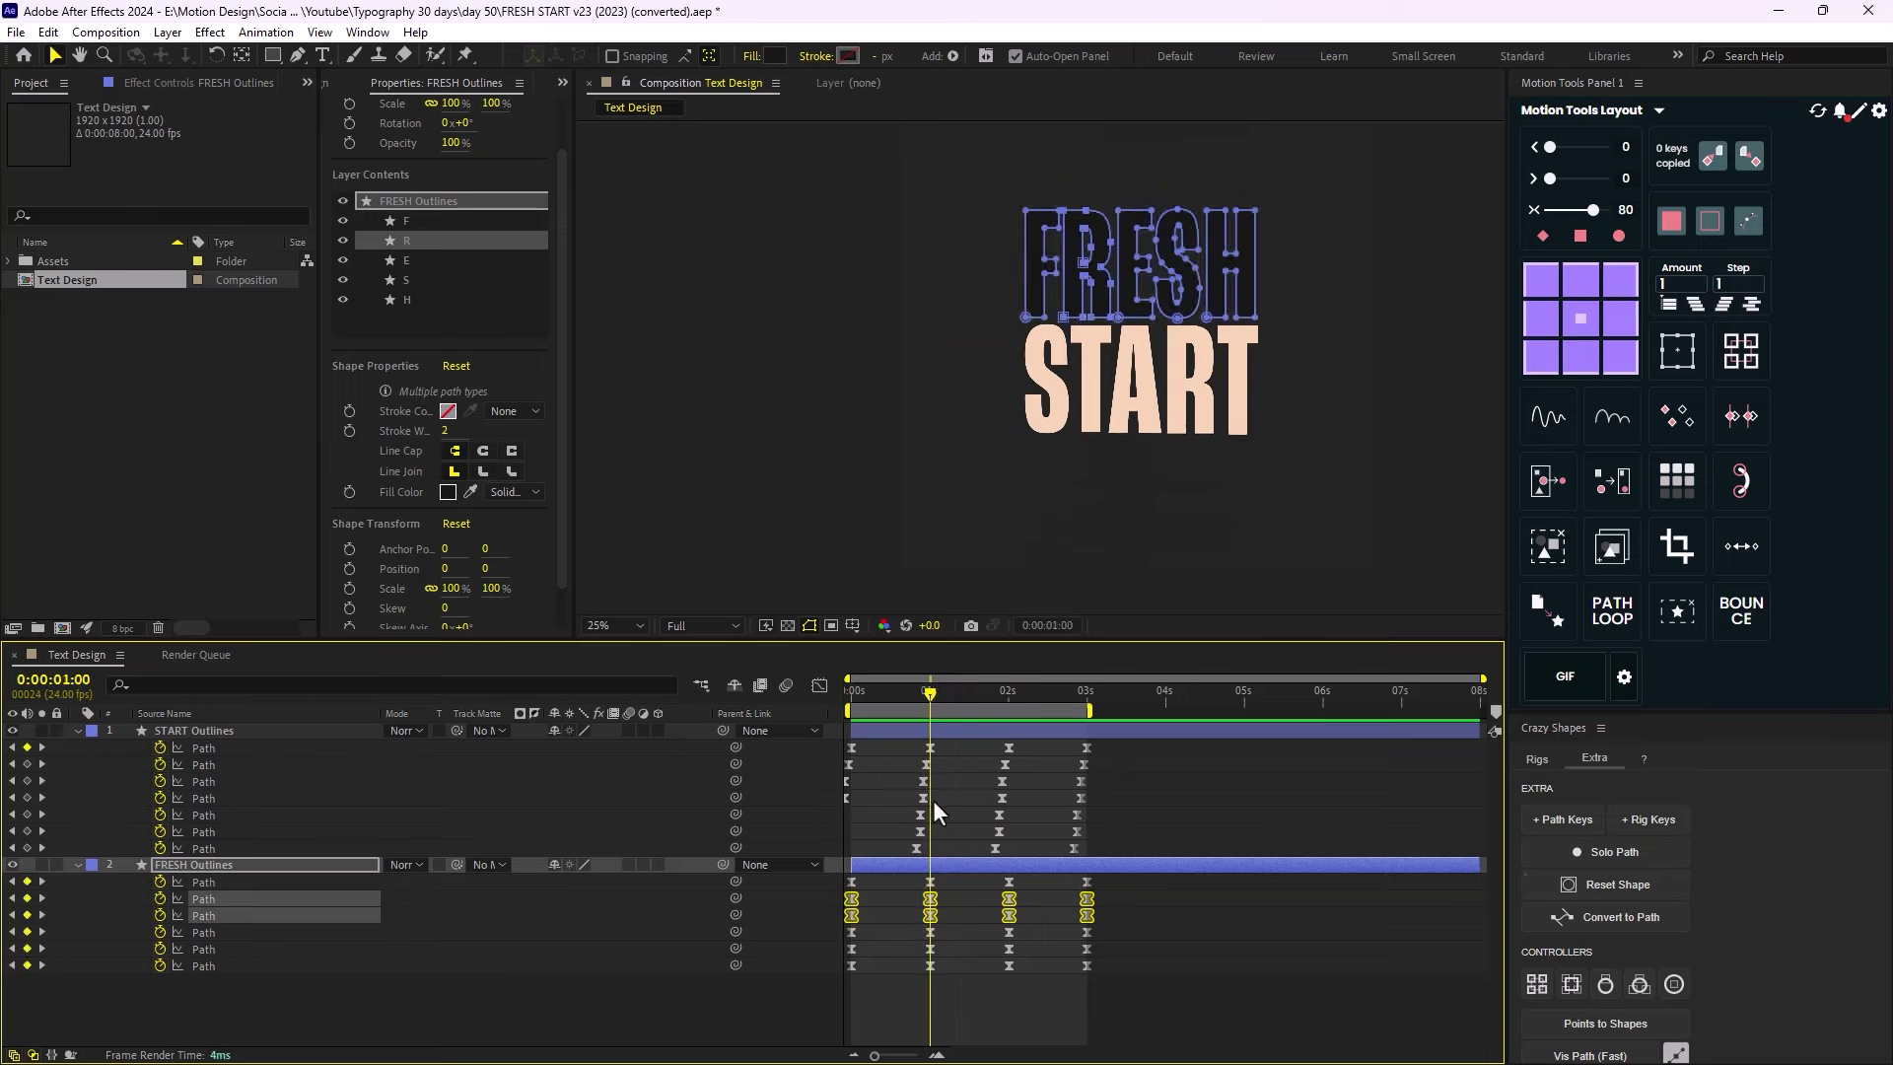
{"action": "left_click_drag", "start_coordinate": [930, 898], "coordinate": [927, 901]}
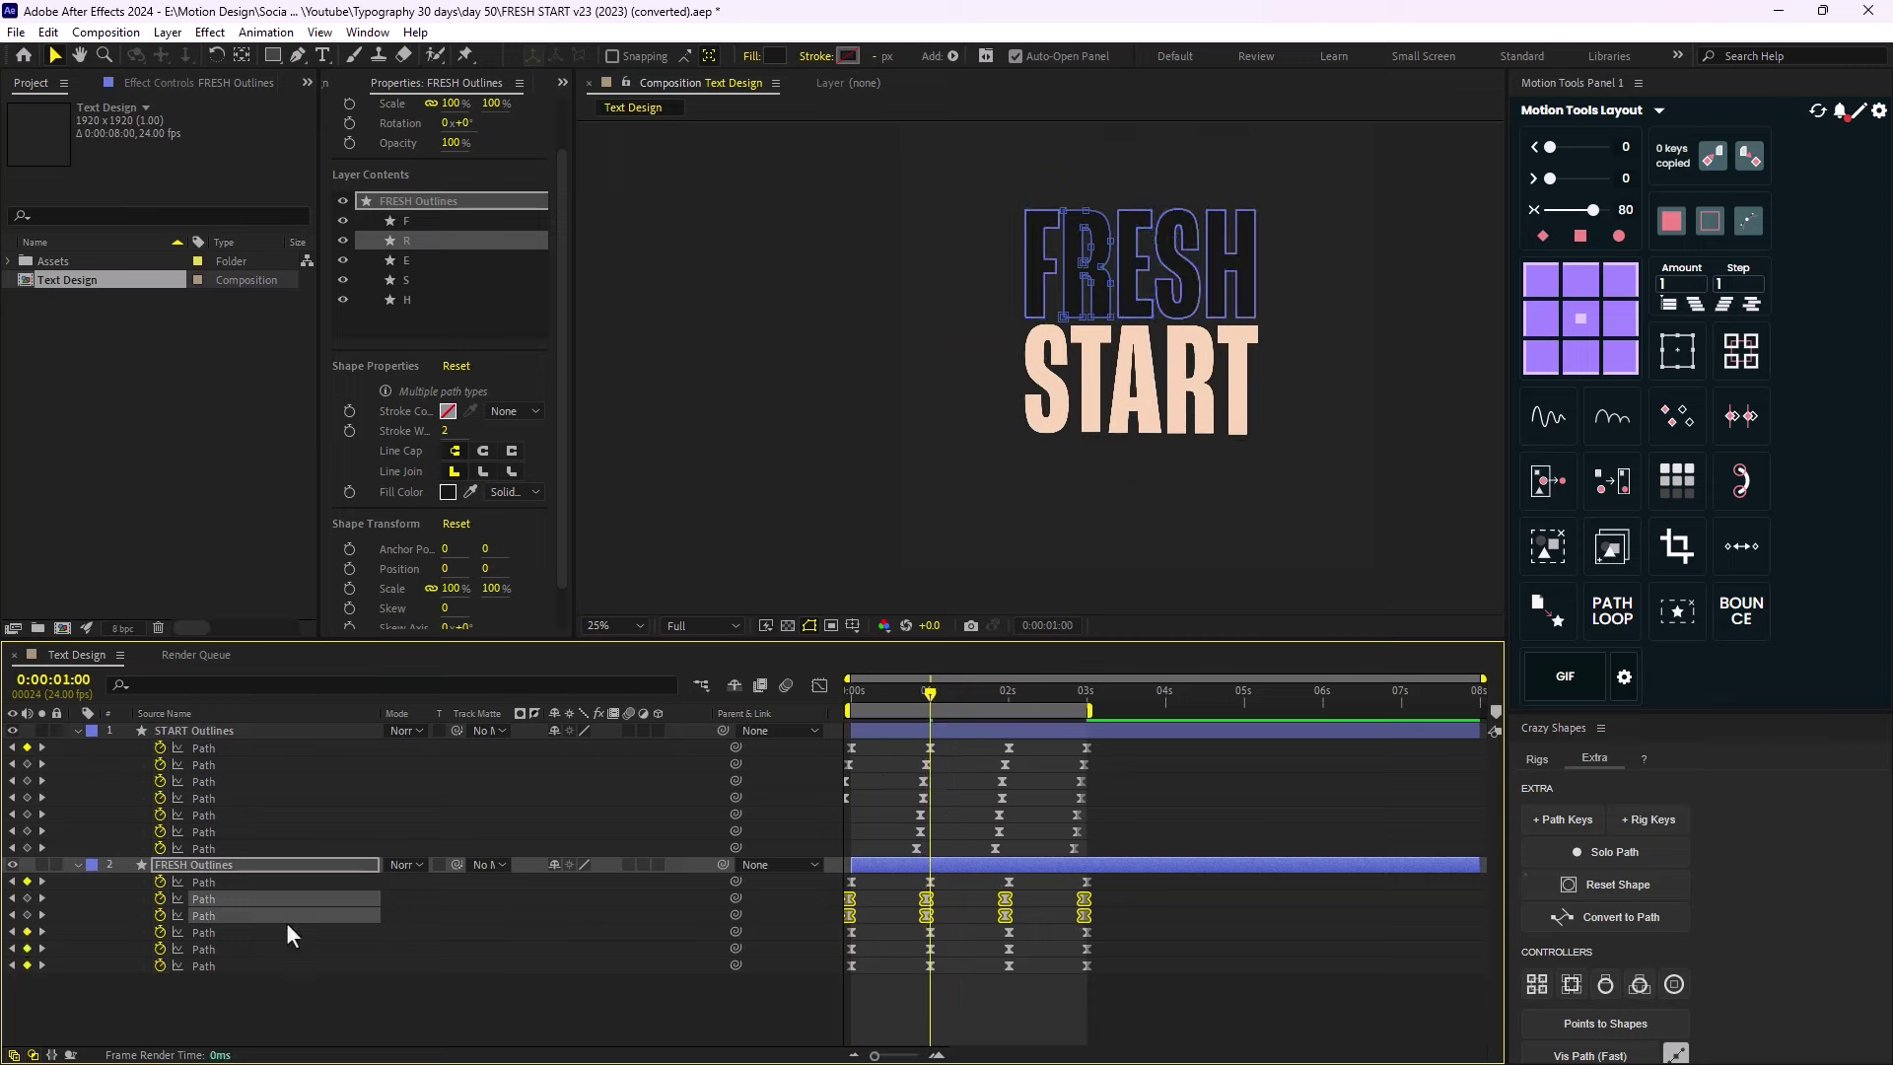
Shift the E, S and H path keyframes in FRESH Outlines about two, three and four frames earlier respectively, and preview the animation.
{"action": "left_click", "coordinate": [211, 933]}
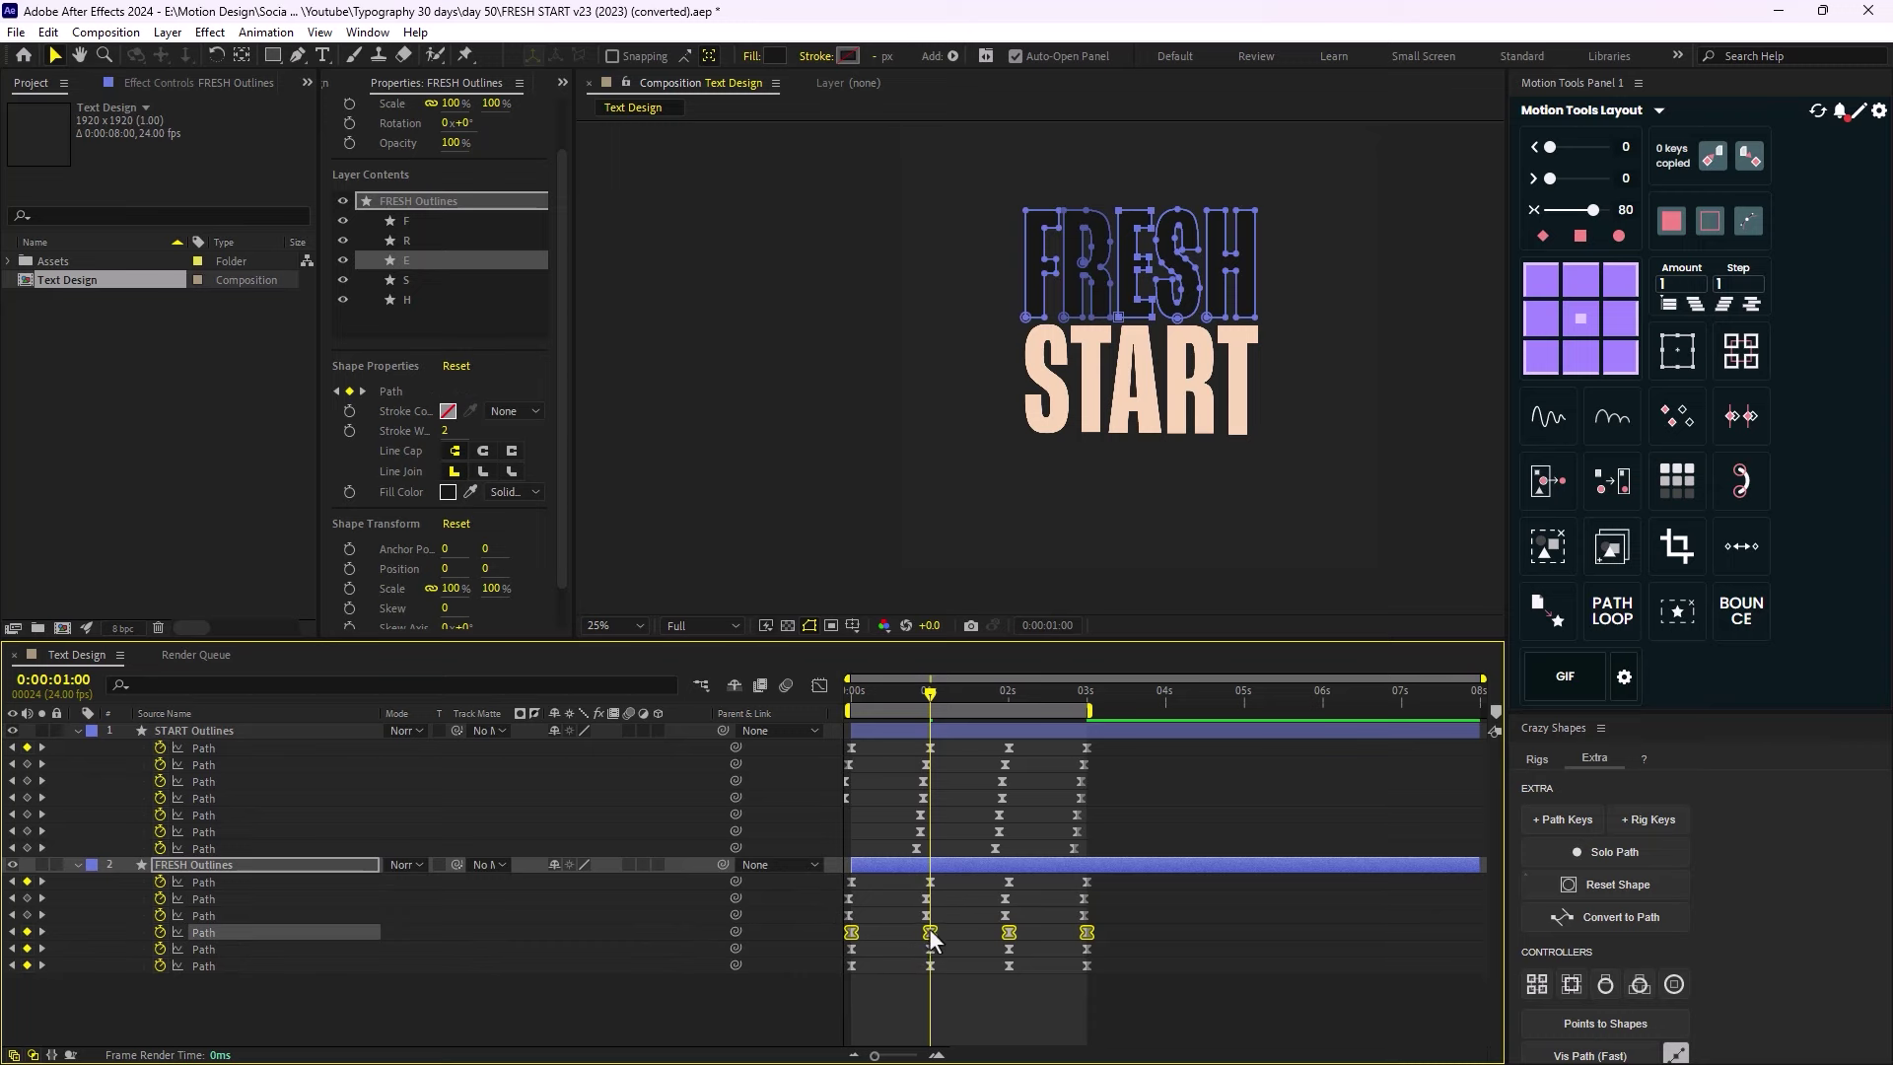
{"action": "left_click_drag", "start_coordinate": [932, 939], "coordinate": [917, 968]}
{"action": "left_click", "coordinate": [202, 949]}
{"action": "left_click", "coordinate": [246, 967]}
{"action": "left_click", "coordinate": [903, 694]}
{"action": "key", "text": "space"}
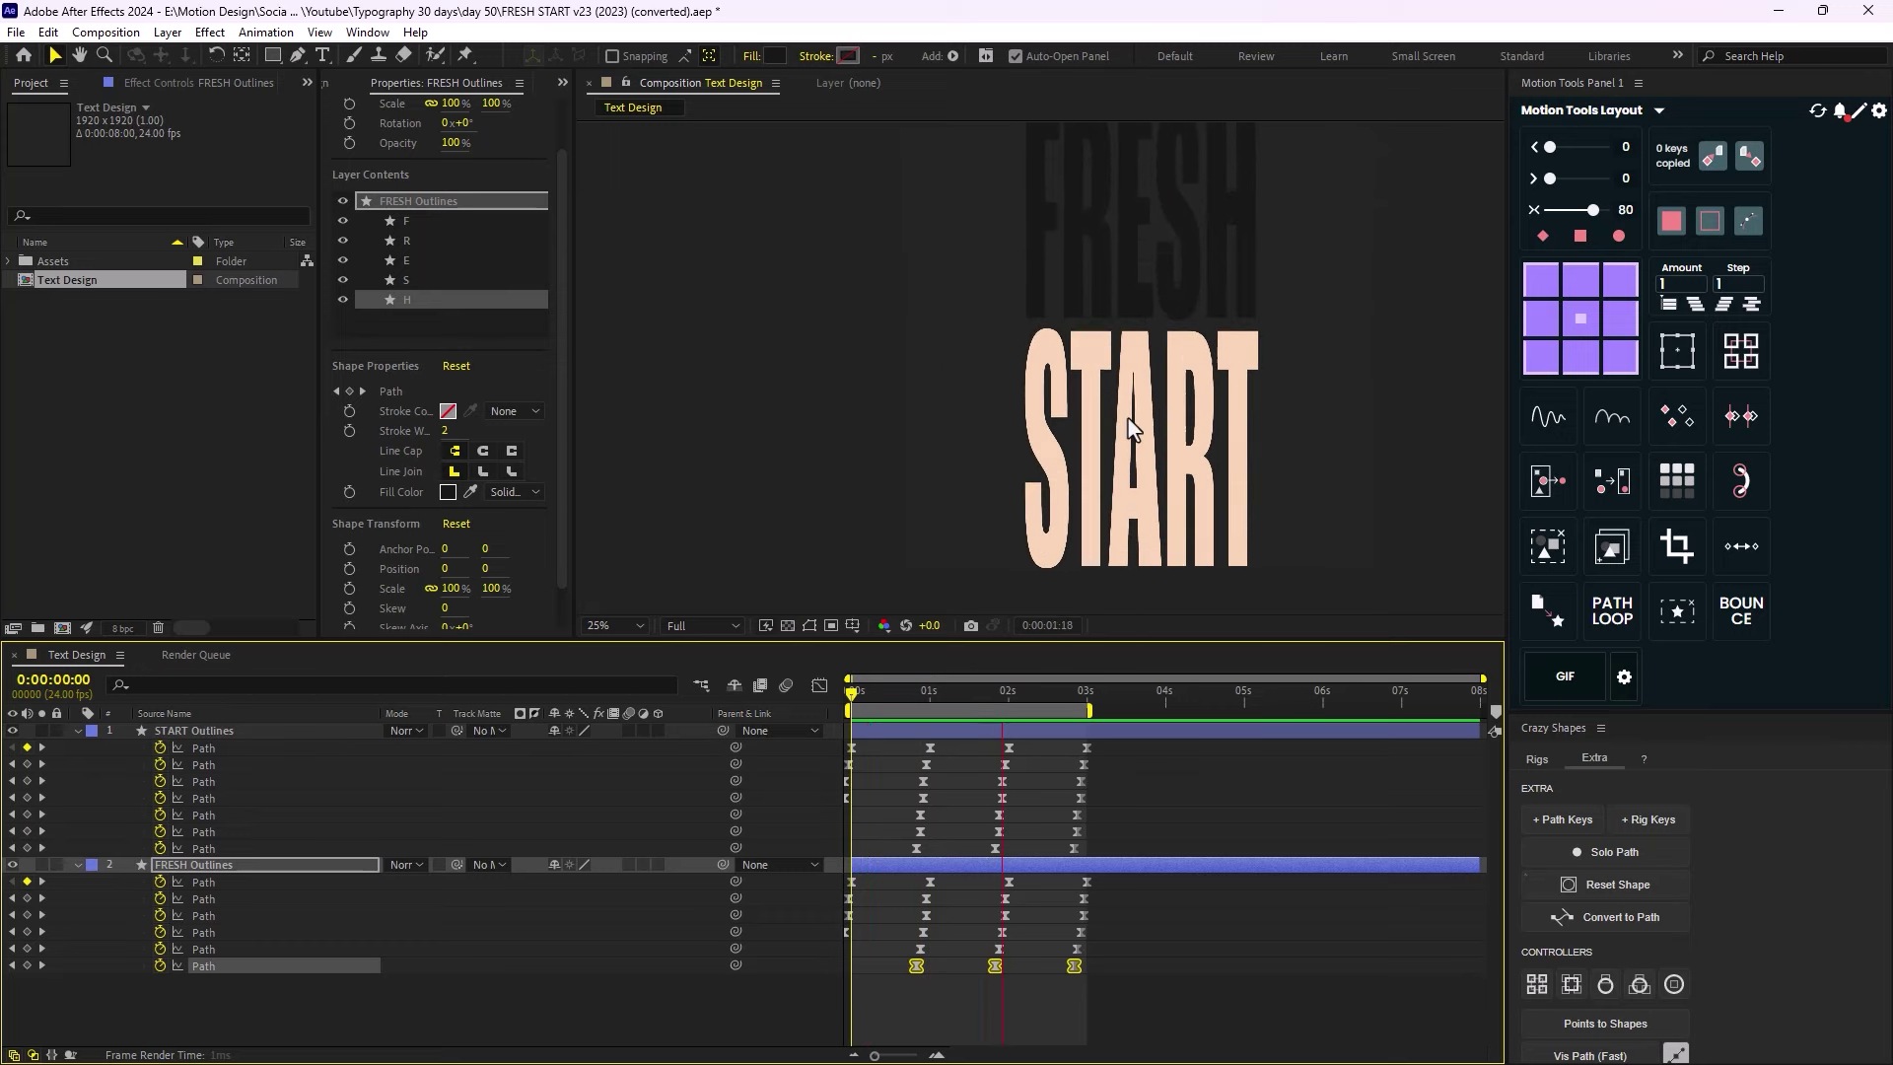
{"action": "scroll", "coordinate": [1128, 418], "scroll_direction": "down", "scroll_amount": 1}
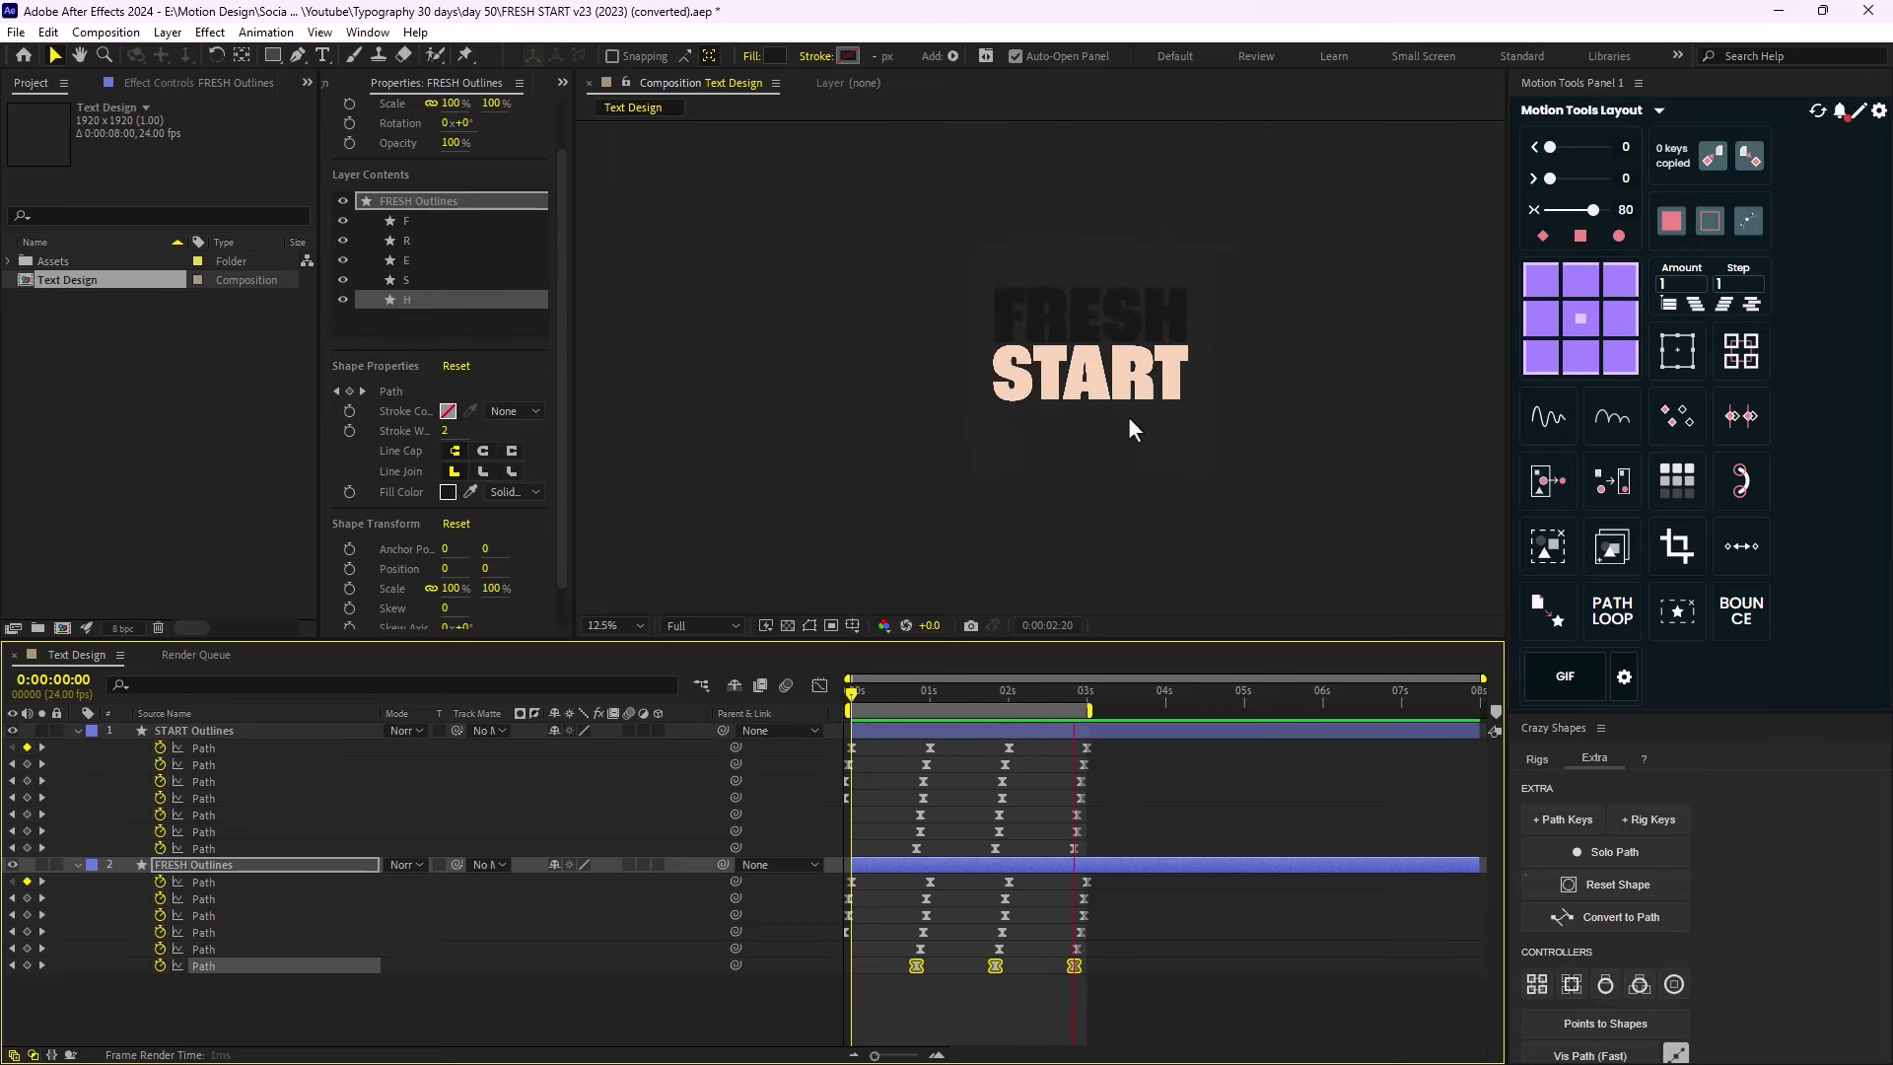
{"action": "key", "text": "space"}
Collapse the START Outlines and FRESH Outlines layers, deselect everything and return to the first frame.
{"action": "left_click", "coordinate": [76, 732]}
{"action": "left_click", "coordinate": [77, 748]}
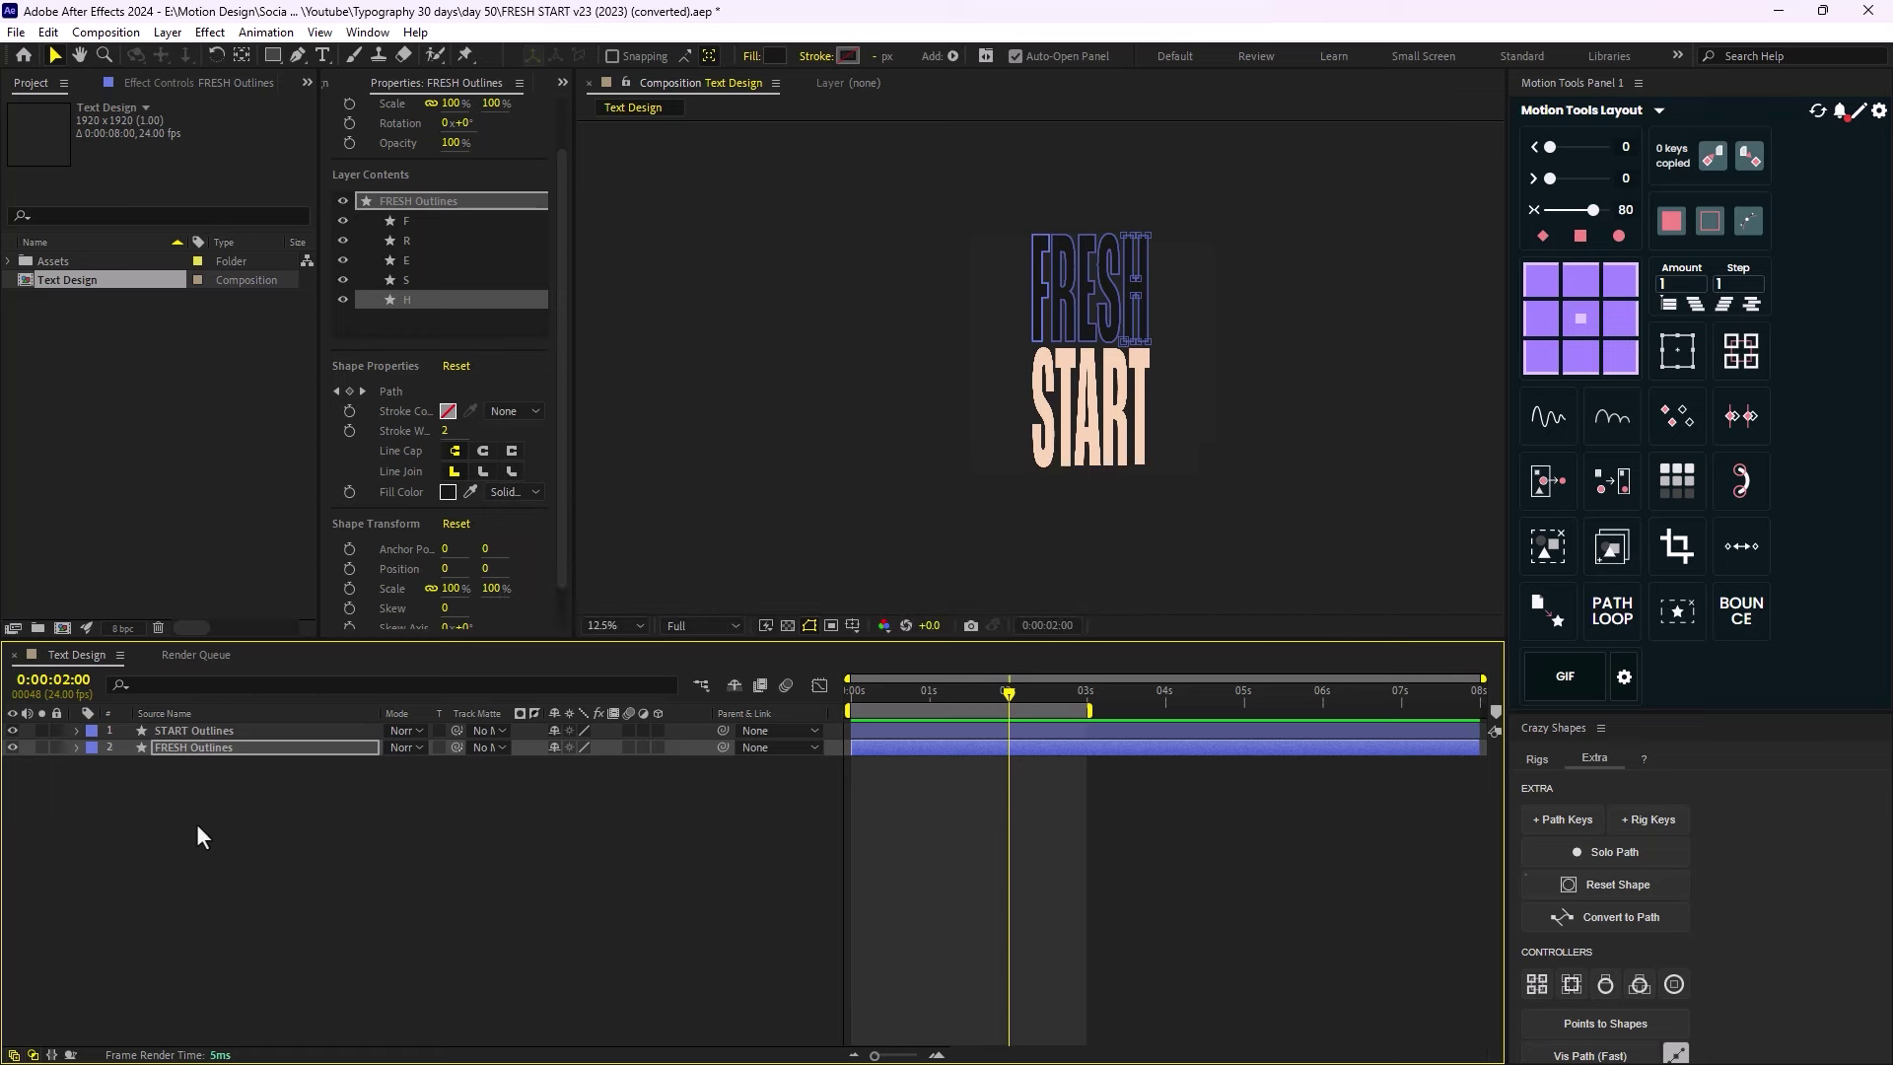
{"action": "left_click", "coordinate": [376, 874]}
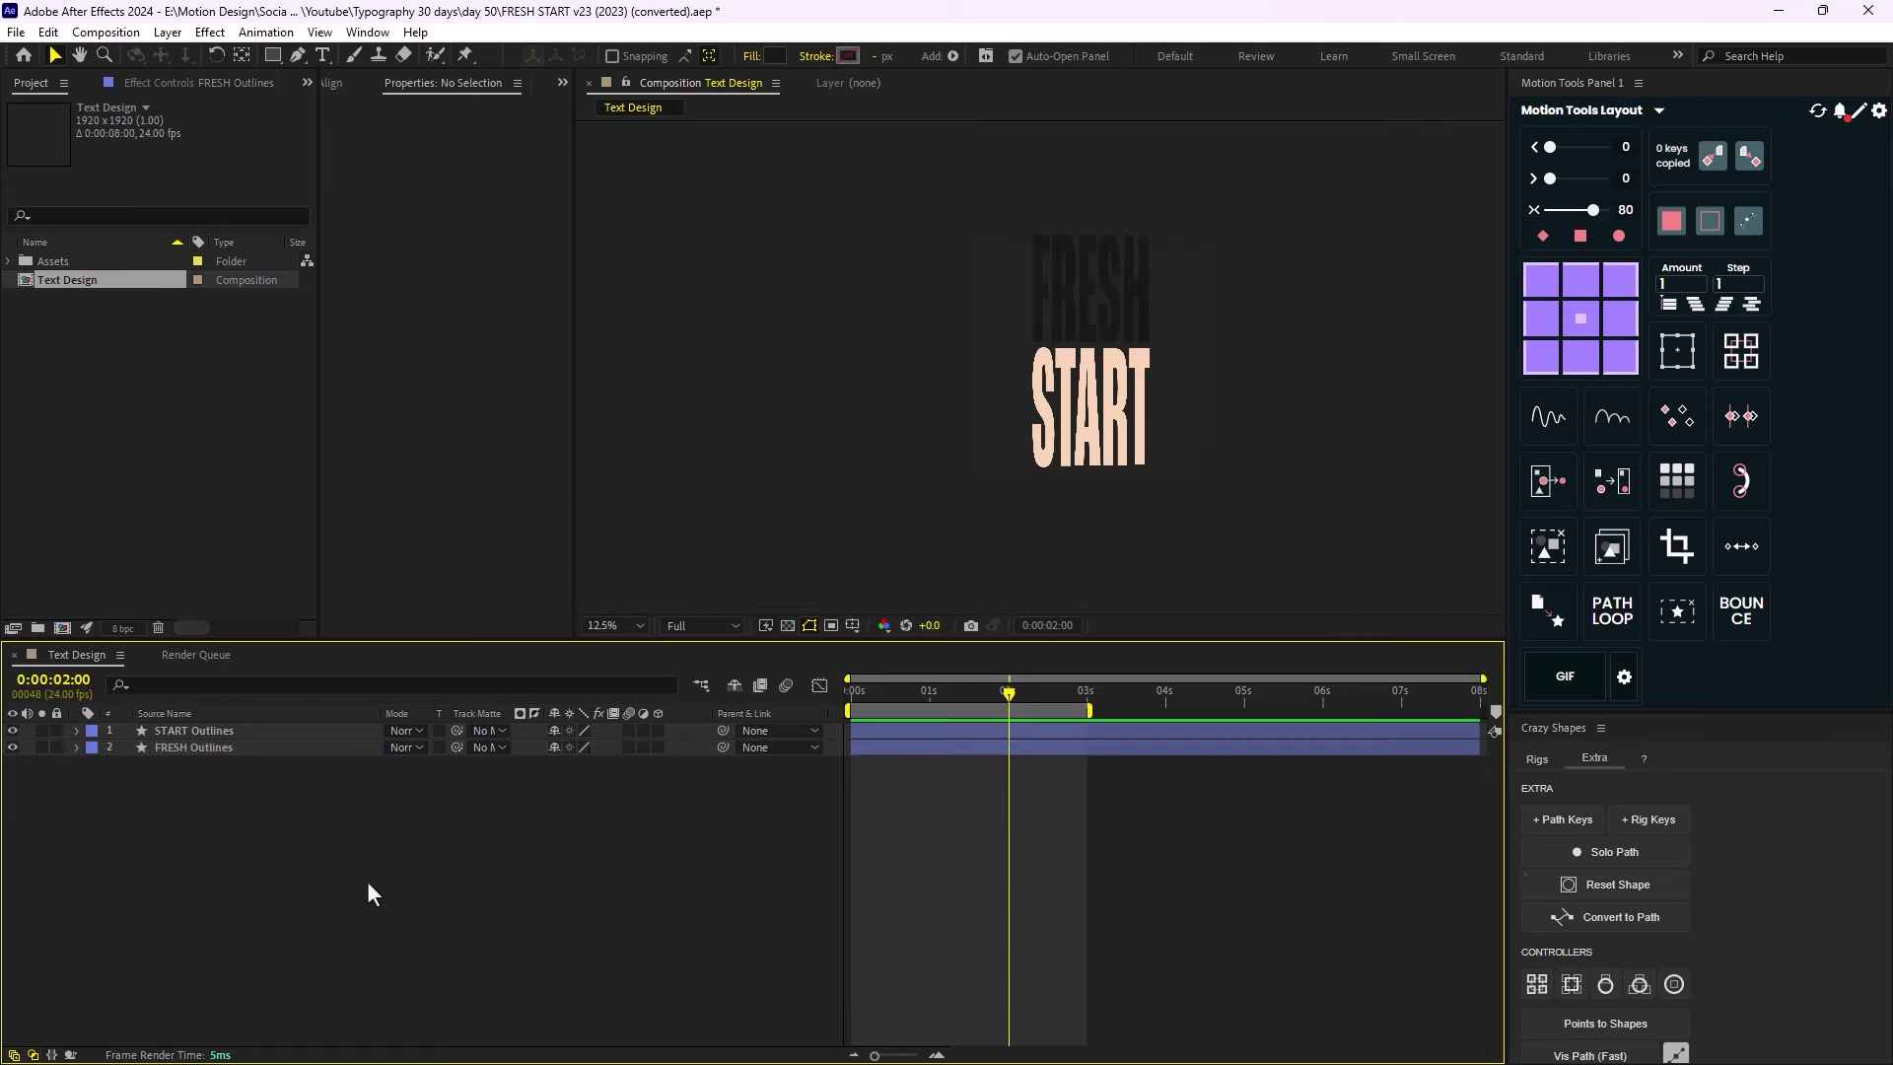
{"action": "left_click_drag", "start_coordinate": [994, 702], "coordinate": [772, 702]}
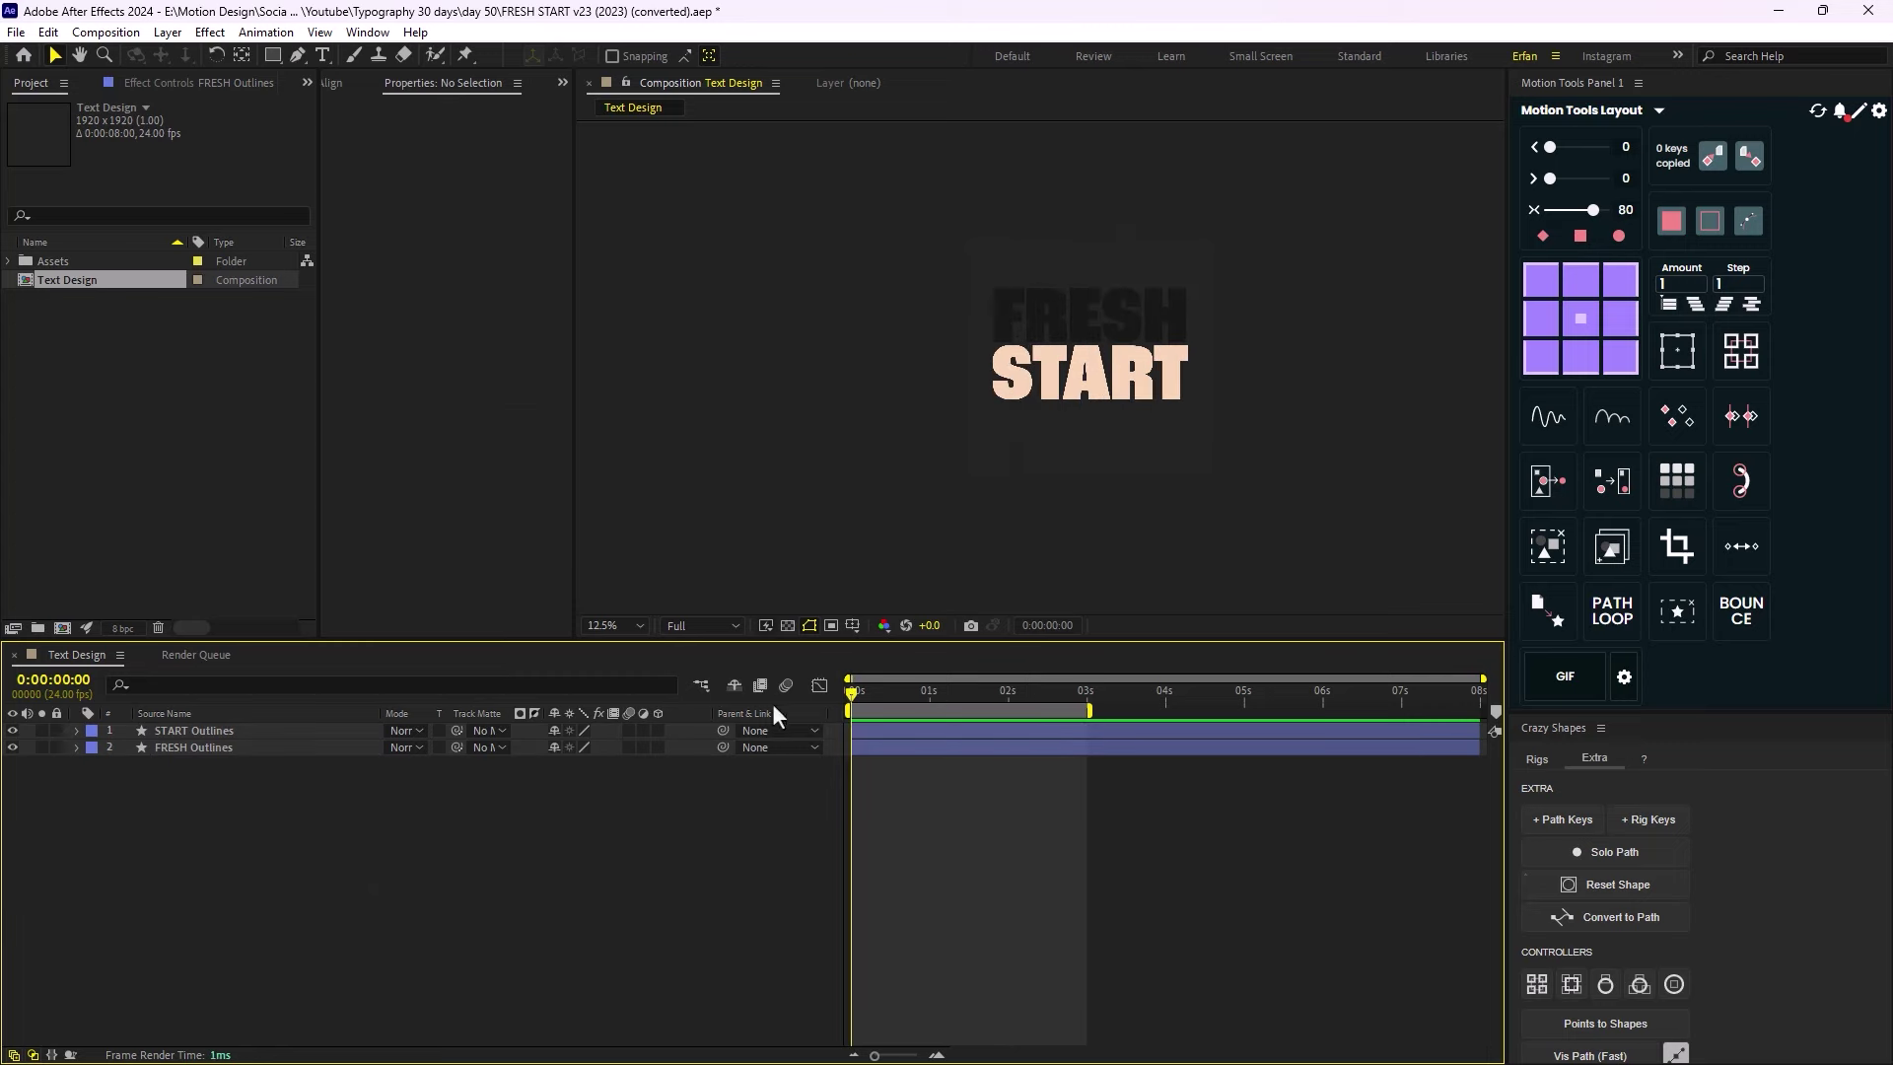
Add an adjustment layer above the outline layers and name it Warp.
{"action": "right_click", "coordinate": [387, 836]}
{"action": "mouse_move", "coordinate": [604, 603]}
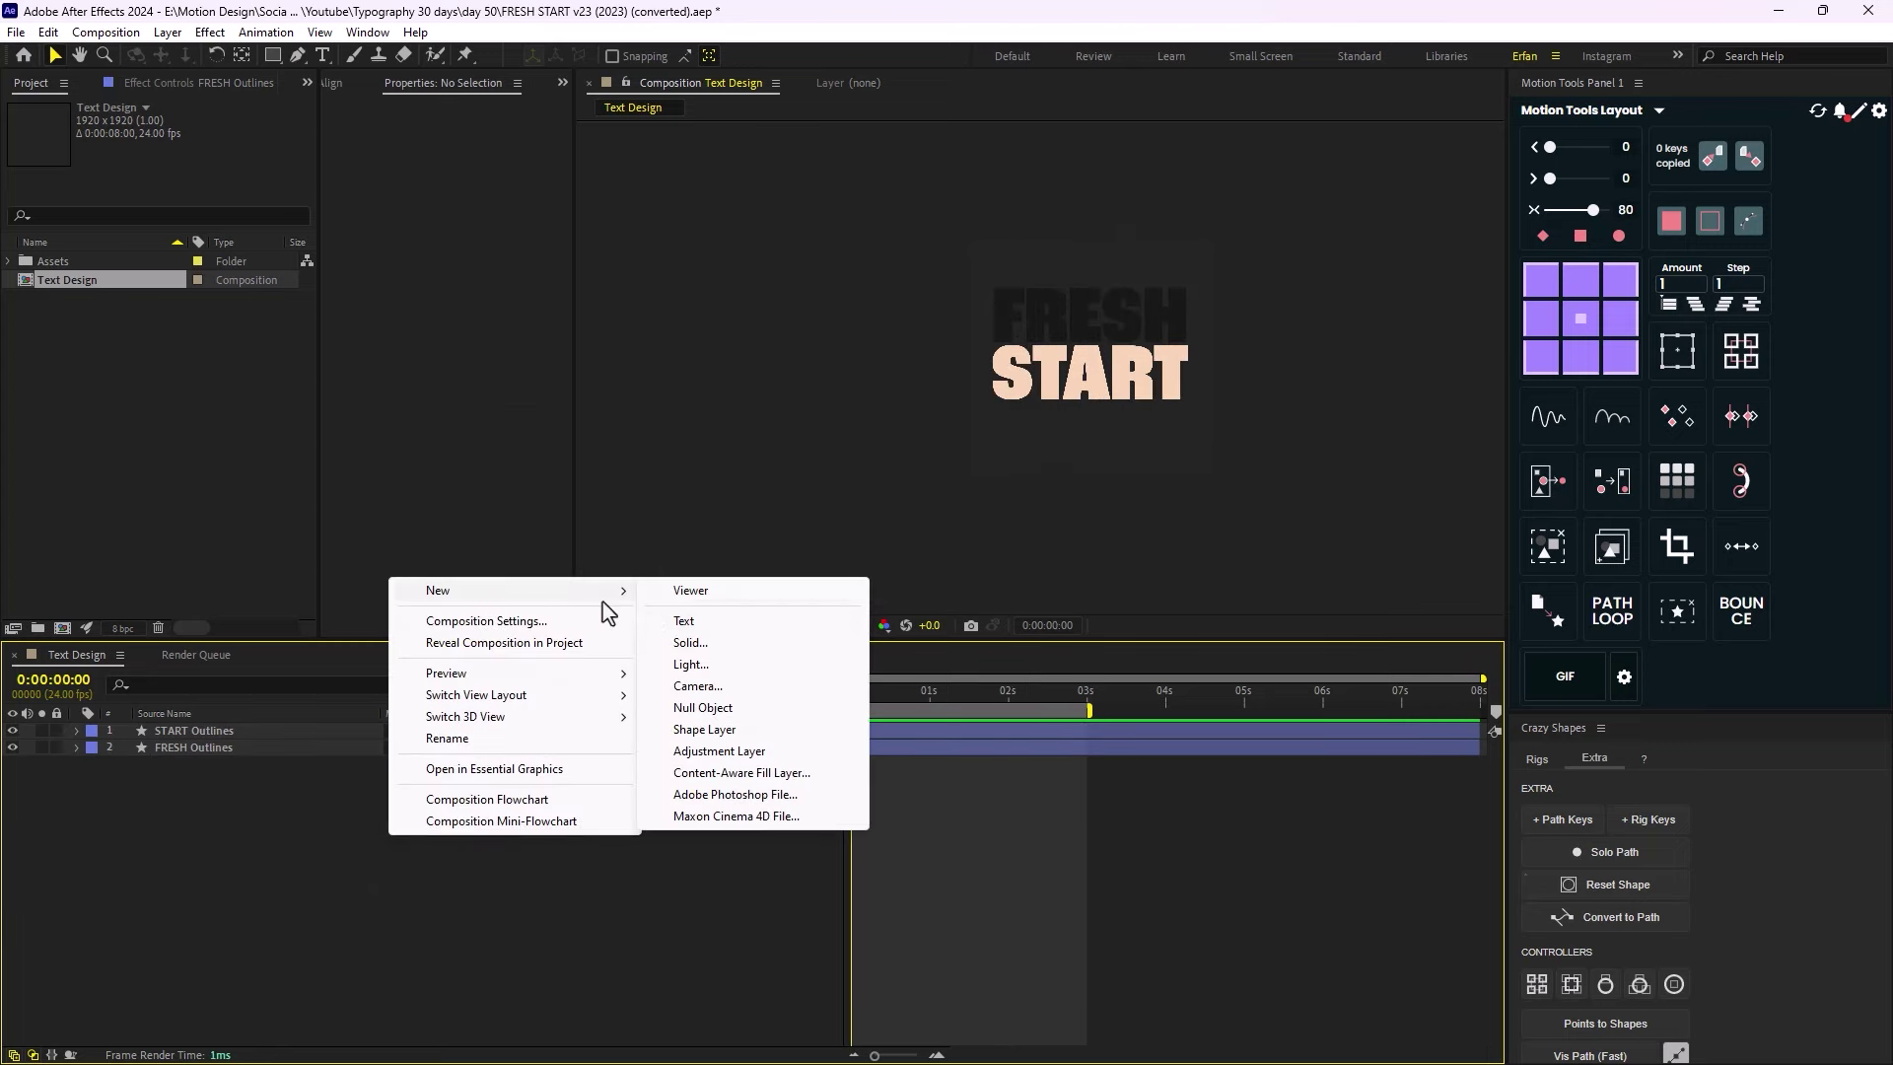
{"action": "left_click", "coordinate": [739, 752]}
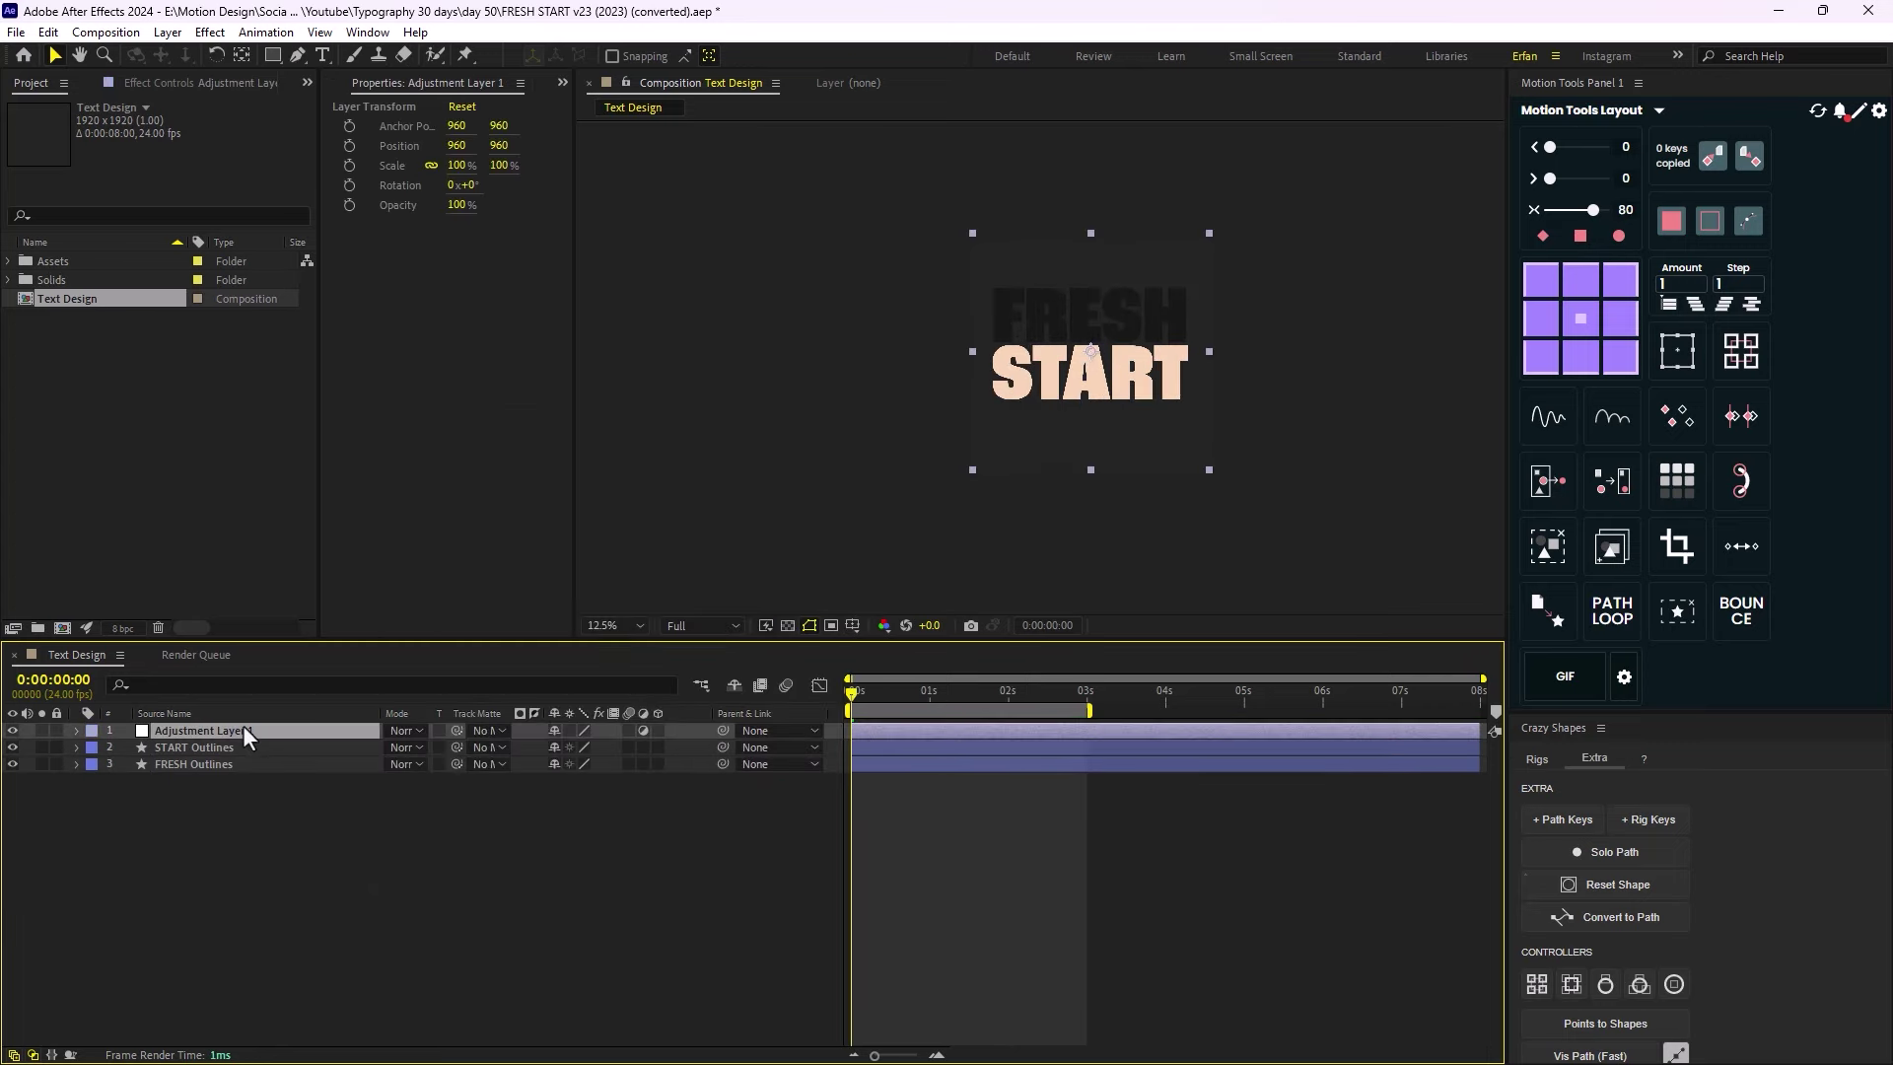
{"action": "key", "text": "Return"}
{"action": "type", "text": "Warp"}
{"action": "key", "text": "Return"}
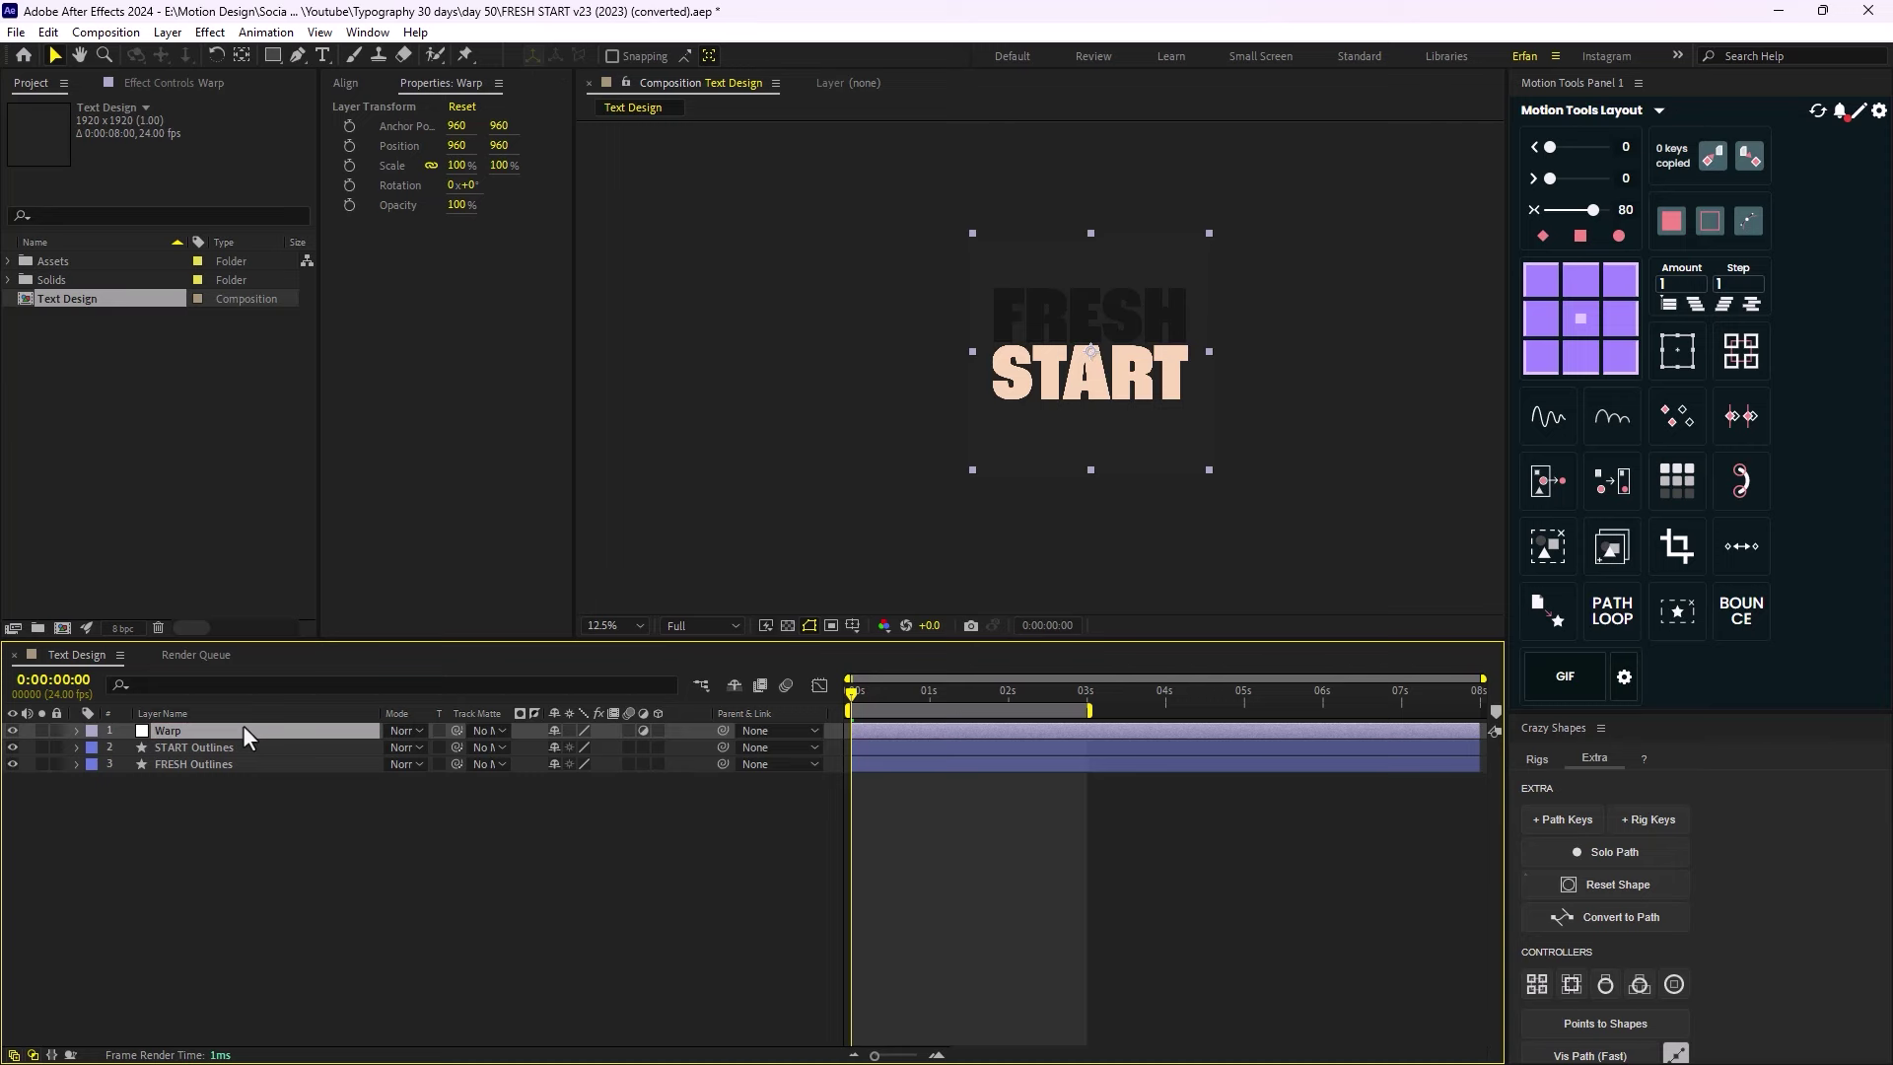
Apply the Warp effect to the Warp layer with the Wave style, and preview it before returning to the first frame.
{"action": "key", "text": "ctrl+space"}
{"action": "type", "text": "warp"}
{"action": "key", "text": "Return"}
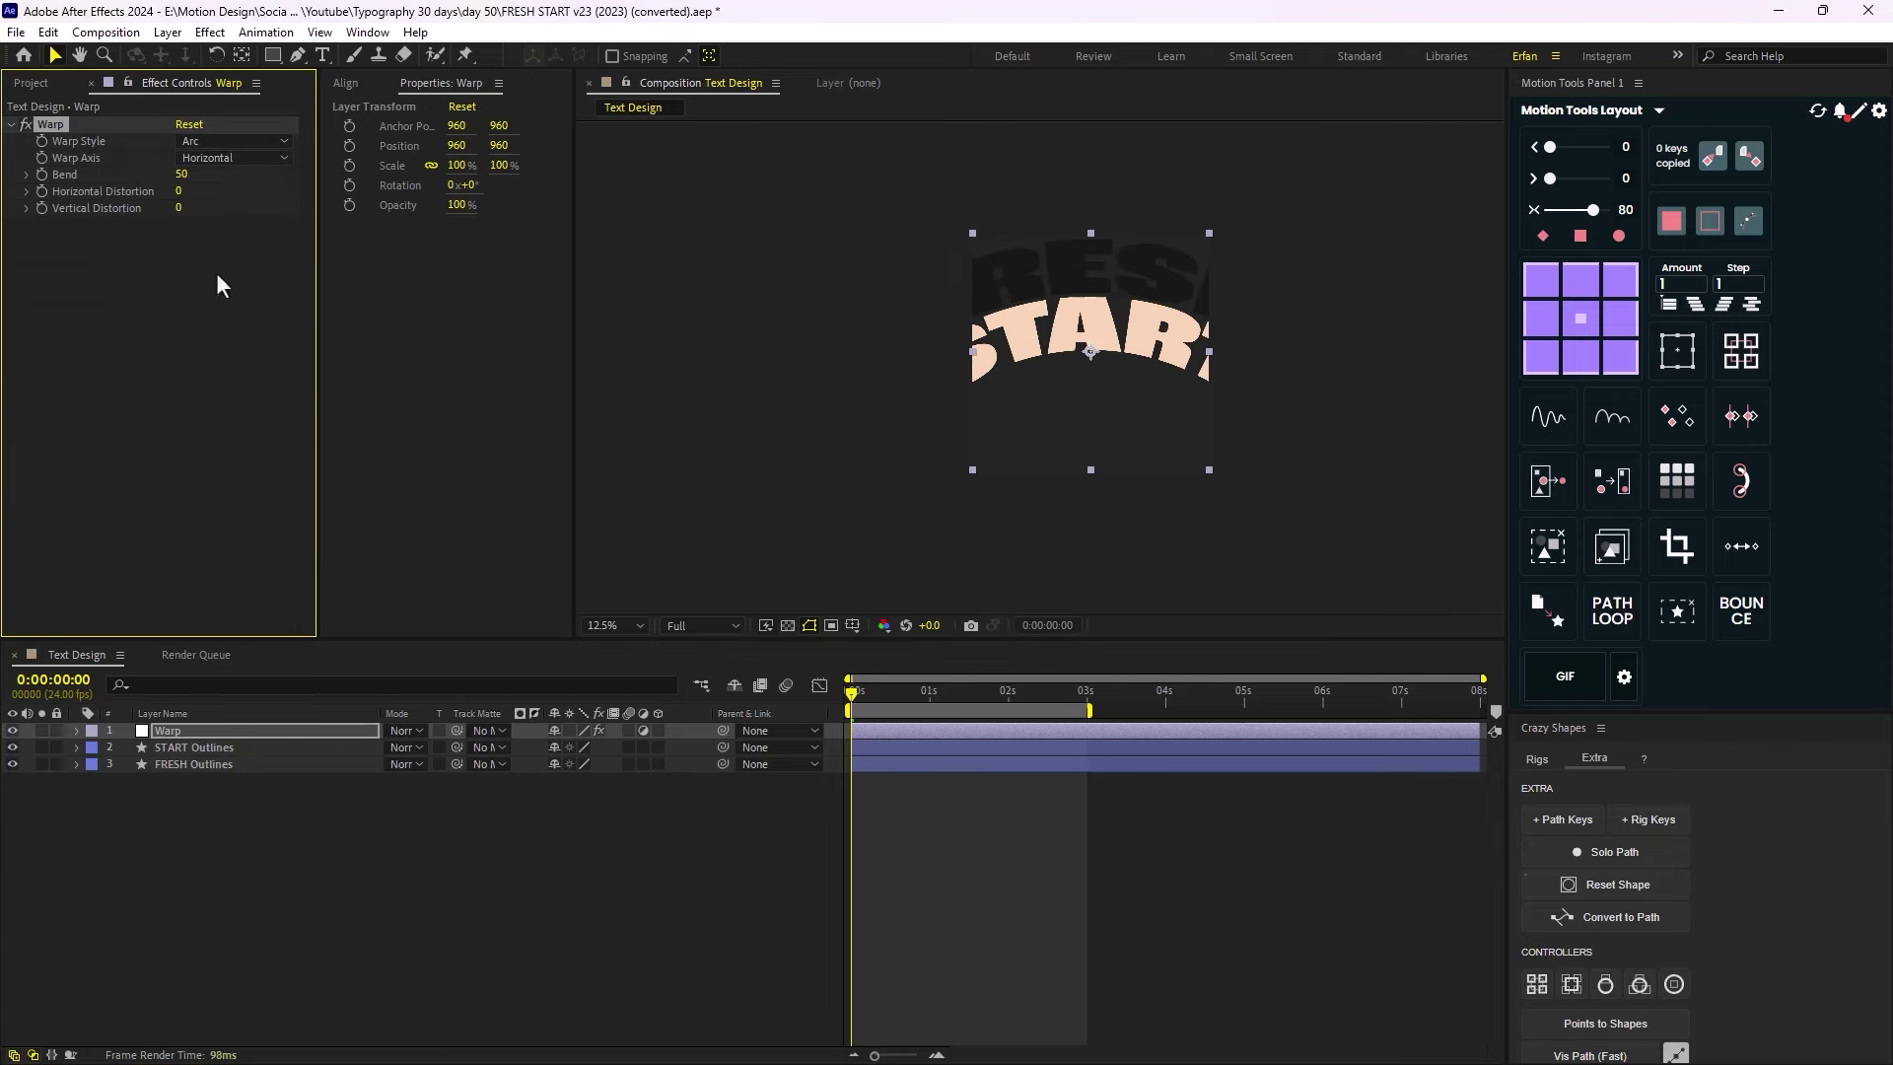
{"action": "left_click", "coordinate": [219, 144]}
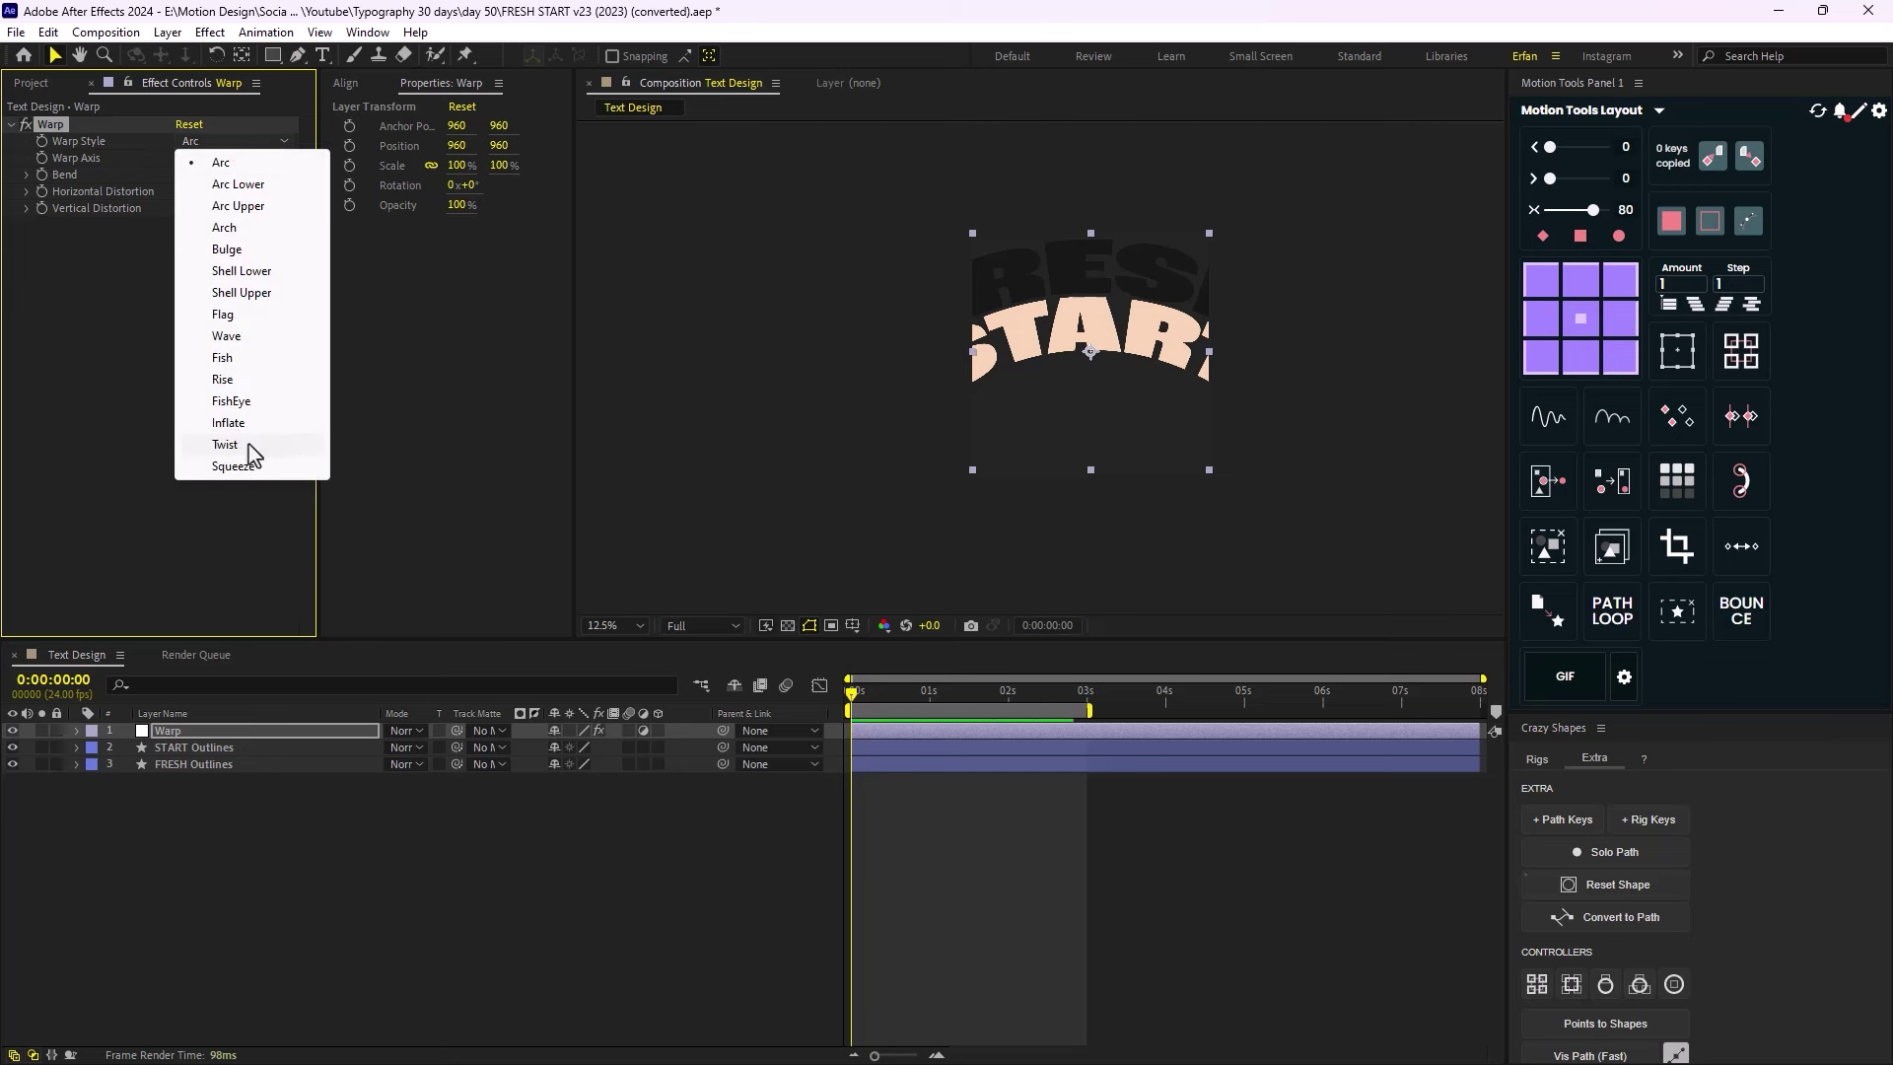
{"action": "left_click", "coordinate": [237, 336]}
{"action": "key", "text": "space"}
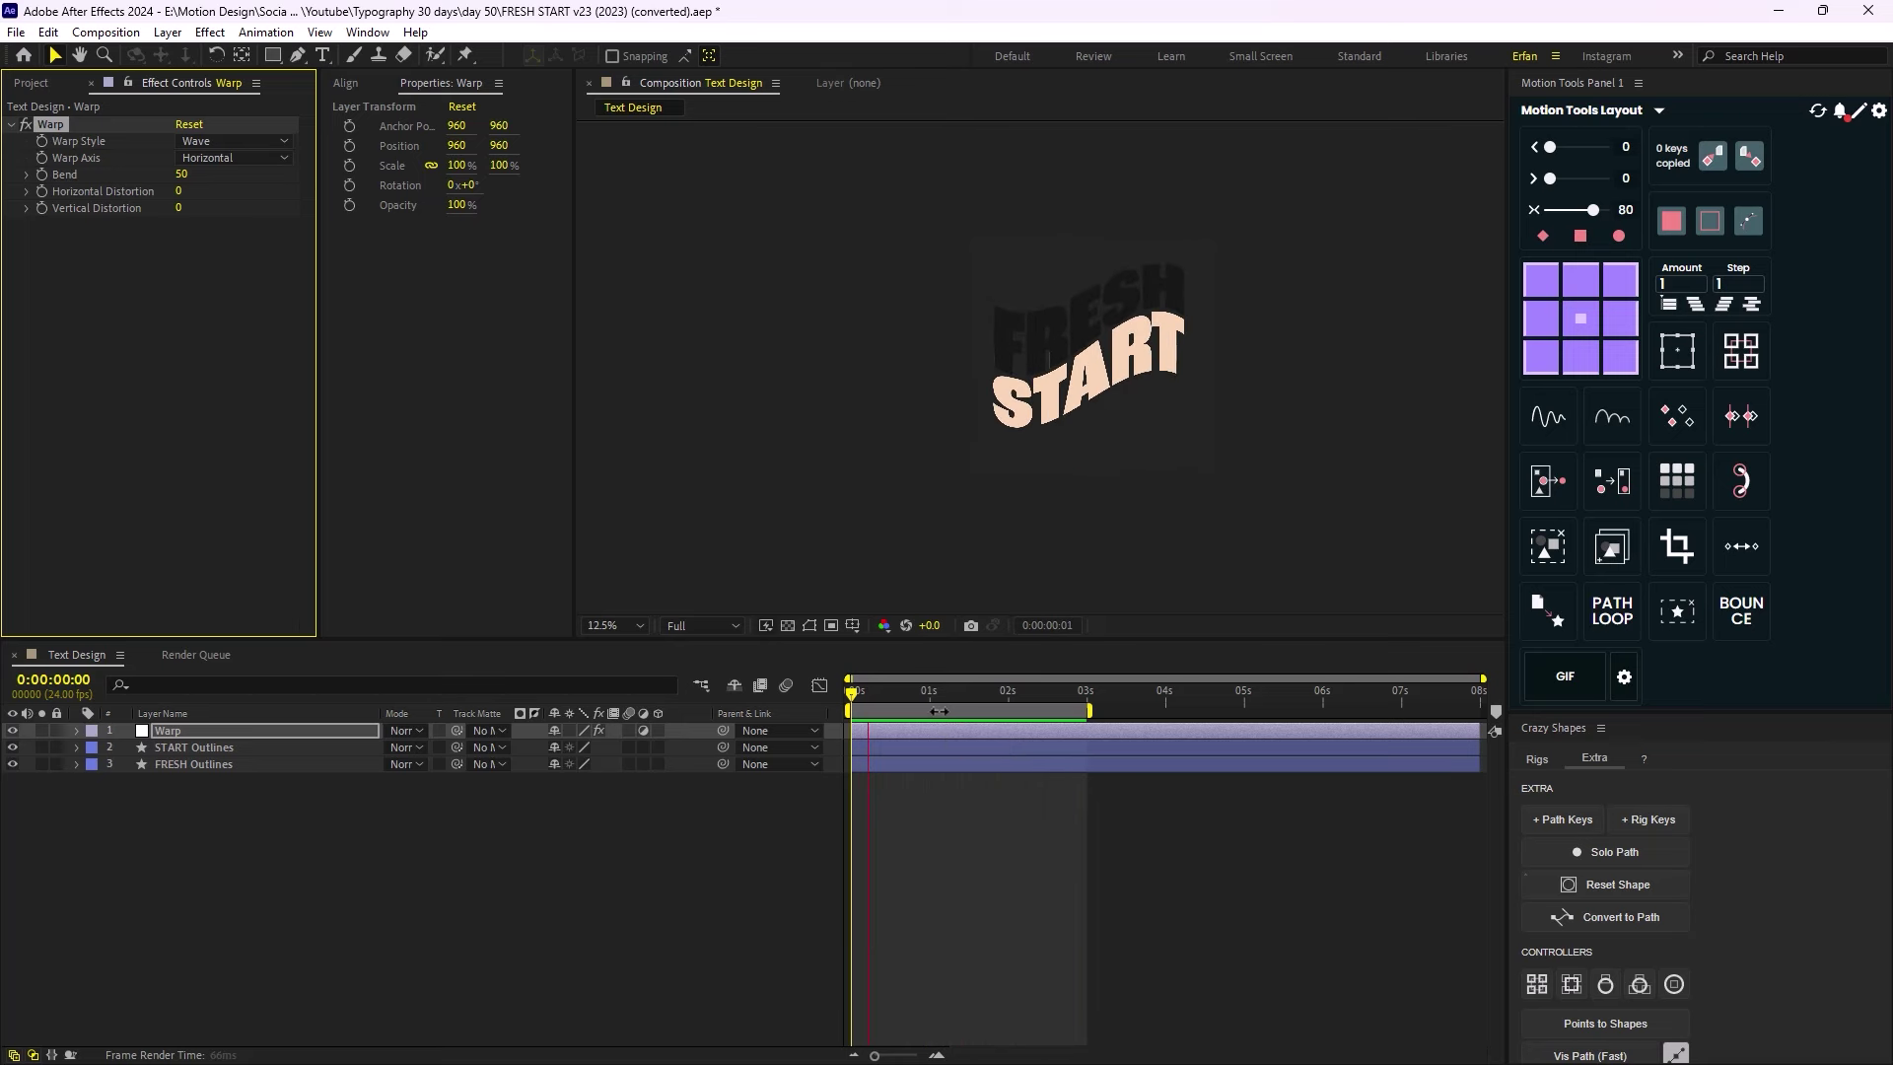
{"action": "left_click", "coordinate": [876, 691]}
{"action": "left_click_drag", "start_coordinate": [875, 692], "coordinate": [850, 692]}
{"action": "left_click", "coordinate": [152, 892]}
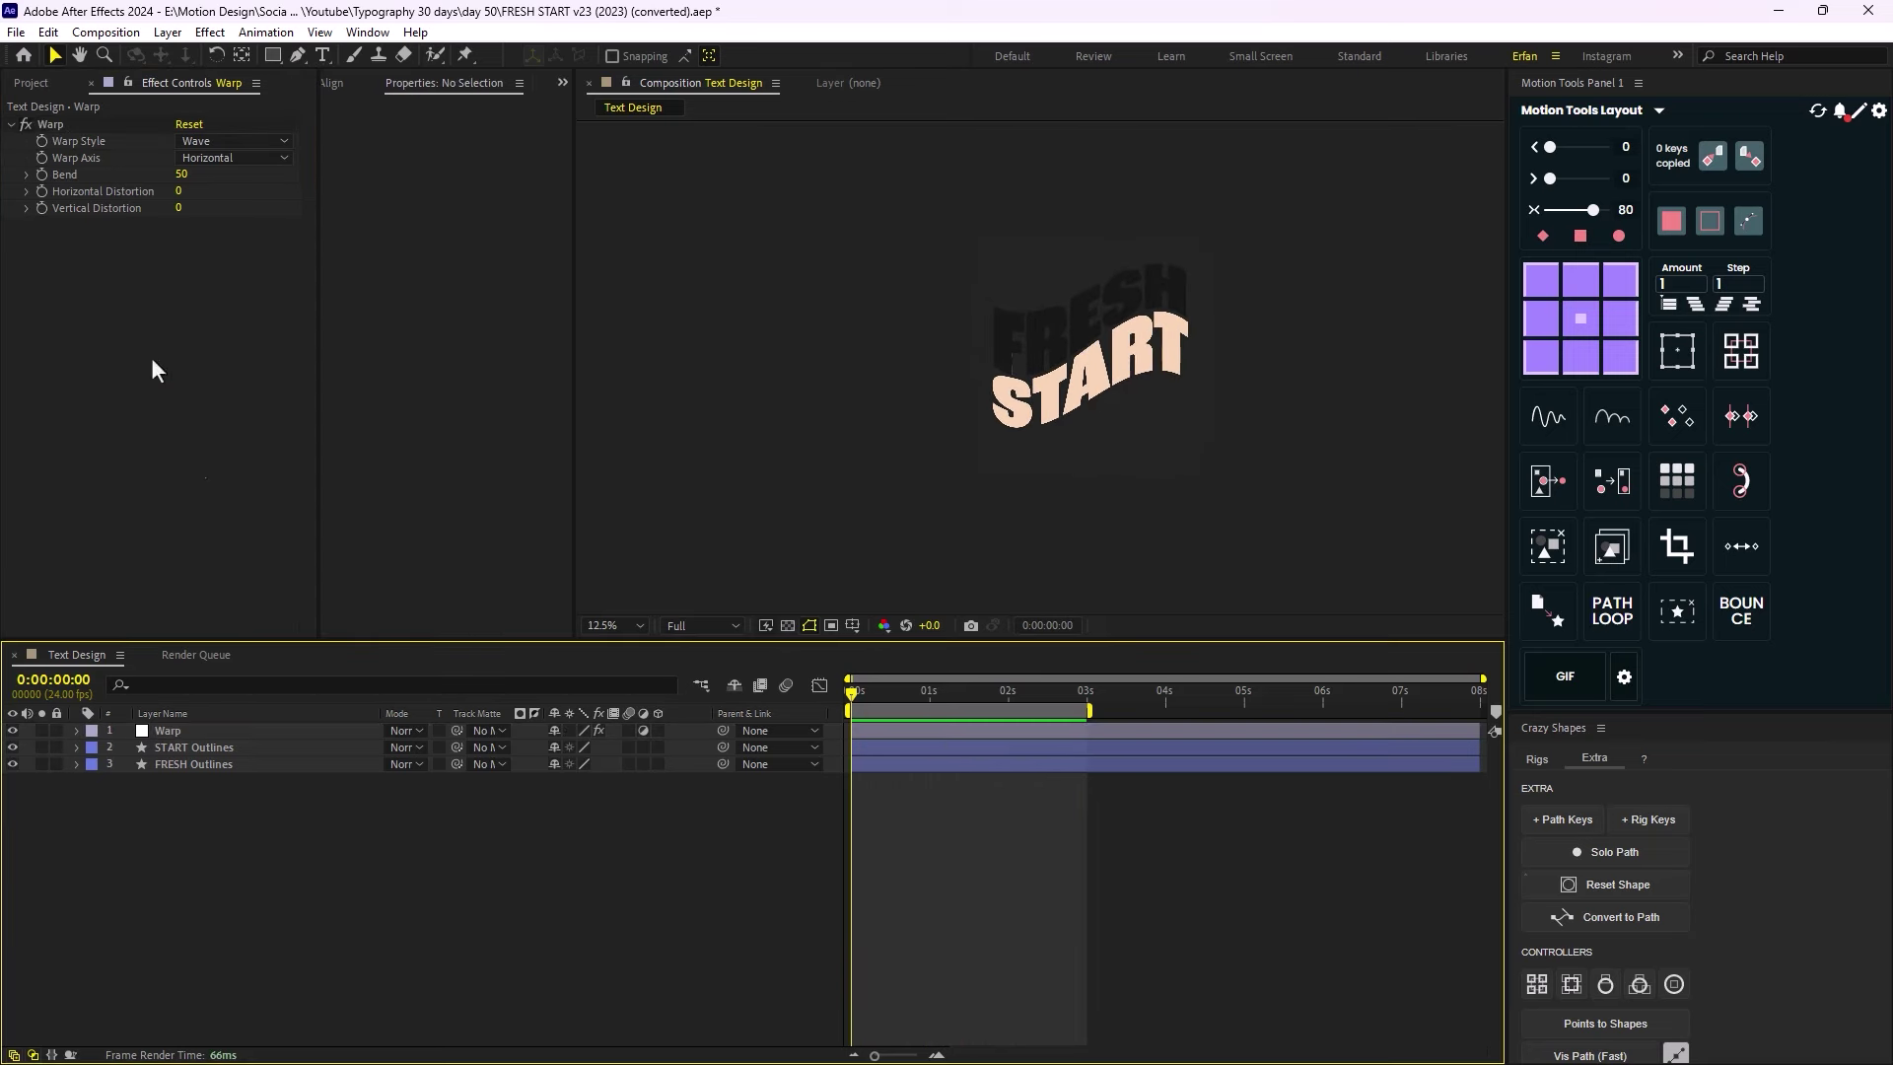
Place Grunge Texture 08.png from the Assets folder above the Warp layer in the Text Design composition.
{"action": "left_click", "coordinate": [36, 84]}
{"action": "left_click", "coordinate": [10, 261]}
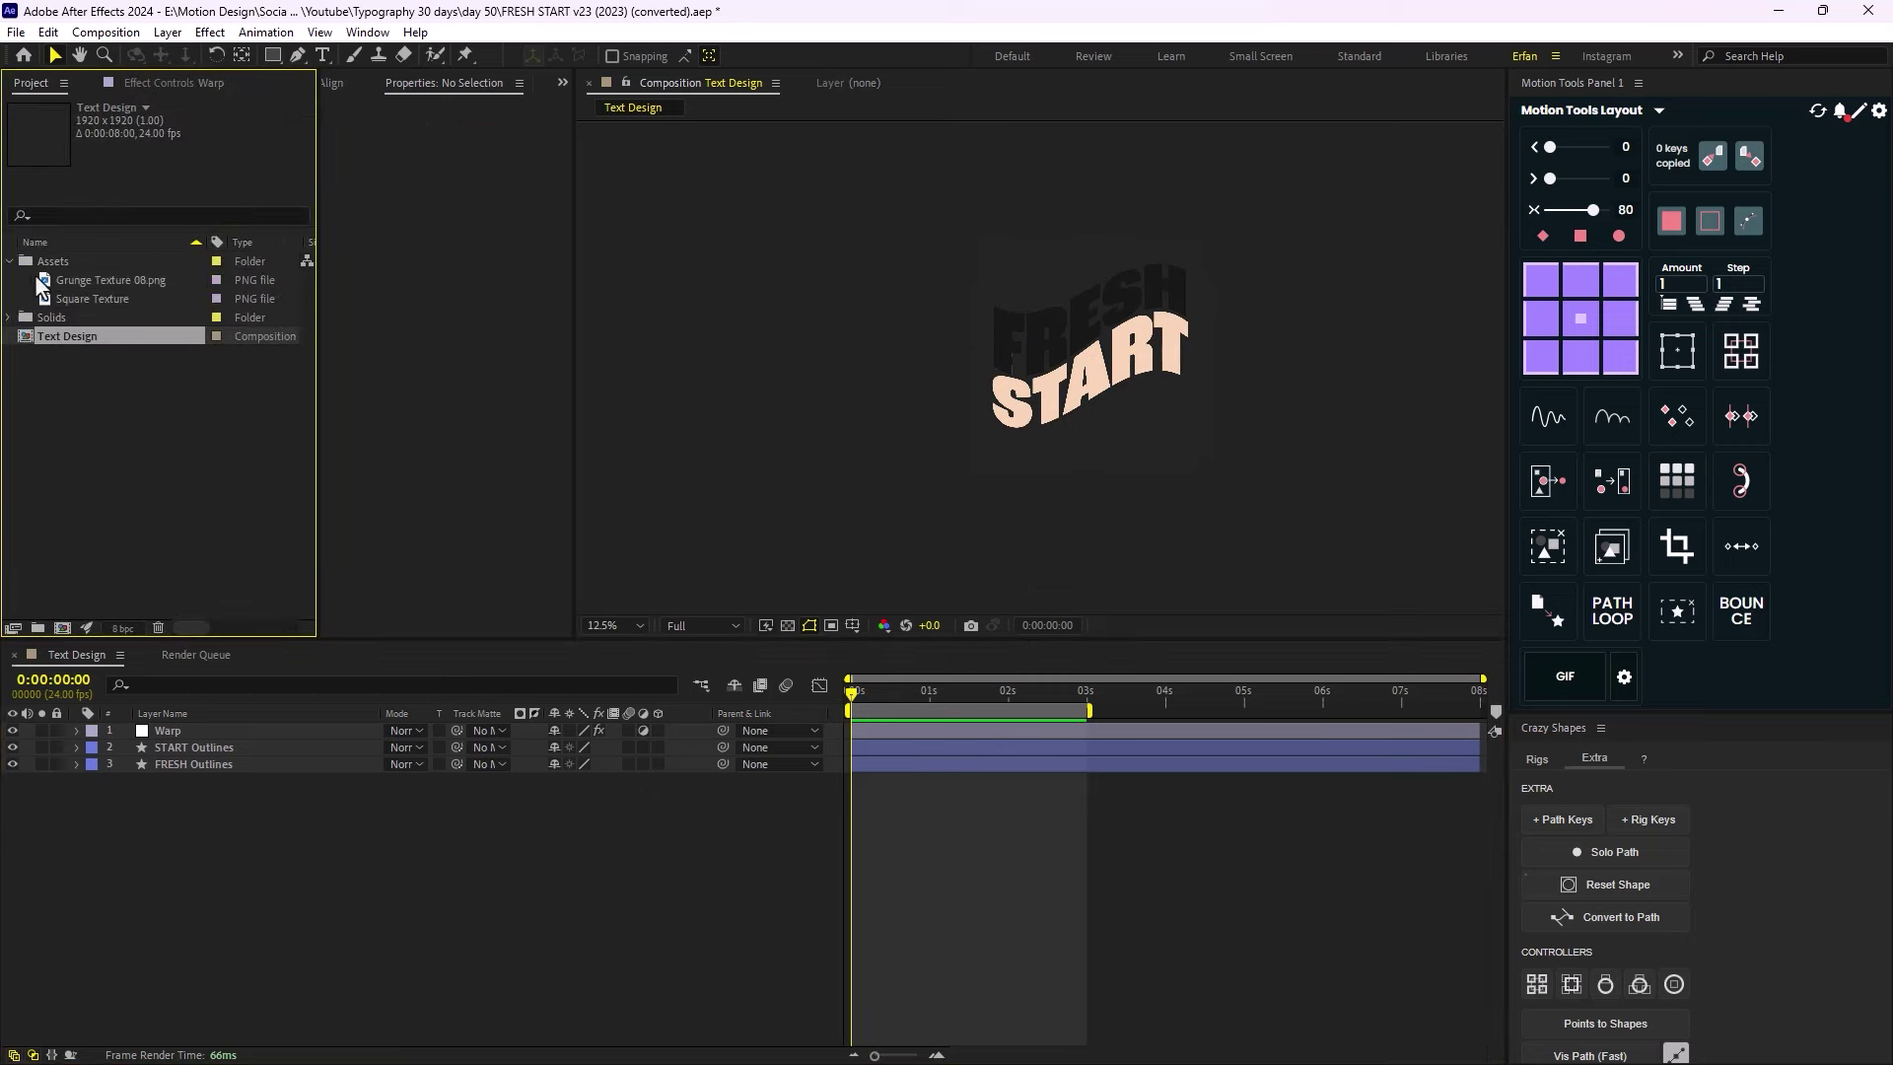
{"action": "left_click", "coordinate": [108, 280]}
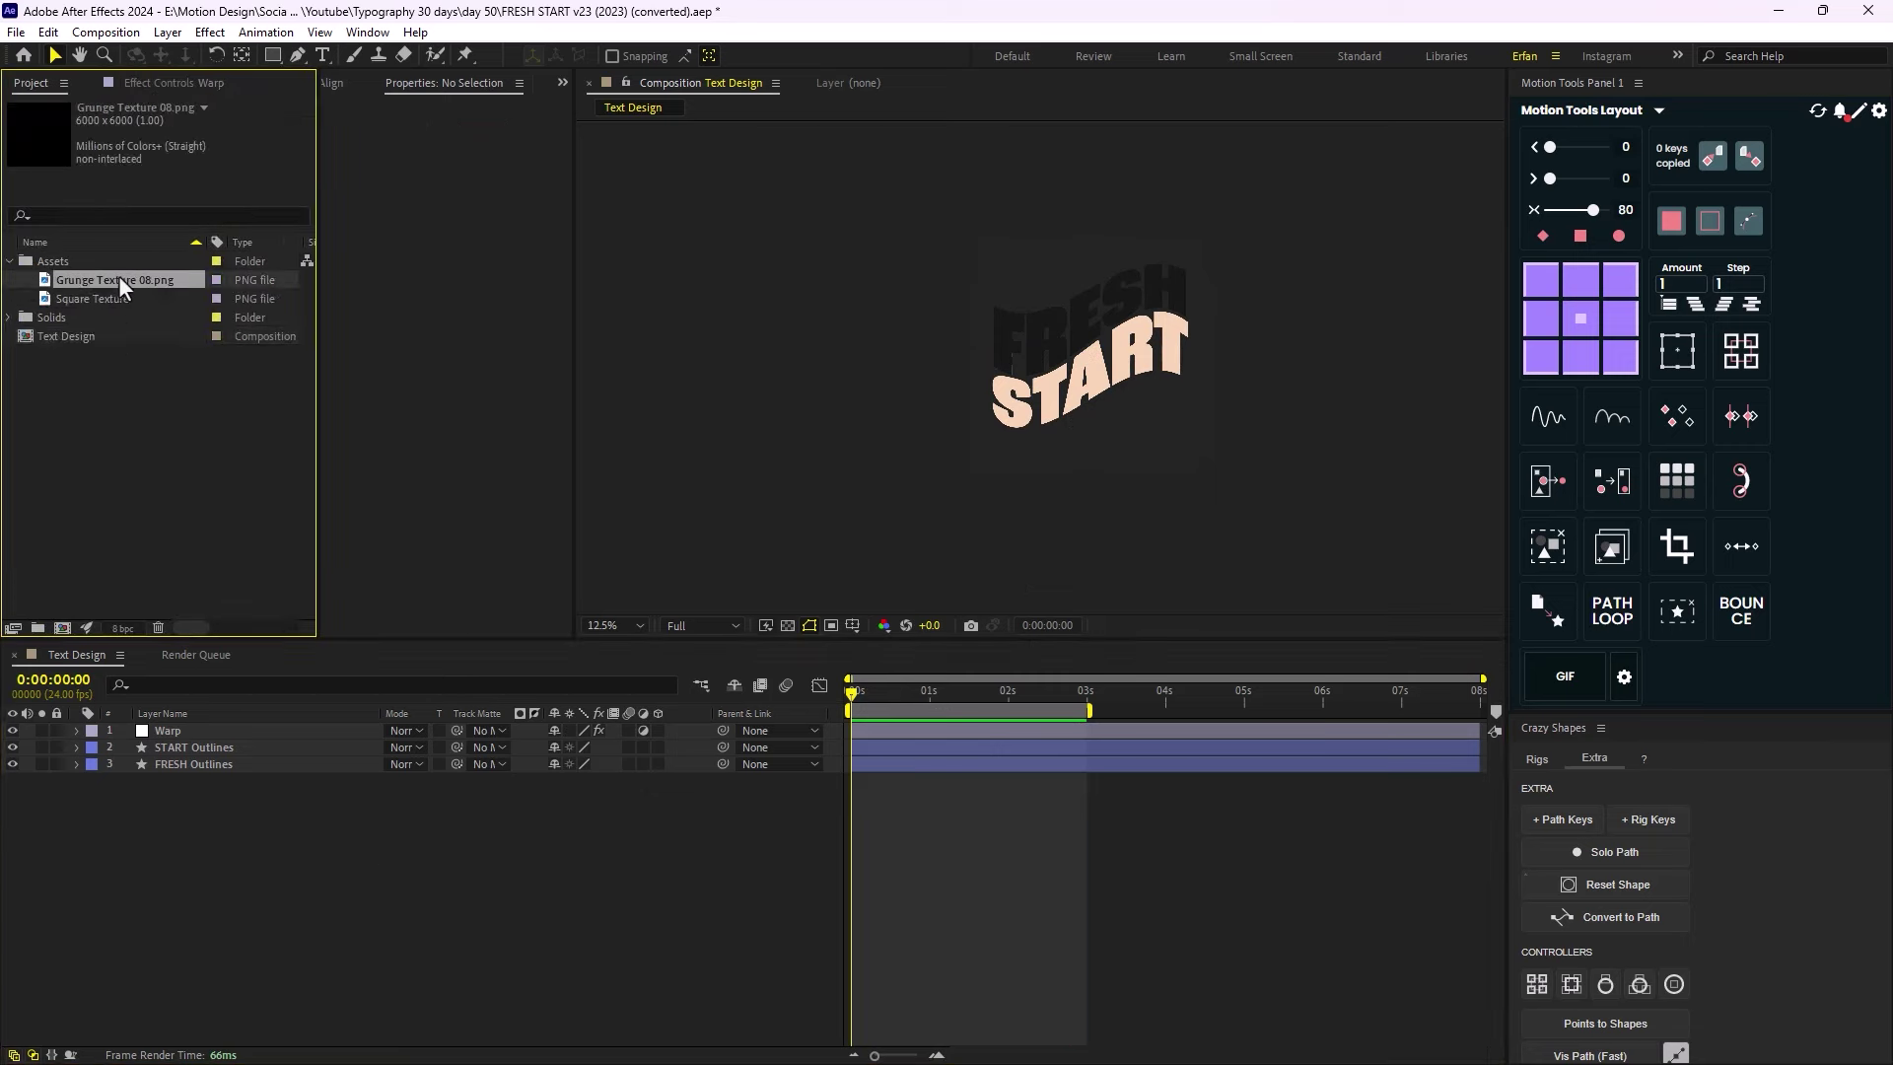
{"action": "left_click_drag", "start_coordinate": [119, 275], "coordinate": [169, 730]}
{"action": "key", "text": "period"}
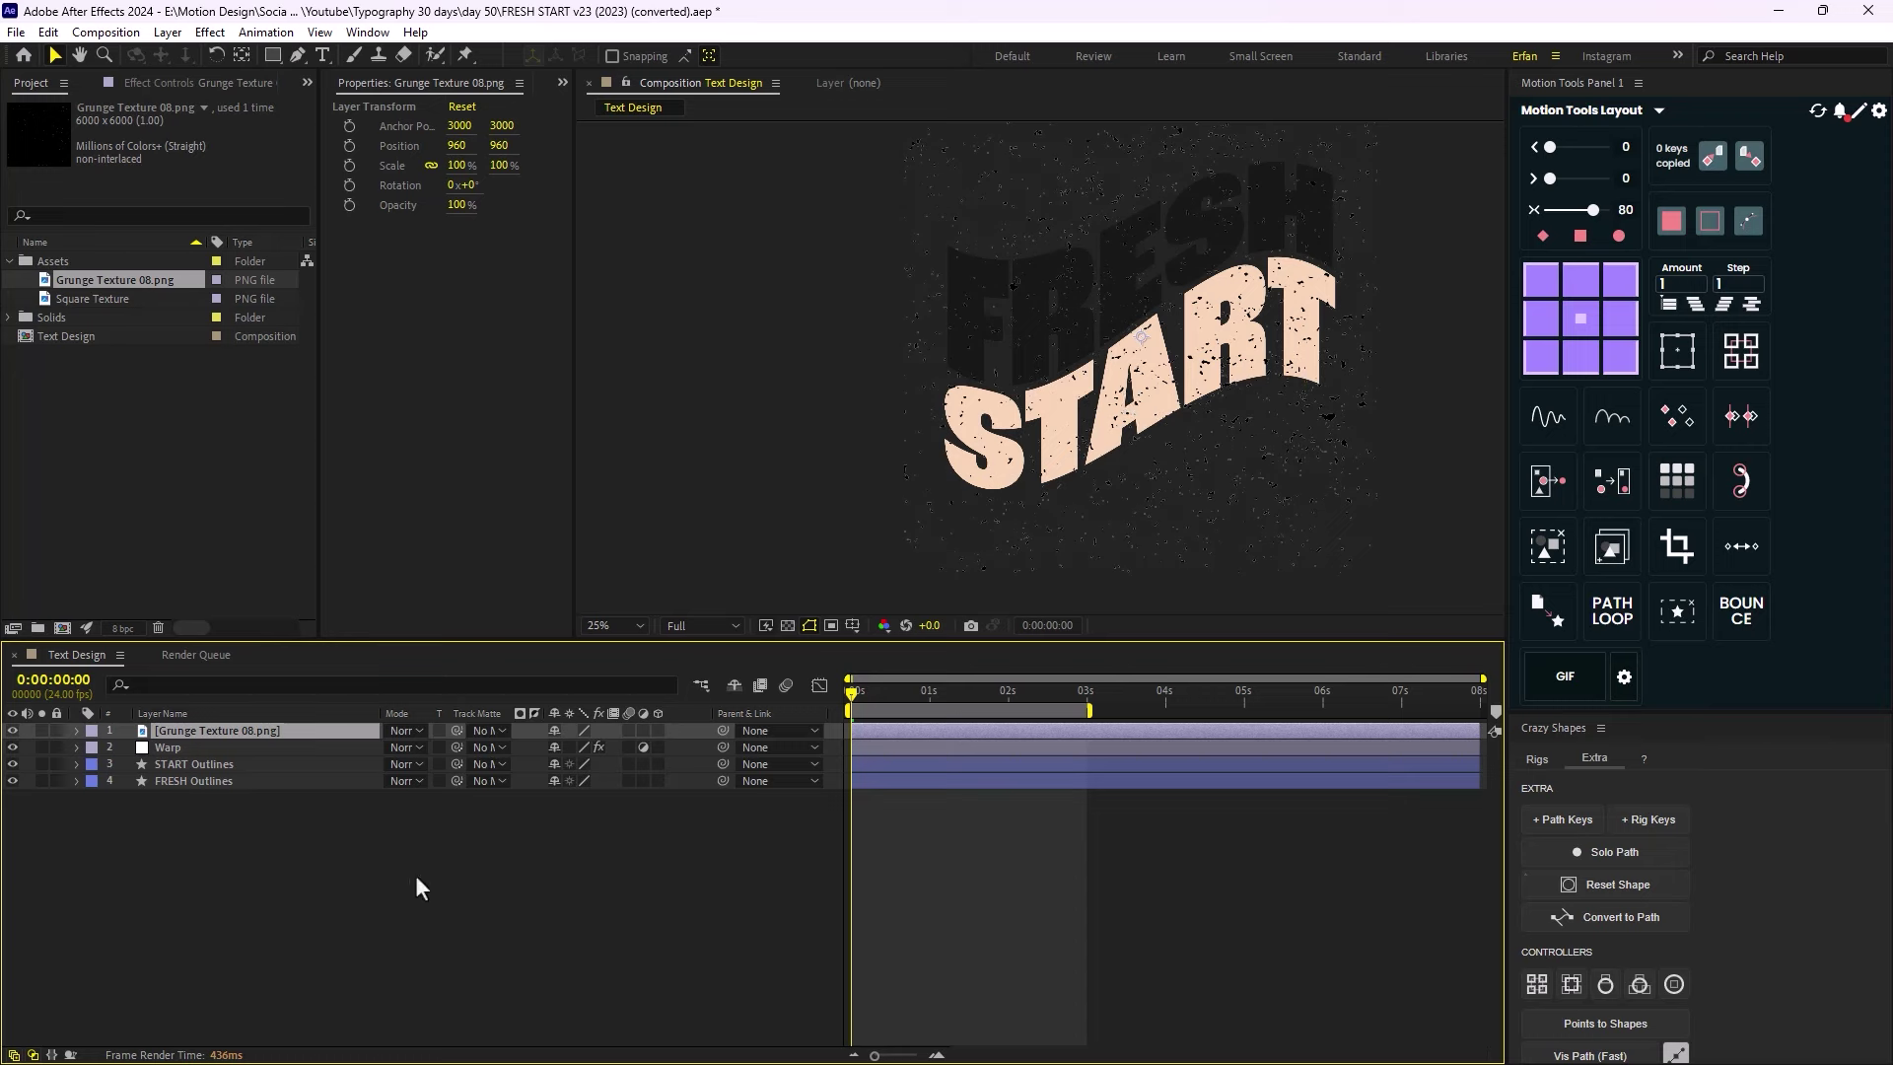
Set the grunge texture layer's blending mode to Silhouette Alpha, preview the result and return to the first frame.
{"action": "left_click", "coordinate": [401, 730]}
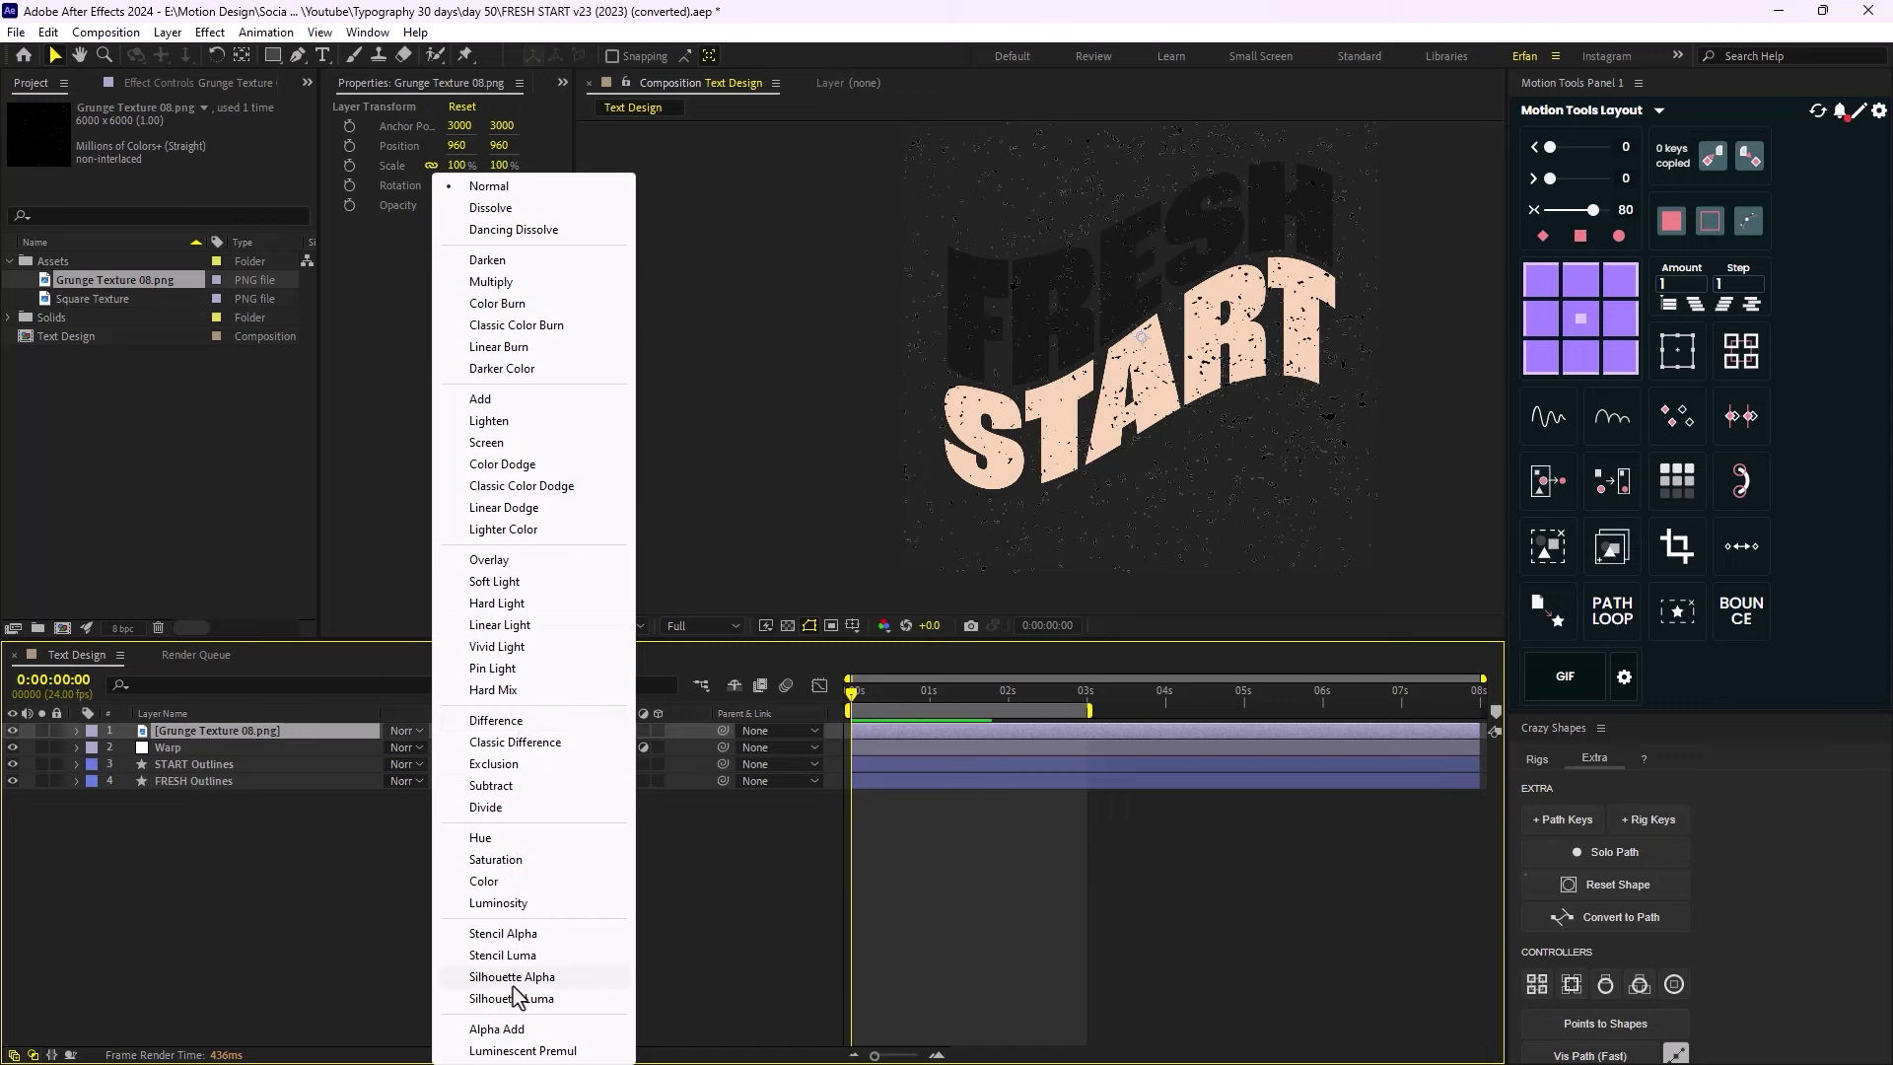
{"action": "left_click", "coordinate": [513, 987]}
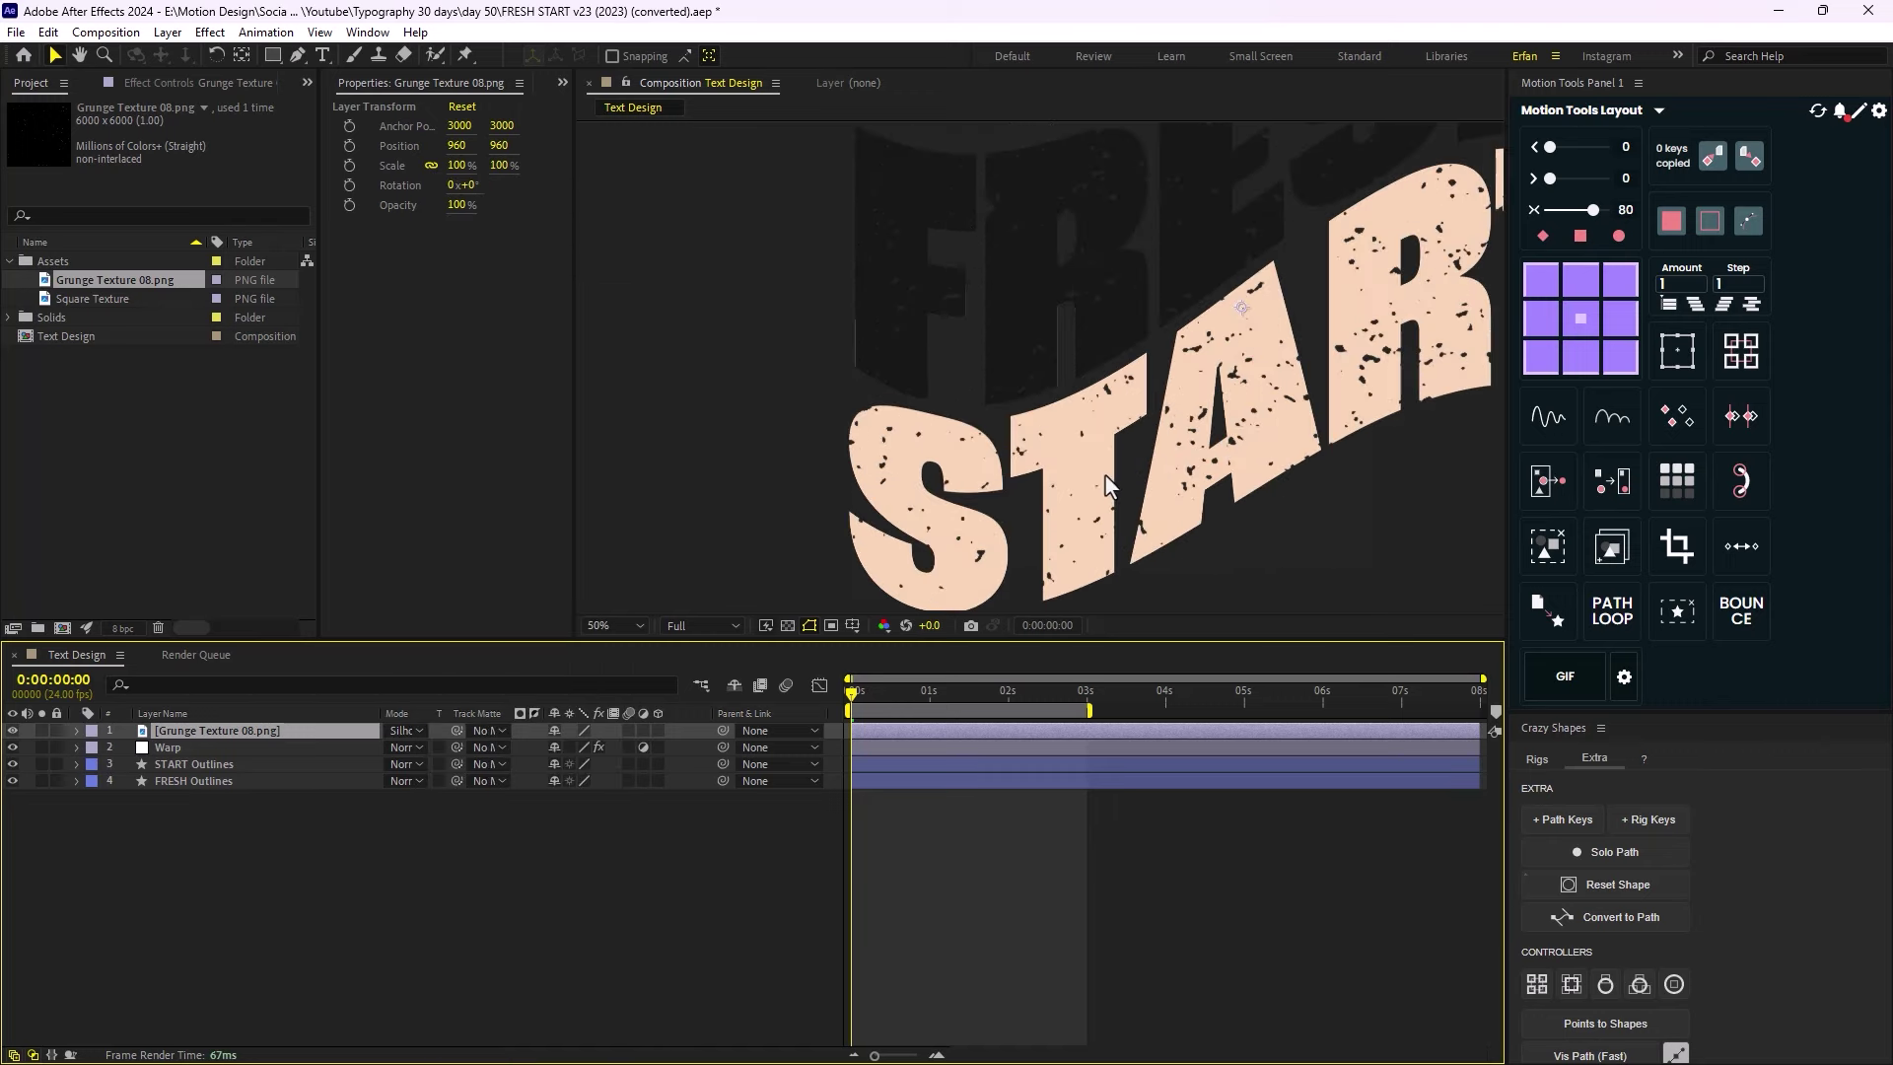
{"action": "left_click", "coordinate": [404, 731]}
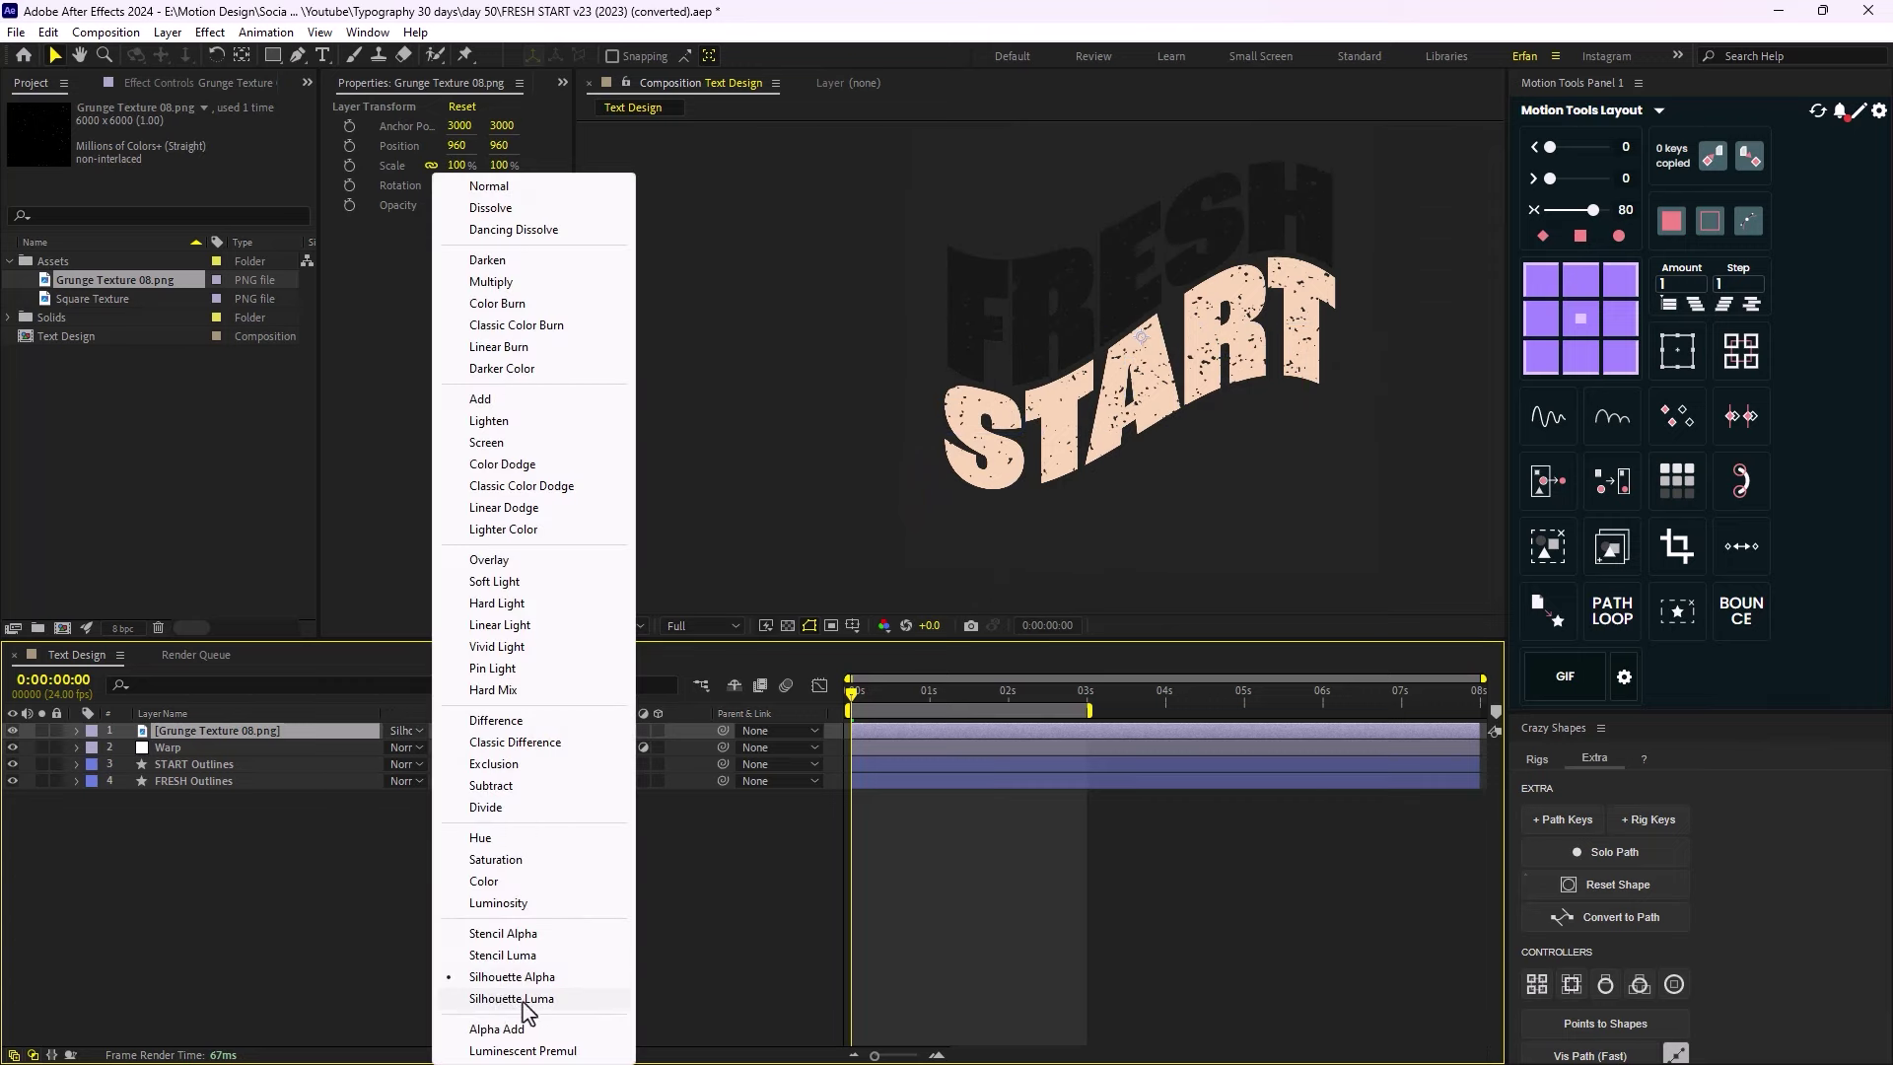
{"action": "left_click", "coordinate": [292, 964]}
{"action": "key", "text": "space"}
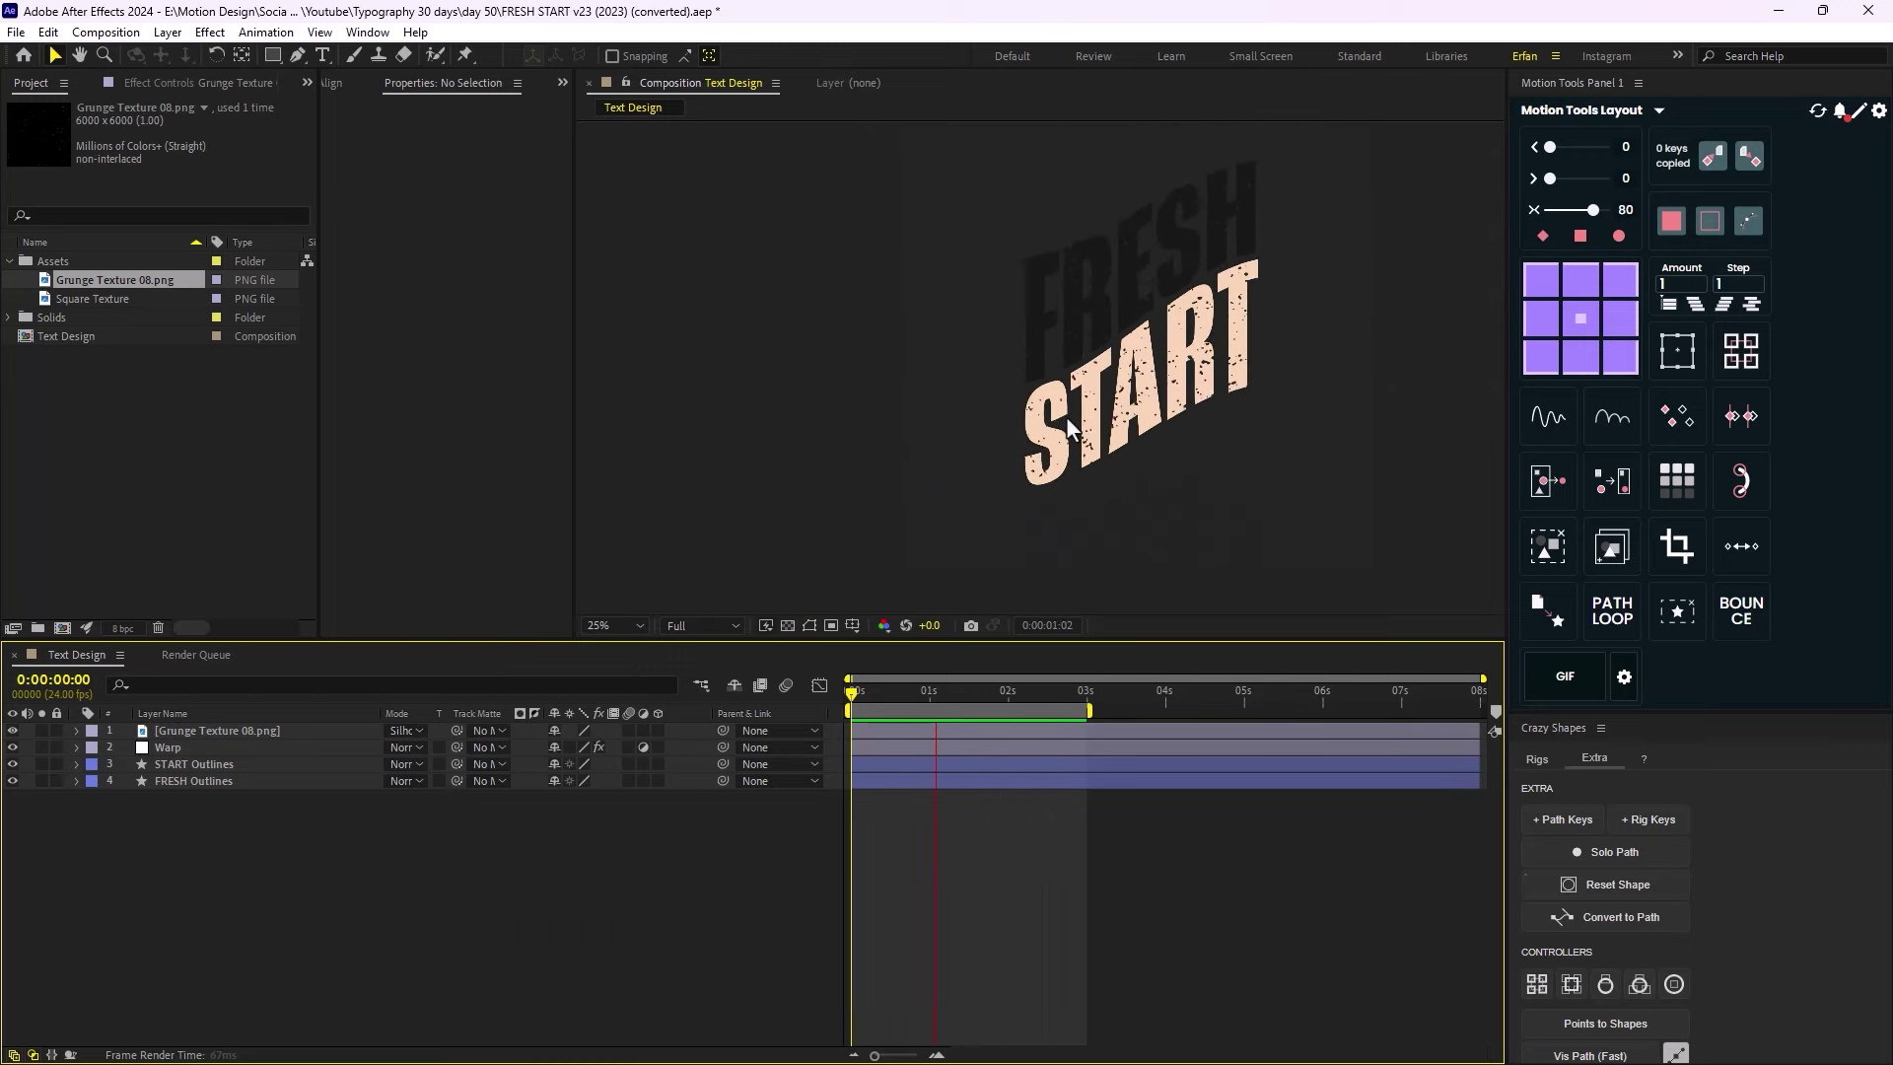
{"action": "key", "text": "space"}
{"action": "key", "text": "comma"}
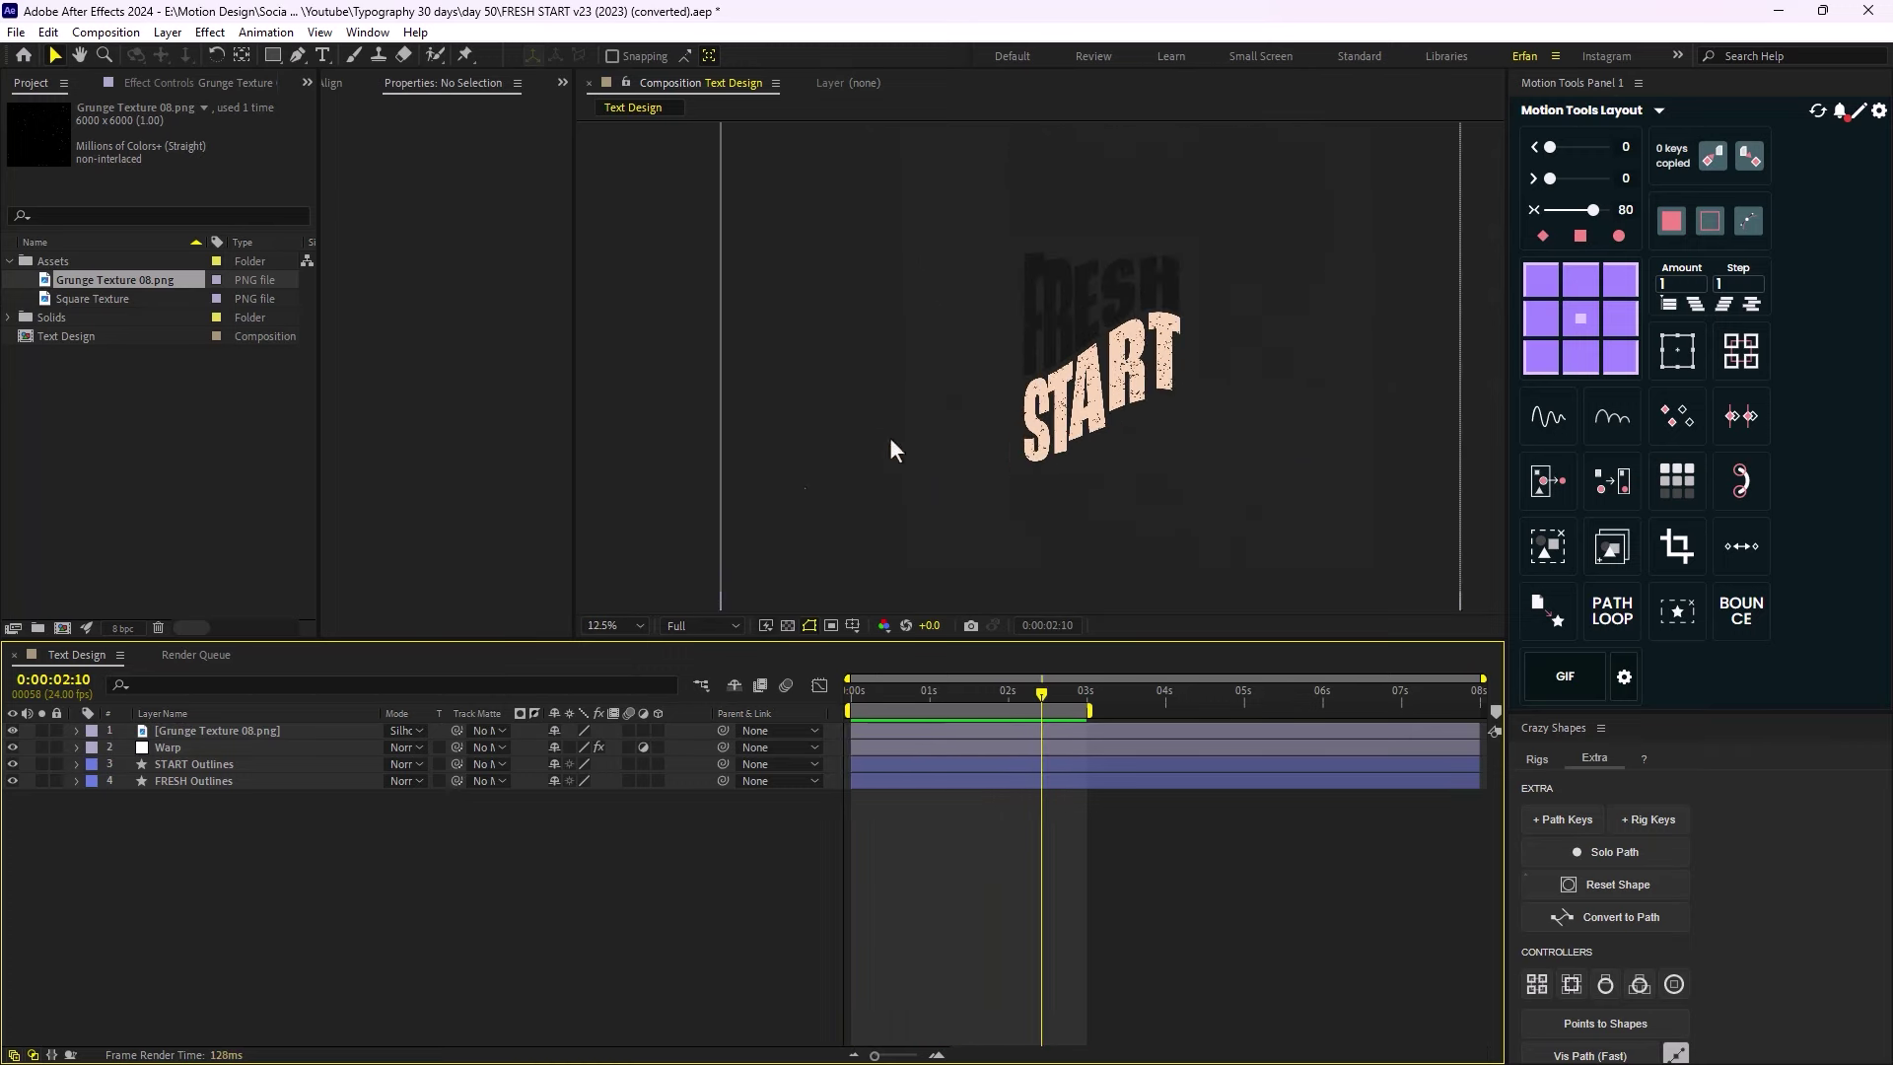
{"action": "key", "text": "Home"}
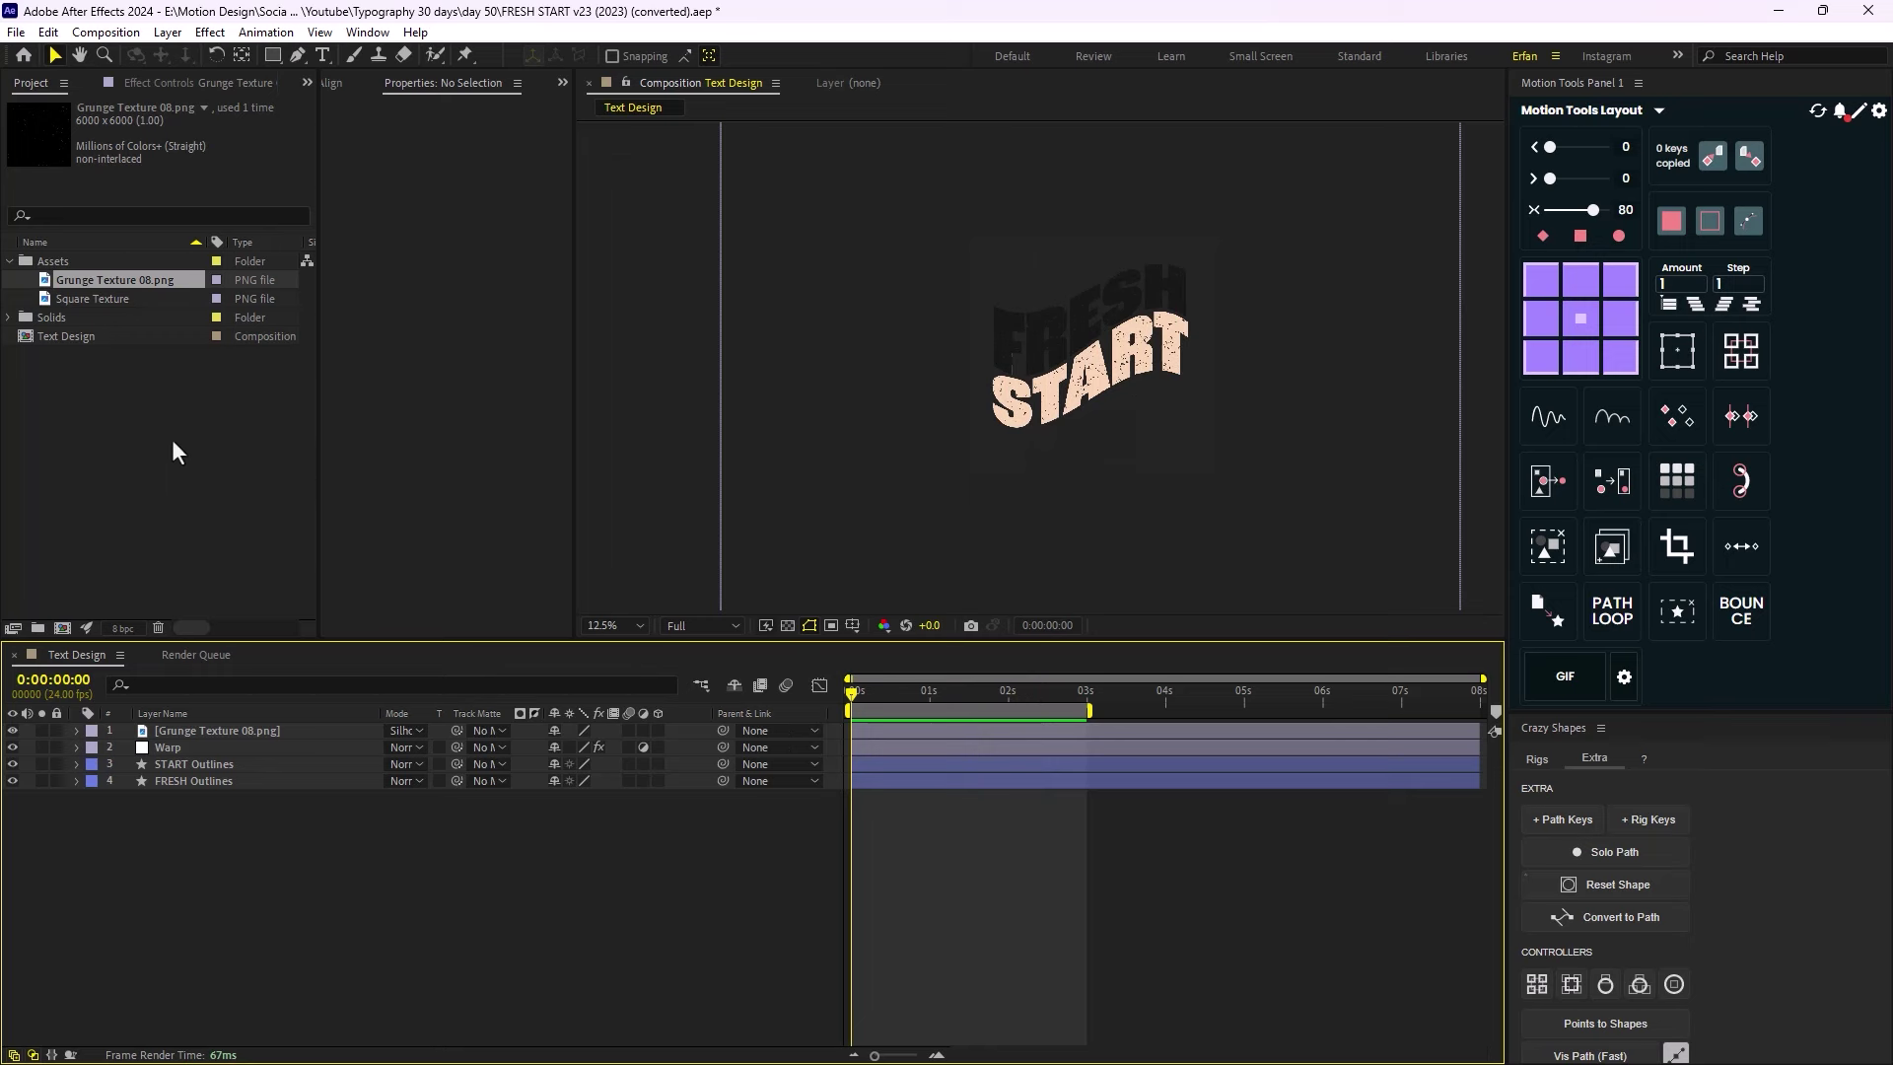
Create a 1920 x 1920, 24 fps composition named Main and place the Text Design composition in it.
{"action": "right_click", "coordinate": [170, 440]}
{"action": "left_click", "coordinate": [241, 448]}
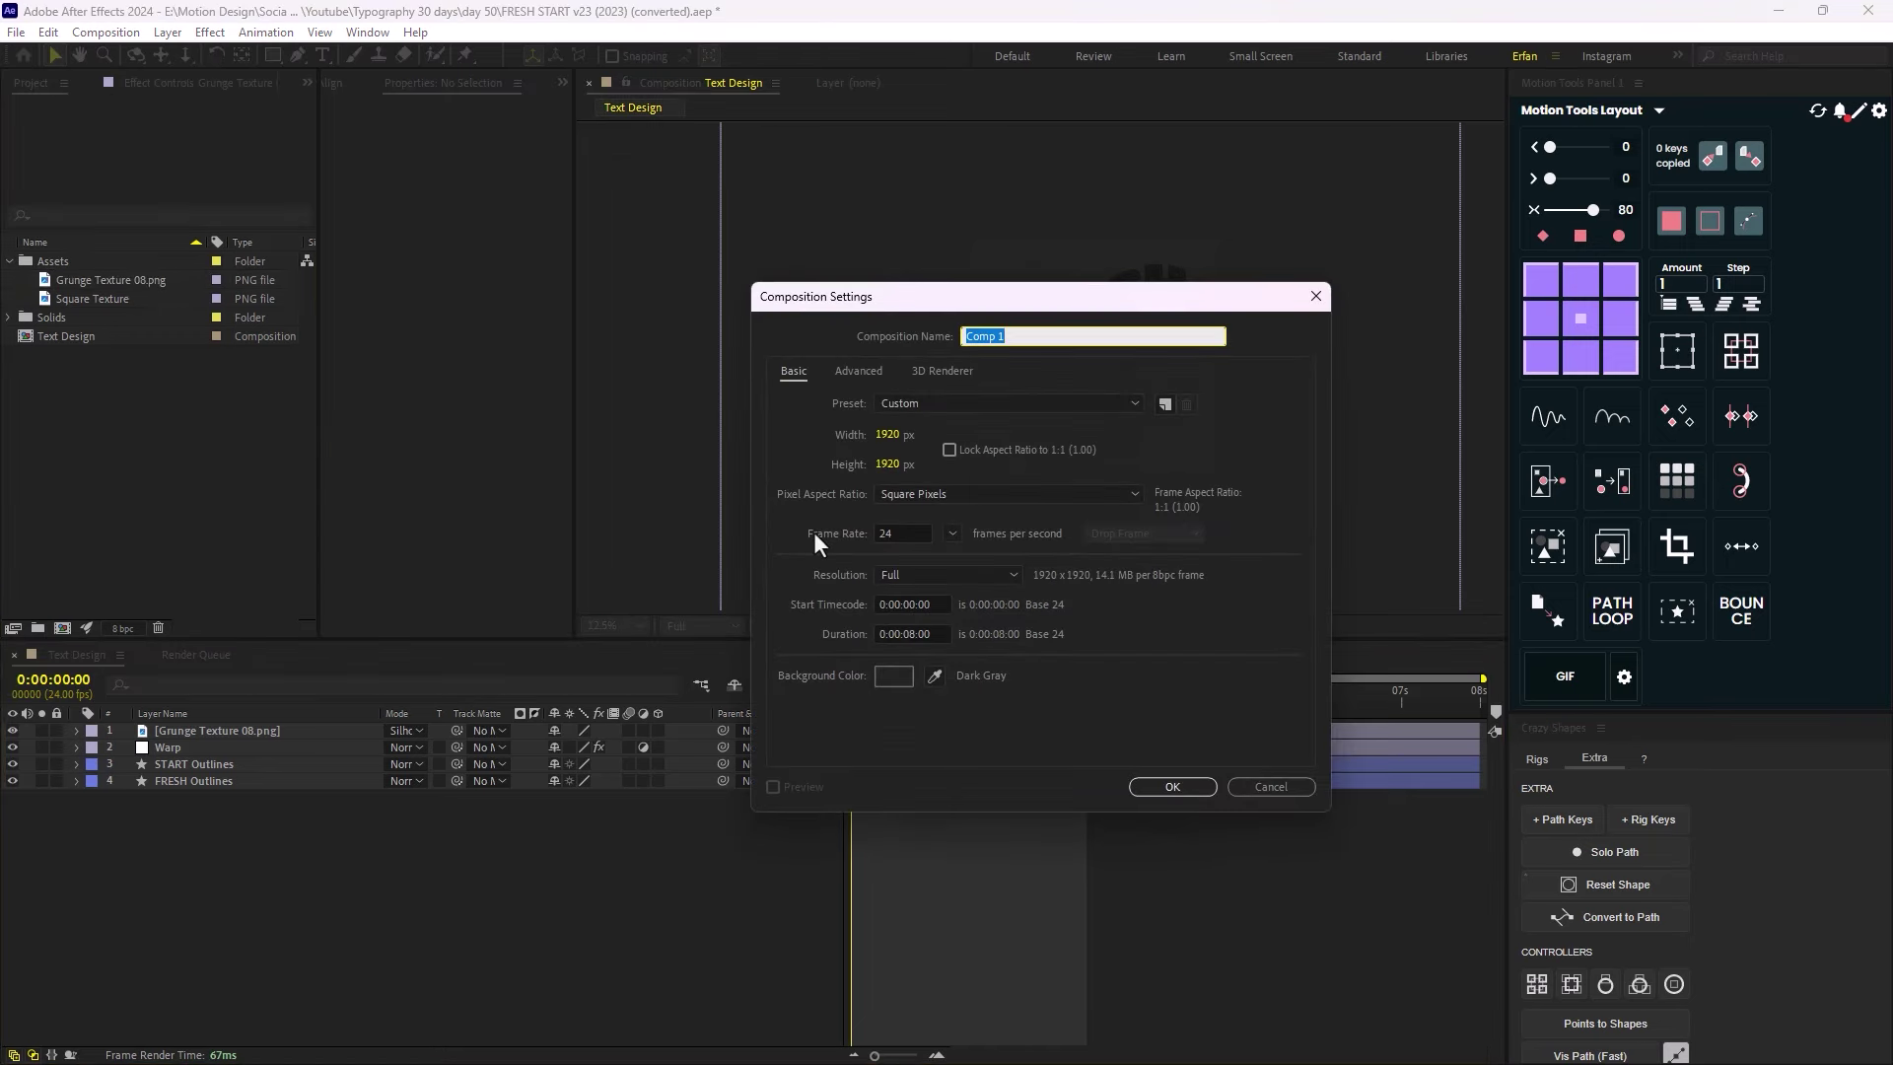
{"action": "type", "text": "Main"}
{"action": "key", "text": "Return"}
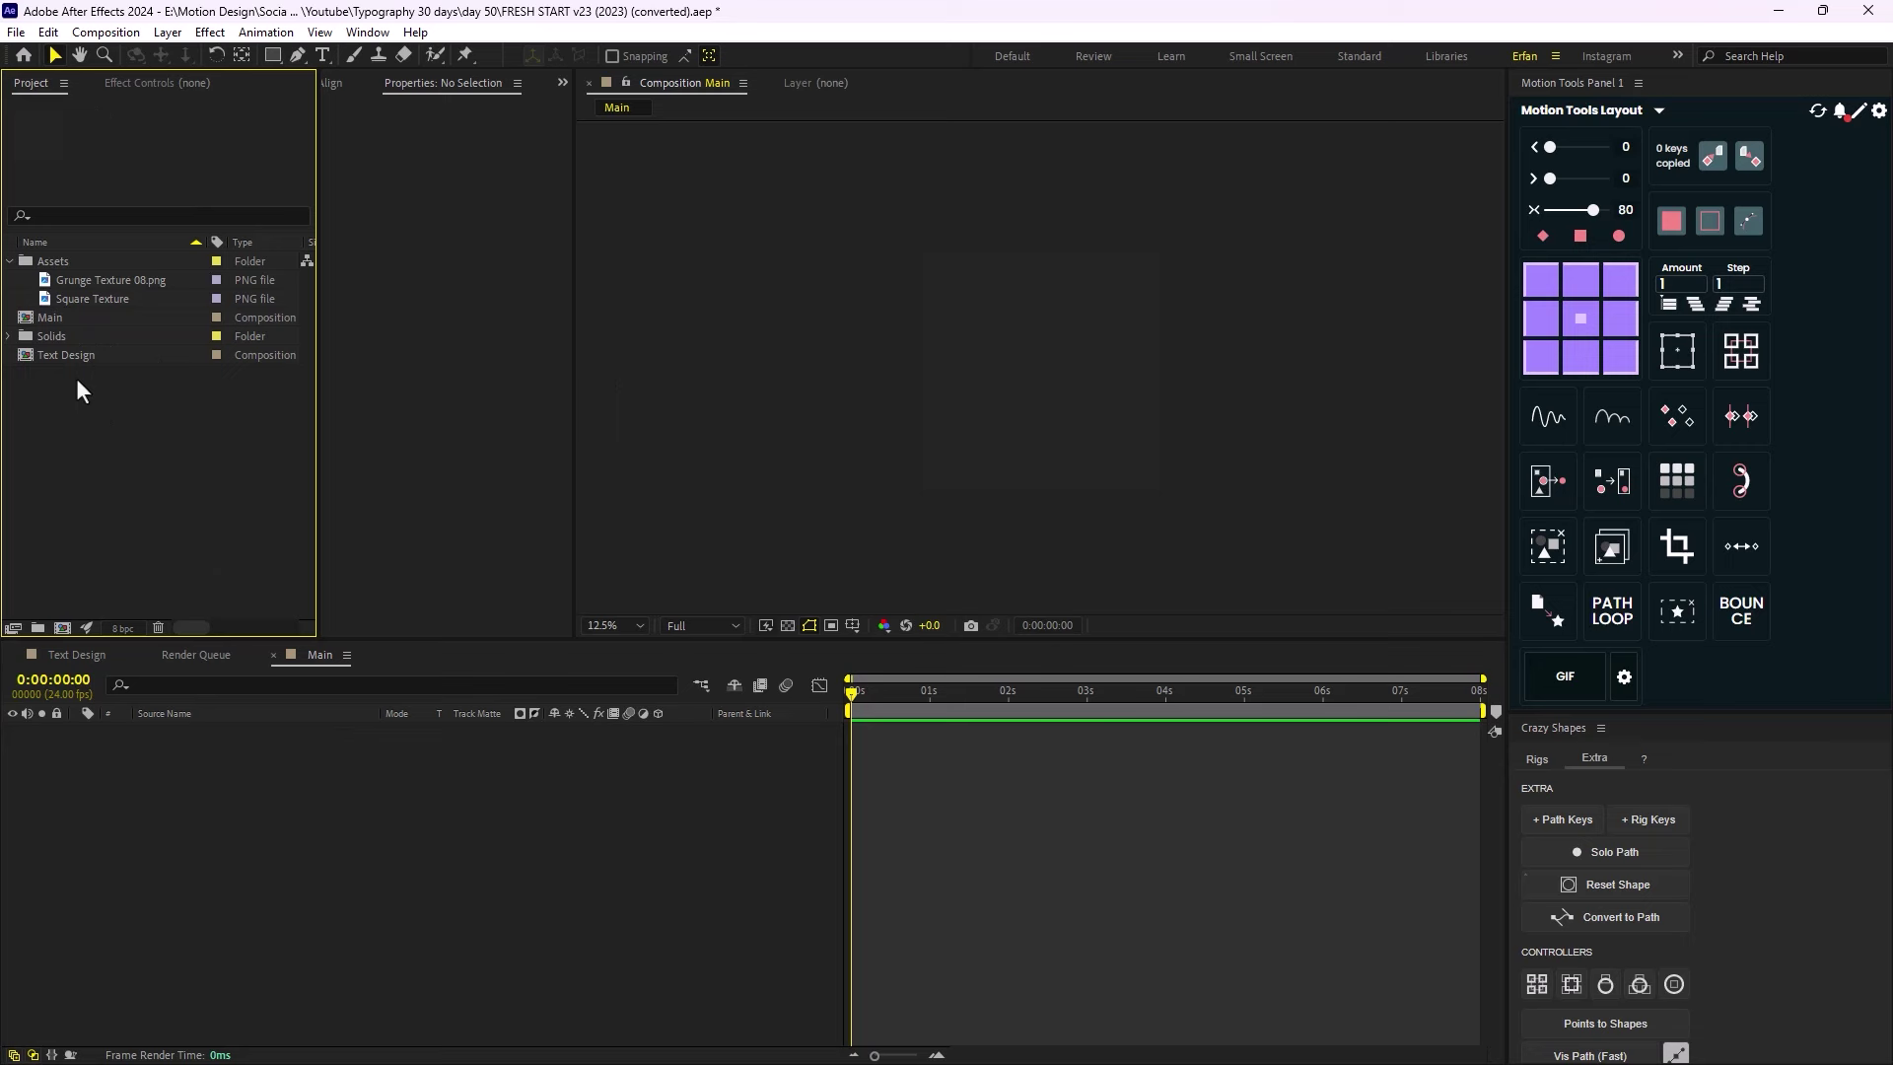
{"action": "left_click_drag", "start_coordinate": [67, 356], "coordinate": [256, 793]}
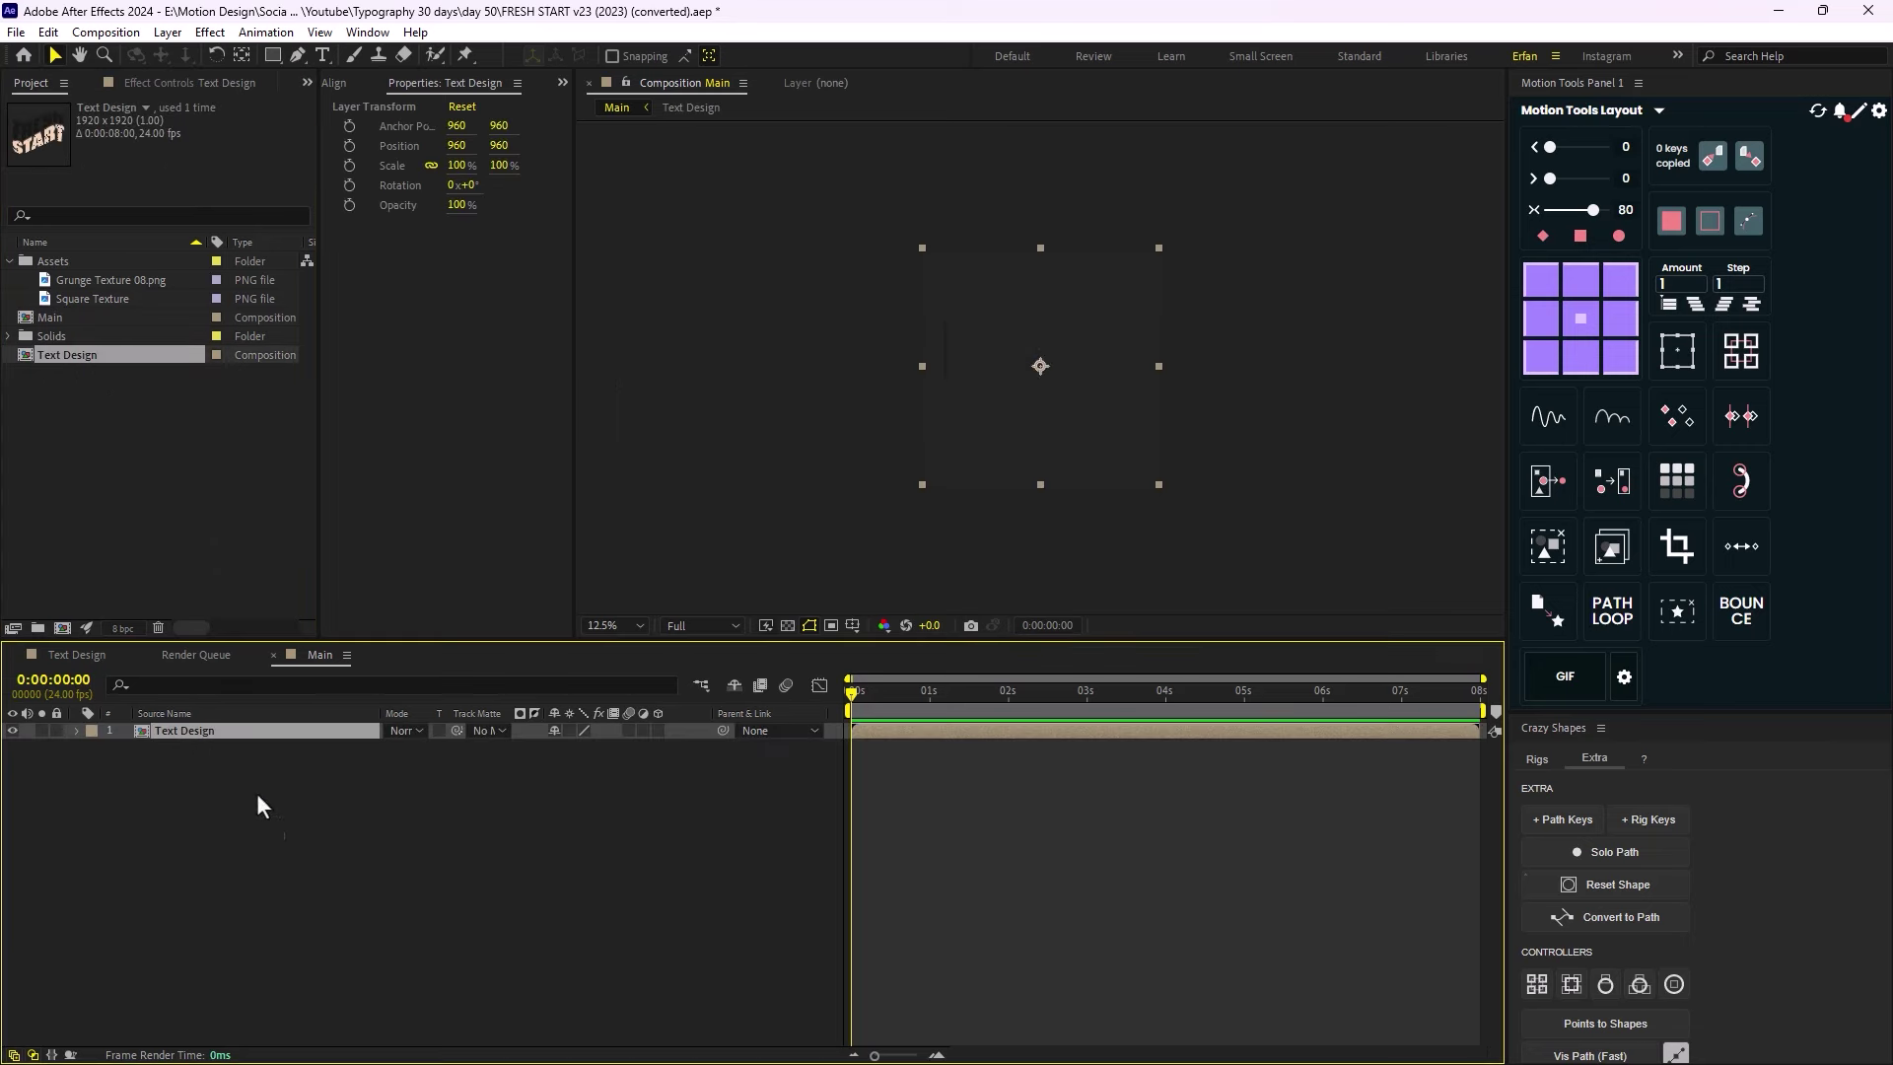
Add Square Texture beneath the Text Design layer in Main, scaled to 30%, and select the Text Design layer.
{"action": "left_click", "coordinate": [98, 299]}
{"action": "left_click_drag", "start_coordinate": [104, 298], "coordinate": [225, 799]}
{"action": "key", "text": "comma"}
{"action": "key", "text": "s"}
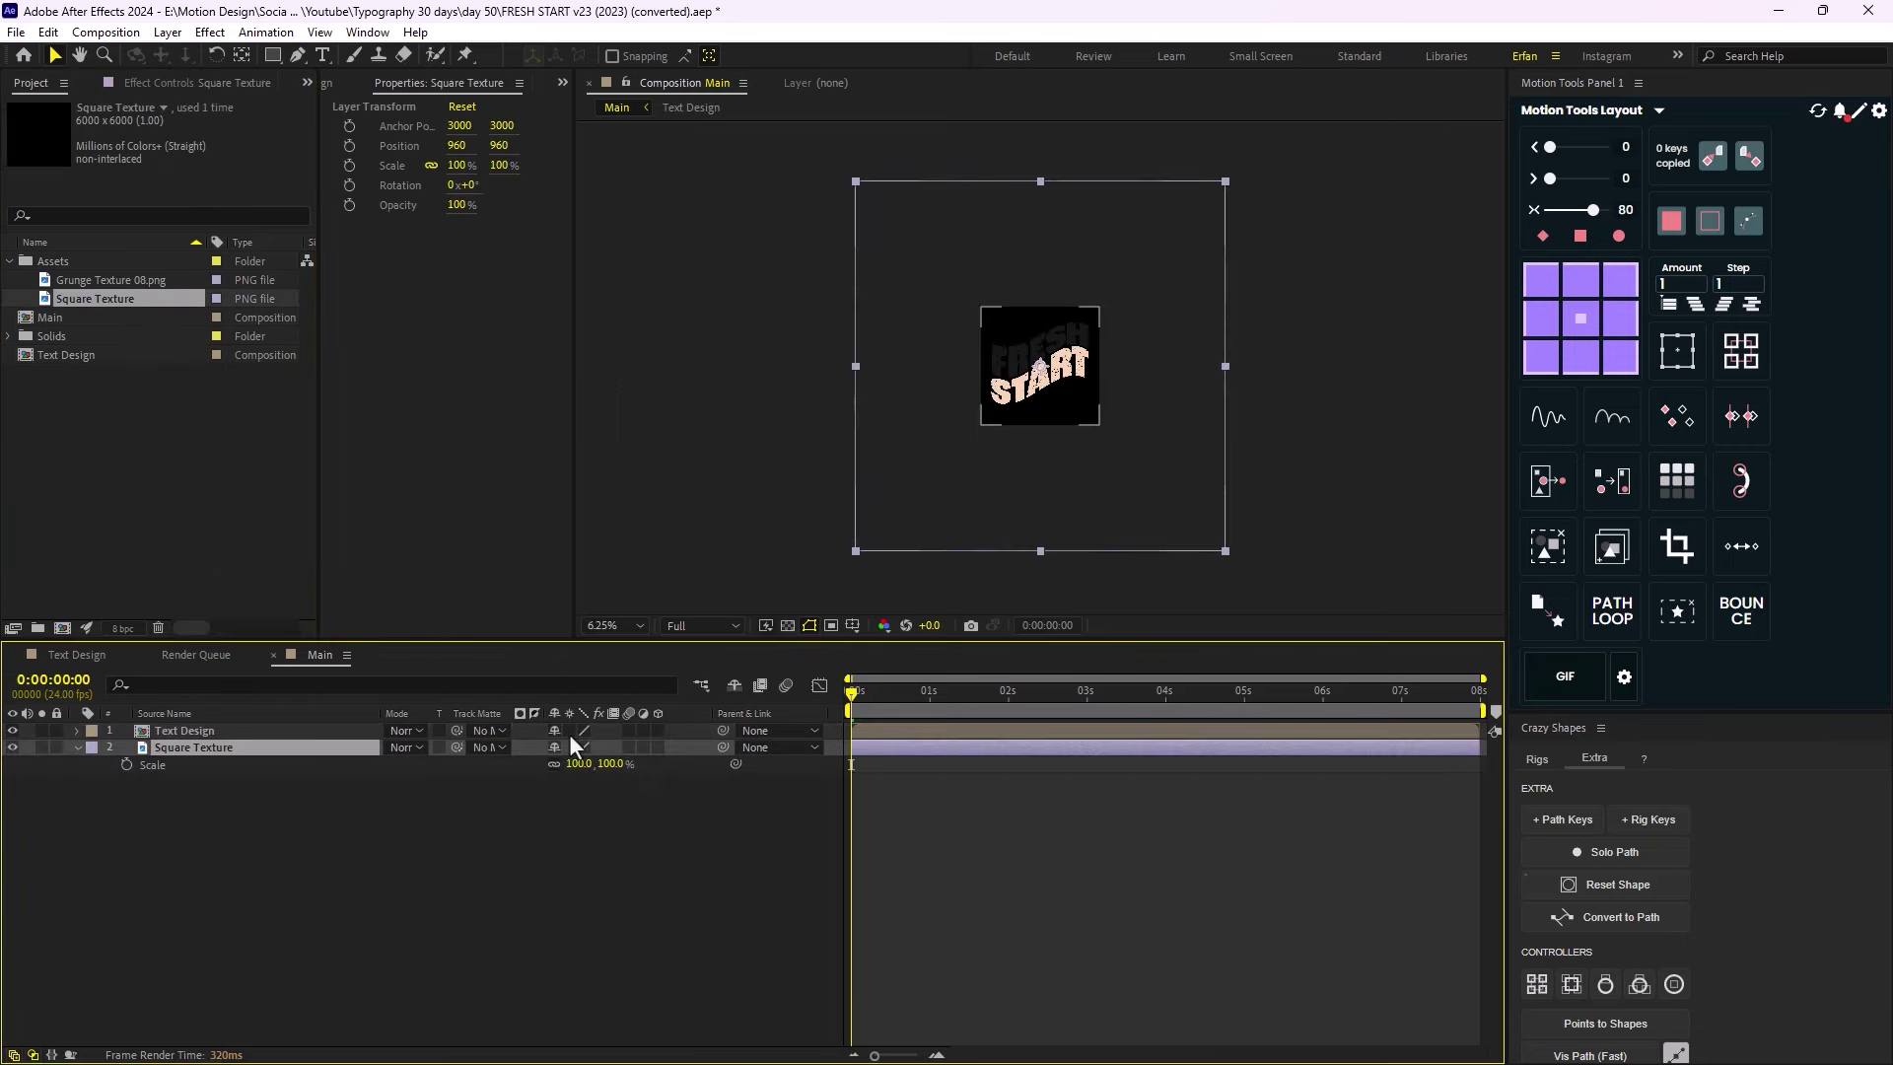
{"action": "left_click_drag", "start_coordinate": [575, 764], "coordinate": [523, 775]}
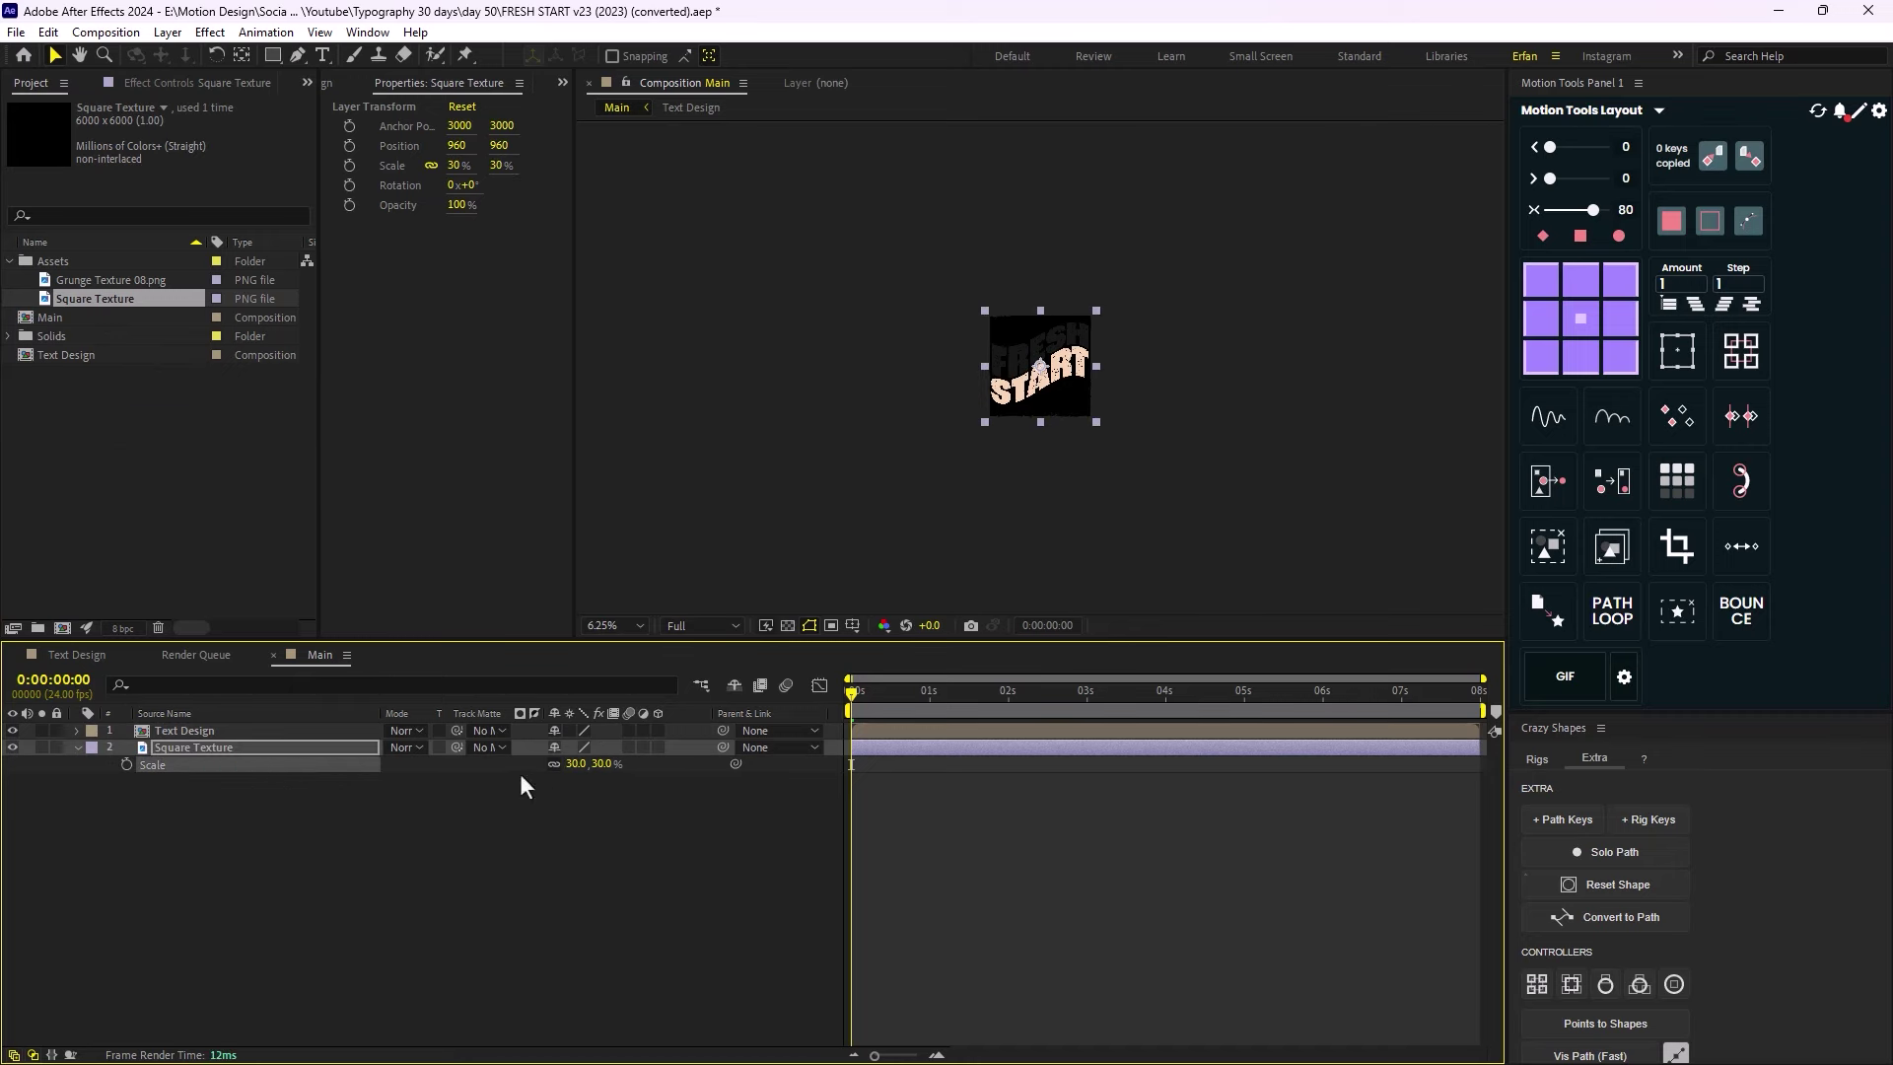
{"action": "key", "text": "period"}
{"action": "left_click", "coordinate": [217, 836]}
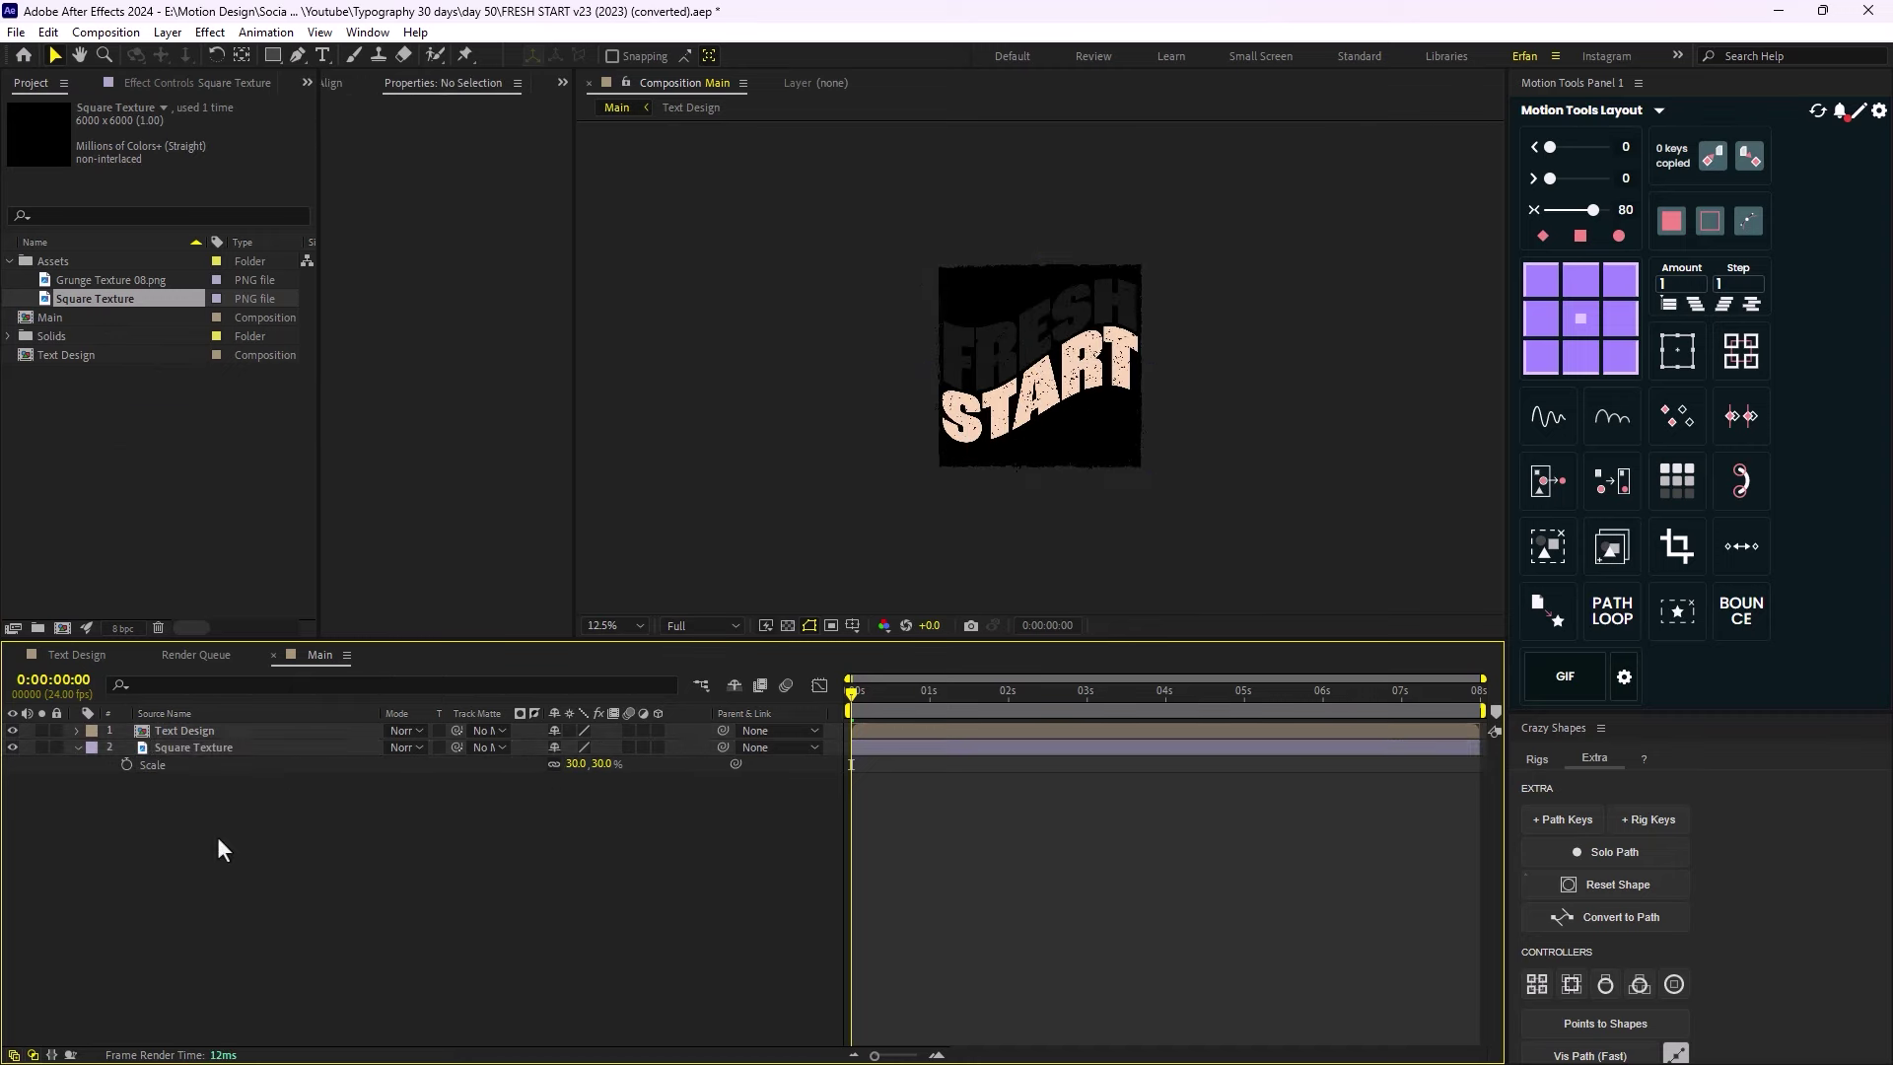
{"action": "left_click", "coordinate": [211, 731]}
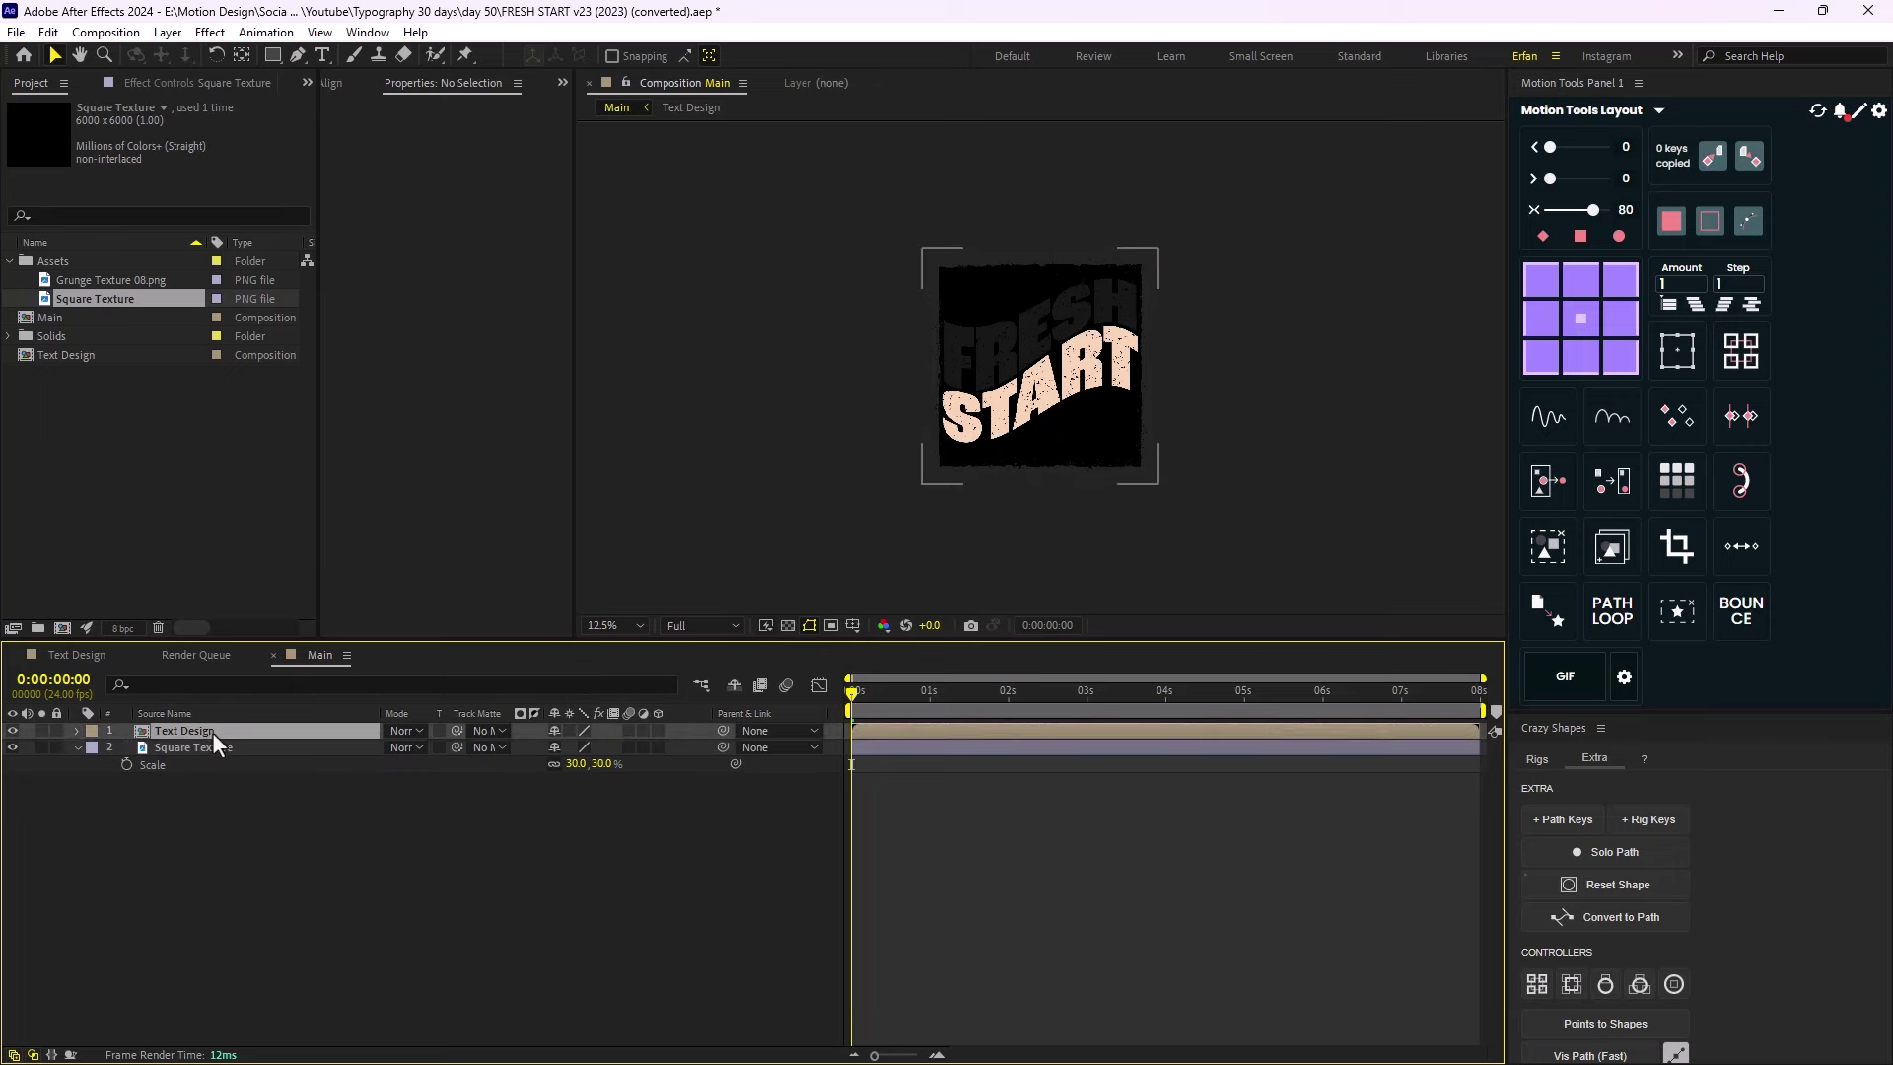
Scale the Text Design layer to 87% and the Square Texture layer to 32% in Main.
{"action": "key", "text": "s"}
{"action": "left_click_drag", "start_coordinate": [580, 746], "coordinate": [567, 747]}
{"action": "left_click", "coordinate": [219, 764]}
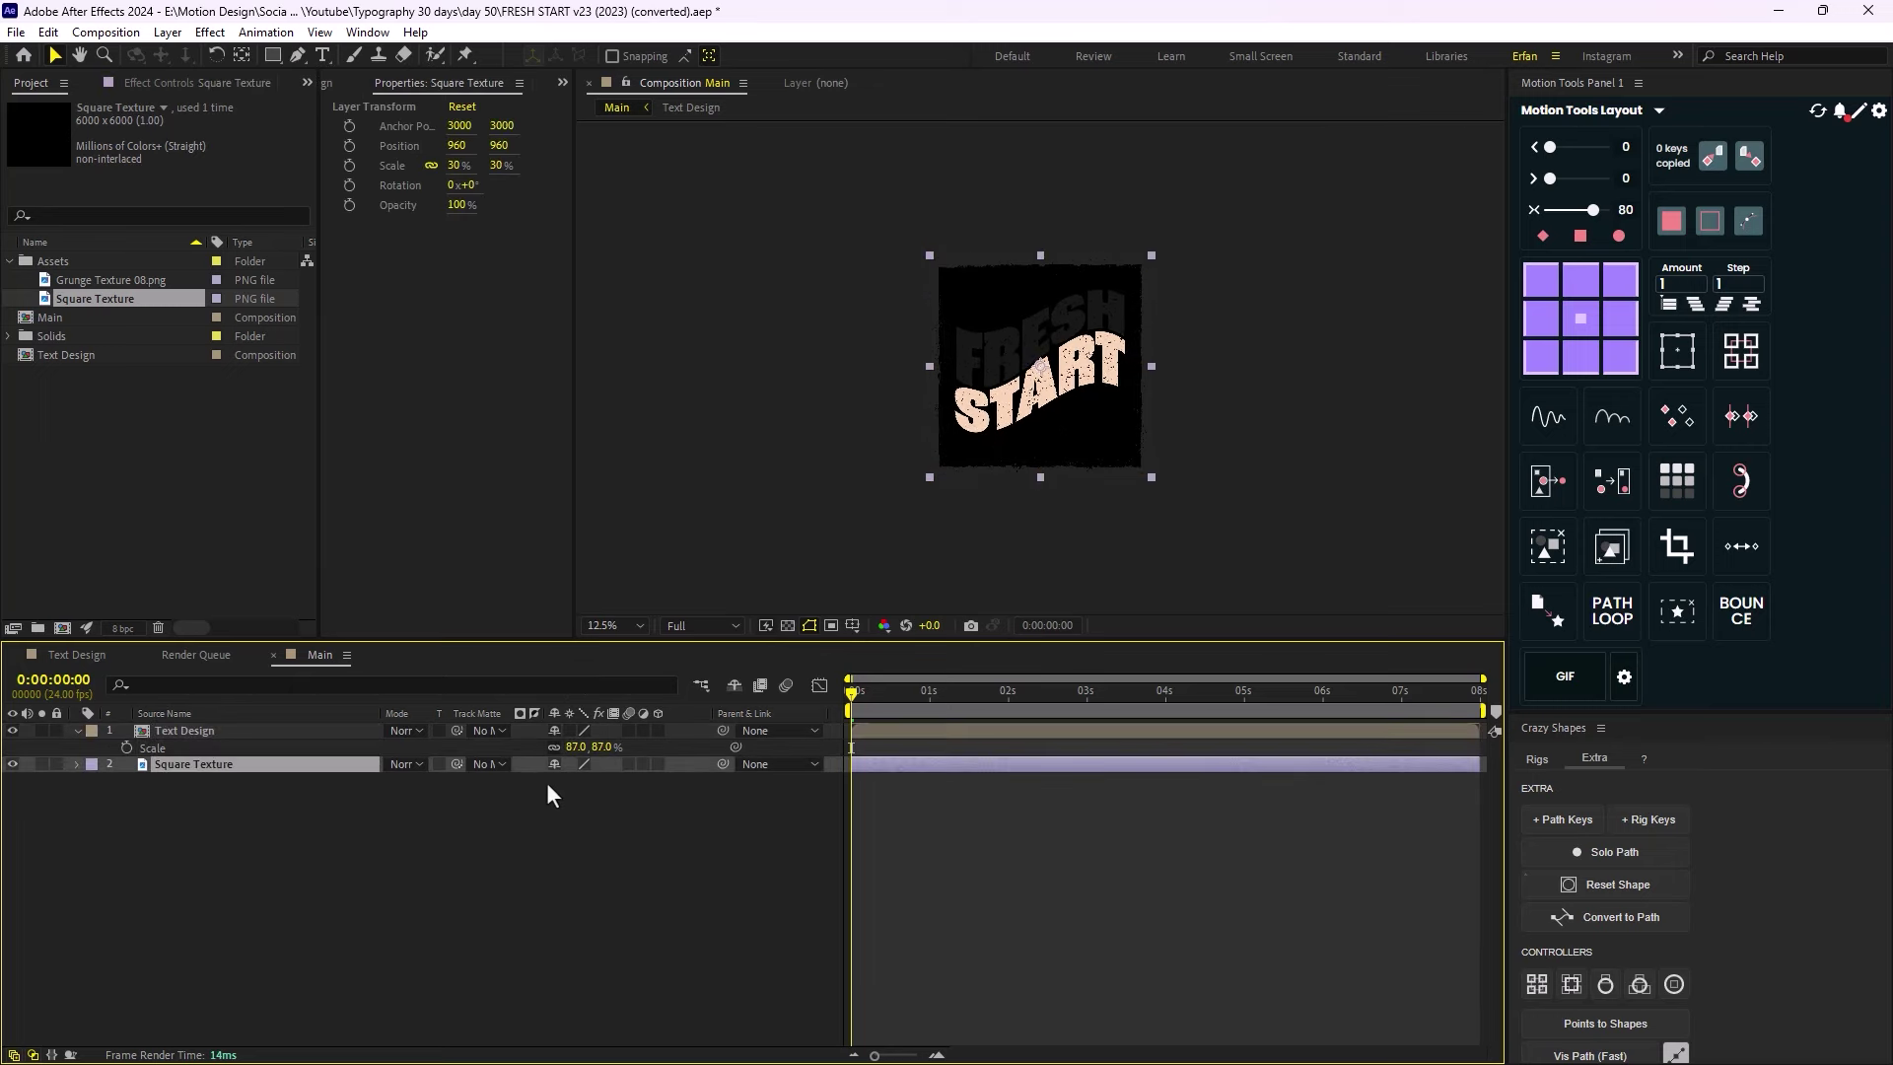
{"action": "left_click_drag", "start_coordinate": [576, 780], "coordinate": [576, 780]}
{"action": "left_click", "coordinate": [310, 915]}
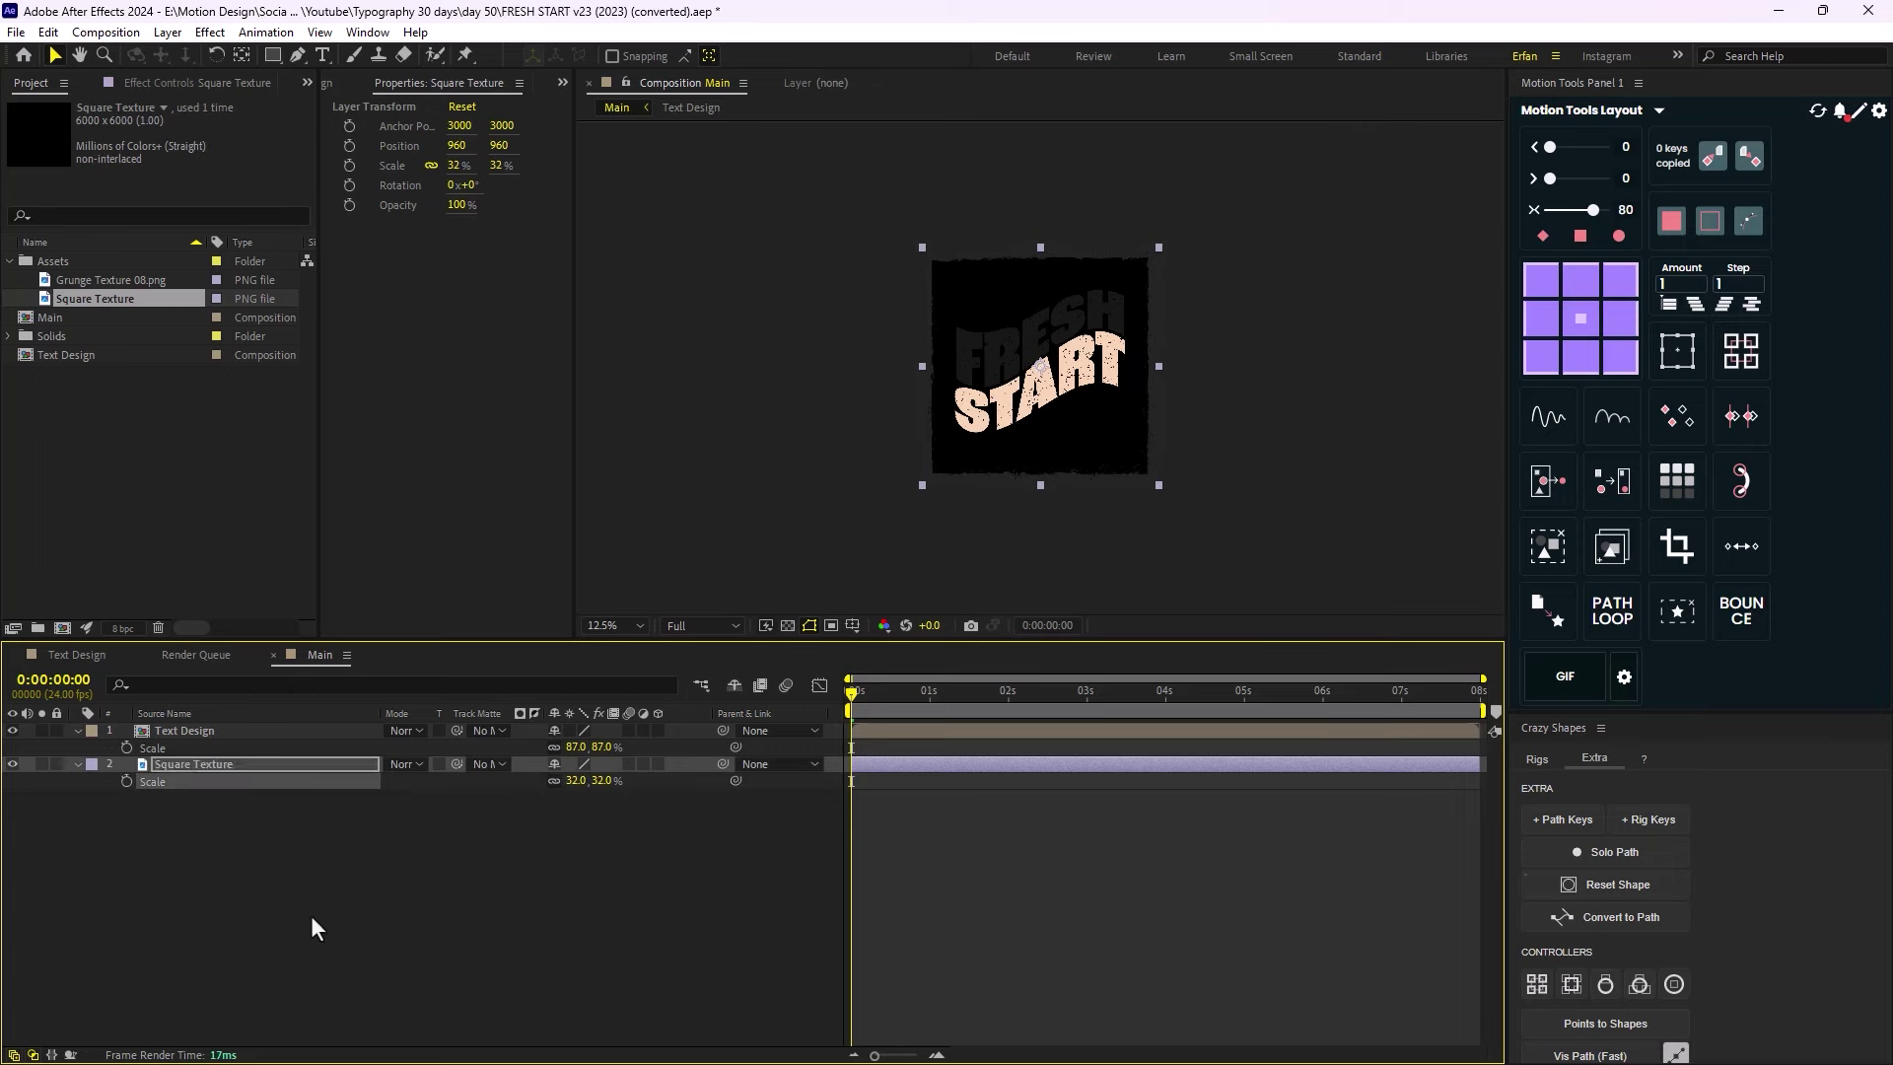
Create a full-size solid in the peach colour F6D4B5 sampled from the START lettering and place it beneath all layers in Main.
{"action": "key", "text": "ctrl+y"}
{"action": "left_click", "coordinate": [1227, 669]}
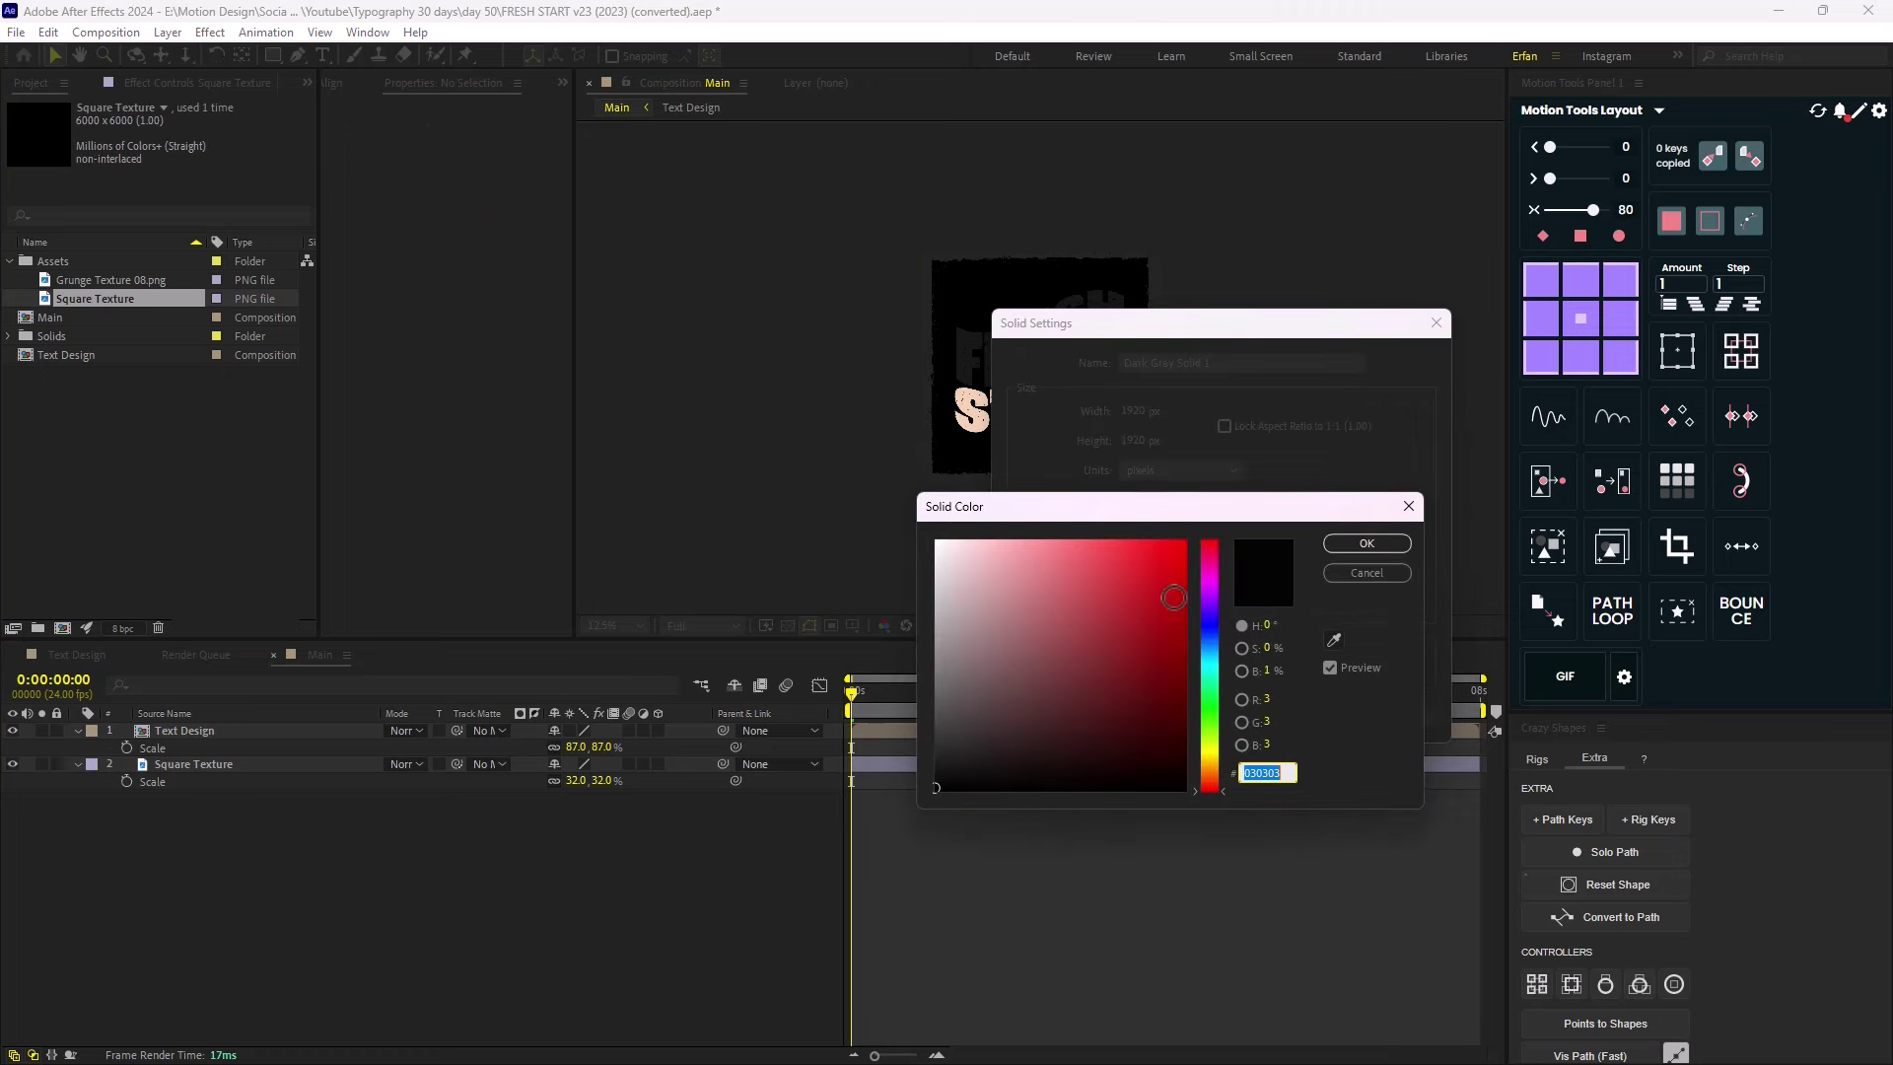
{"action": "left_click", "coordinate": [1334, 638]}
{"action": "left_click", "coordinate": [972, 404]}
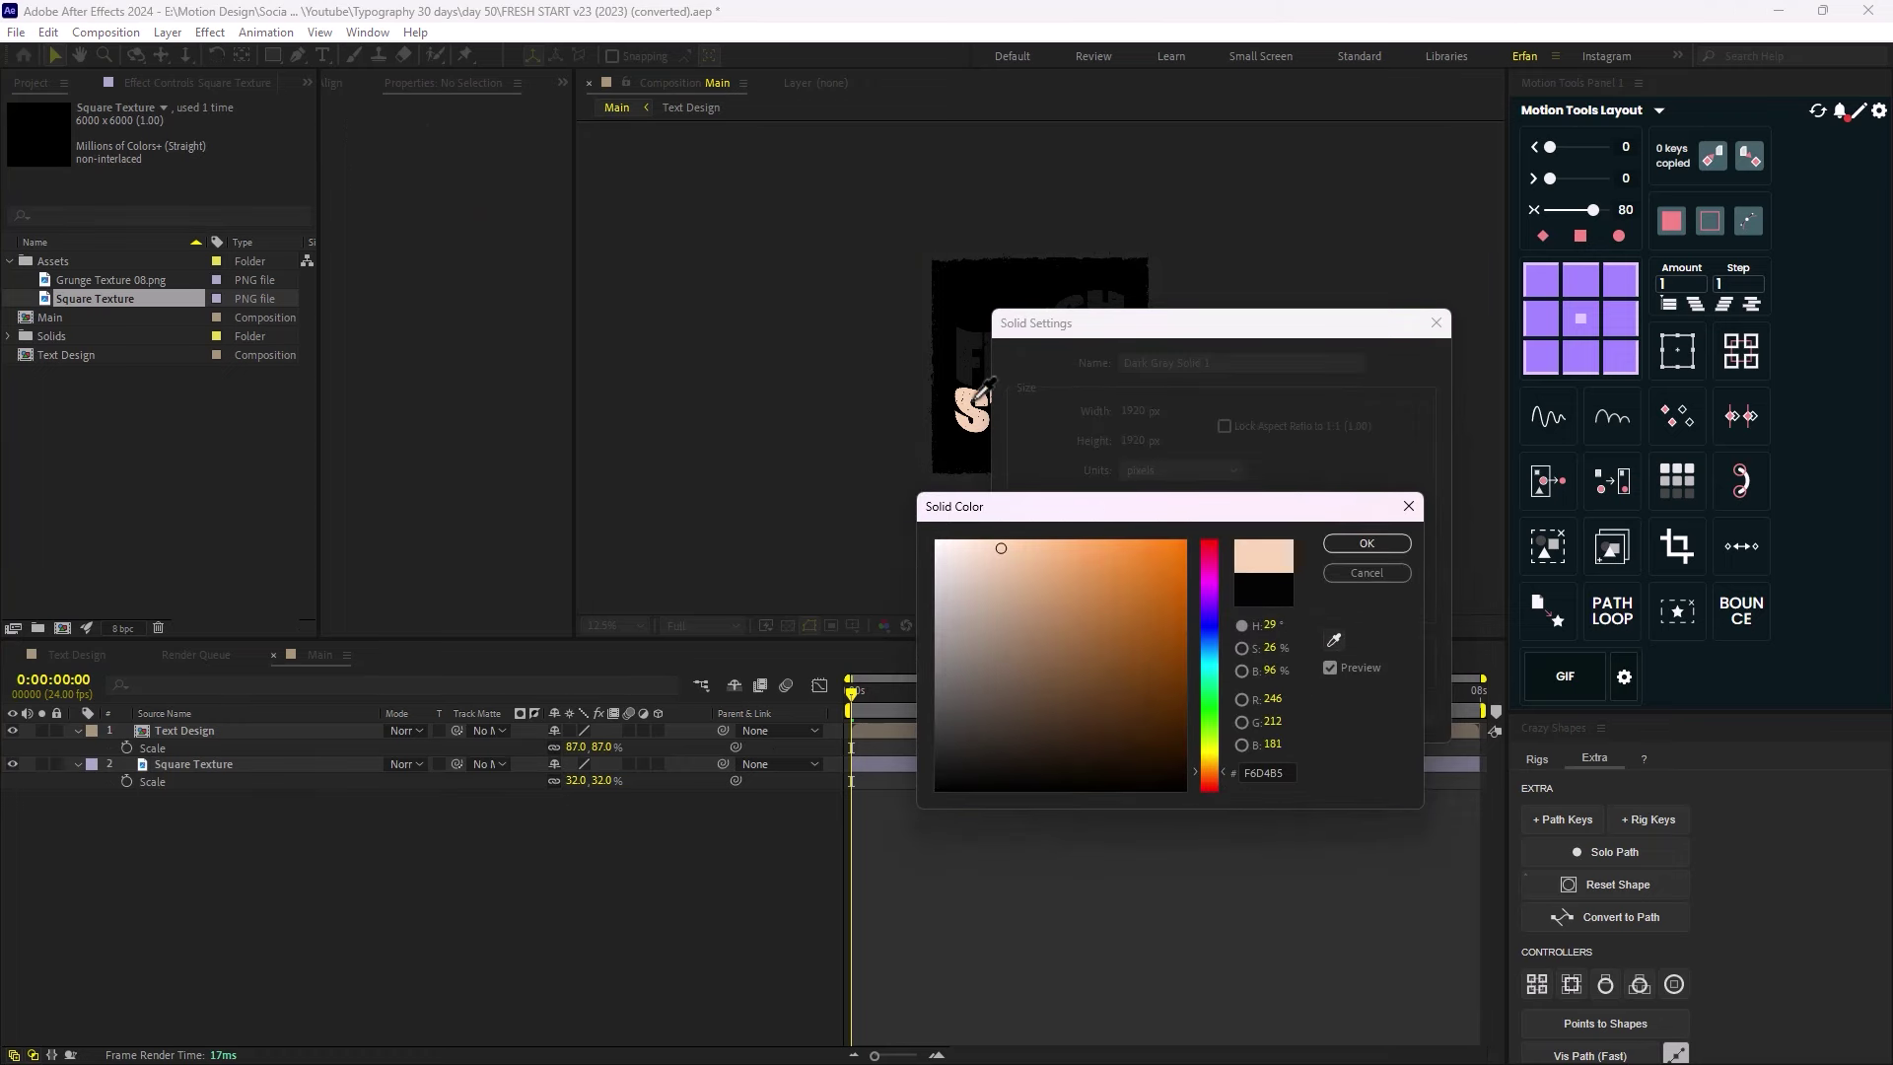
{"action": "left_click", "coordinate": [1367, 543]}
{"action": "left_click", "coordinate": [1268, 719]}
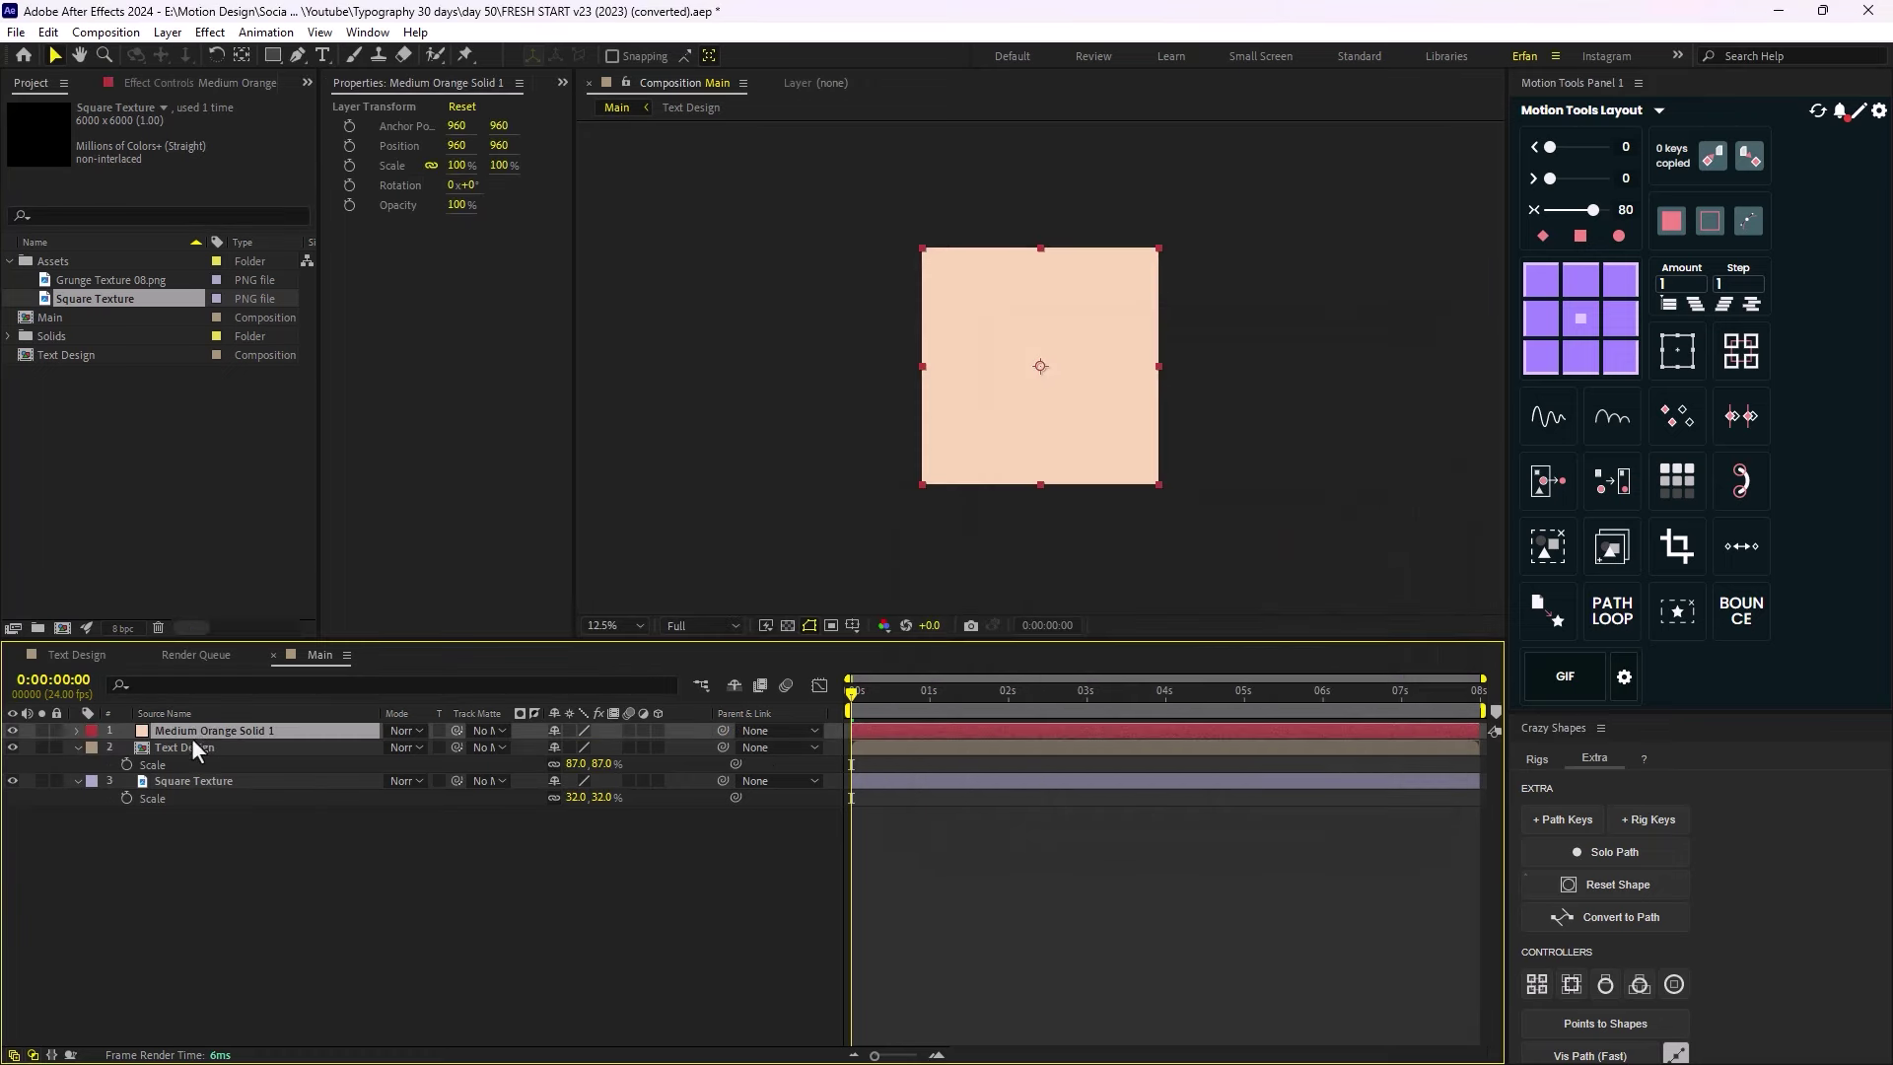
{"action": "left_click_drag", "start_coordinate": [191, 737], "coordinate": [252, 879]}
{"action": "key", "text": "period"}
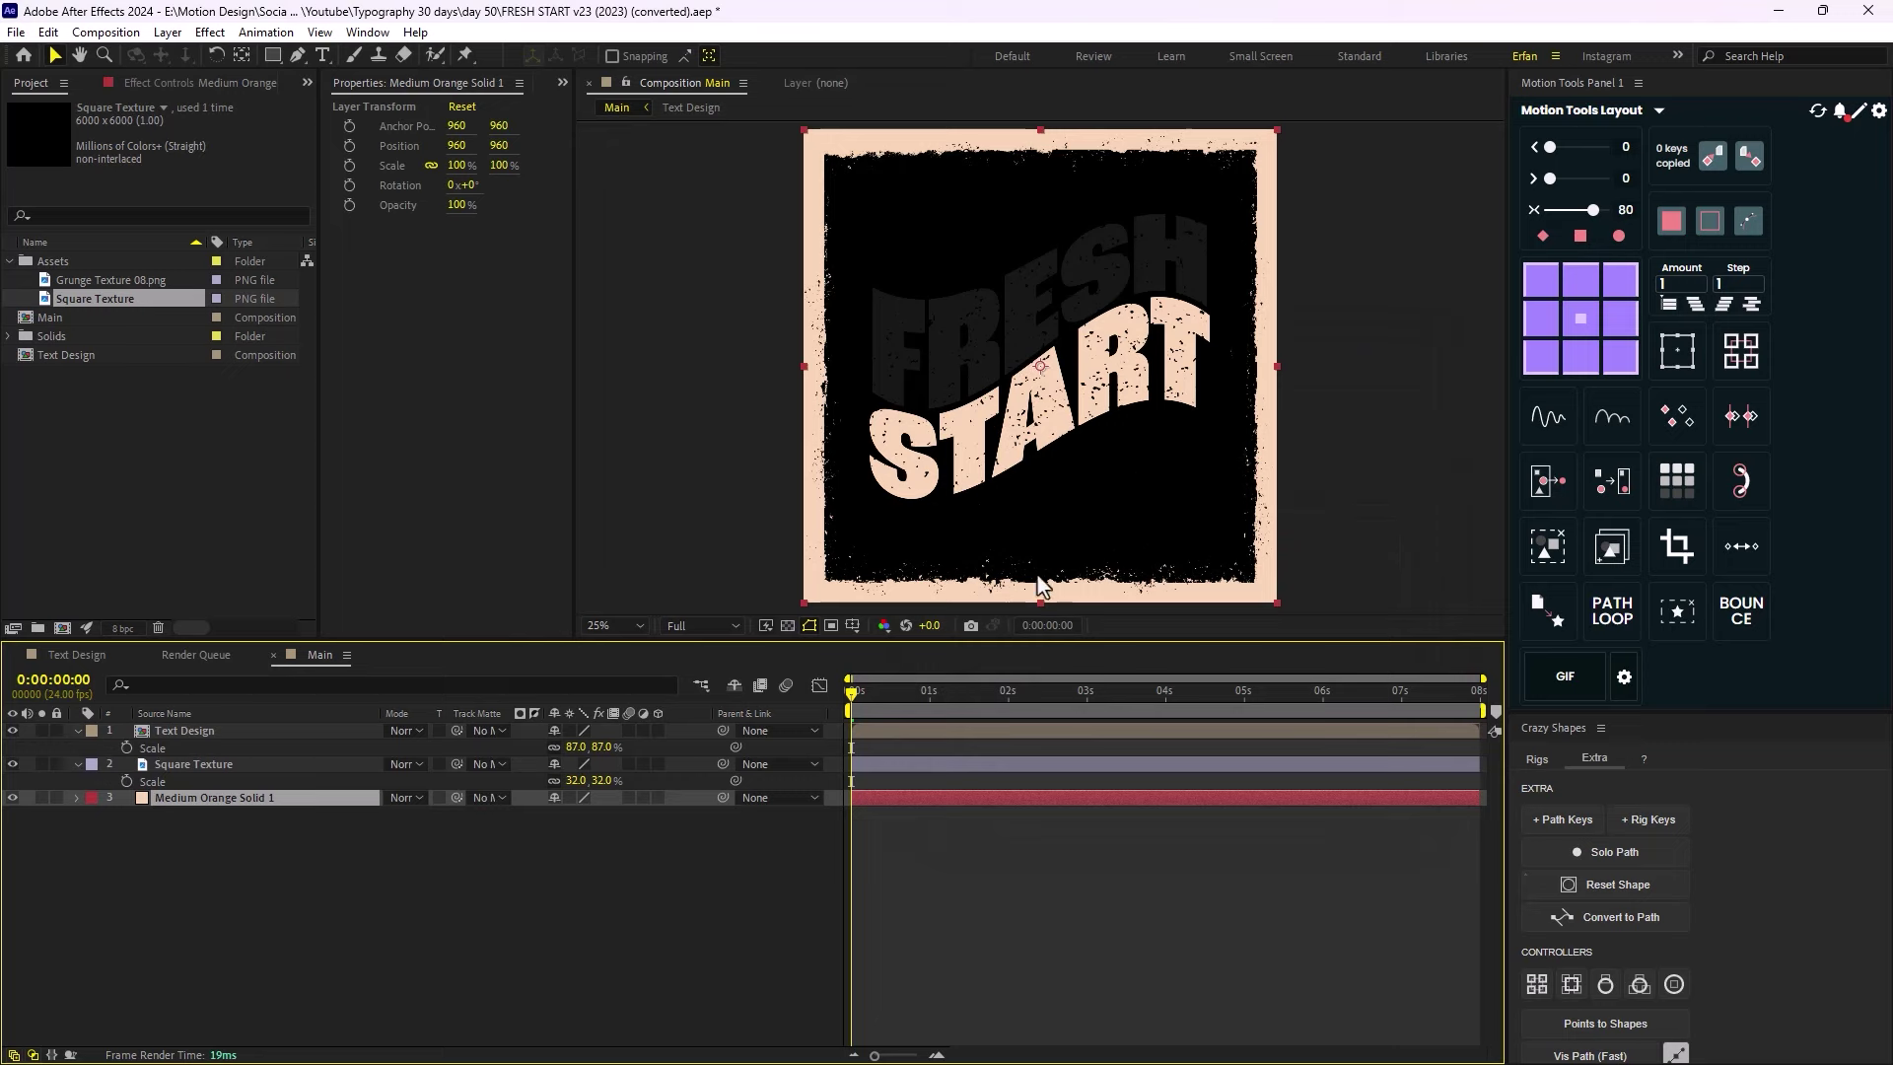
Try enlarging the Square Texture layer to 35% scale and set it back to 32%.
{"action": "left_click", "coordinate": [242, 760]}
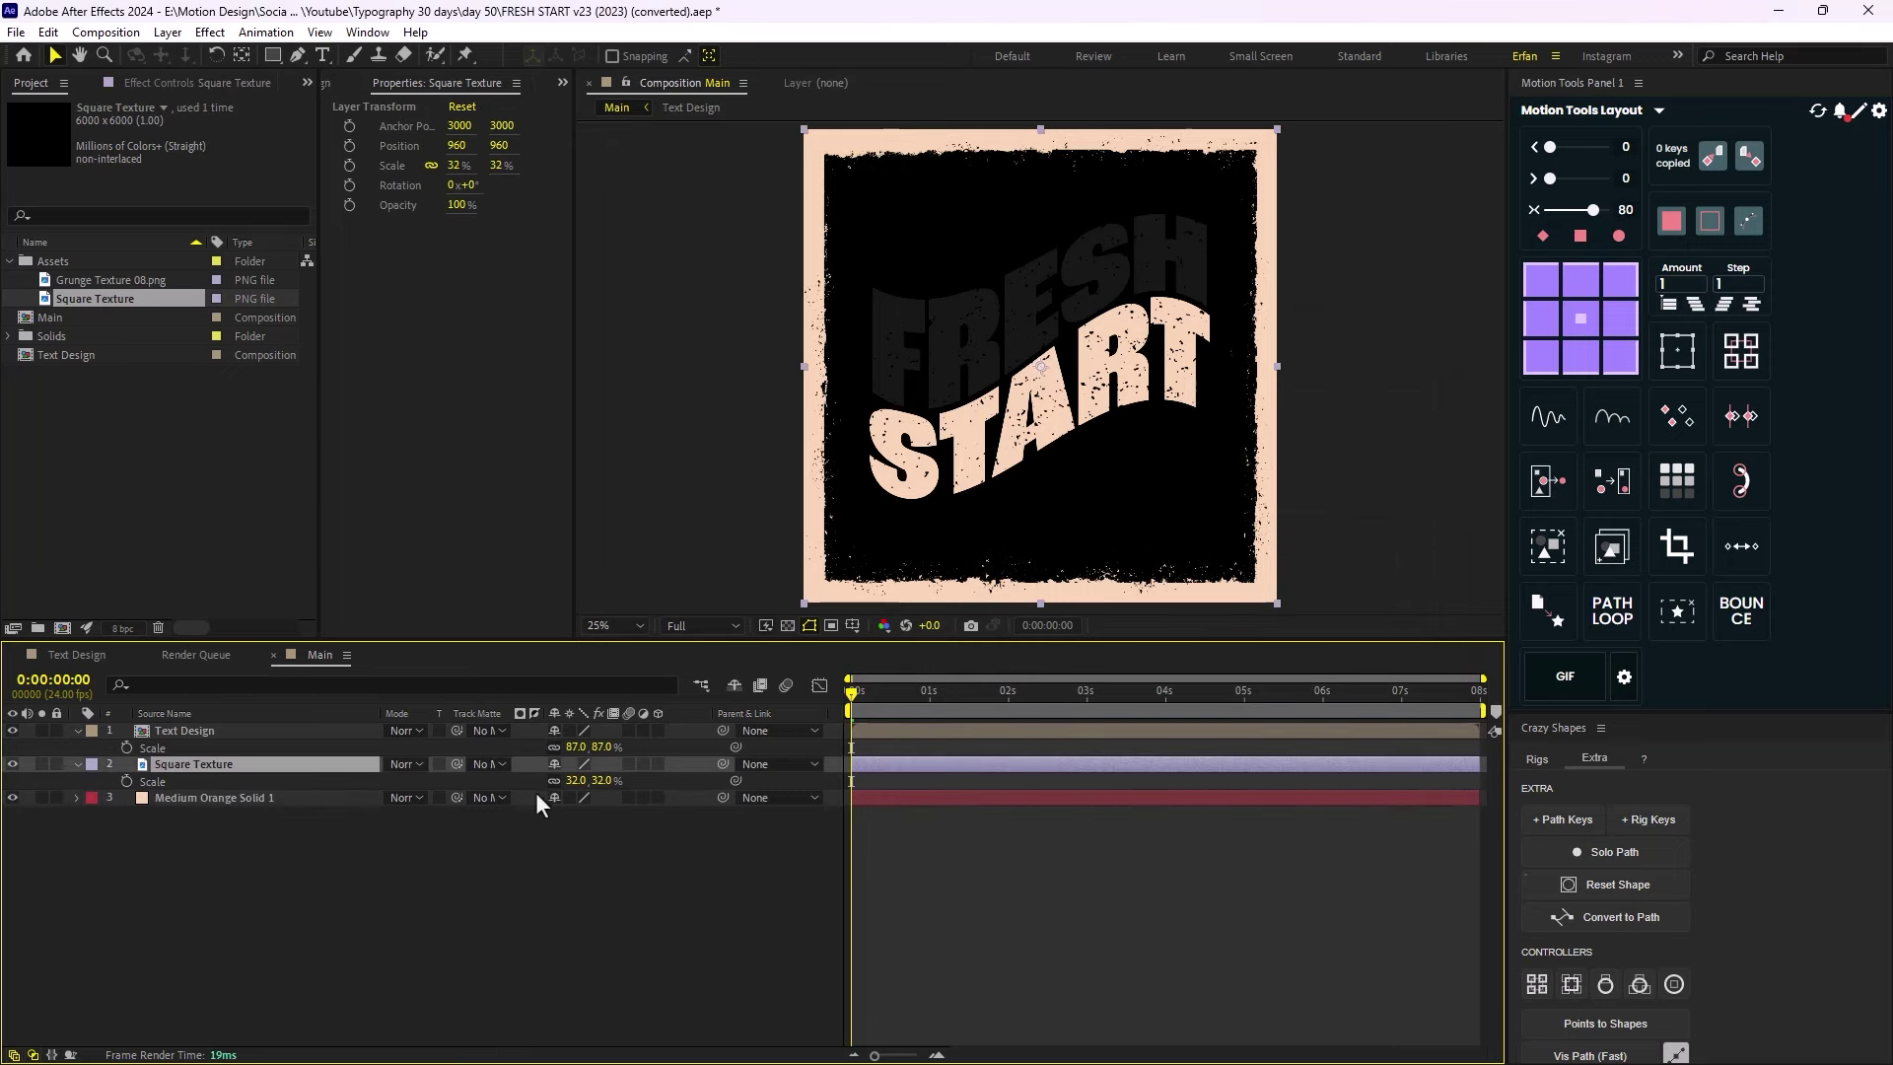
{"action": "left_click_drag", "start_coordinate": [572, 780], "coordinate": [579, 780]}
{"action": "left_click_drag", "start_coordinate": [577, 780], "coordinate": [584, 780]}
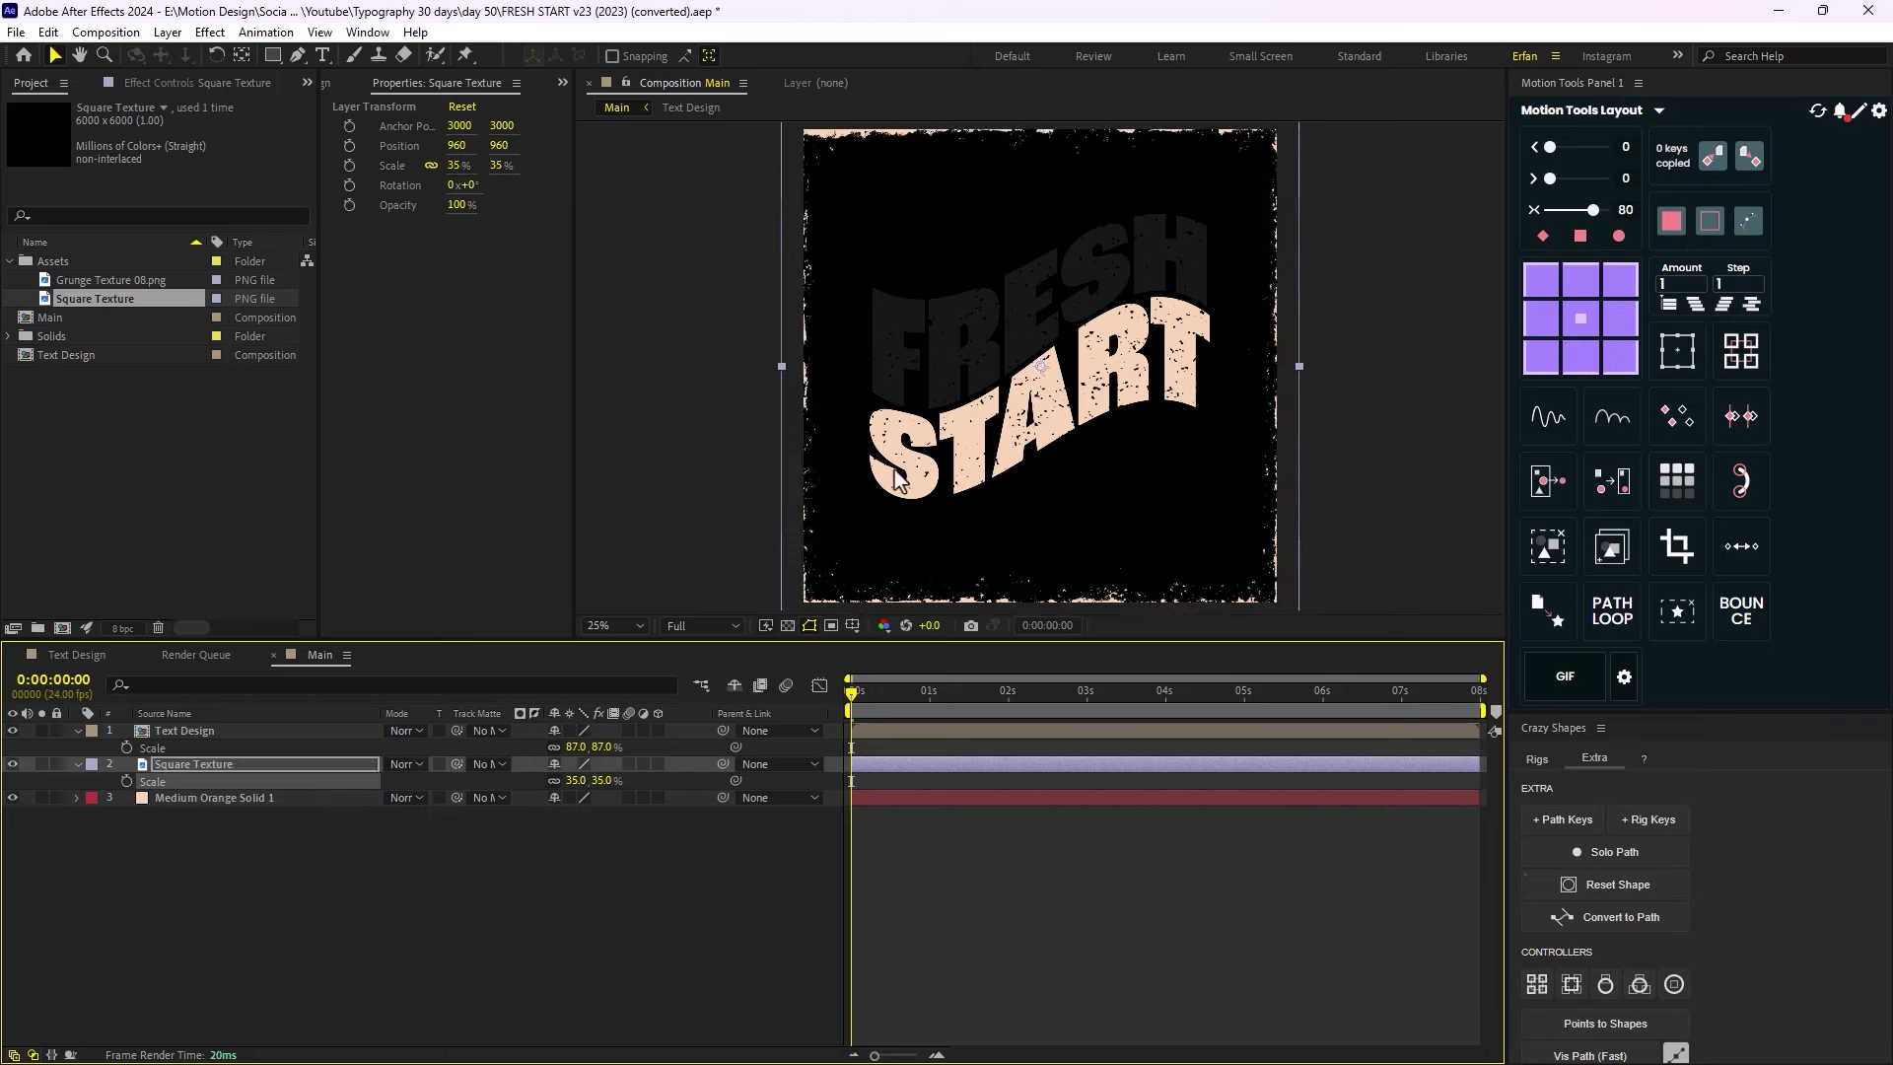
{"action": "left_click", "coordinate": [577, 780]}
{"action": "type", "text": "32"}
{"action": "key", "text": "Return"}
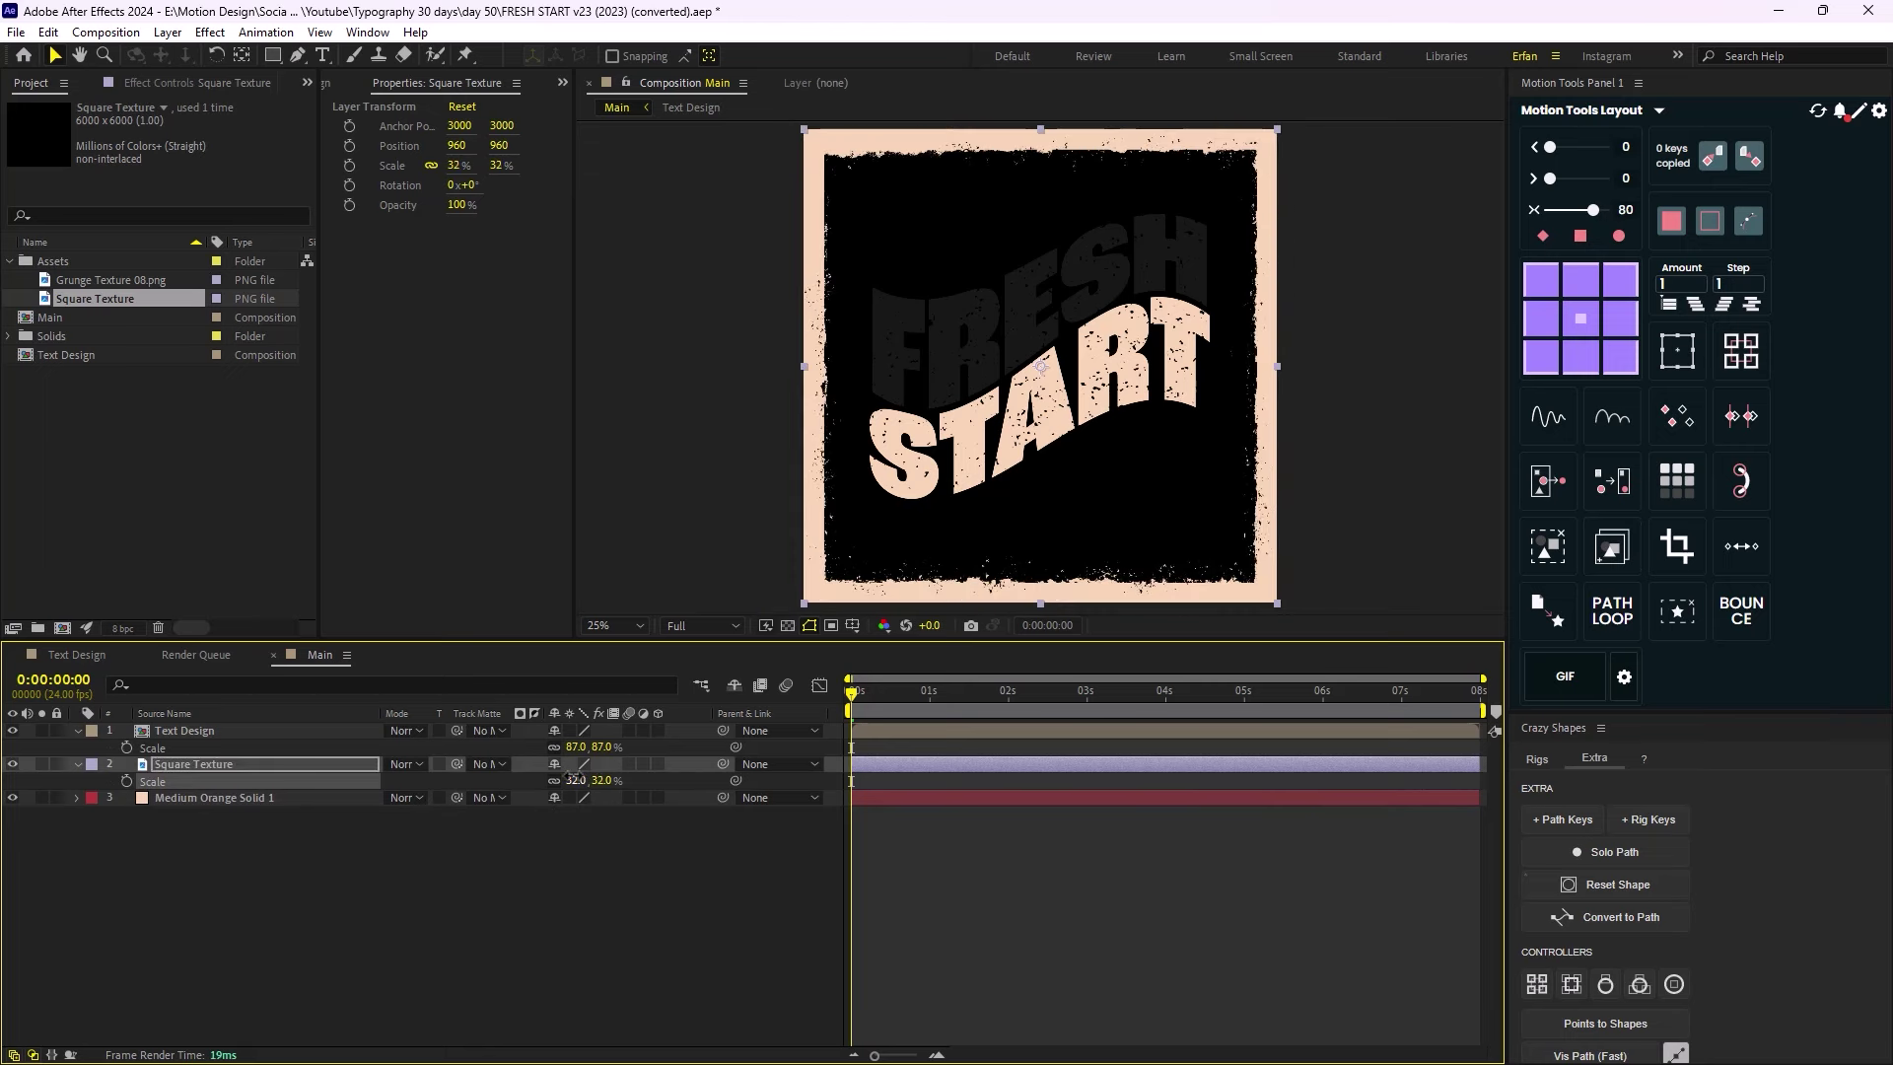
Set the Square Texture layer's scale to 34%.
{"action": "left_click", "coordinate": [576, 780]}
{"action": "type", "text": "34"}
{"action": "key", "text": "Return"}
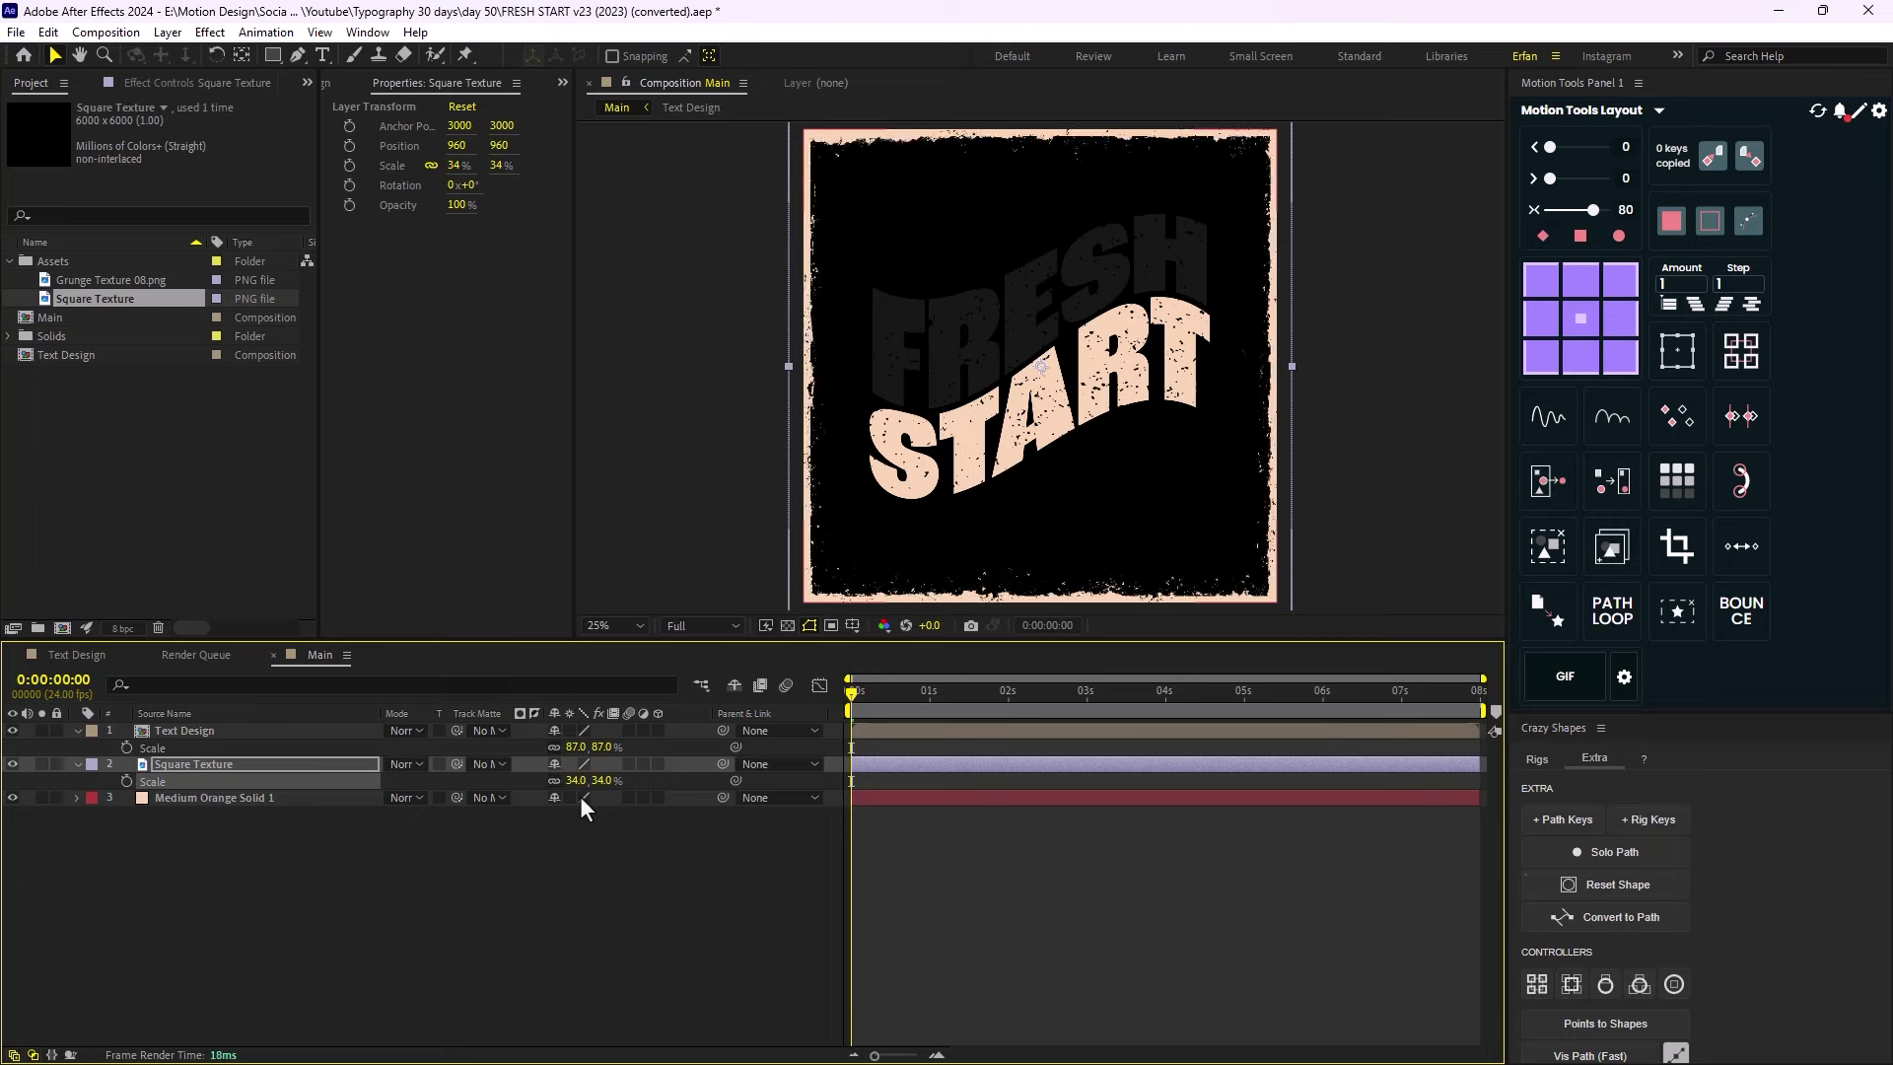
Apply a Fill effect to the Square Texture layer and set its colour to a deep crimson pink.
{"action": "key", "text": "ctrl+space"}
{"action": "type", "text": "tin"}
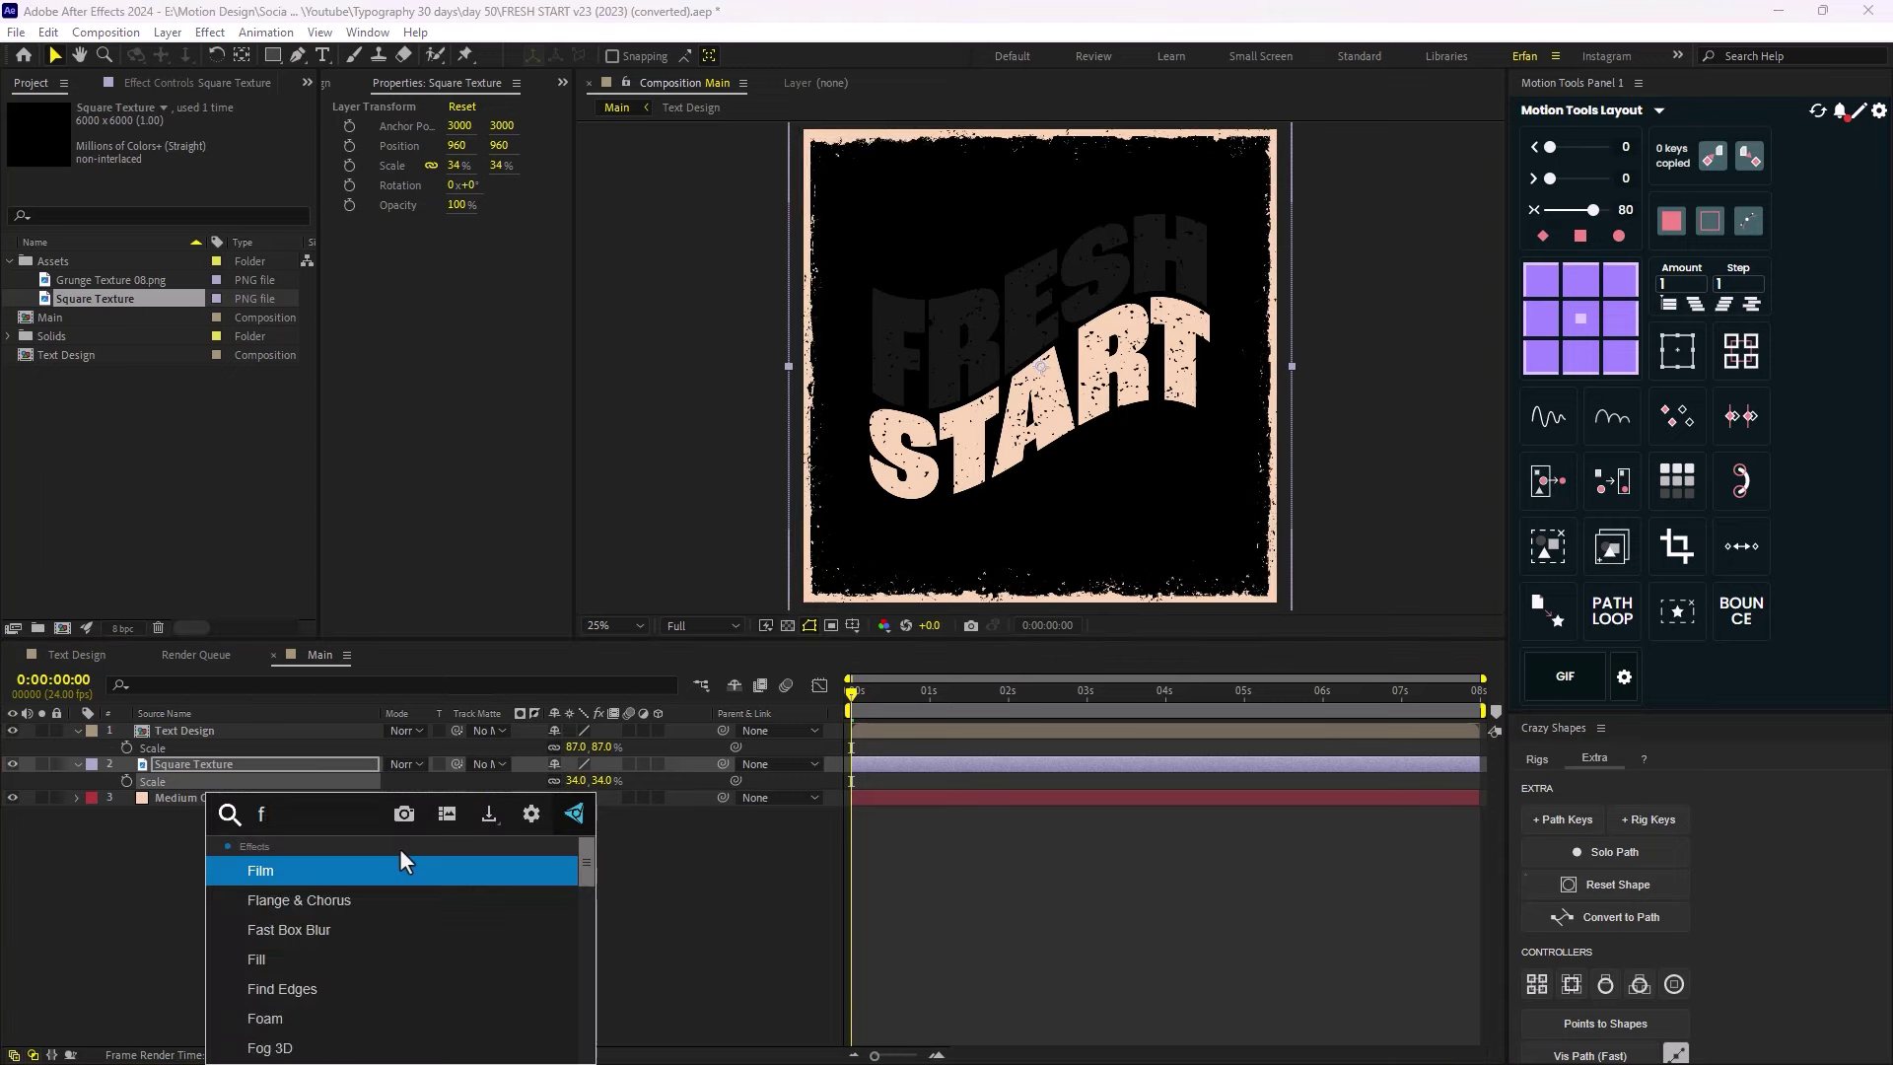
{"action": "key", "text": "Escape"}
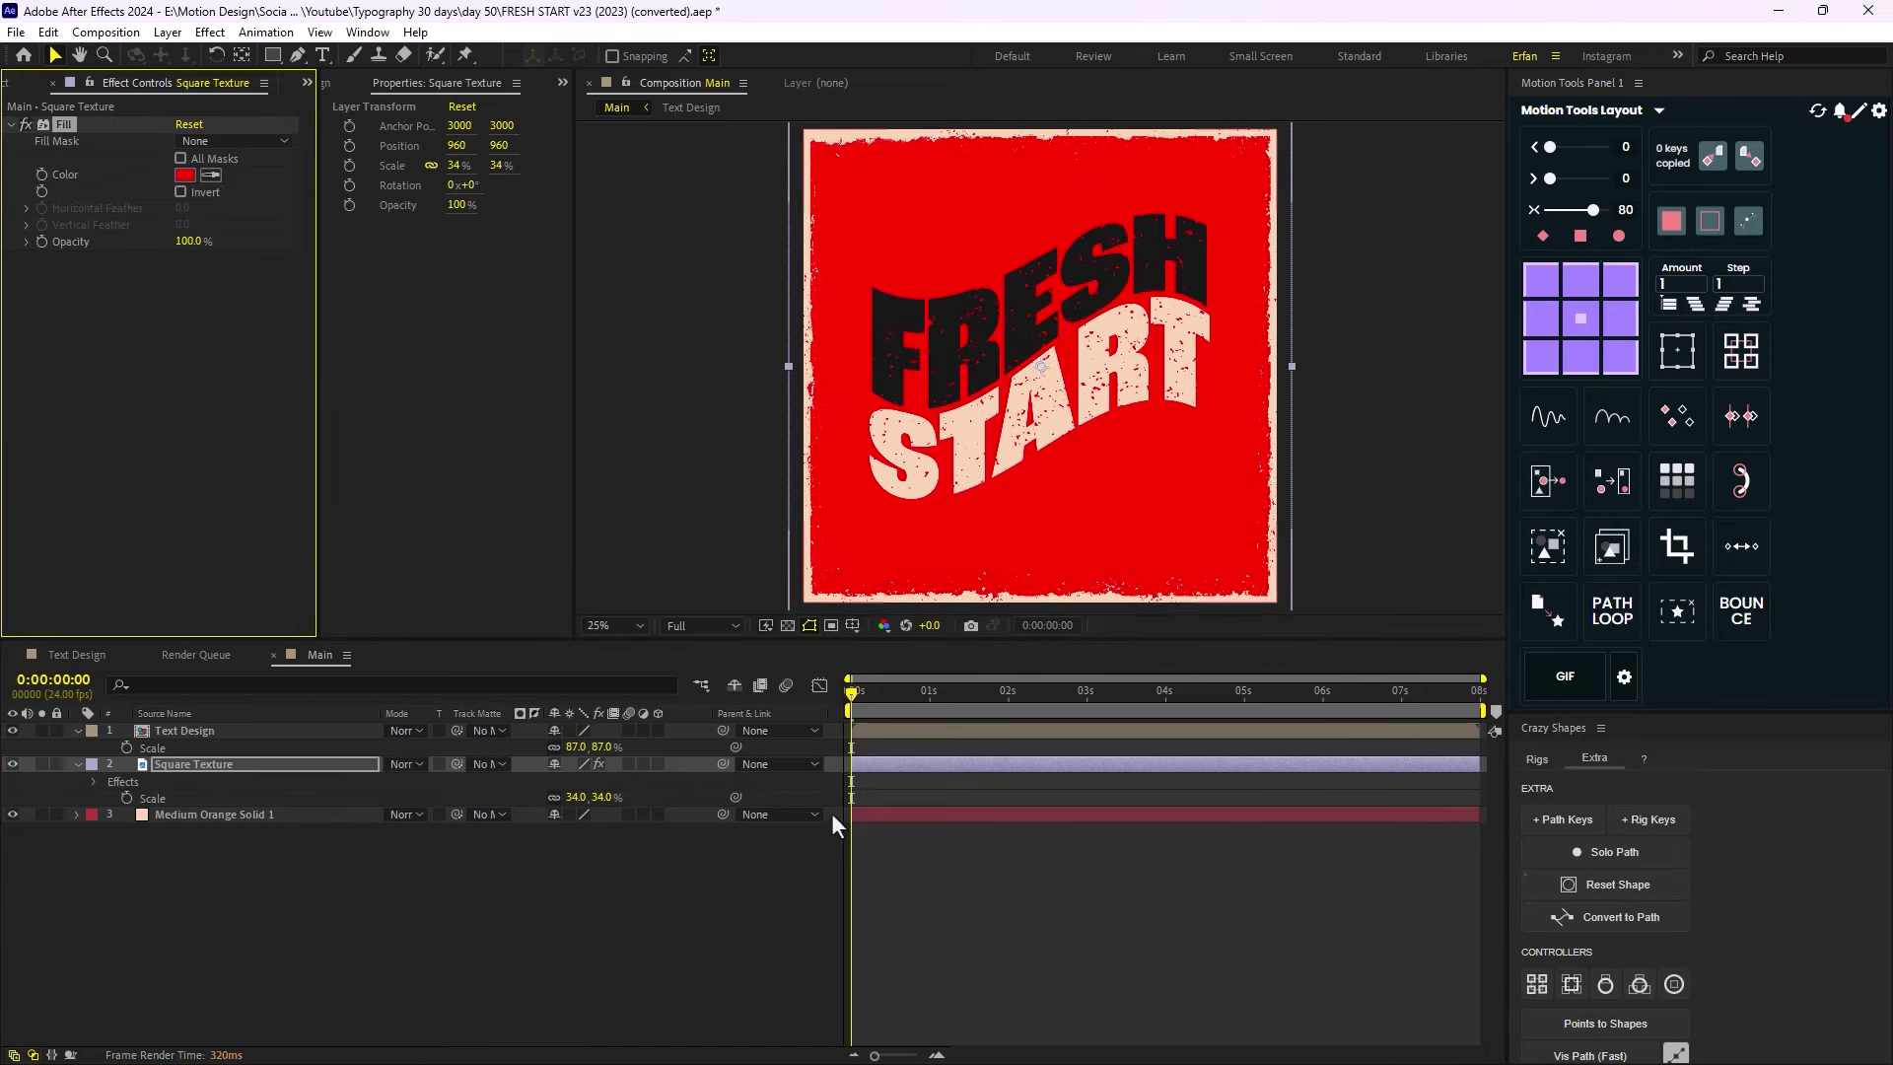
{"action": "left_click", "coordinate": [192, 178]}
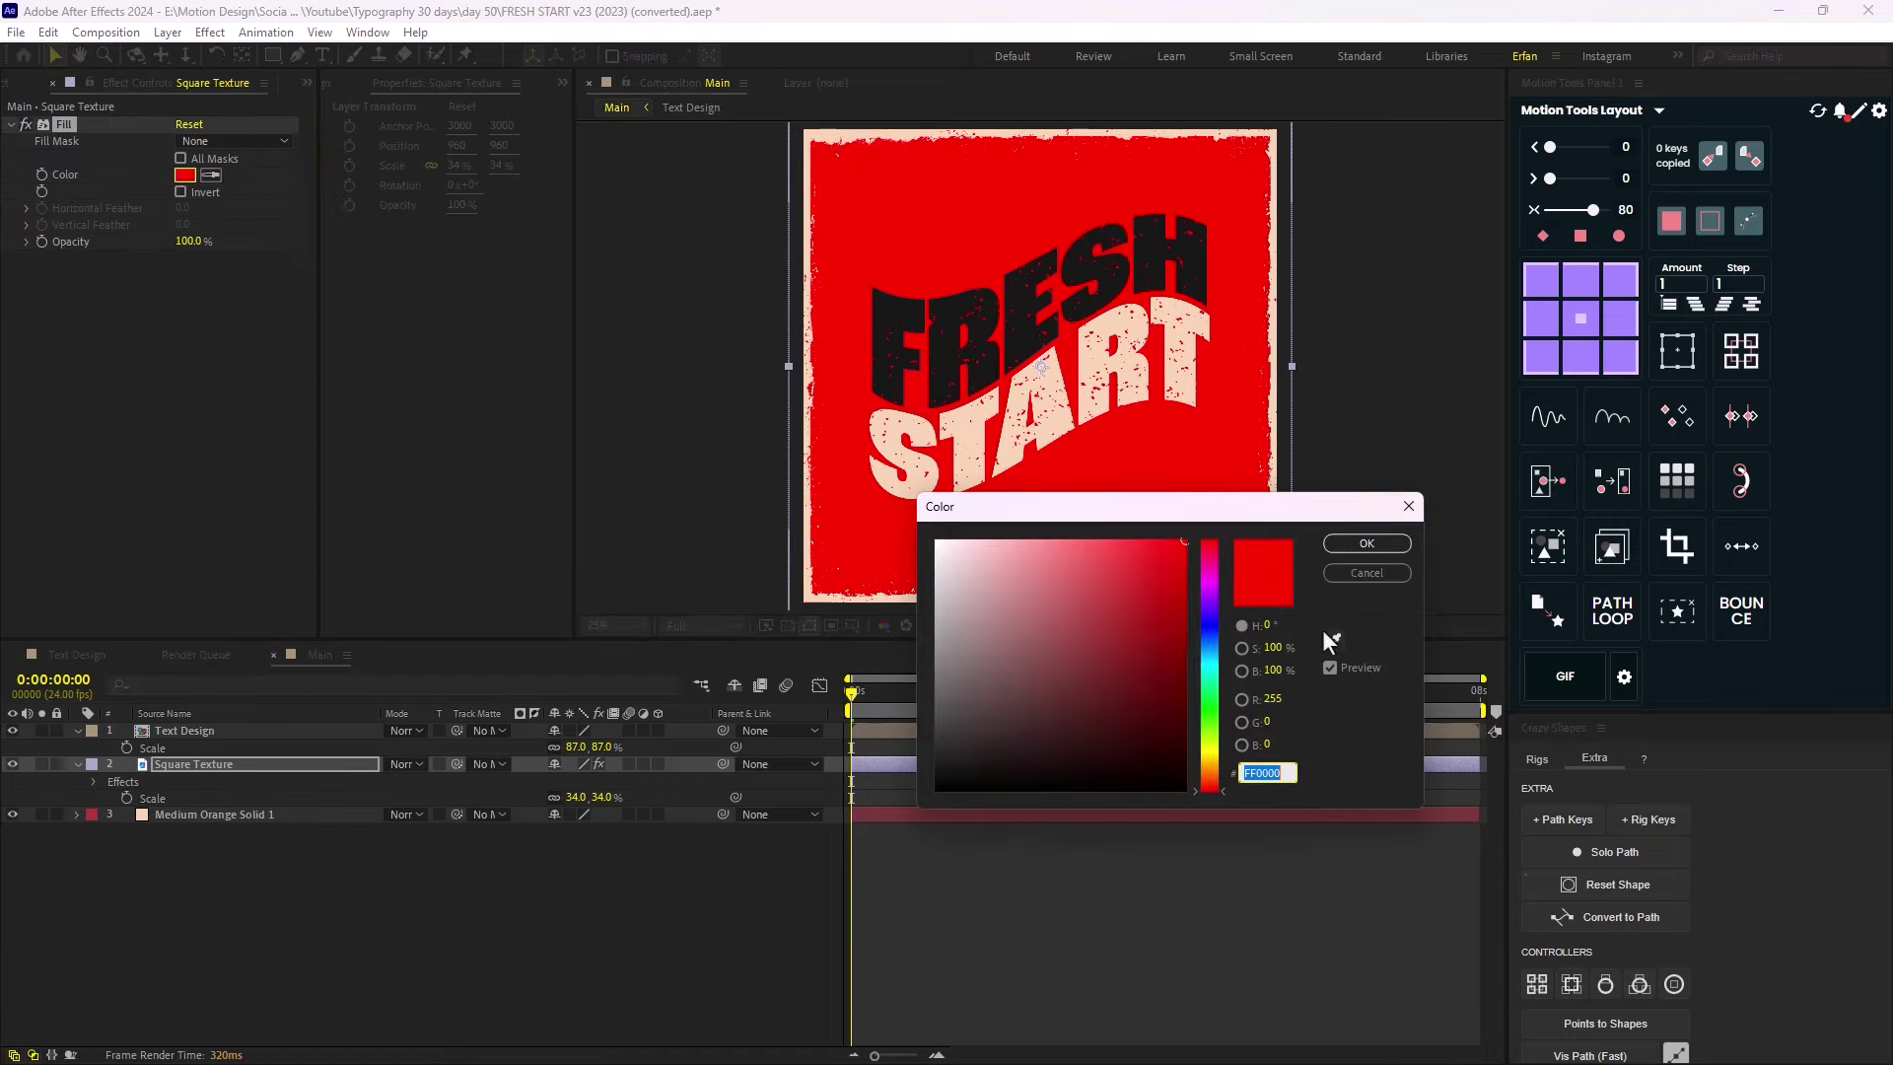
{"action": "left_click", "coordinate": [1203, 554]}
{"action": "mouse_move", "coordinate": [1203, 554]}
{"action": "left_mouse_down"}
{"action": "mouse_move", "coordinate": [1141, 571]}
{"action": "mouse_move", "coordinate": [1135, 592]}
{"action": "mouse_move", "coordinate": [1135, 561]}
{"action": "left_mouse_up"}
{"action": "left_click", "coordinate": [1368, 542]}
{"action": "left_click", "coordinate": [657, 919]}
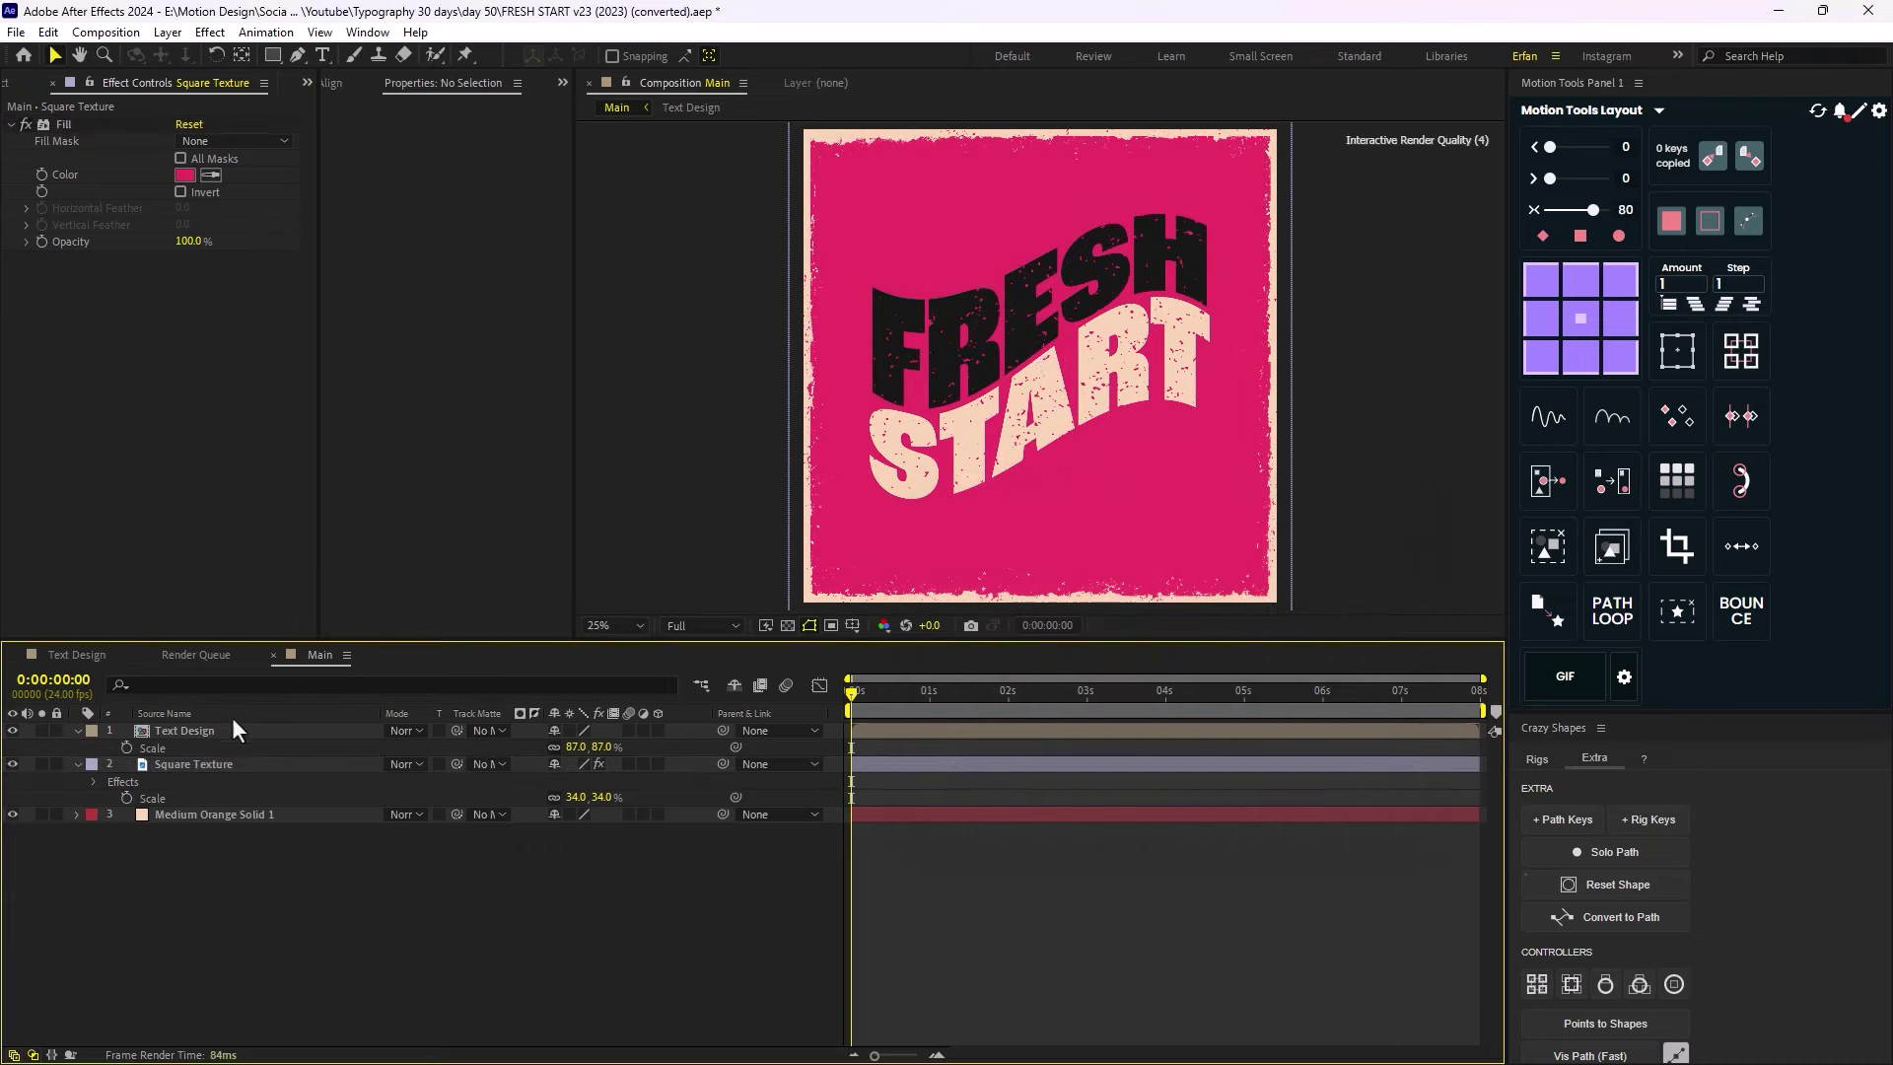
Apply a Posterize Time effect with a frame rate of 12 to the Text Design layer.
{"action": "left_click", "coordinate": [205, 733]}
{"action": "key", "text": "ctrl+space"}
{"action": "type", "text": "pos"}
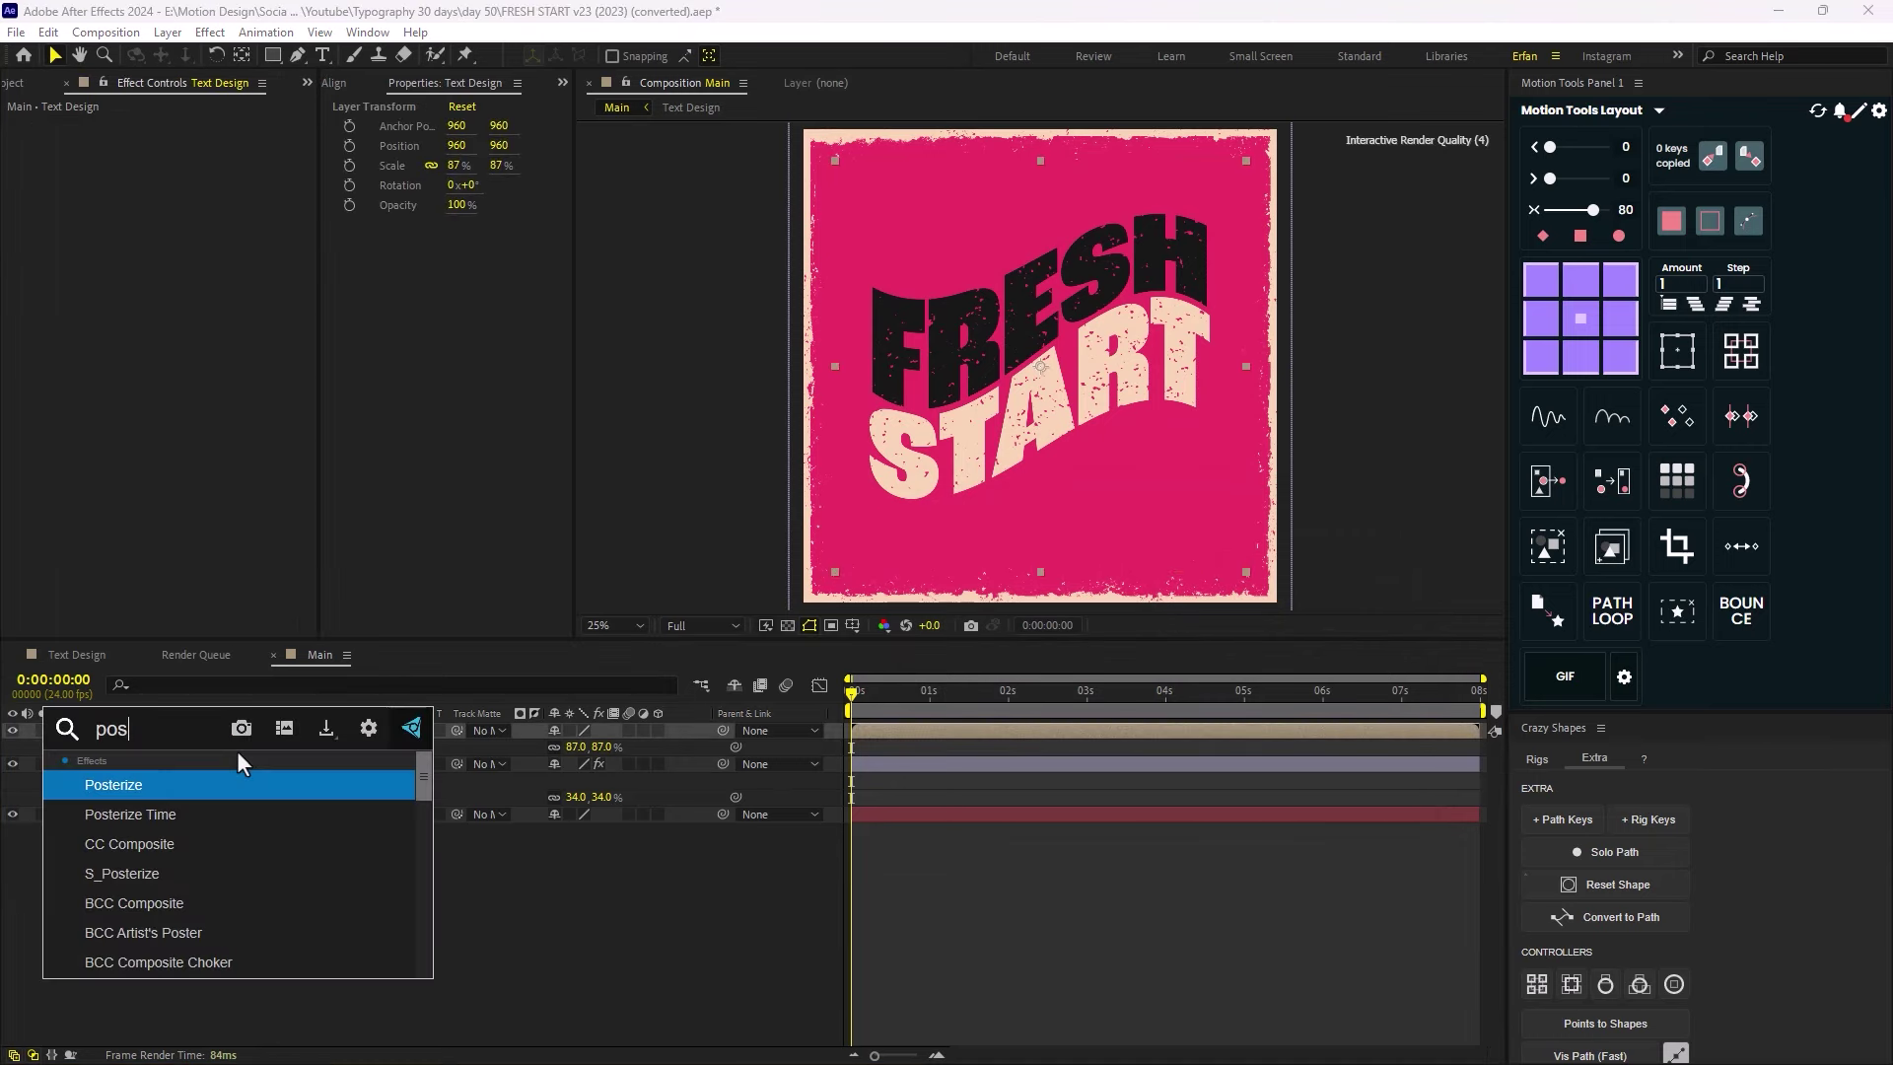
{"action": "key", "text": "Return"}
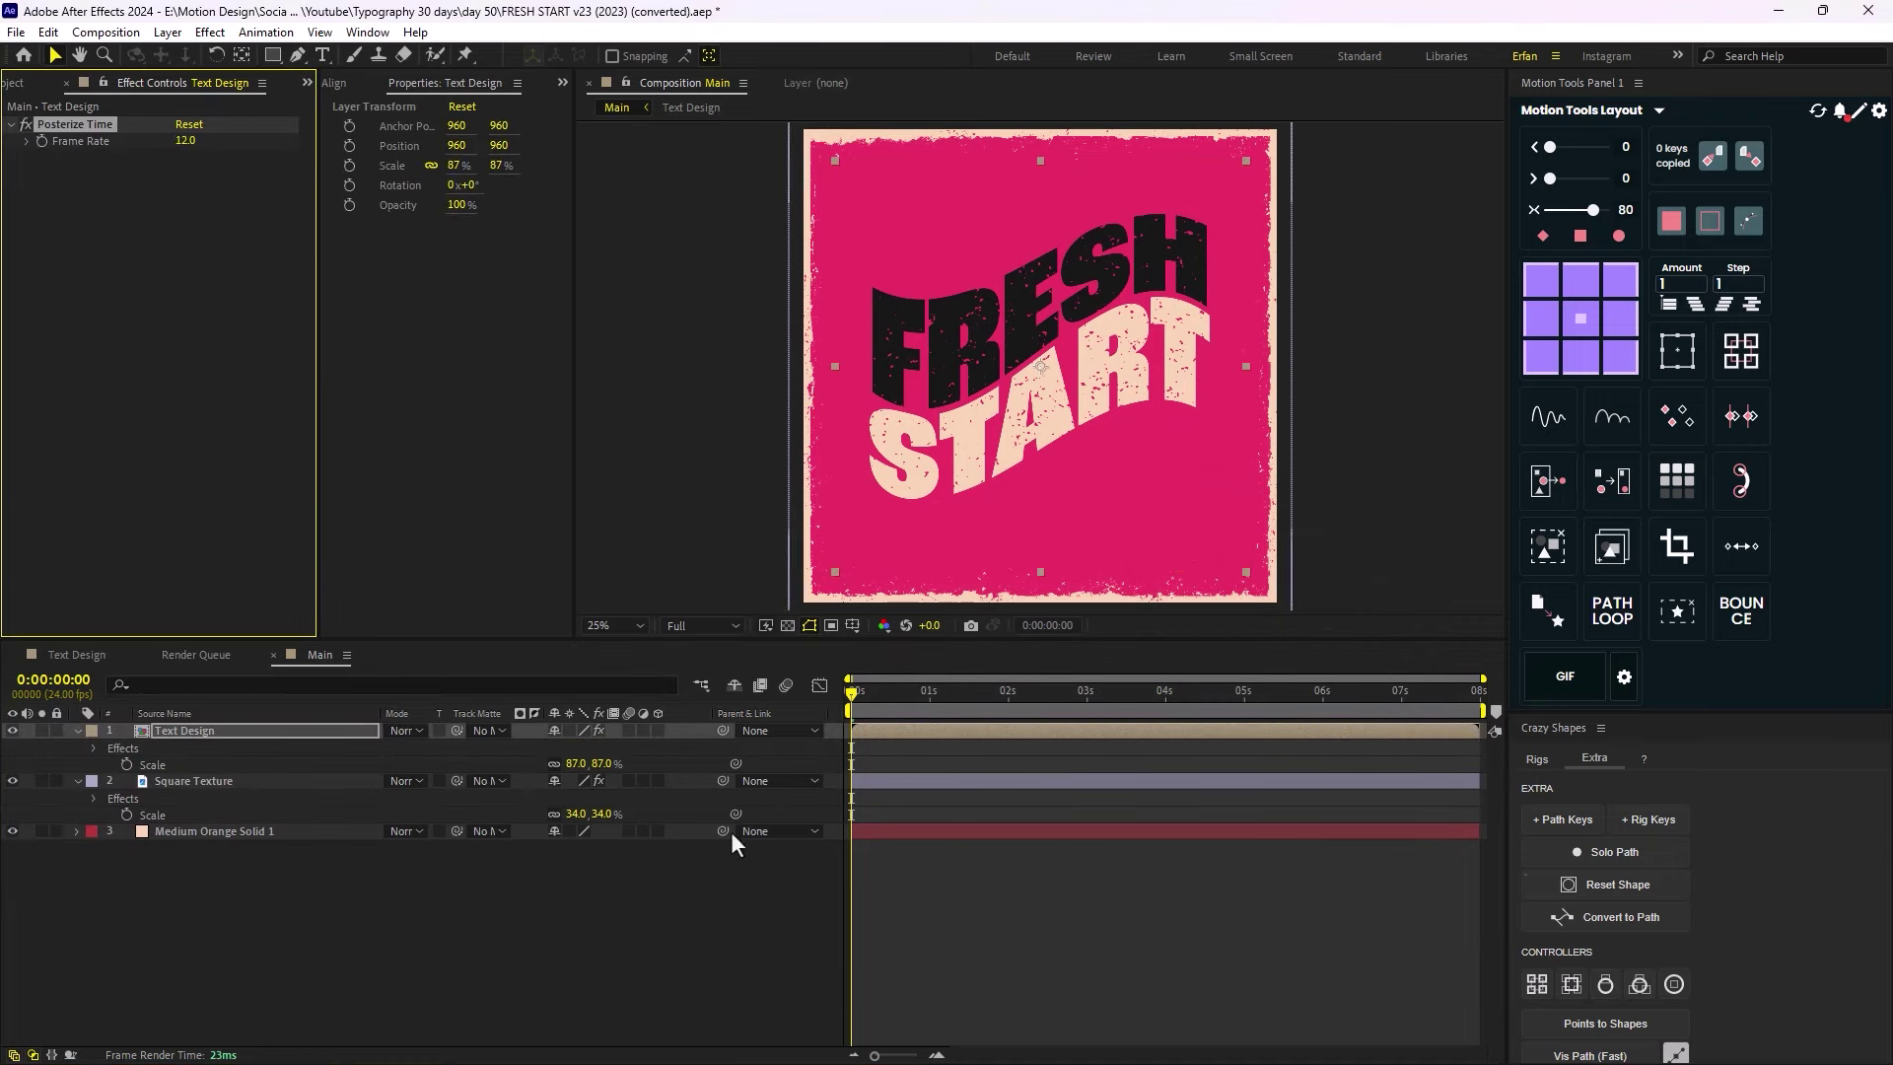
Shorten Main's work area to end at about 3 seconds and preview the animation.
{"action": "left_click", "coordinate": [749, 868]}
{"action": "key", "text": "comma"}
{"action": "left_click_drag", "start_coordinate": [1482, 710], "coordinate": [1086, 711]}
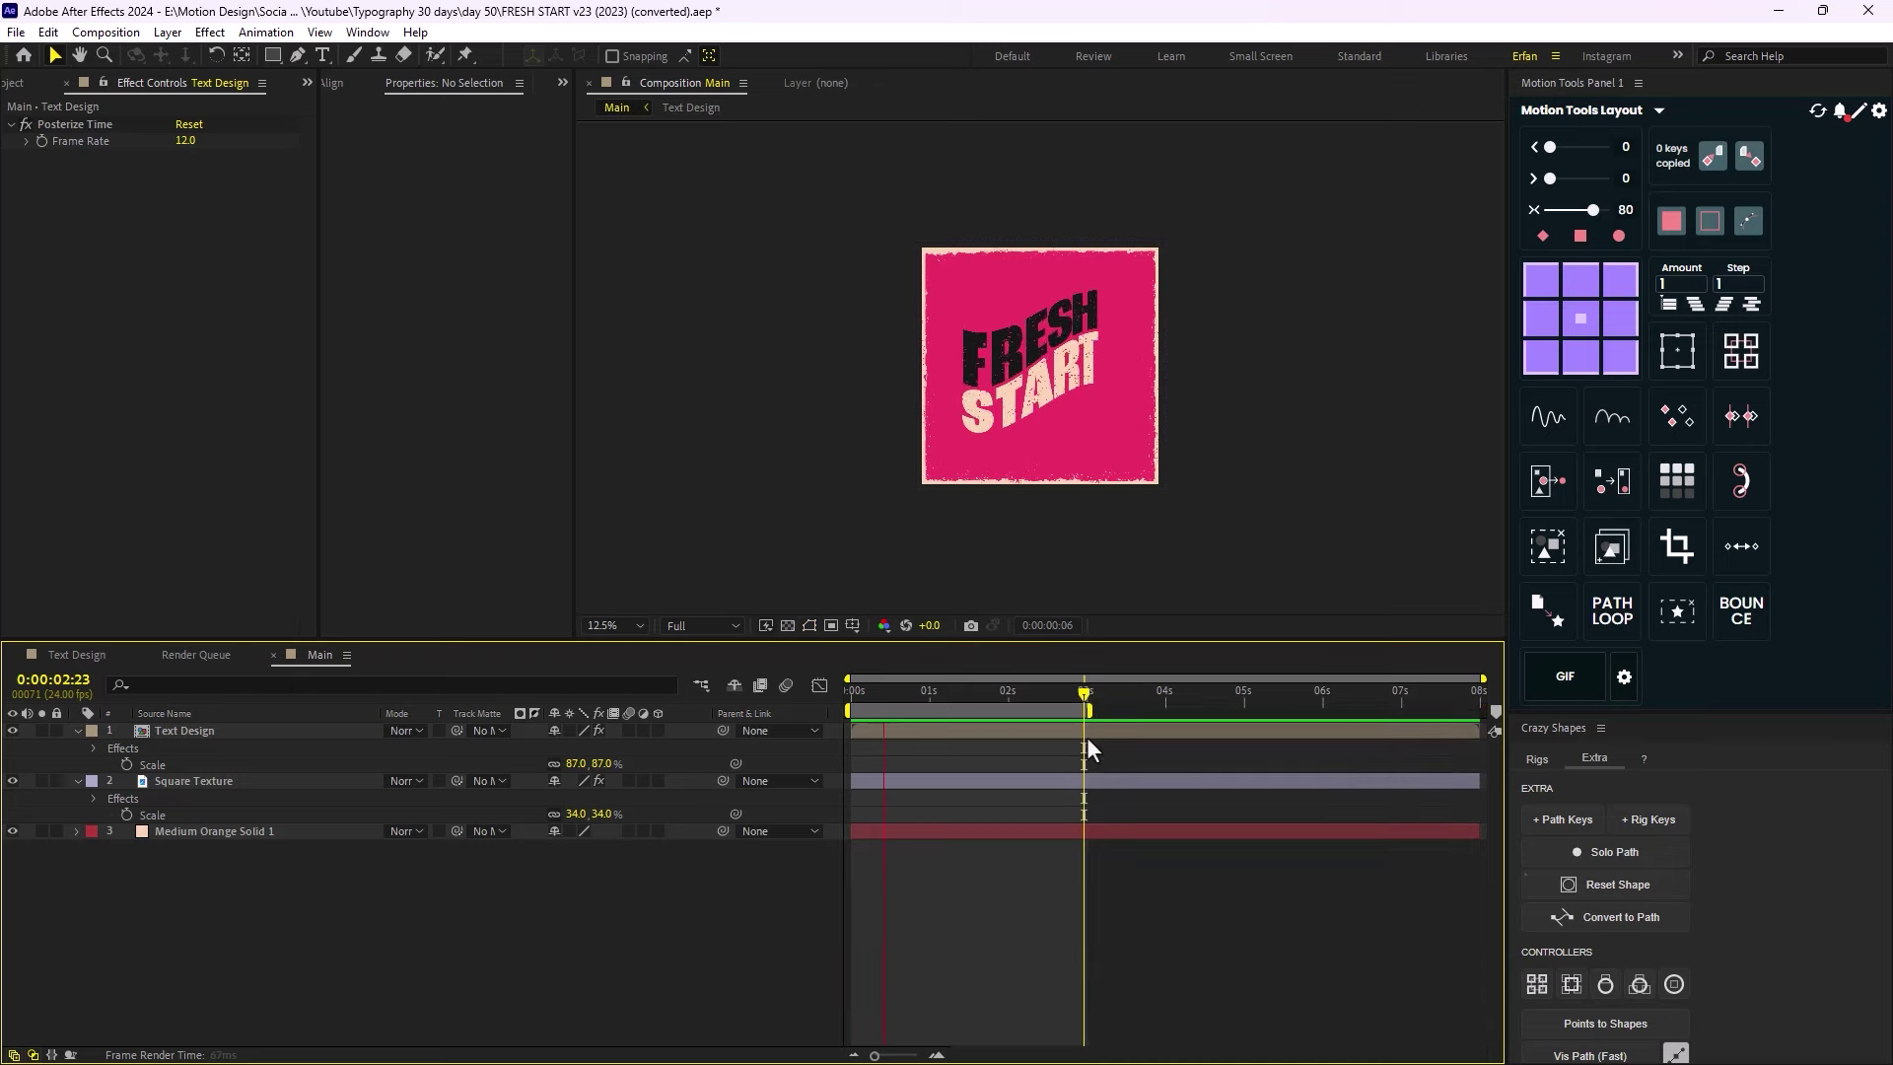
Move the Text Design layer to position 976, 1040 in Main.
{"action": "left_click", "coordinate": [254, 730]}
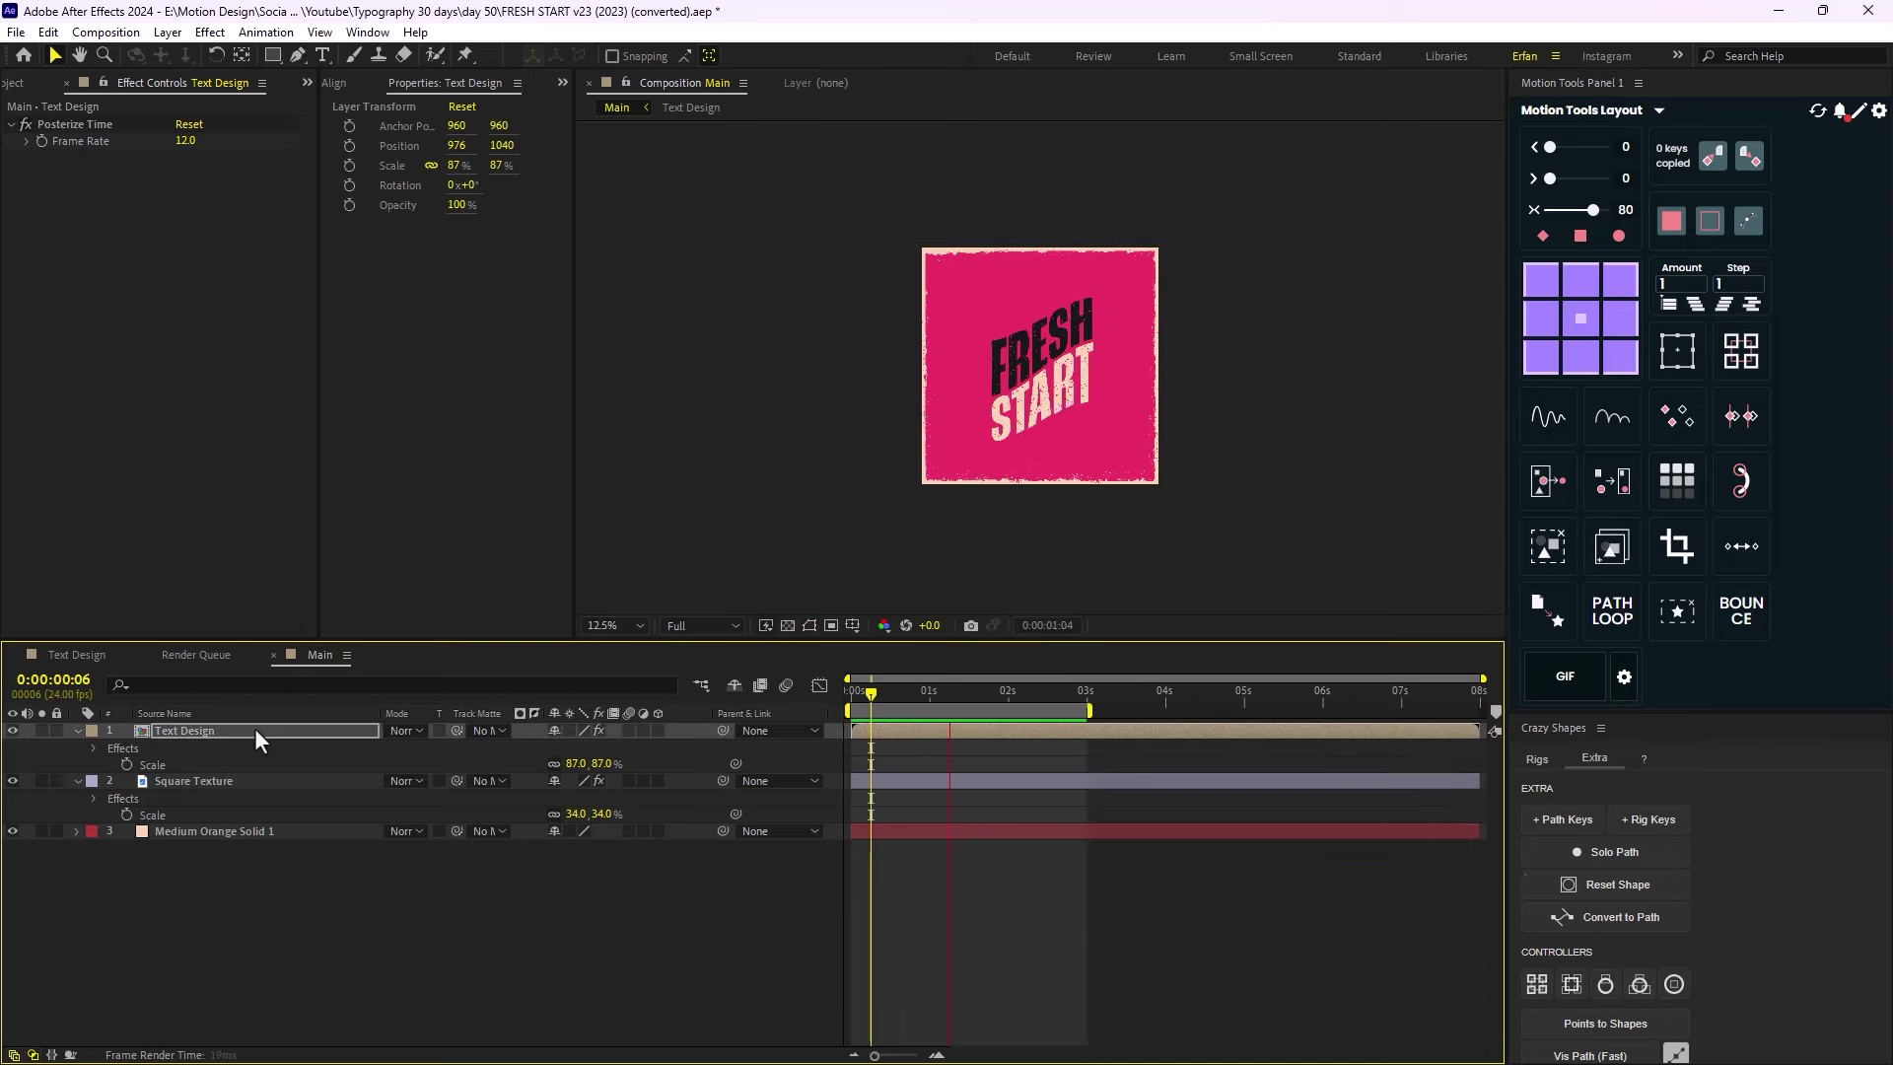